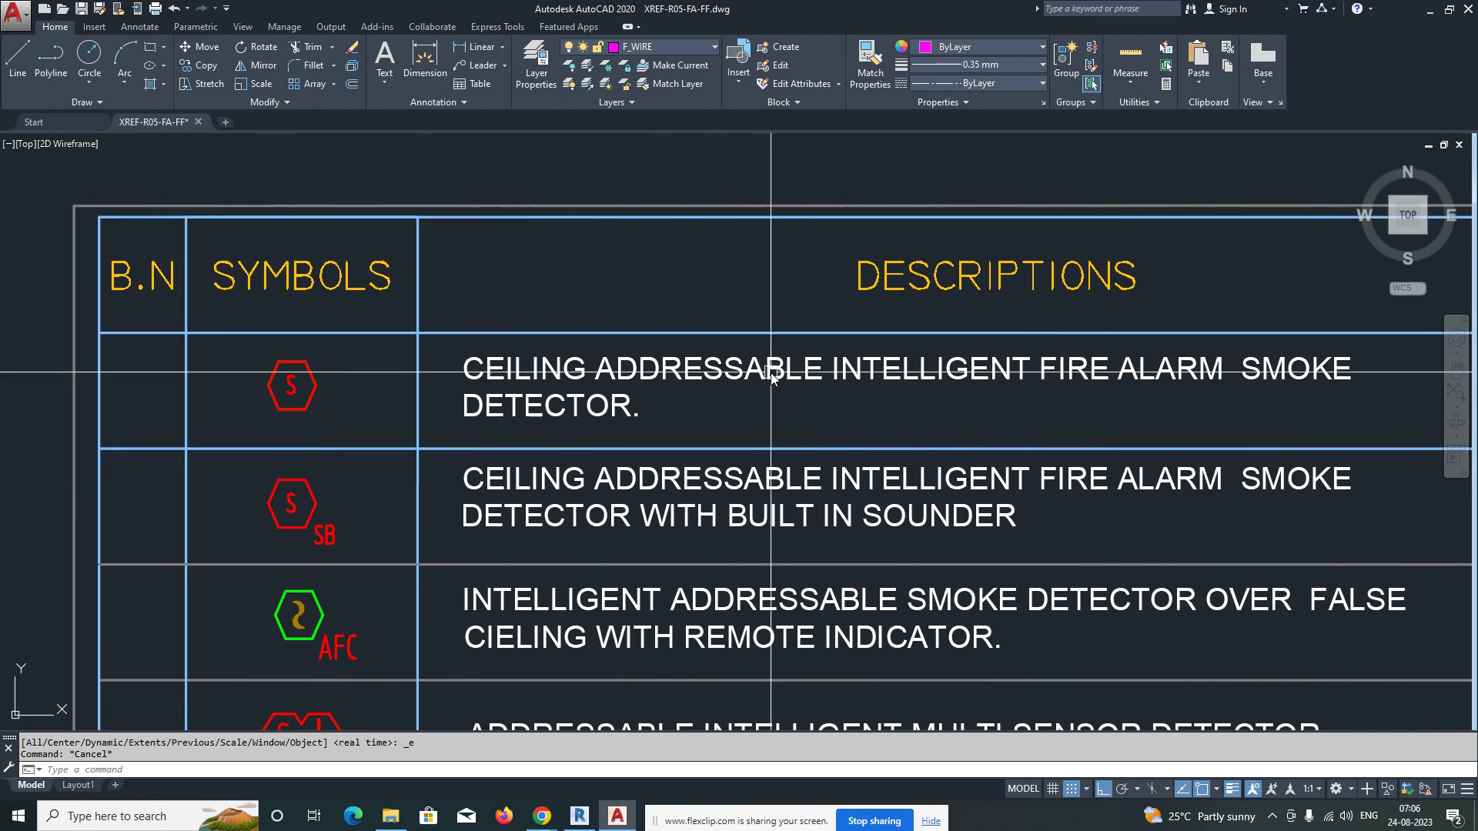
Step: Examine the smoke detector entries in the legend, including the built-in sounder, over-false-ceiling and multi-sensor types
key(Escape)
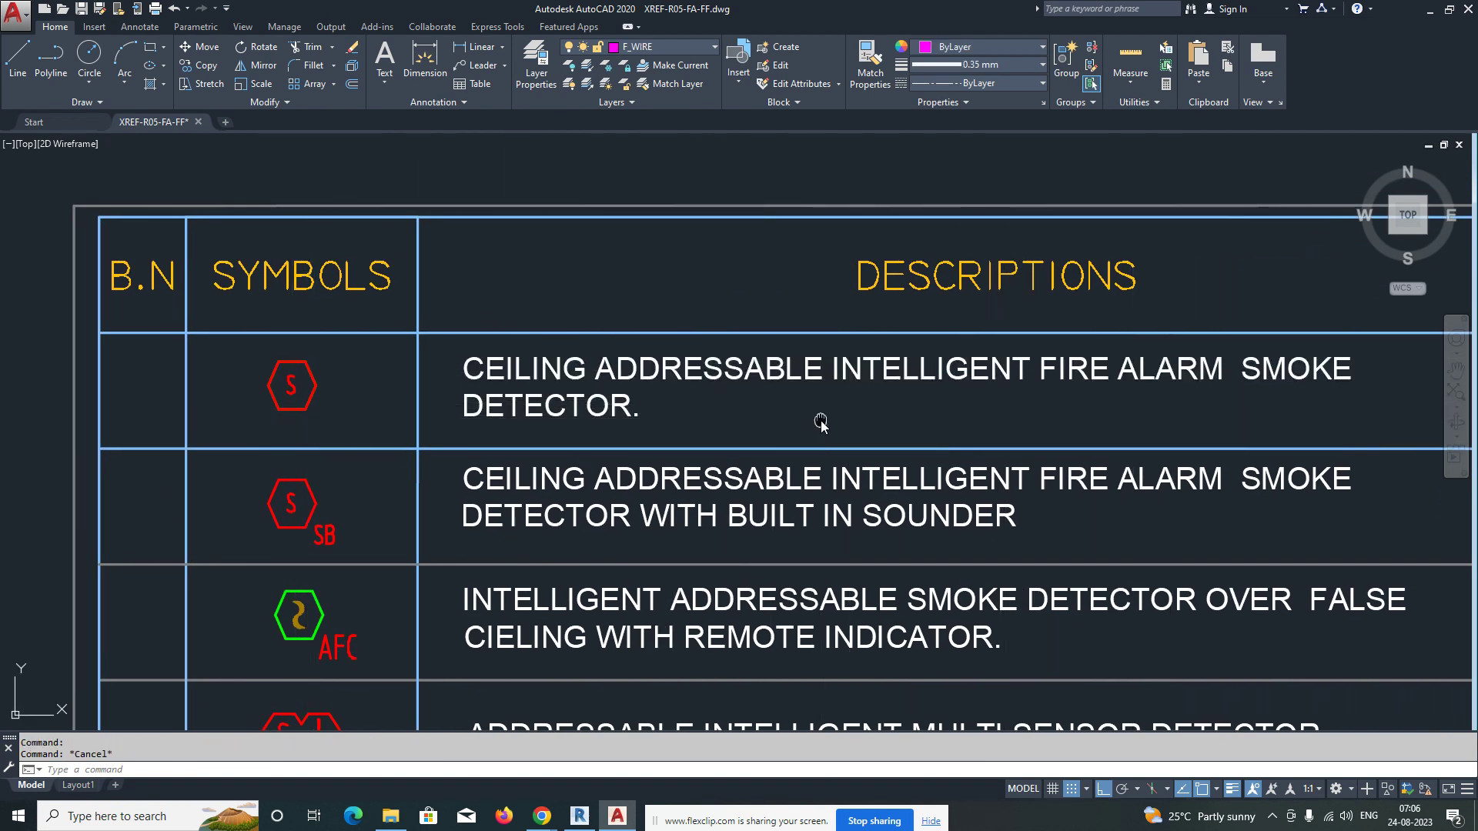
middle_drag(821, 423, 822, 294)
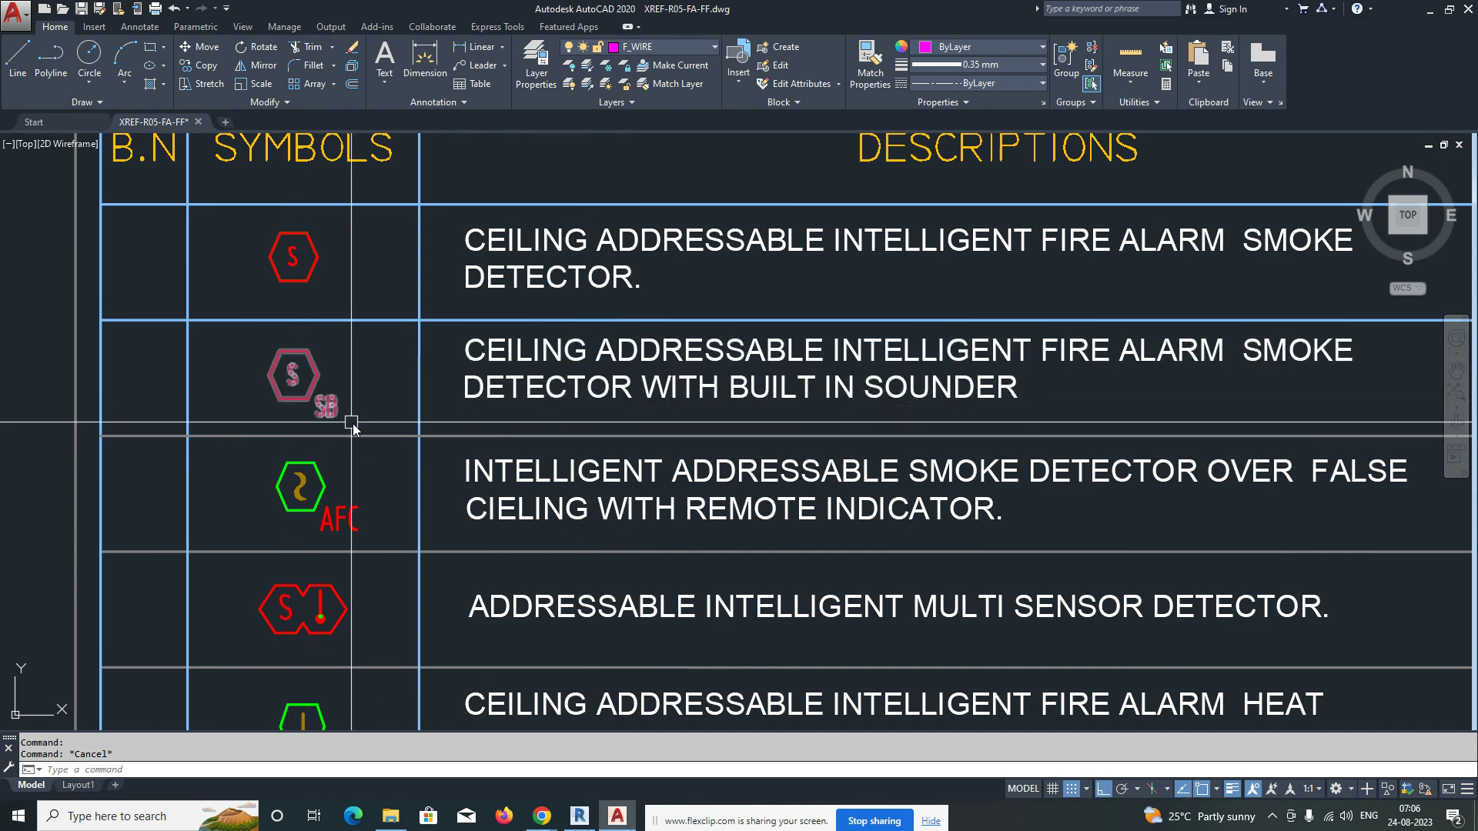
scroll(352, 423, up, 4)
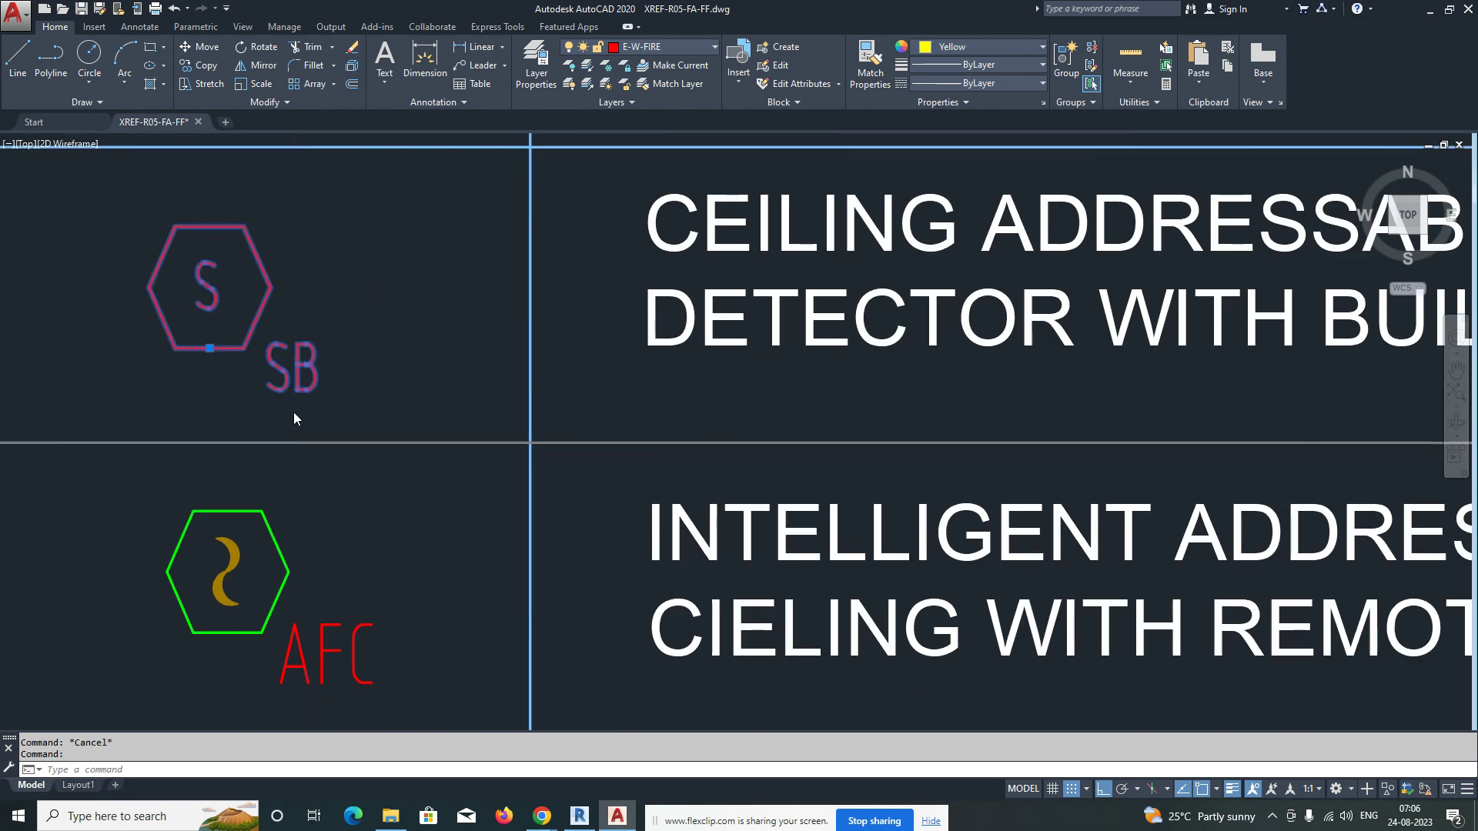
scroll(293, 413, down, 4)
key(Escape)
middle_drag(852, 418, 853, 415)
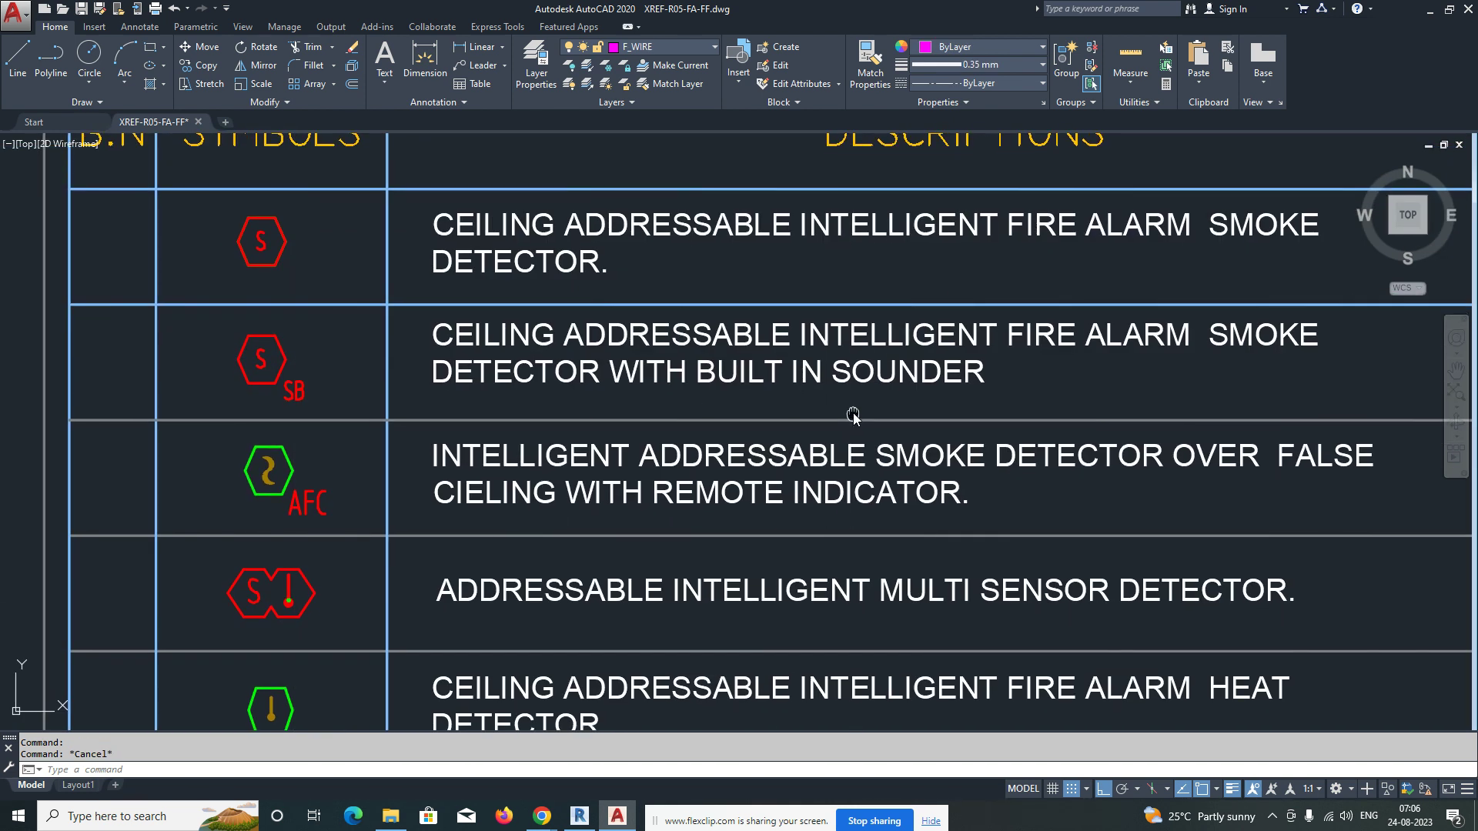
mouse_move(687, 418)
middle_down()
mouse_move(697, 332)
mouse_move(593, 370)
middle_up()
middle_drag(756, 424, 667, 418)
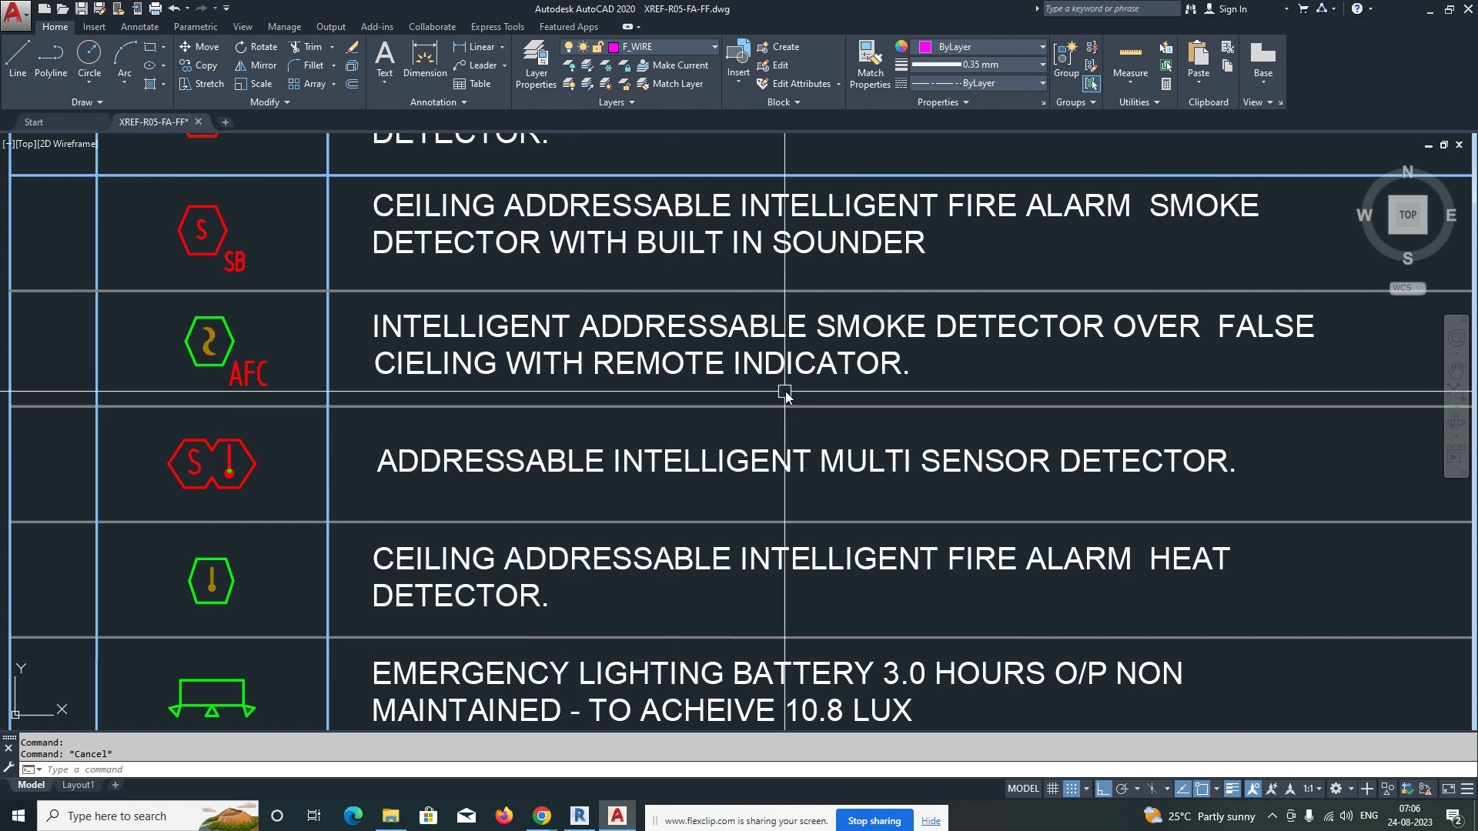
middle_drag(683, 440, 702, 368)
mouse_move(709, 508)
middle_down()
mouse_move(705, 459)
mouse_move(727, 440)
middle_up()
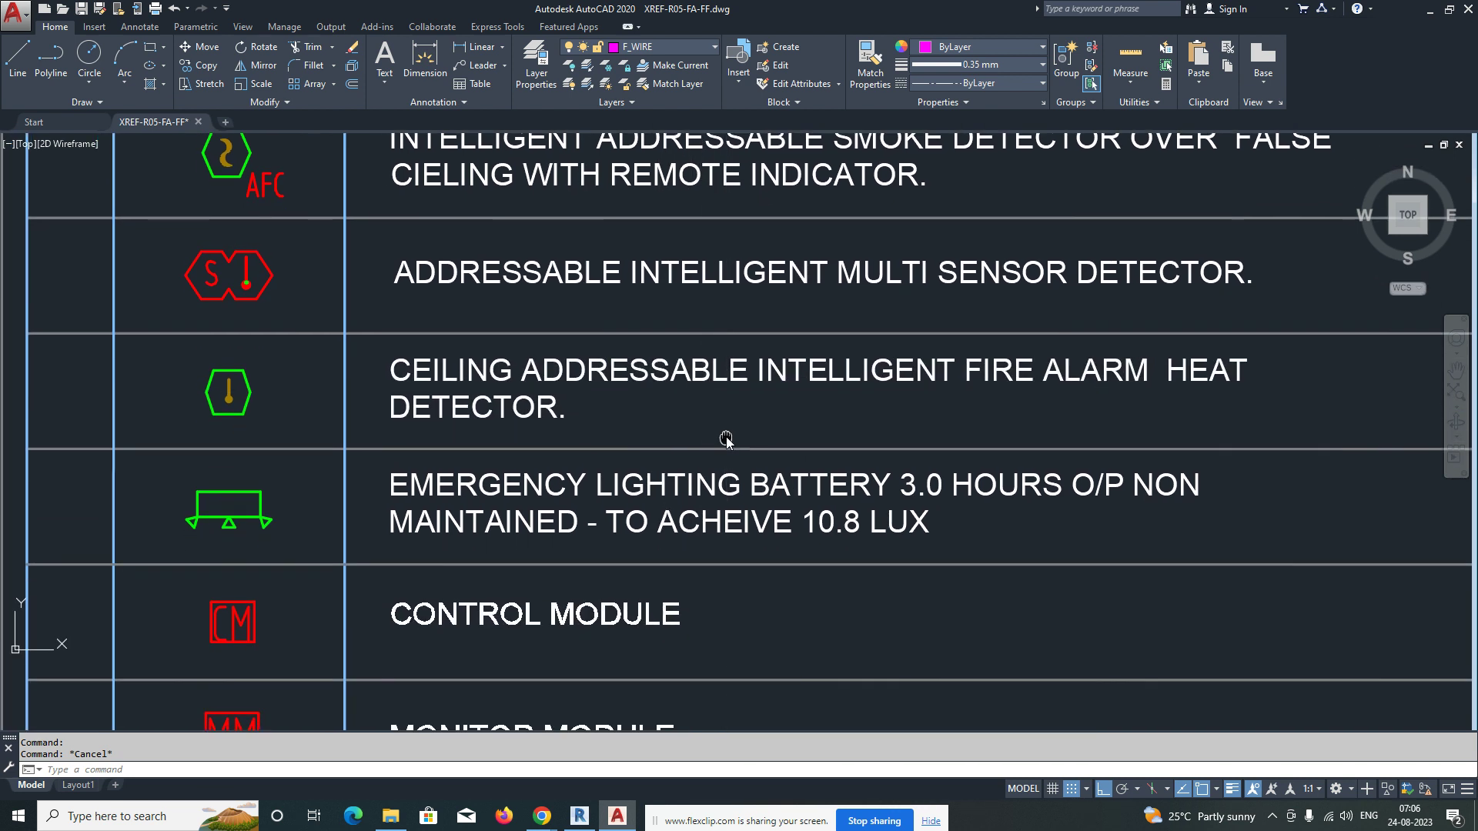
scroll(323, 339, up, 2)
scroll(323, 339, down, 2)
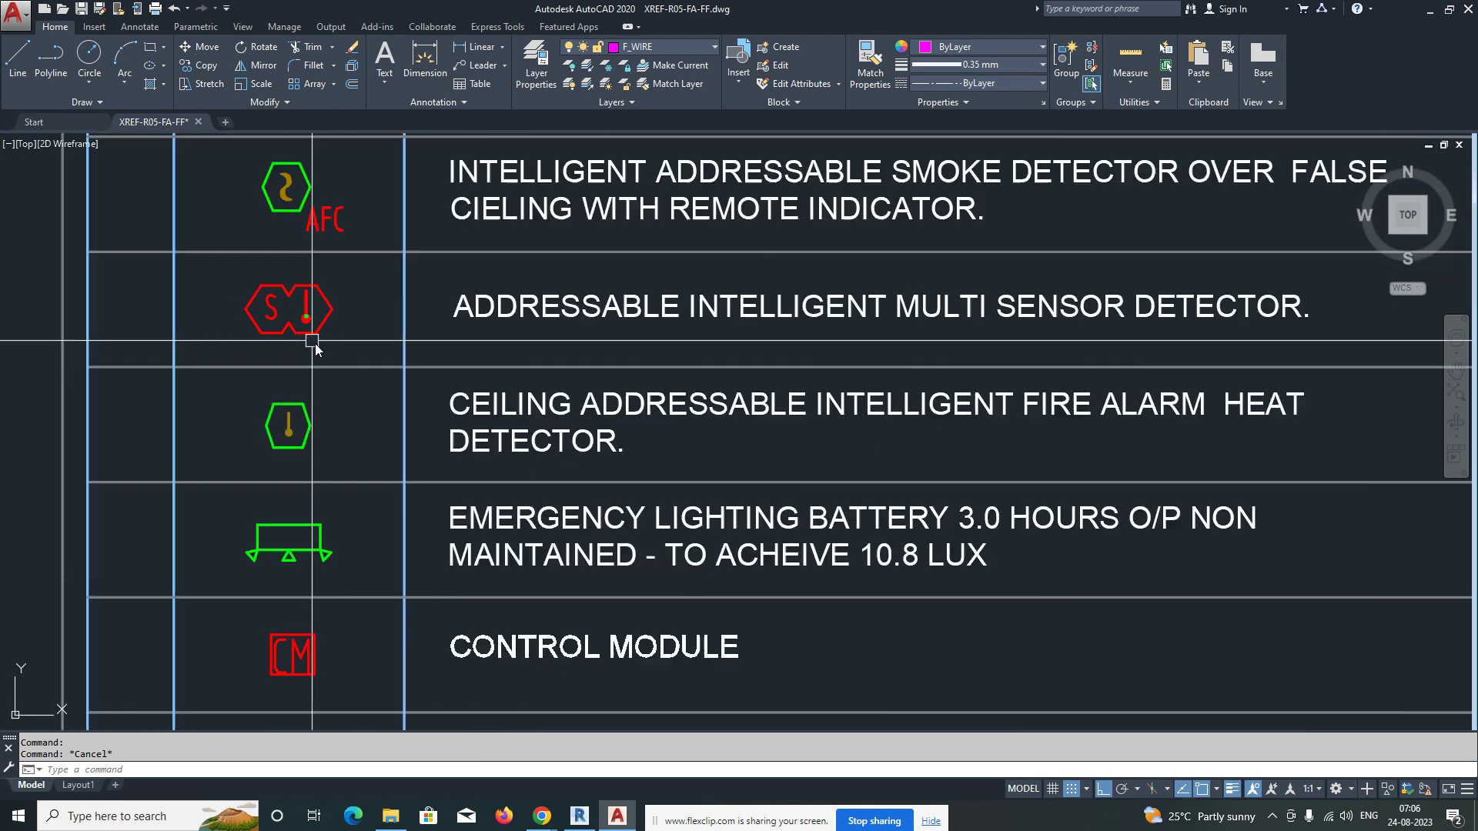
Step: Examine the legend entries from the heat detector through the emergency lights, modules, call points and strobe/sounders
middle_drag(342, 443, 338, 397)
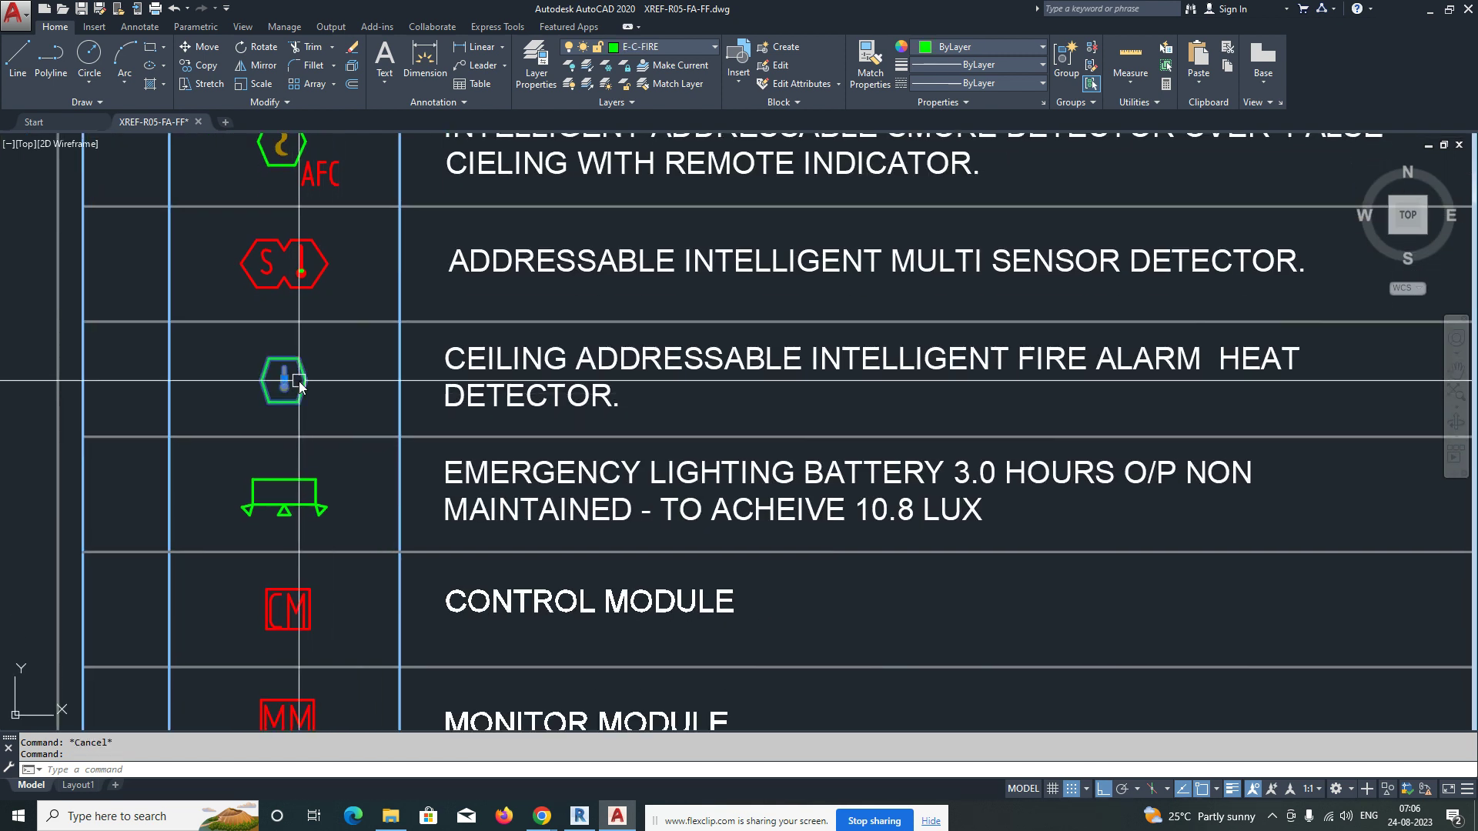
mouse_move(374, 502)
middle_down()
mouse_move(400, 445)
mouse_move(389, 419)
middle_up()
middle_drag(585, 452, 579, 381)
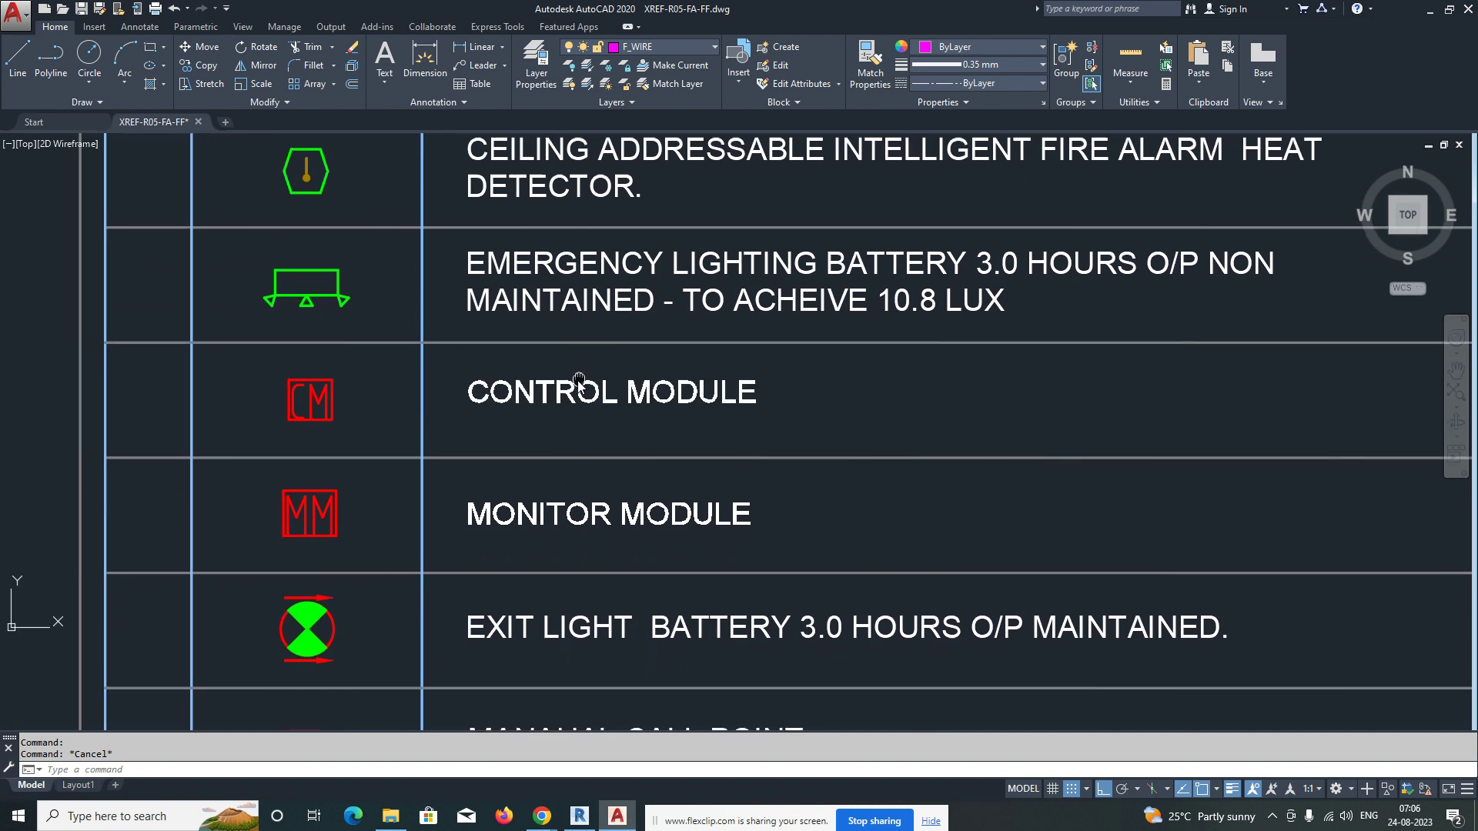
middle_drag(598, 454, 597, 395)
middle_drag(594, 493, 590, 455)
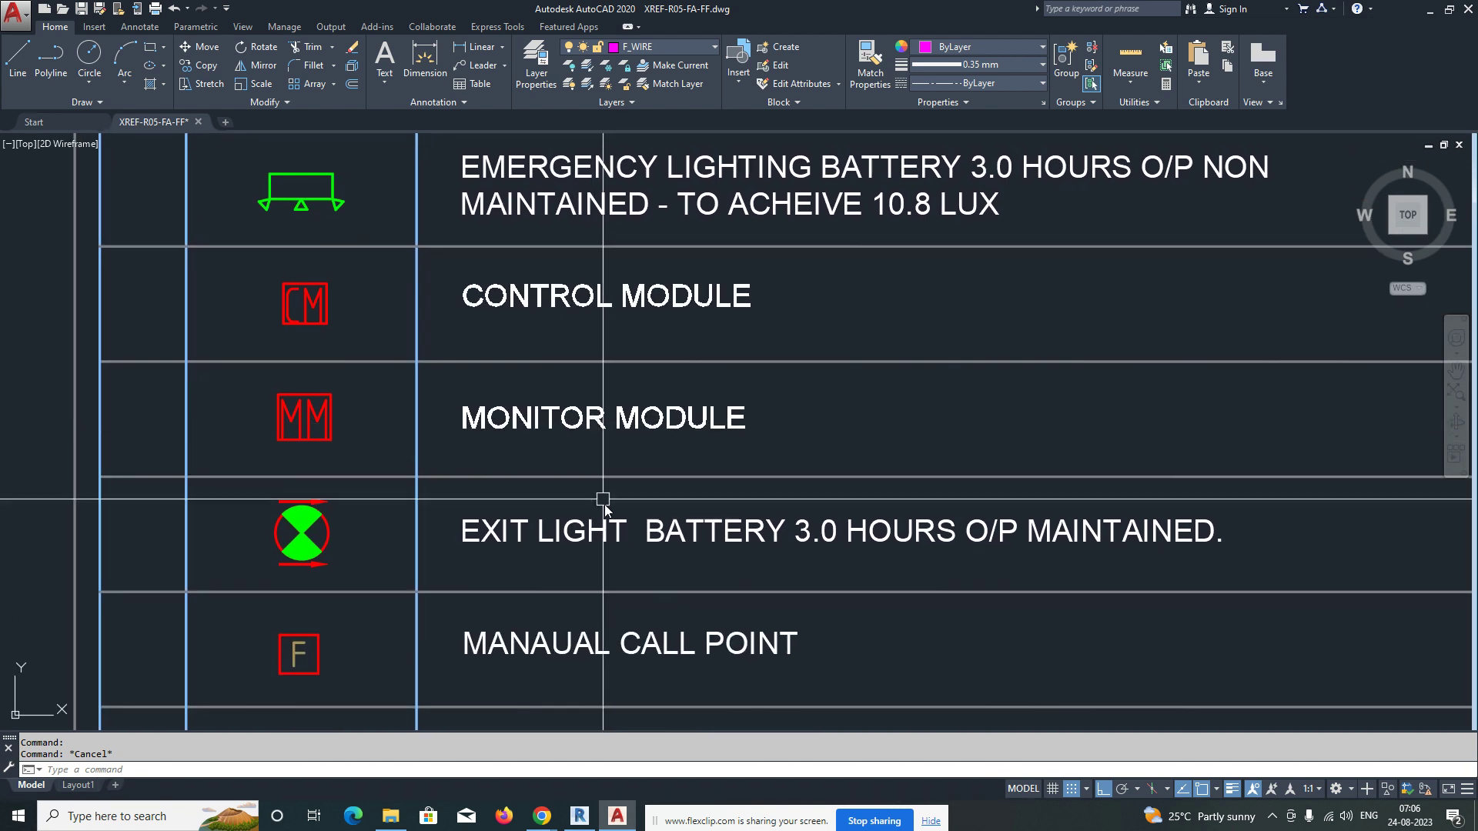
middle_drag(627, 571, 627, 482)
middle_drag(780, 547, 780, 427)
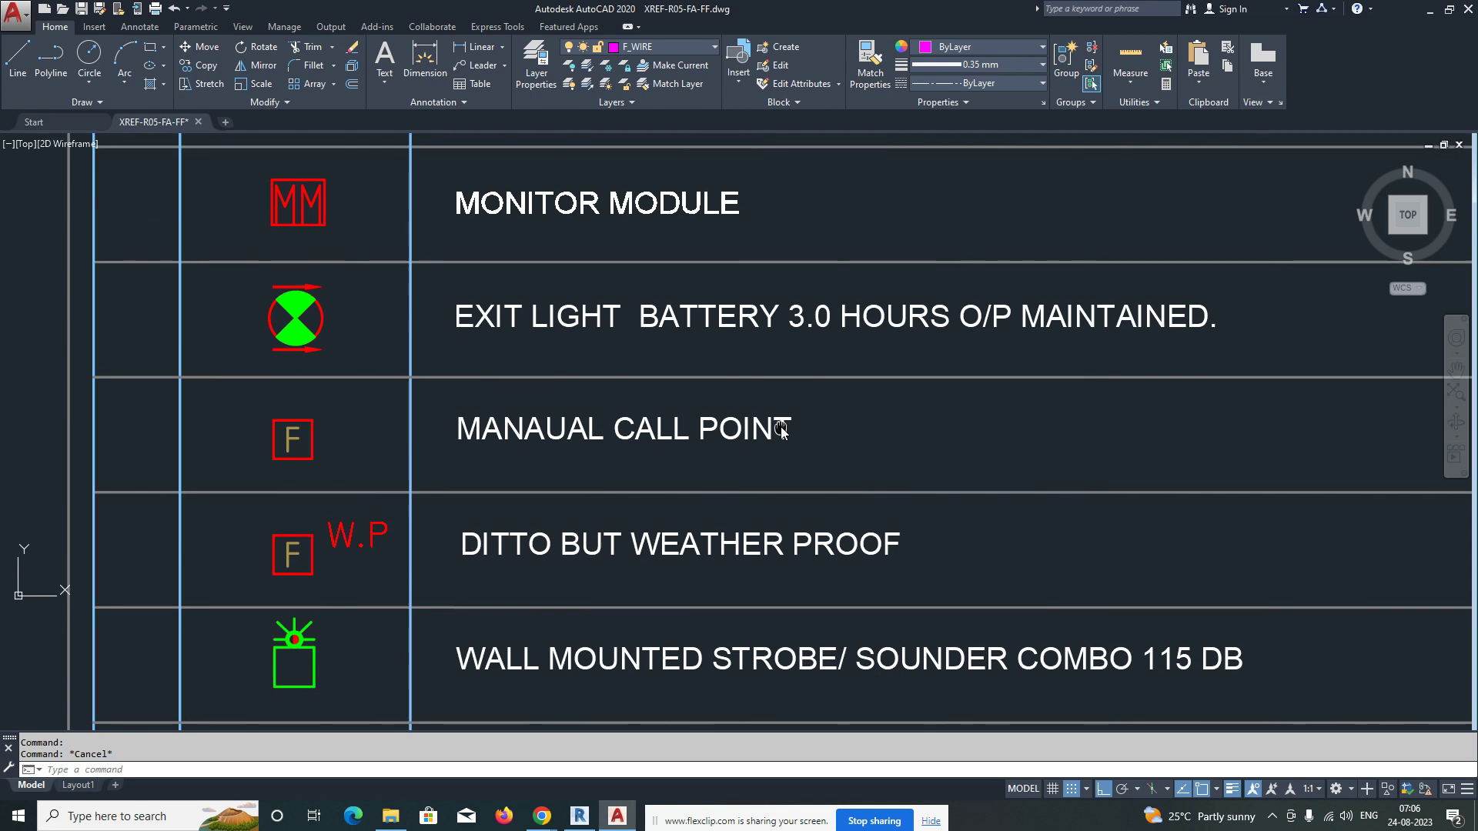
mouse_move(730, 482)
middle_down()
mouse_move(730, 403)
mouse_move(708, 382)
middle_up()
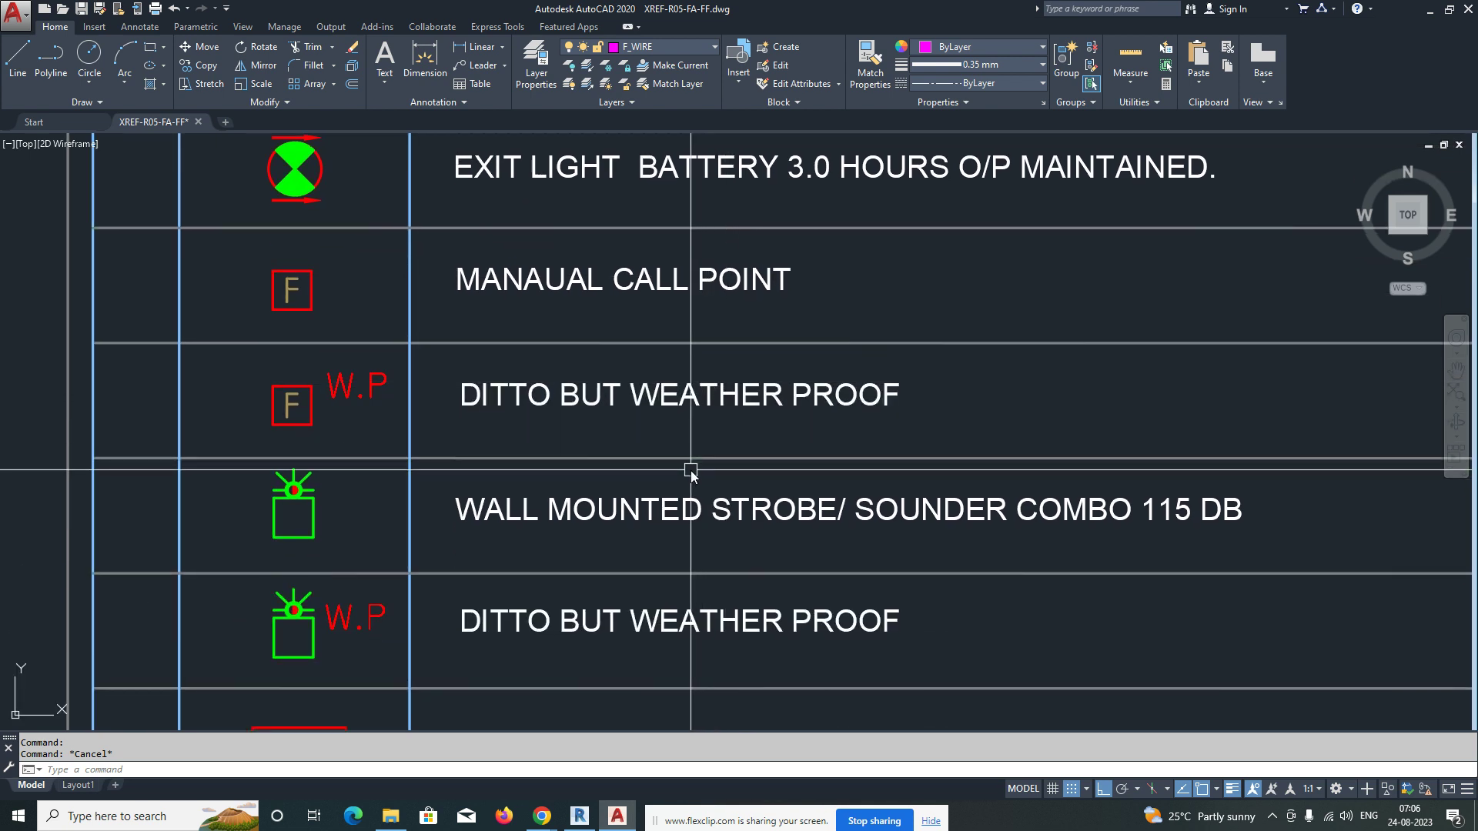
middle_drag(691, 472, 691, 403)
scroll(690, 419, down, 4)
middle_drag(569, 575, 569, 423)
scroll(569, 423, up, 4)
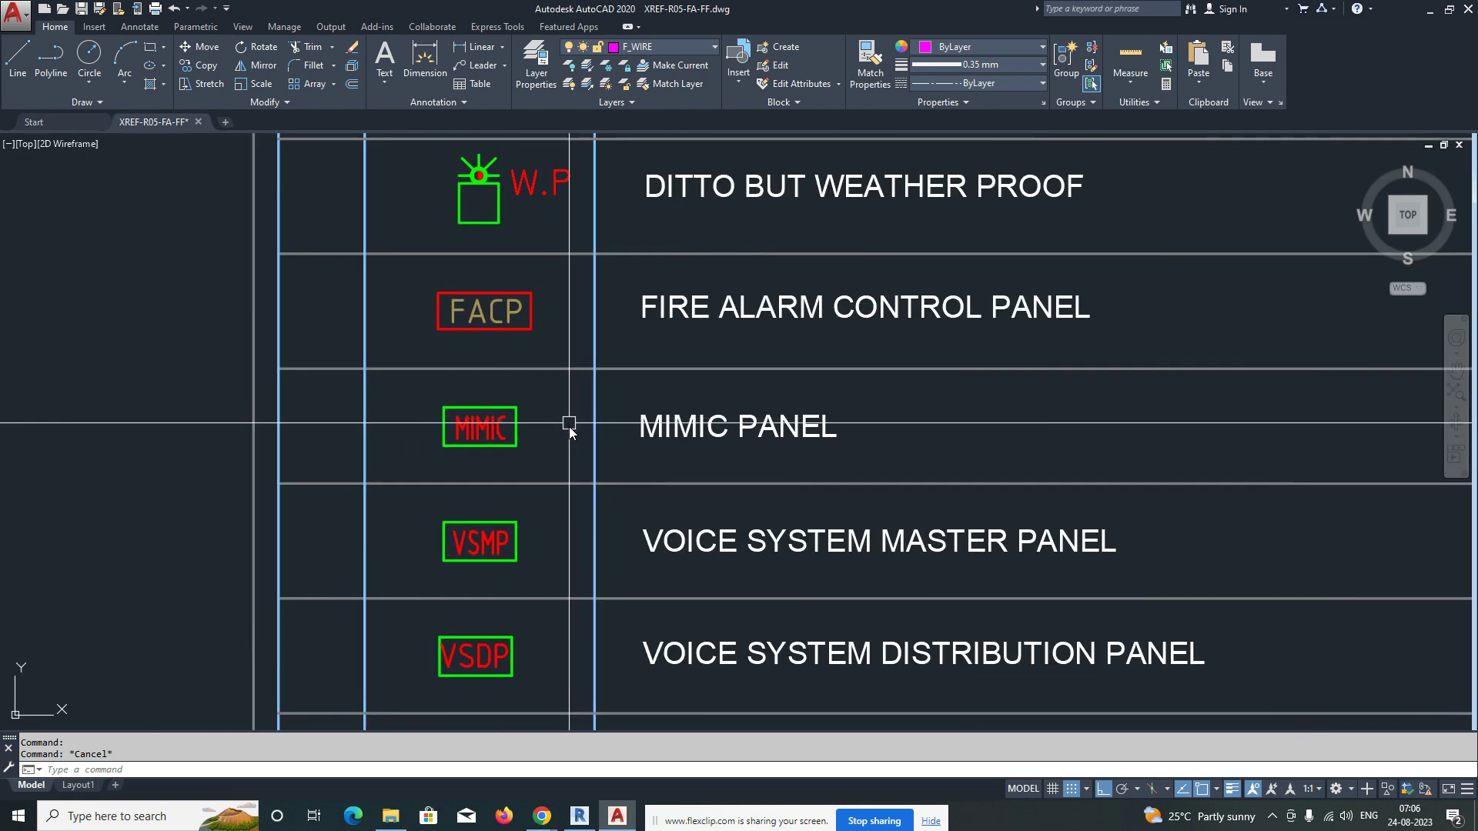
Step: Examine the legend entries for the fire alarm control panel, mimic panel and voice system panels
middle_drag(553, 476, 544, 525)
scroll(511, 371, up, 2)
click(567, 330)
click(488, 385)
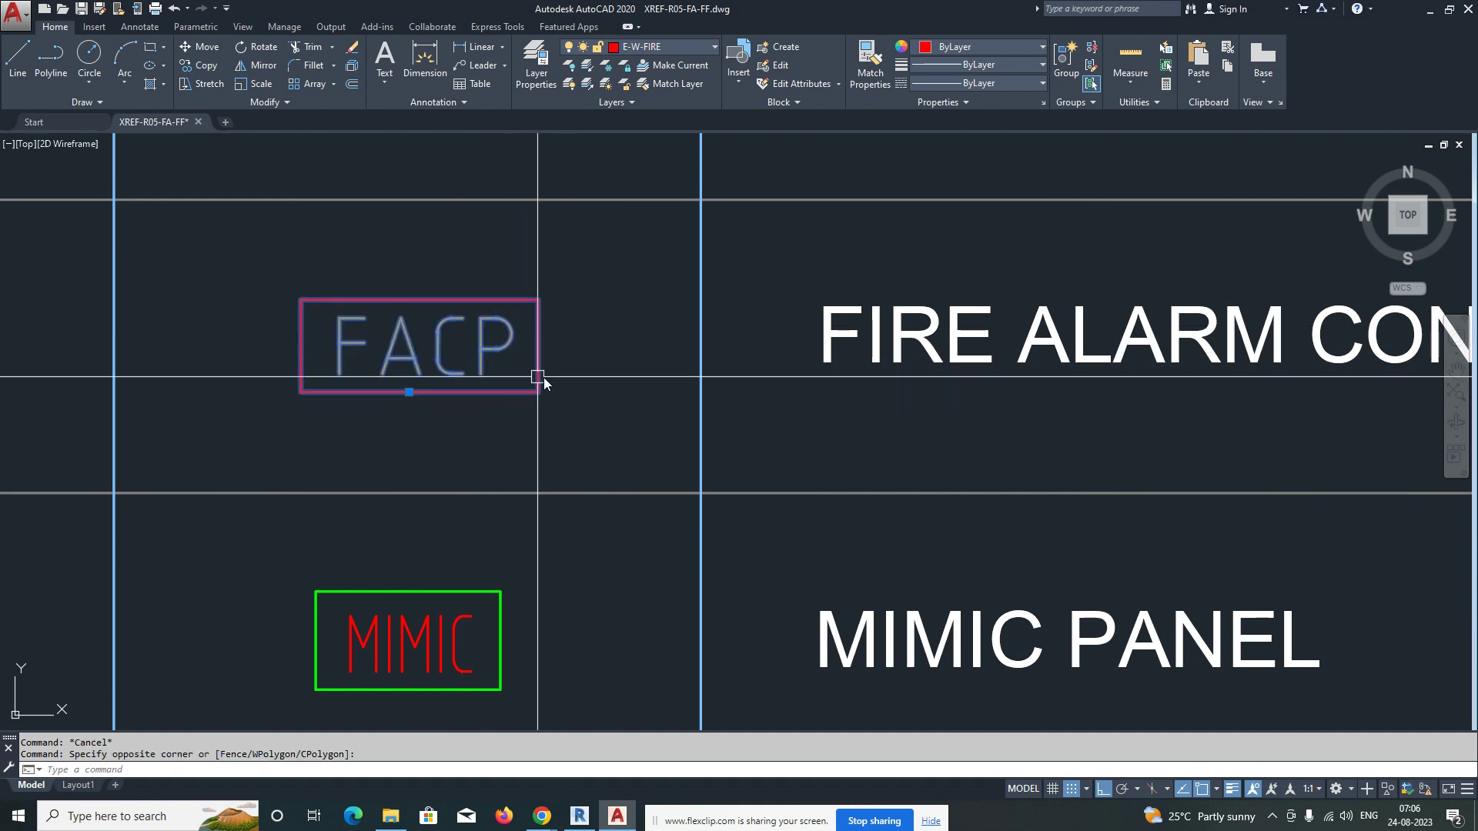
key(Escape)
scroll(545, 377, down, 3)
scroll(542, 469, up, 4)
middle_drag(587, 460, 578, 261)
middle_drag(564, 425, 551, 293)
scroll(551, 293, down, 2)
middle_drag(556, 387, 476, 396)
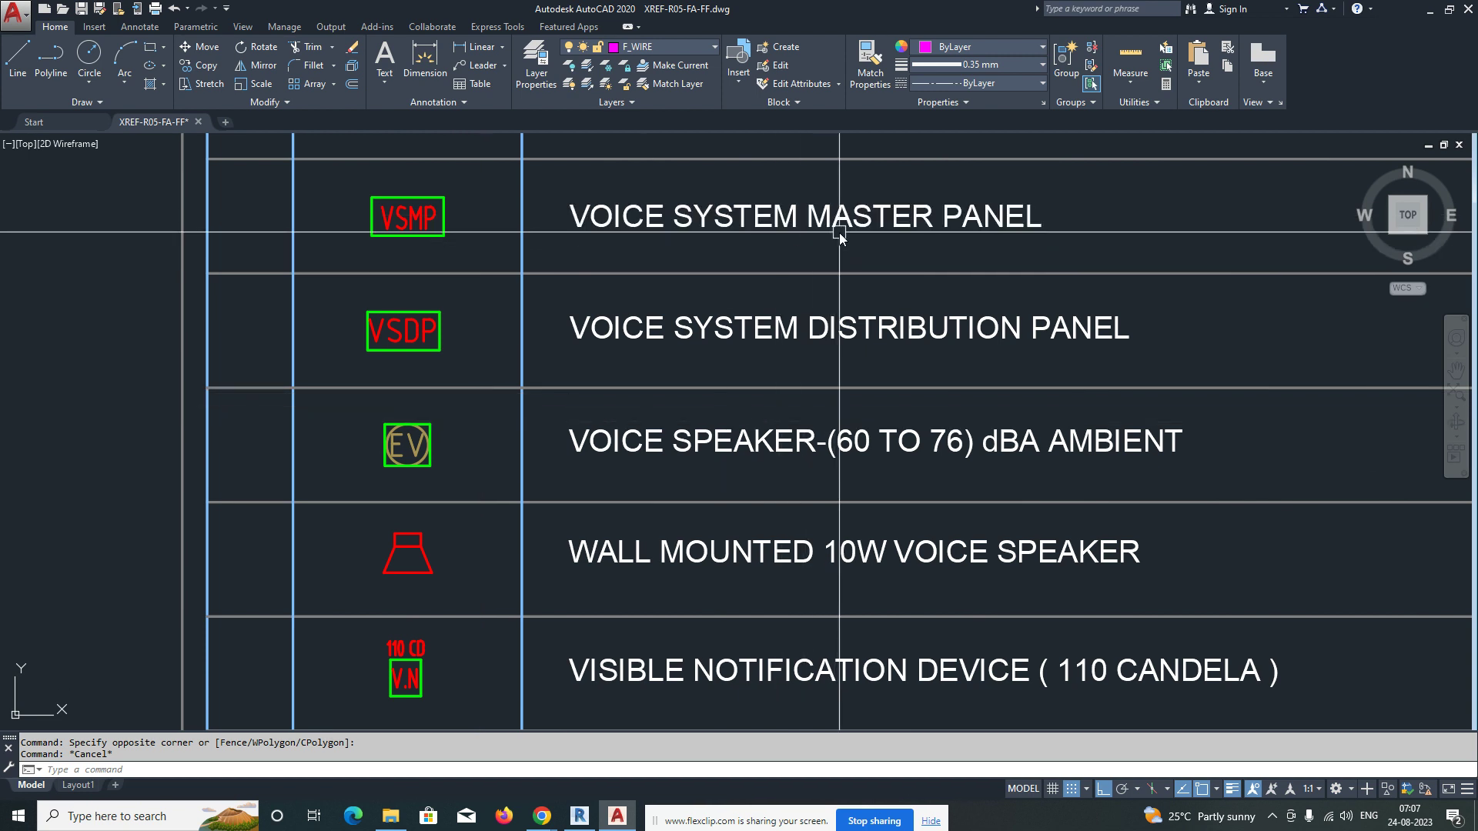
Step: Examine the last legend entries: voice speakers, visible notification device, fire telephone and zone chart evacuation plan
middle_drag(595, 484, 591, 312)
middle_drag(599, 430, 631, 304)
middle_drag(614, 464, 628, 404)
scroll(816, 449, down, 6)
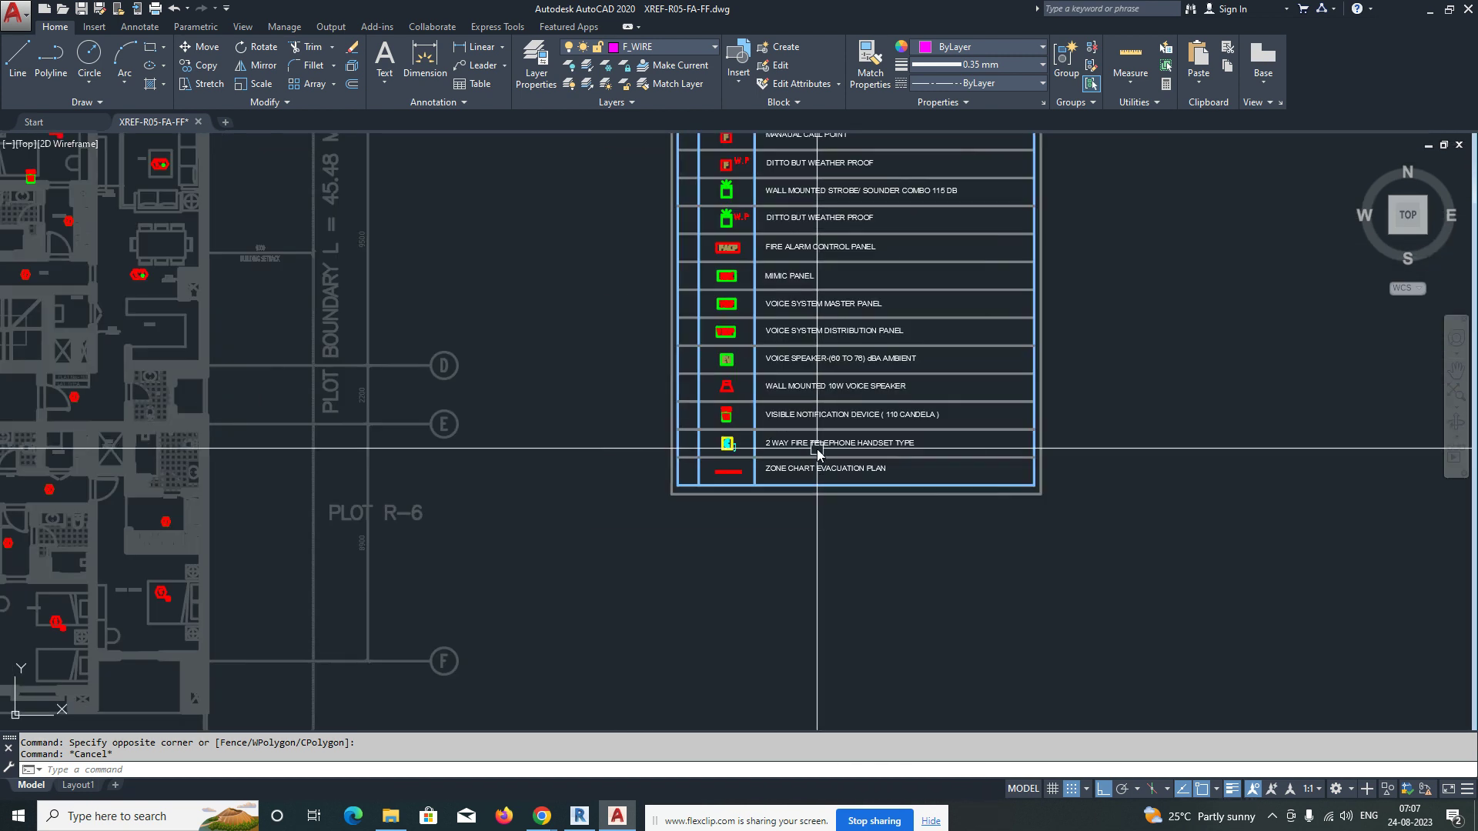
scroll(811, 444, up, 6)
scroll(792, 428, down, 4)
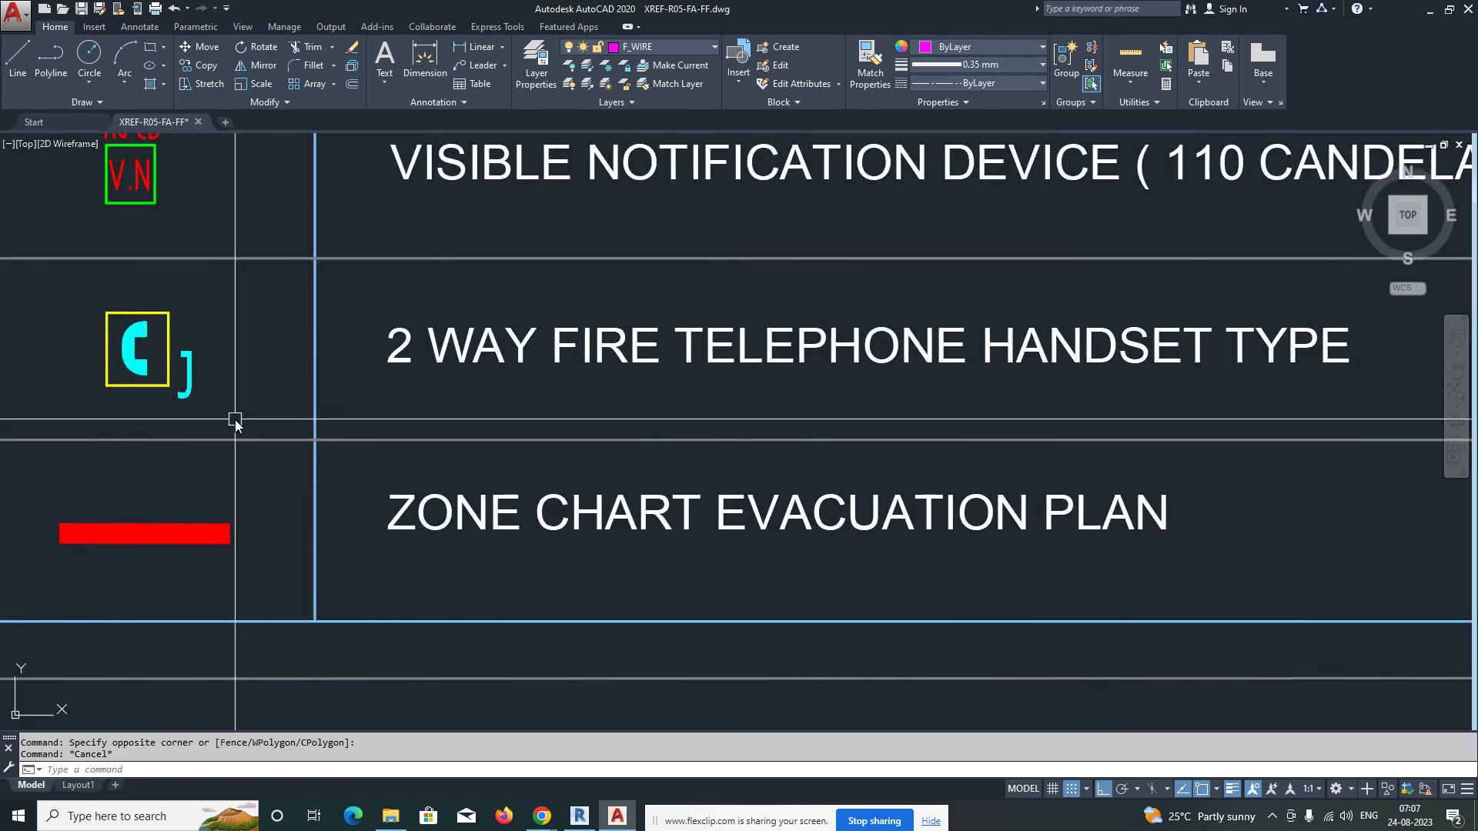
scroll(676, 395, down, 5)
scroll(732, 270, up, 4)
scroll(531, 317, down, 4)
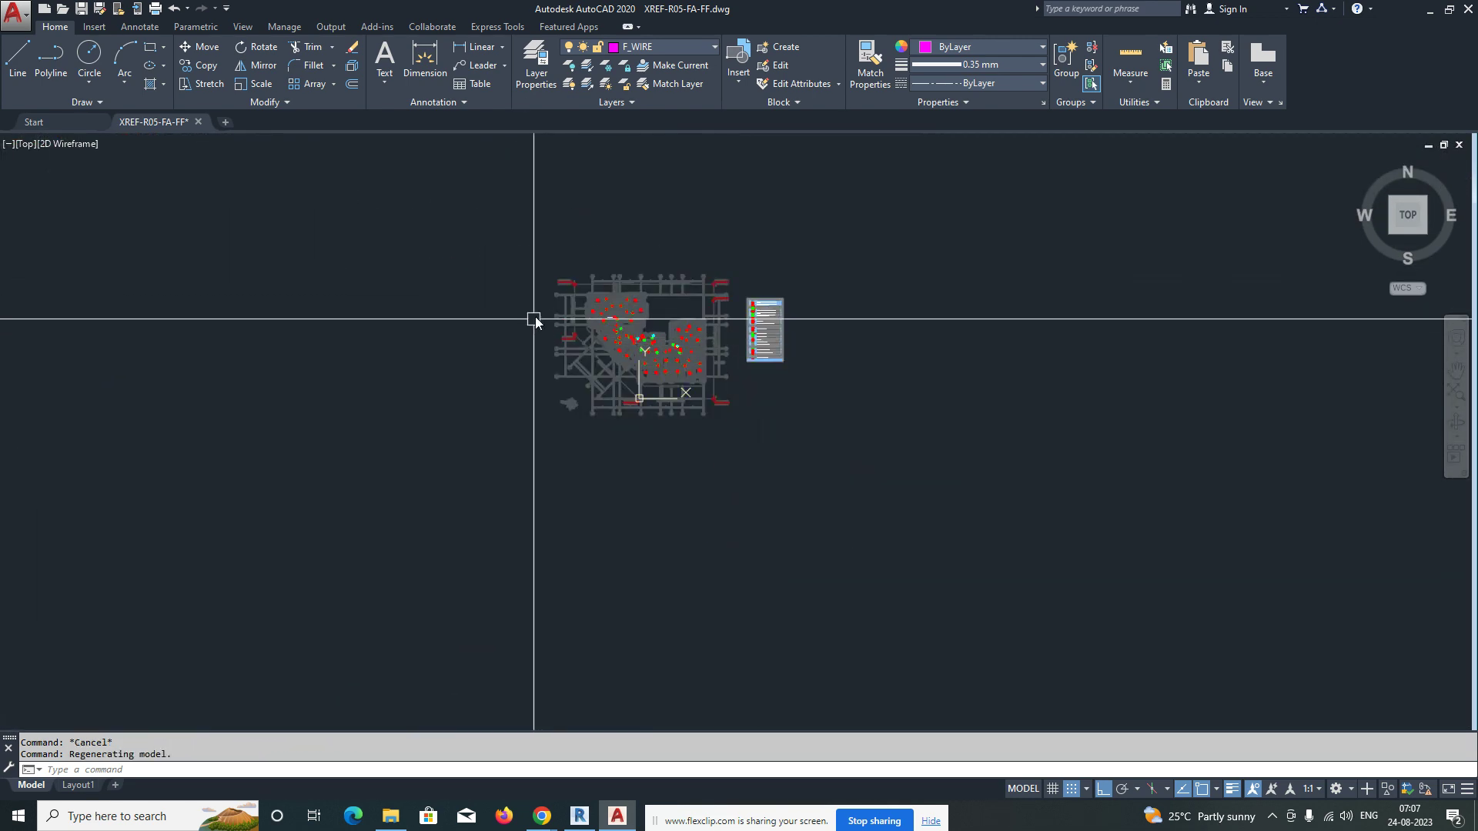
Step: Examine the fire alarm devices placed in the rooms on the floor plan
scroll(590, 318, up, 4)
scroll(575, 330, up, 3)
key(Escape)
scroll(620, 319, up, 2)
middle_drag(620, 319, 415, 396)
scroll(967, 283, down, 1)
middle_drag(968, 283, 563, 373)
scroll(554, 365, down, 5)
scroll(431, 446, up, 6)
text(m)
key(Return)
click(413, 436)
key(Return)
scroll(590, 478, down, 8)
key(Escape)
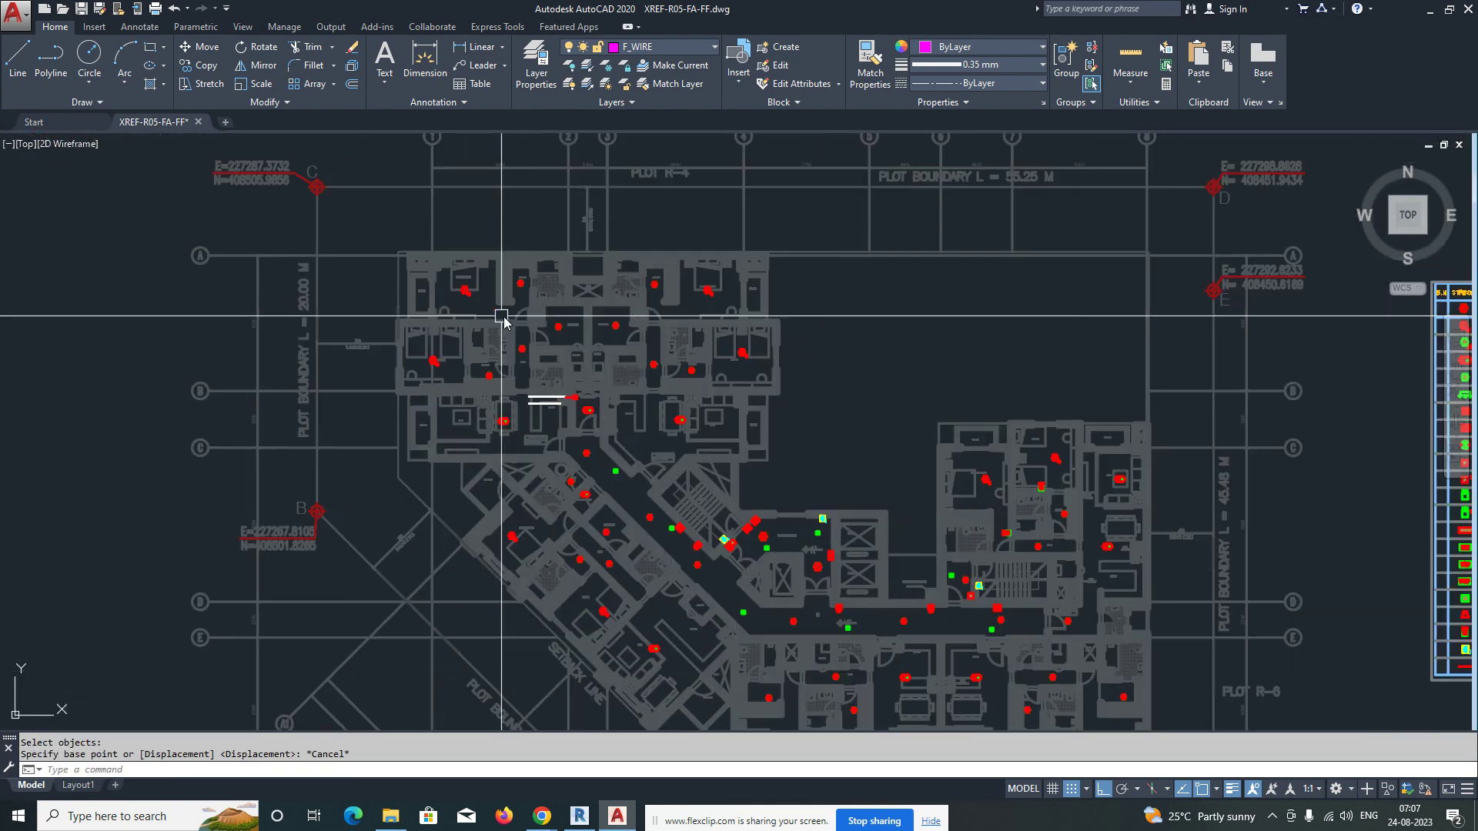
Step: Examine the detector layout in the bedrooms and living area of the flat beside the 45.48 M plot boundary
middle_drag(437, 314, 396, 254)
scroll(974, 603, up, 4)
middle_drag(913, 603, 511, 498)
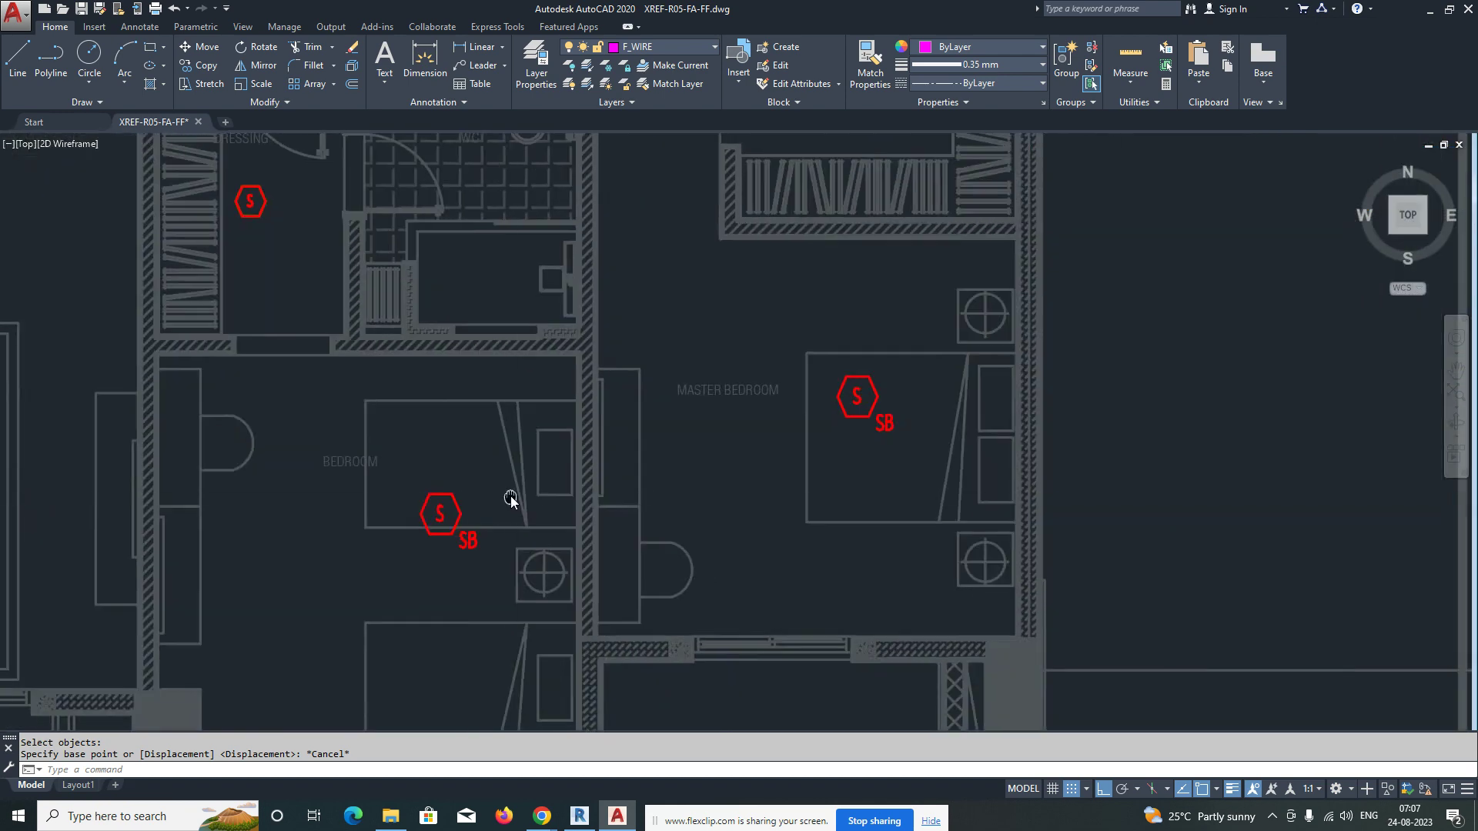
scroll(644, 500, down, 2)
middle_drag(706, 269, 712, 396)
middle_drag(715, 135, 715, 361)
middle_drag(643, 231, 644, 382)
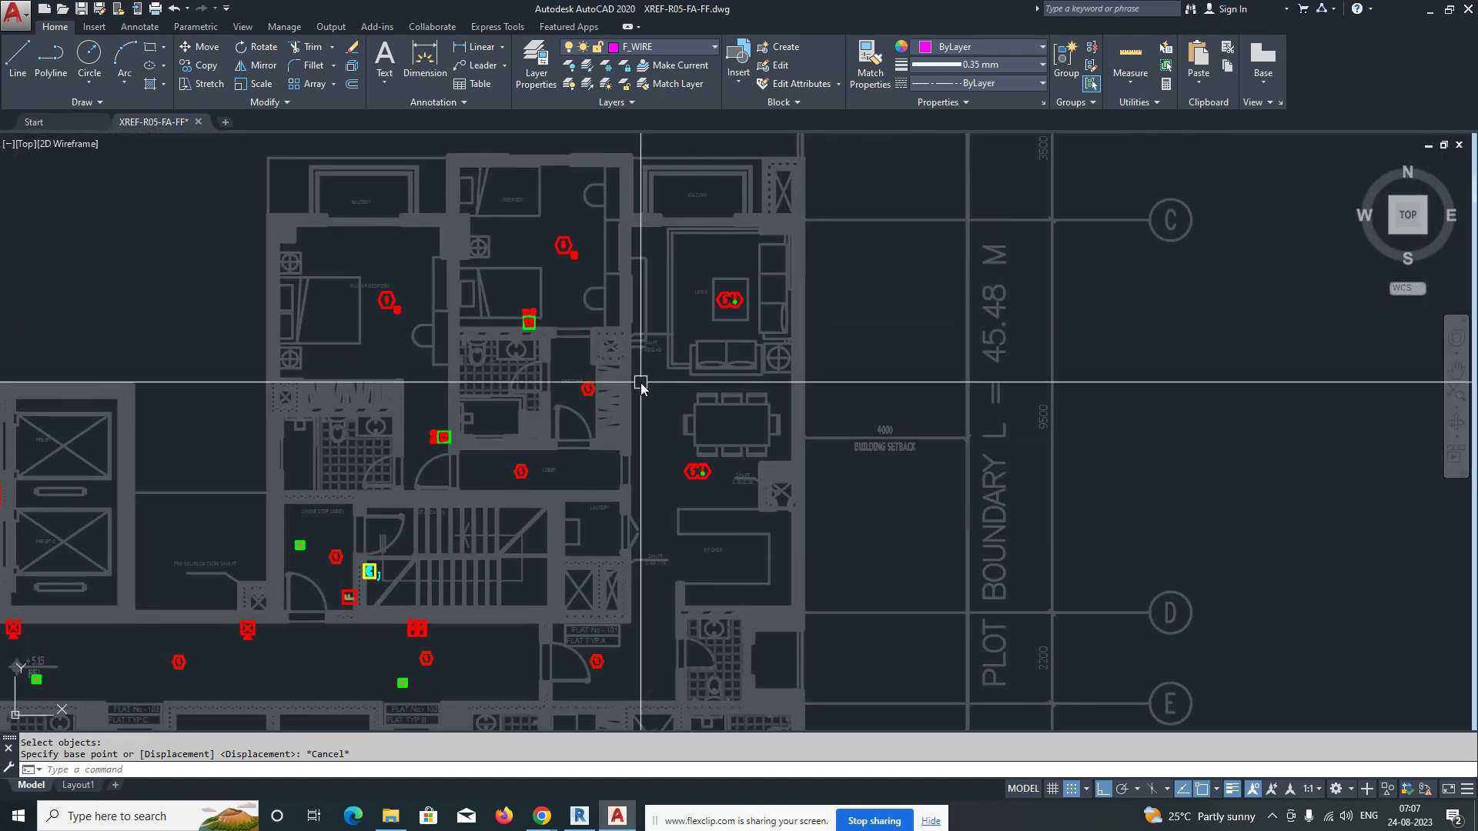
middle_drag(616, 306, 636, 386)
scroll(417, 389, up, 5)
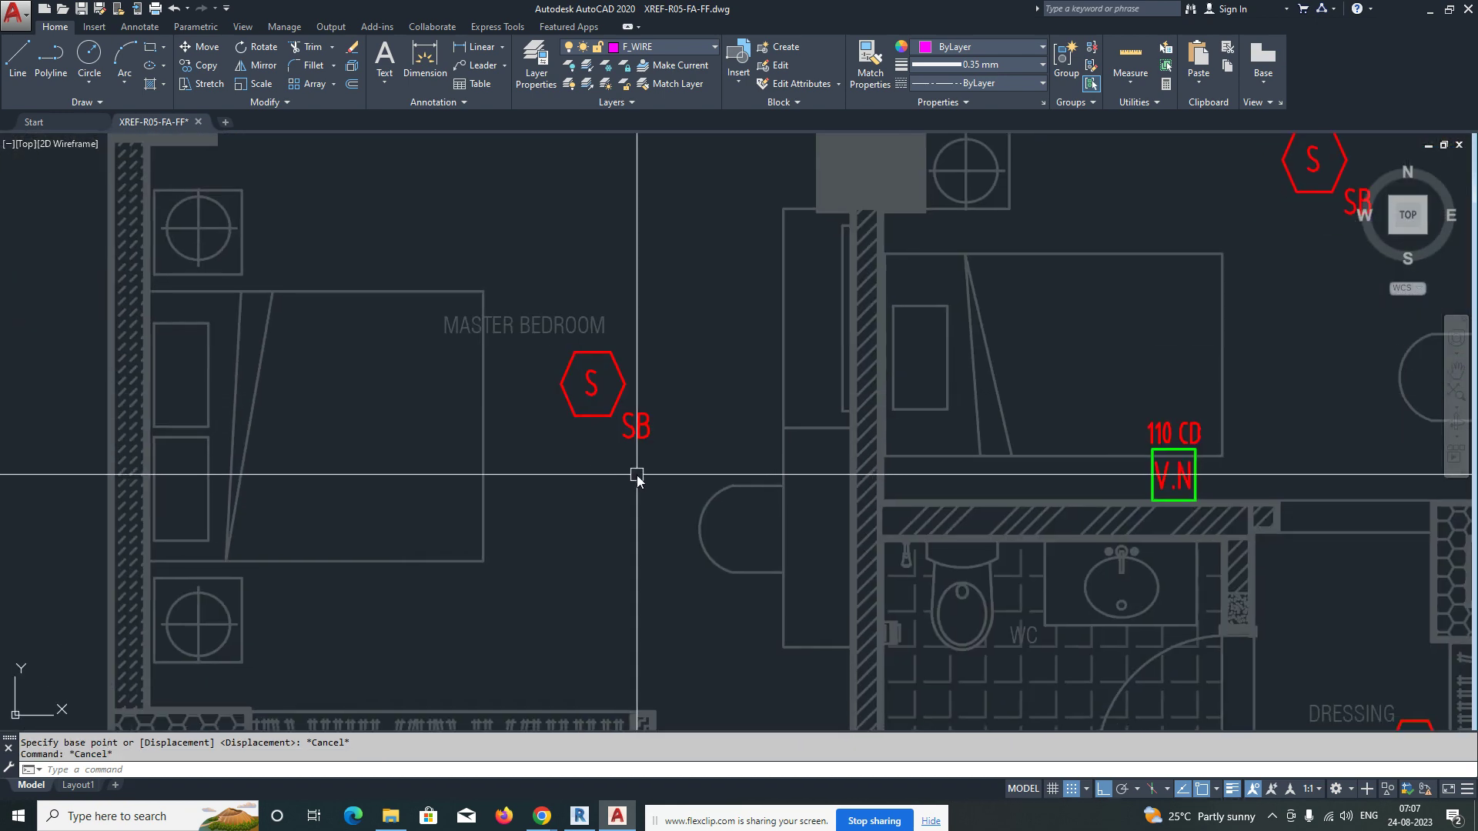
Step: Move the master bedroom's smoke detector with built-in sounder slightly left toward the bed
click(595, 390)
key(Return)
click(583, 394)
scroll(562, 400, up, 2)
click(525, 403)
key(Escape)
Step: Inspect the master bedroom's detector symbol and compare it with the matching entry in the legend
scroll(603, 427, down, 2)
scroll(625, 439, up, 4)
click(540, 426)
click(520, 441)
scroll(438, 416, down, 3)
scroll(437, 416, up, 3)
key(Escape)
scroll(385, 423, down, 6)
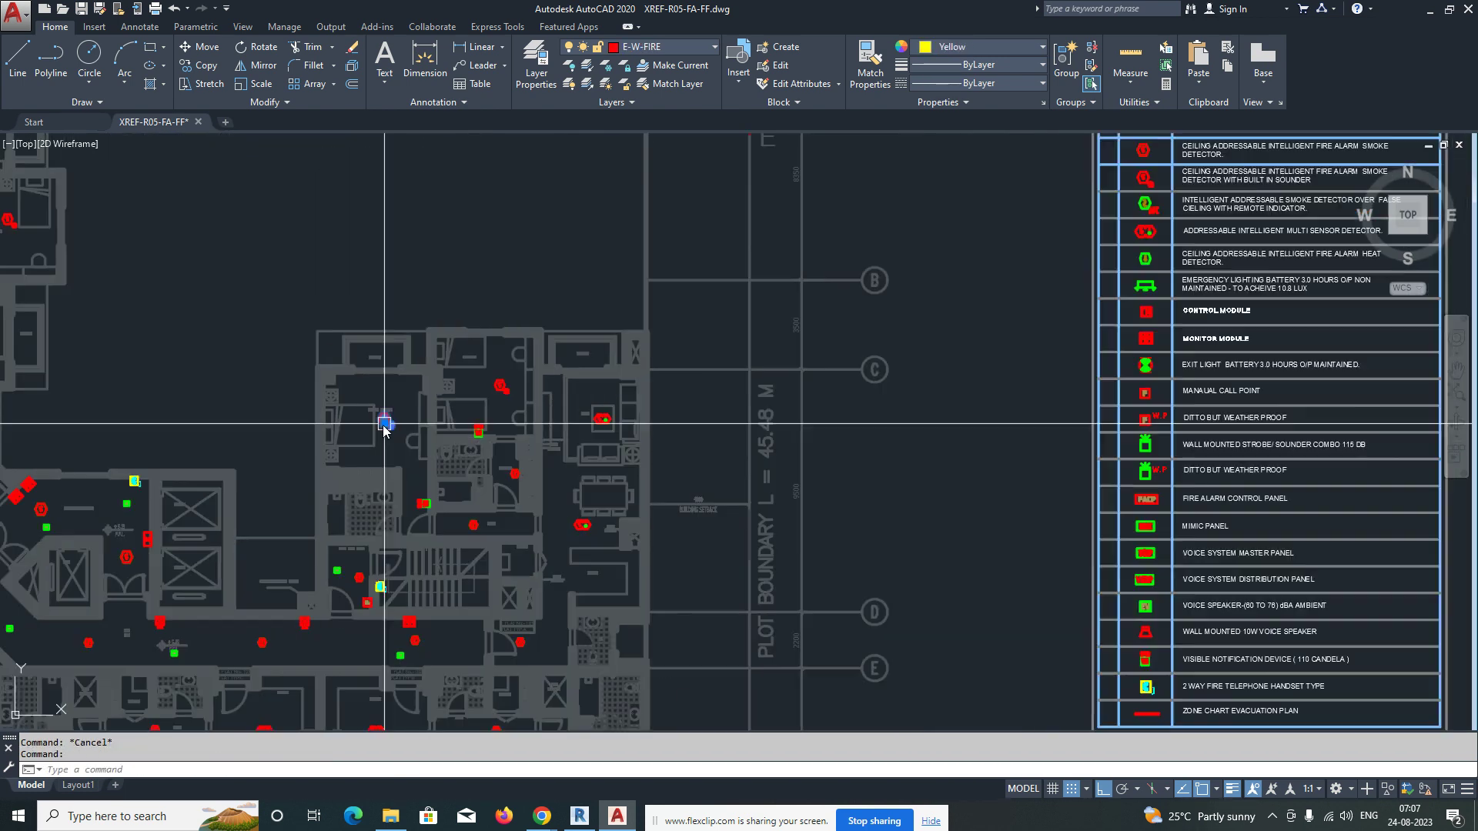
middle_drag(1142, 202, 738, 336)
scroll(739, 335, up, 6)
middle_drag(799, 427, 894, 432)
scroll(893, 431, down, 2)
scroll(879, 431, down, 1)
scroll(898, 428, down, 2)
Step: Move the bedroom's smoke detector with built-in sounder about 100 units horizontally to the left
middle_drag(146, 579, 754, 311)
scroll(746, 497, up, 3)
scroll(755, 312, up, 4)
text(m)
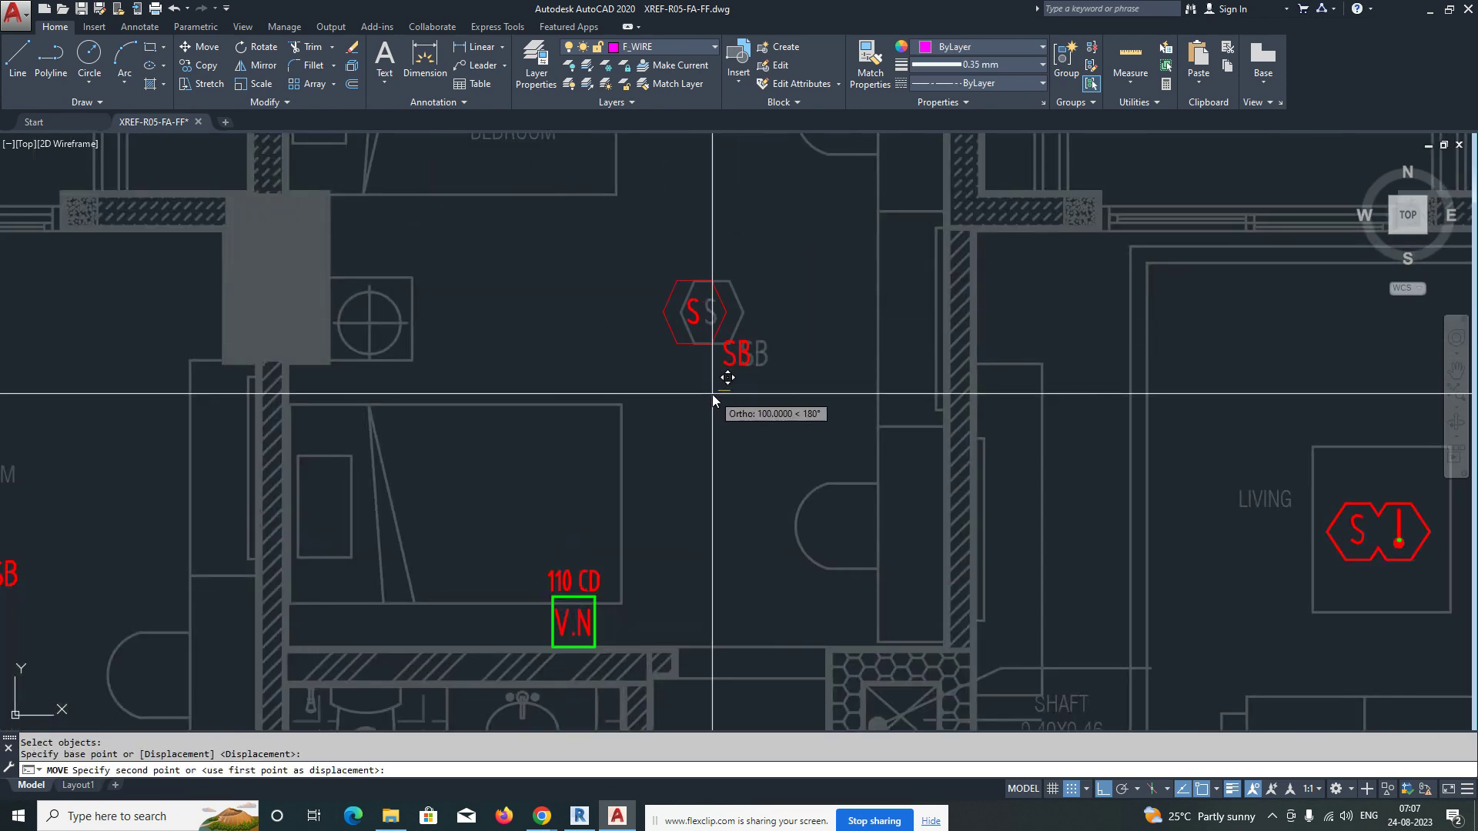
click(713, 394)
key(Escape)
Step: Move the living room's multi-sensor detector slightly left over the centre table
scroll(704, 396, down, 4)
middle_drag(679, 439, 630, 314)
scroll(922, 345, up, 4)
middle_drag(922, 337, 628, 385)
text(m)
key(Return)
scroll(662, 354, down, 4)
scroll(696, 347, up, 4)
click(692, 340)
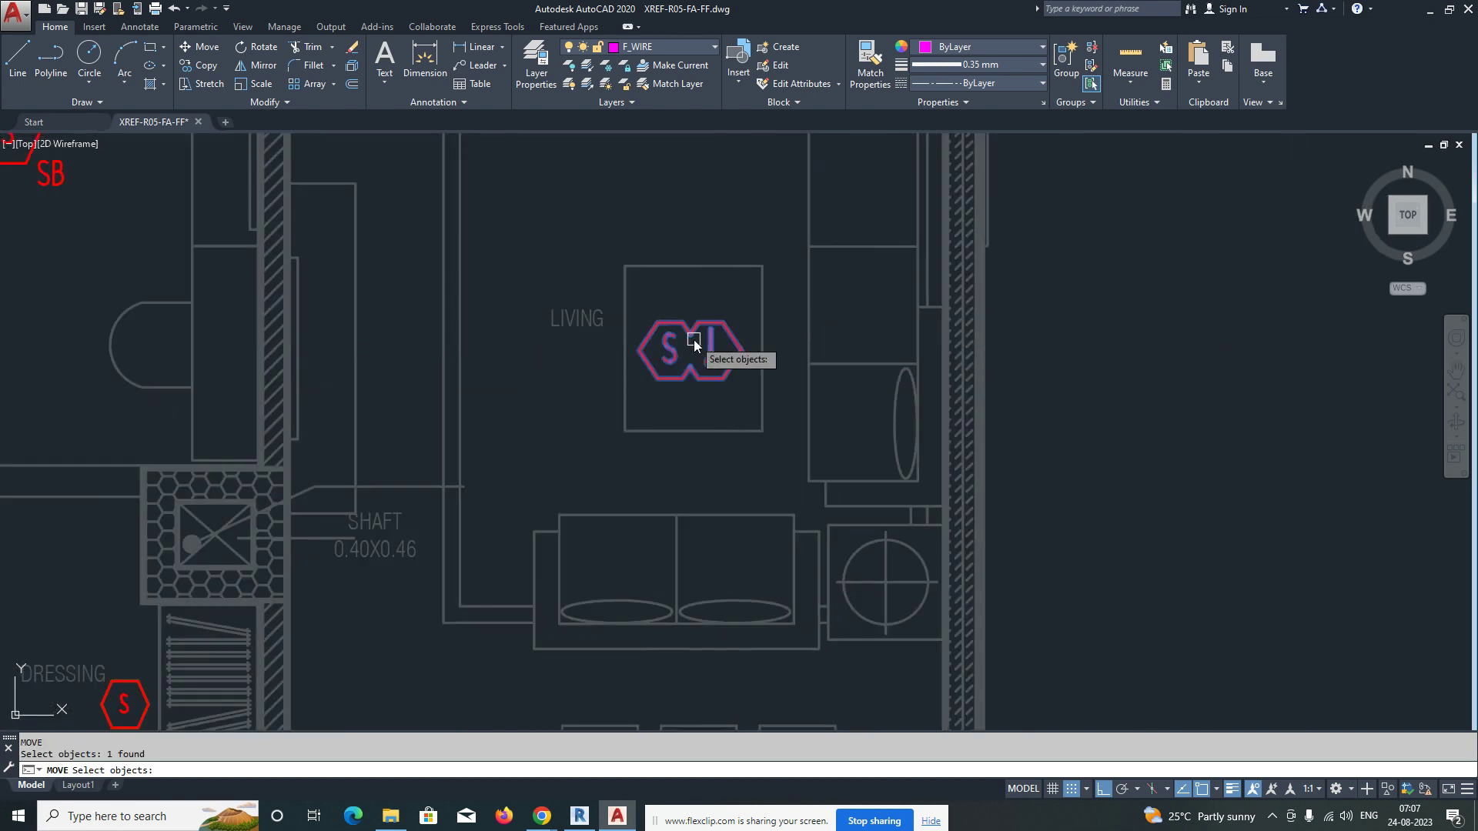
click(708, 423)
key(Escape)
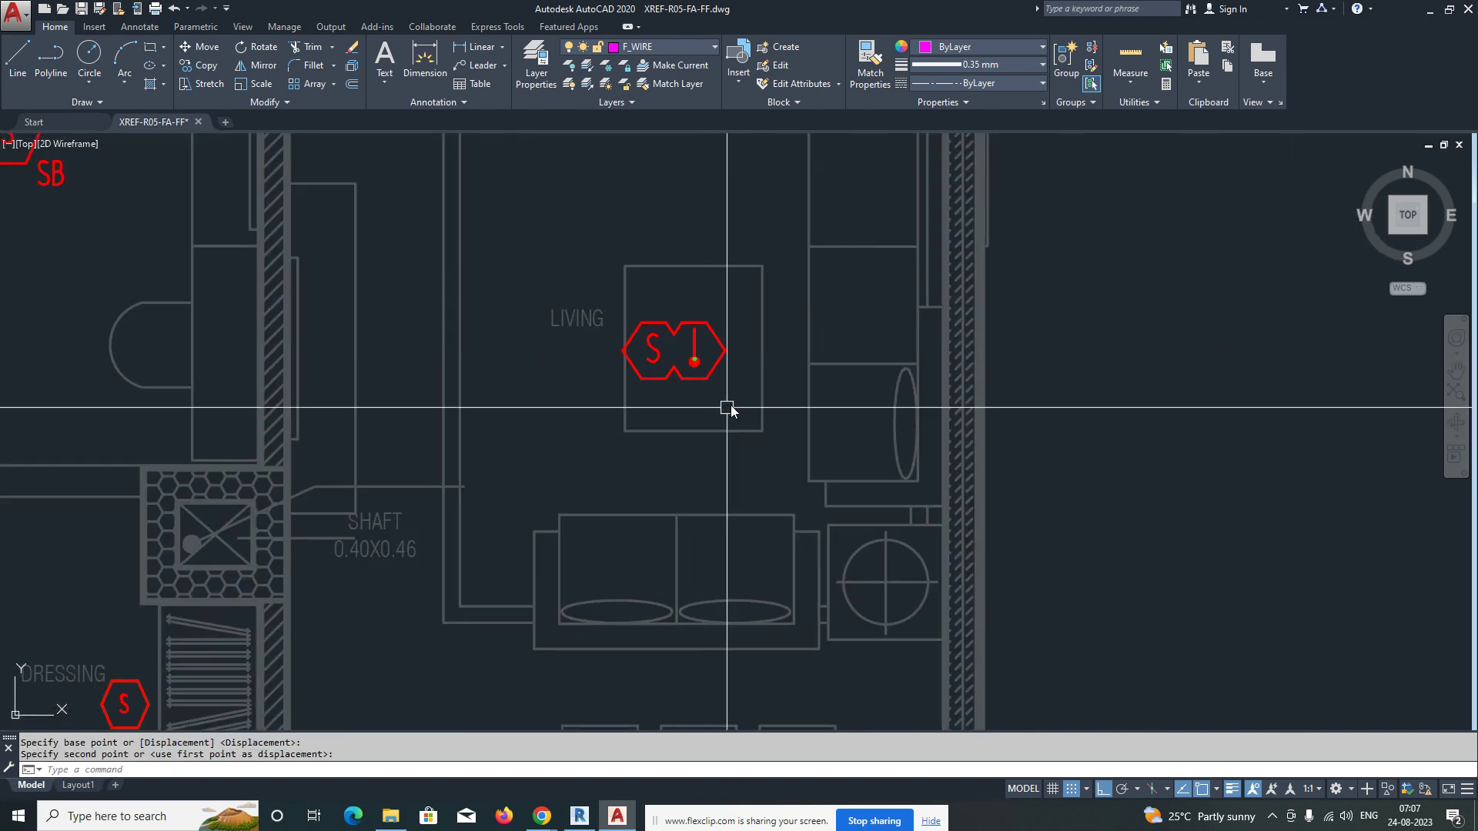
Step: Move the smoke detector in the dressing room left so it sits beneath the DRESSING label
scroll(712, 447, down, 3)
scroll(600, 411, down, 2)
scroll(567, 373, up, 6)
text(m)
key(Return)
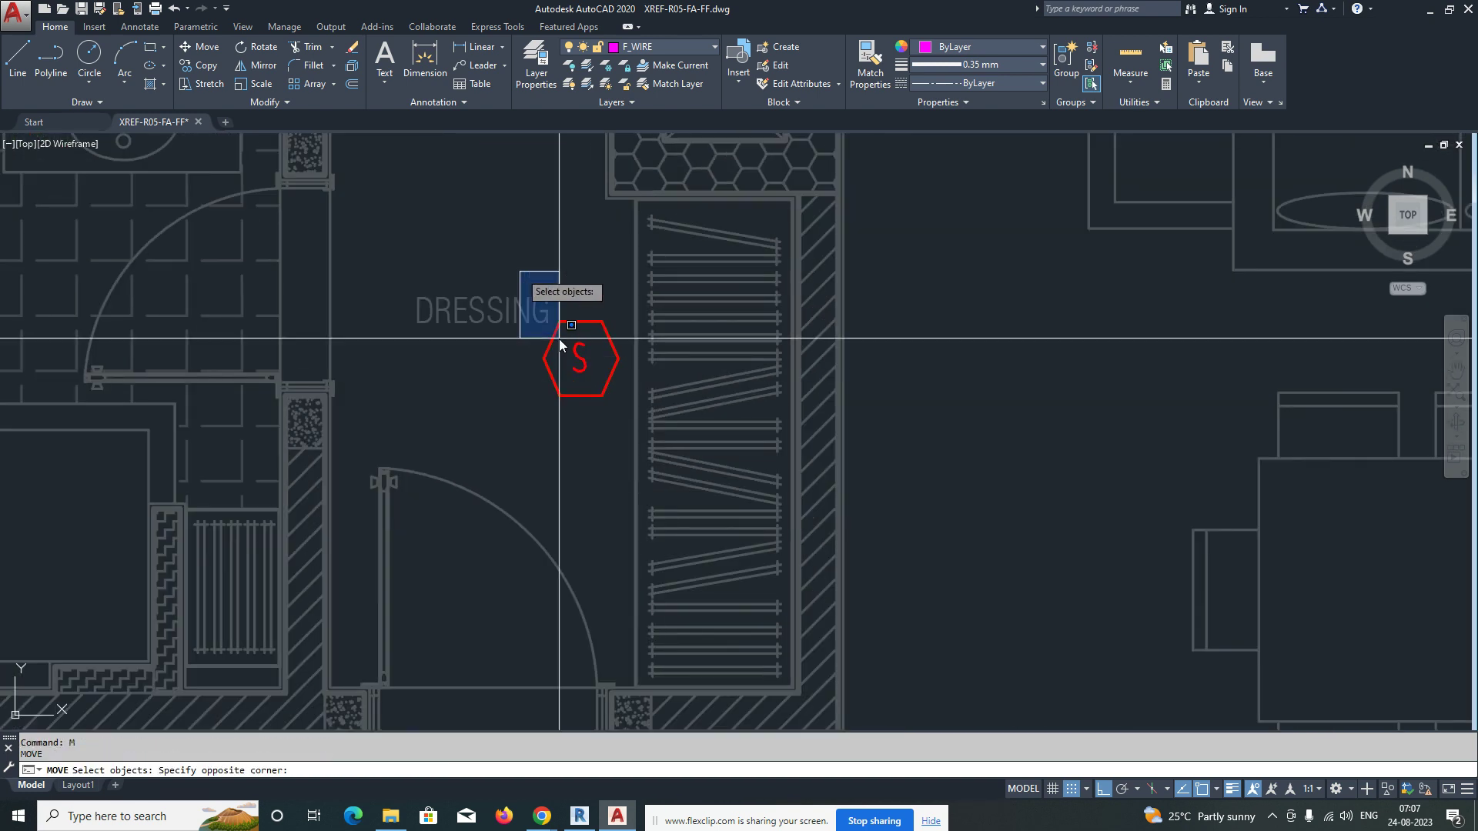
click(574, 454)
click(480, 454)
Step: Review the detector positions in the master bedroom, bedroom, dressing room and living room
scroll(560, 460, down, 6)
middle_drag(560, 464, 572, 519)
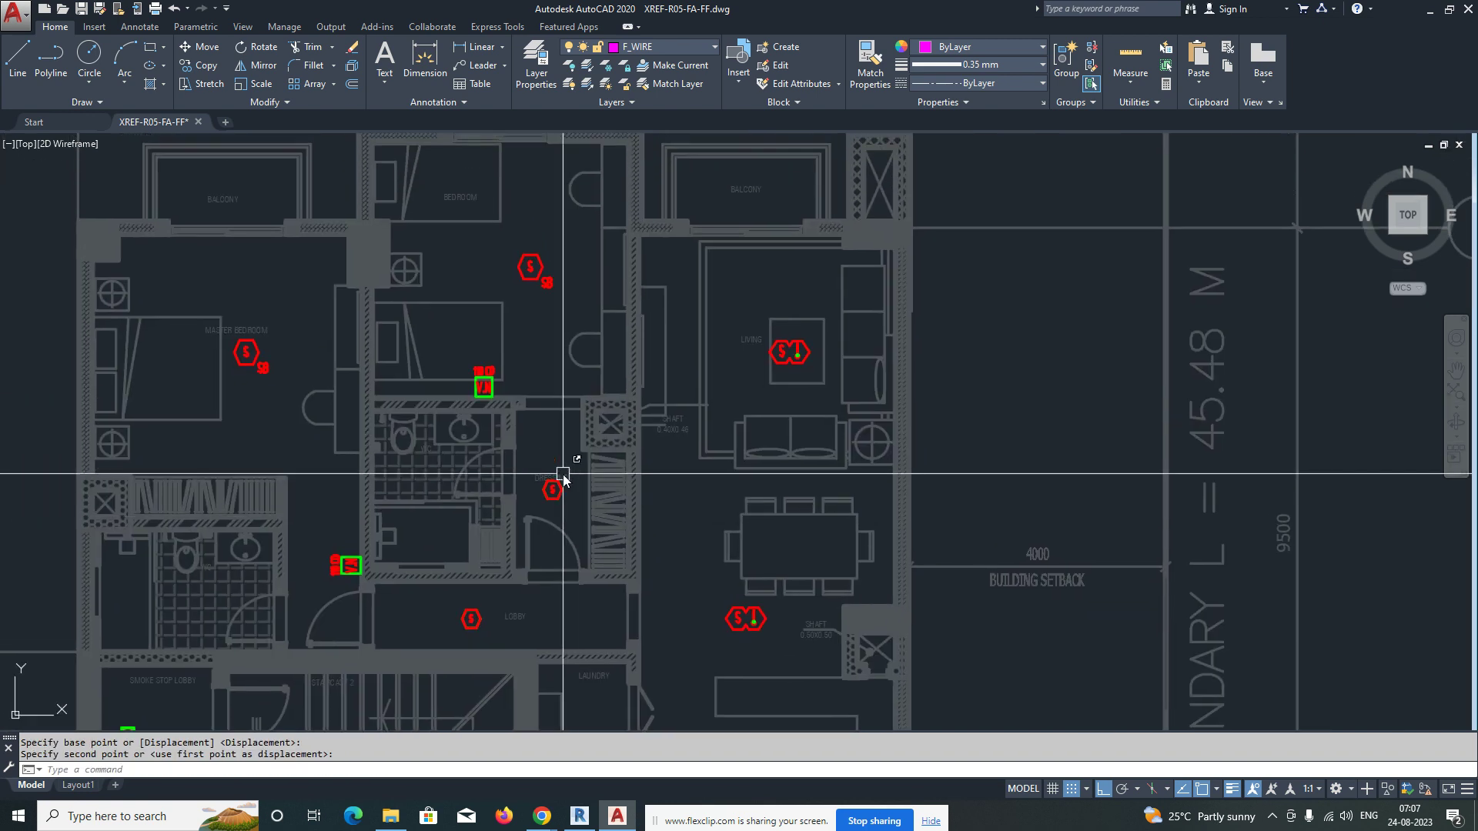
middle_drag(551, 459, 791, 446)
scroll(433, 343, up, 2)
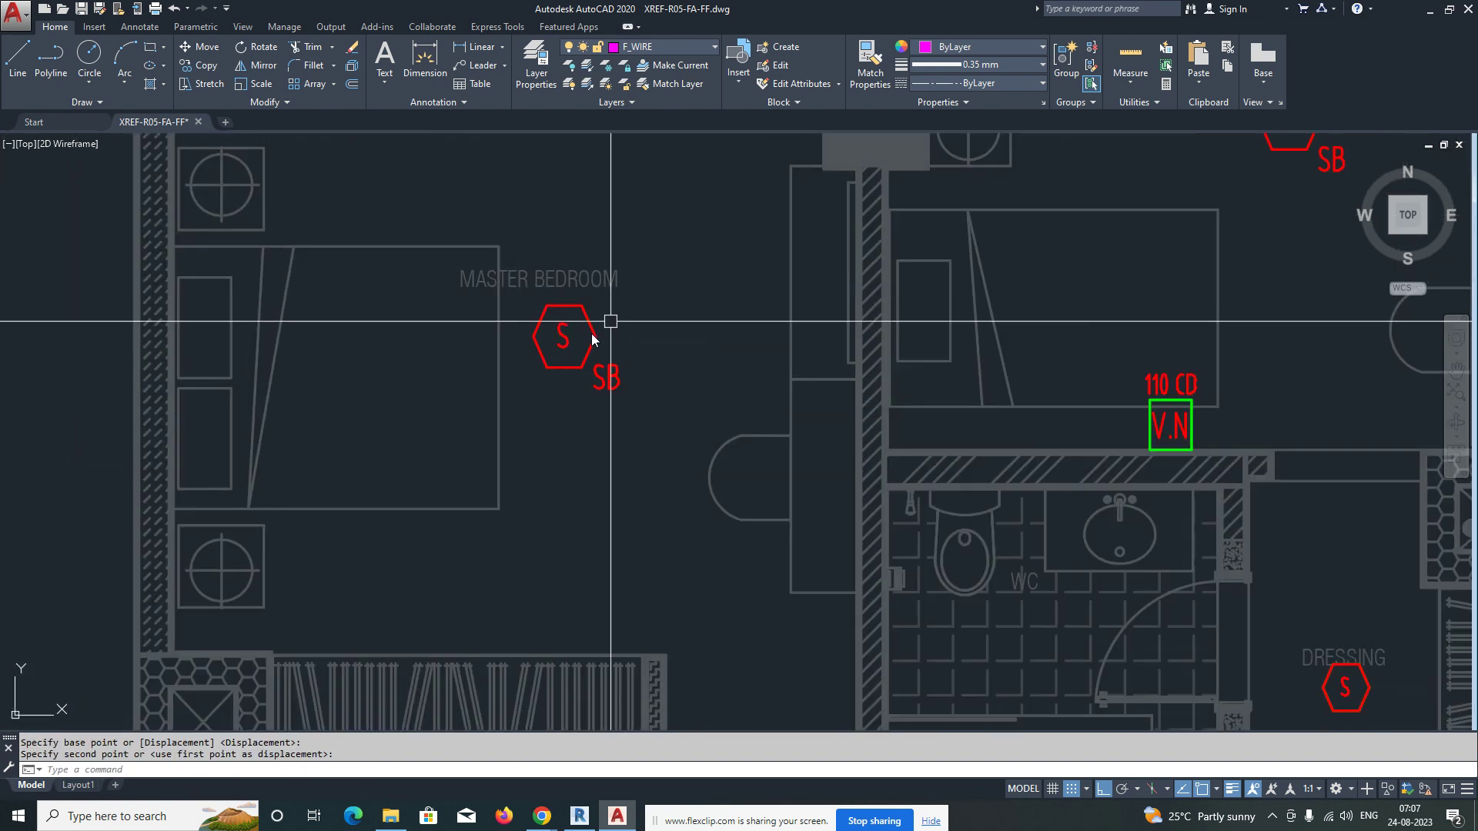
scroll(519, 363, down, 2)
scroll(750, 279, up, 2)
middle_drag(719, 316, 501, 276)
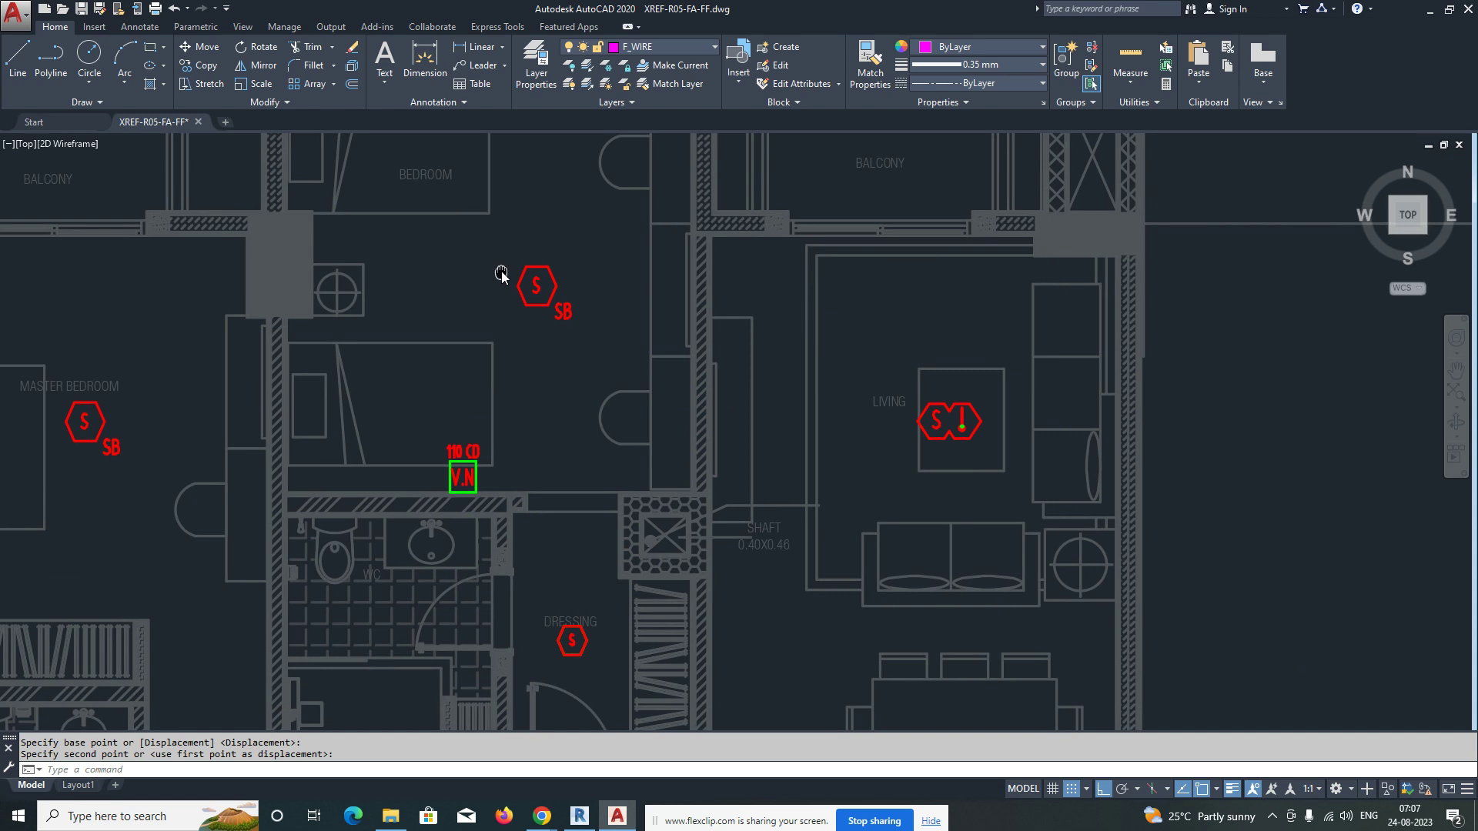
middle_drag(602, 380, 564, 303)
scroll(472, 353, down, 3)
scroll(501, 317, up, 3)
scroll(485, 310, up, 4)
scroll(564, 330, down, 6)
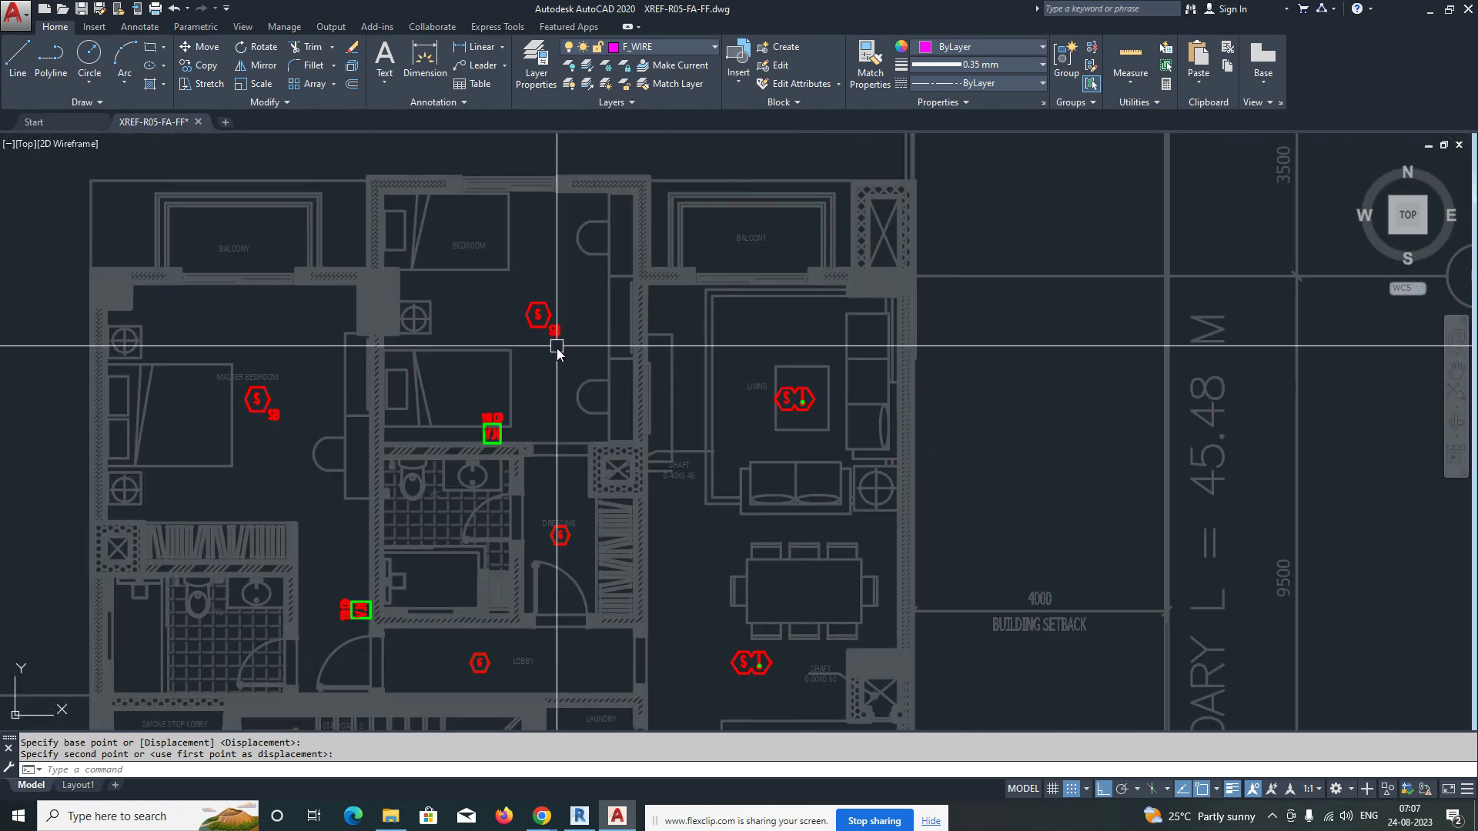
Step: Move the lobby's smoke detector horizontally to the right, next to the LOBBY label
middle_drag(610, 470, 595, 343)
middle_drag(555, 545, 642, 432)
scroll(533, 417, up, 6)
text(m)
key(space)
click(673, 499)
click(603, 439)
key(space)
click(604, 439)
click(688, 438)
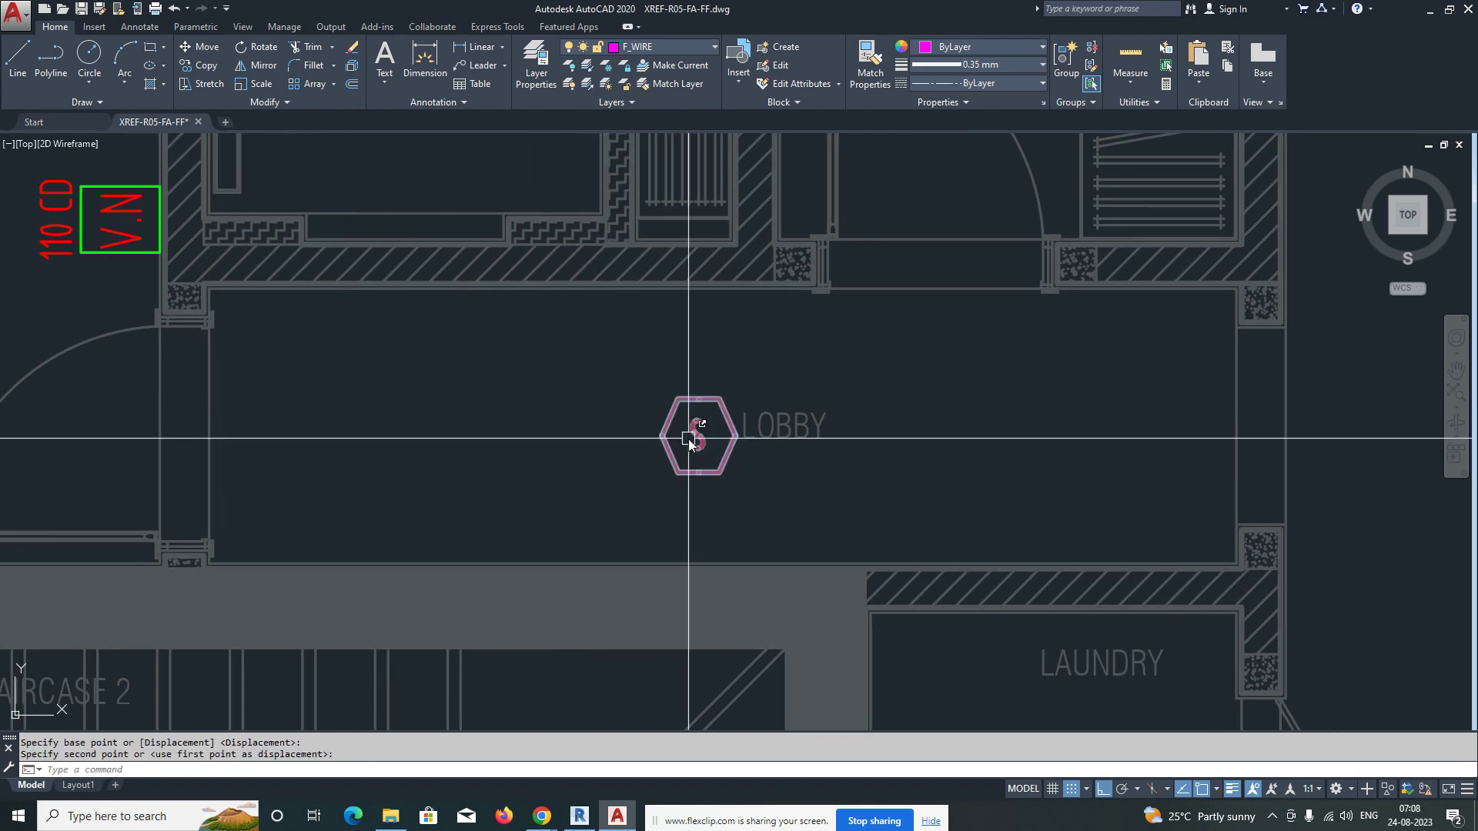
Step: Draw a coverage circle with a radius of 4000 centred on the lobby's smoke detector
scroll(584, 436, down, 4)
scroll(654, 433, up, 4)
text(c)
key(space)
click(595, 431)
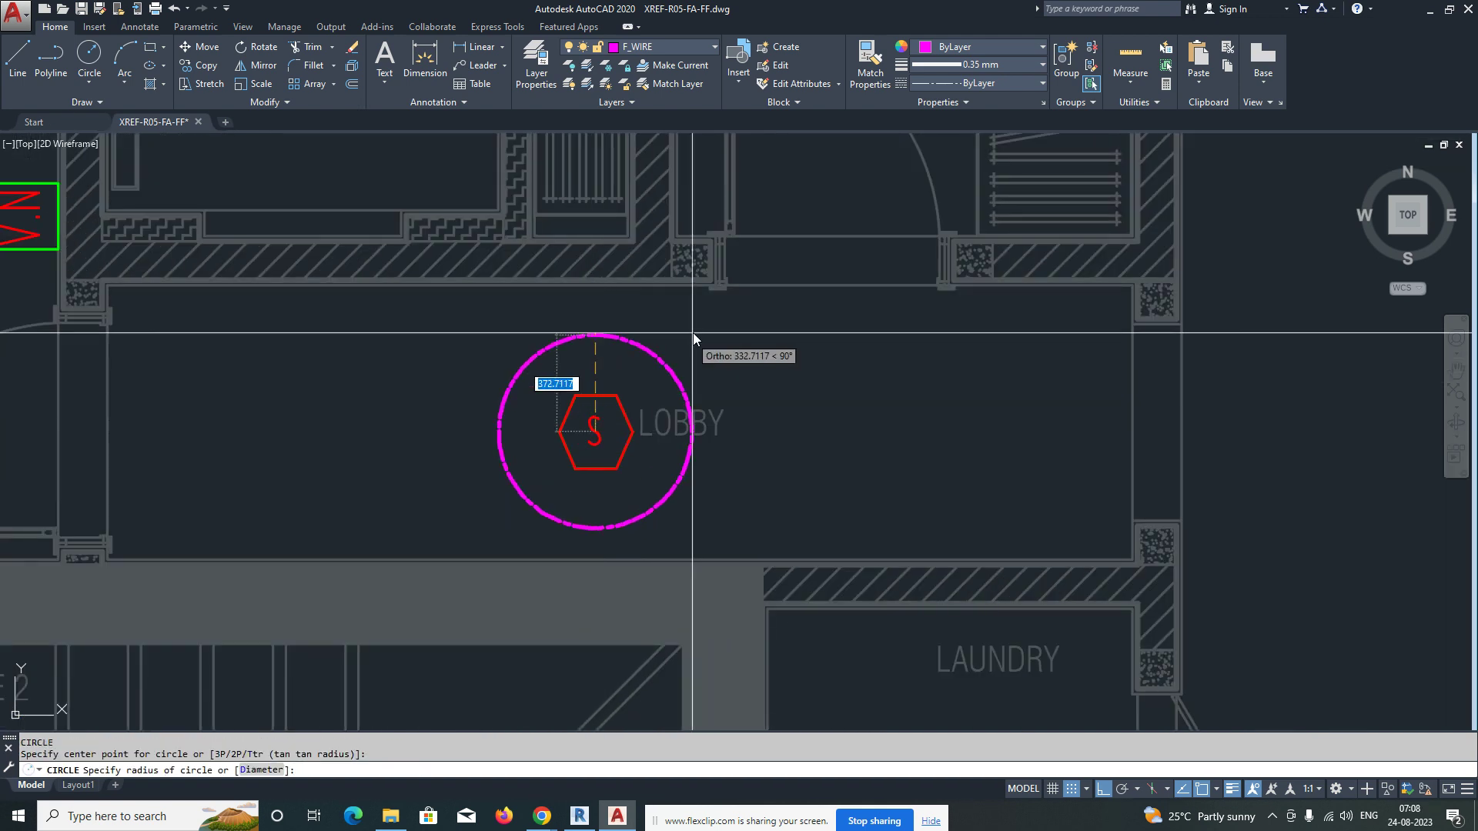
text(4)
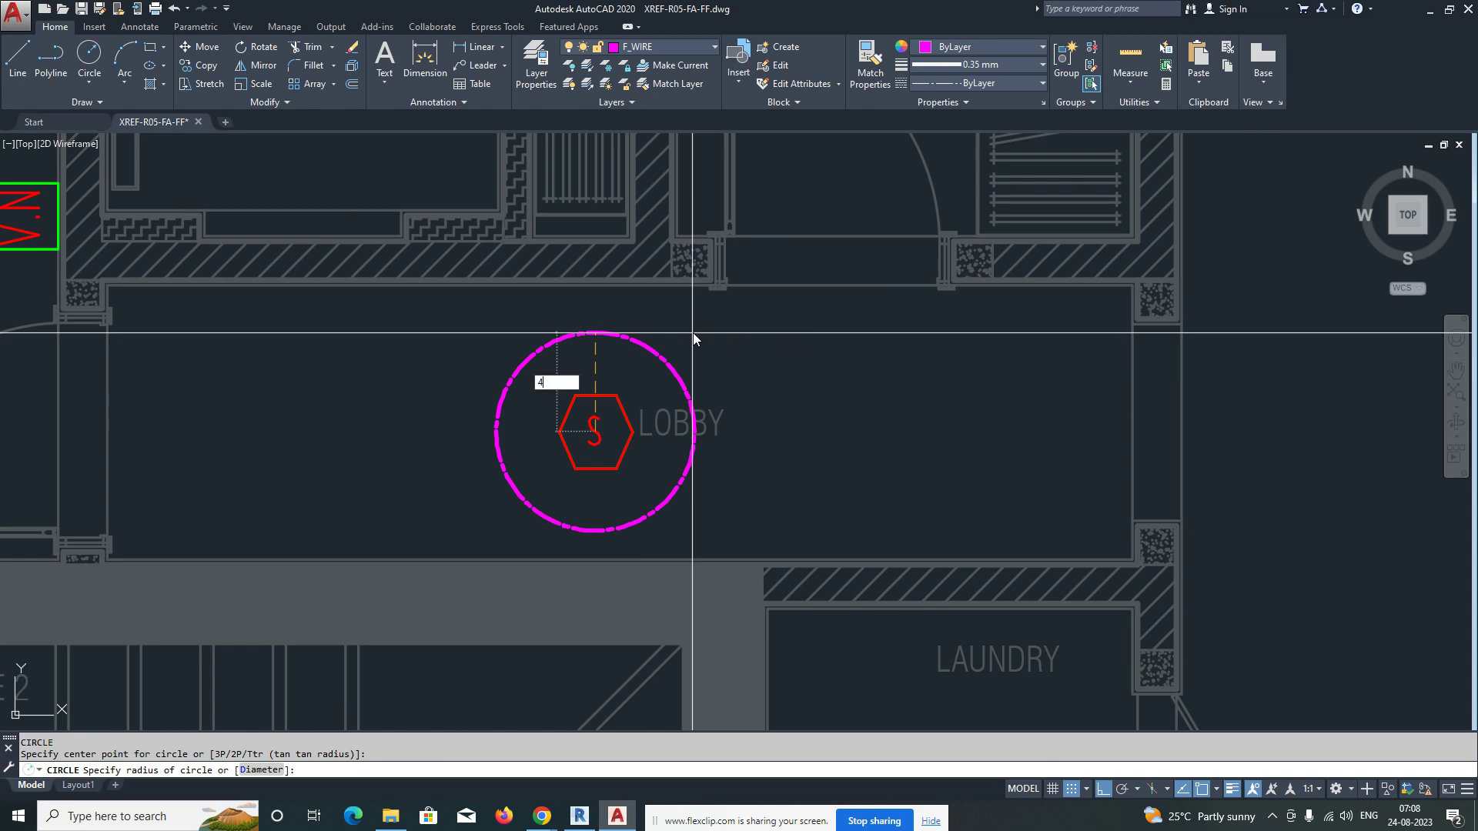
text(000)
key(Return)
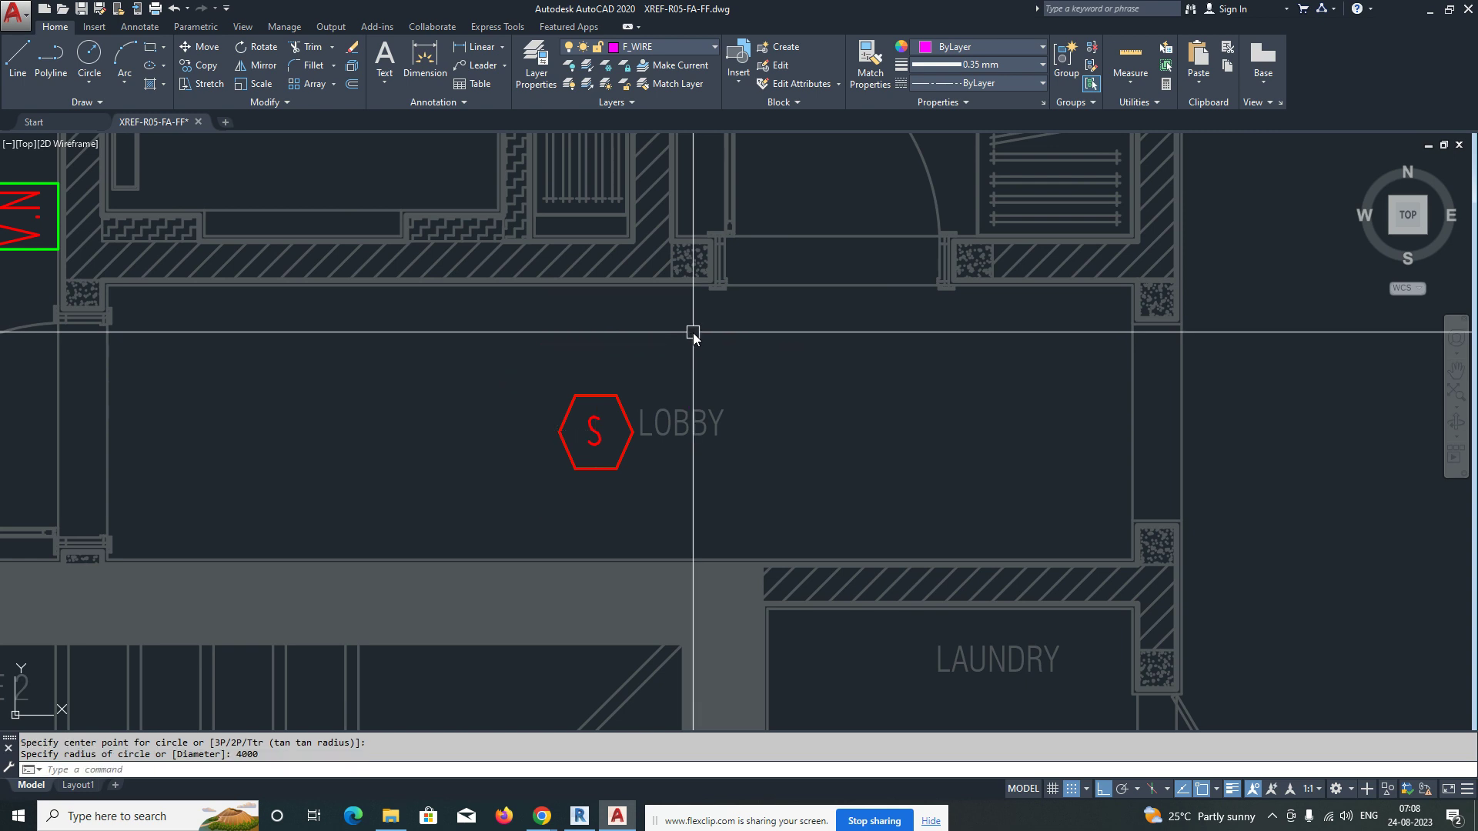
Step: Erase the coverage circle around the lobby's smoke detector
scroll(625, 446, down, 10)
scroll(721, 457, up, 2)
text(e)
key(space)
click(742, 488)
key(space)
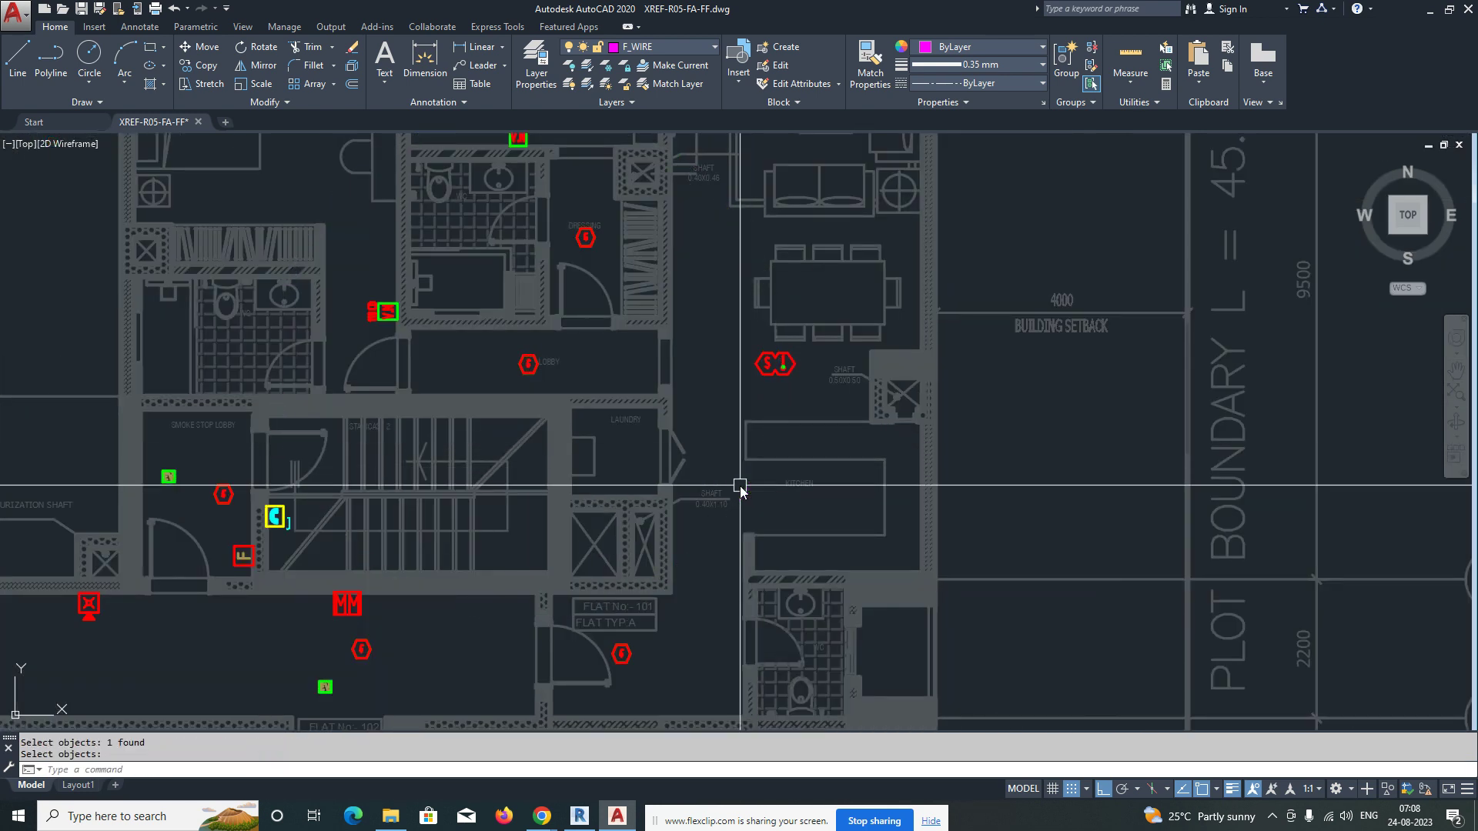
Step: Draw a horizontal polyline westward along the hallway through its smoke detectors as an alignment guide
middle_drag(640, 522, 824, 350)
middle_drag(584, 492, 928, 492)
key(Escape)
middle_drag(333, 511, 807, 514)
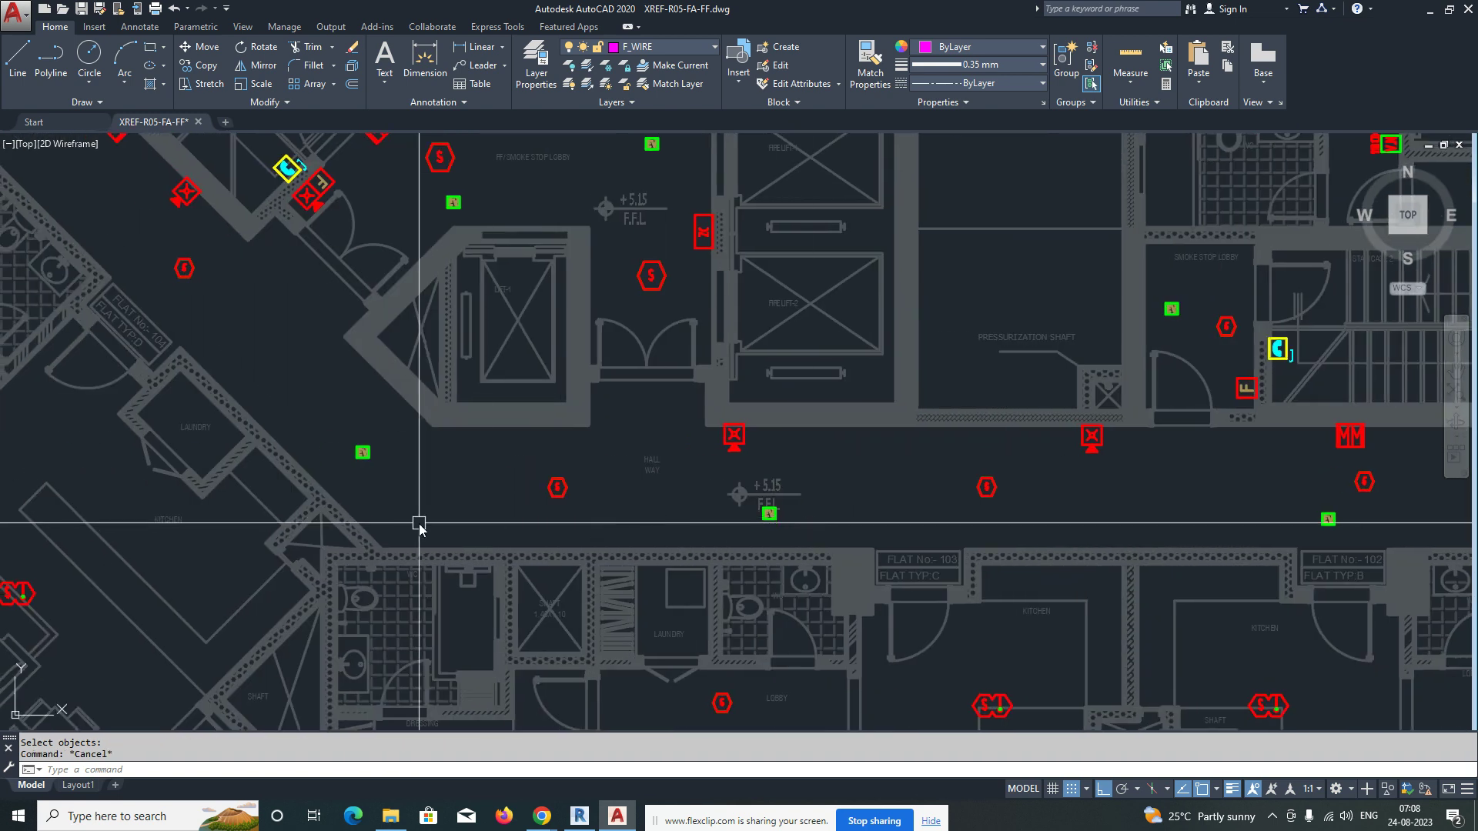
scroll(420, 524, down, 2)
scroll(388, 468, down, 3)
scroll(564, 473, up, 3)
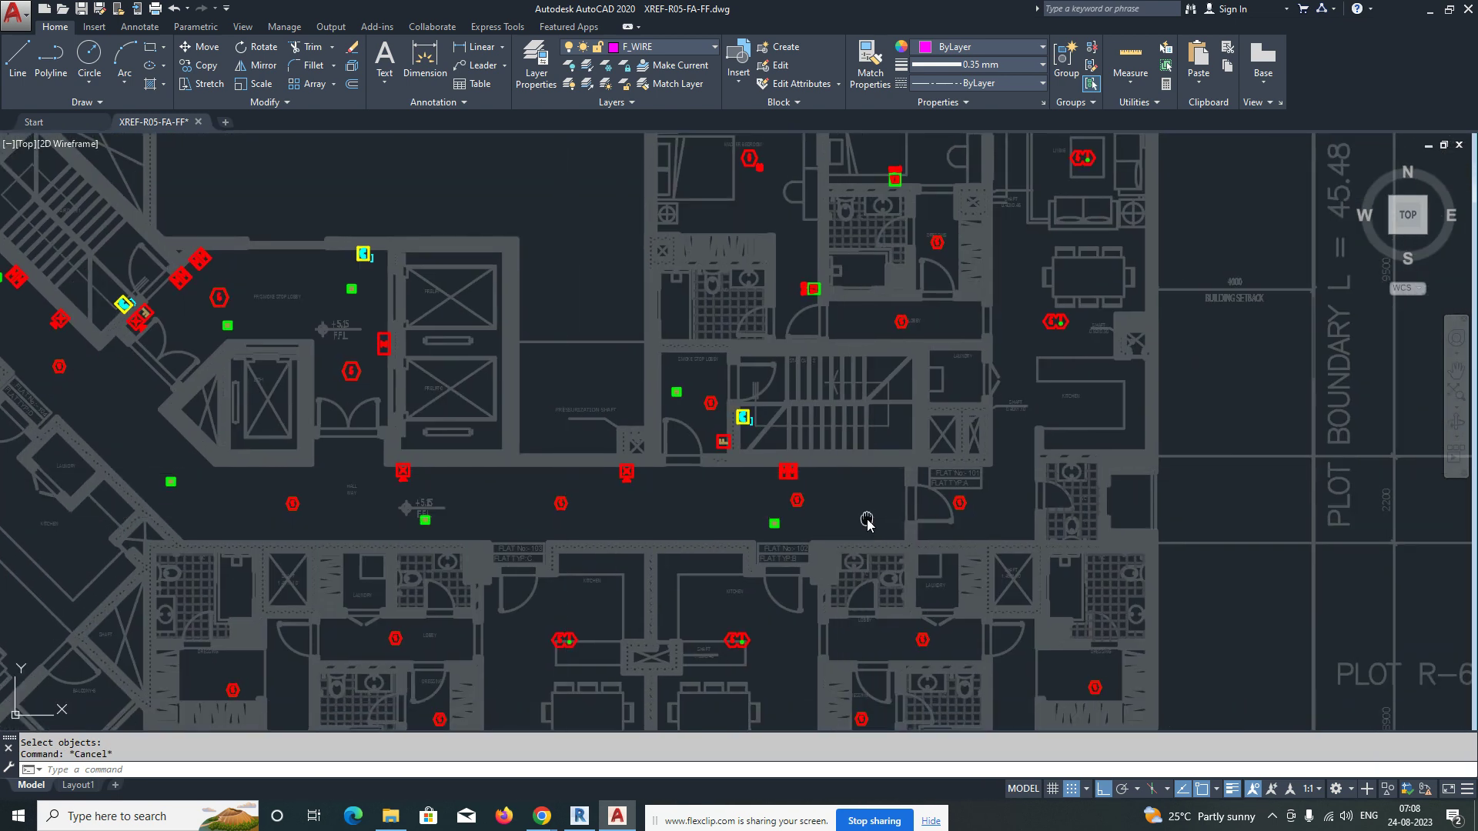
middle_drag(866, 521, 907, 505)
text(pl)
key(space)
click(946, 487)
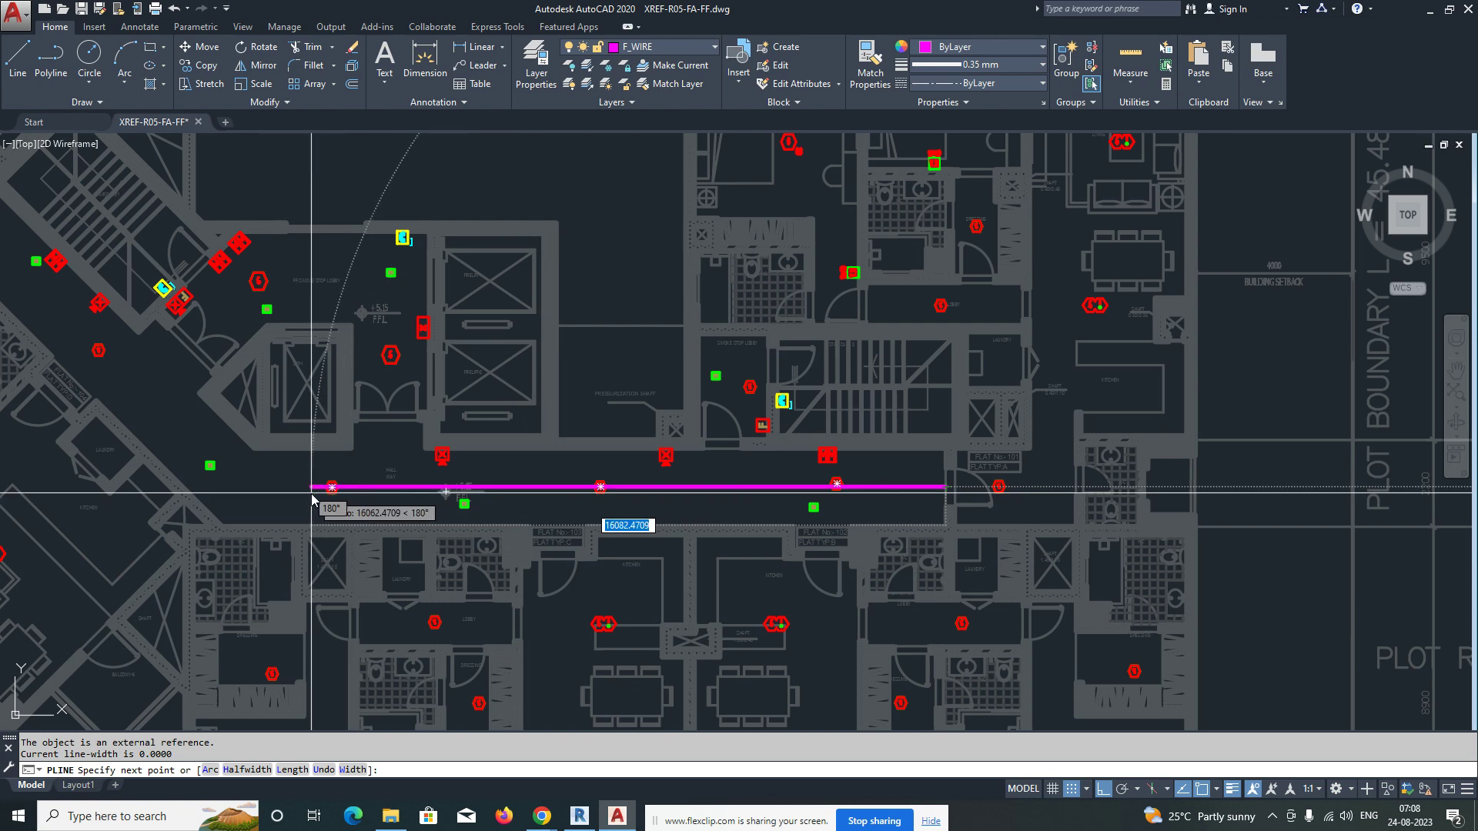
scroll(311, 493, up, 1)
click(253, 499)
key(Escape)
Step: Try to move the hallway's westernmost smoke detector onto the guide line
scroll(331, 487, up, 4)
text(m)
key(space)
click(279, 355)
click(620, 574)
key(space)
scroll(485, 524, down, 5)
key(Escape)
Step: Erase the horizontal guide line from the hallway
text(e)
click(514, 513)
key(space)
Step: Move the smoke detector in flat 102's dressing room beside the lobby slightly to the right
middle_drag(1023, 510, 645, 277)
middle_drag(659, 538, 605, 446)
scroll(692, 468, down, 1)
scroll(728, 443, up, 4)
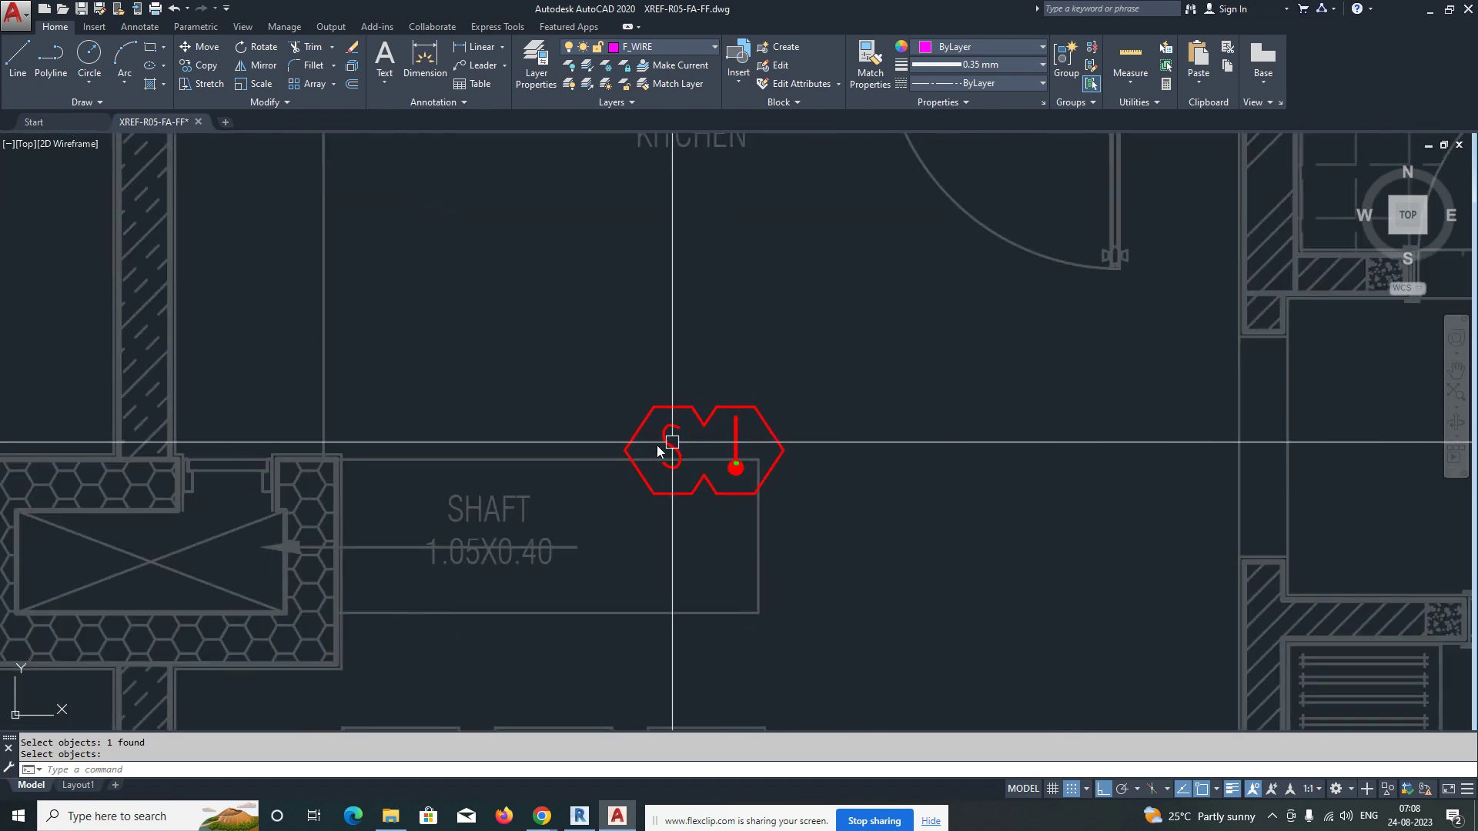
scroll(622, 454, down, 6)
middle_drag(827, 585, 684, 427)
scroll(682, 428, up, 5)
text(m)
key(space)
click(728, 421)
click(691, 462)
key(space)
click(690, 462)
click(718, 468)
Step: Move flat 102's lobby smoke detector horizontally to the left, toward the LOBBY label
middle_drag(807, 406, 639, 599)
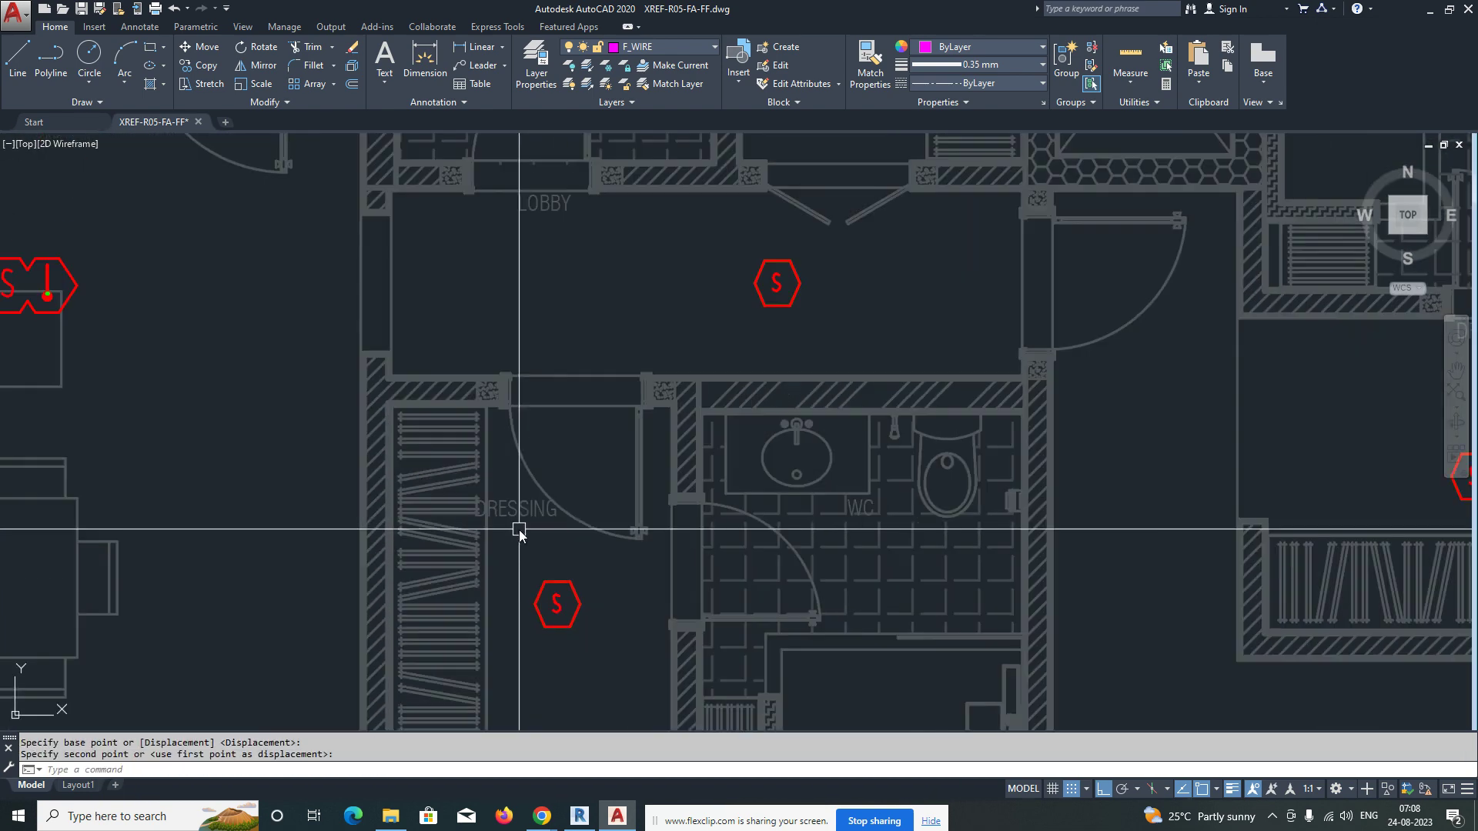
scroll(519, 530, down, 1)
middle_drag(729, 402, 694, 453)
scroll(695, 453, up, 2)
key(space)
click(585, 408)
click(542, 366)
key(space)
click(755, 454)
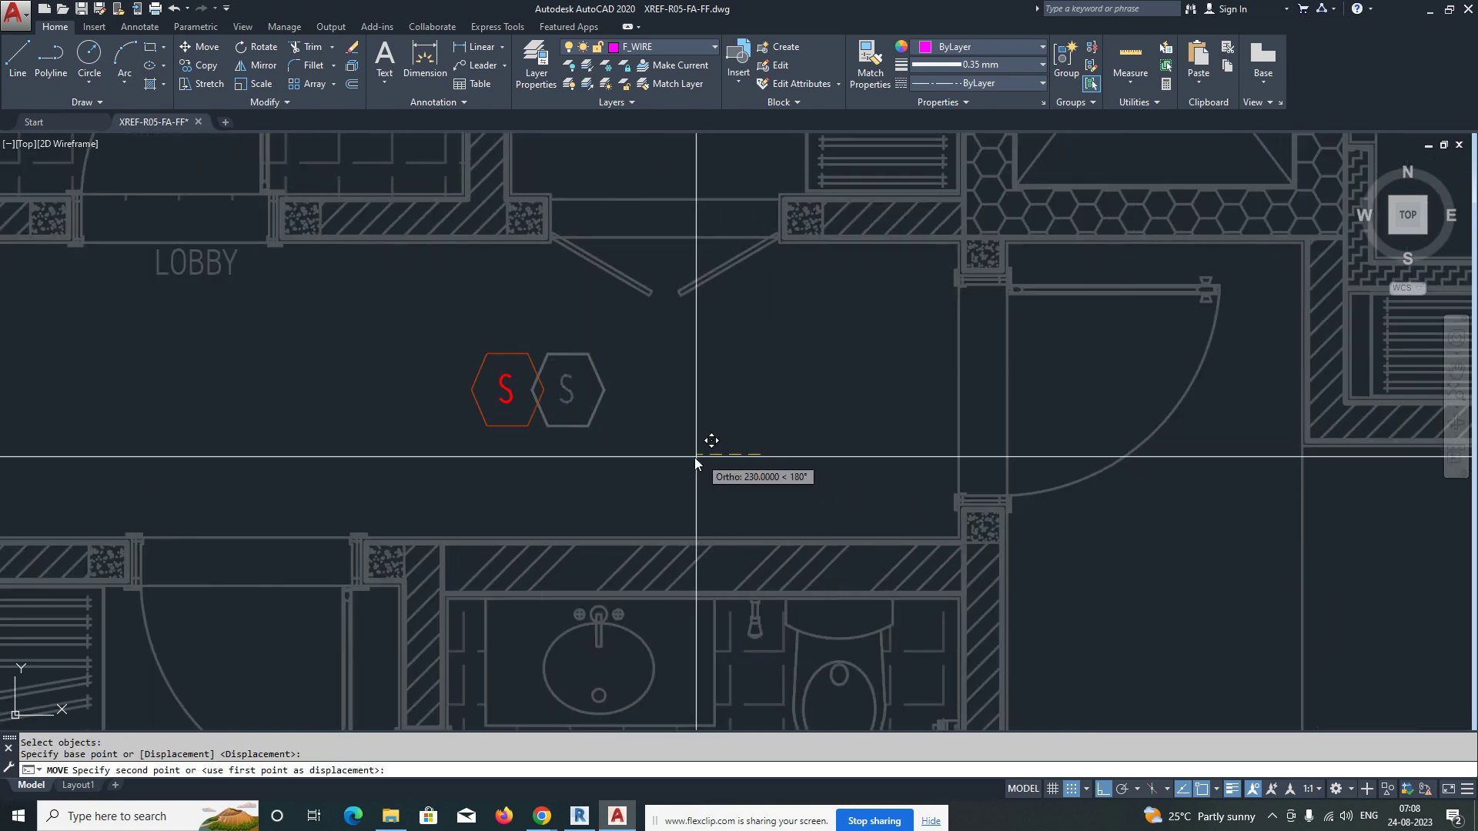
click(659, 464)
scroll(671, 477, down, 4)
Step: Move the smoke detector in the dressing room above flat 102's master bedroom up to the room's middle
middle_drag(745, 503, 509, 401)
middle_drag(812, 463, 686, 364)
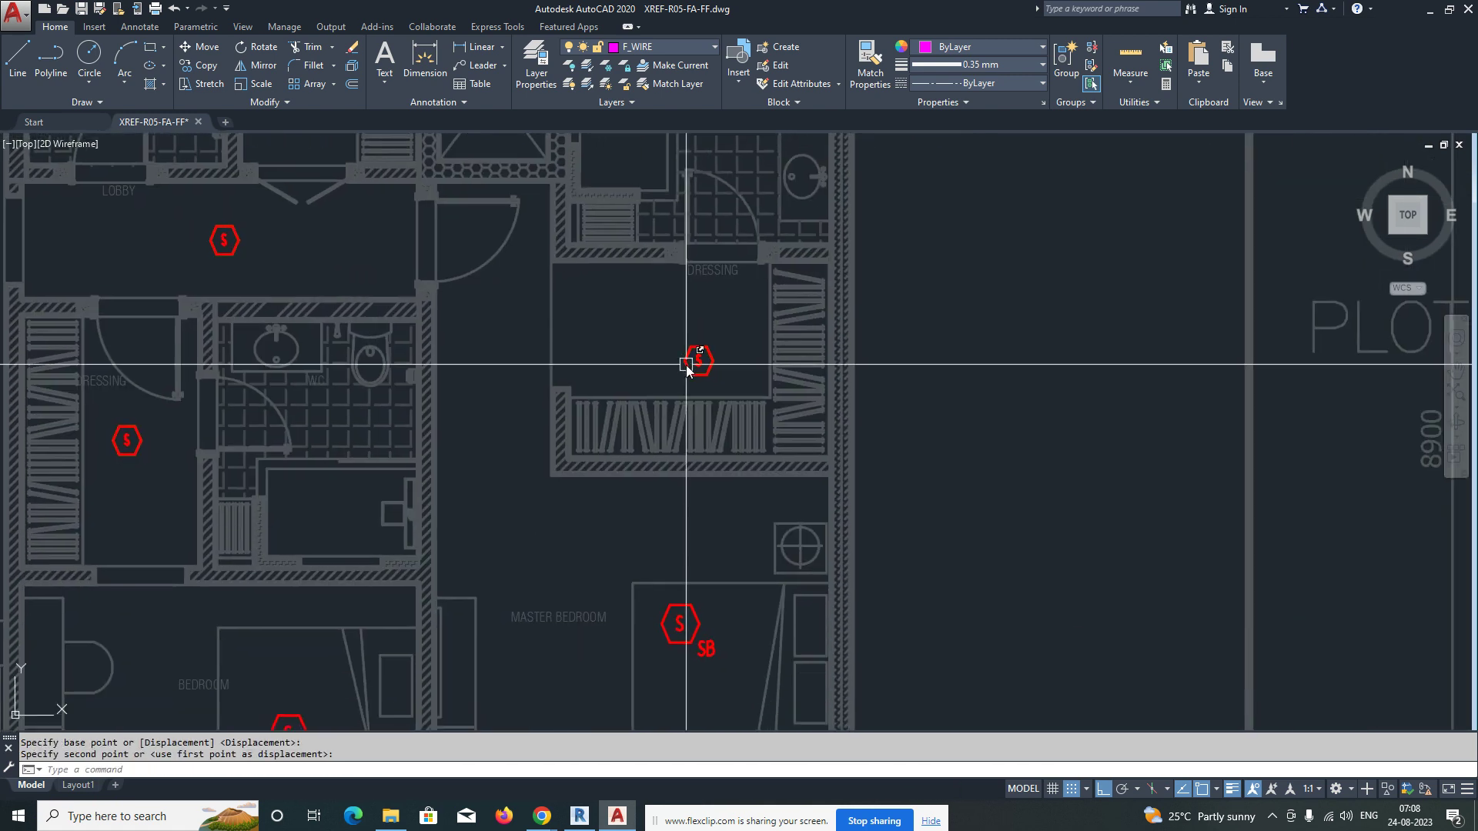
click(645, 351)
Step: Move flat 102's master bedroom smoke detector and its SB label slightly down
middle_drag(723, 491, 745, 324)
key(space)
click(742, 431)
click(723, 481)
key(space)
scroll(748, 451, up, 1)
click(750, 432)
click(762, 460)
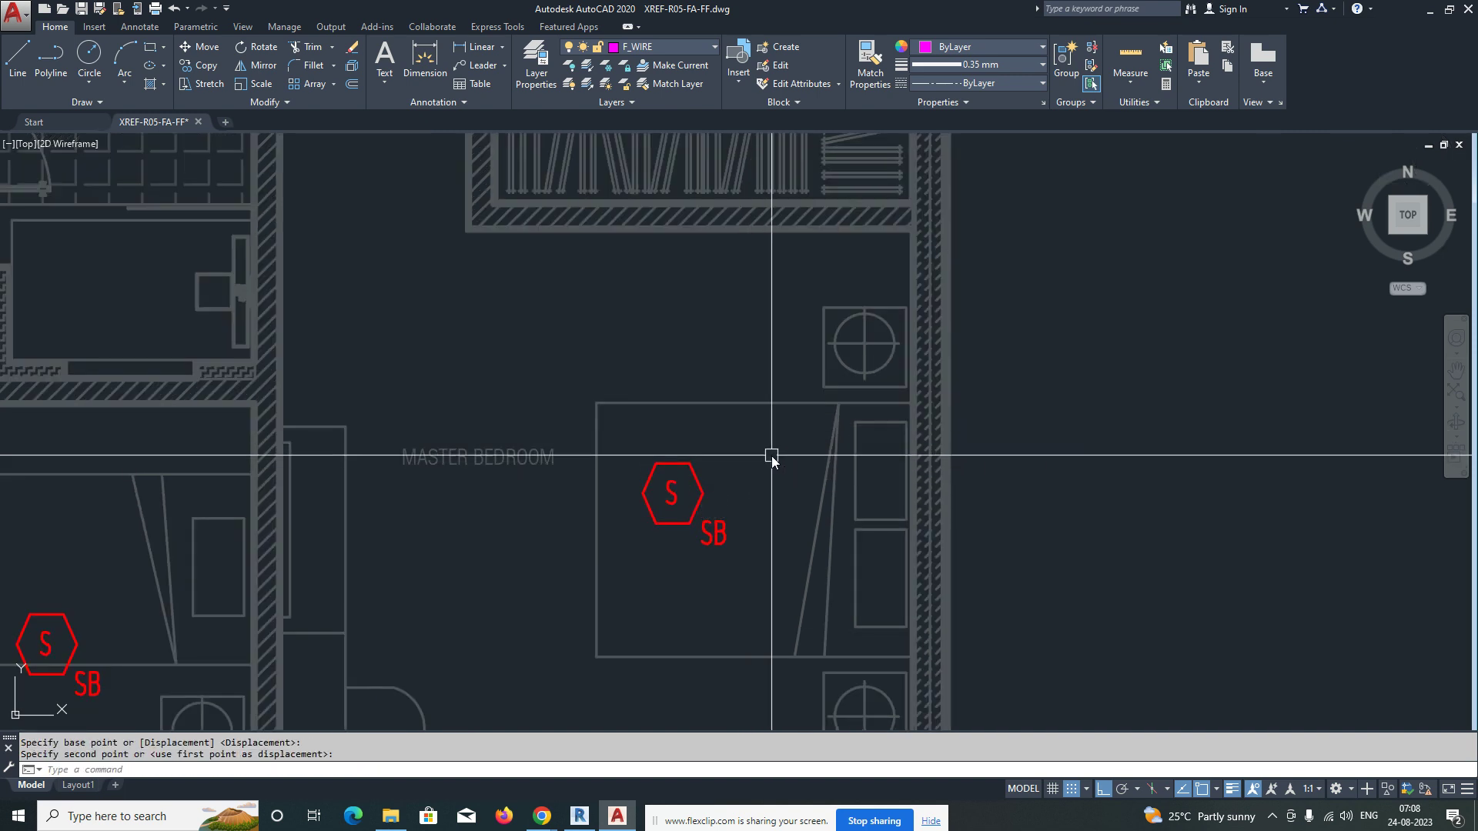
Step: Move flat 102's bedroom smoke detector and its SB label horizontally to the left
scroll(773, 455, down, 2)
scroll(501, 528, up, 3)
middle_drag(501, 529, 731, 532)
scroll(651, 508, down, 2)
text(m)
key(space)
click(633, 459)
click(732, 575)
key(space)
click(667, 559)
click(628, 560)
scroll(577, 524, down, 2)
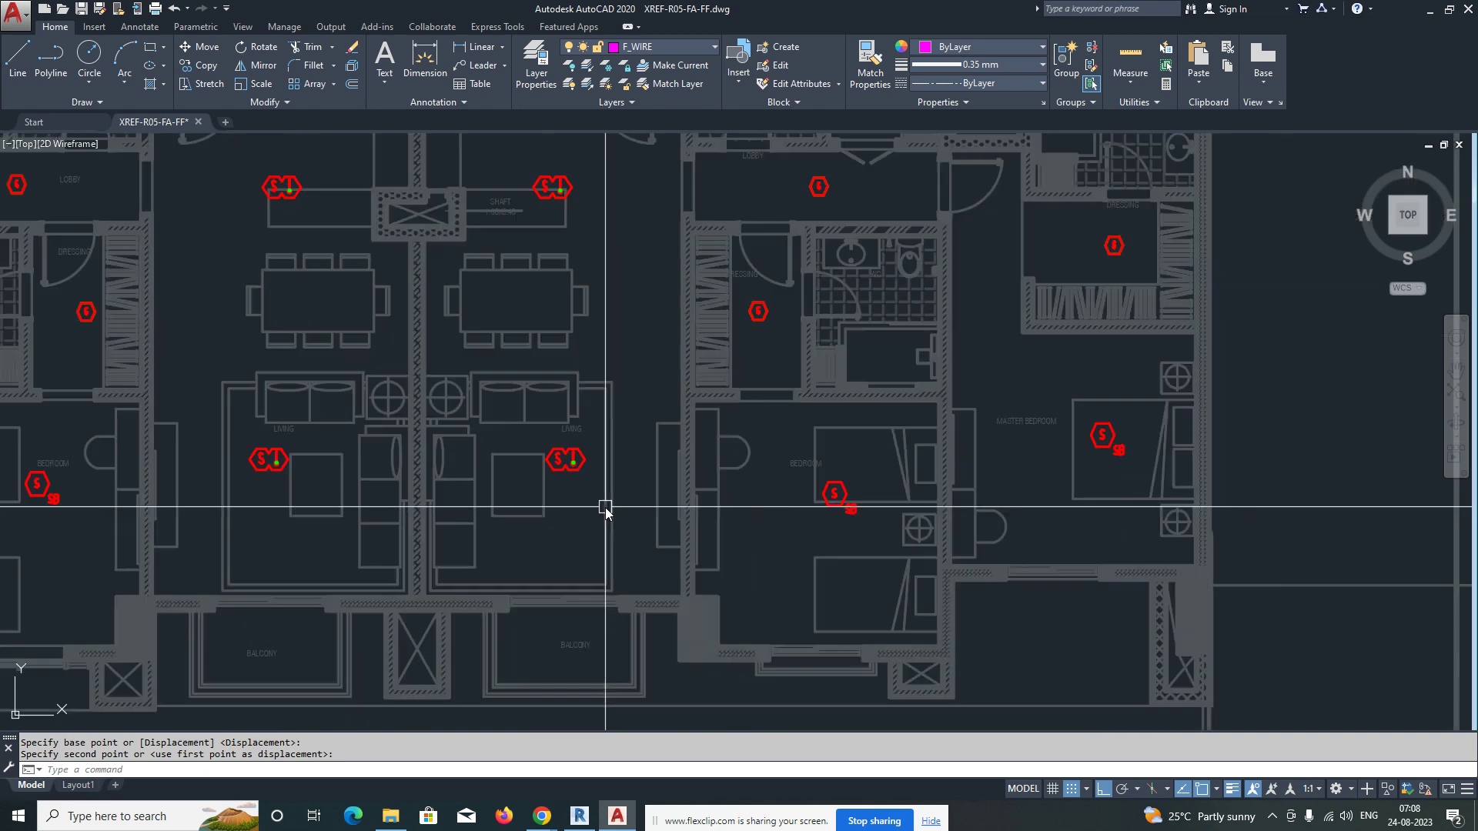
Step: Move flat 102's living room detector slightly left, in line with the kitchen detector above it
middle_drag(603, 505, 637, 581)
click(565, 243)
click(659, 481)
key(Escape)
scroll(601, 538, up, 2)
text(m)
key(space)
click(634, 599)
middle_drag(648, 412, 663, 474)
key(Escape)
Step: Draw a coverage circle with a radius of 4000 centred on flat 102's kitchen detector
text(c)
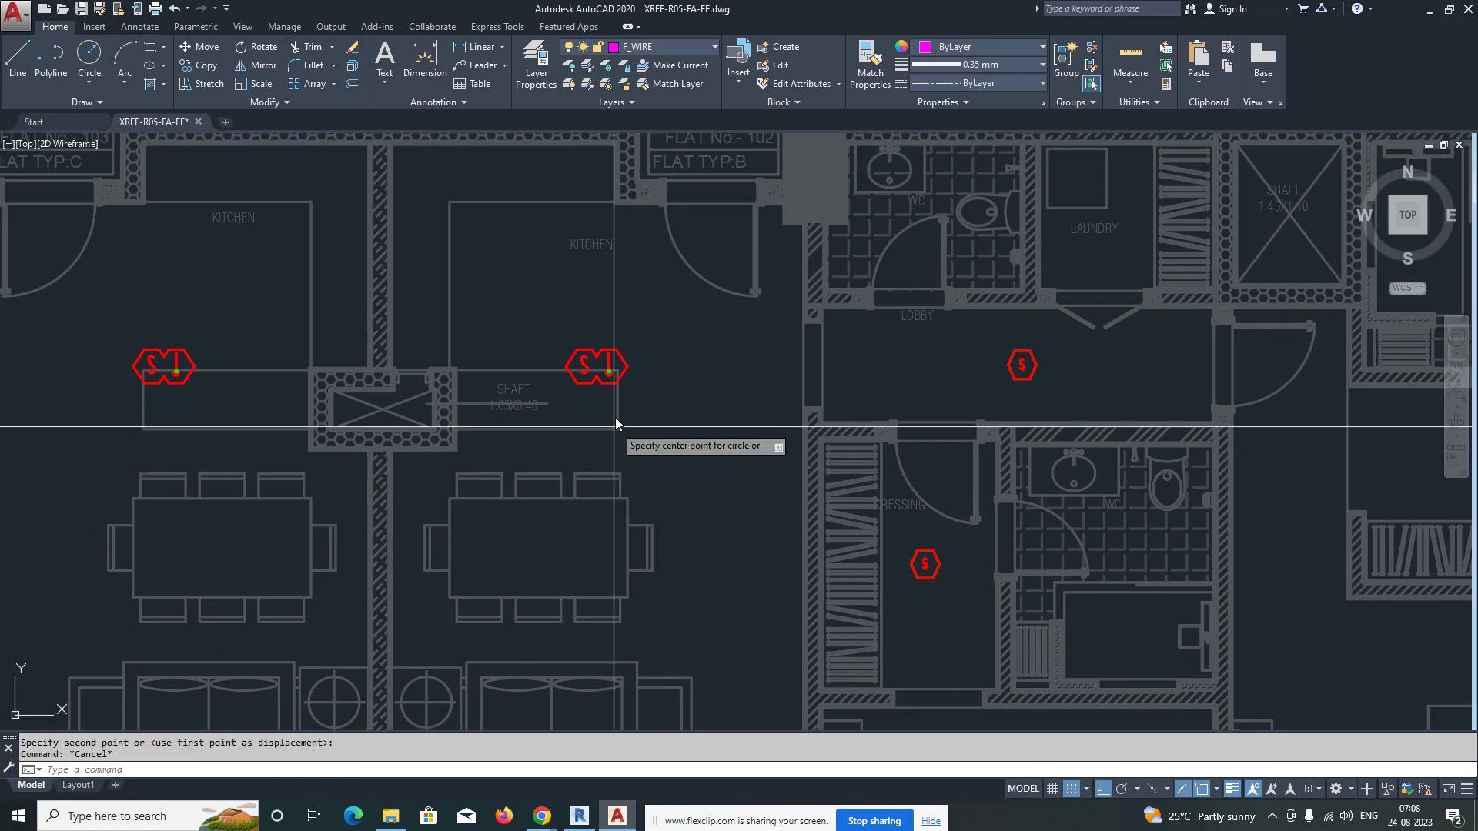
key(space)
scroll(605, 378, up, 1)
click(590, 365)
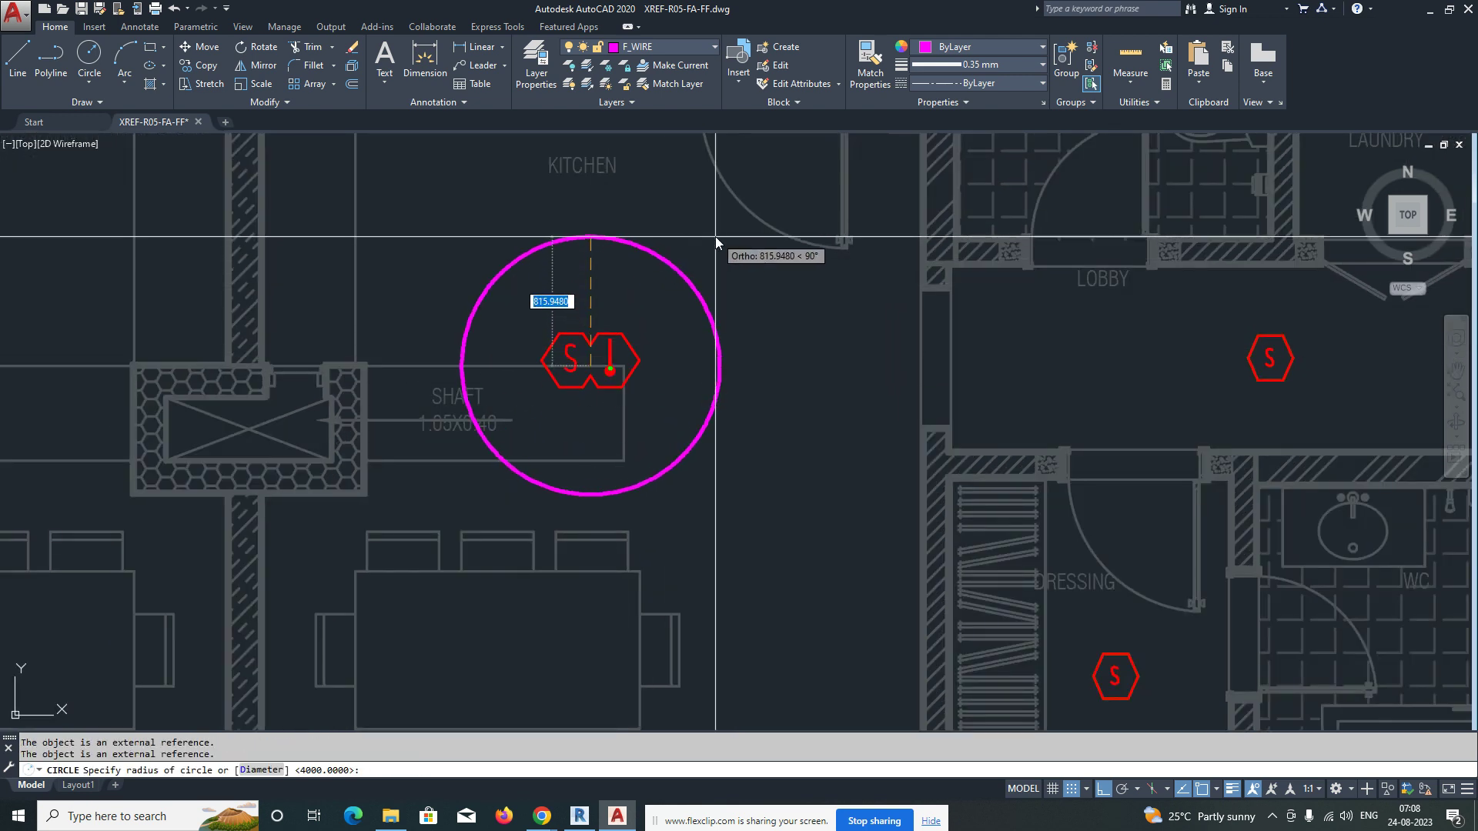
text(4000)
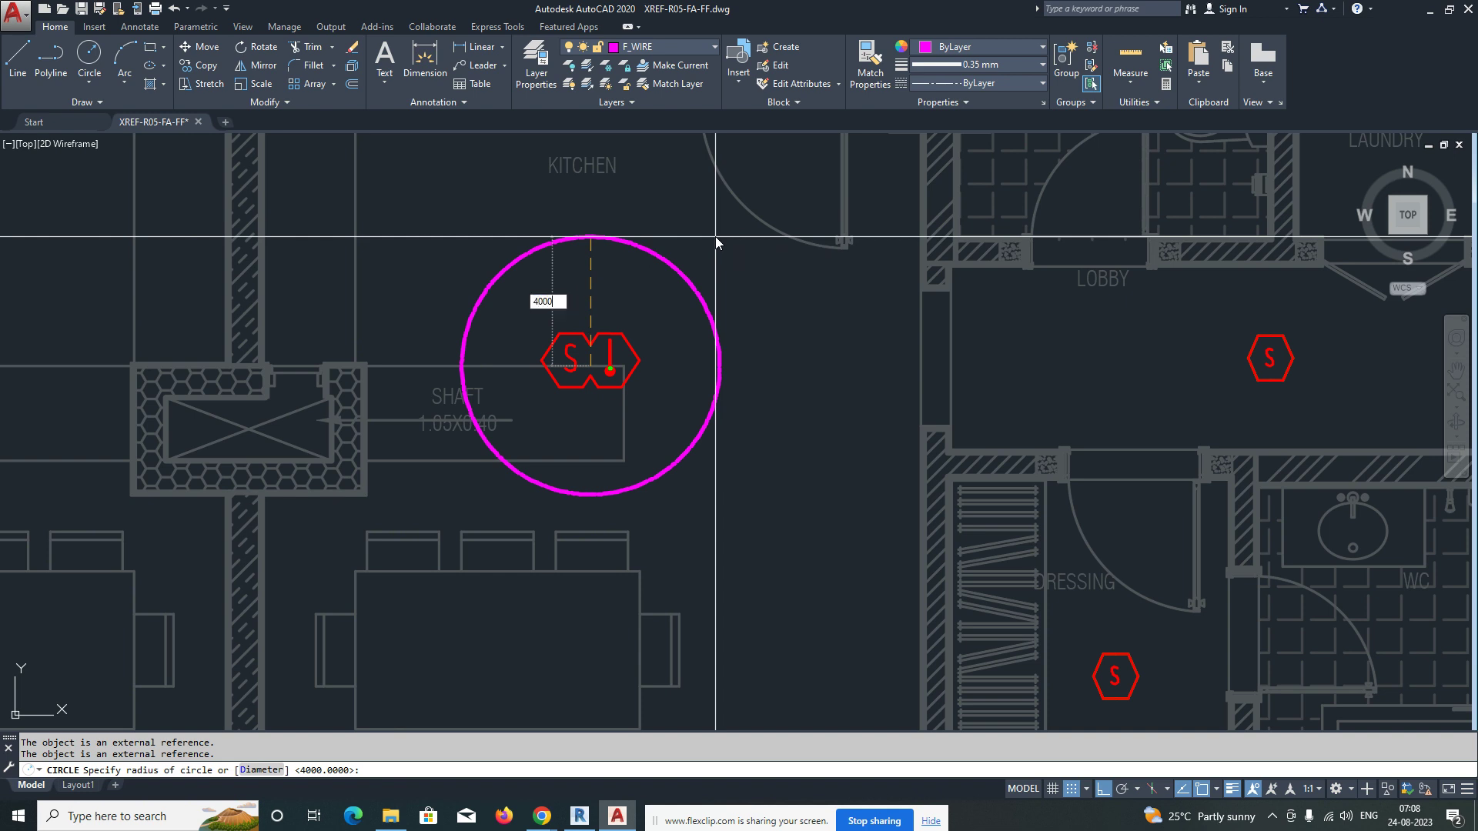
key(Return)
scroll(715, 237, down, 10)
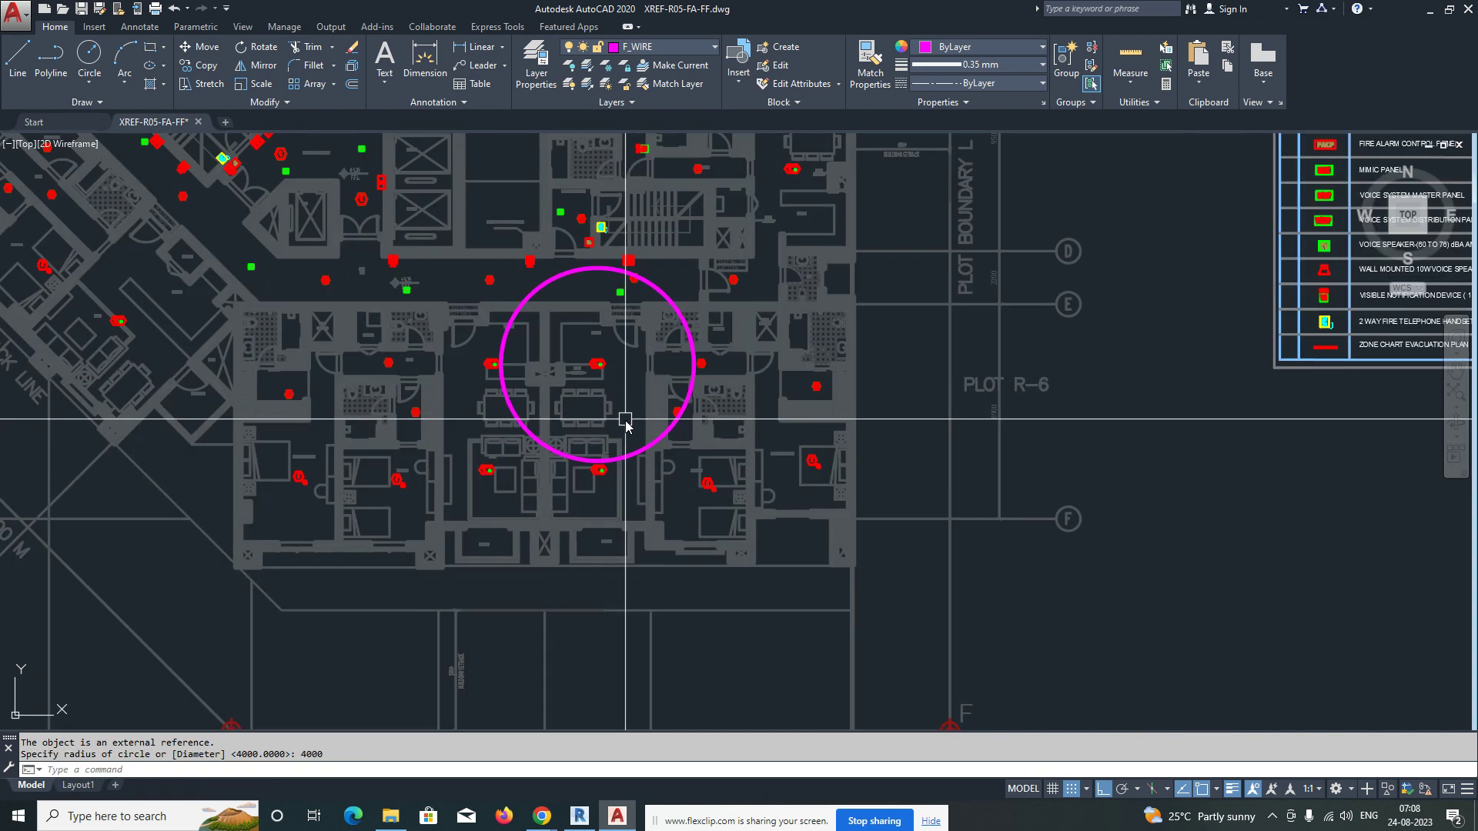
Step: Copy the coverage circle from the kitchen detector to flat 102's living room detector
key(Escape)
key(Escape)
text(CO)
scroll(622, 459, up, 5)
key(Return)
click(637, 440)
key(Return)
scroll(578, 239, up, 3)
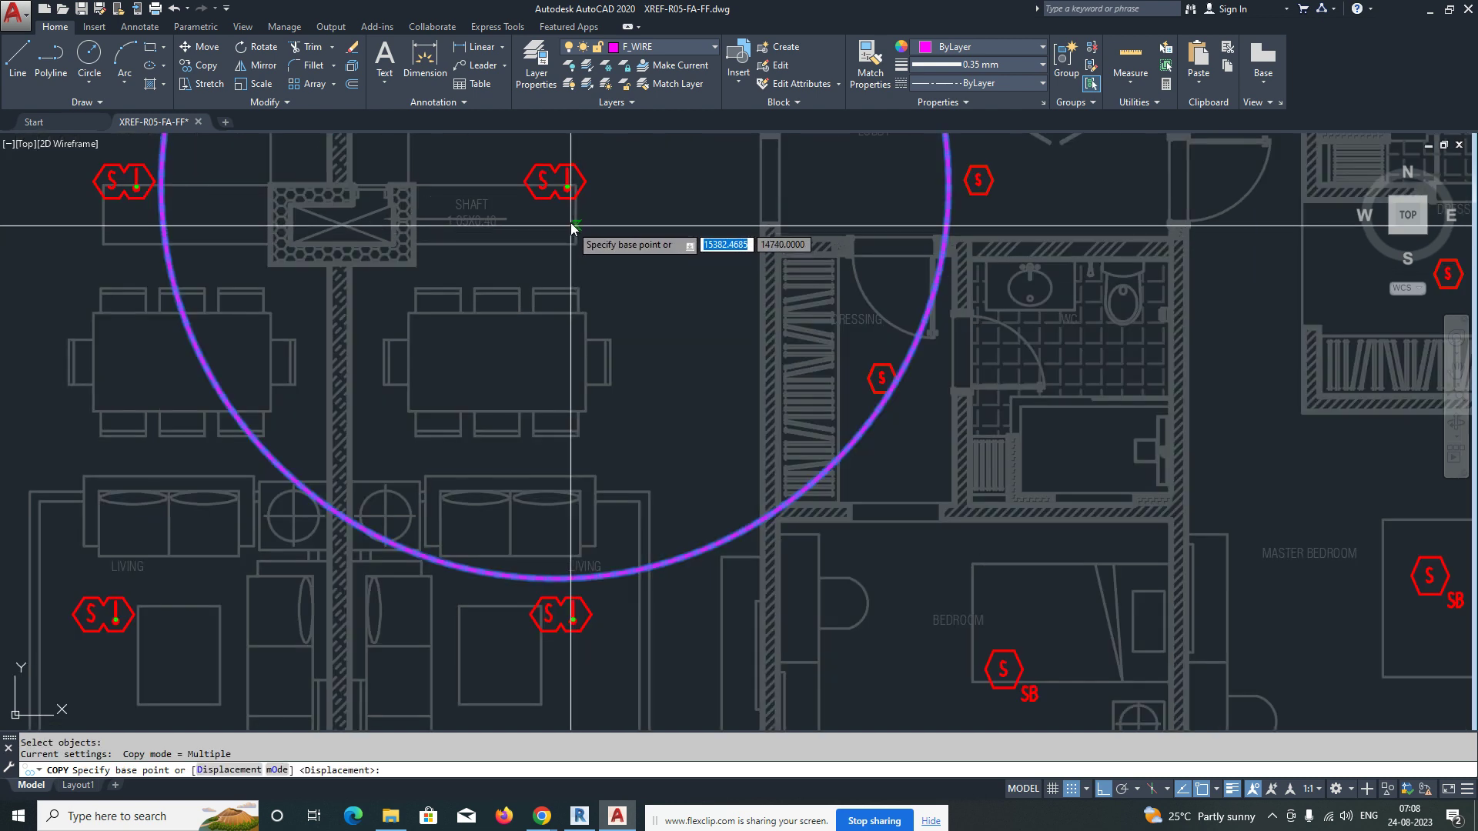
click(555, 185)
click(560, 608)
scroll(644, 538, down, 2)
key(Escape)
Step: Check the overlap of the two coverage circles in flat 102 and erase both circles
scroll(590, 476, down, 3)
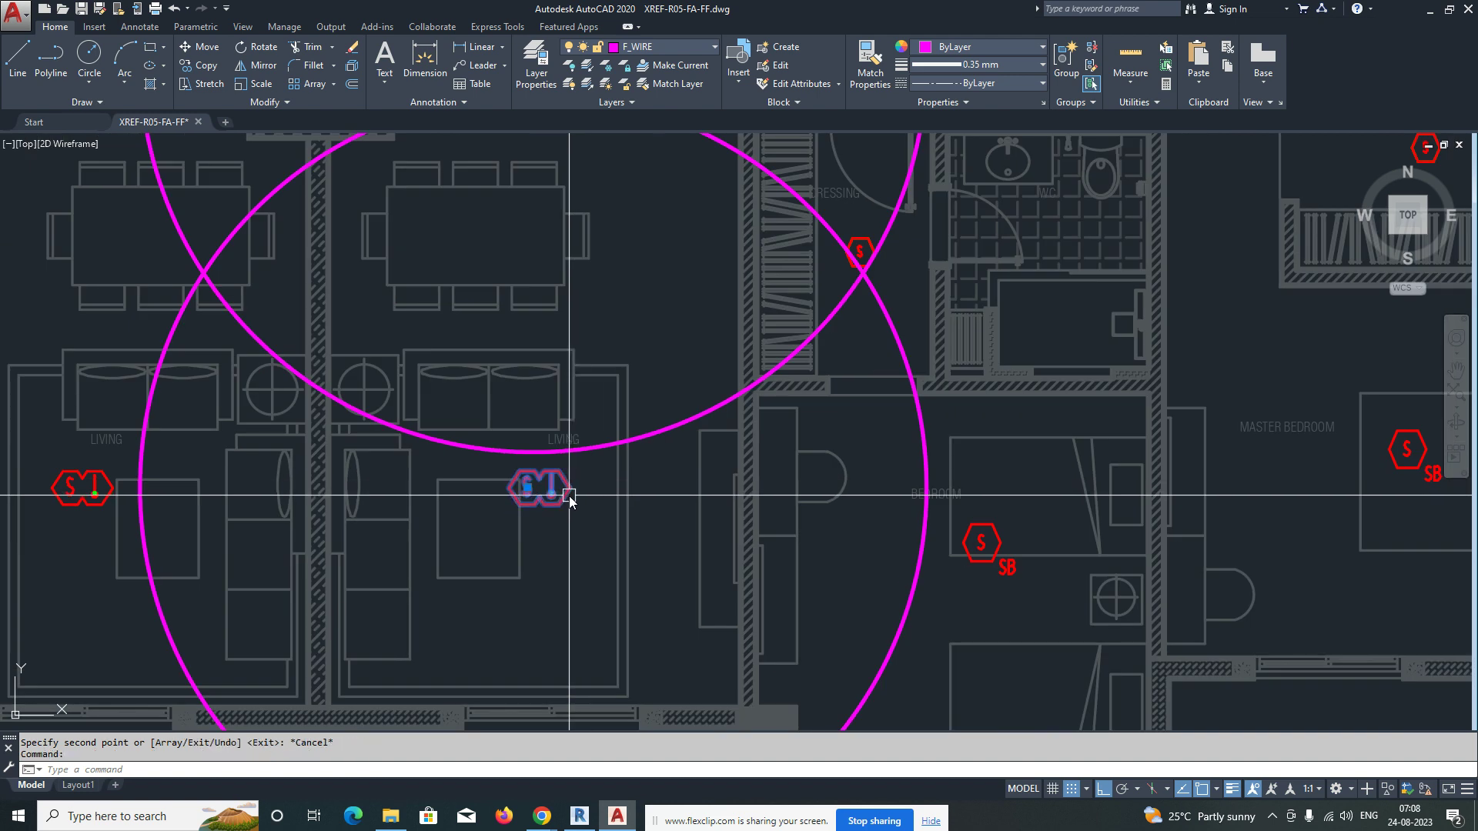
scroll(466, 488, up, 1)
scroll(466, 485, up, 2)
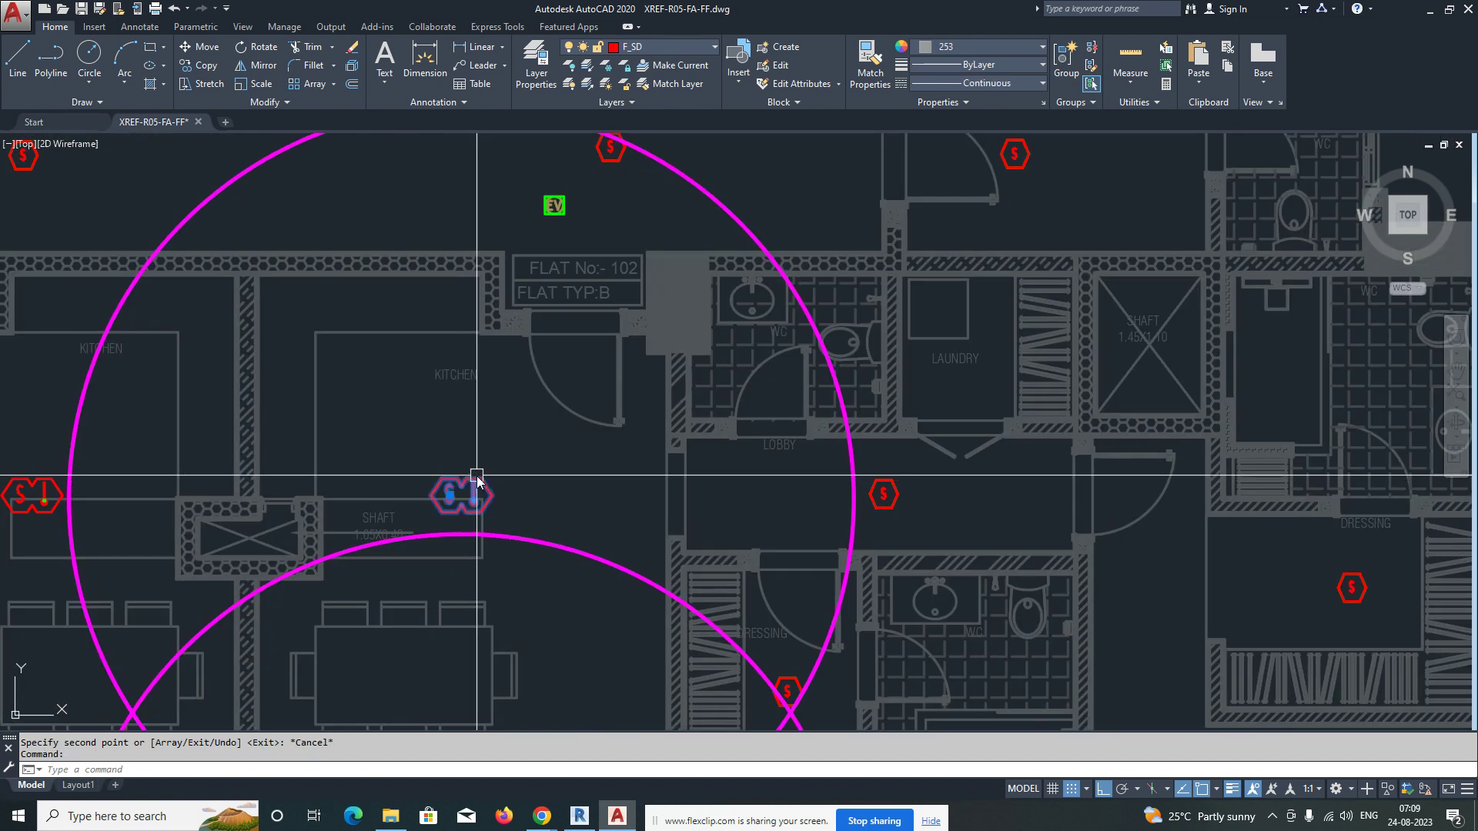
click(478, 477)
scroll(584, 428, down, 2)
key(Escape)
key(Escape)
text(e)
key(space)
click(601, 482)
key(space)
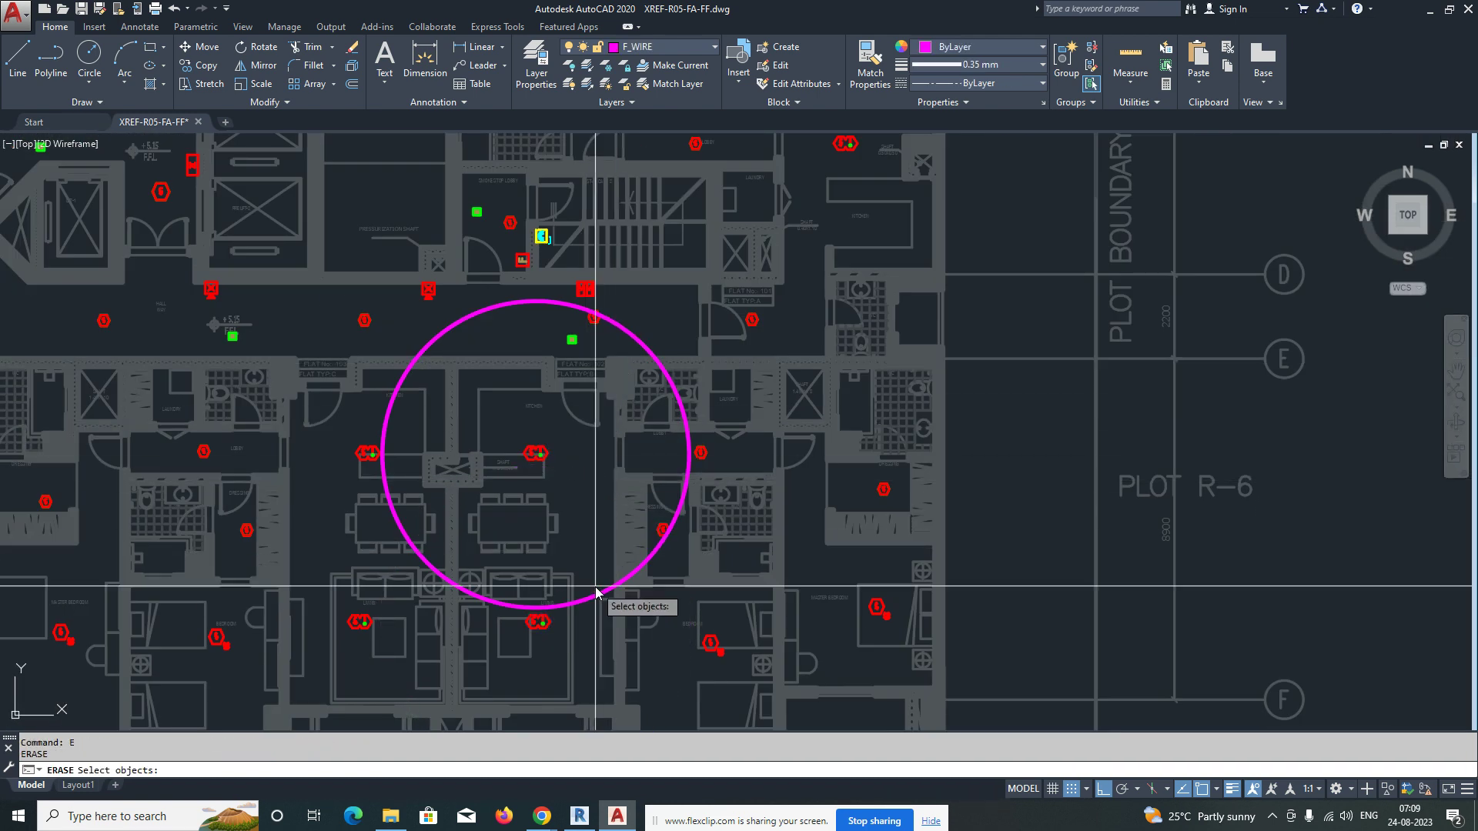
key(Escape)
key(space)
click(588, 598)
key(space)
Step: Move flat 102's kitchen detector slightly up and its living room detector slightly down
scroll(551, 462, up, 2)
text(m)
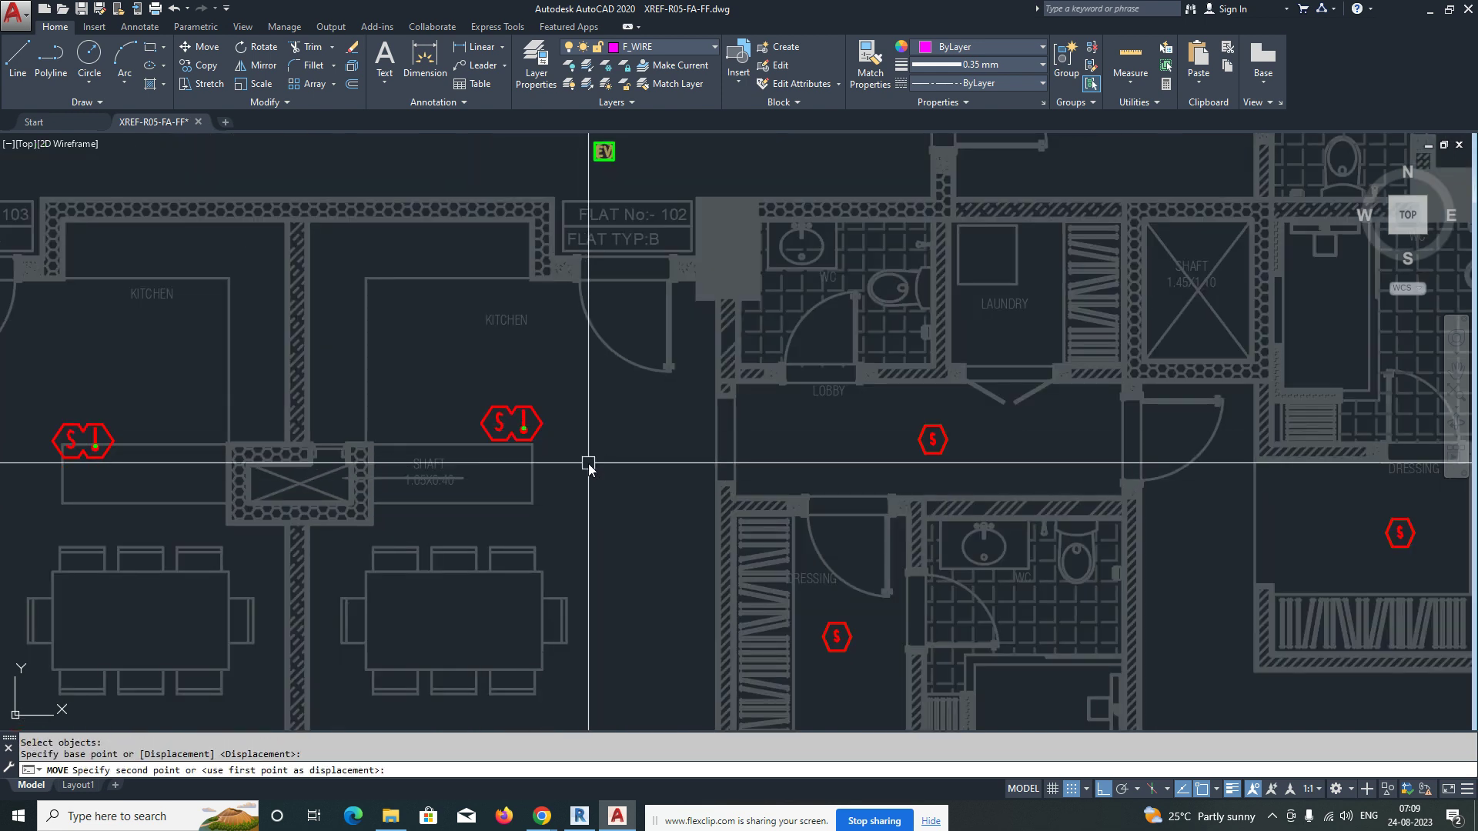
middle_drag(571, 518, 622, 167)
key(Escape)
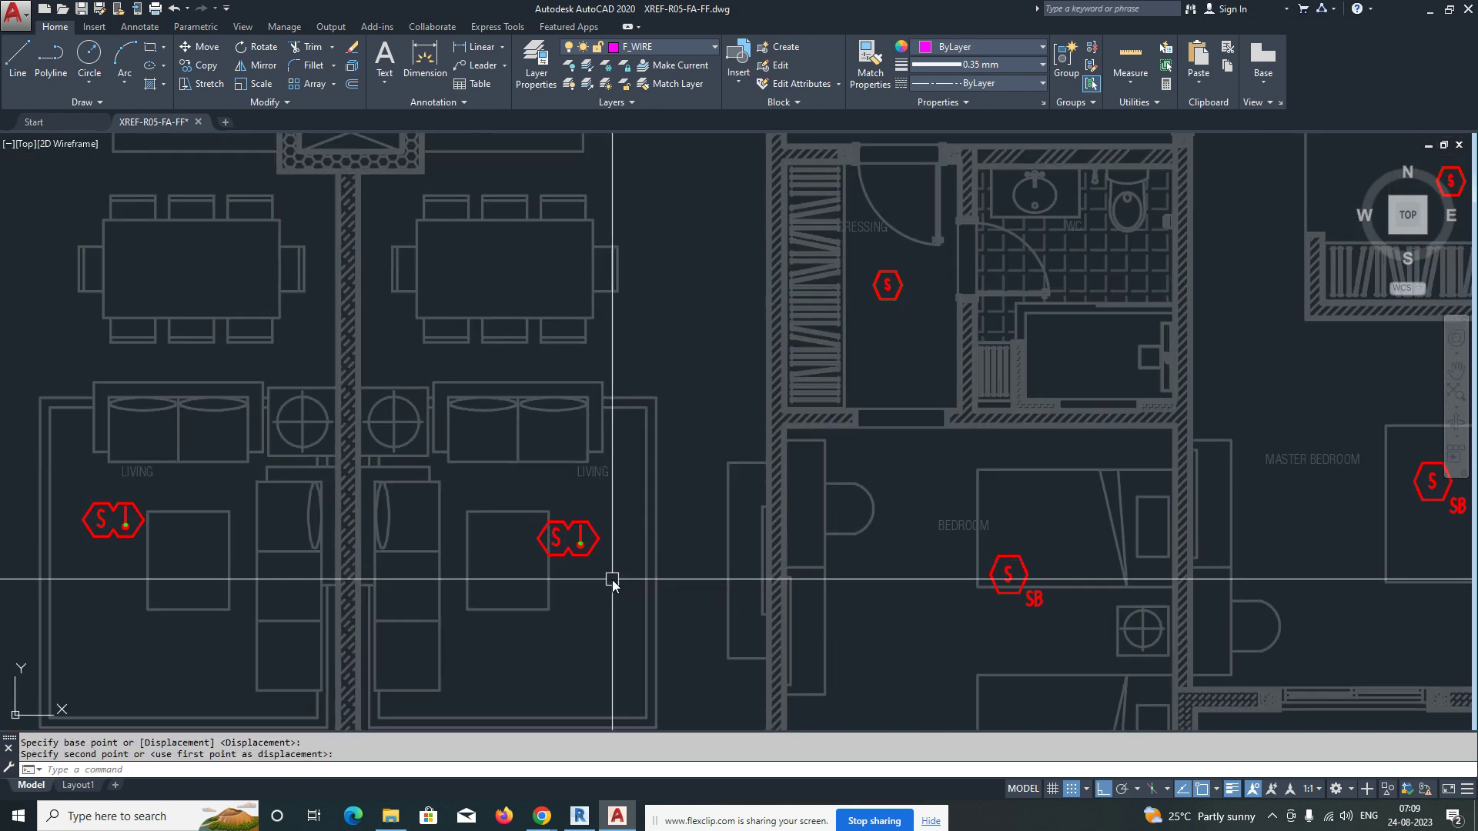
Step: Draw a vertical construction line through the centre of flat 103's living room detector
scroll(608, 570, down, 4)
scroll(537, 564, up, 2)
middle_drag(534, 561, 547, 598)
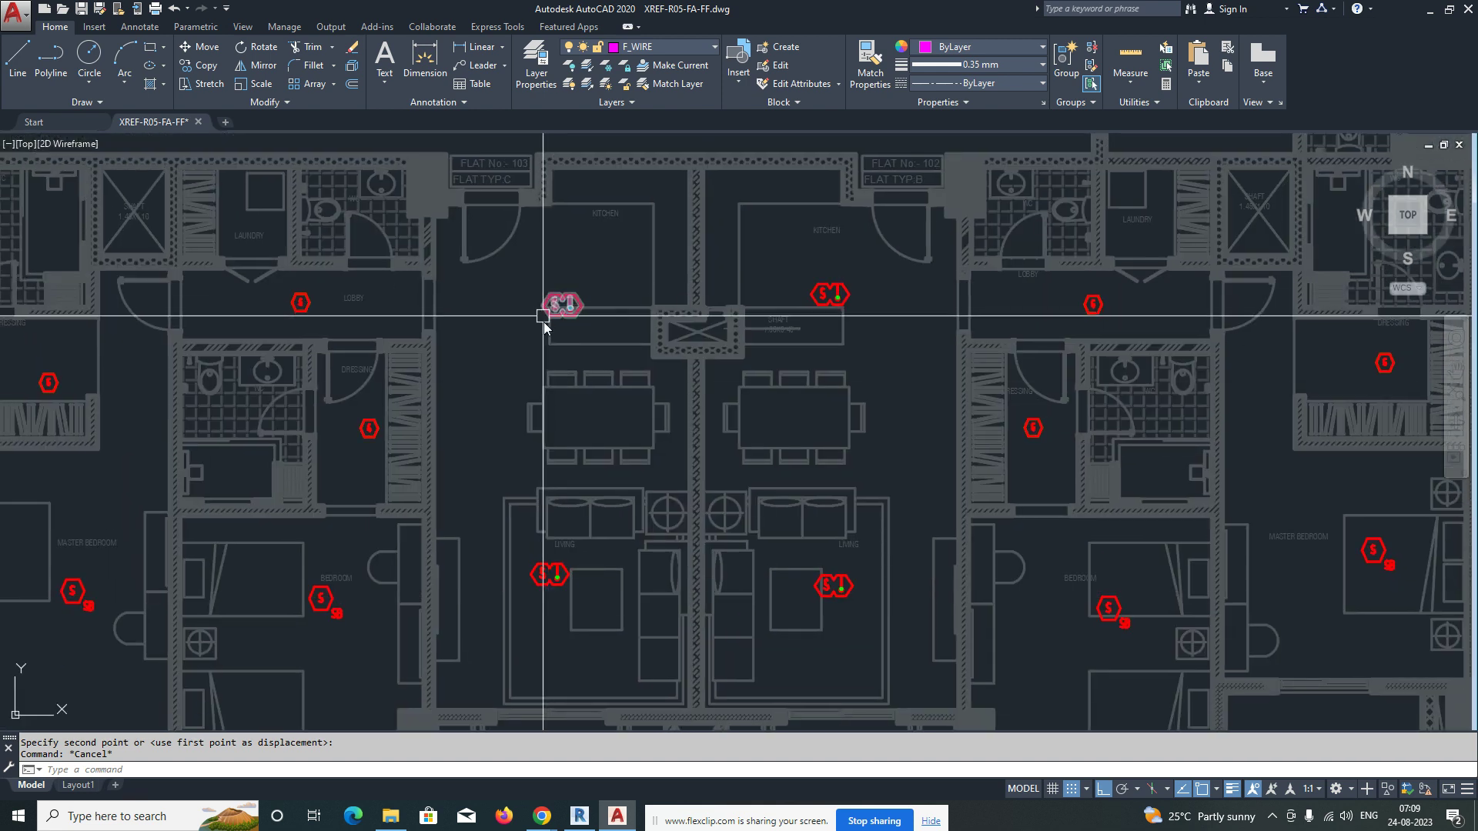
text(xl)
key(Return)
scroll(560, 550, up, 2)
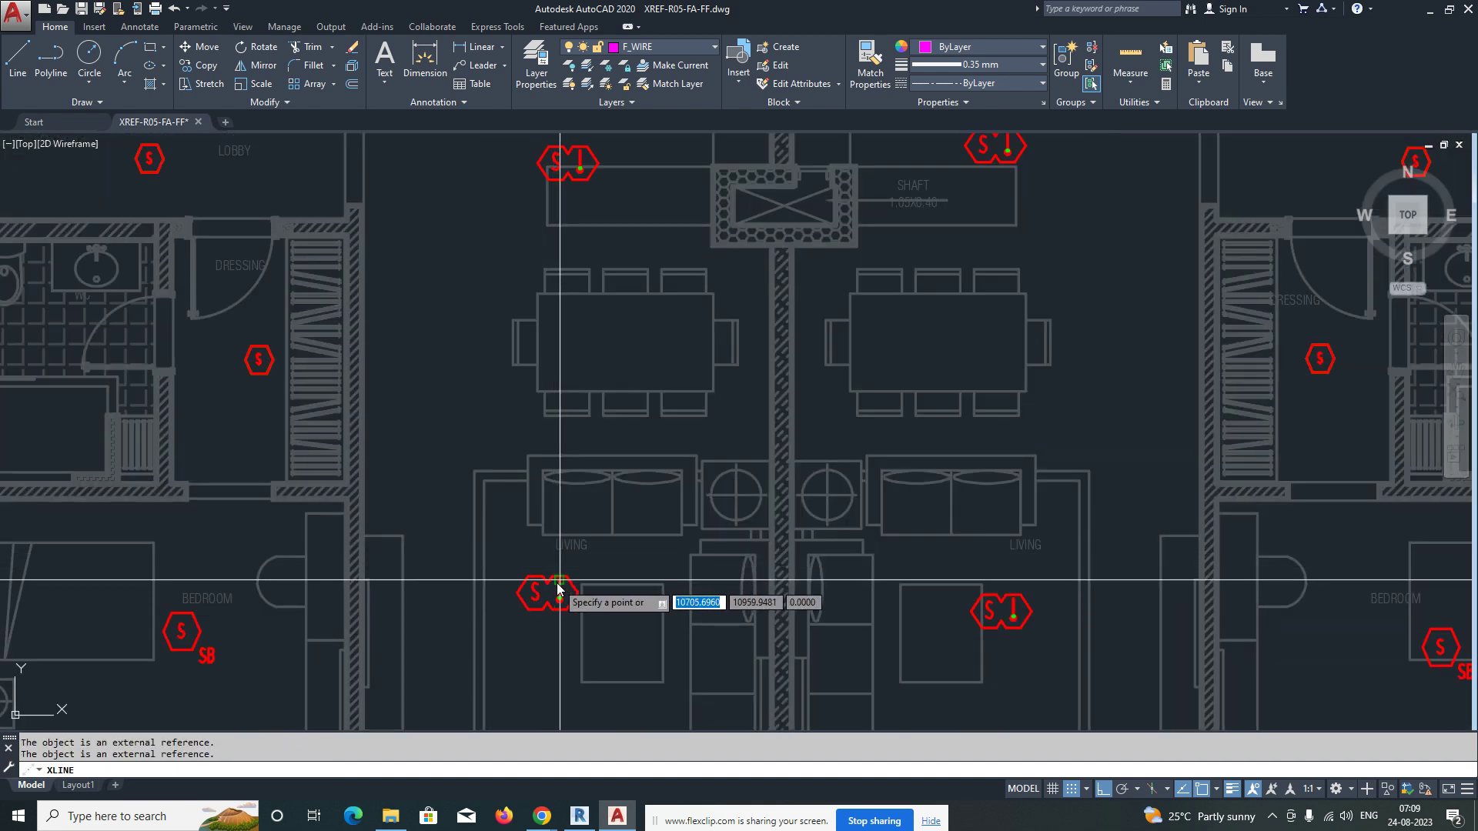
click(548, 589)
click(554, 270)
Step: Move flat 103's kitchen detector left so its centre sits on the vertical construction line
scroll(587, 432, up, 3)
key(Escape)
text(m)
key(Return)
click(454, 261)
click(593, 376)
key(Return)
scroll(513, 341, up, 2)
click(523, 322)
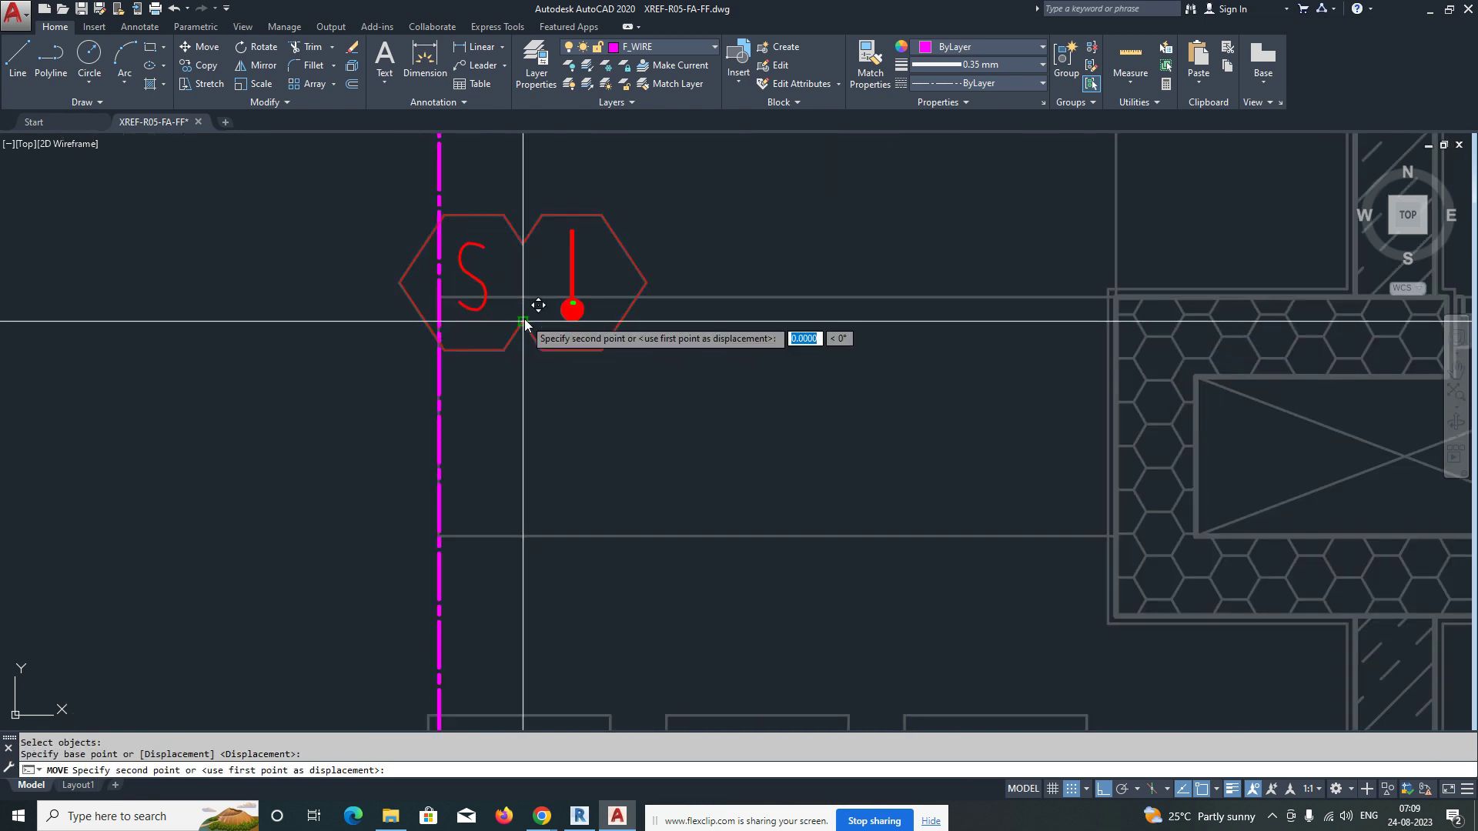
click(434, 314)
key(Escape)
Step: Erase the vertical construction line from flat 103
text(e)
key(Return)
click(436, 399)
key(Return)
scroll(584, 389, down, 5)
middle_drag(523, 408, 750, 310)
scroll(511, 445, down, 5)
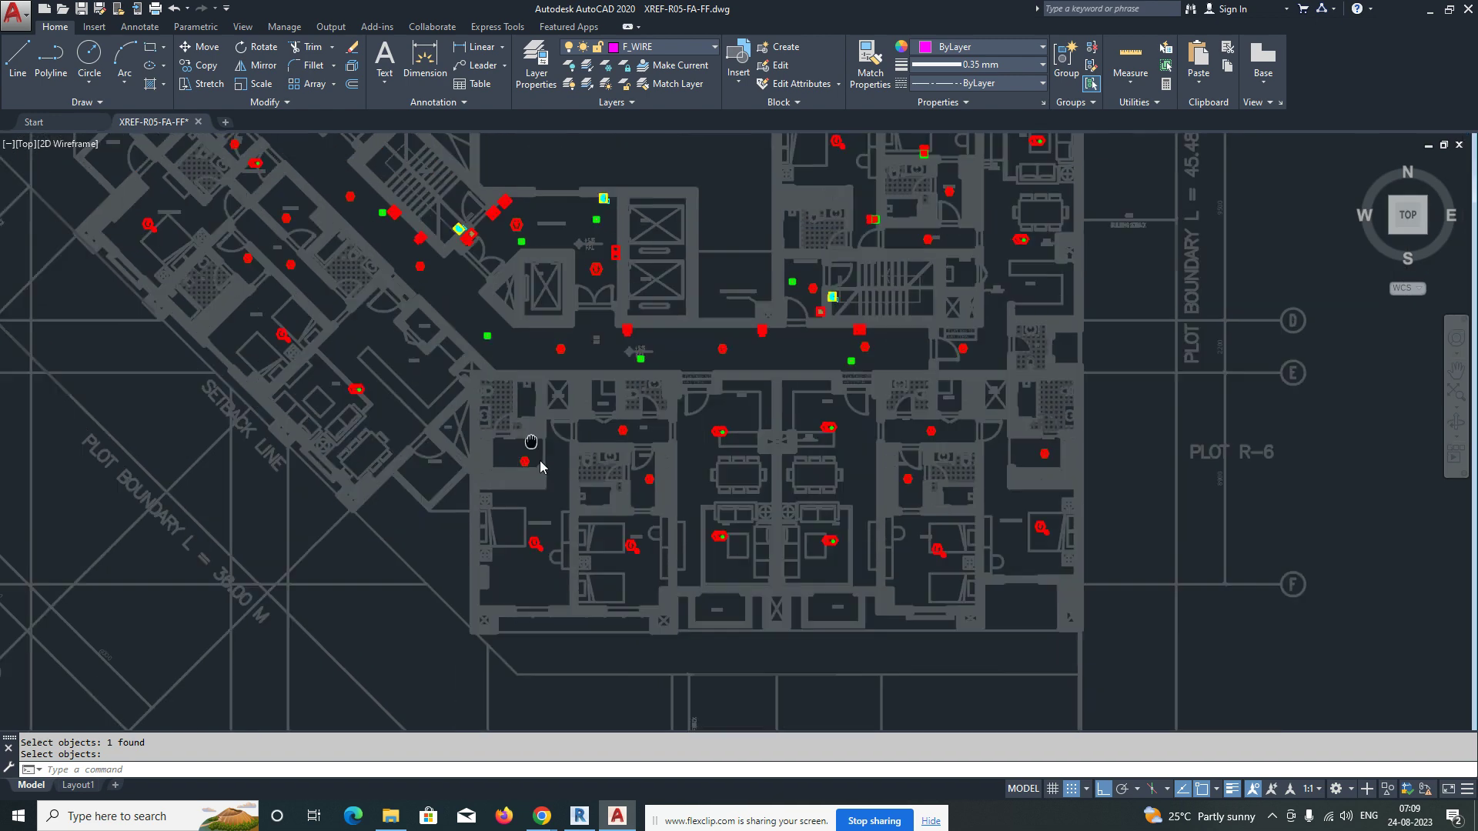
Step: Move the SB-tagged smoke detector to a new position in the bedroom next to flat 104
scroll(528, 445, up, 5)
middle_drag(475, 379, 556, 578)
scroll(374, 501, up, 5)
middle_drag(356, 492, 591, 468)
text(m)
key(Return)
click(430, 402)
click(623, 555)
click(526, 466)
middle_drag(413, 407, 428, 446)
key(Escape)
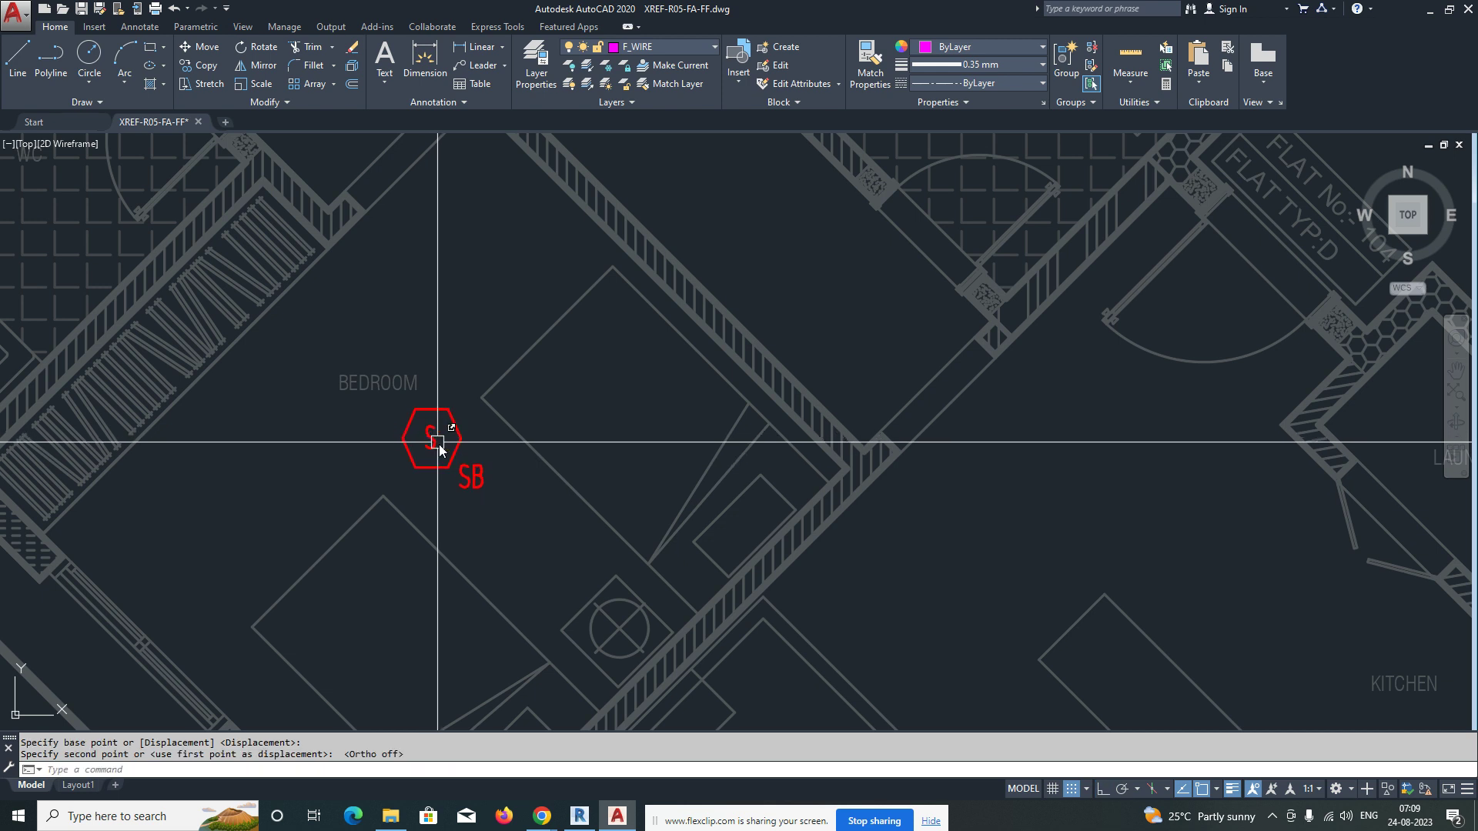
scroll(433, 440, down, 5)
scroll(460, 412, up, 4)
scroll(552, 469, up, 3)
scroll(504, 512, down, 2)
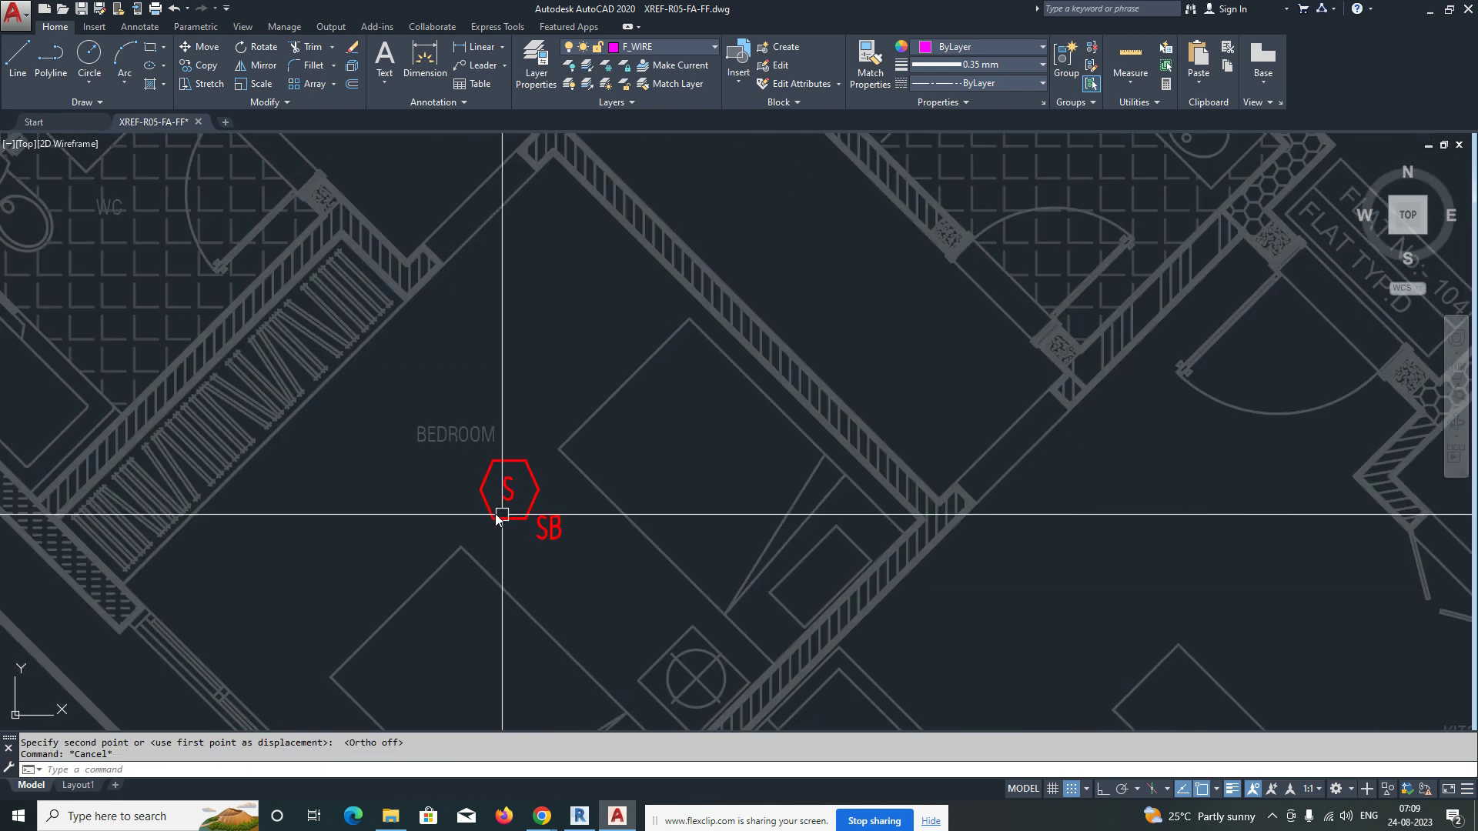
middle_drag(475, 505, 445, 464)
middle_drag(592, 486, 560, 498)
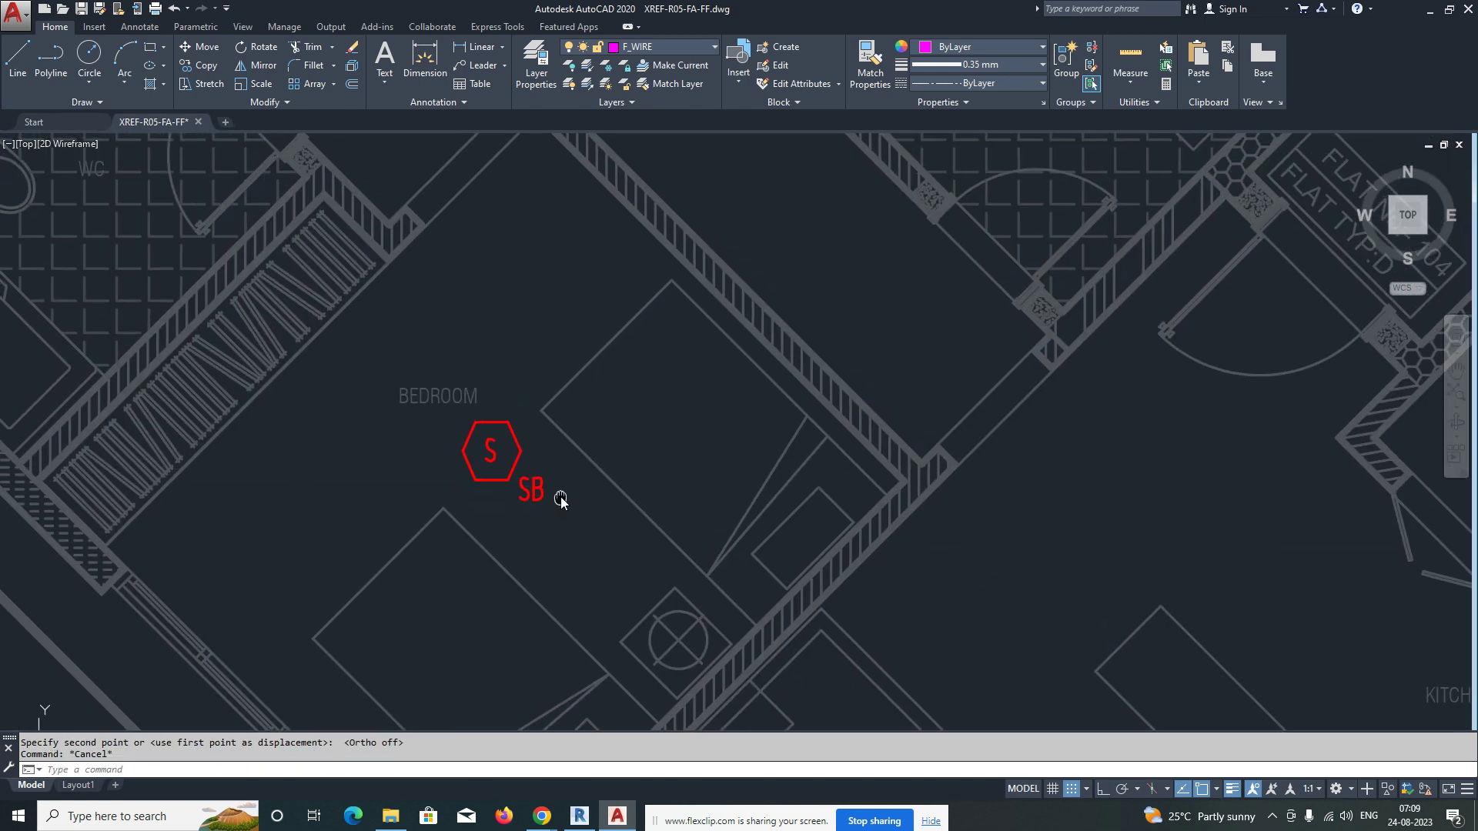
key(Escape)
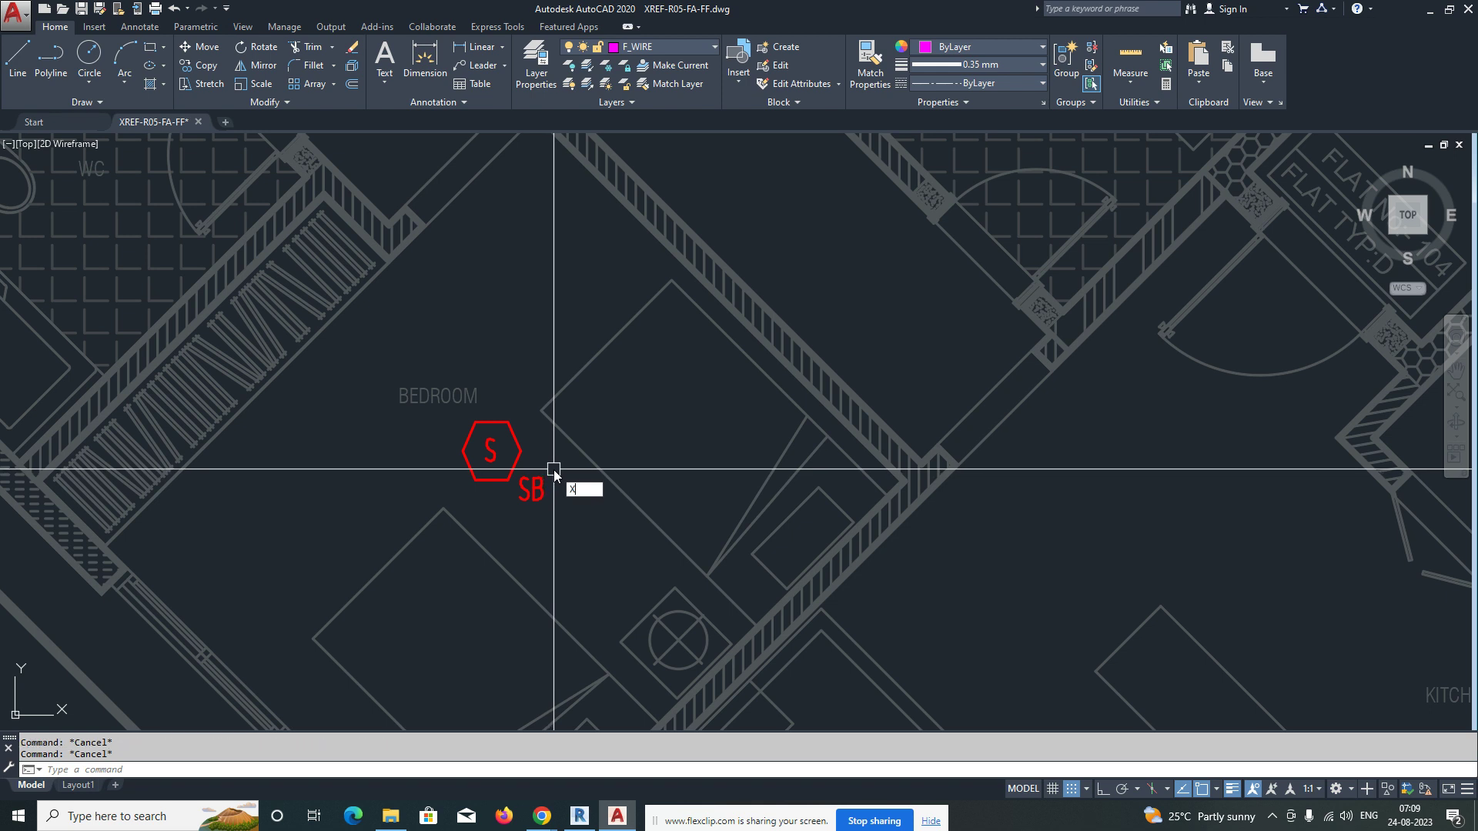
Step: Attach XREF-R05-FF-LTG from the R05 folder as an overlay reference with a relative path, and close the reference list
text(XR)
key(Return)
right_click(142, 225)
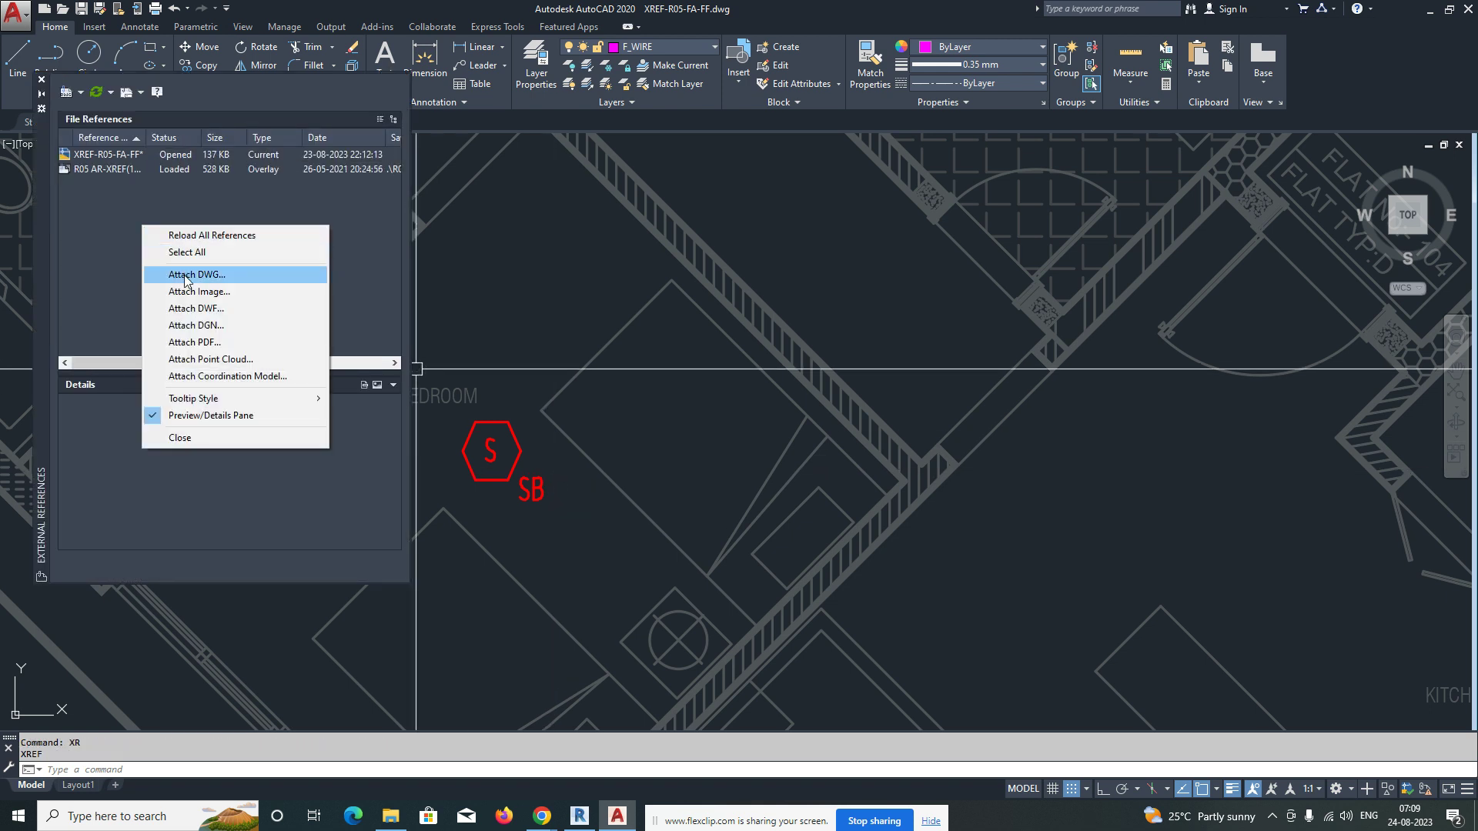
click(177, 276)
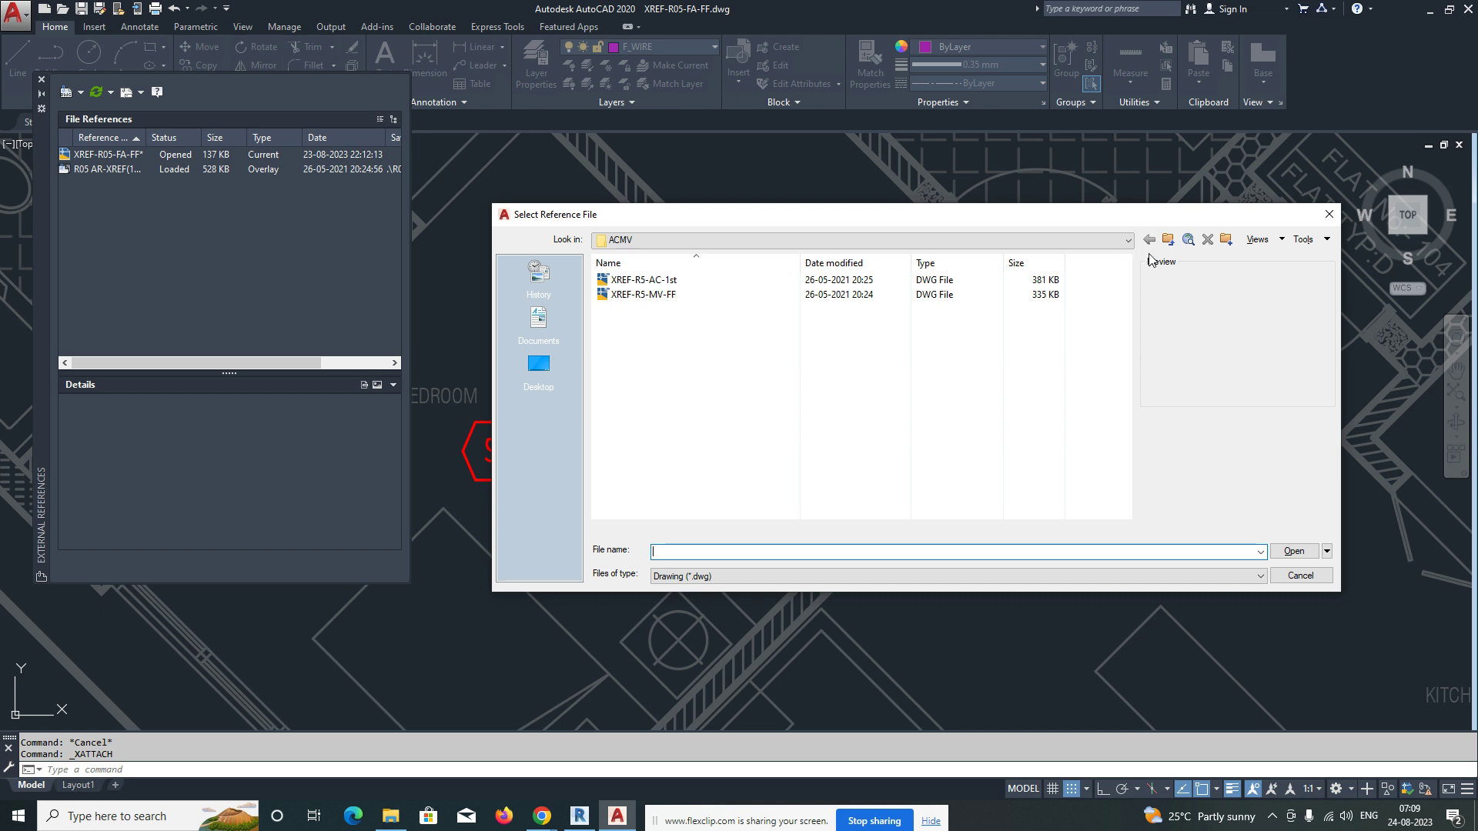
click(1168, 241)
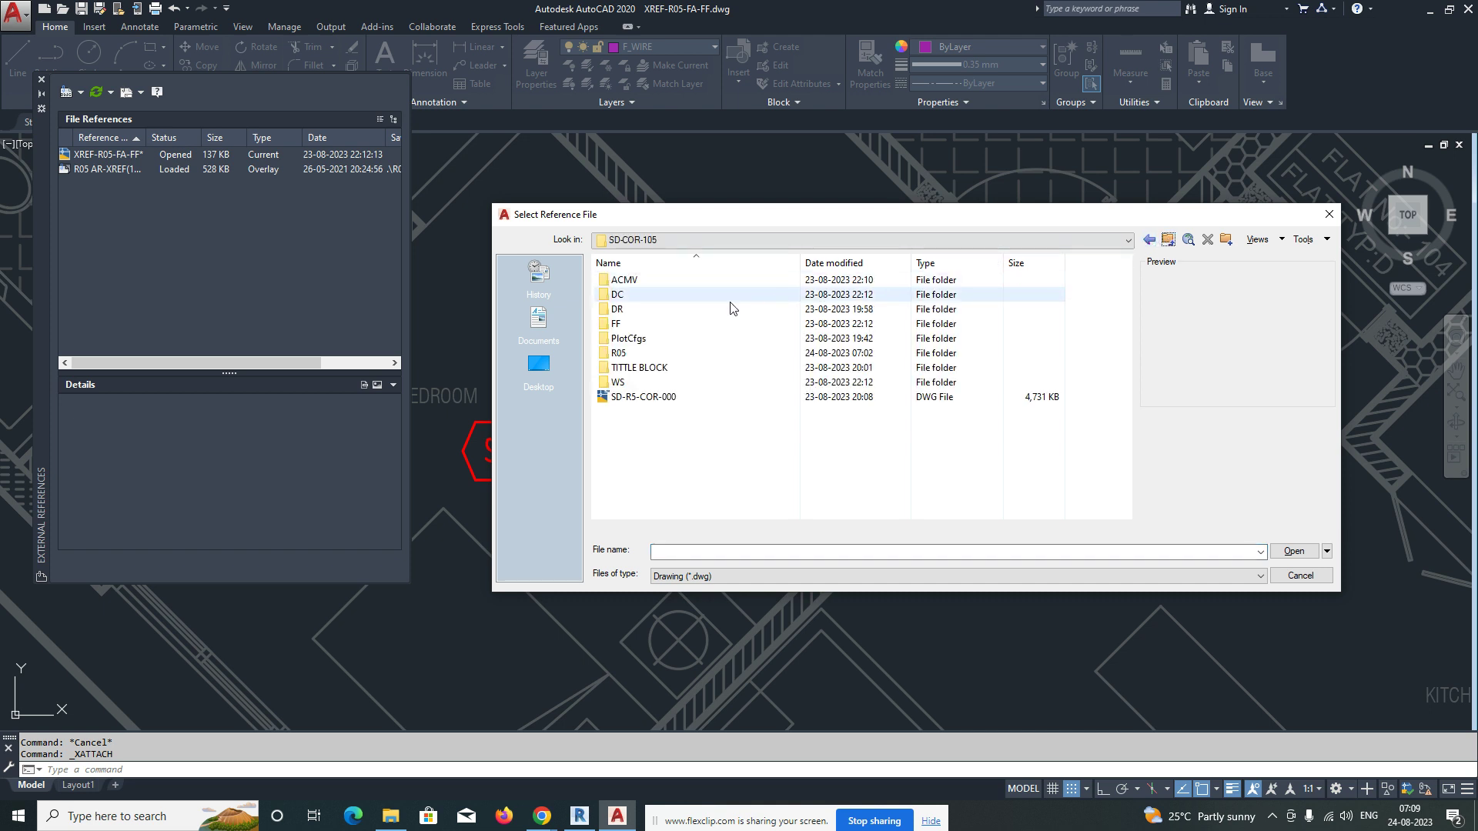
double_click(620, 354)
click(653, 309)
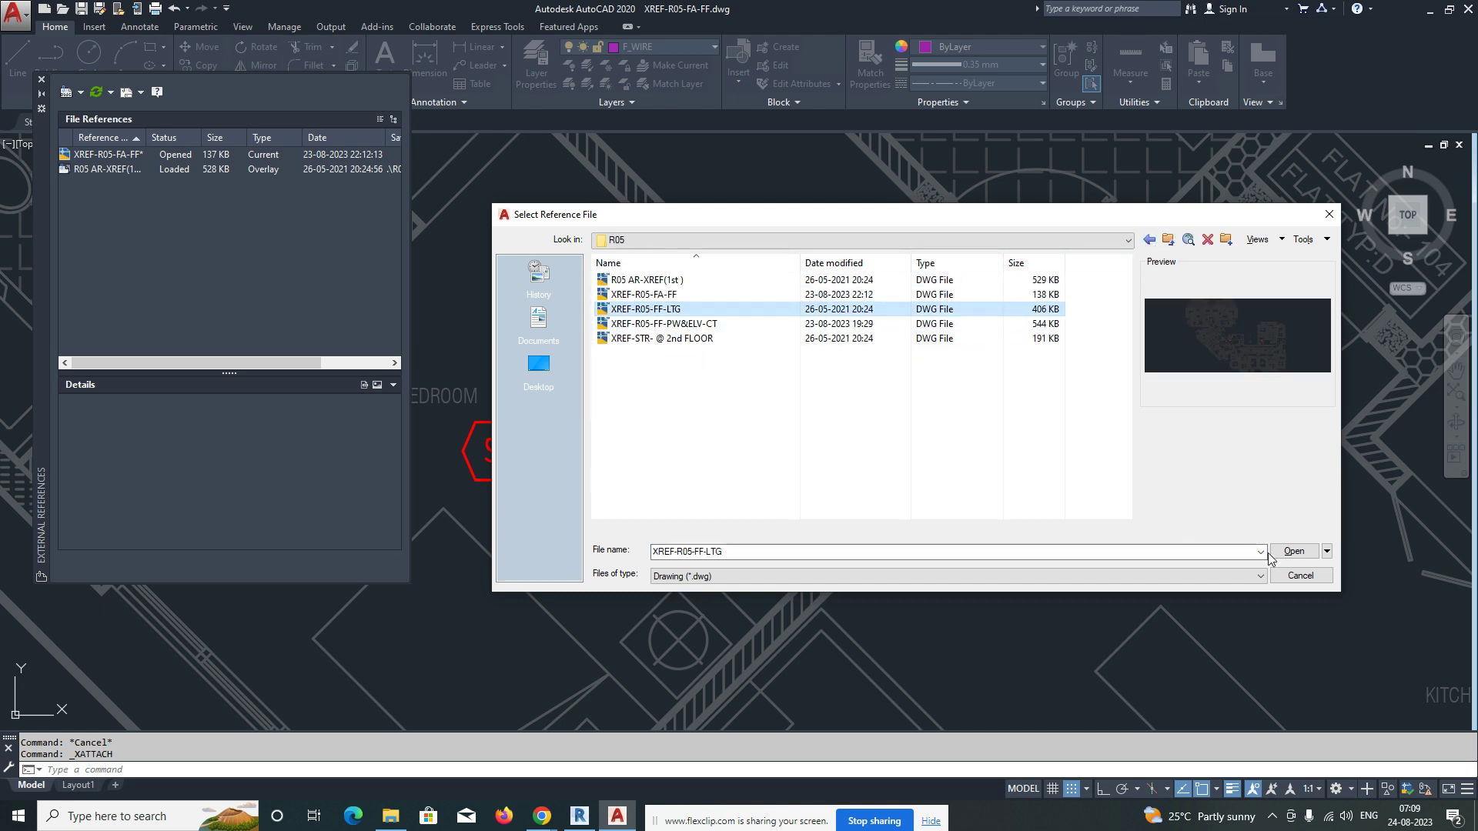
click(1297, 554)
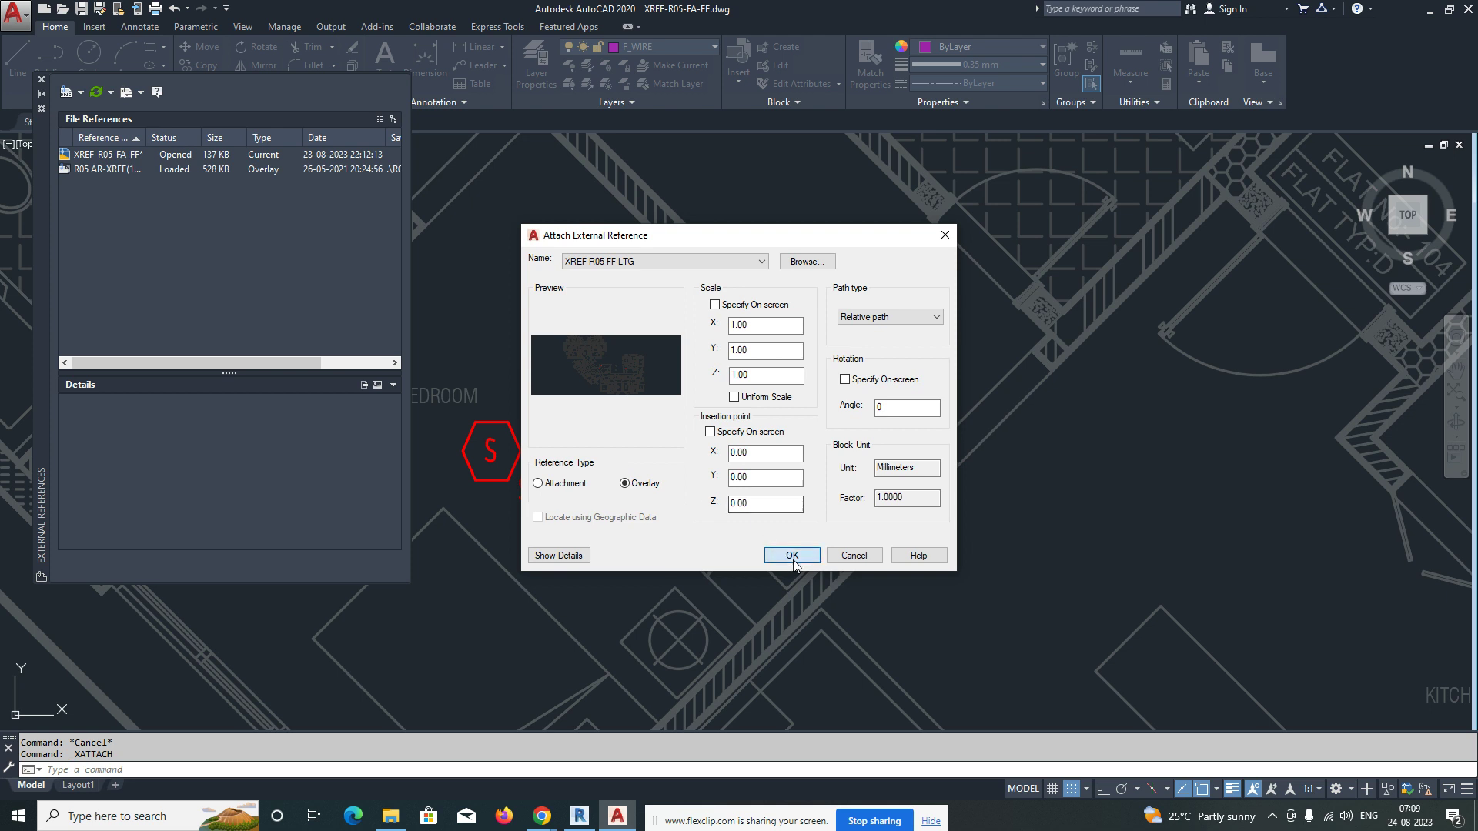
click(794, 561)
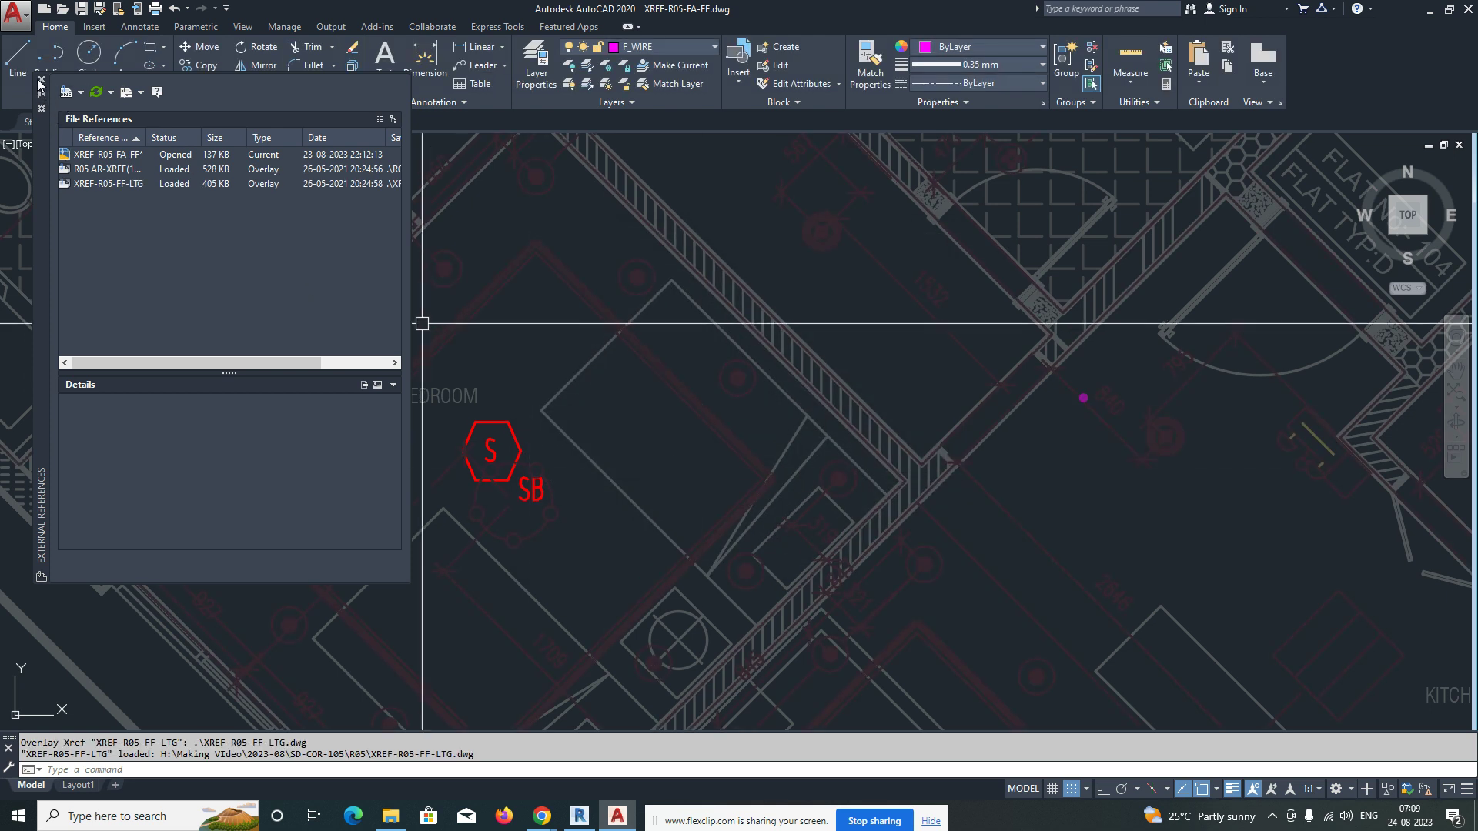
click(41, 80)
key(Escape)
Step: Change the colour of all XREF-R05-FF-LTG layers to yellow in the layer properties
scroll(495, 491, up, 2)
scroll(507, 490, down, 2)
text(LA)
key(Return)
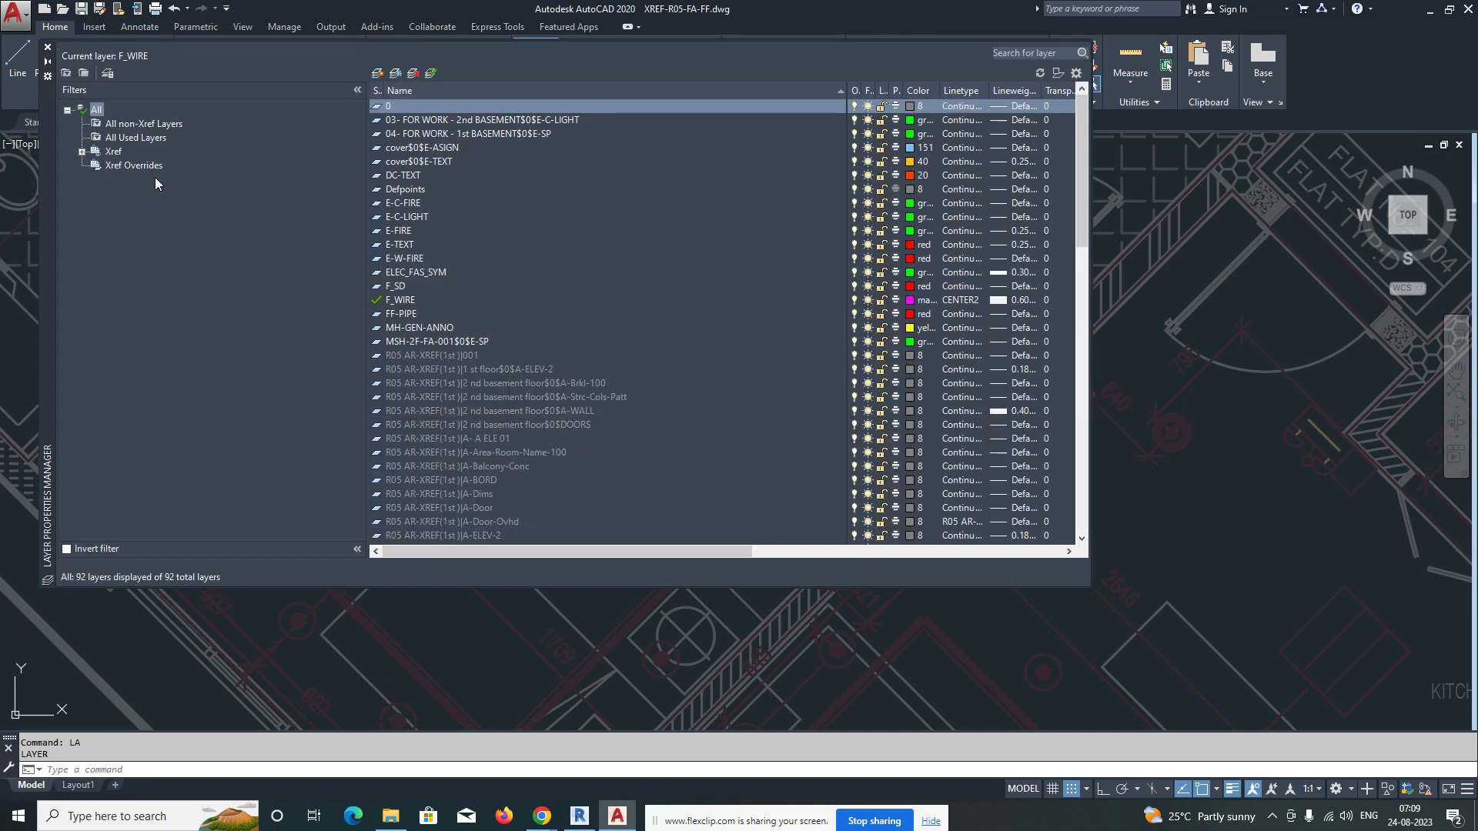
click(82, 151)
click(162, 179)
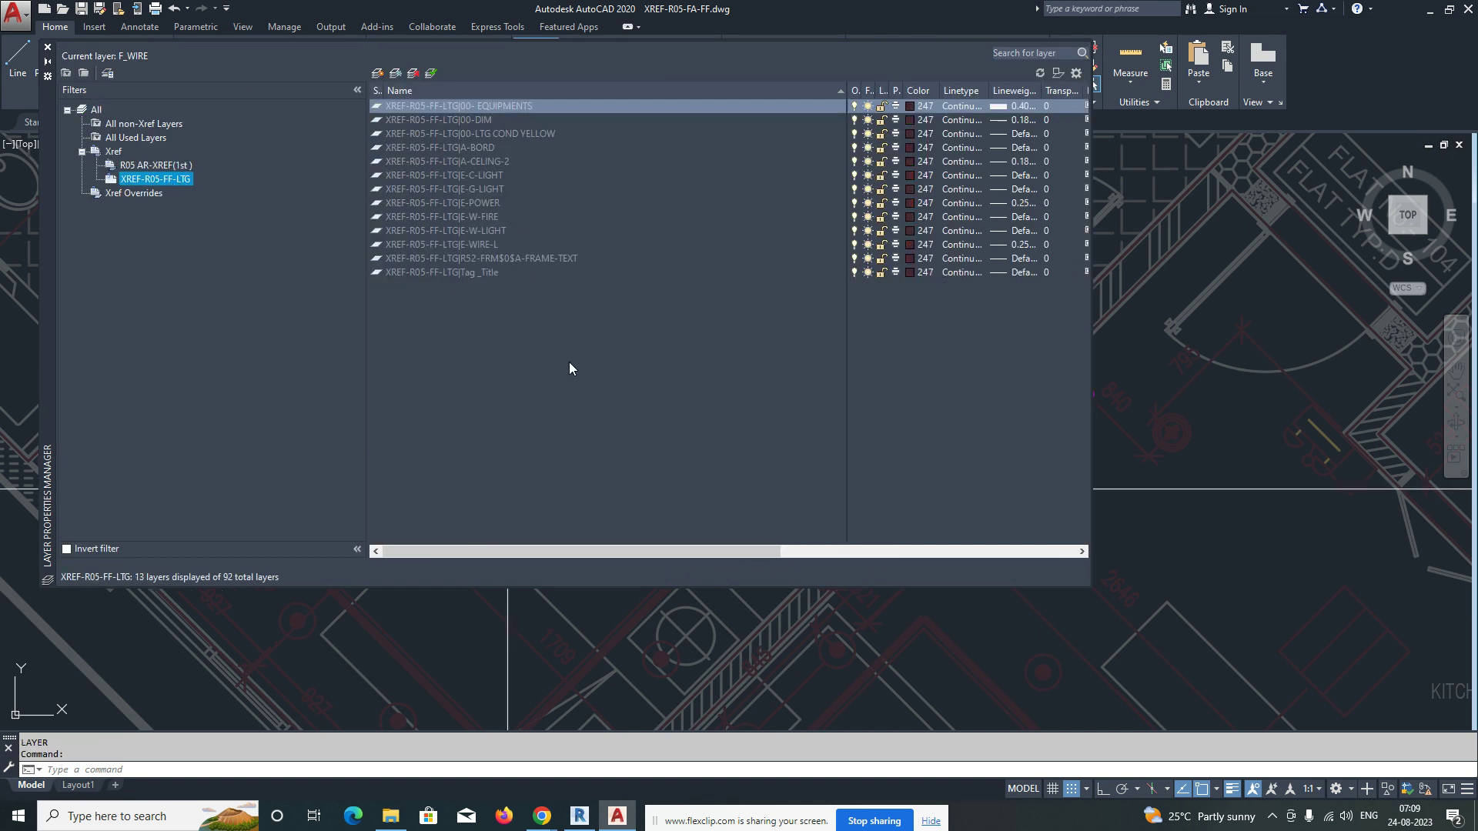
click(493, 274)
key(ctrl+a)
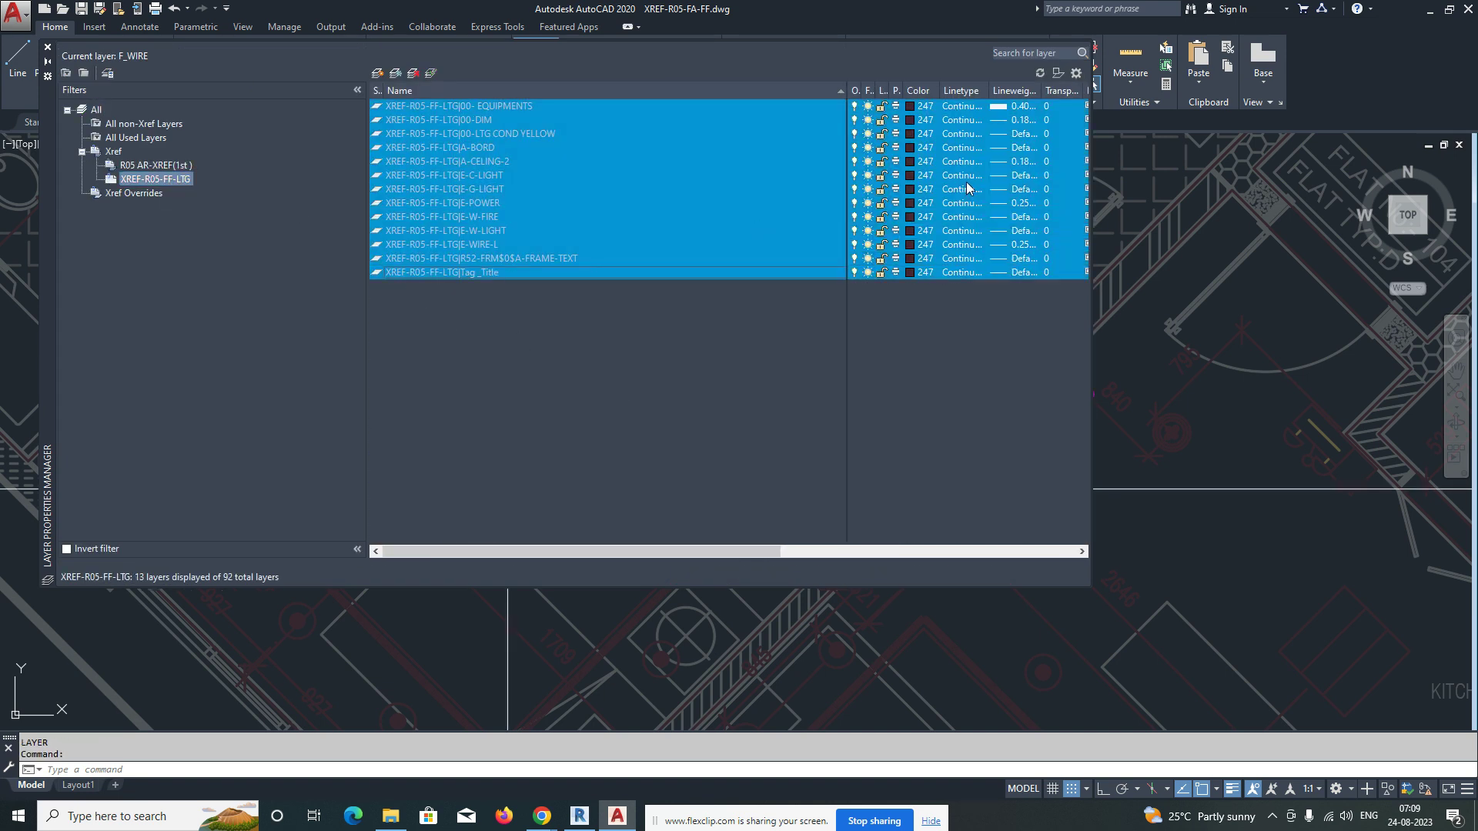
click(908, 164)
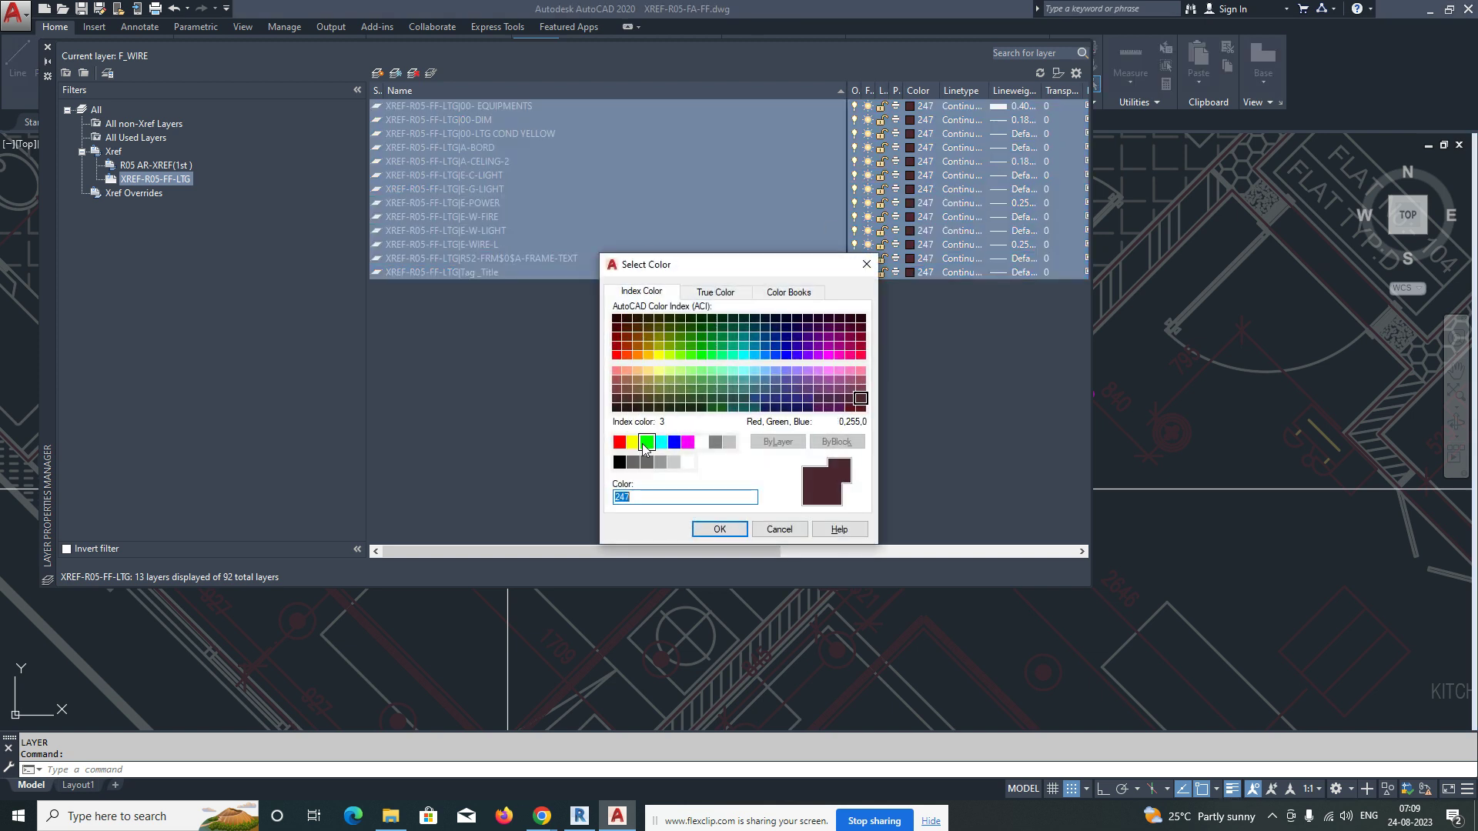
click(711, 529)
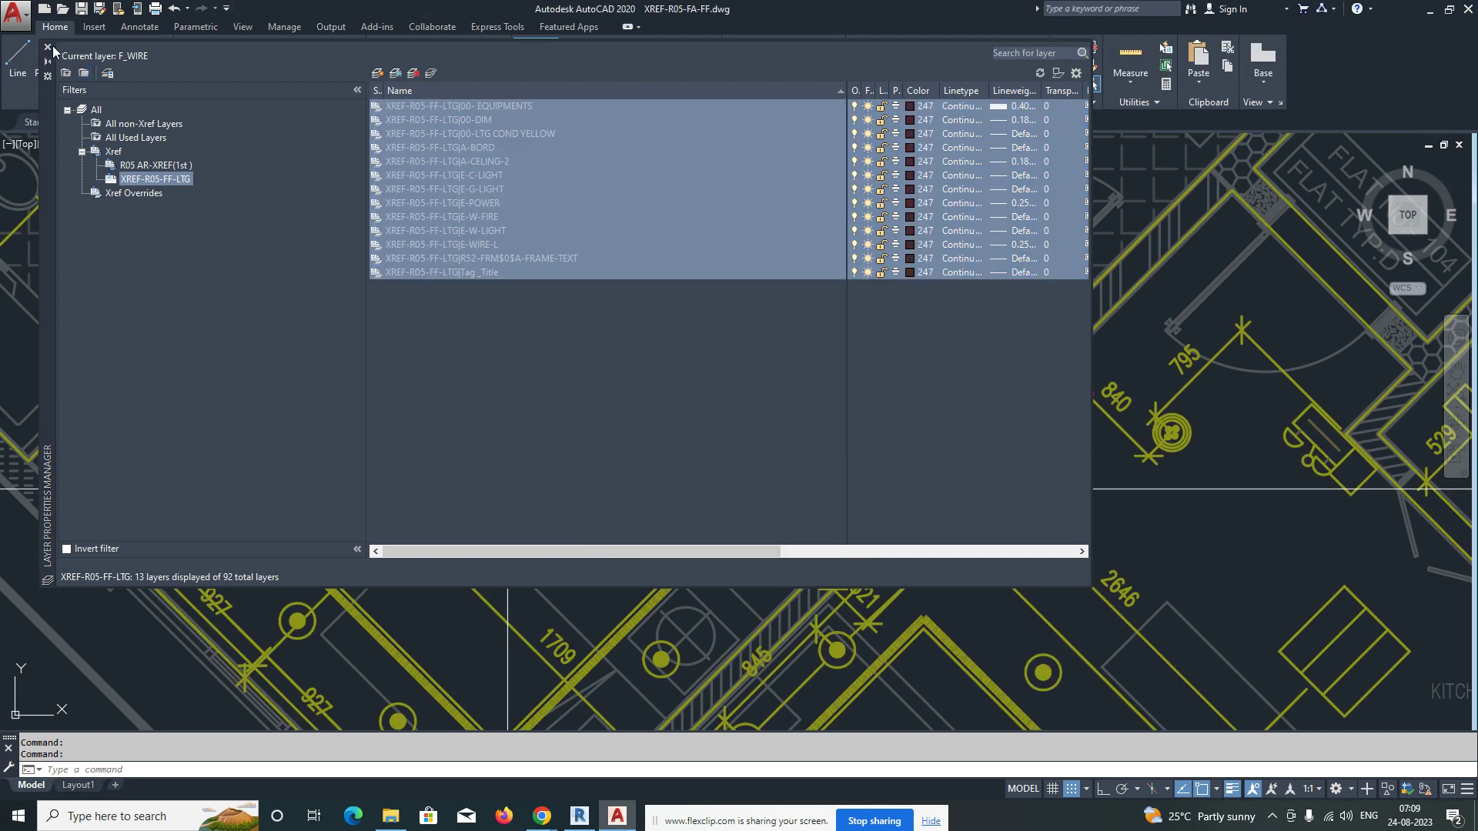
click(47, 47)
scroll(557, 448, down, 2)
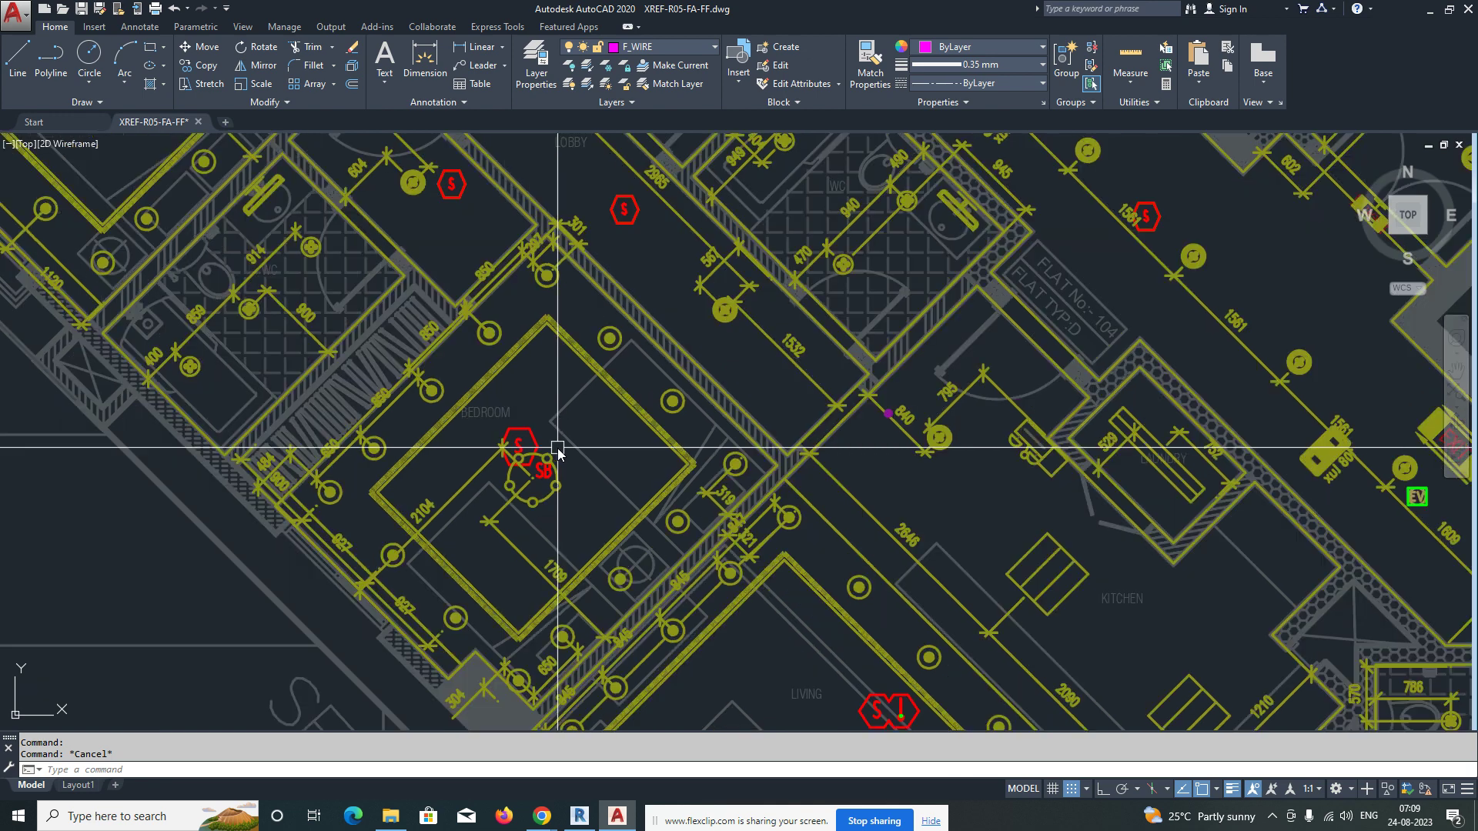
Step: Try switching off the lineweight display, and undo the change
scroll(552, 439, up, 4)
text(LW)
key(Return)
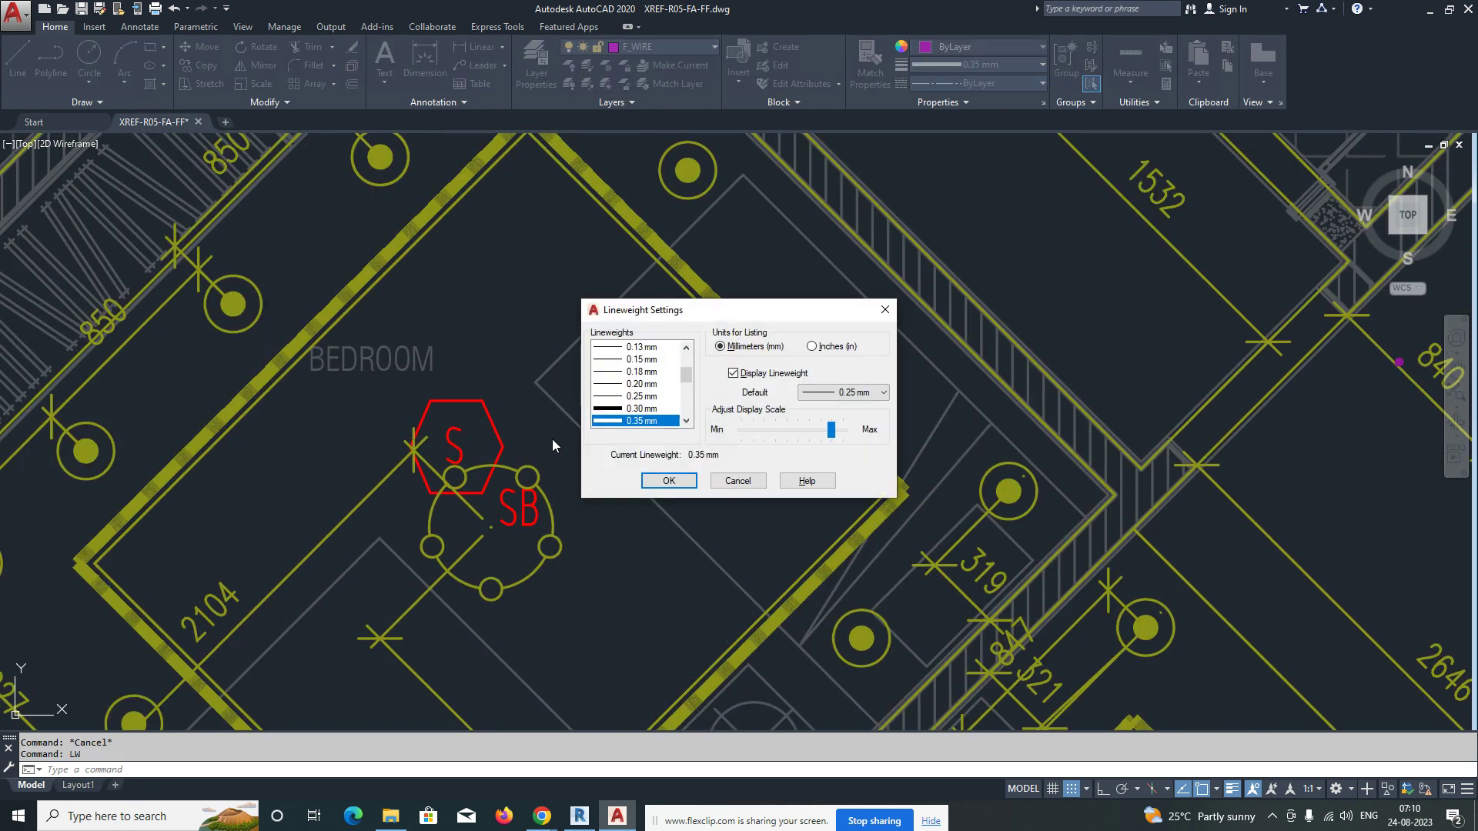
click(670, 483)
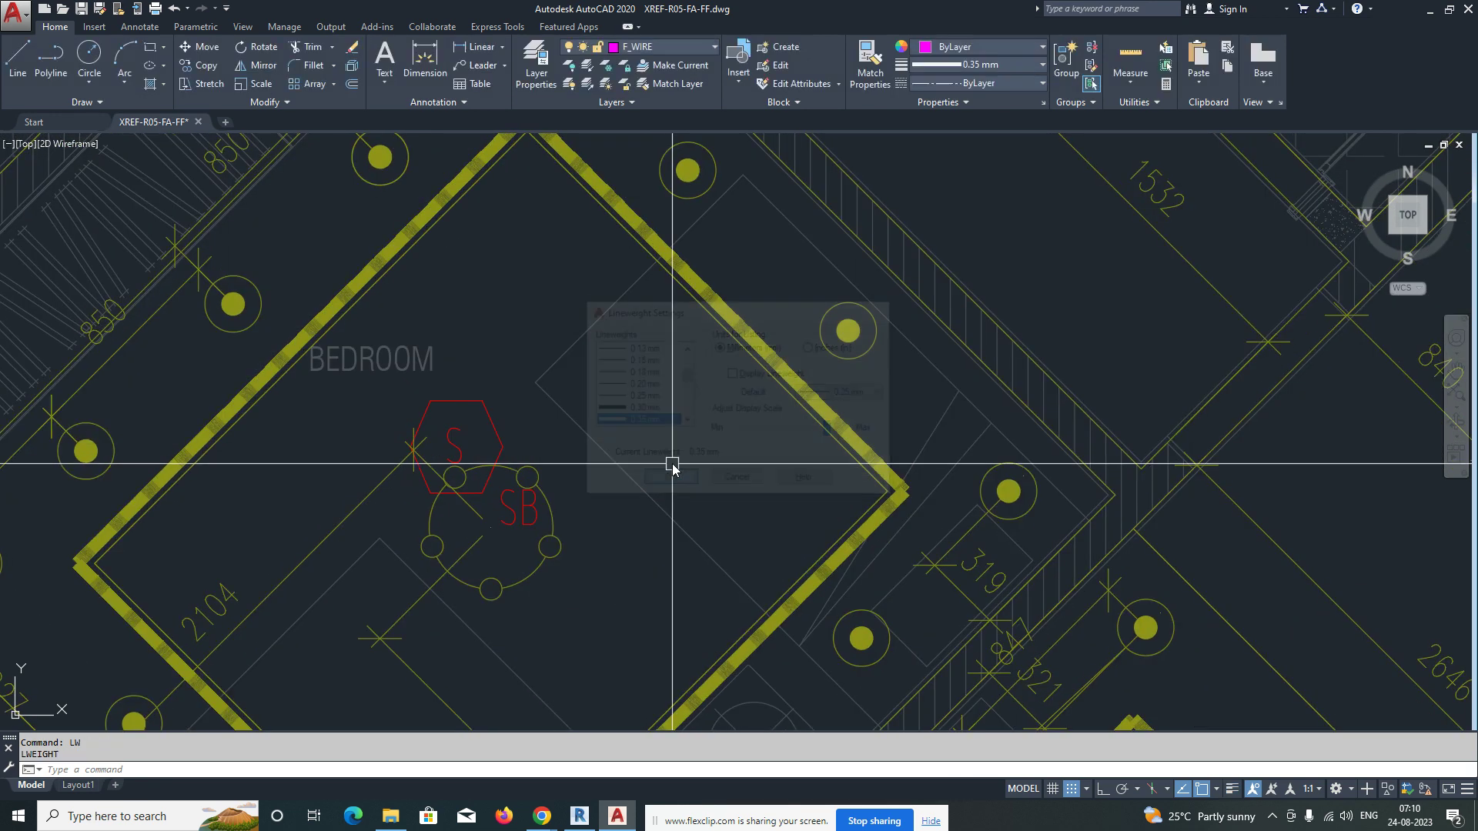
middle_drag(501, 468, 670, 444)
key(ctrl+z)
key(ctrl+z)
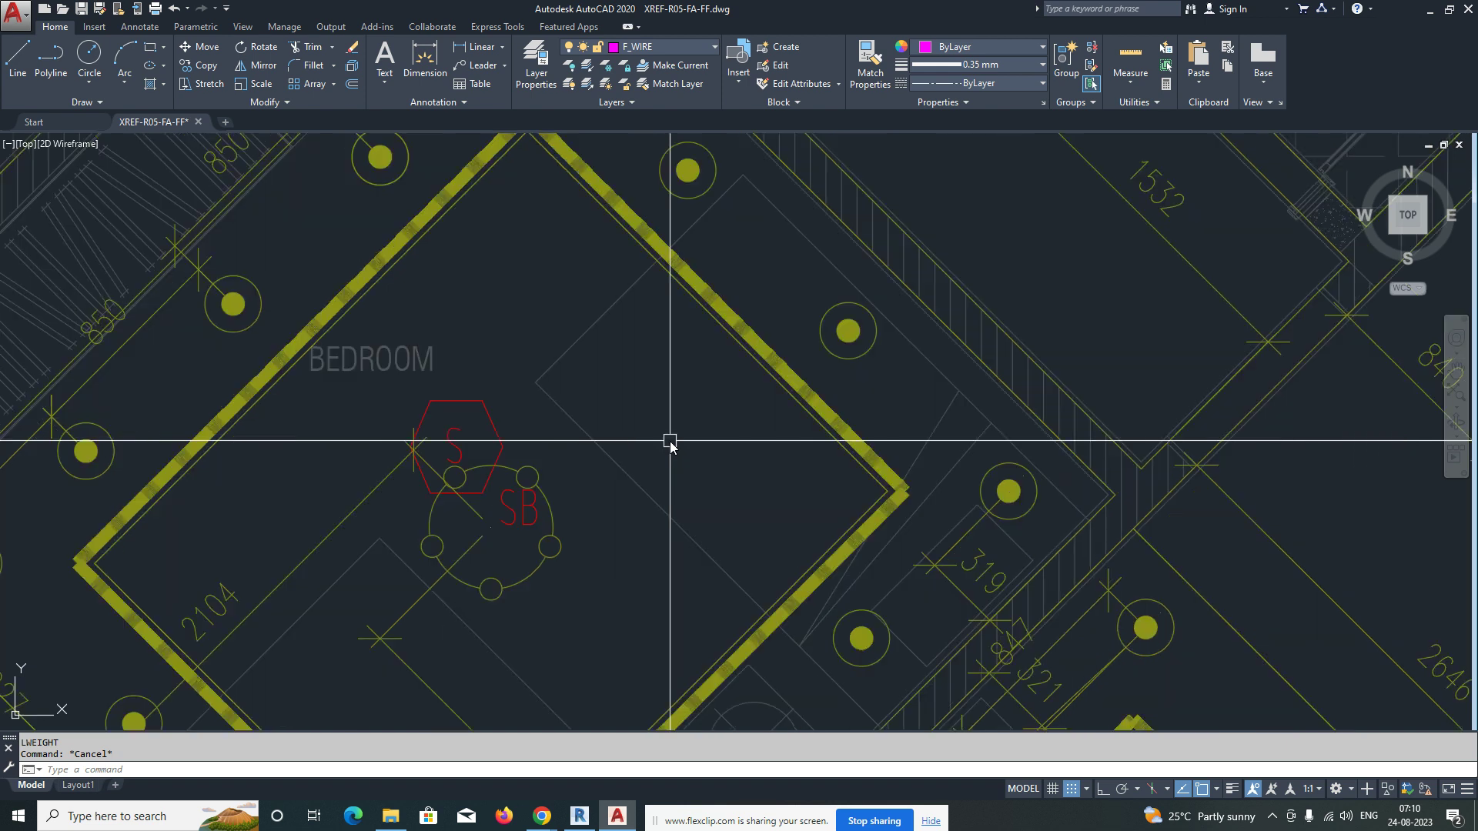
Step: Move the SB-tagged smoke detector in the bedroom next to flat 104 clear of the ring light fitting, with Ortho off
scroll(492, 451, up, 1)
text(m)
key(Return)
click(501, 442)
key(Return)
click(435, 437)
middle_drag(629, 490, 613, 392)
key(F8)
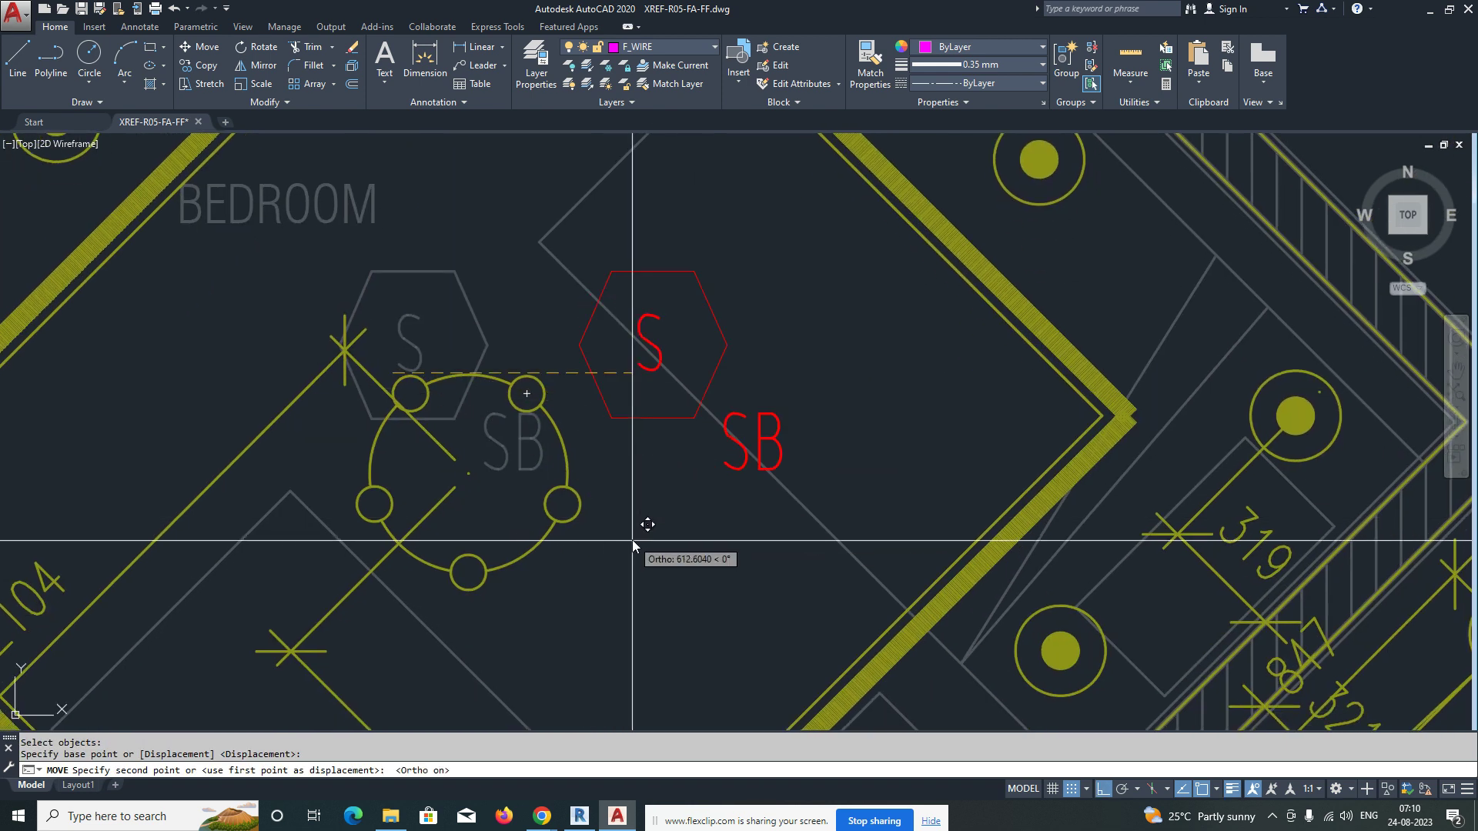
scroll(630, 529, down, 4)
key(F8)
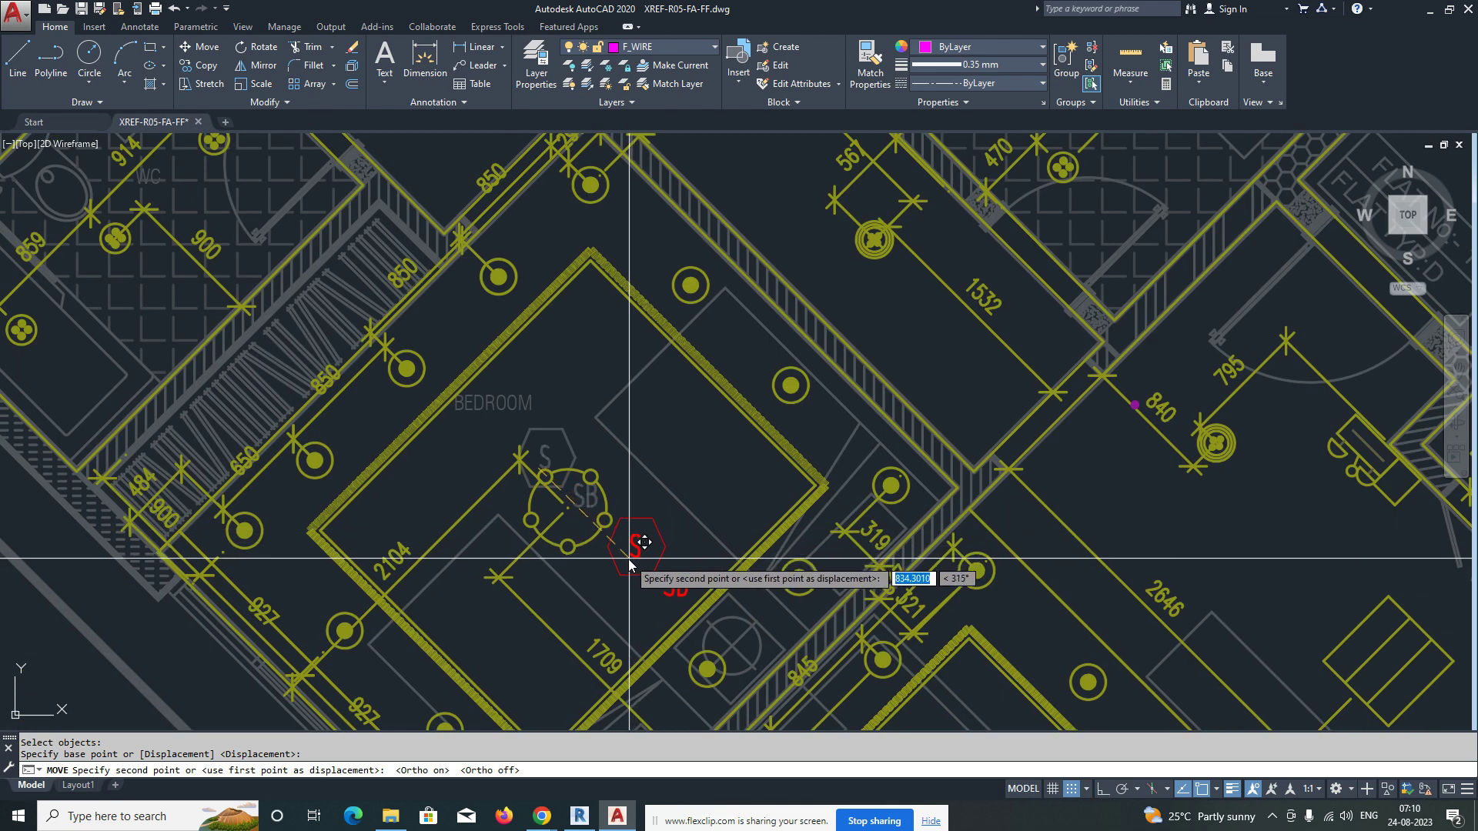
key(Escape)
Step: Move the smoke detector in the passage outside that bedroom farther from the downlight beside it
scroll(542, 493, down, 3)
scroll(547, 423, up, 5)
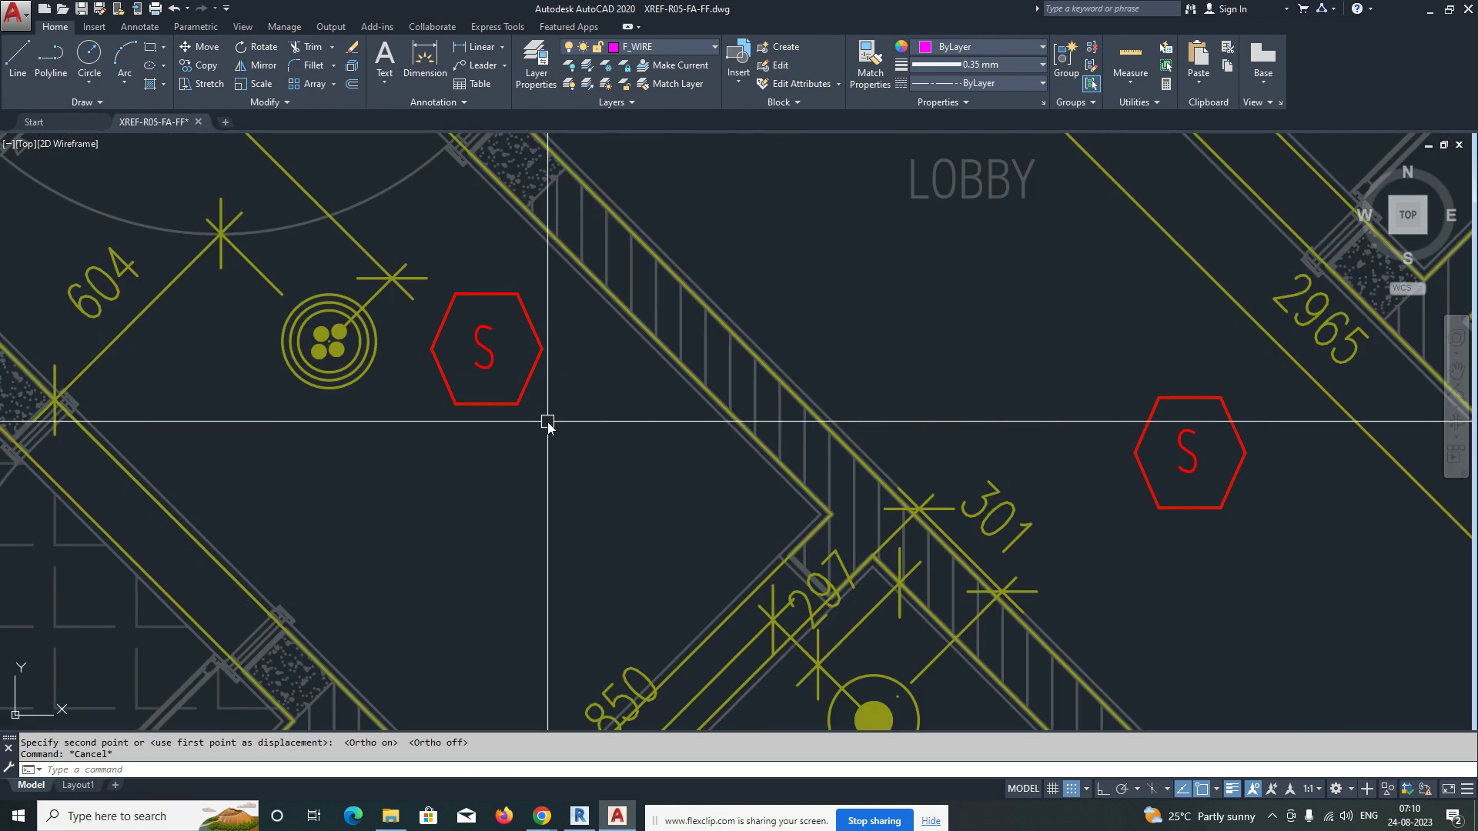
key(Return)
click(593, 423)
click(524, 511)
mouse_move(1162, 465)
middle_down()
mouse_move(772, 436)
mouse_move(772, 459)
middle_up()
scroll(772, 459, down, 2)
key(Return)
scroll(681, 451, down, 2)
key(Escape)
Step: Move the corridor smoke detector near the EV unit diagonally down and right, clear of the downlight it overlaps
scroll(673, 394, up, 2)
scroll(690, 412, down, 2)
middle_drag(605, 369, 660, 484)
scroll(429, 505, up, 2)
scroll(709, 445, down, 2)
scroll(796, 462, up, 5)
scroll(655, 461, down, 4)
scroll(627, 387, up, 6)
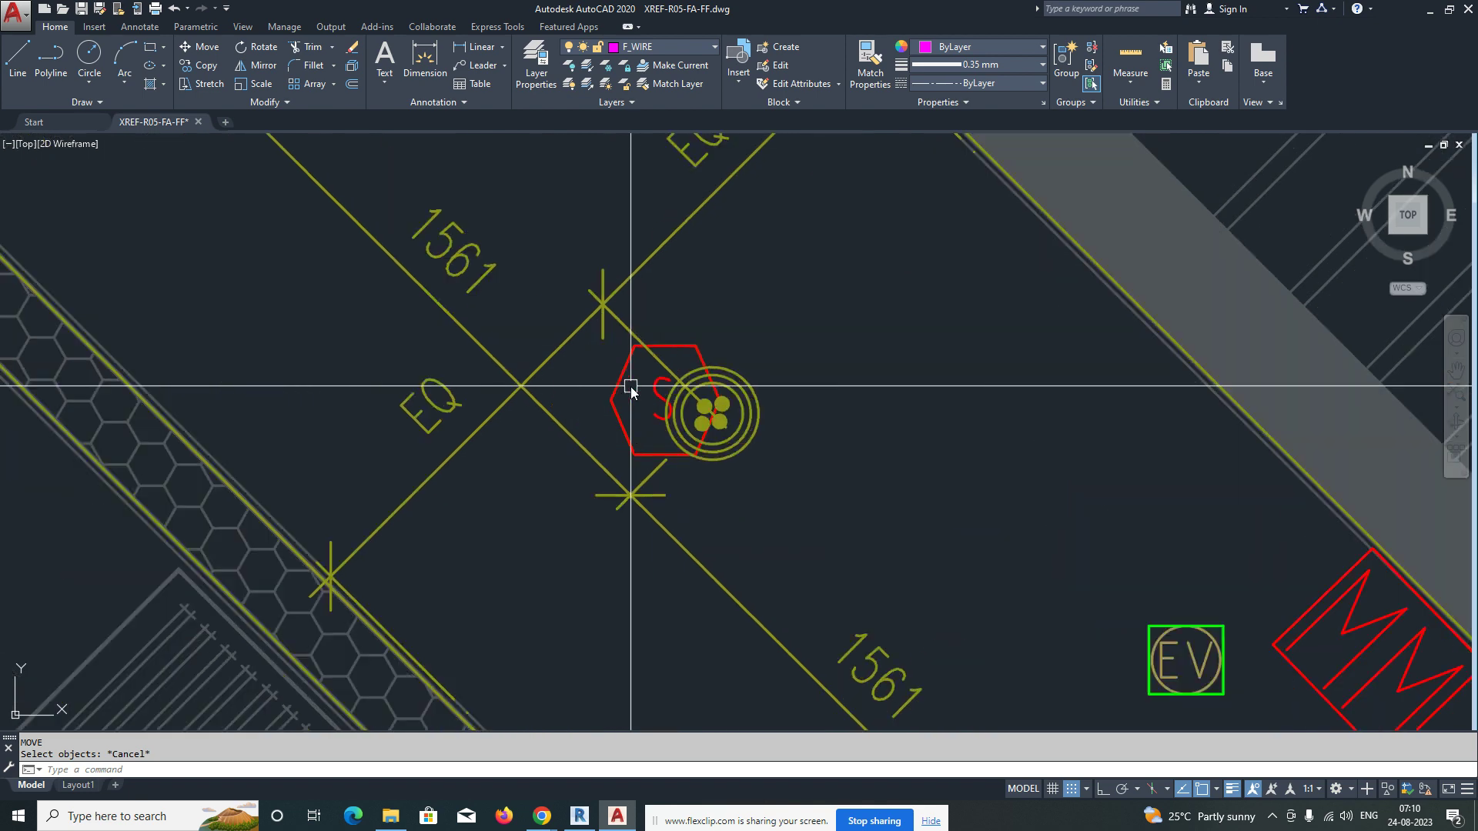
scroll(801, 392, down, 3)
click(535, 408)
key(Return)
click(542, 414)
click(756, 560)
scroll(723, 538, down, 6)
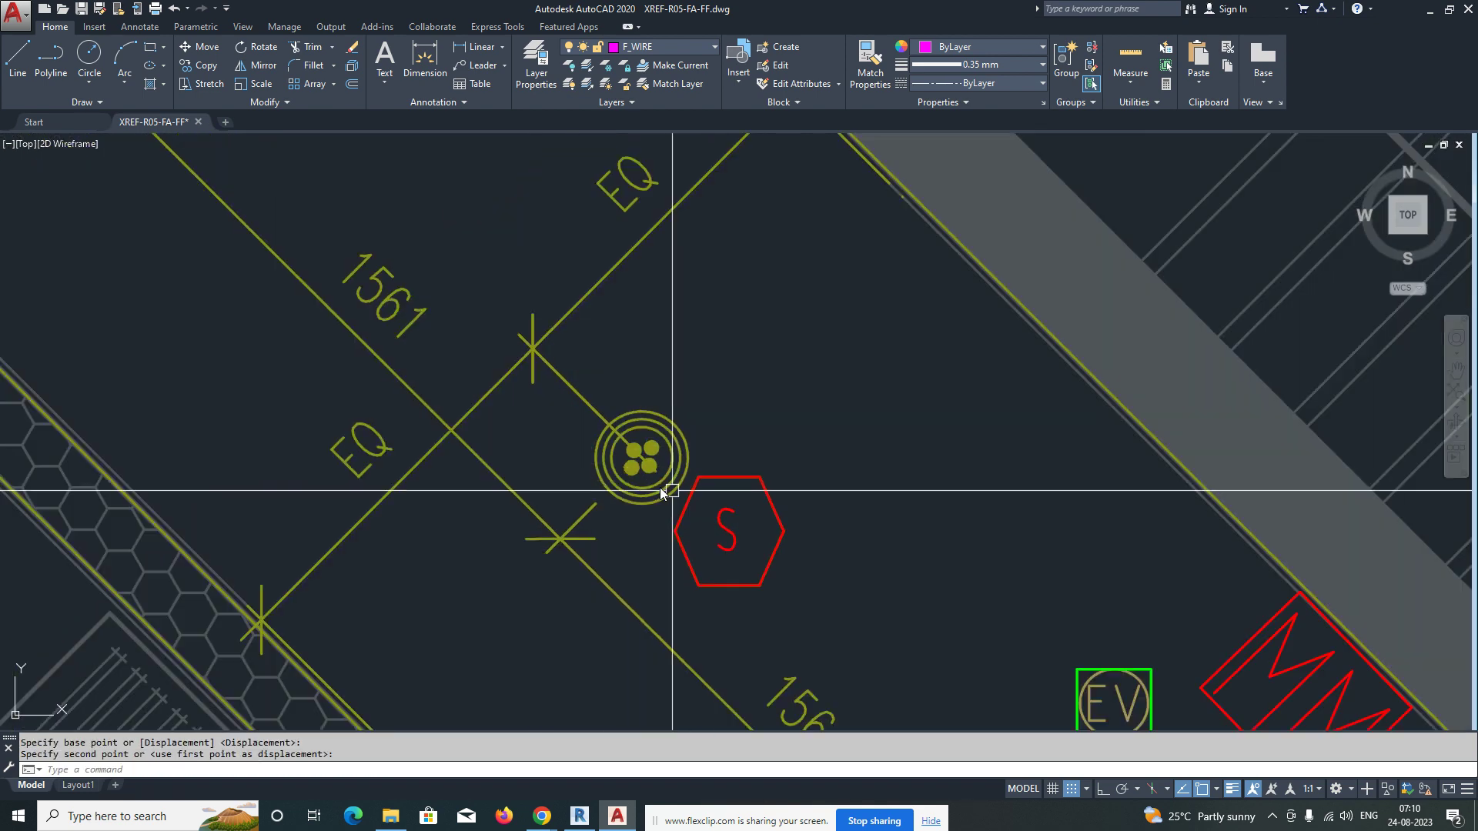
Step: Move the combined smoke and heat detector near the kitchen left by about 433 units, clear of the linear light fitting
scroll(608, 478, up, 4)
middle_drag(561, 439, 720, 629)
scroll(516, 505, down, 5)
middle_drag(541, 451, 540, 520)
scroll(506, 423, up, 5)
scroll(506, 423, up, 4)
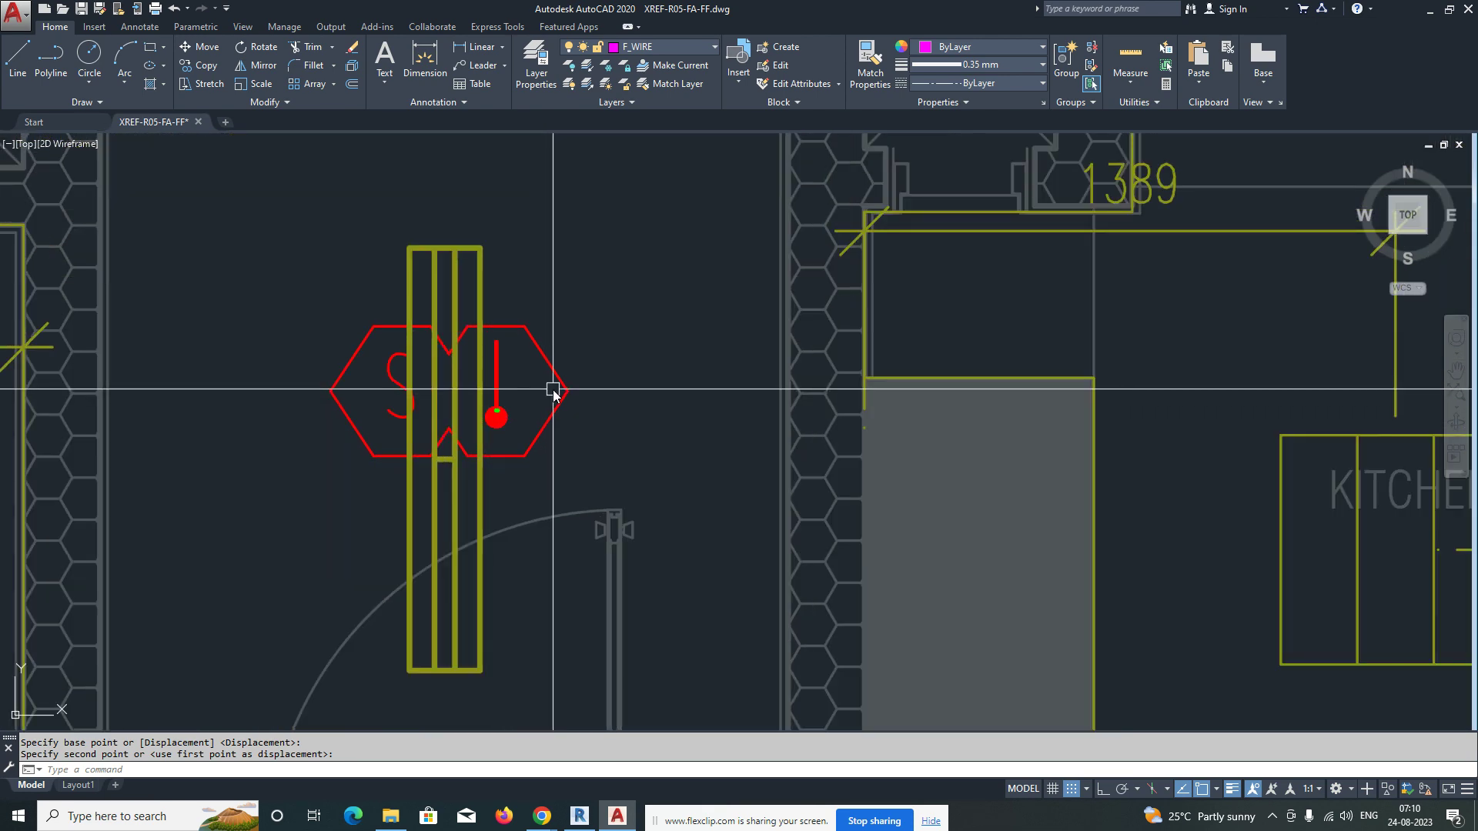
text(m)
key(Return)
click(758, 370)
key(Return)
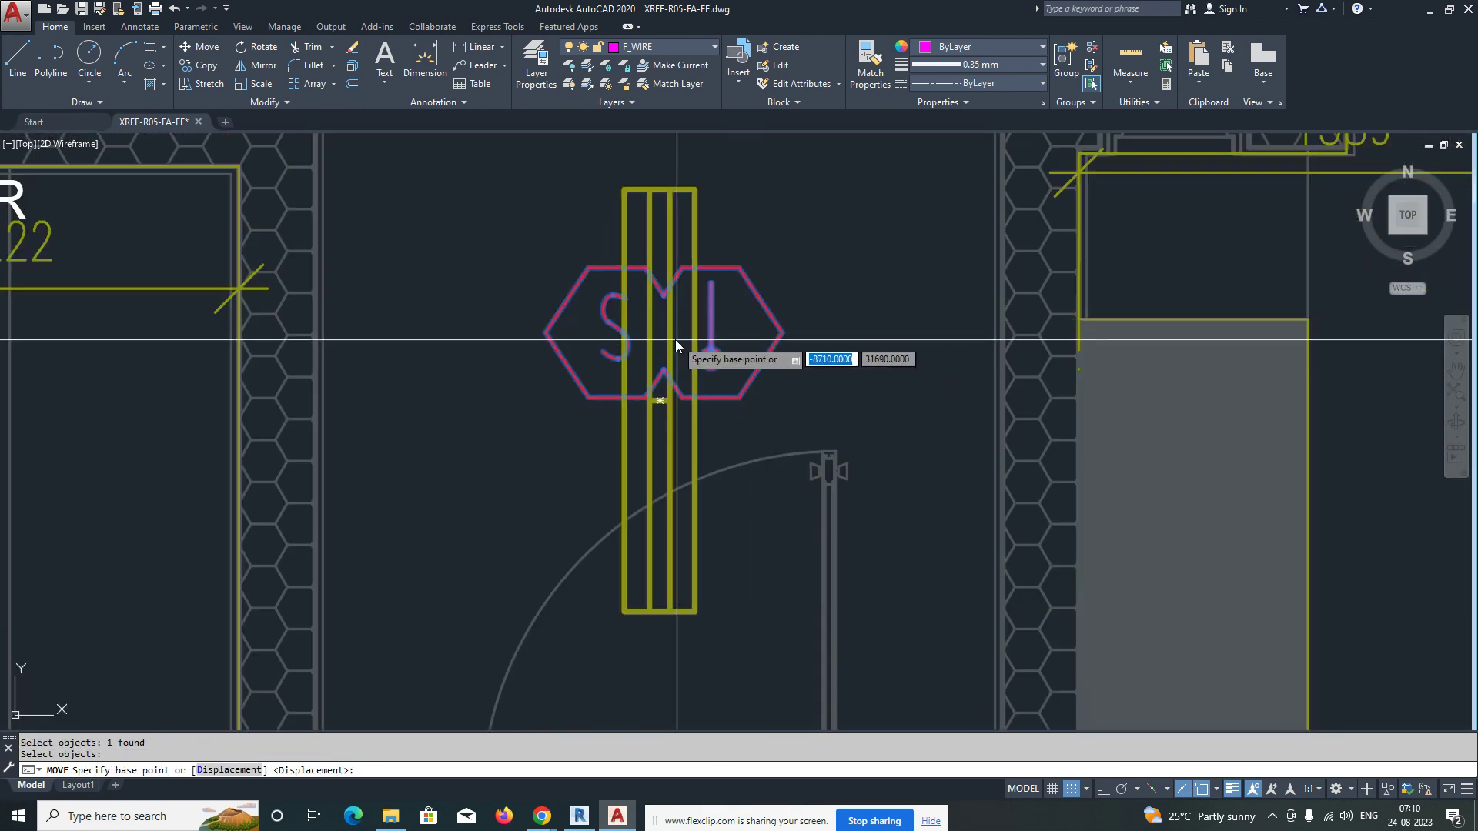
click(668, 334)
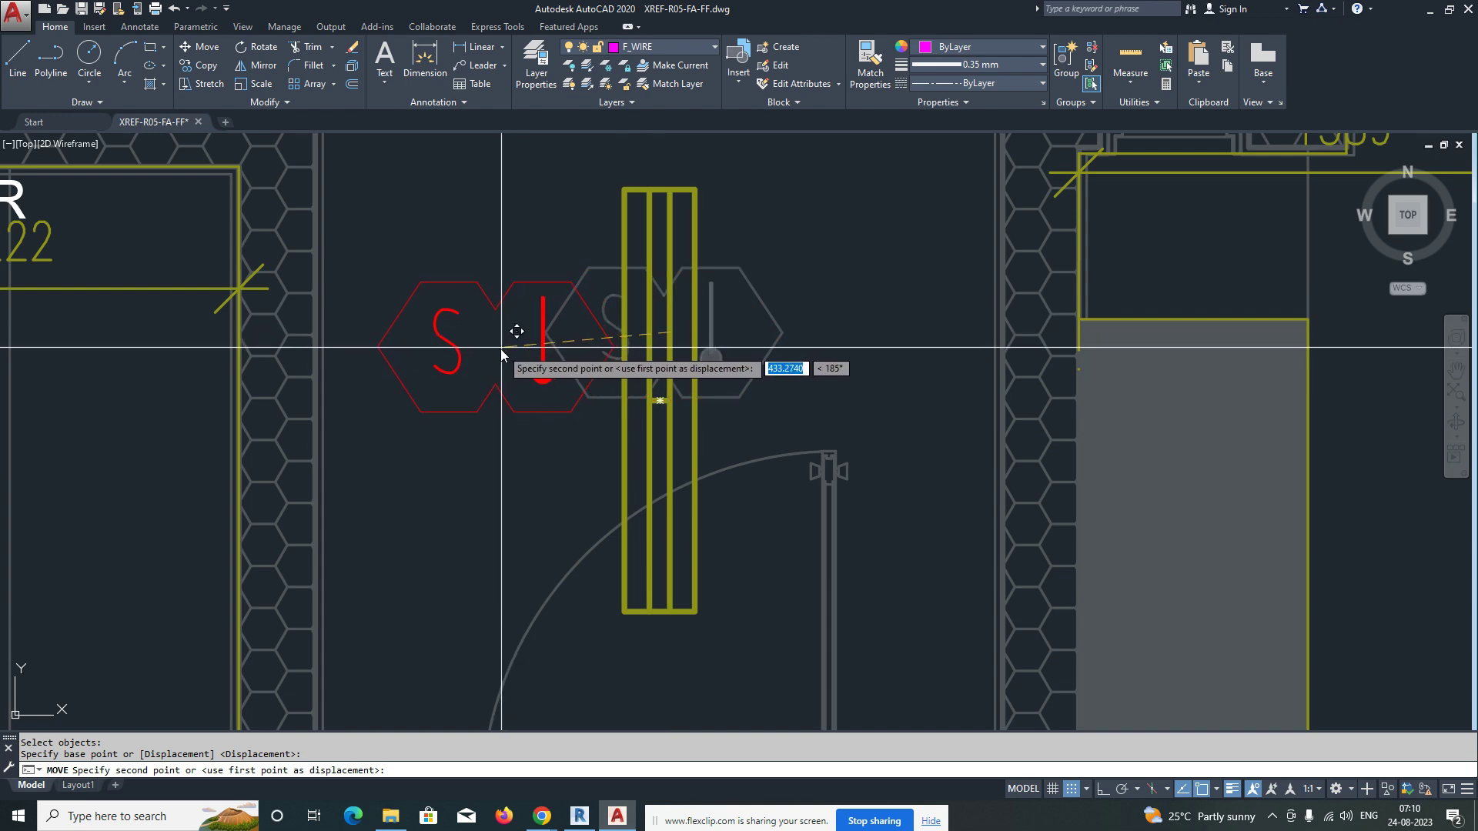
click(500, 354)
key(Escape)
Step: Move the dressing room smoke detector about 90 units left, away from the downlight, with Ortho on
scroll(569, 376, down, 4)
scroll(1070, 434, up, 3)
scroll(528, 385, down, 3)
middle_drag(667, 332, 648, 472)
scroll(602, 364, up, 8)
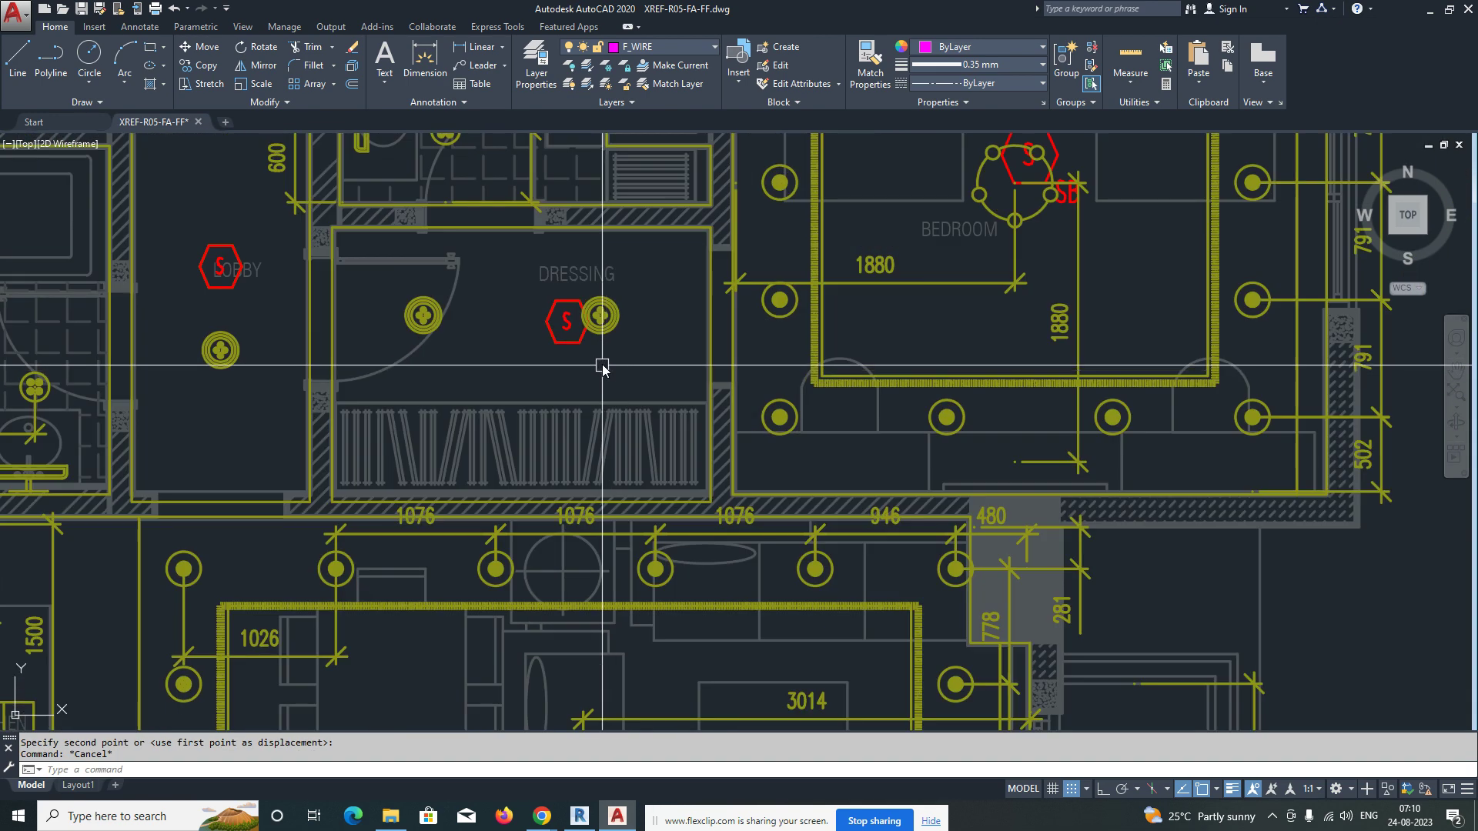
text(m)
key(Return)
click(531, 358)
click(504, 296)
key(Return)
click(607, 373)
key(F8)
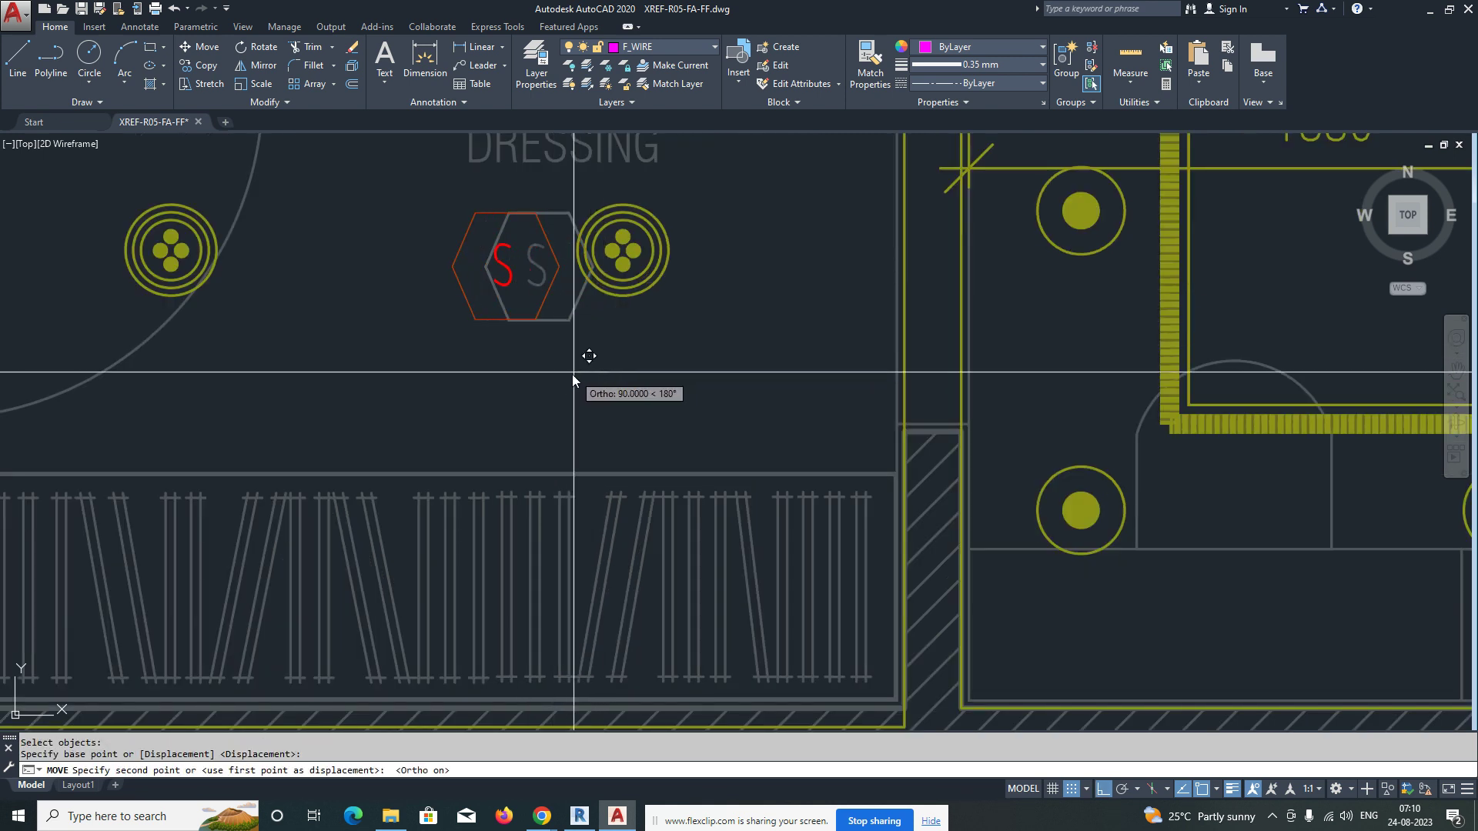
key(Escape)
Step: Move the SB-tagged smoke detector in the bedroom beside the dressing room right, clear of the ring light fitting
scroll(571, 374, down, 4)
scroll(655, 417, up, 5)
key(Return)
click(741, 329)
key(Return)
click(773, 289)
scroll(960, 300, down, 6)
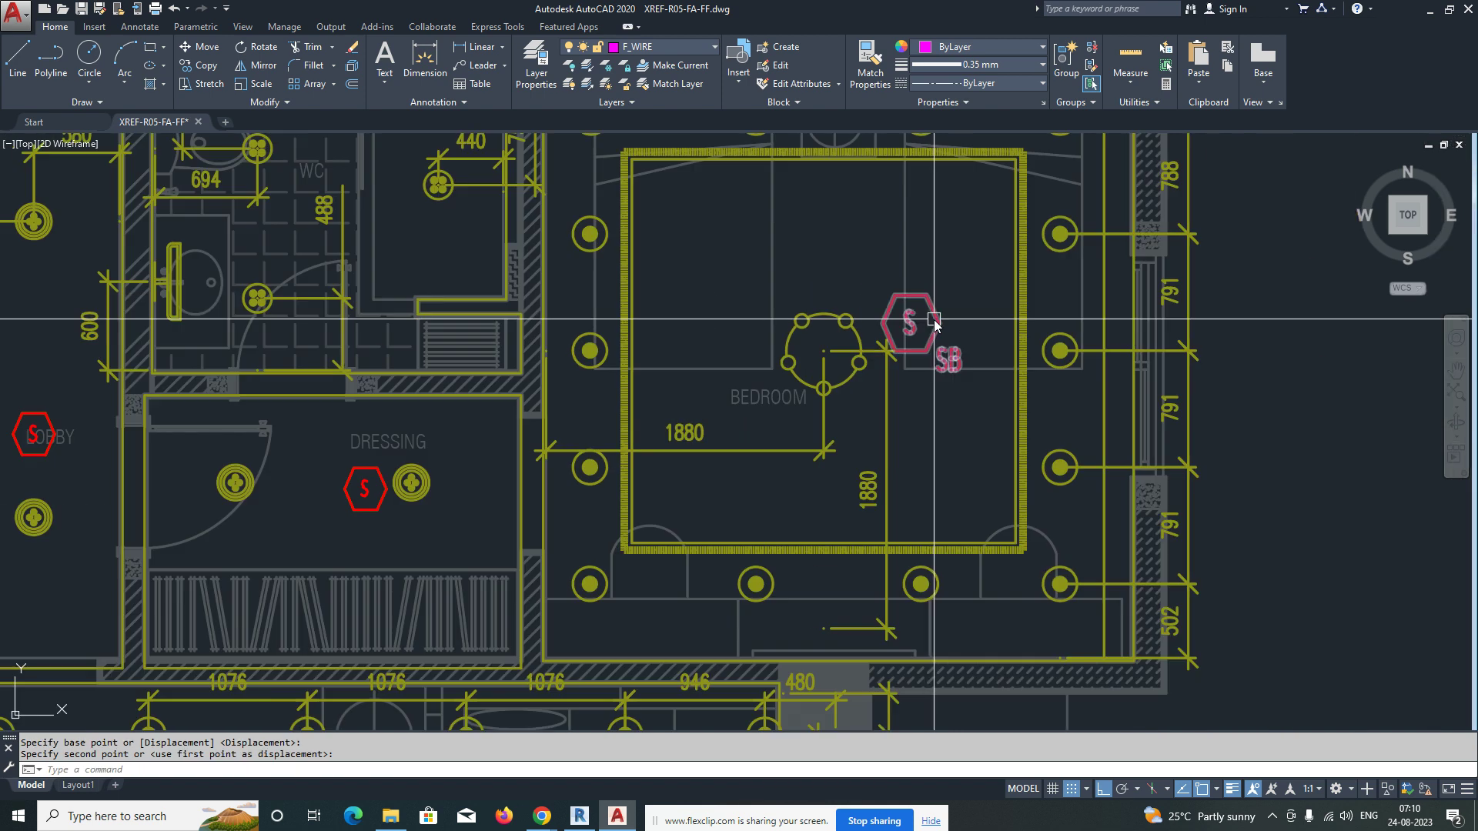
scroll(940, 327, up, 4)
click(962, 311)
scroll(963, 310, down, 3)
middle_drag(625, 321, 677, 386)
key(Escape)
Step: Move the right-hand store room's smoke detector horizontally to the right of its ring light fitting
scroll(539, 303, up, 2)
scroll(493, 290, up, 2)
text(m)
key(Return)
middle_drag(526, 289, 582, 430)
click(587, 432)
key(Return)
click(592, 442)
click(753, 442)
Step: Move the left-hand store room's smoke detector horizontally to the left of its ring light fitting
key(Return)
scroll(753, 442, down, 5)
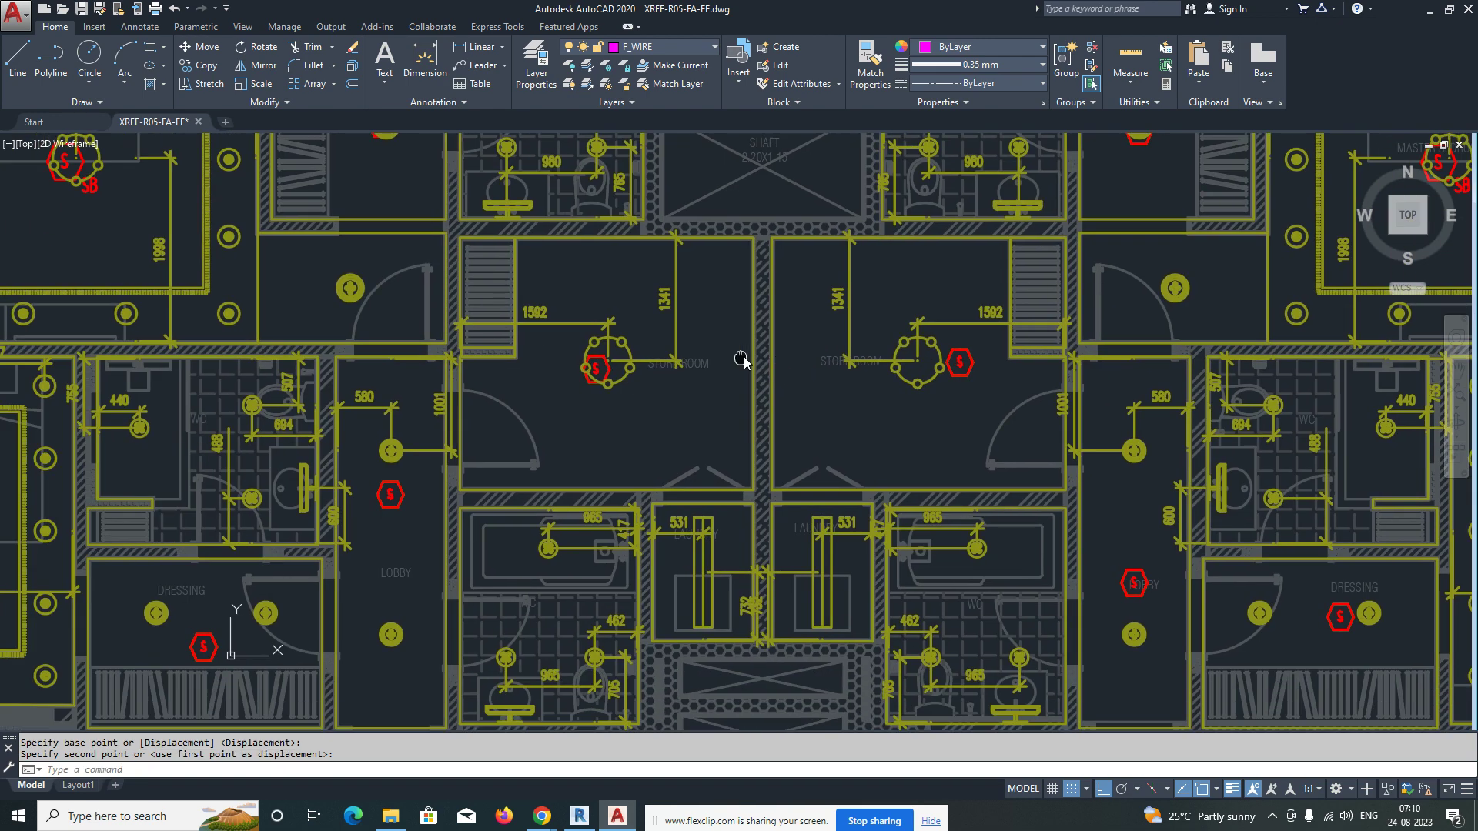
scroll(746, 356, up, 5)
key(Return)
click(767, 424)
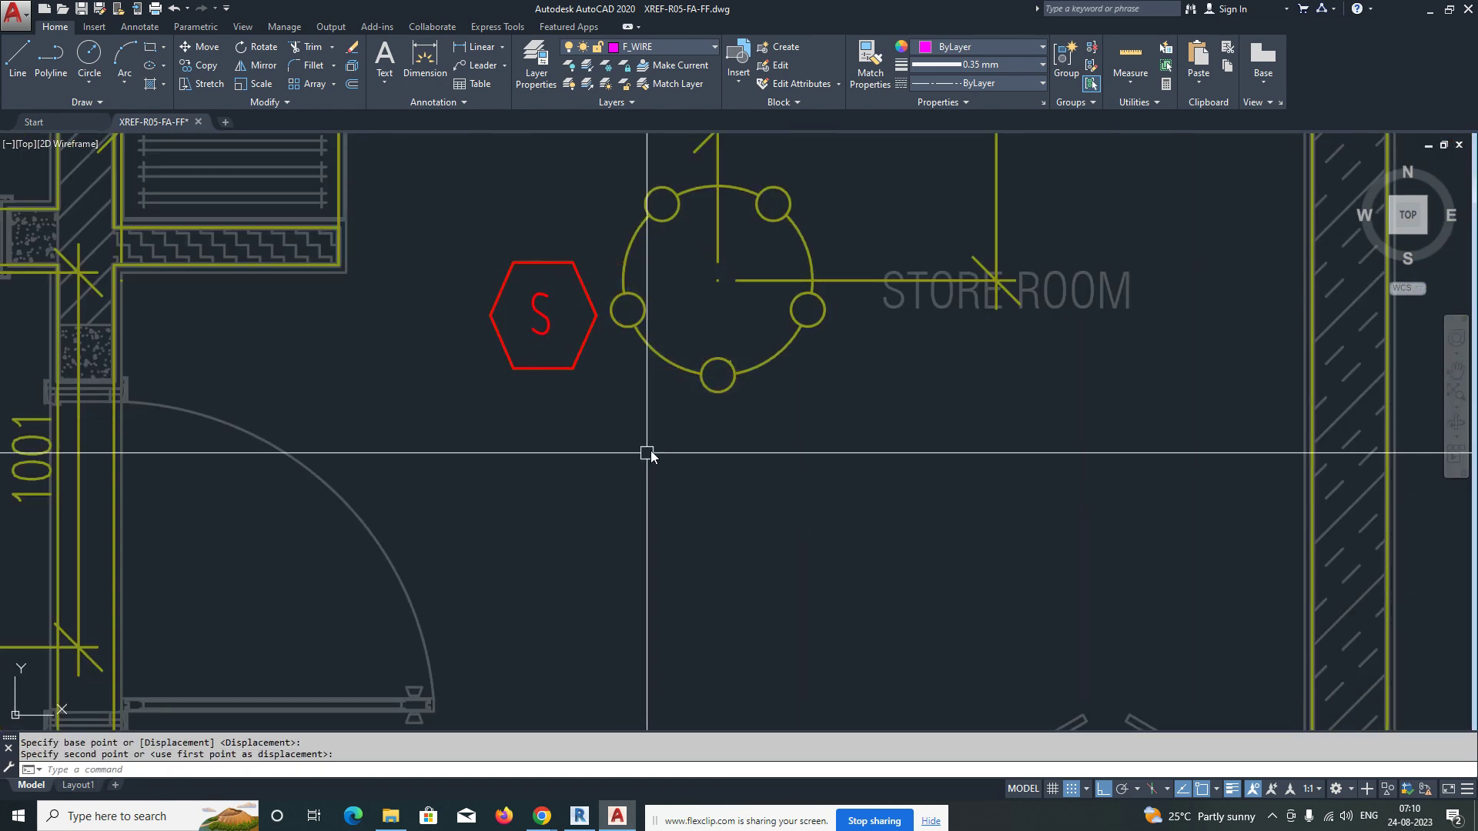
Step: Move the SB-tagged smoke detector in the mirrored flat's bedroom above the ring light fitting, aligned with its centre
scroll(693, 434, down, 6)
middle_drag(745, 412, 927, 360)
middle_drag(460, 470, 782, 335)
scroll(497, 412, up, 4)
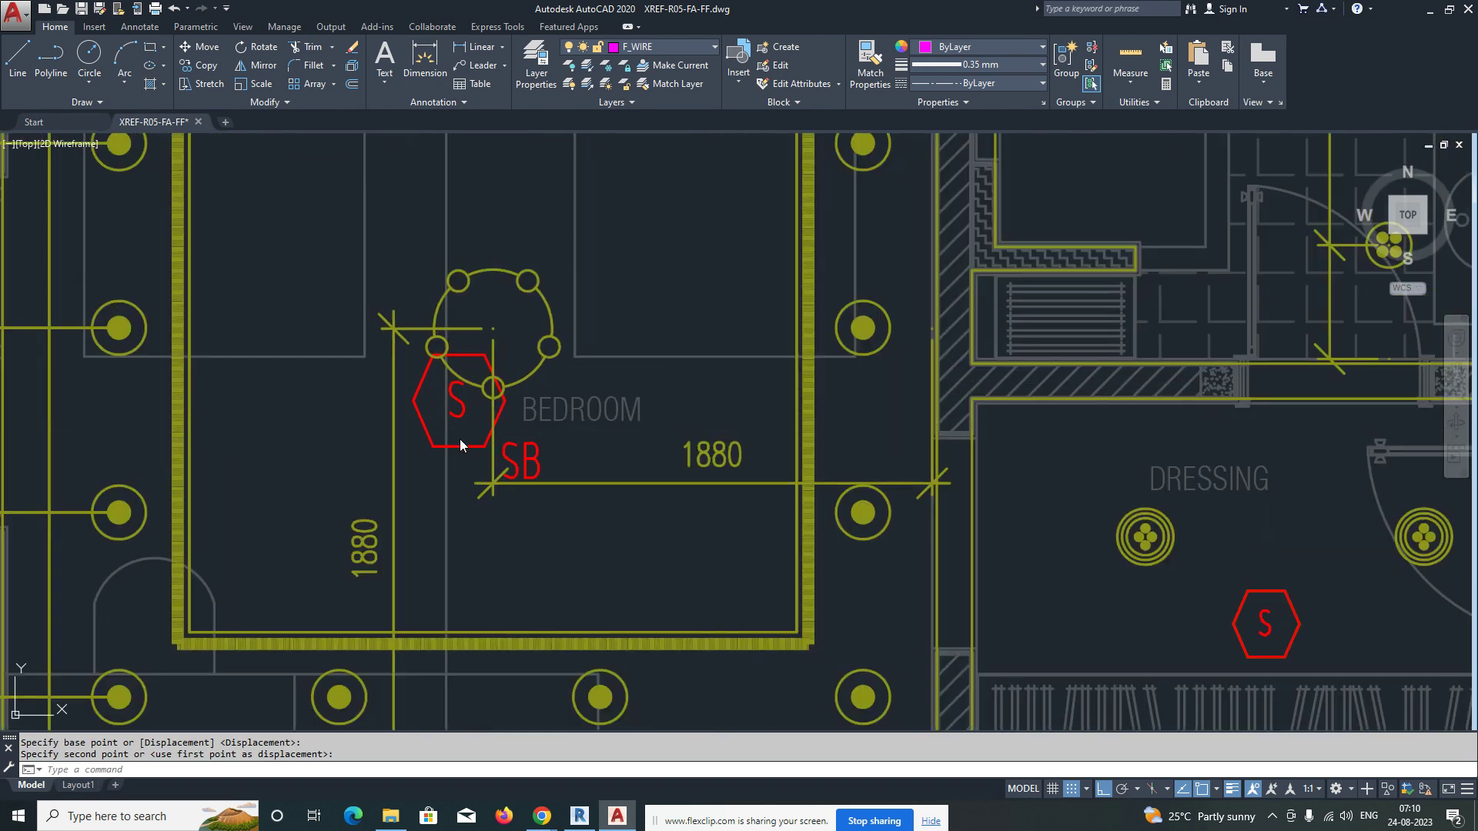
key(Return)
click(459, 400)
middle_drag(461, 412, 463, 487)
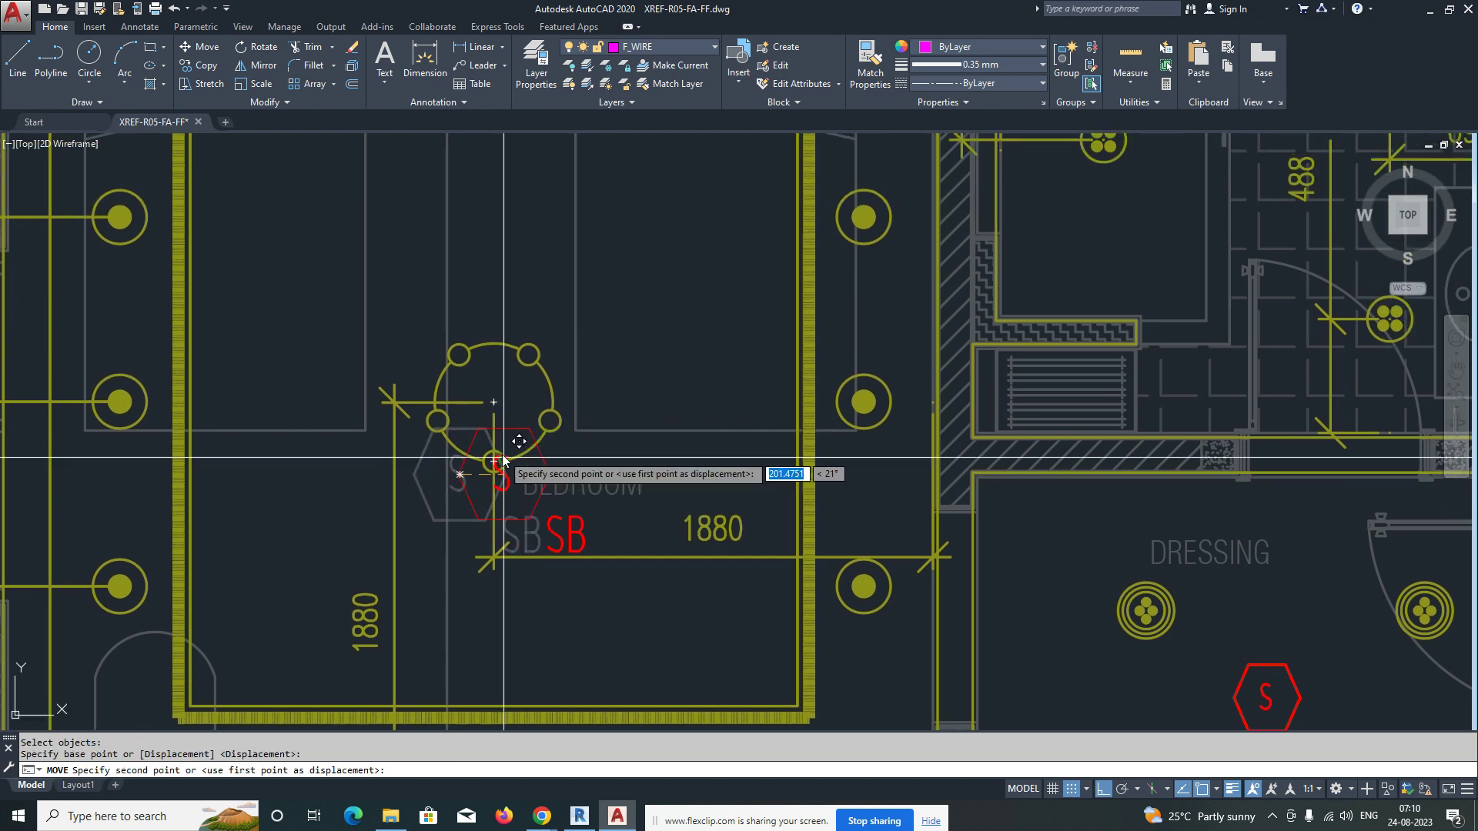
click(497, 282)
scroll(539, 385, down, 2)
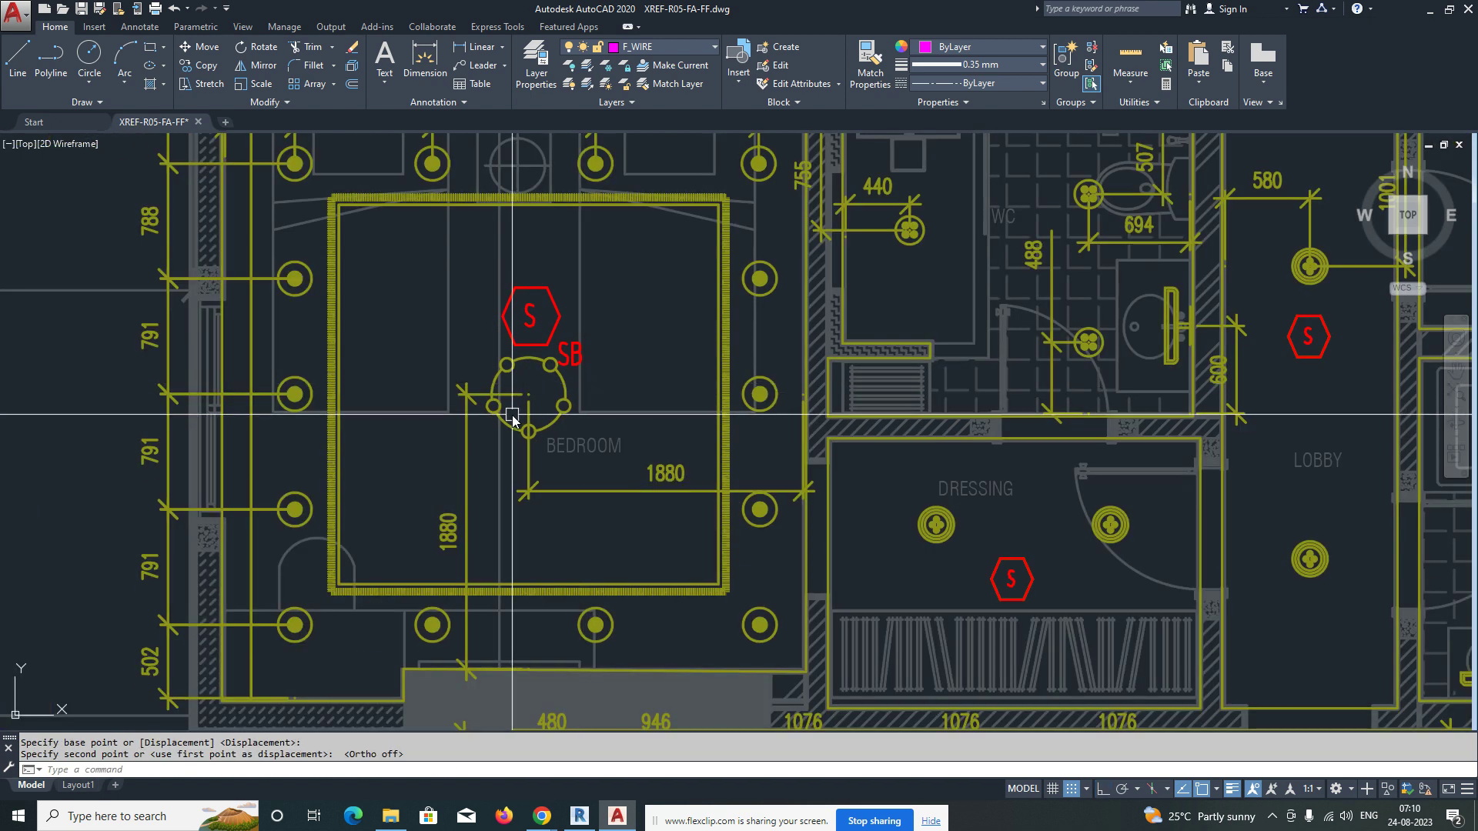
scroll(539, 400, up, 2)
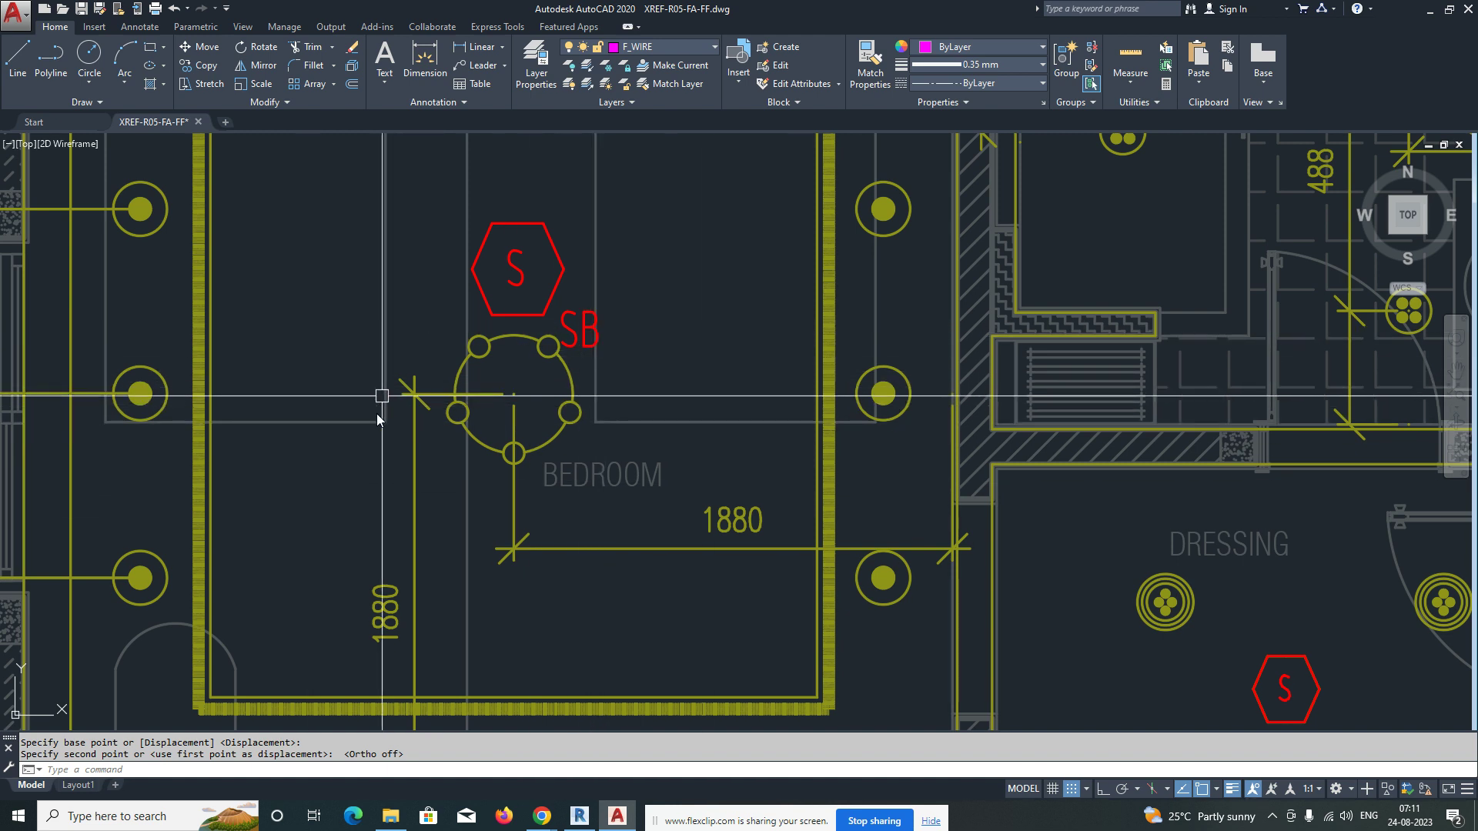
scroll(513, 467, down, 2)
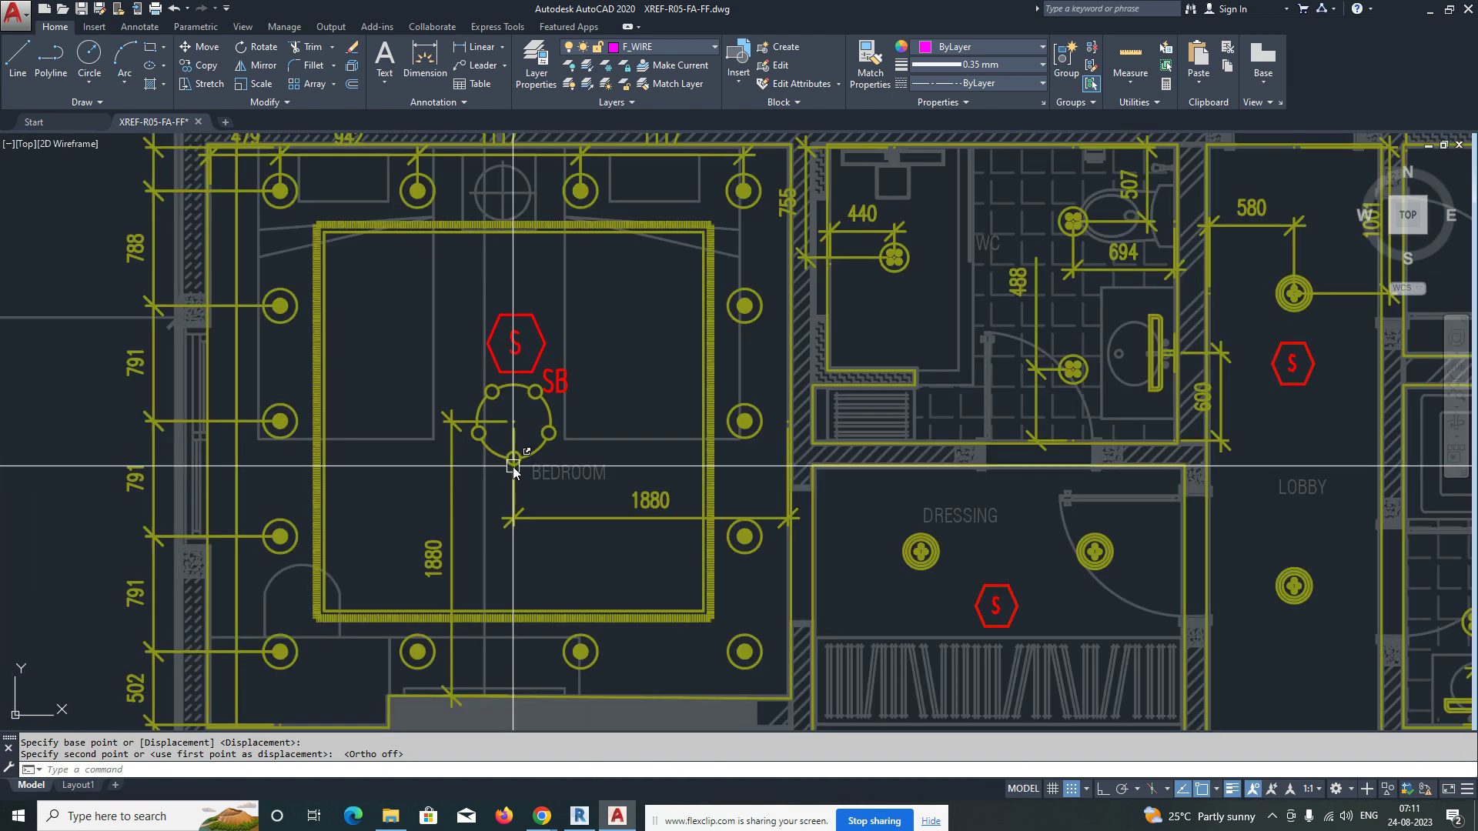
click(513, 466)
scroll(547, 382, up, 5)
click(548, 383)
scroll(550, 378, down, 4)
key(Escape)
Step: Move the dressing room's smoke detector vertically up, between and in line with the two ring lights
scroll(502, 384, down, 2)
middle_drag(802, 554, 560, 455)
scroll(562, 456, up, 4)
text(m)
key(space)
click(593, 428)
click(522, 444)
key(space)
click(523, 443)
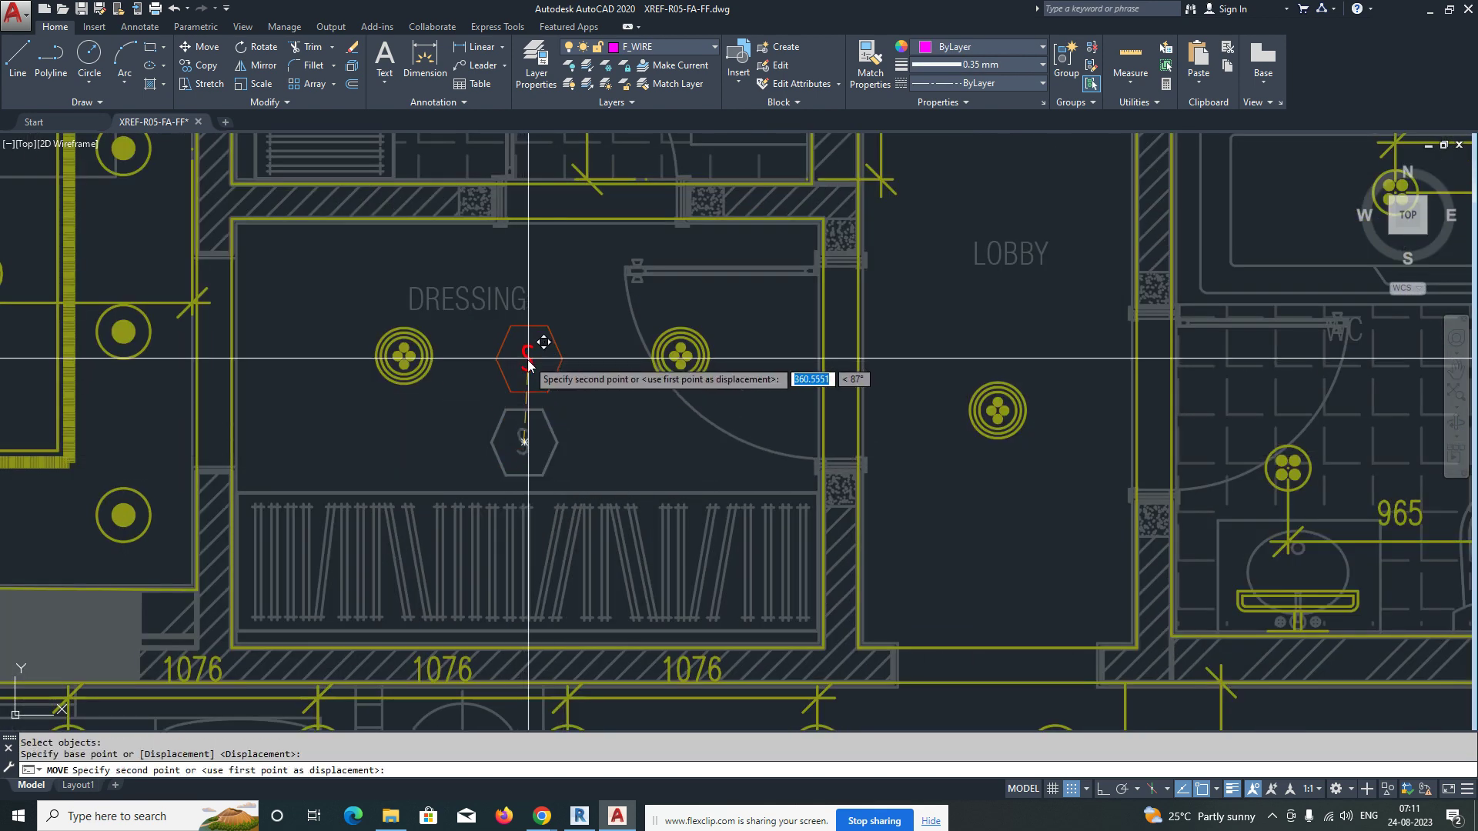
key(F8)
click(528, 367)
scroll(551, 381, down, 5)
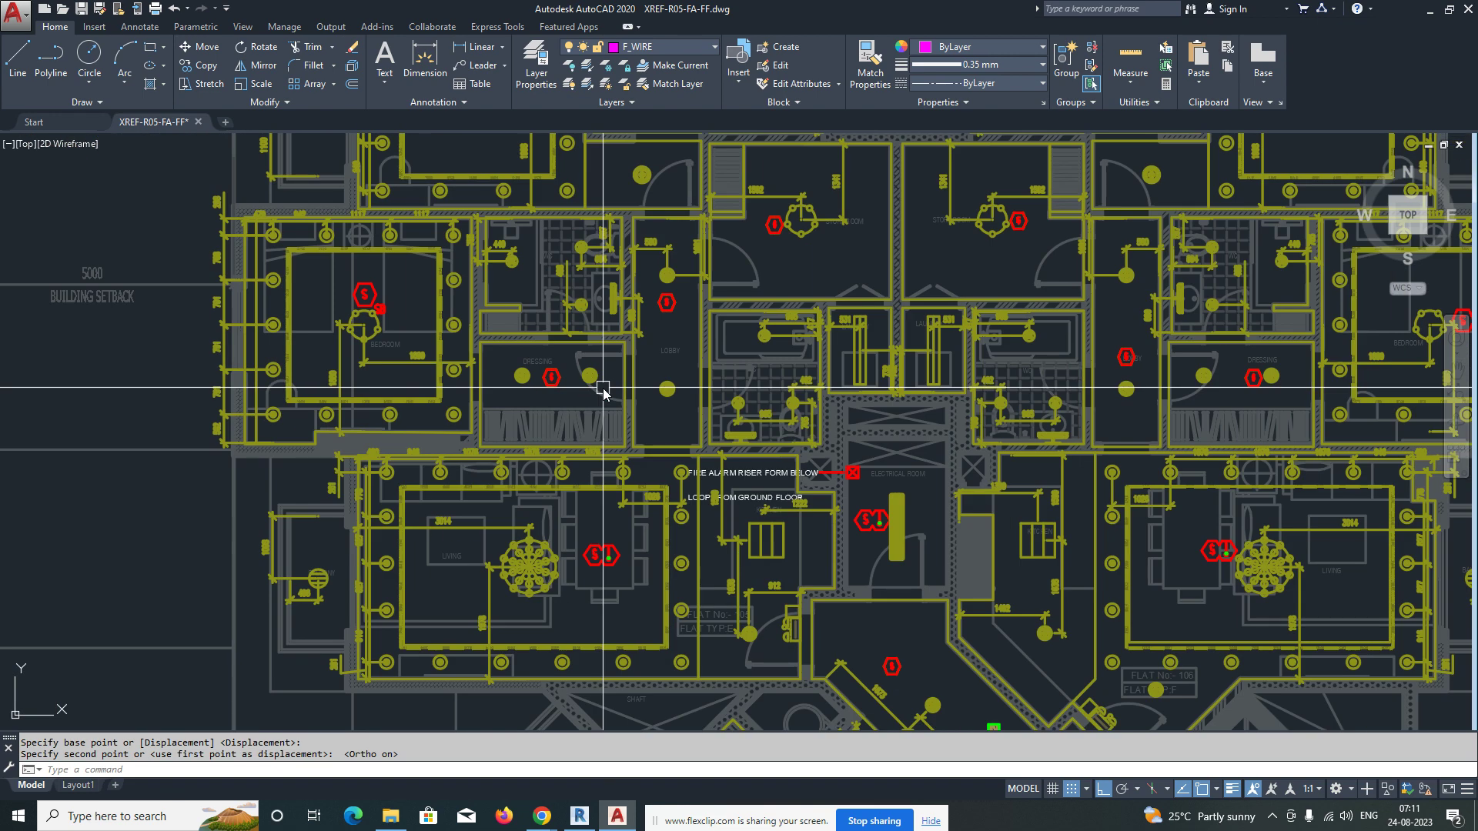
Step: Move the SB-tagged smoke detector in the right-hand flat's master bedroom below the ring light fitting, aligned with its centre
scroll(594, 511, up, 6)
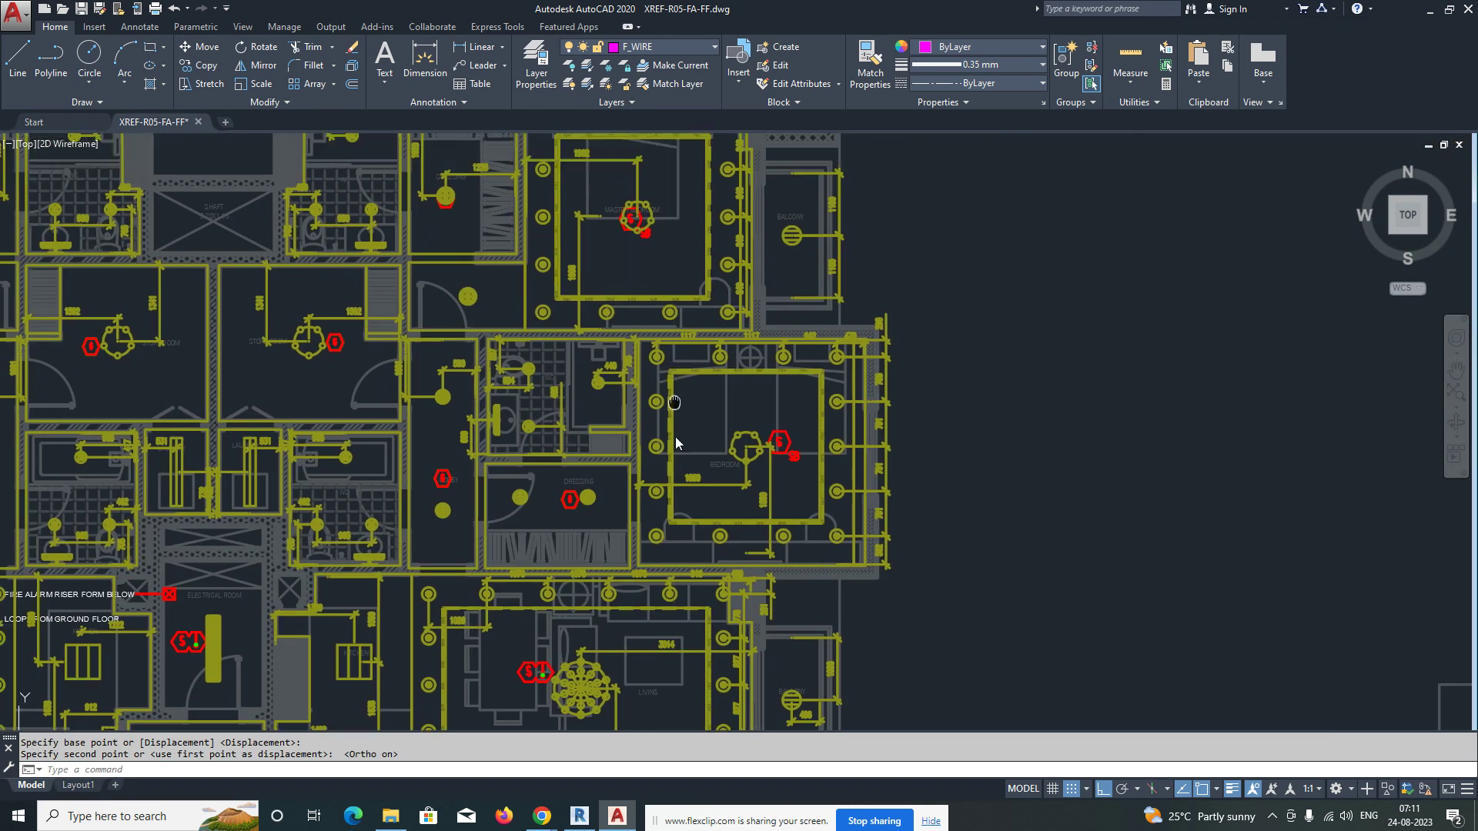
scroll(668, 353, up, 1)
key(space)
click(674, 330)
key(space)
click(715, 334)
key(F8)
click(741, 451)
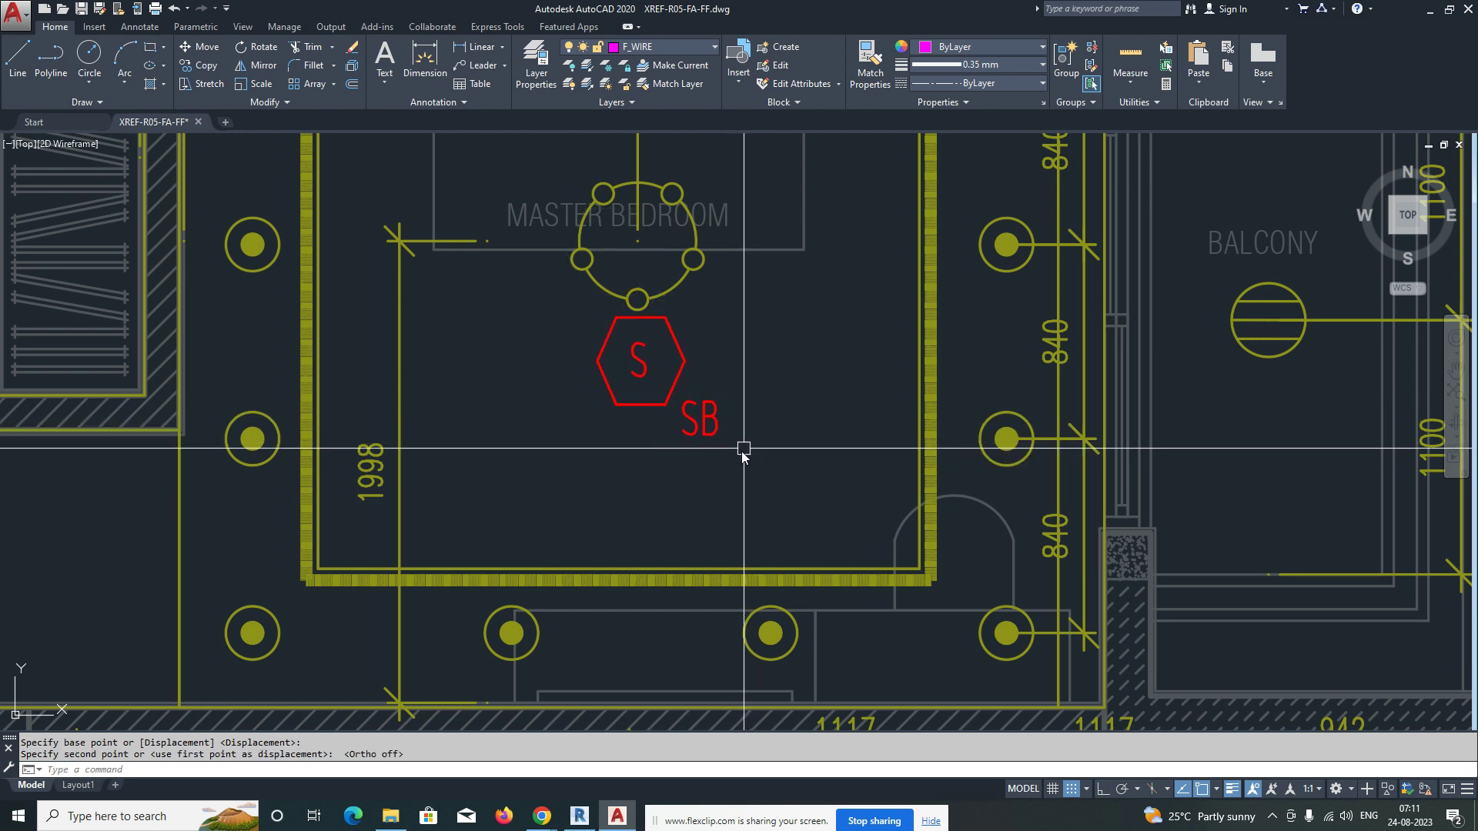
Step: Move the smoke detector in the dressing room beside the right-hand master bedroom vertically below its ring light
scroll(692, 477, down, 4)
scroll(569, 448, up, 6)
key(Return)
click(626, 409)
key(F8)
click(627, 472)
Step: Move the smoke detector in the dressing room beside the left-hand master bedroom horizontally to the left of its ring light
scroll(658, 463, down, 4)
middle_drag(448, 485, 639, 475)
scroll(487, 354, up, 4)
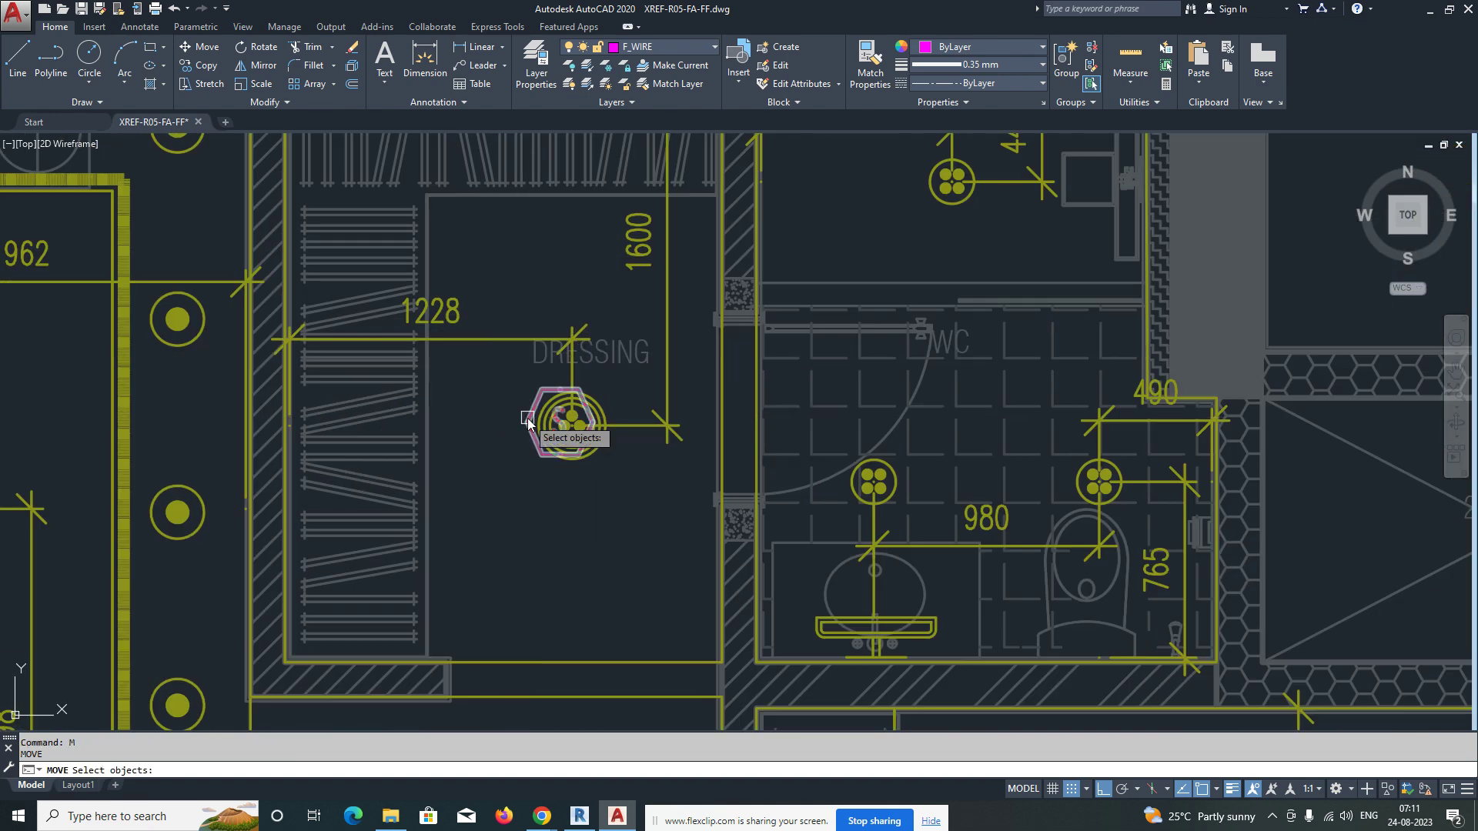
middle_drag(520, 512, 963, 370)
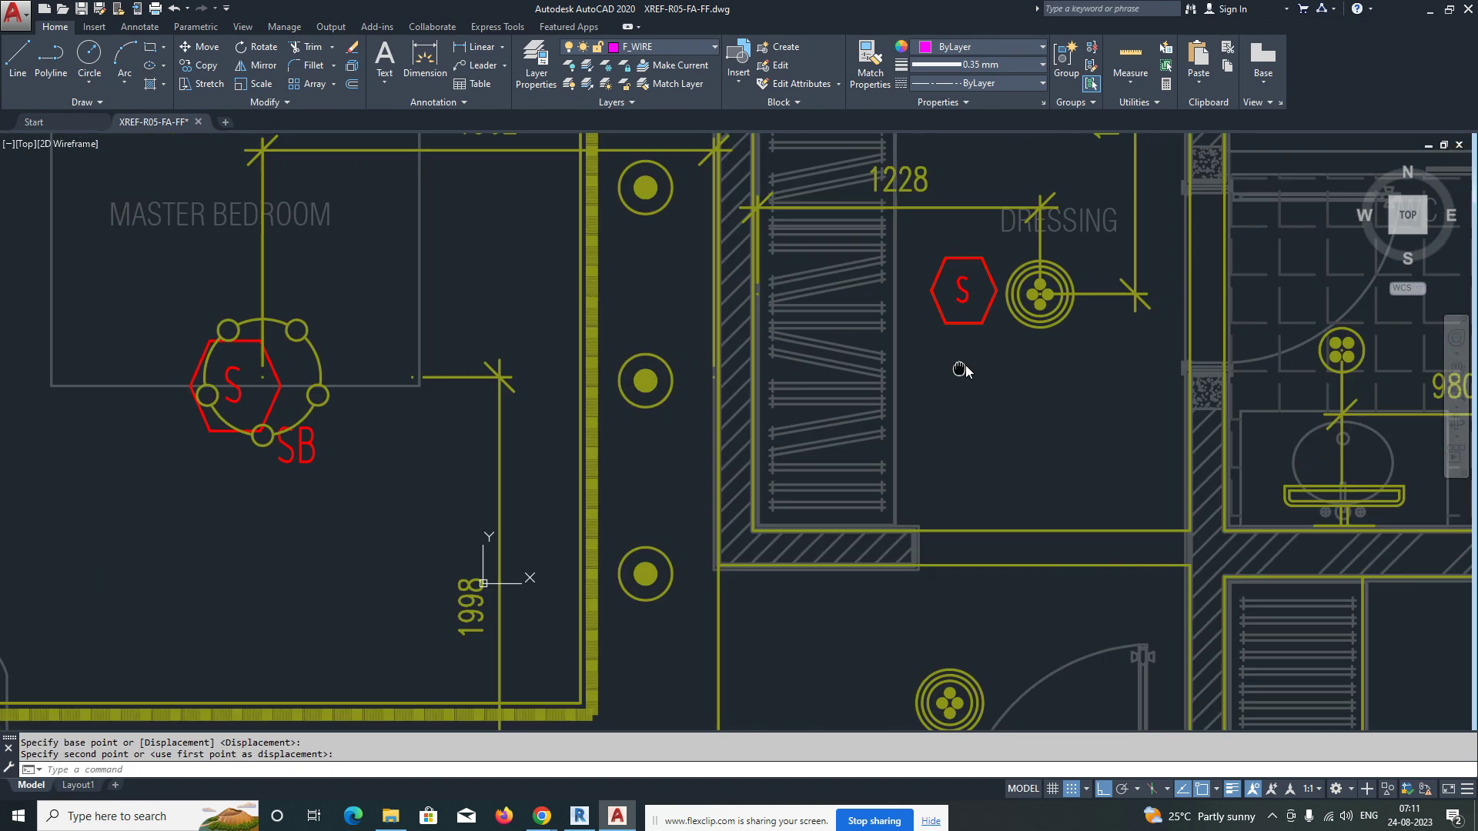
Step: Move the SB-tagged smoke detector in the left-hand flat's master bedroom left, clear of the ring light fitting
middle_drag(387, 450, 537, 443)
key(Return)
click(533, 485)
click(441, 510)
scroll(496, 480, down, 4)
Step: Examine the detector positions against the lighting layout in the diagonal wing and the flats of the eastern block
middle_drag(498, 479, 513, 388)
scroll(509, 358, down, 4)
scroll(570, 358, up, 3)
middle_drag(651, 493, 531, 370)
scroll(531, 427, up, 4)
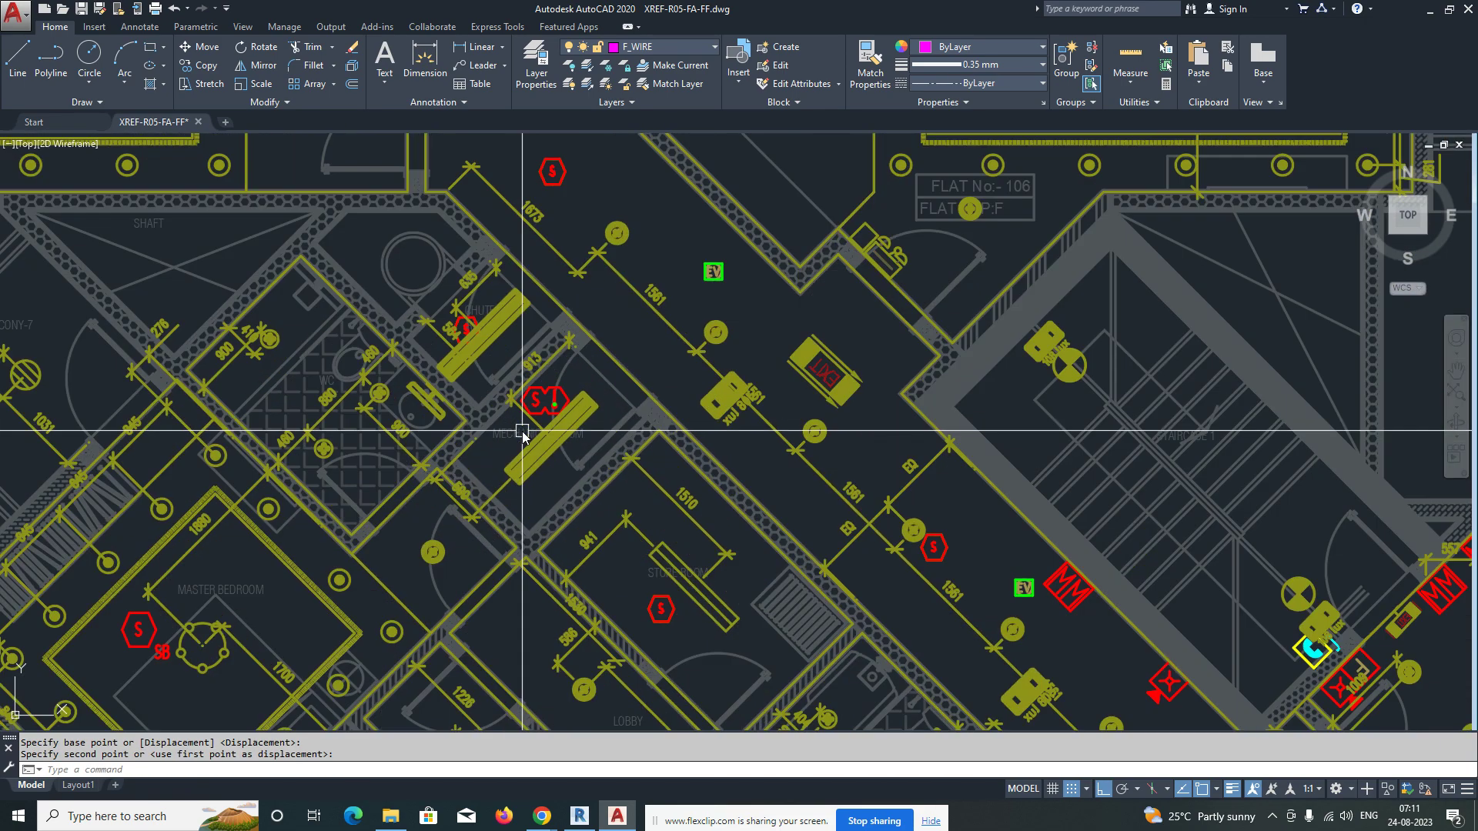
scroll(570, 399, down, 4)
scroll(440, 494, up, 1)
scroll(508, 485, down, 2)
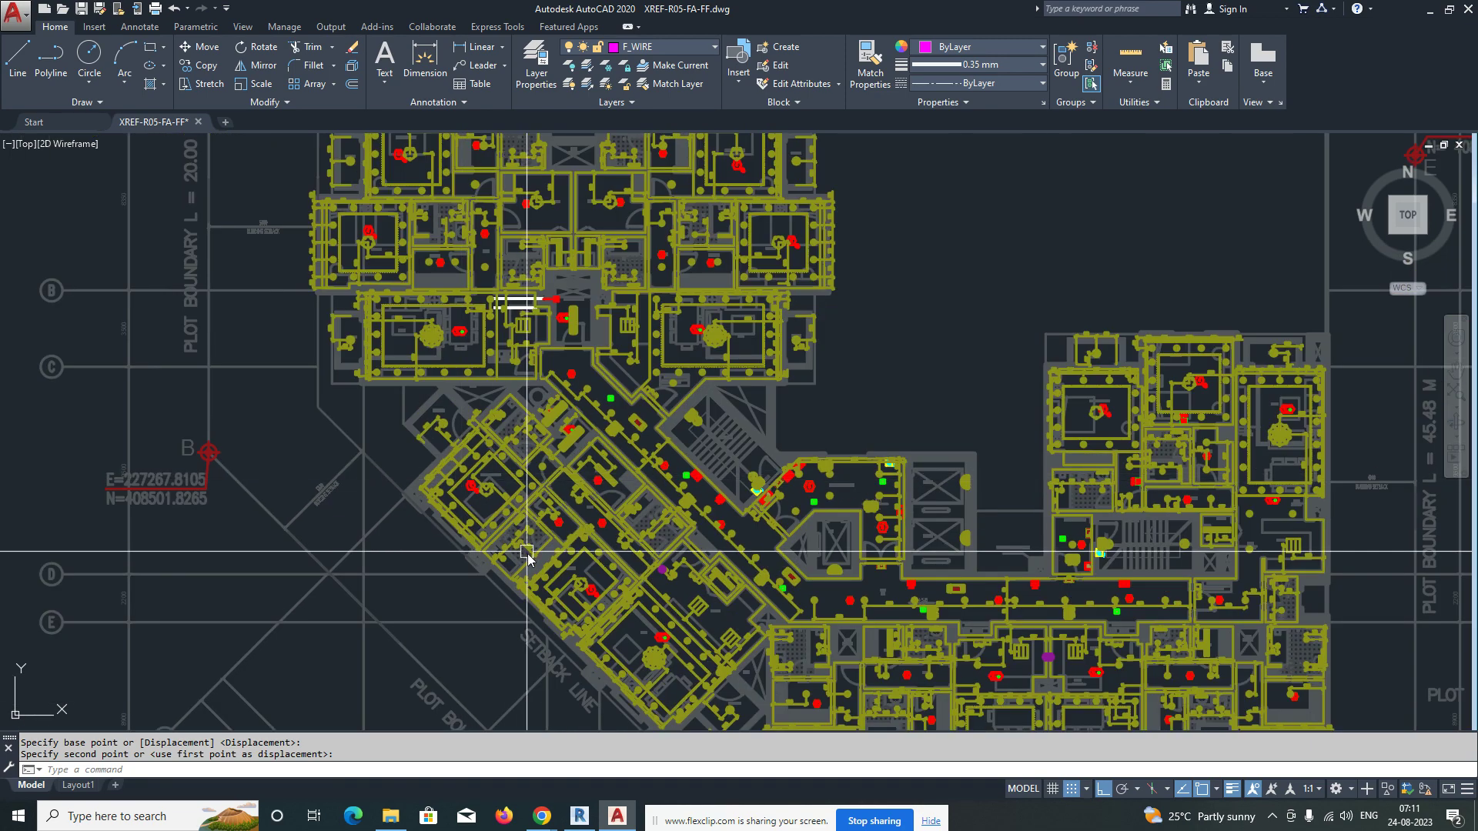
scroll(607, 570, up, 3)
middle_drag(607, 572, 493, 477)
scroll(493, 477, down, 4)
middle_drag(722, 548, 526, 394)
middle_drag(909, 430, 742, 413)
middle_drag(840, 501, 785, 418)
middle_drag(538, 436, 408, 543)
middle_drag(786, 504, 675, 602)
middle_drag(800, 396, 688, 597)
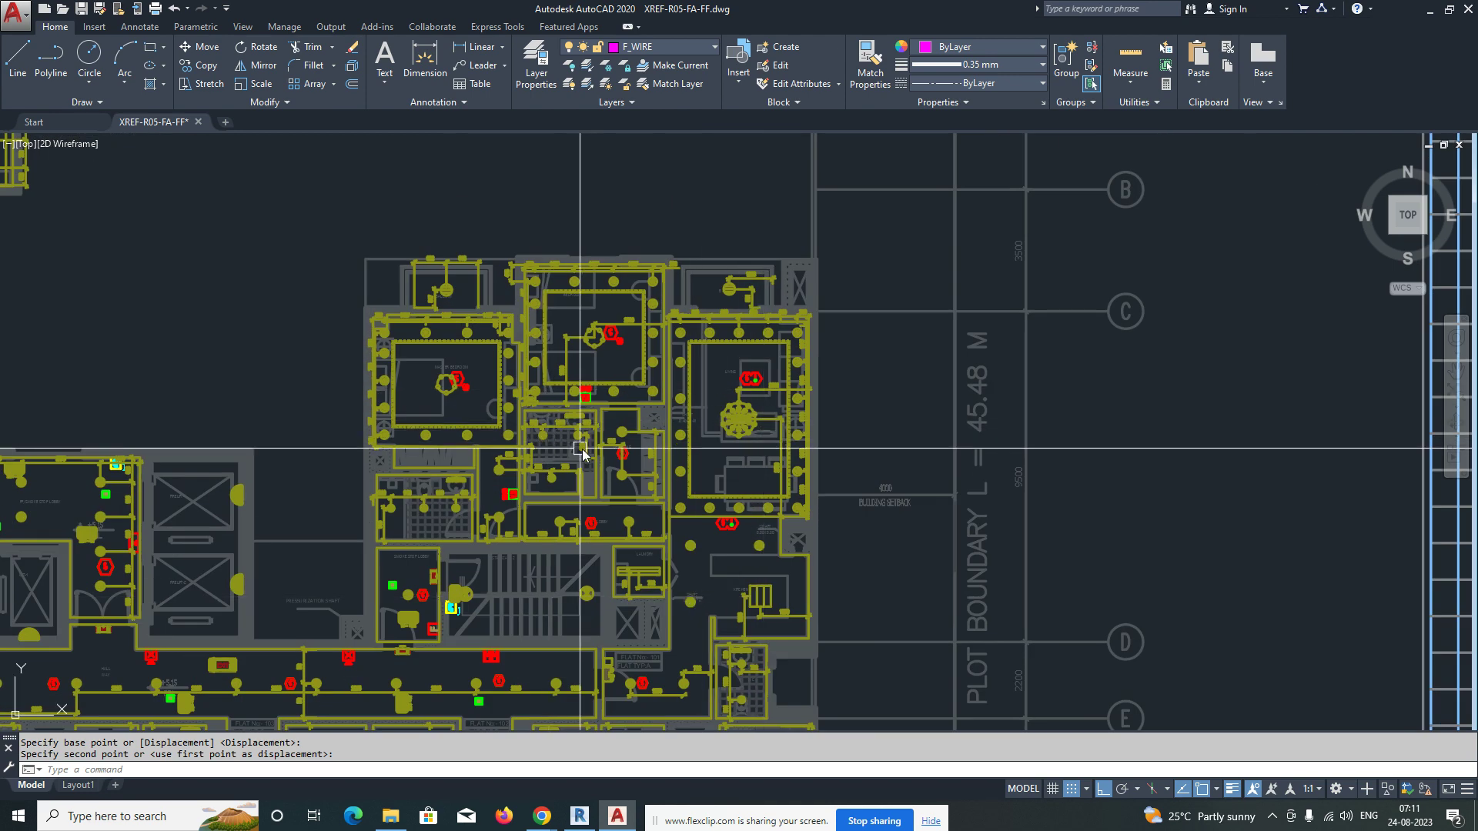
scroll(567, 450, up, 8)
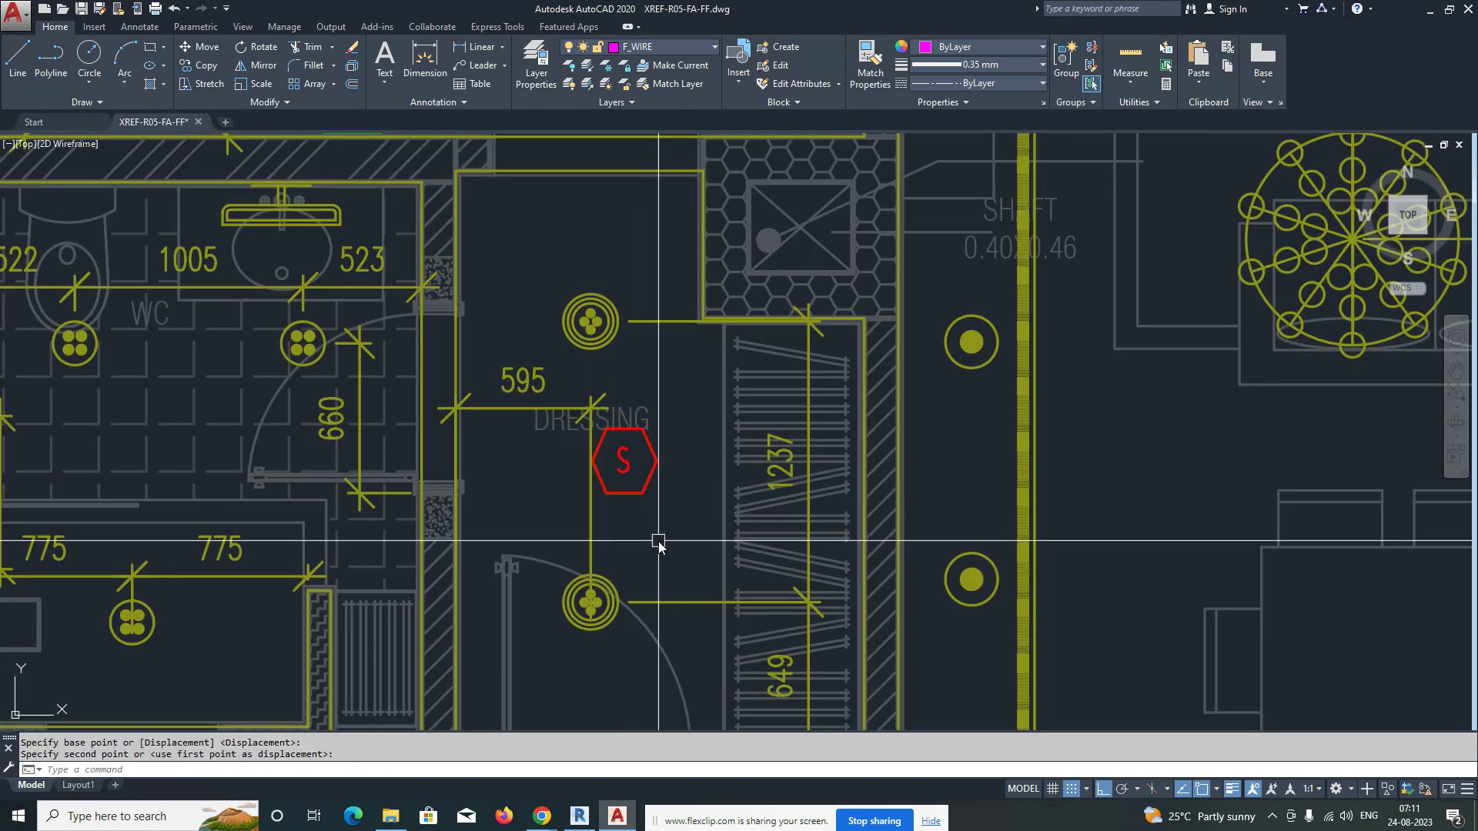
scroll(667, 543, down, 3)
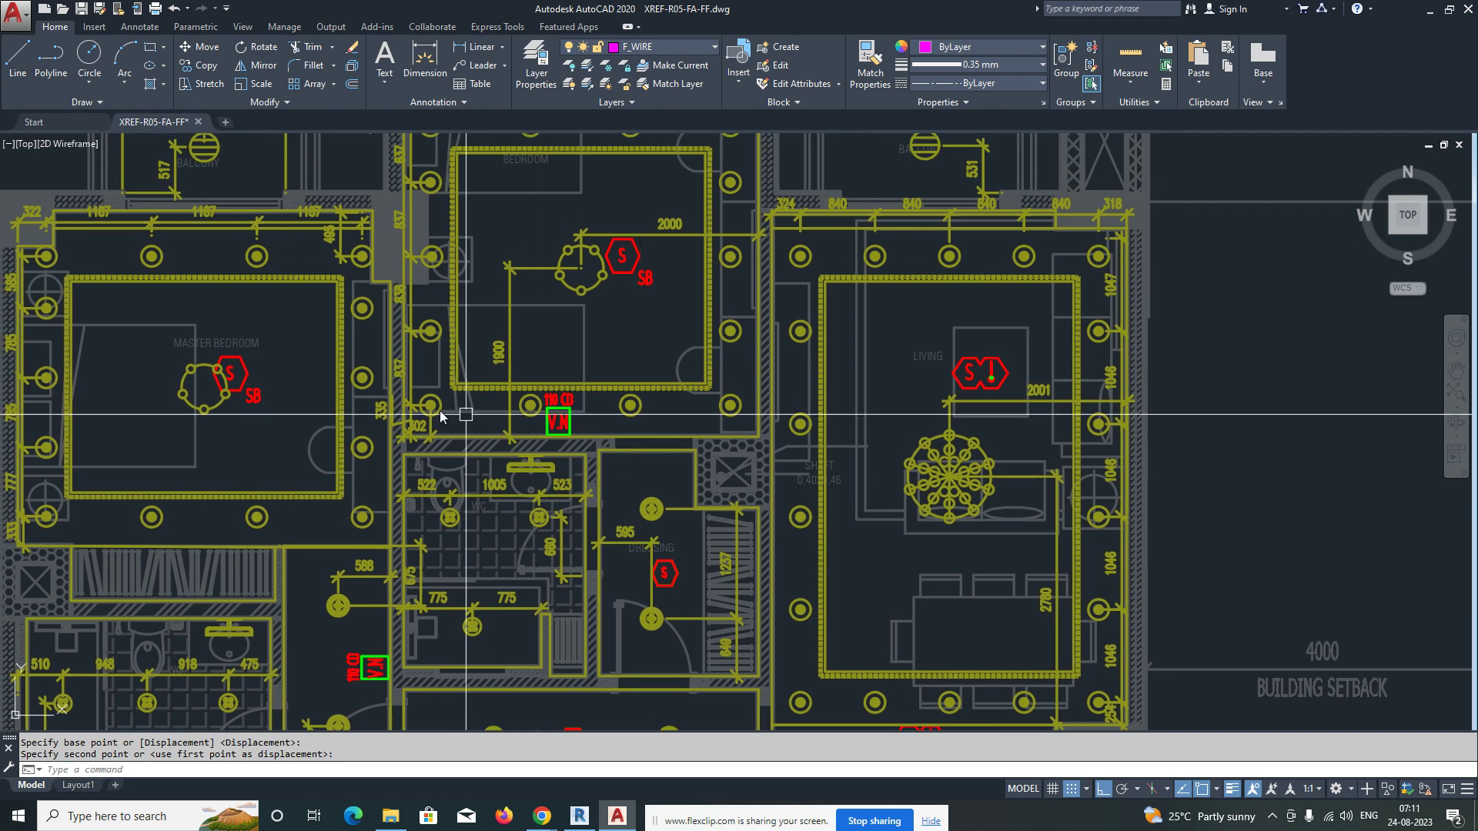
Step: Move the SB-tagged smoke detector in the eastern block's master bedroom right, clear of the ring light fitting
middle_drag(277, 364, 422, 436)
scroll(421, 438, up, 4)
key(Escape)
text(m)
click(389, 442)
click(334, 512)
key(space)
click(426, 465)
key(F8)
click(486, 500)
scroll(645, 462, down, 6)
Step: Detach the XREF-R05-FF-LTG lighting reference from the drawing
scroll(772, 409, down, 4)
scroll(366, 322, up, 8)
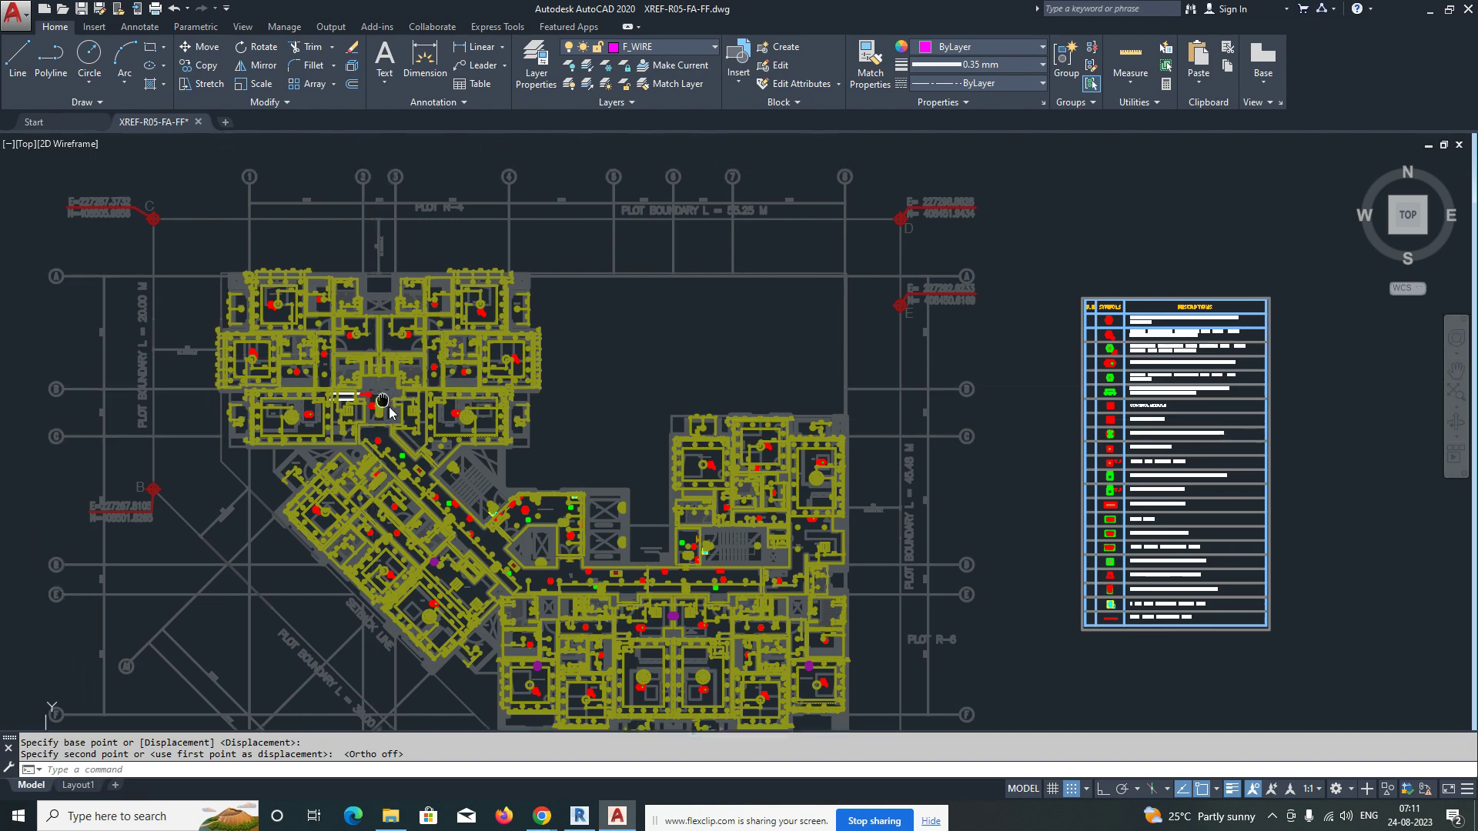
middle_drag(264, 346, 449, 431)
scroll(449, 431, down, 6)
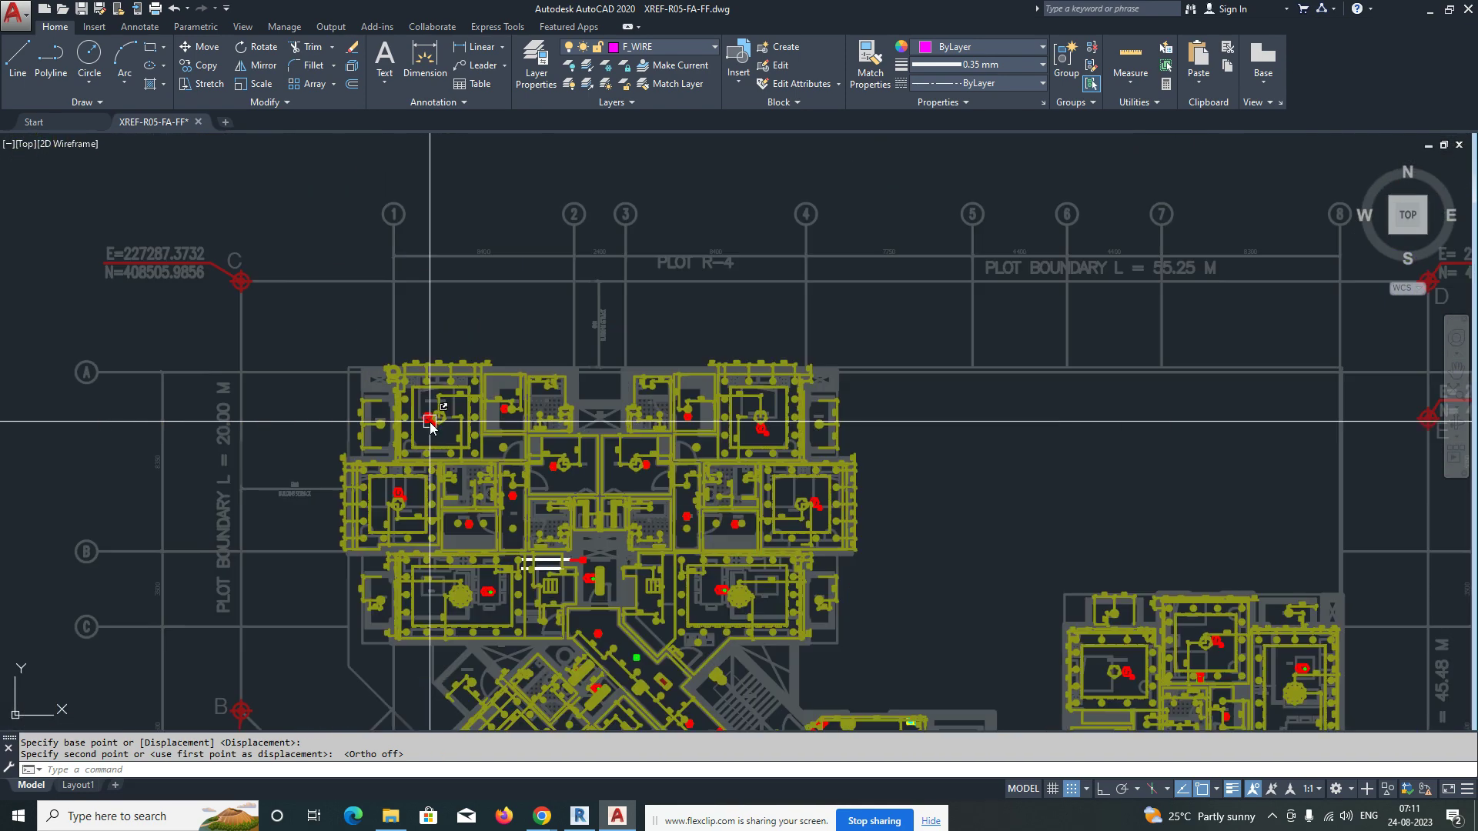
scroll(478, 372, up, 7)
text(XR)
key(Return)
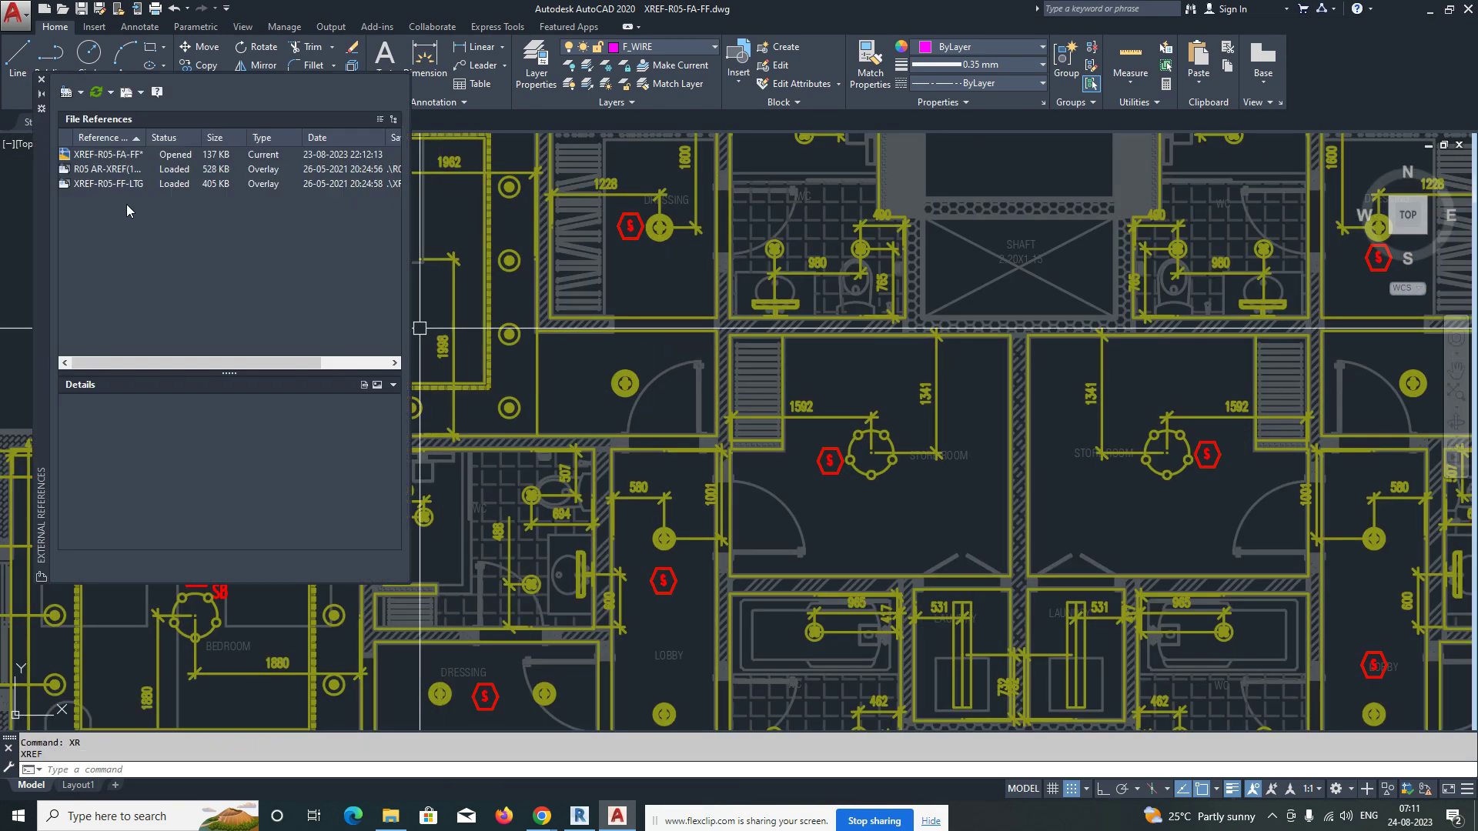
right_click(116, 187)
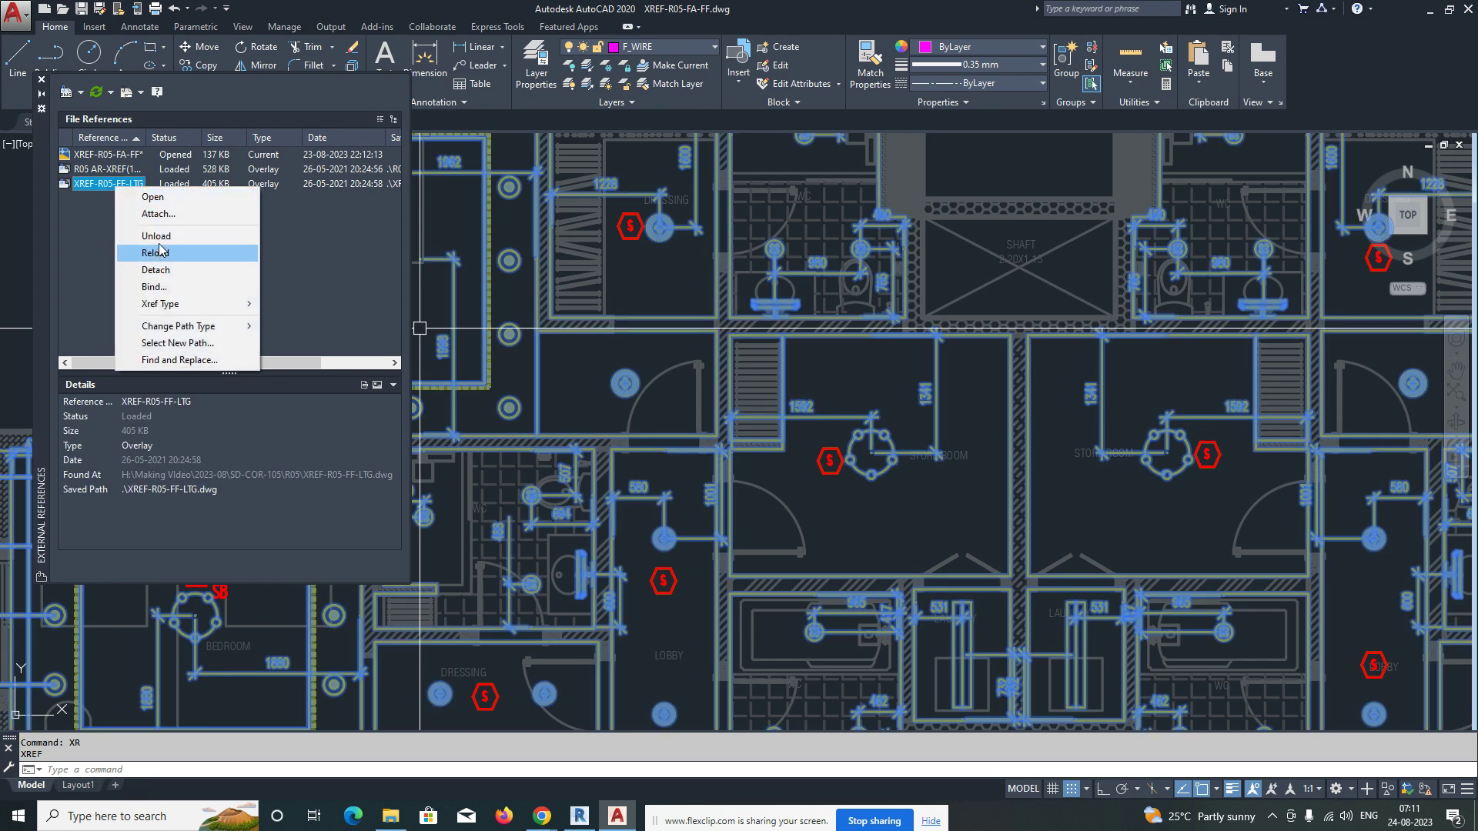
click(156, 269)
click(42, 79)
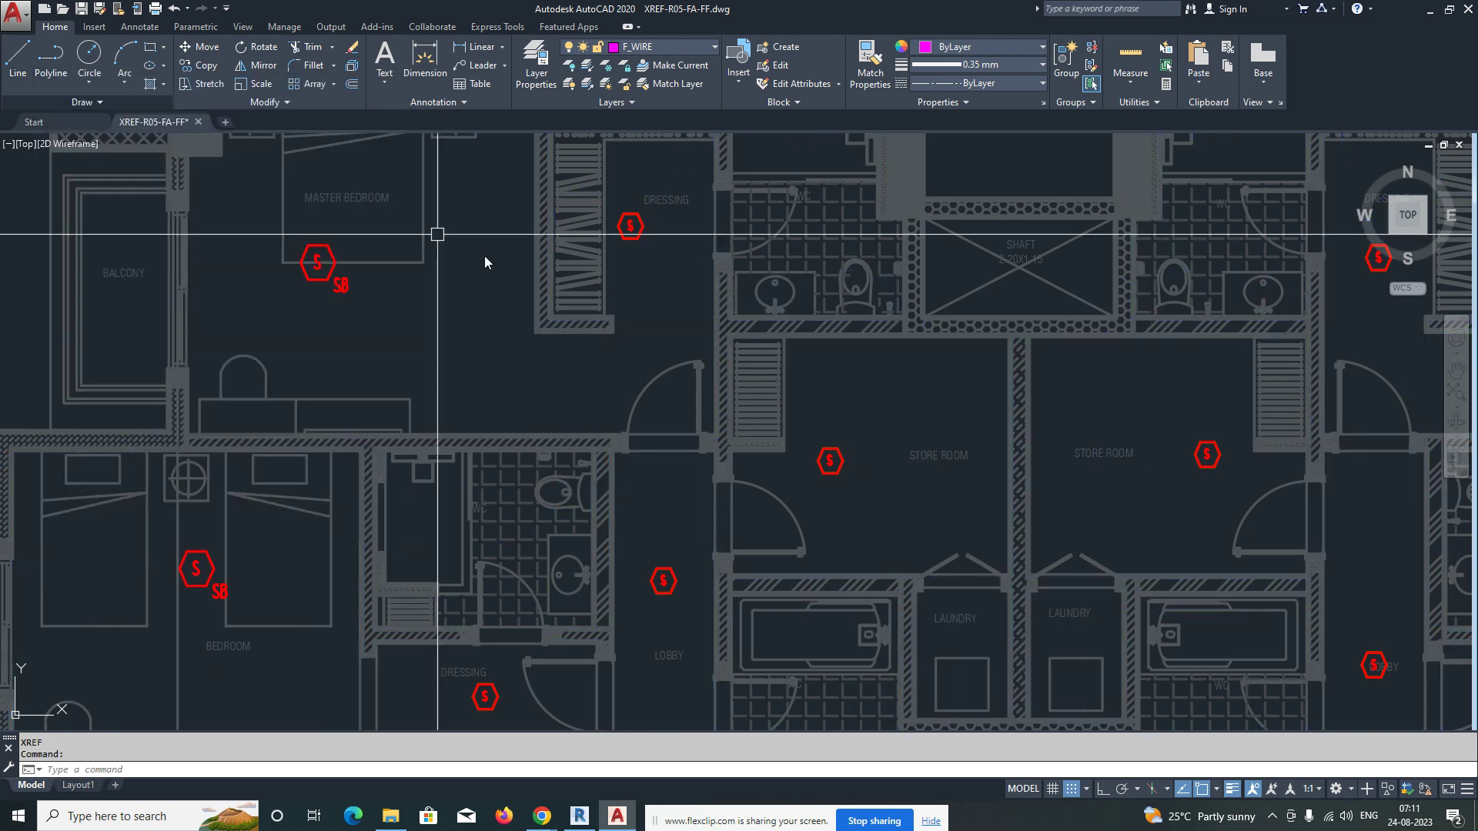
Step: Examine the fire alarm riser location in the electrical room and the overall device layout
scroll(736, 422, down, 5)
scroll(805, 505, up, 7)
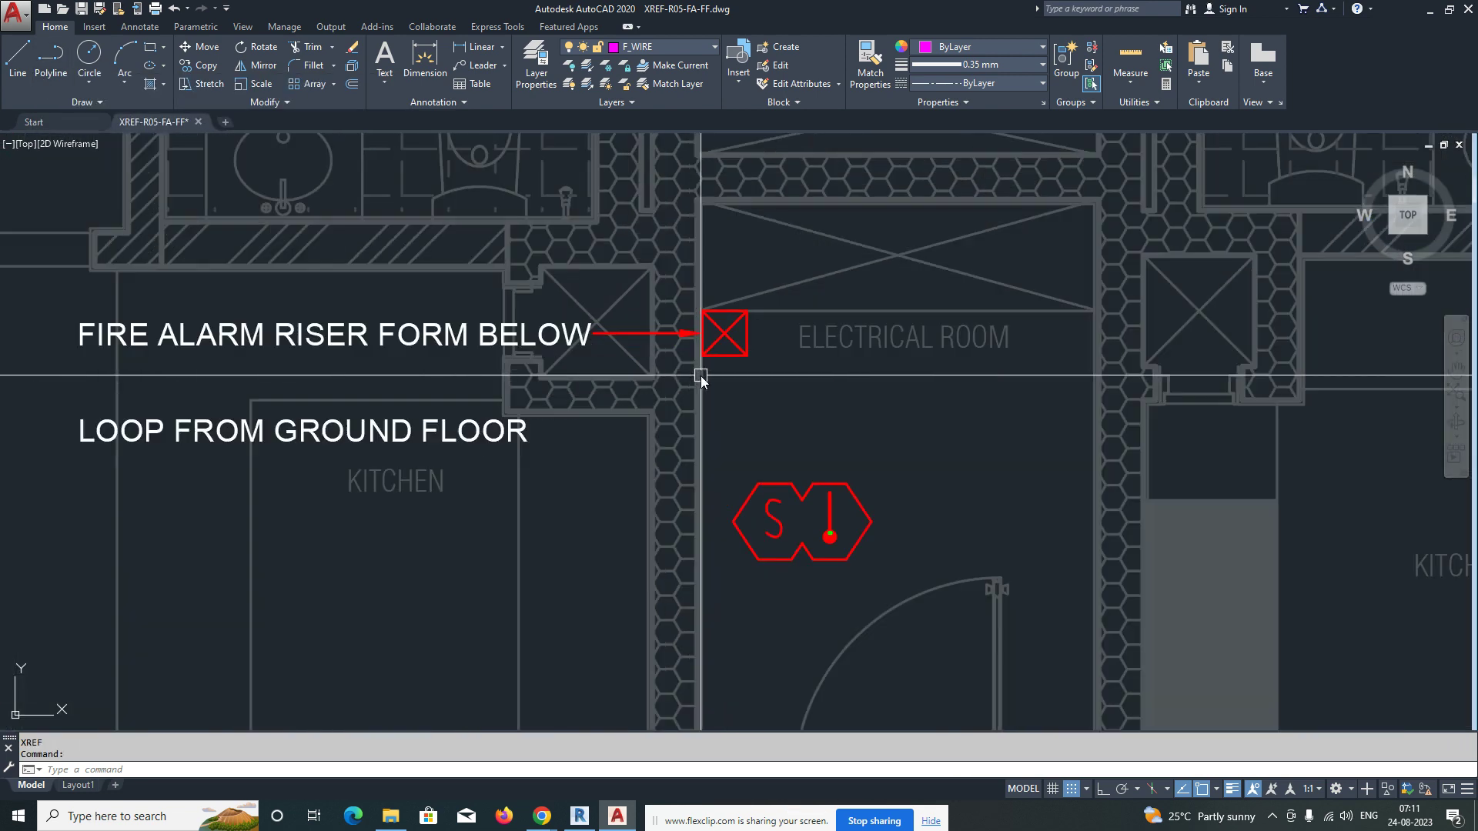
scroll(666, 404, down, 1)
scroll(667, 404, down, 2)
scroll(570, 389, up, 6)
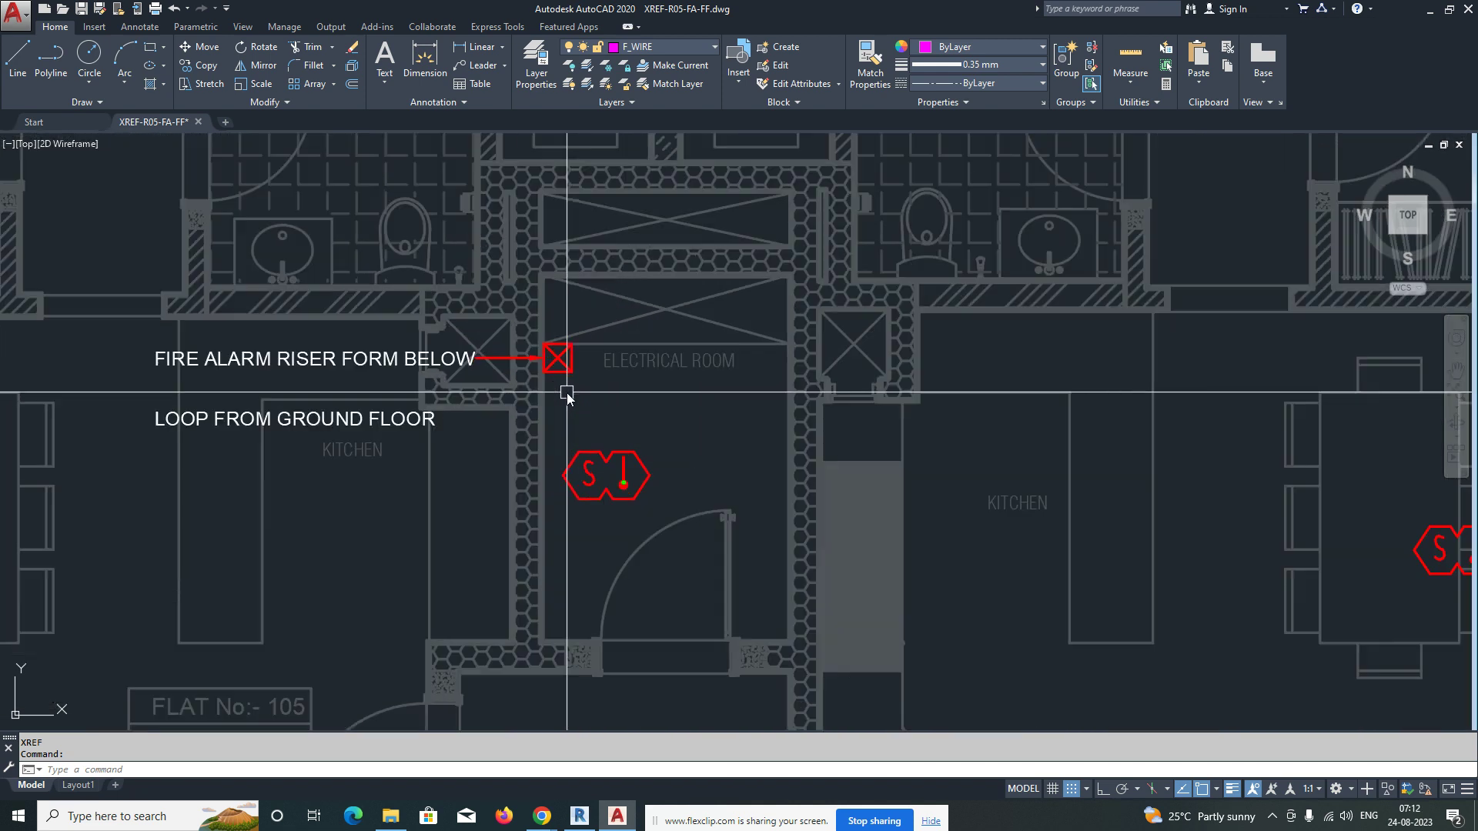
scroll(853, 481, down, 5)
middle_drag(851, 495, 800, 419)
scroll(616, 431, down, 12)
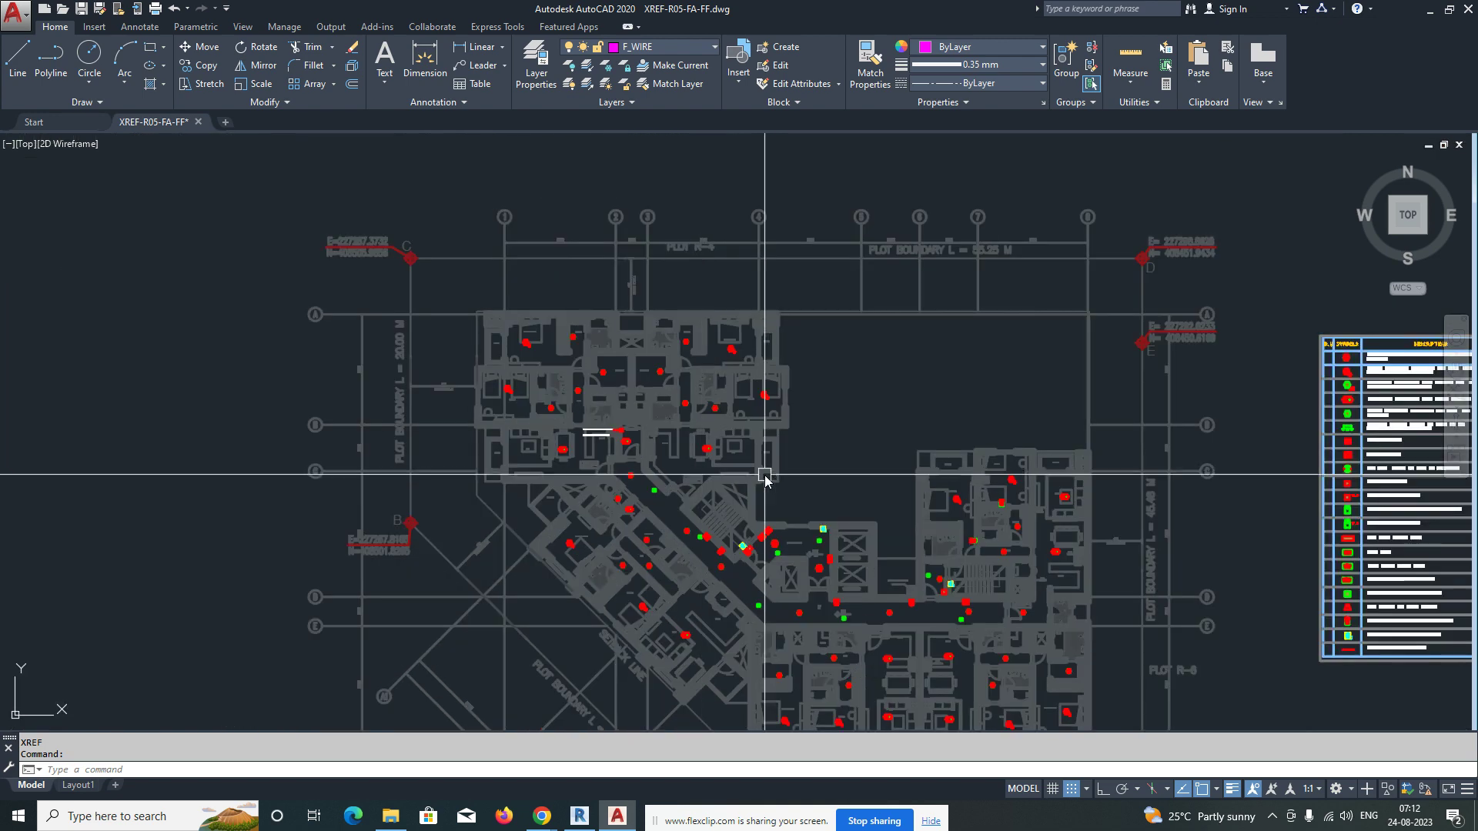
Step: Copy the FACP symbol from the legend into the electrical room beside the fire alarm riser
scroll(1355, 558, up, 10)
middle_drag(1319, 518, 866, 526)
key(Escape)
text(co)
key(space)
click(728, 349)
key(space)
click(727, 348)
scroll(1009, 485, down, 6)
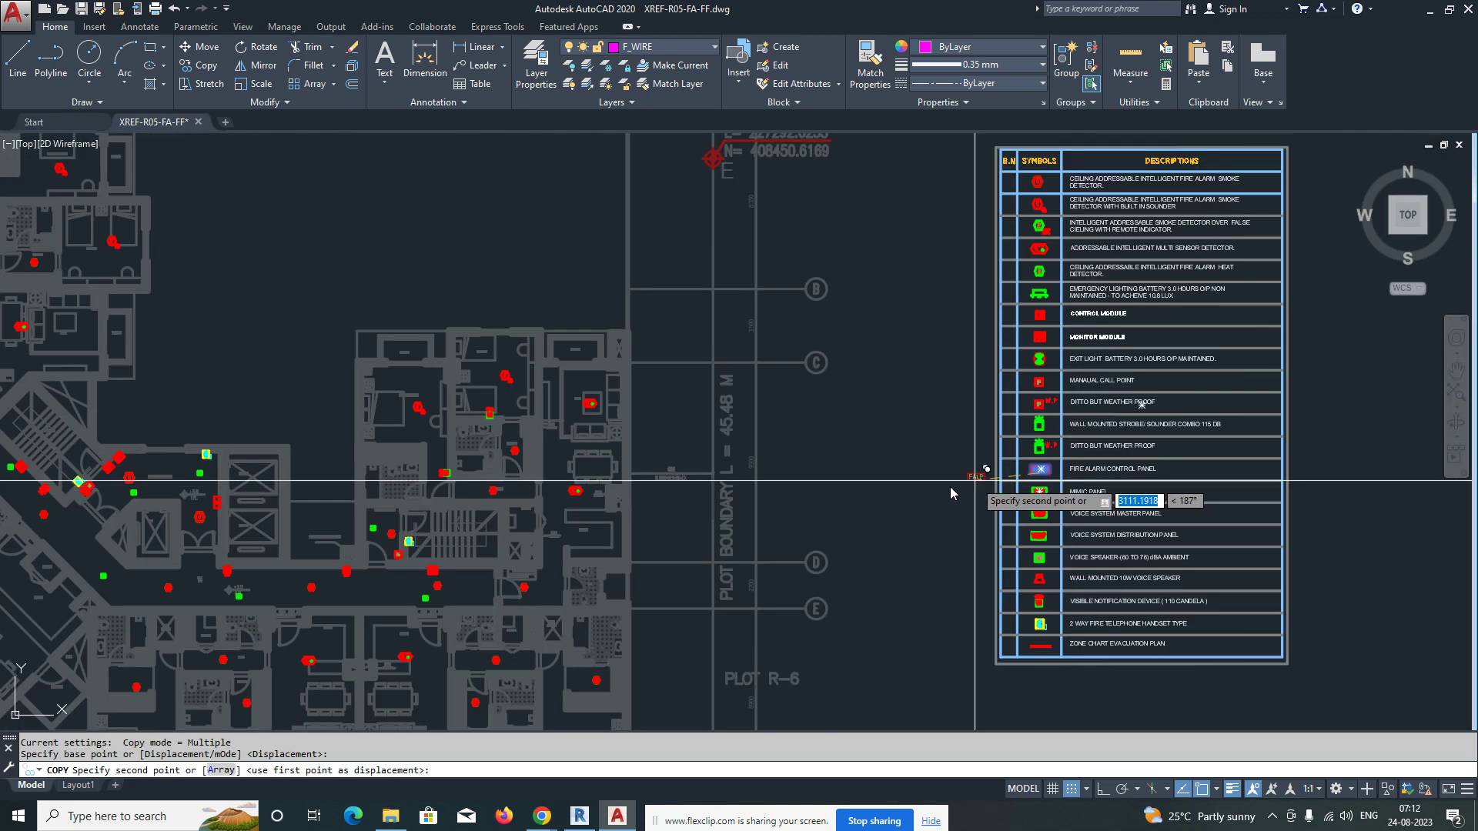
scroll(407, 439, up, 10)
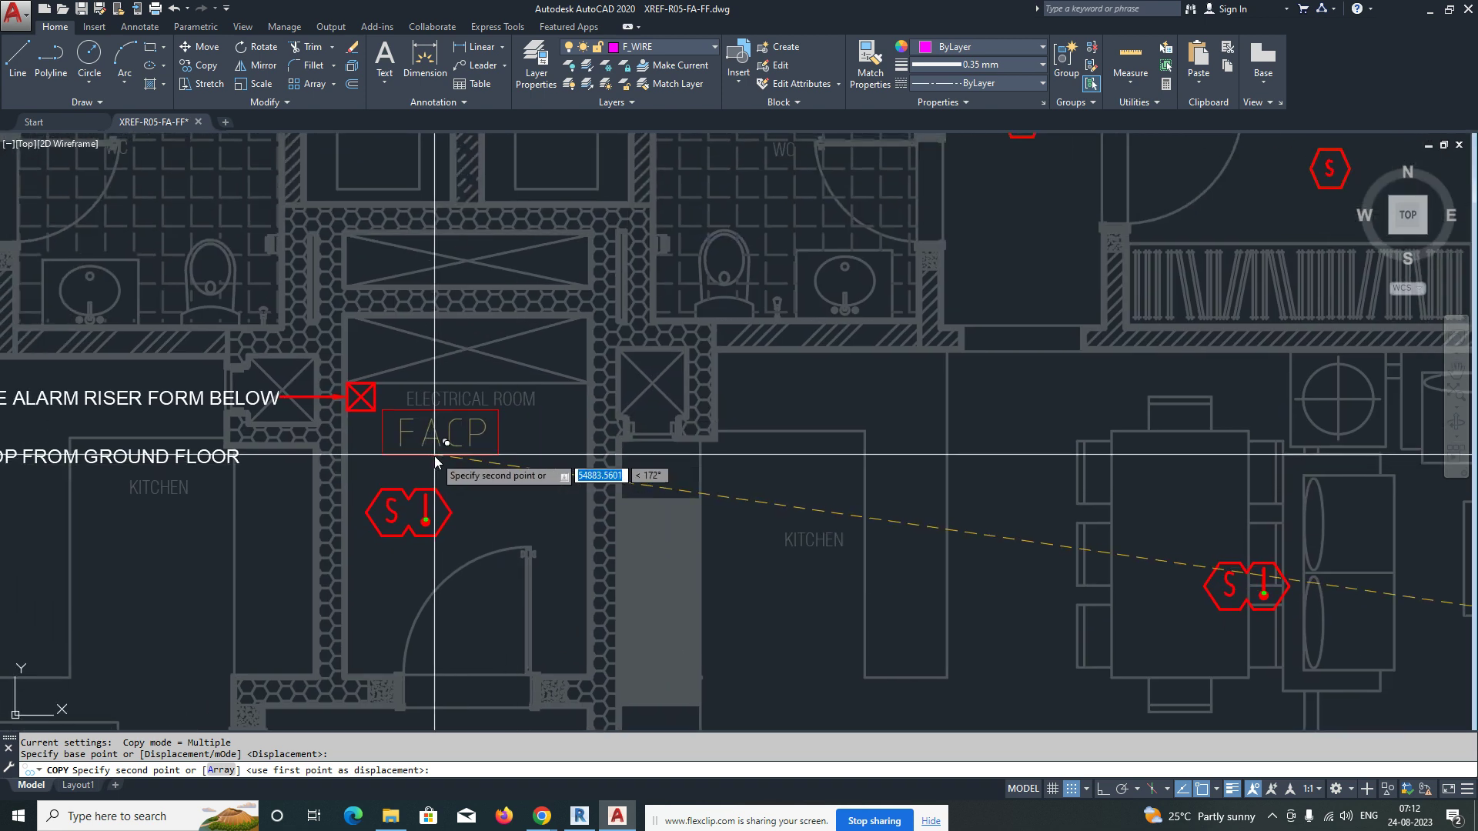
click(436, 457)
key(Escape)
Step: Erase the copied FACP symbol from the electrical room
text(e)
key(space)
click(460, 457)
key(space)
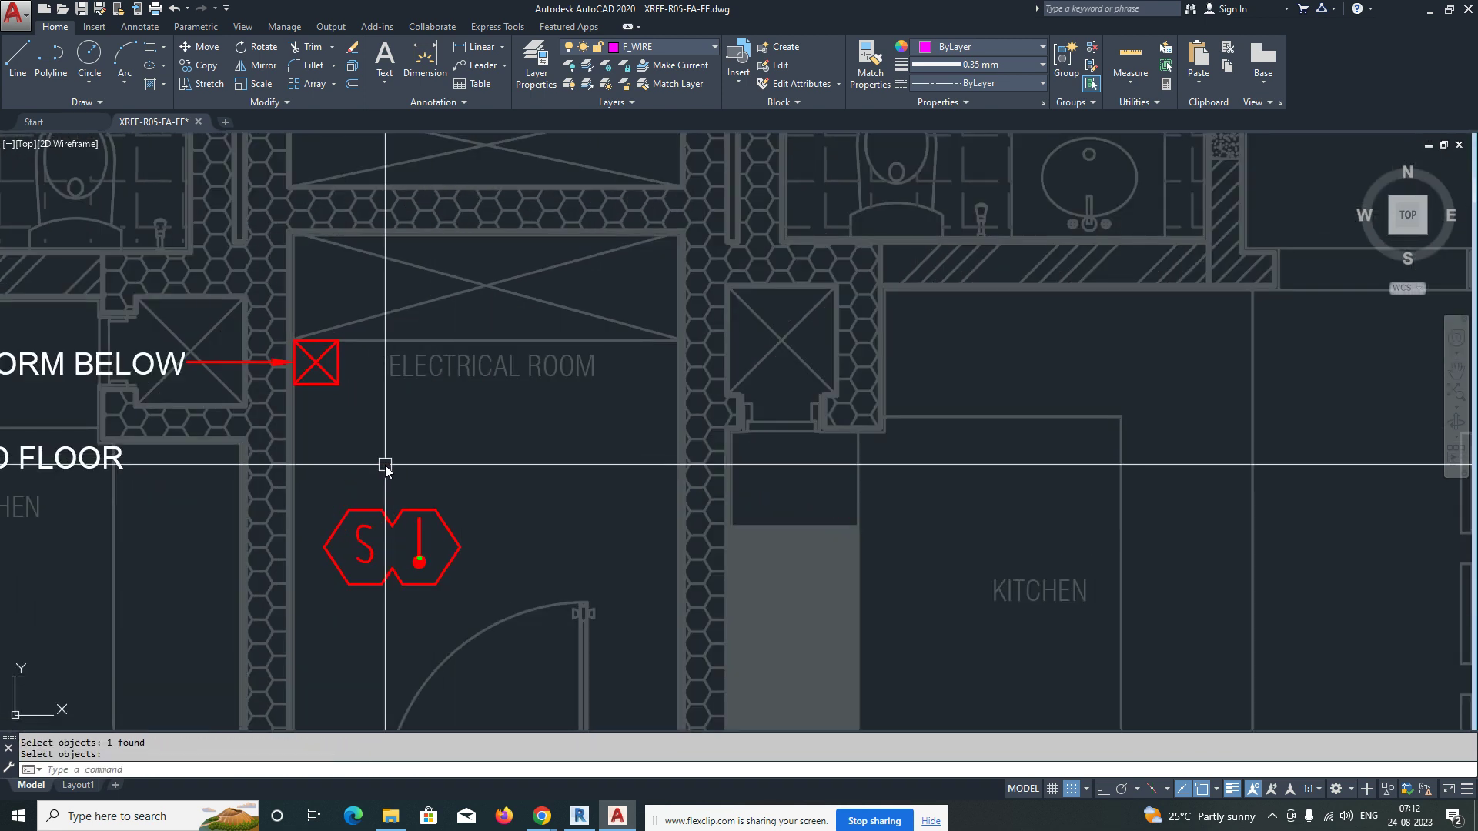
Step: Draw a small circle inside the electrical room's riser box, just above the riser arrow tip
middle_drag(385, 464, 645, 471)
scroll(579, 374, up, 4)
middle_drag(547, 418, 558, 375)
scroll(547, 415, down, 2)
key(Escape)
key(Escape)
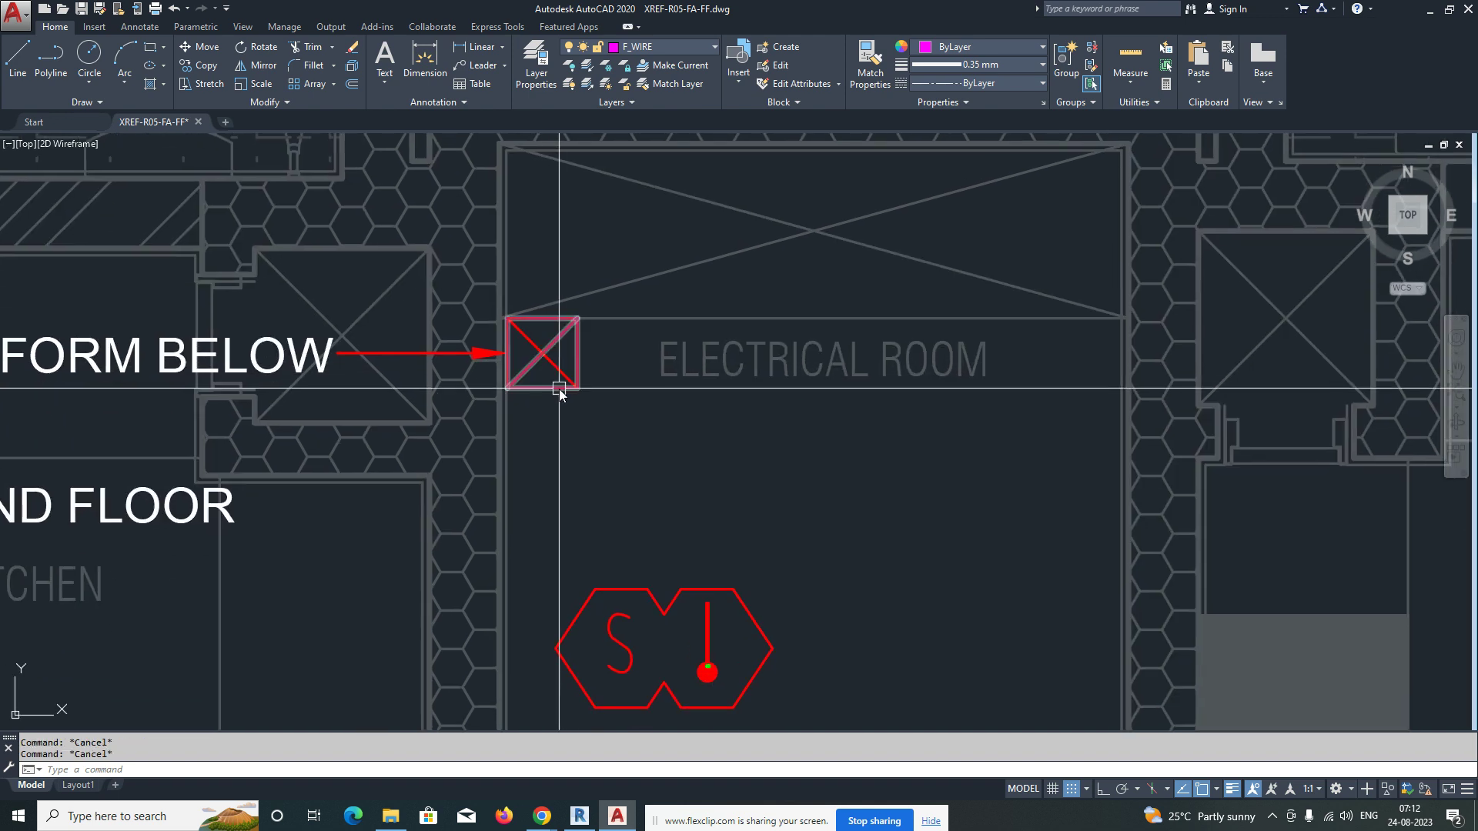
text(C)
key(Return)
scroll(506, 339, up, 4)
scroll(517, 344, up, 2)
click(518, 351)
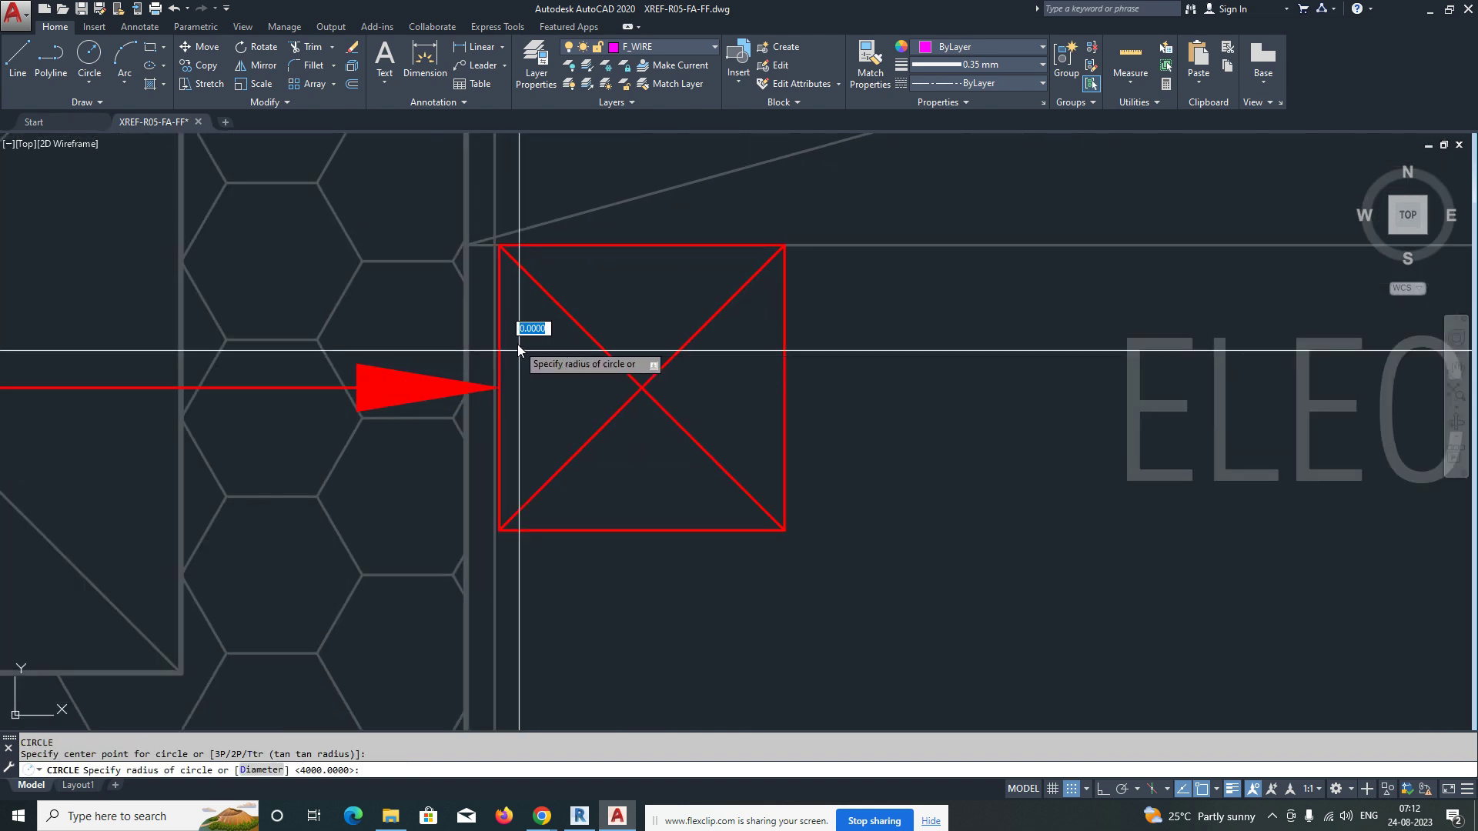
click(533, 351)
key(Escape)
key(Escape)
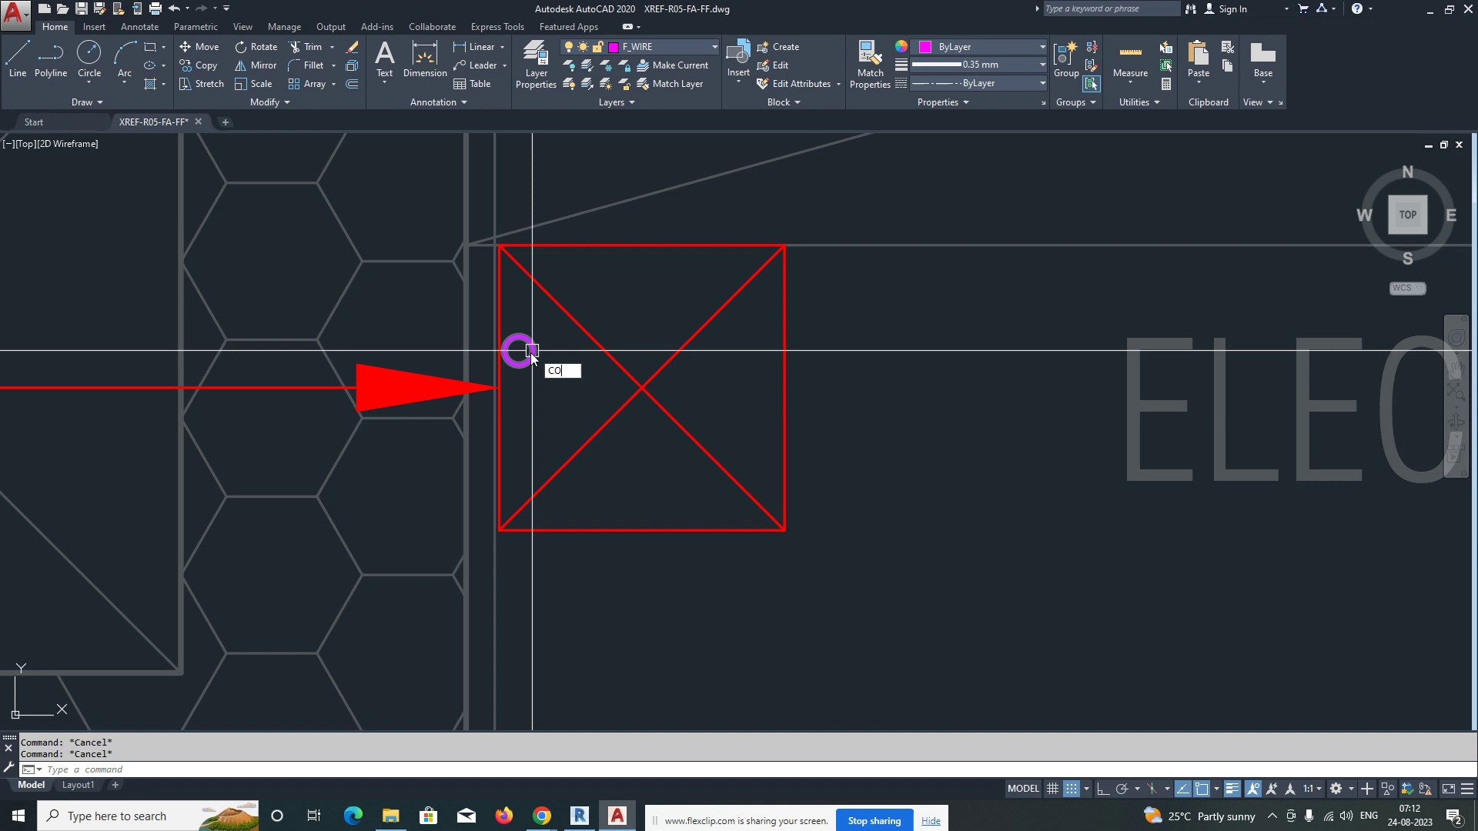
Step: Copy the small circle in the riser box 20 units straight down to form a second wire point
key(Return)
click(551, 372)
key(F8)
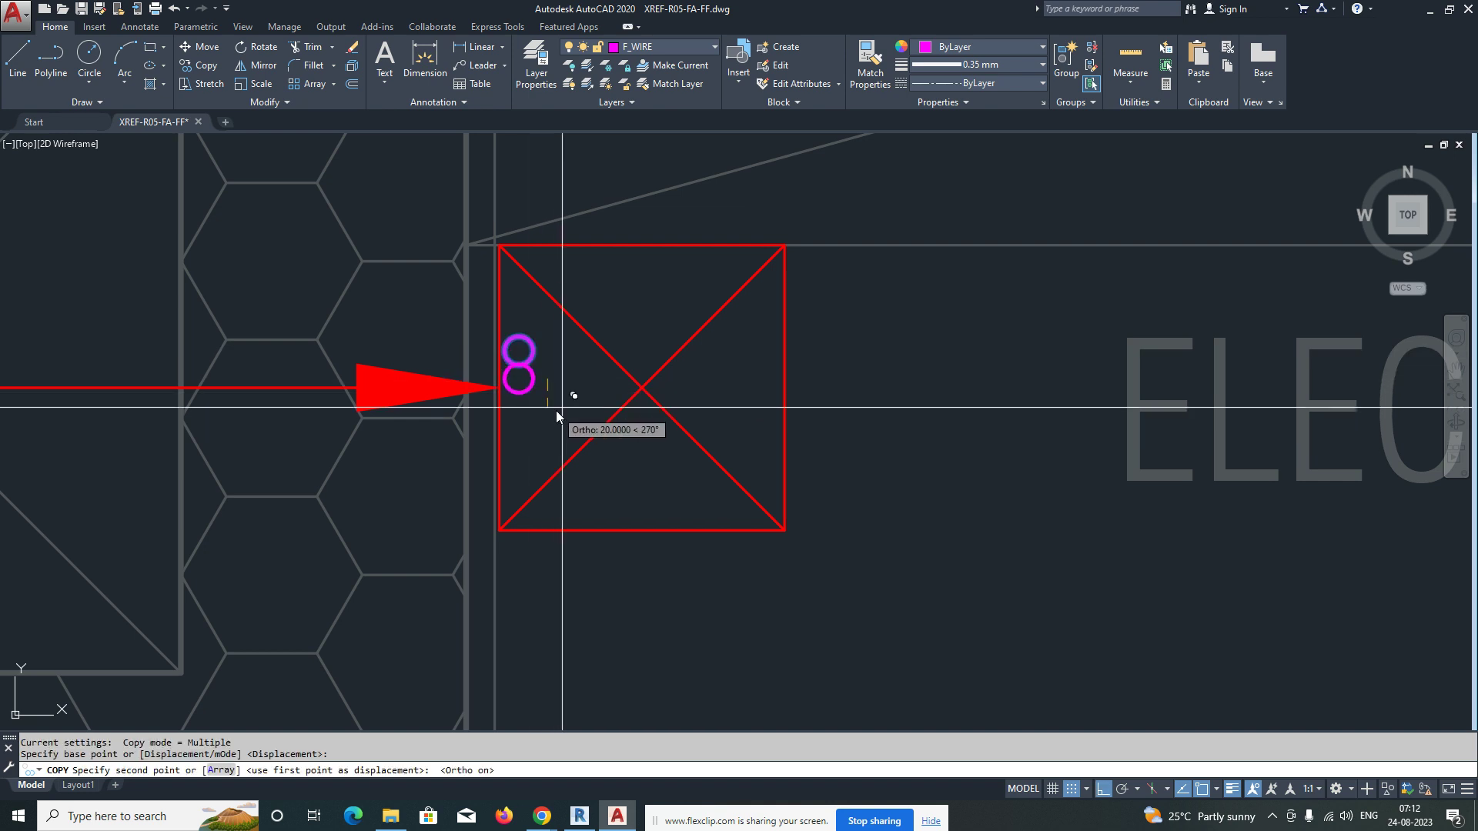
click(557, 421)
scroll(558, 420, down, 4)
key(Escape)
middle_drag(556, 427, 520, 345)
scroll(530, 360, down, 2)
middle_drag(589, 396, 614, 345)
scroll(628, 355, down, 1)
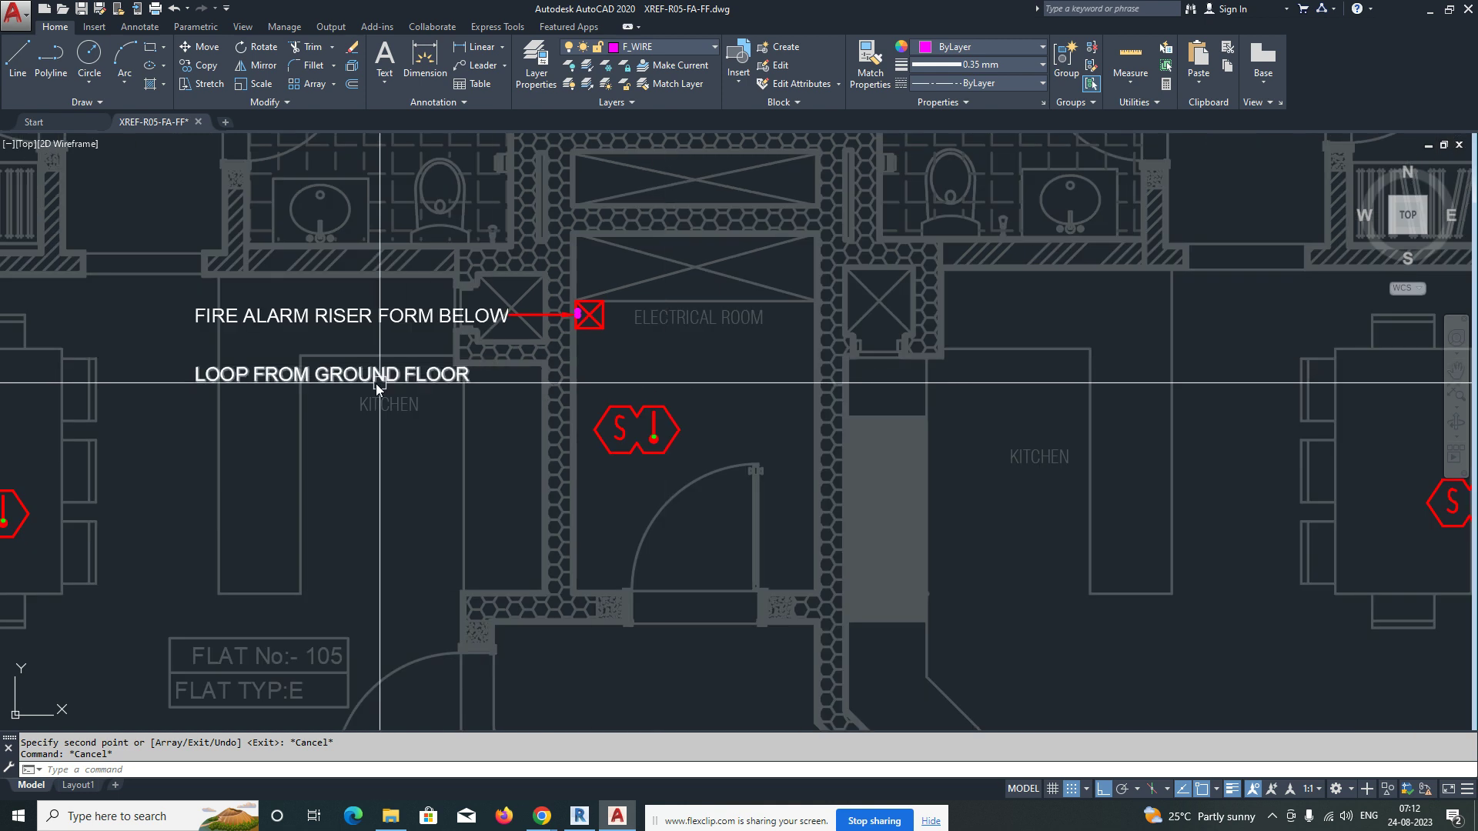
Step: Draw a horizontal wire polyline about 310 units long from the lower circle out through the riser box's right side
scroll(583, 332, up, 2)
scroll(583, 333, down, 8)
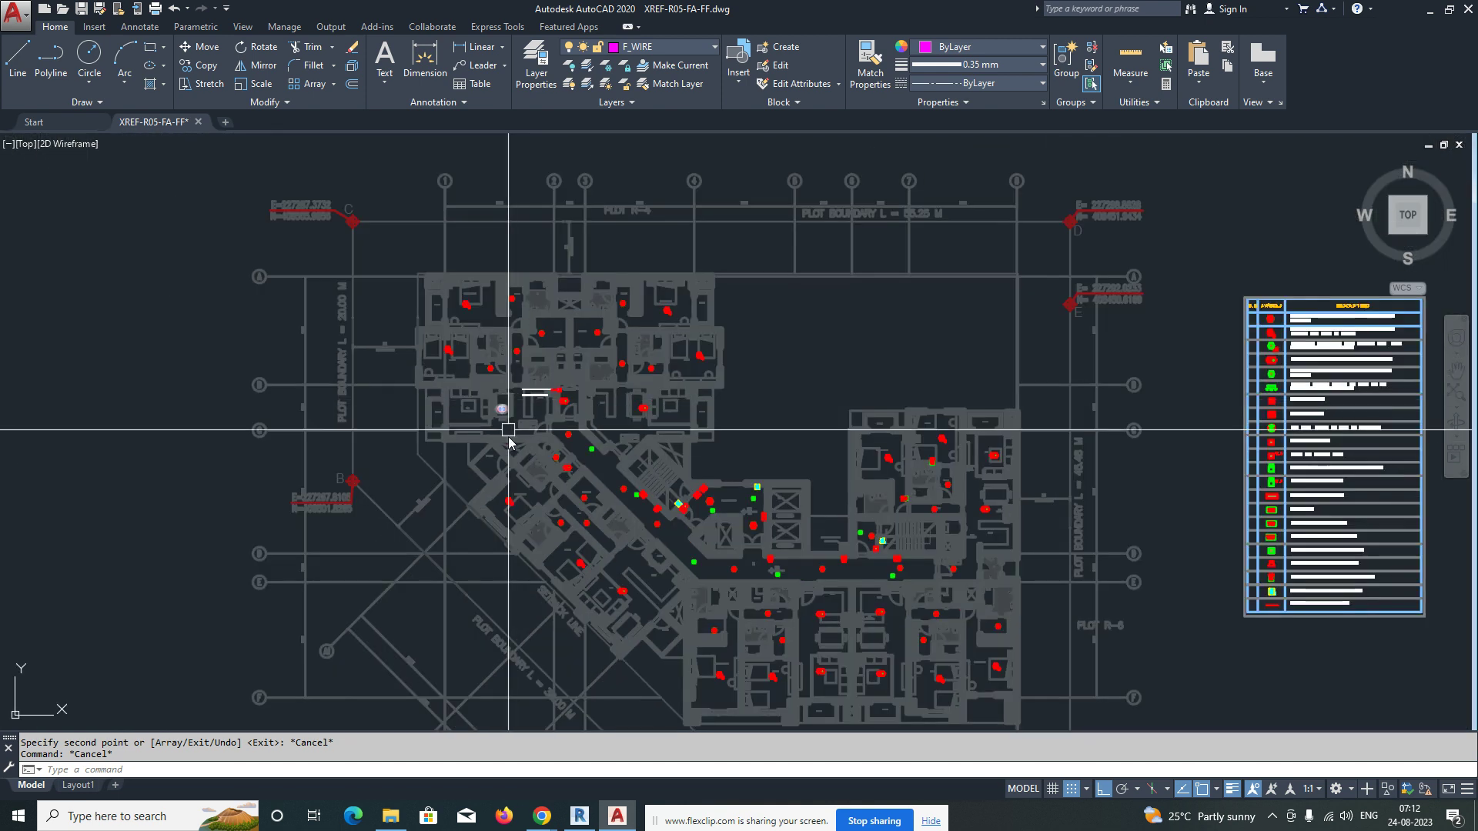
scroll(562, 413, up, 1)
scroll(567, 387, up, 5)
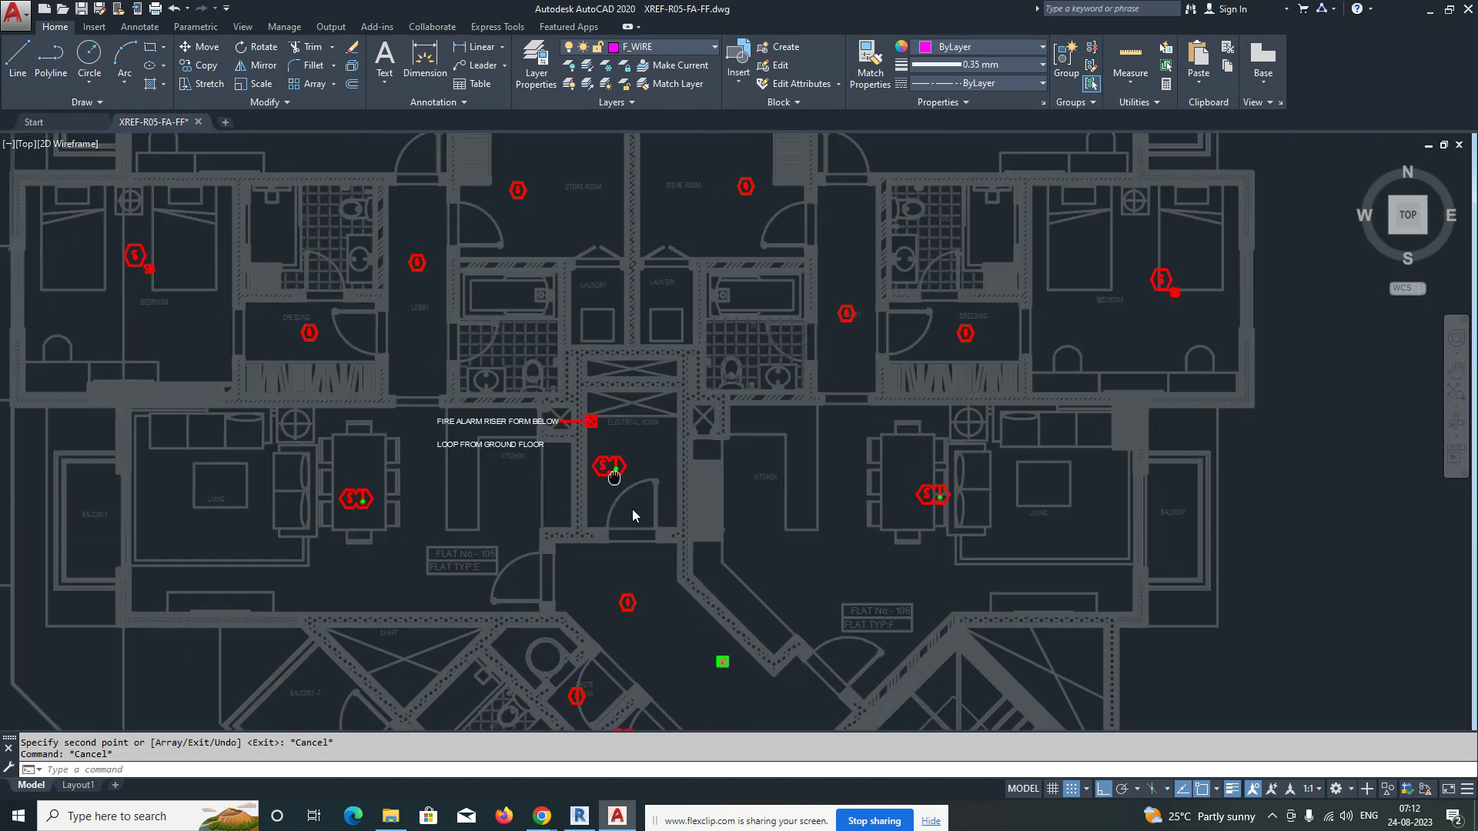
scroll(488, 372, down, 3)
scroll(423, 231, up, 1)
scroll(593, 343, up, 5)
text(pl)
key(Return)
scroll(586, 319, up, 6)
click(553, 259)
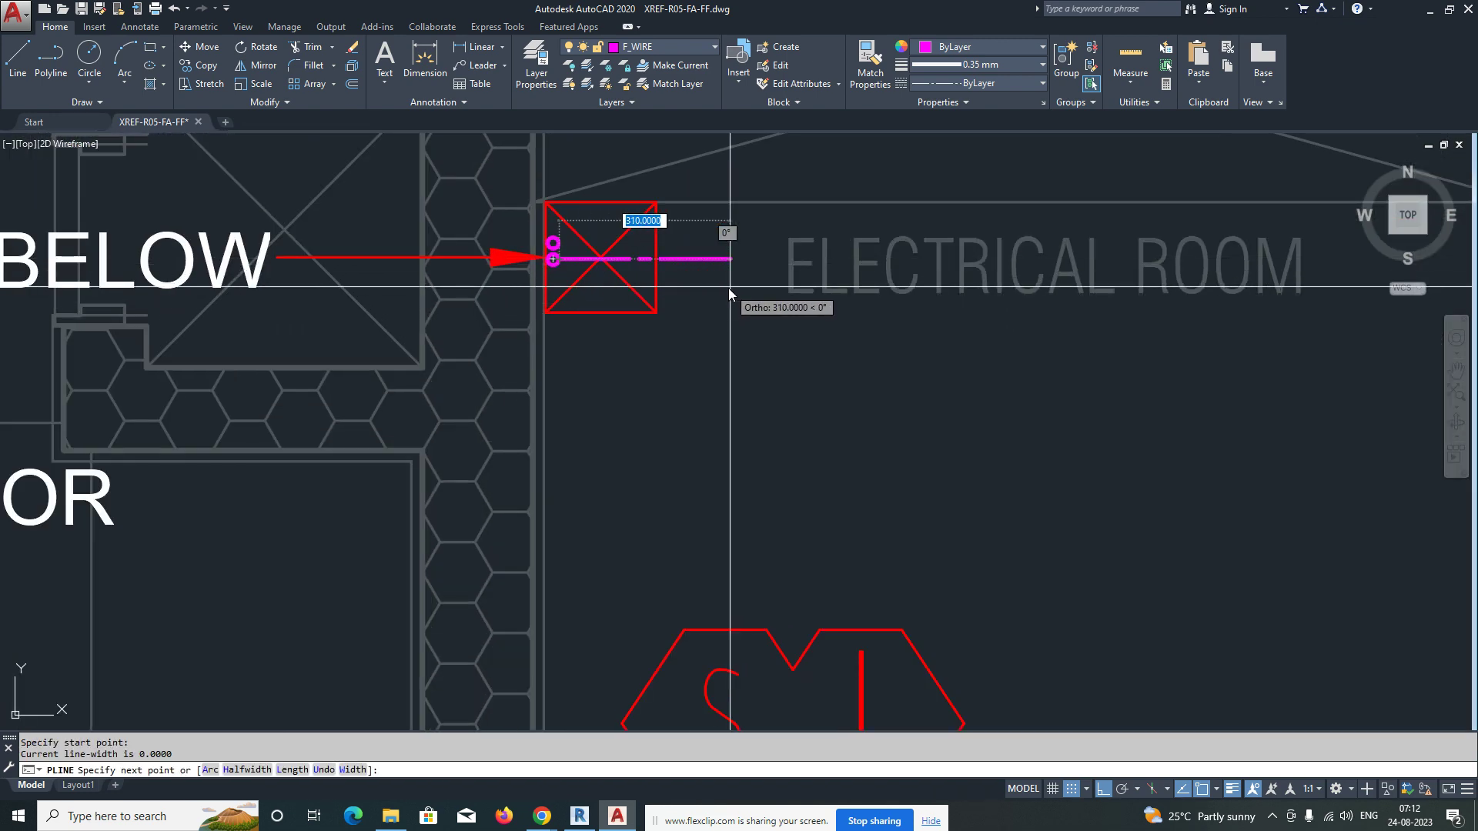
middle_drag(730, 287, 643, 270)
click(644, 270)
middle_drag(638, 411, 627, 367)
key(Escape)
Step: Draw a vertical wire polyline from the top notch of the electrical room's multi-sensor detector up towards the riser wire
key(Return)
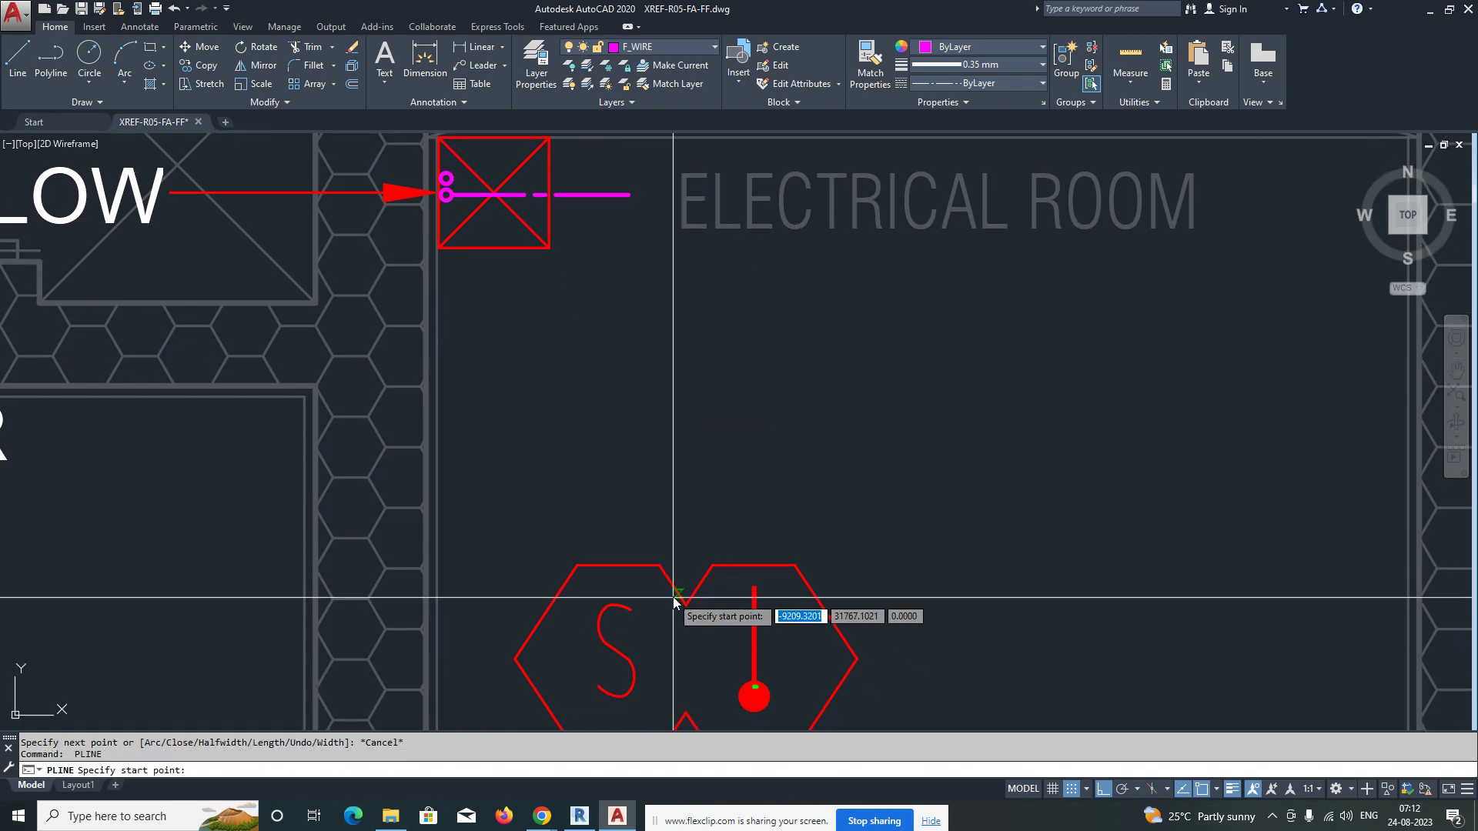
click(684, 600)
middle_drag(650, 264, 634, 400)
click(634, 400)
key(Escape)
text(f)
key(Return)
click(598, 336)
text(R)
key(Return)
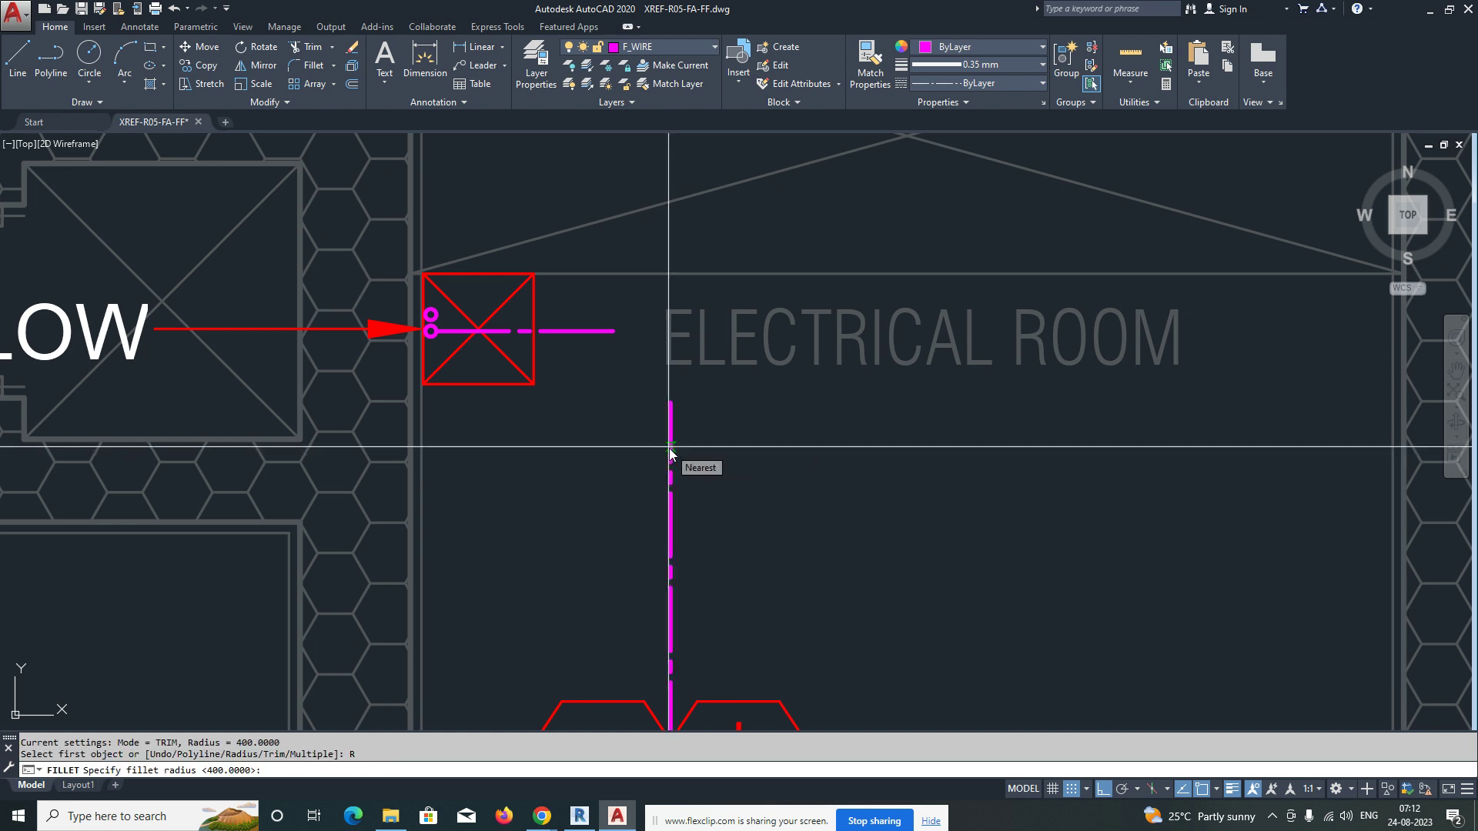
text(10)
key(Return)
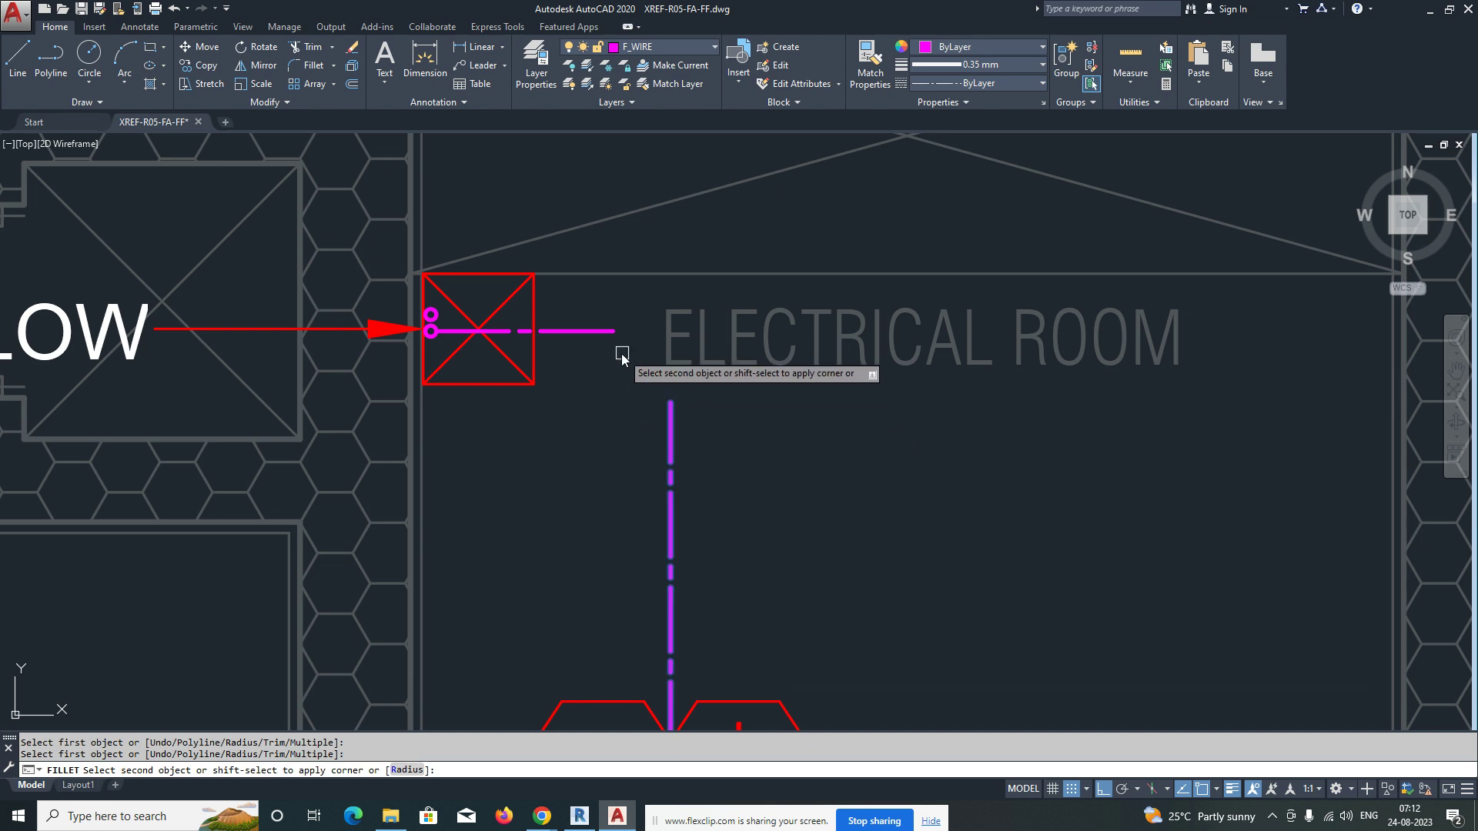
key(Escape)
Step: Fillet the horizontal riser wire and the vertical detector wire in the electrical room with a radius of 75
key(Return)
text(R)
key(Return)
text(50)
key(Return)
click(653, 334)
click(672, 431)
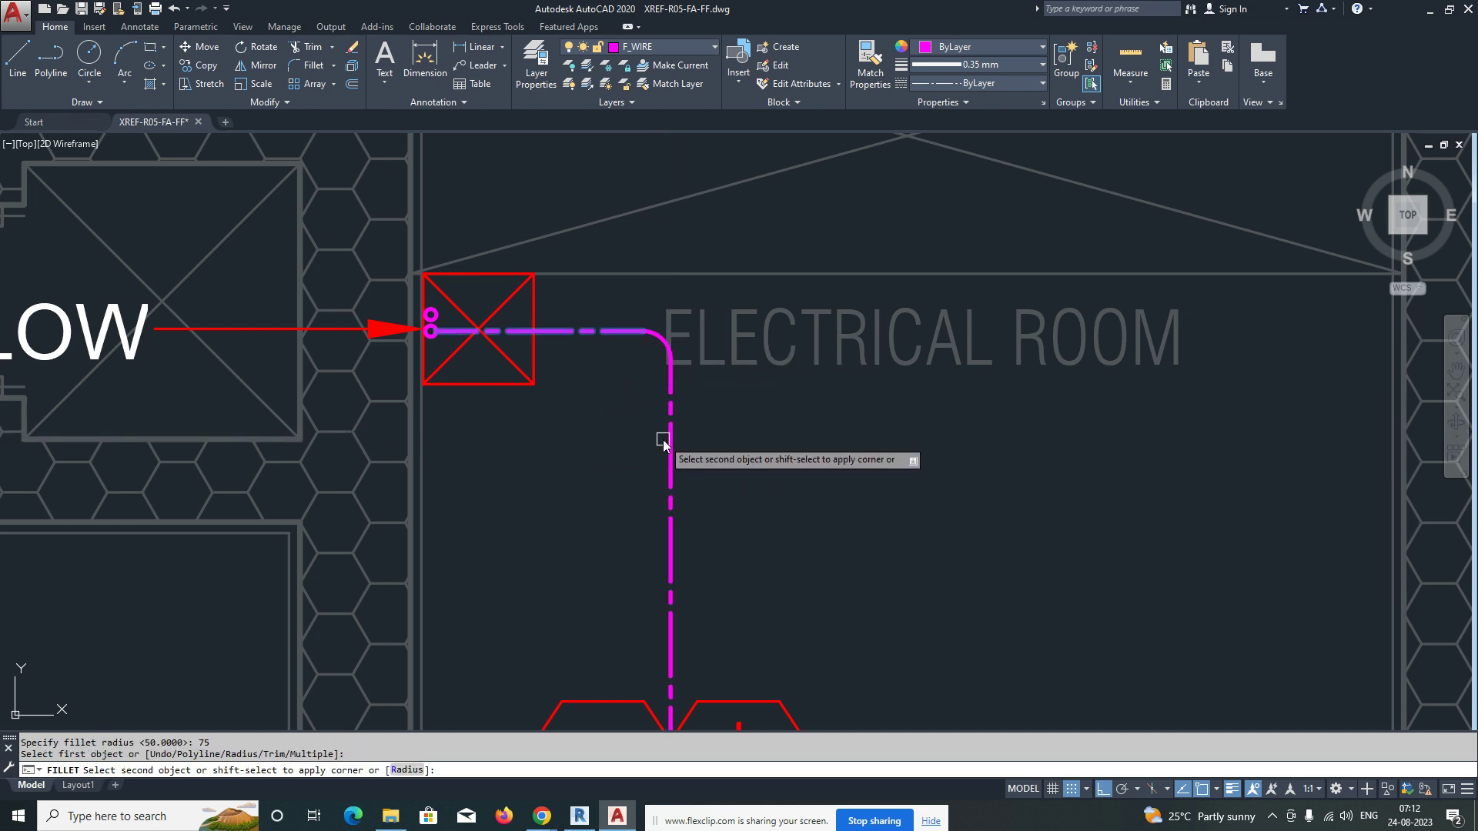
key(Escape)
Step: Add a horizontal linear dimension from the electrical room detector's lower notch to the room's right wall, placed below the detector
scroll(663, 440, down, 4)
text(DLI)
key(Return)
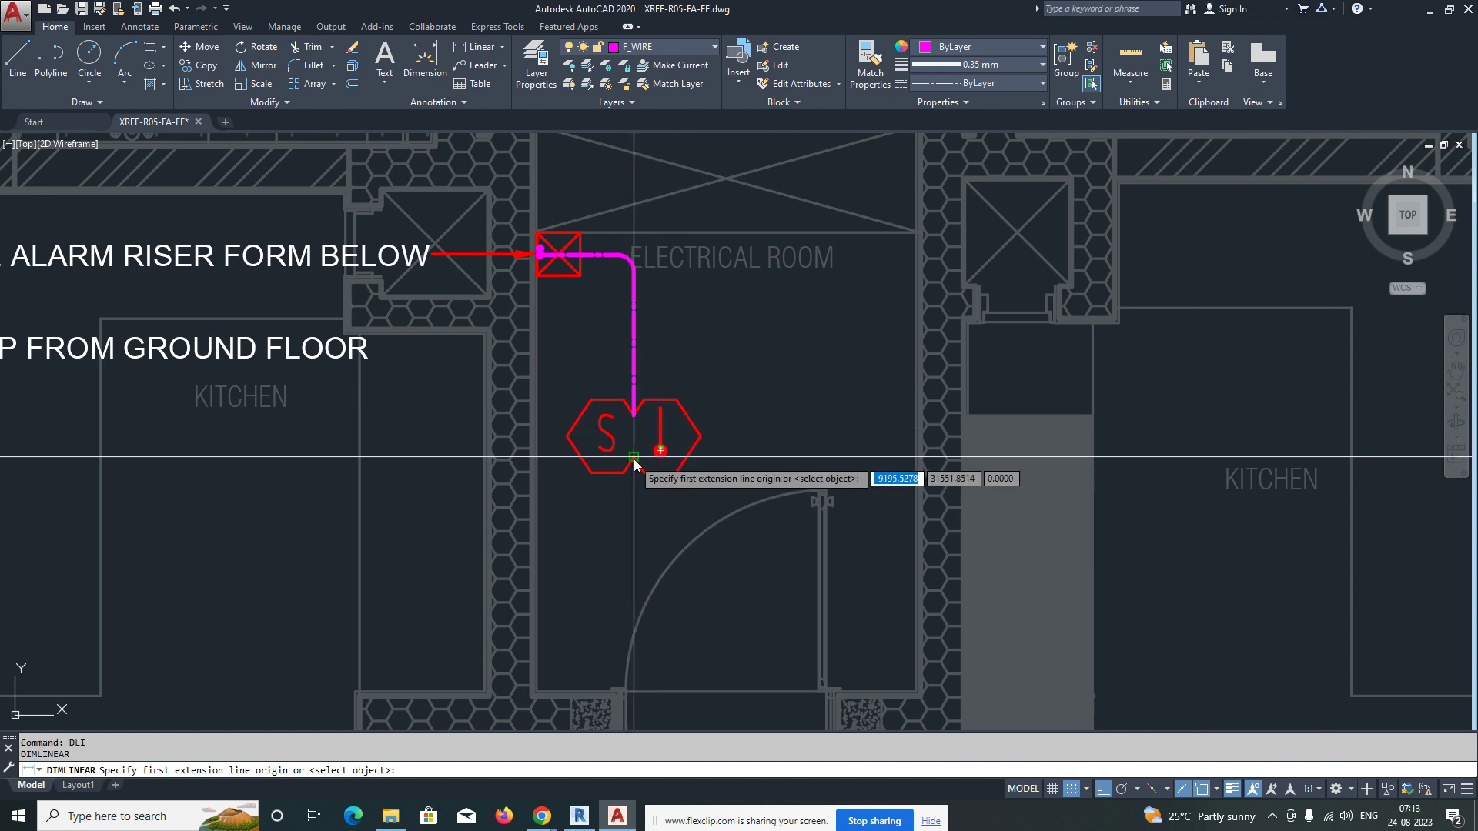
click(633, 458)
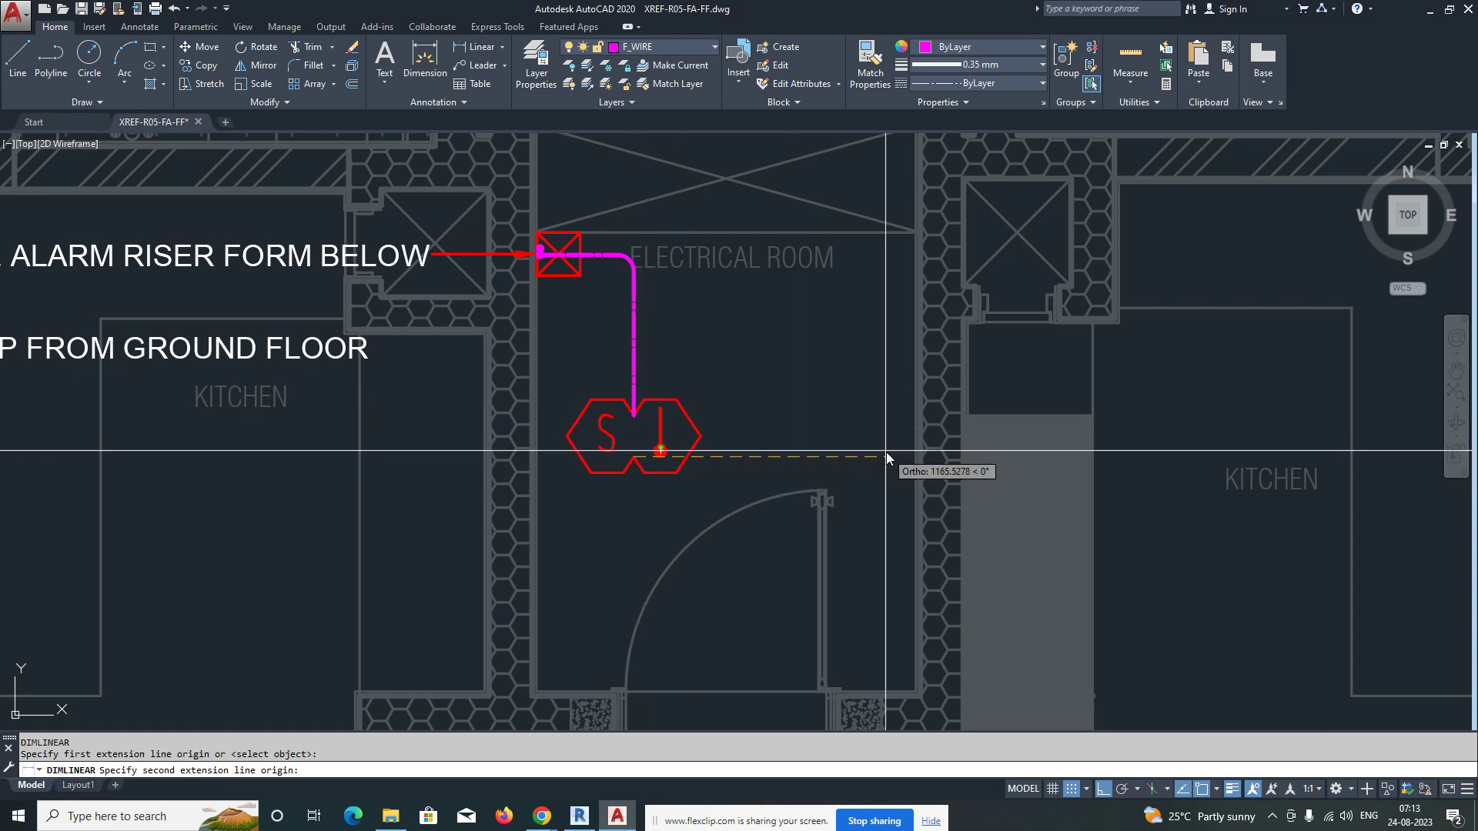
click(916, 457)
click(886, 562)
Step: Dimension the detector's vertical distance to the electrical room's door wall and pull the upper extension origin back to the detector's left corner
key(Return)
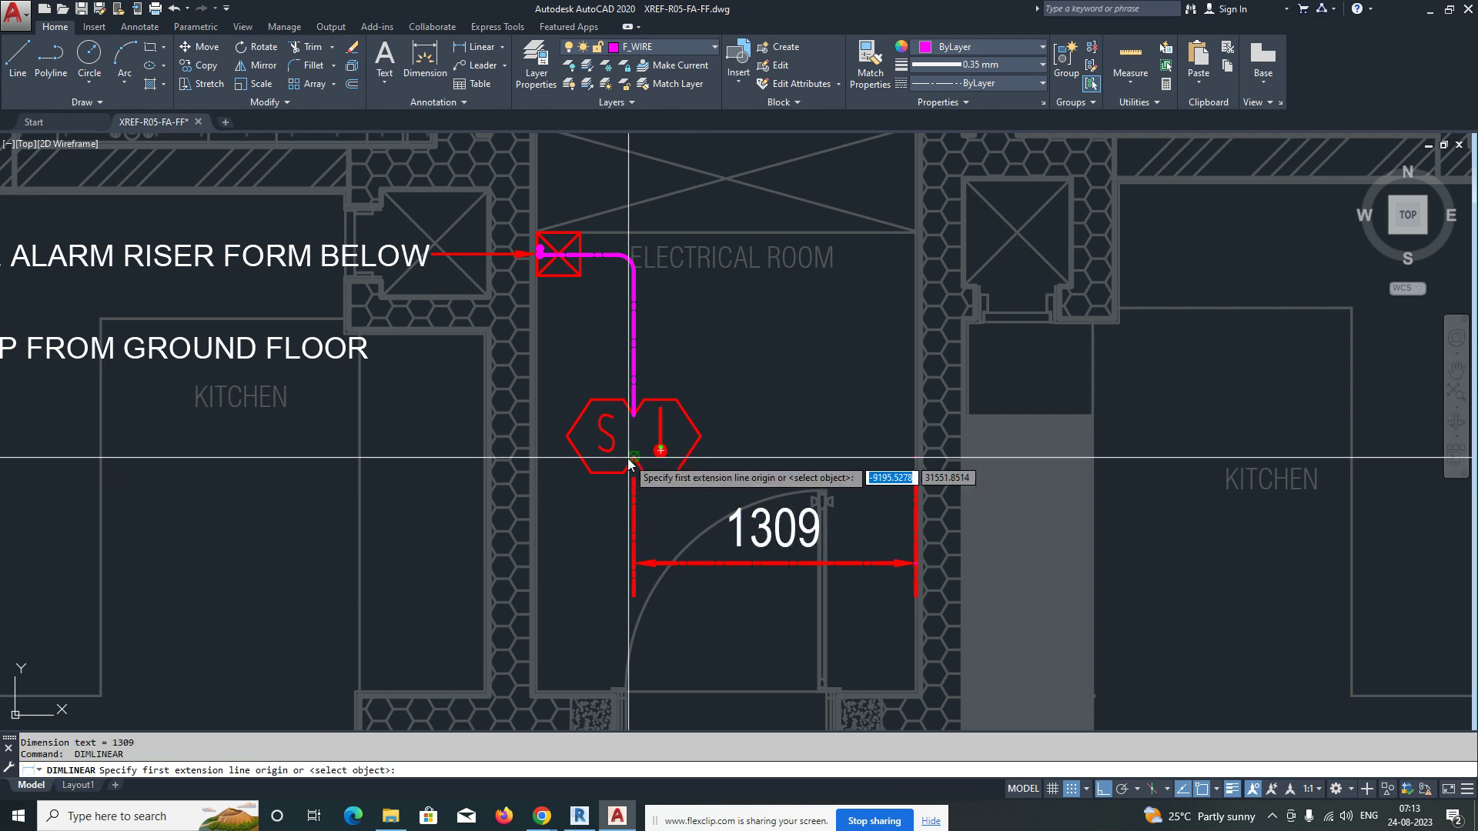
click(699, 435)
click(700, 693)
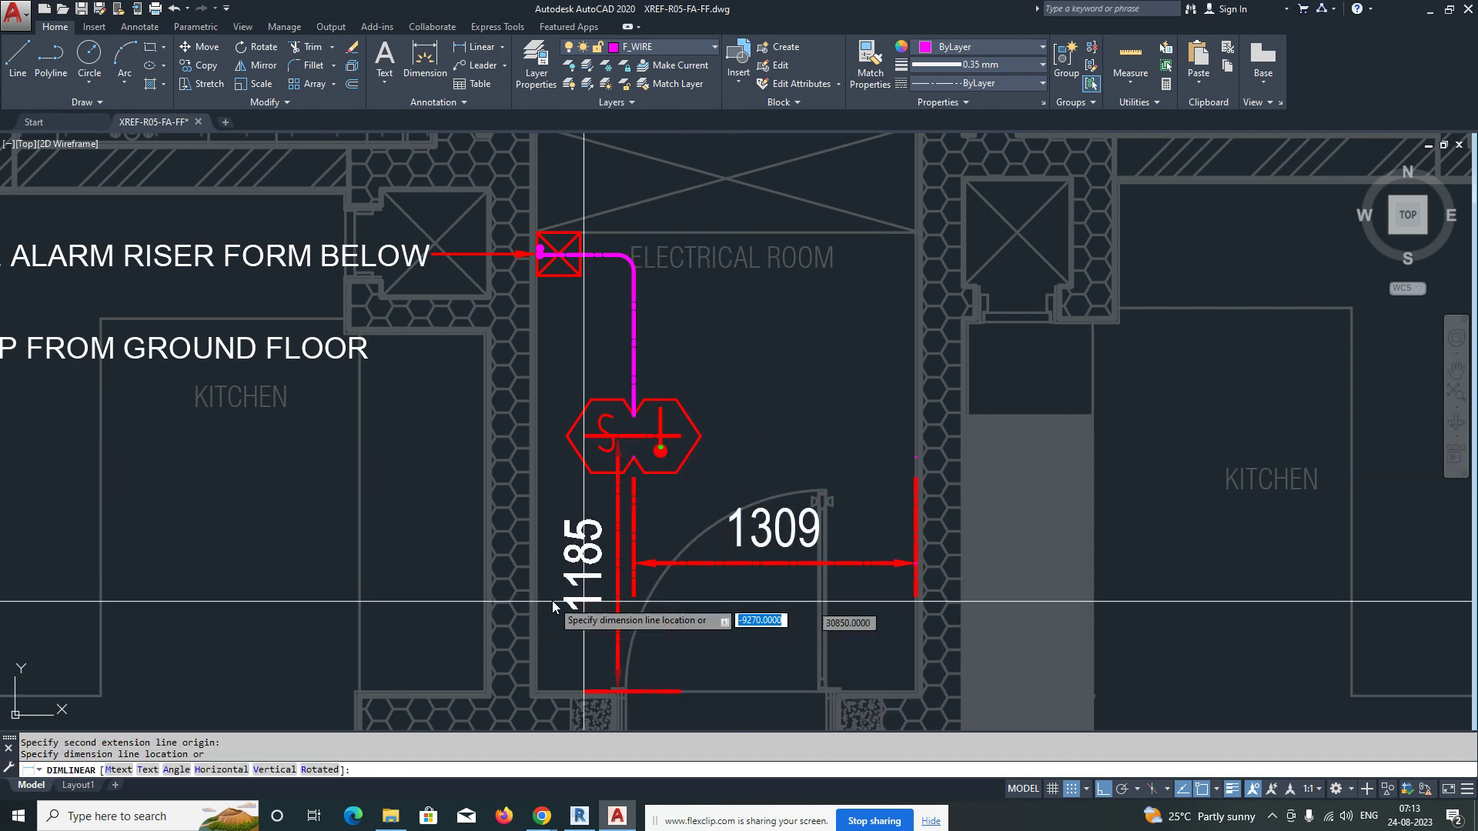
click(454, 589)
click(623, 438)
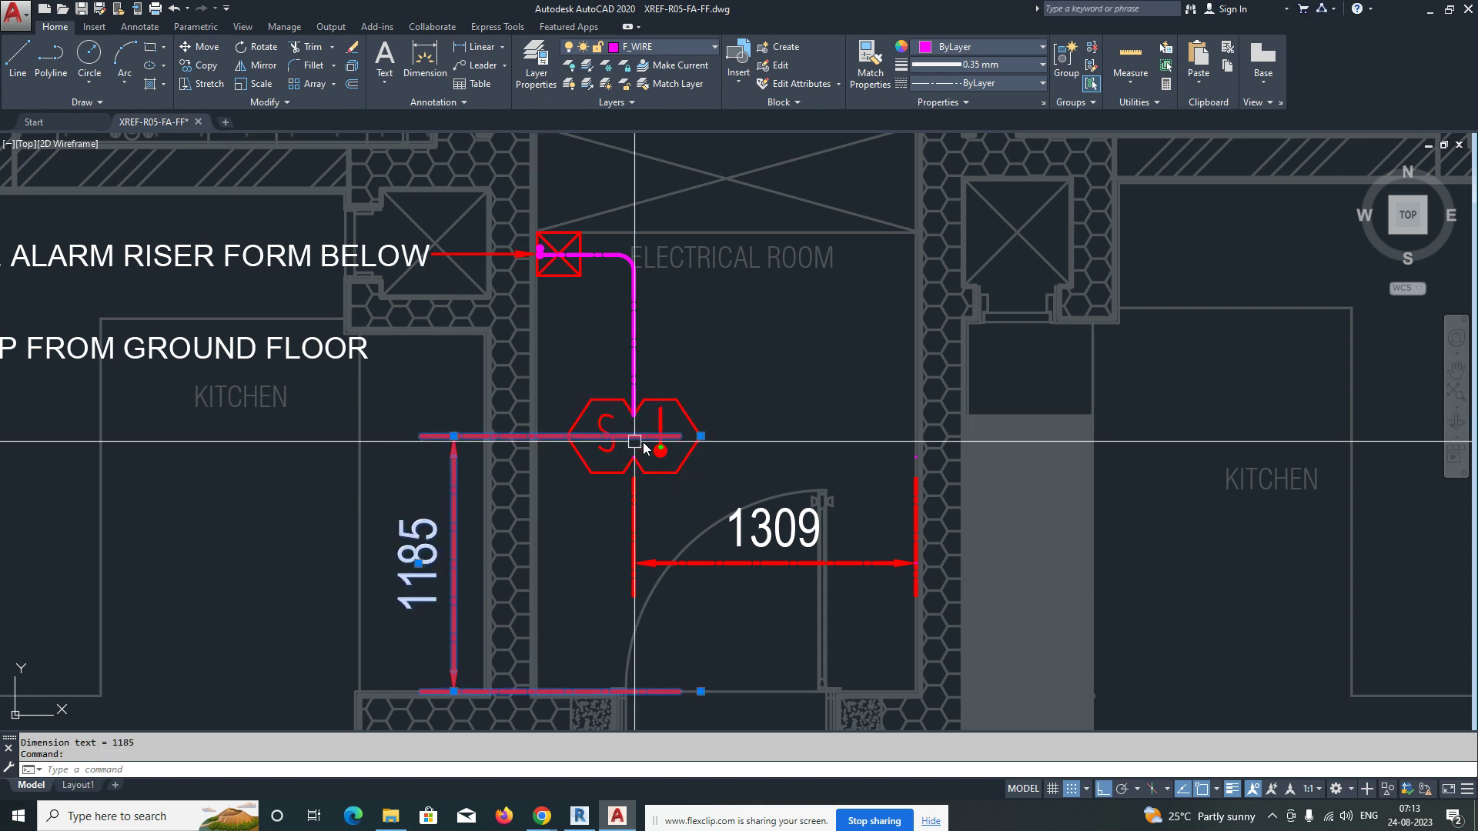
click(701, 436)
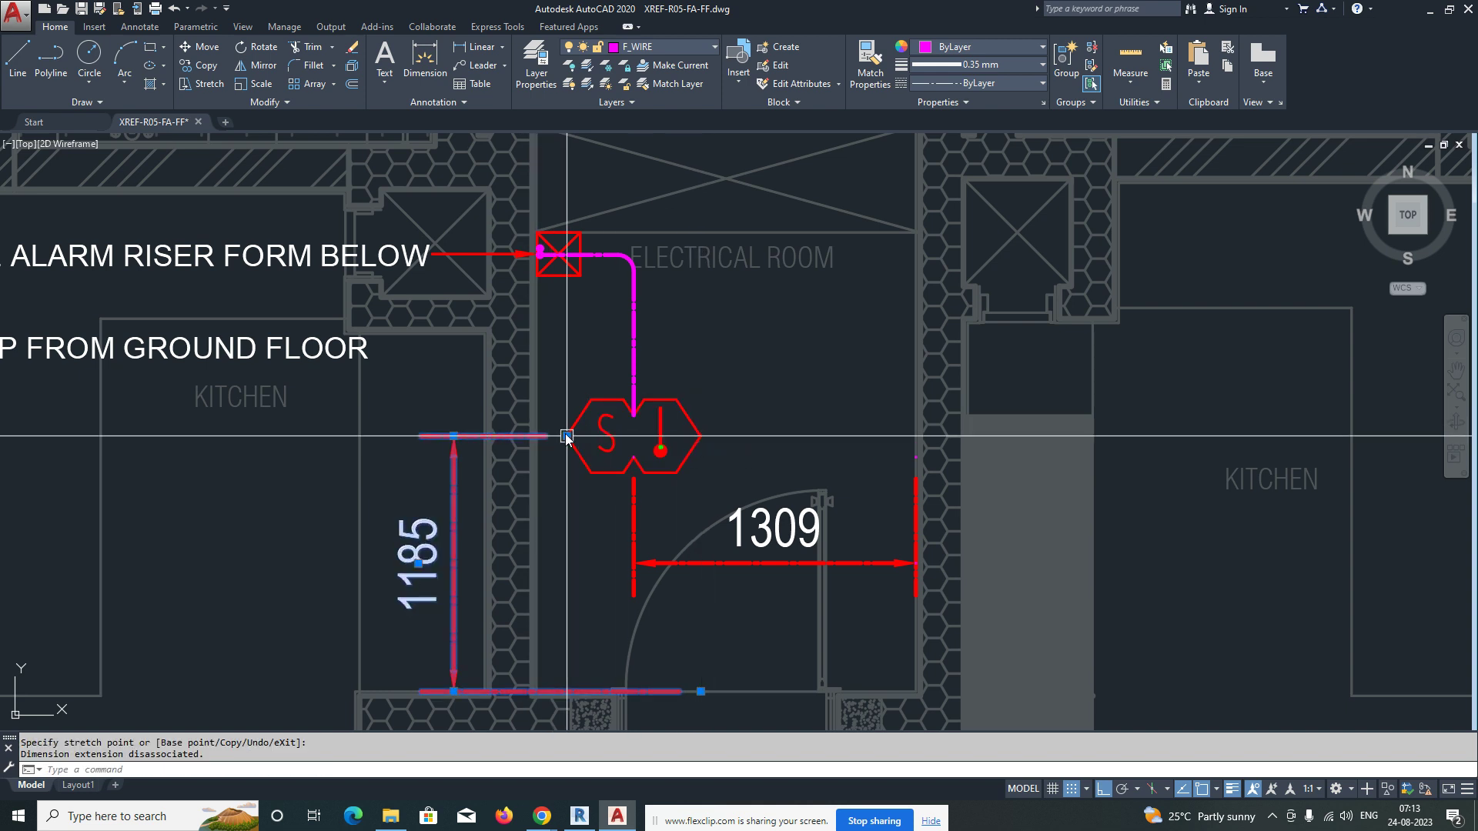
key(Escape)
Step: Draw a wire polyline from the electrical room detector's lower notch down past the door and left through flat 105's living room towards the balcony
scroll(565, 436, down, 4)
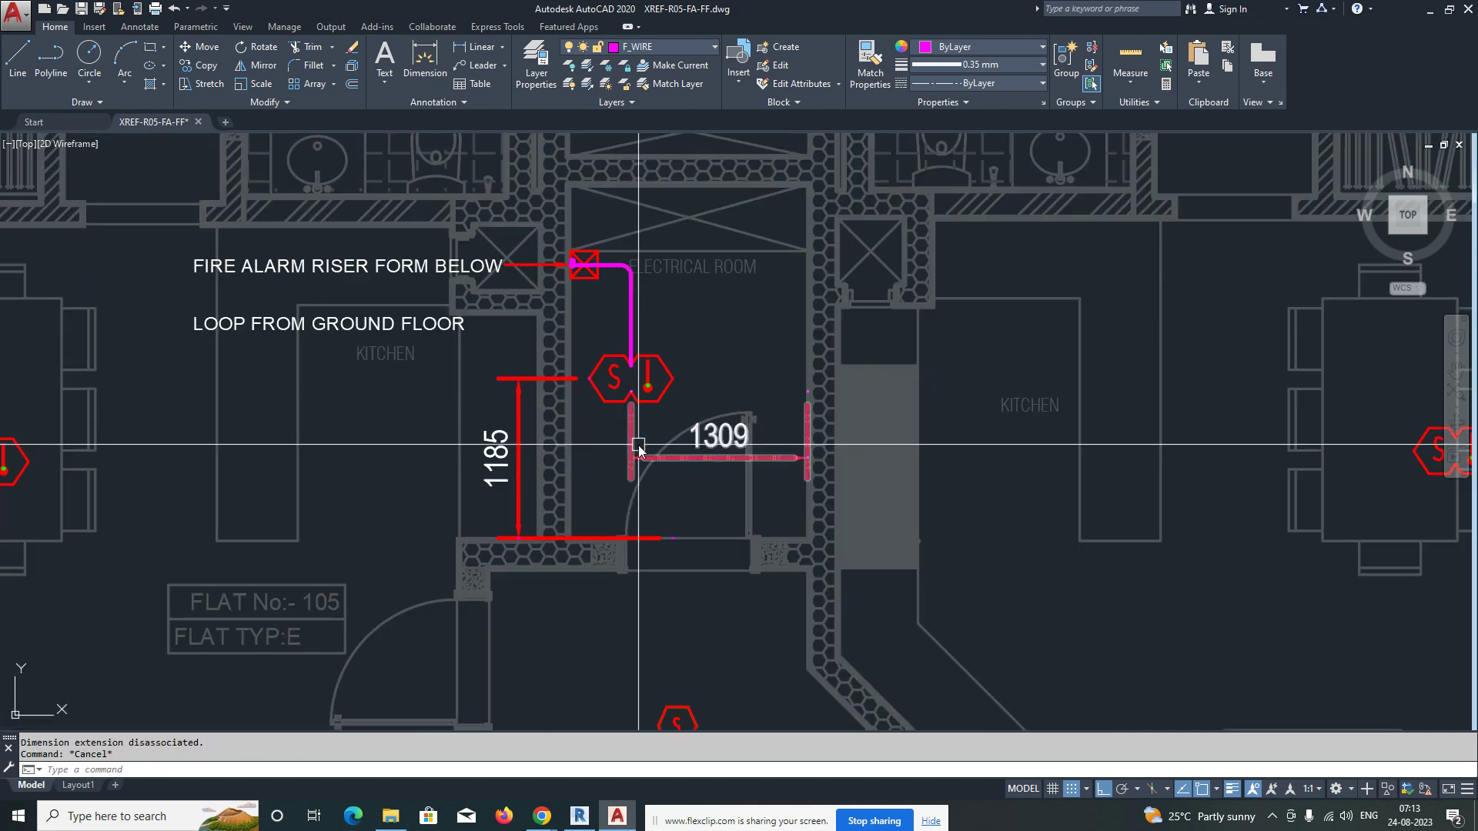
scroll(682, 481, up, 2)
key(Escape)
text(PL)
key(Return)
click(598, 262)
scroll(616, 320, down, 5)
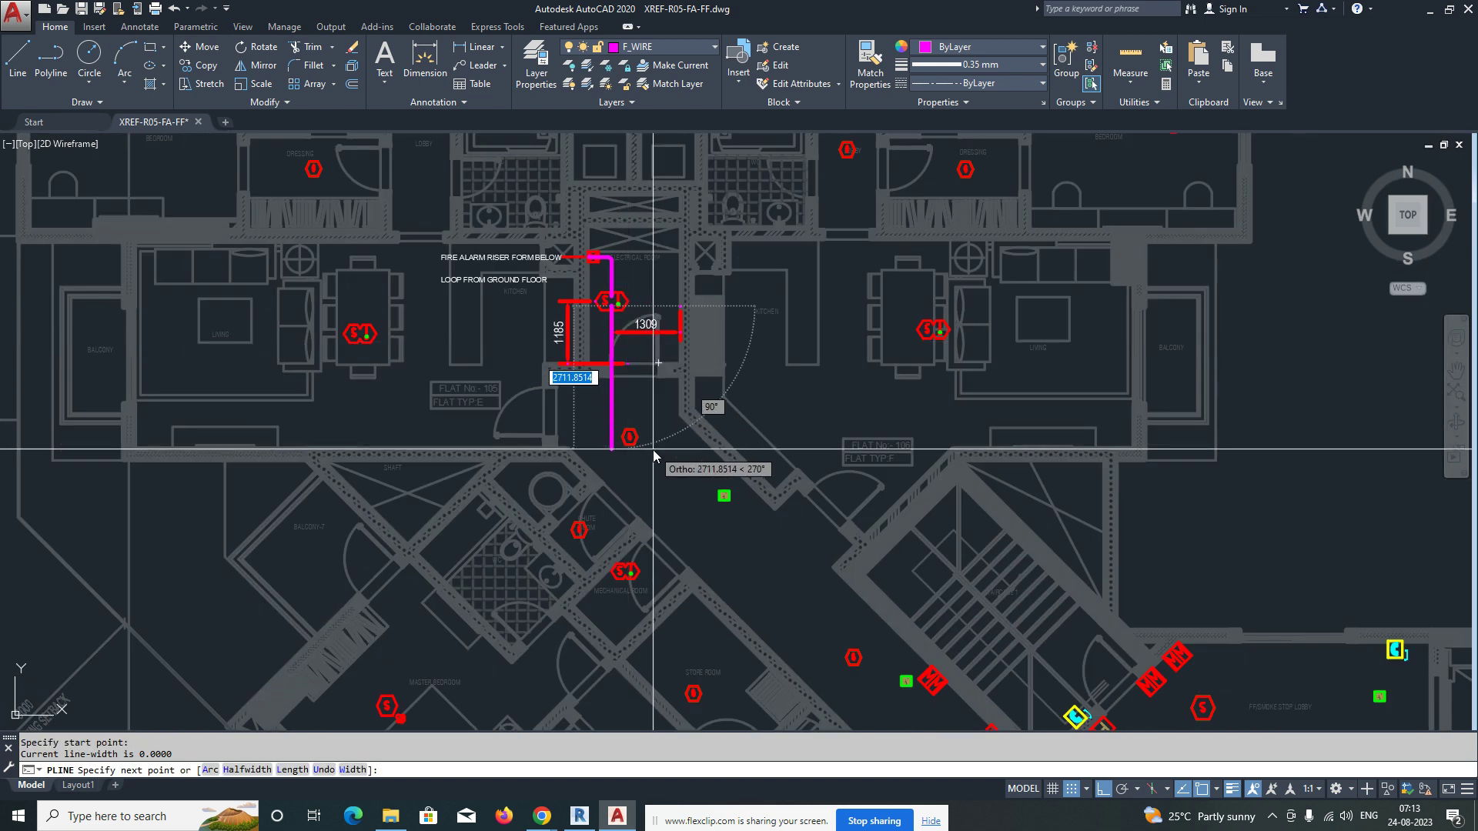
scroll(613, 419, down, 4)
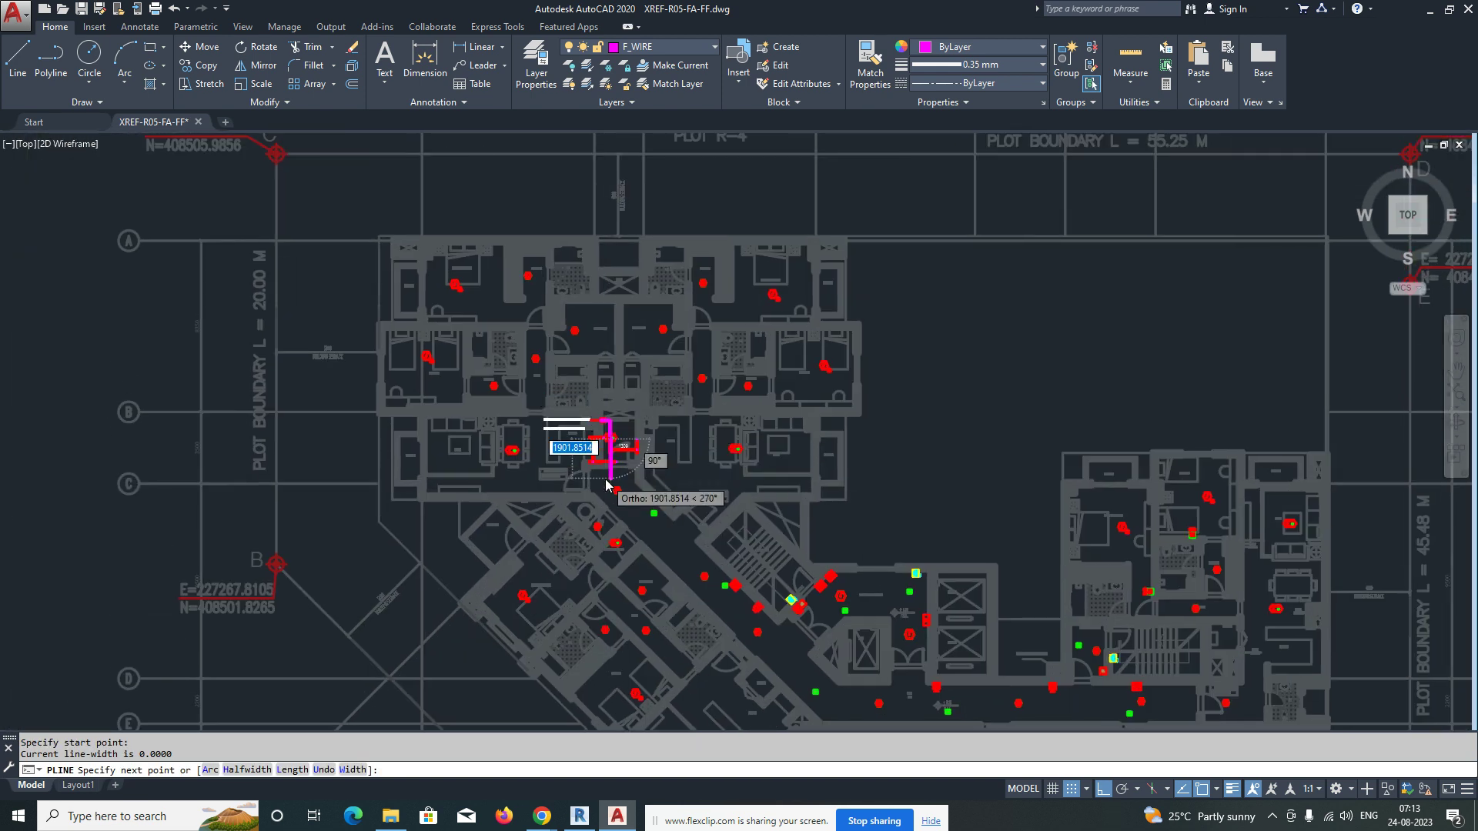
scroll(606, 483, up, 2)
click(611, 478)
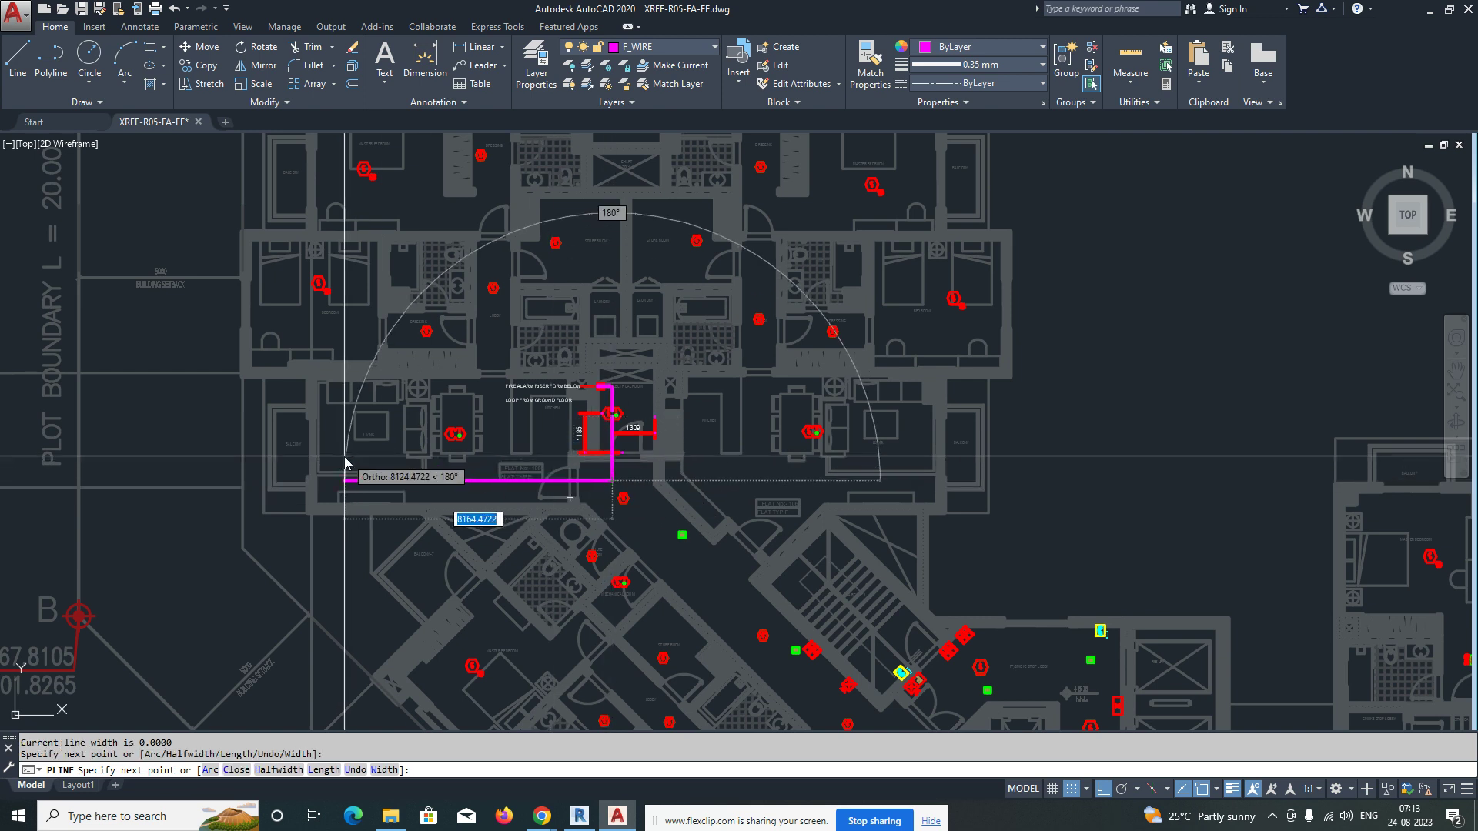
scroll(473, 481, up, 4)
click(488, 481)
scroll(491, 431, down, 2)
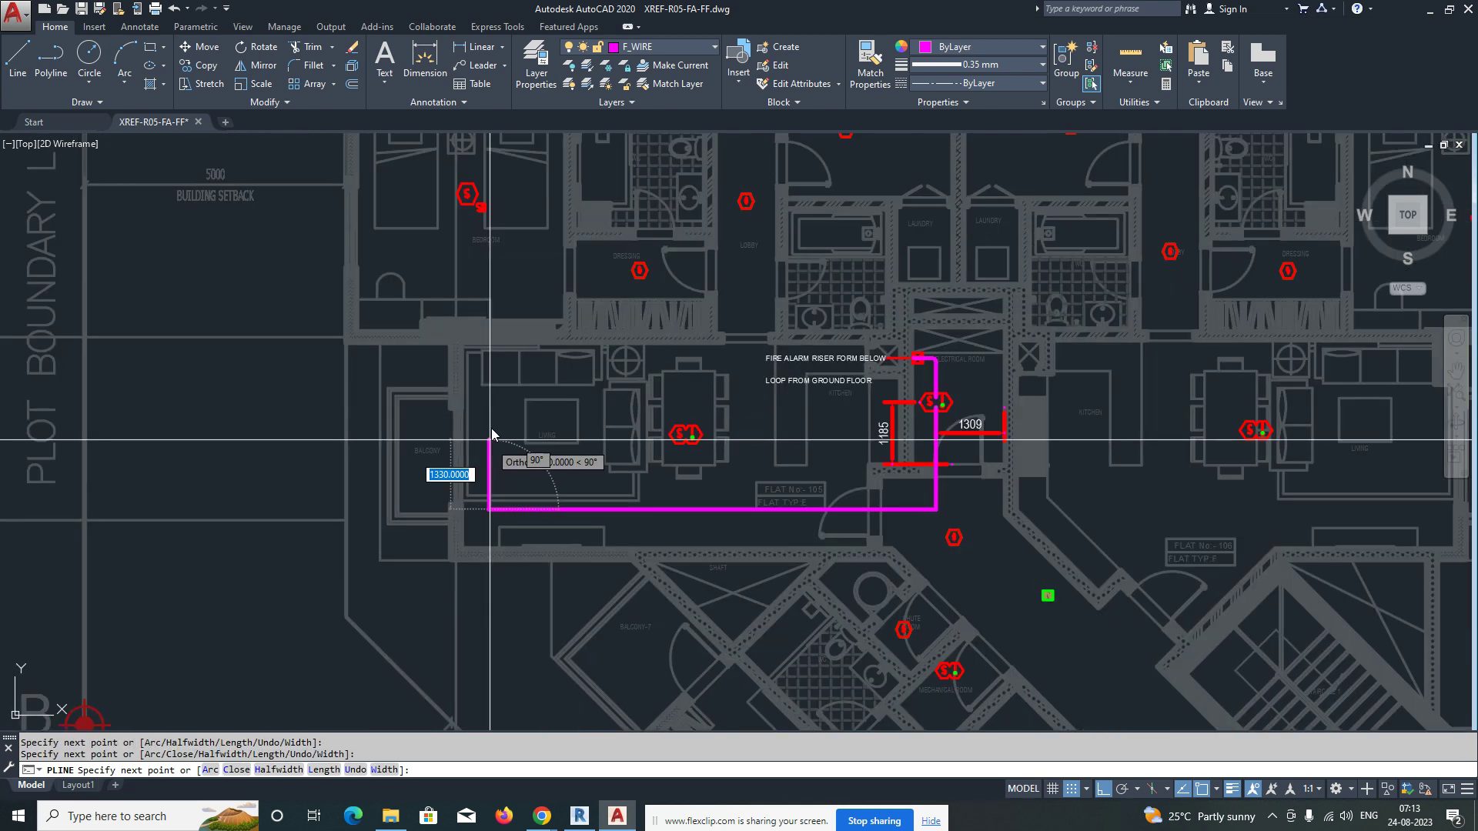
middle_drag(511, 343, 512, 494)
middle_drag(547, 307, 521, 500)
middle_drag(481, 448, 489, 284)
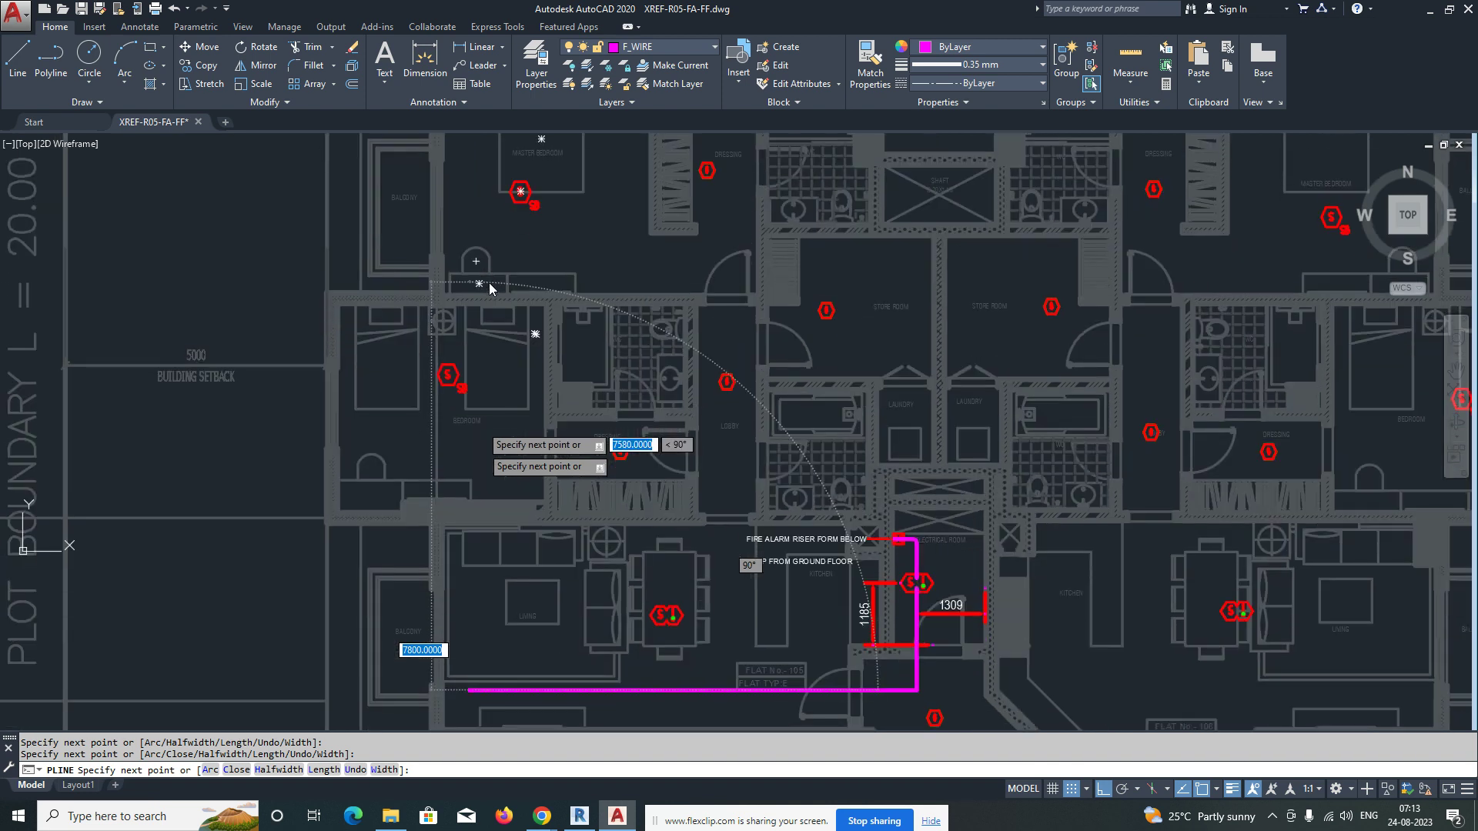
key(Escape)
Step: Draw a vertical wire polyline from flat 105's bedroom detector down past the left end of the horizontal living room wire
key(Return)
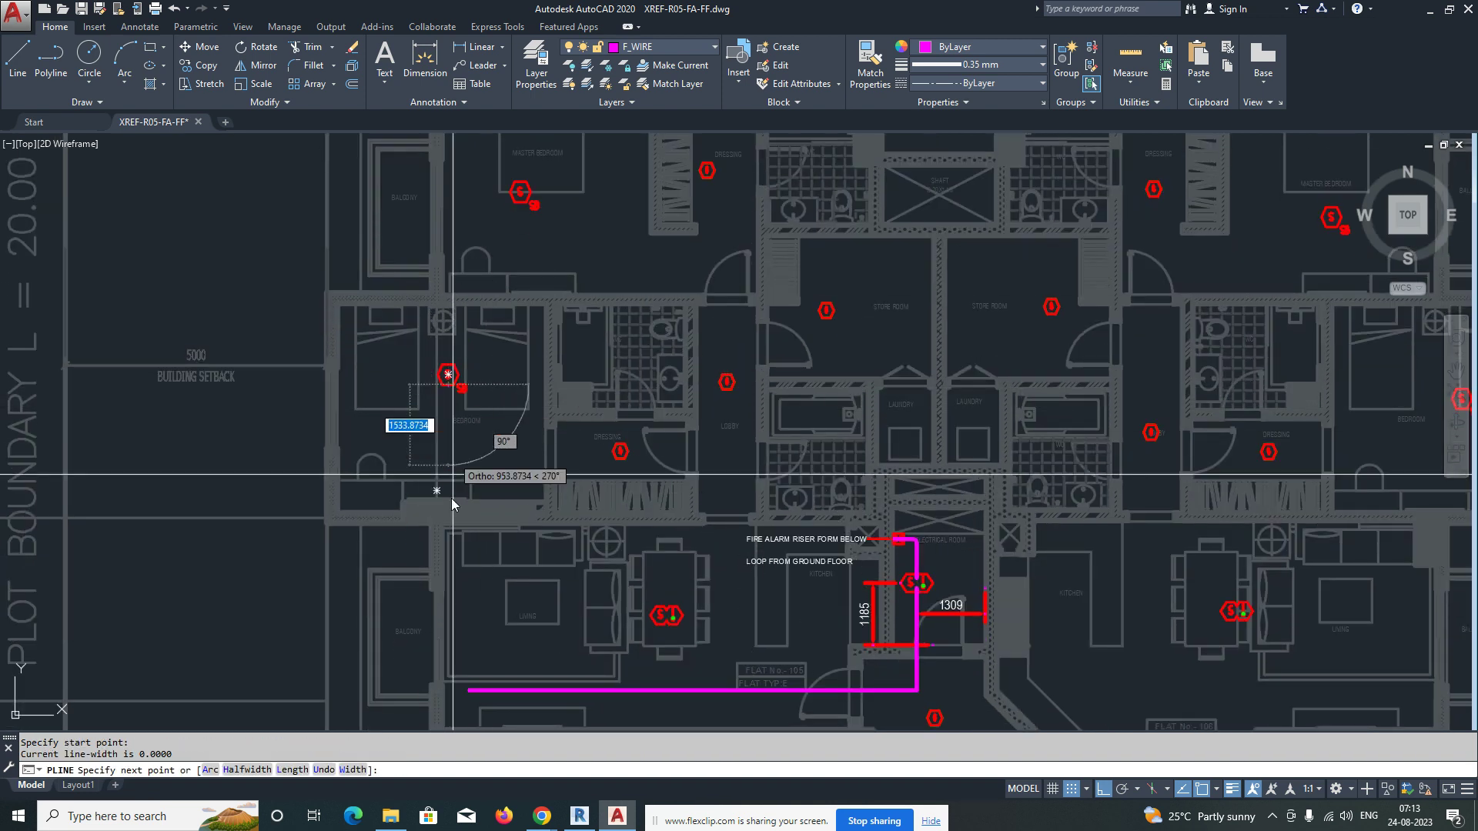
middle_drag(451, 499, 461, 301)
scroll(478, 511, up, 2)
click(478, 498)
key(Escape)
Step: Fillet the horizontal living room wire and the vertical bedroom wire with the existing radius of 75
text(f)
key(Return)
click(526, 463)
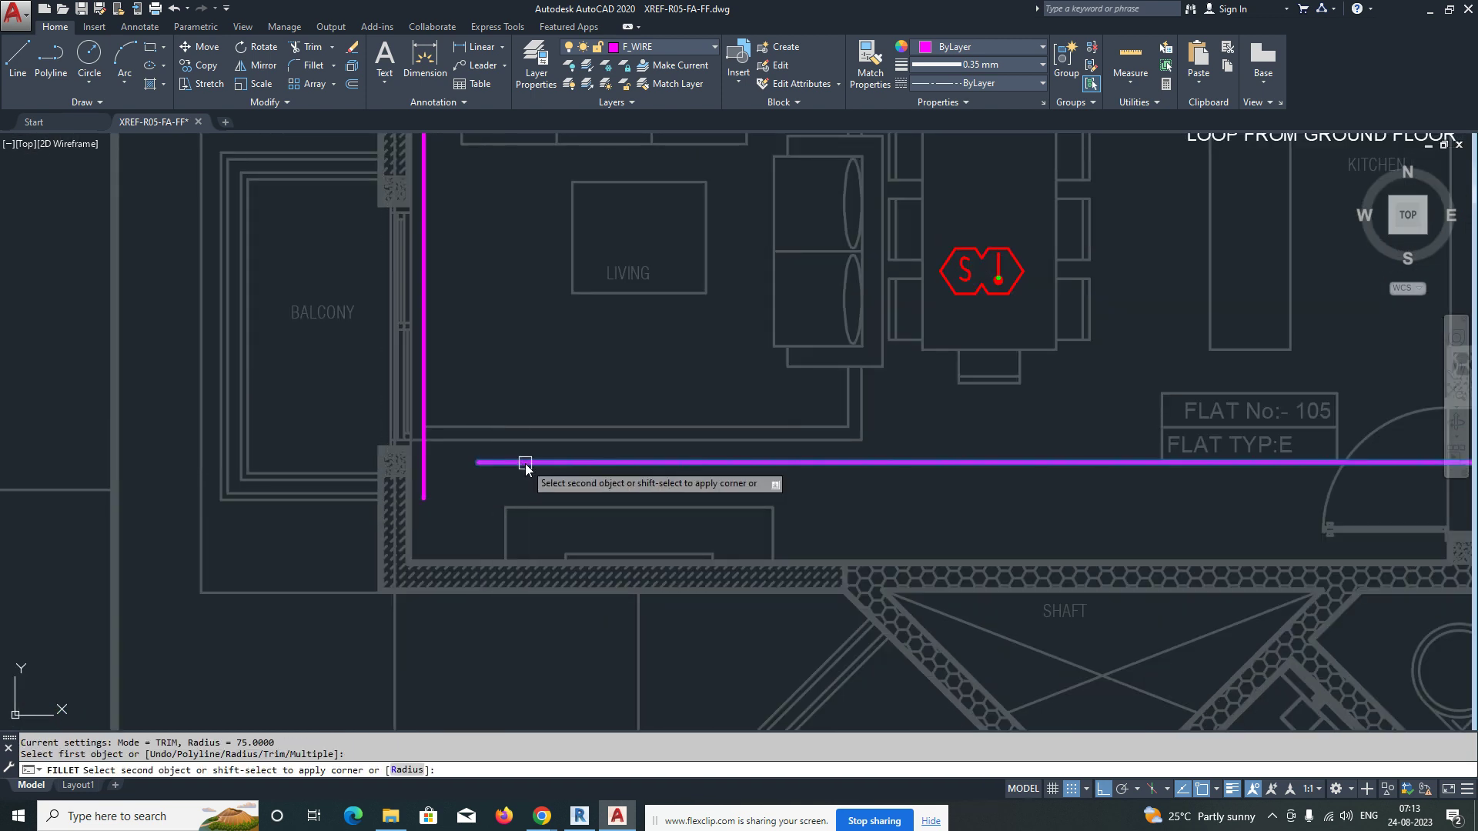
click(424, 412)
key(Escape)
Step: Refillet the living room wire corner beside the balcony with a radius of 100
scroll(497, 471, down, 5)
text(f)
key(Return)
text(r)
key(Return)
key(Return)
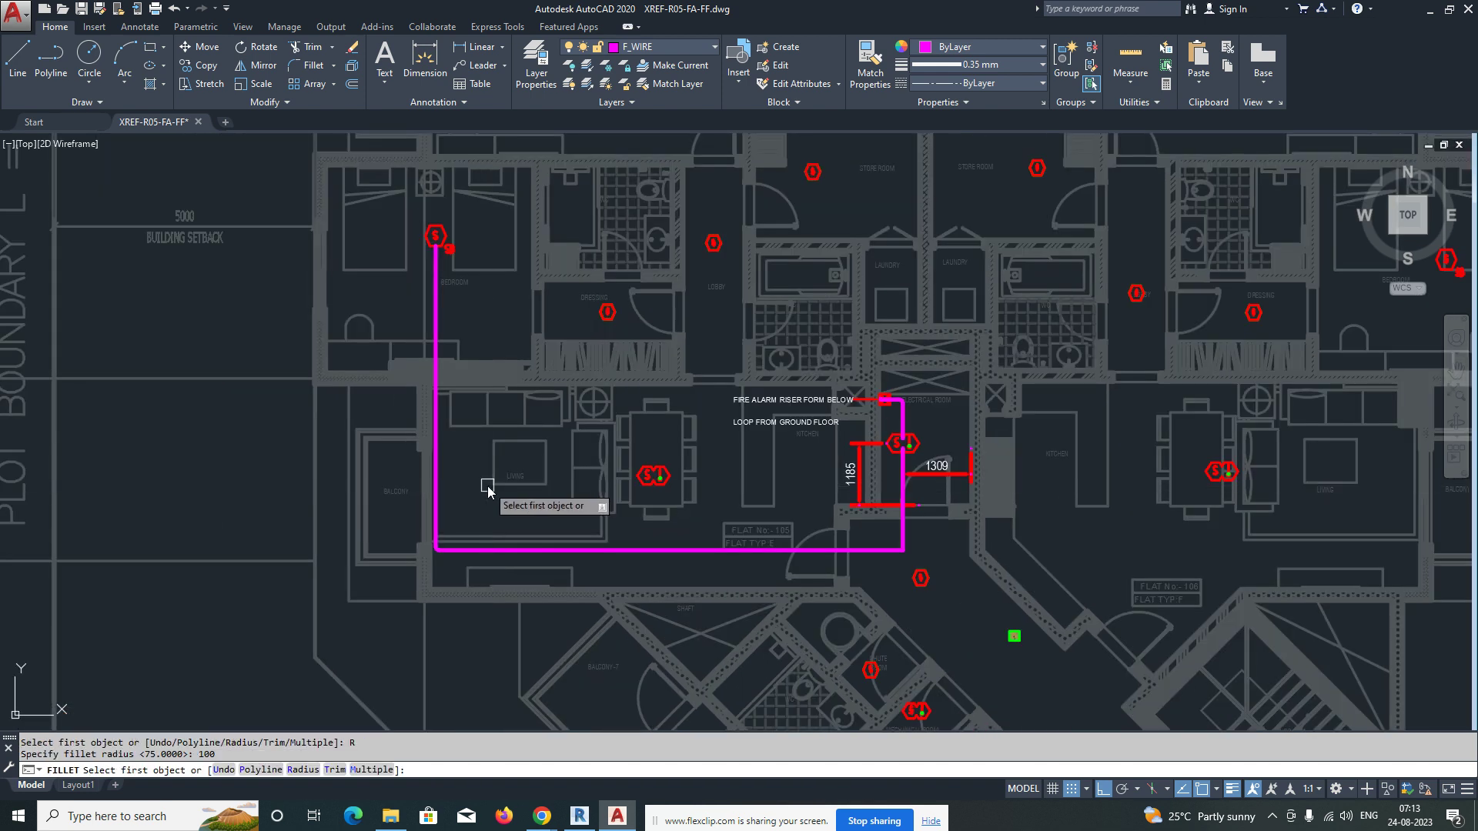
scroll(462, 514, up, 5)
click(414, 523)
click(498, 568)
key(Escape)
Step: Refillet the living room wire corner beside the balcony with a radius of 200
text(f)
key(Return)
text(r)
key(Return)
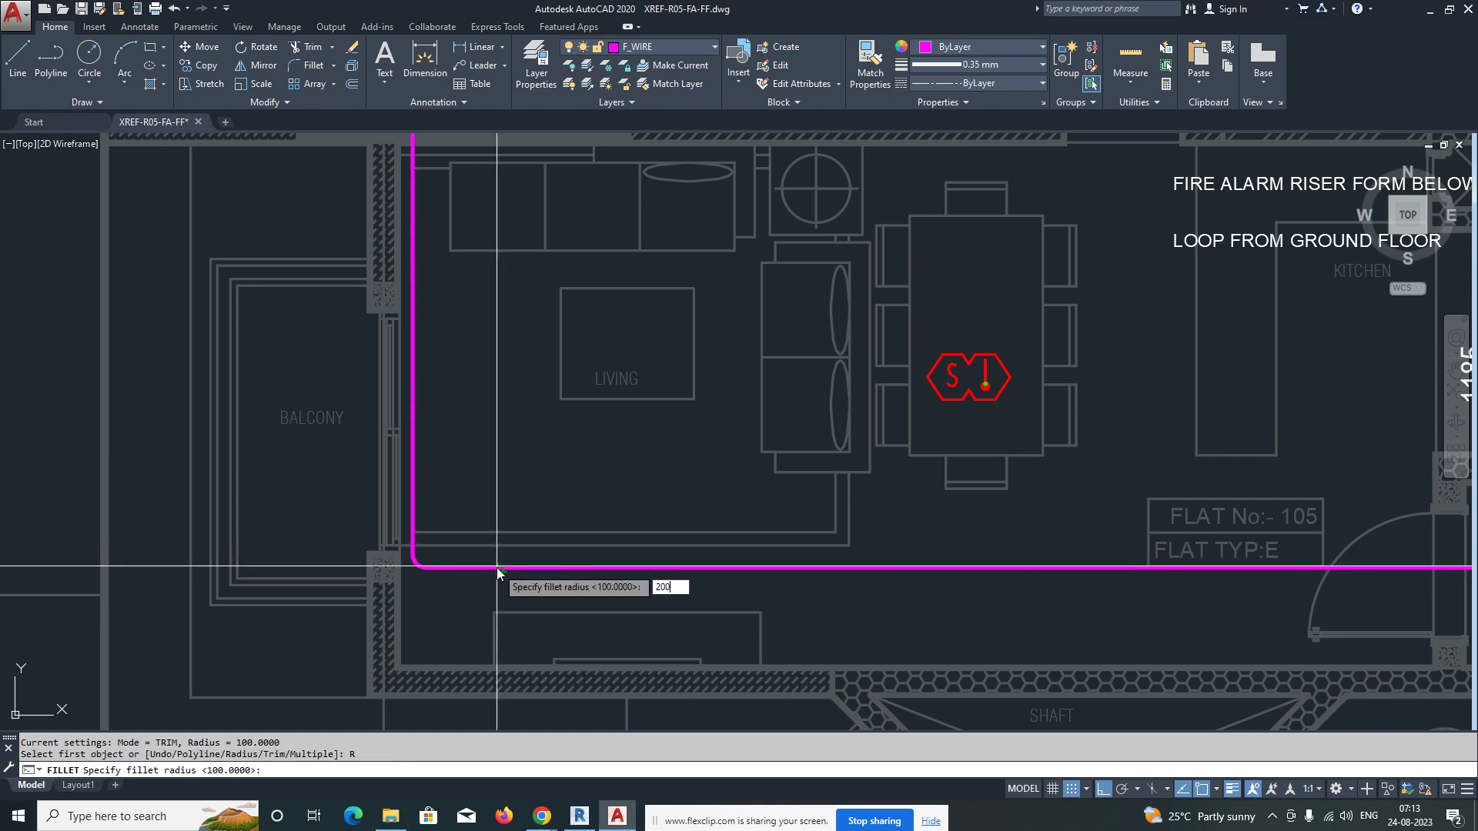
key(Return)
click(497, 568)
click(414, 482)
scroll(462, 513, down, 5)
key(Escape)
Step: Draw a vertical wire polyline from the bedroom detector up into the master bedroom alongside the balcony opening
middle_drag(462, 336, 457, 497)
scroll(449, 435, up, 5)
text(PL)
key(Return)
click(397, 524)
Step: Draw a wire polyline from the top of the master bedroom detector up and left towards the vertical balcony-side wire
scroll(391, 529, up, 4)
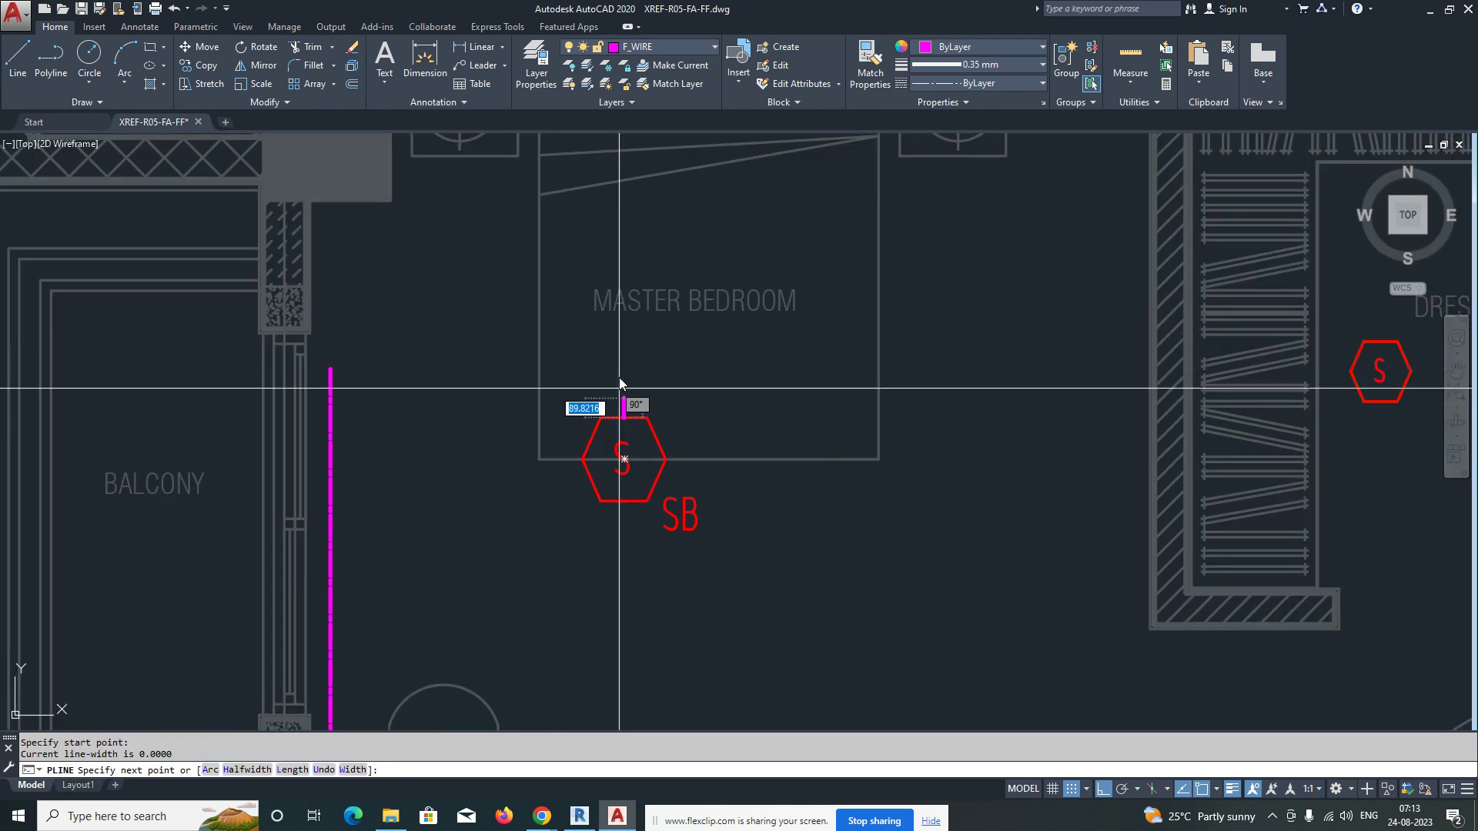
scroll(620, 360, up, 2)
click(627, 351)
click(268, 346)
key(Escape)
Step: Fillet both upper corners of the master bedroom wire run with the existing radius of 200
scroll(268, 372, down, 4)
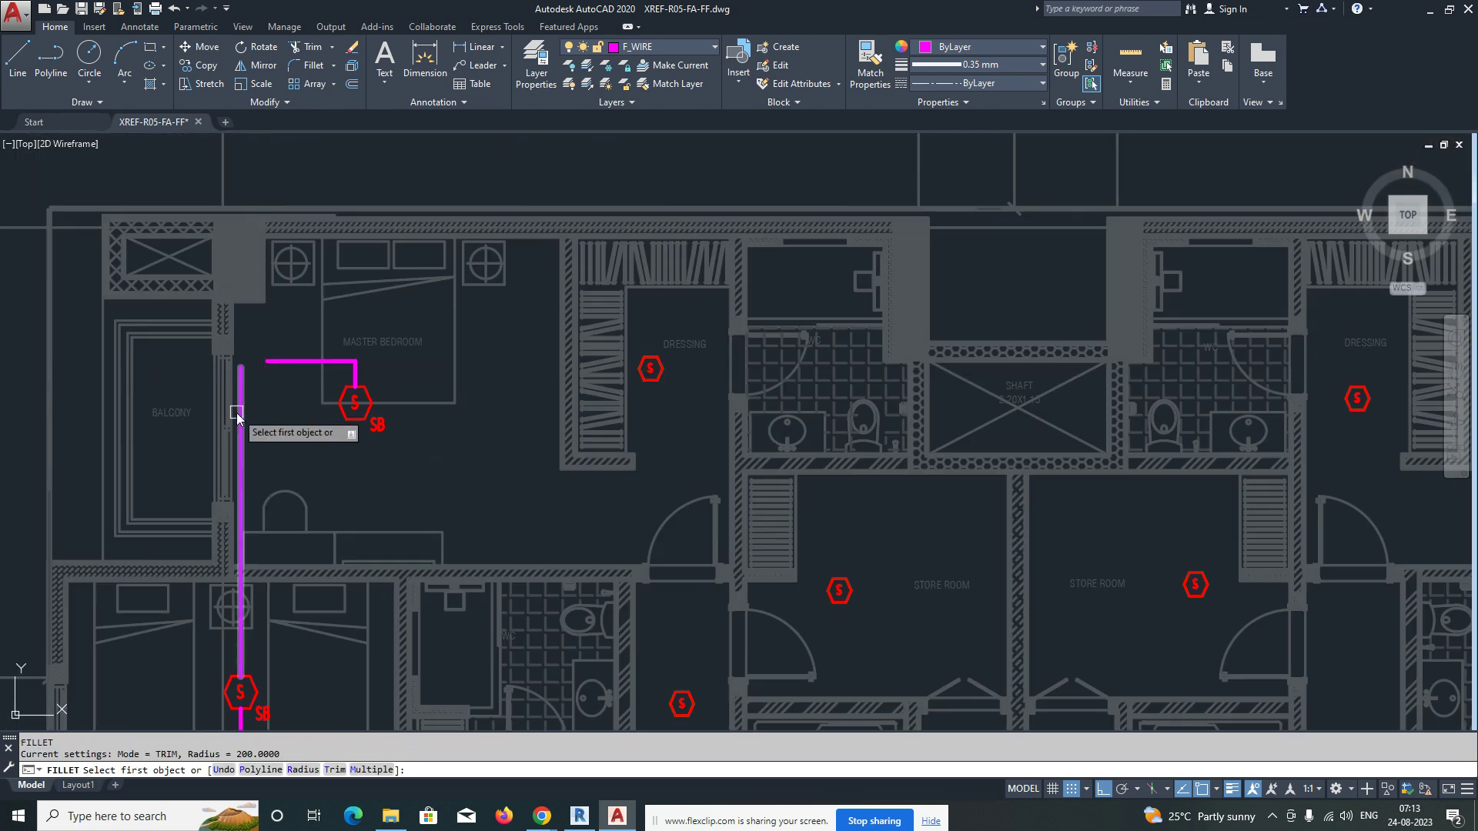
click(278, 362)
scroll(330, 360, up, 5)
key(Return)
click(347, 360)
click(393, 396)
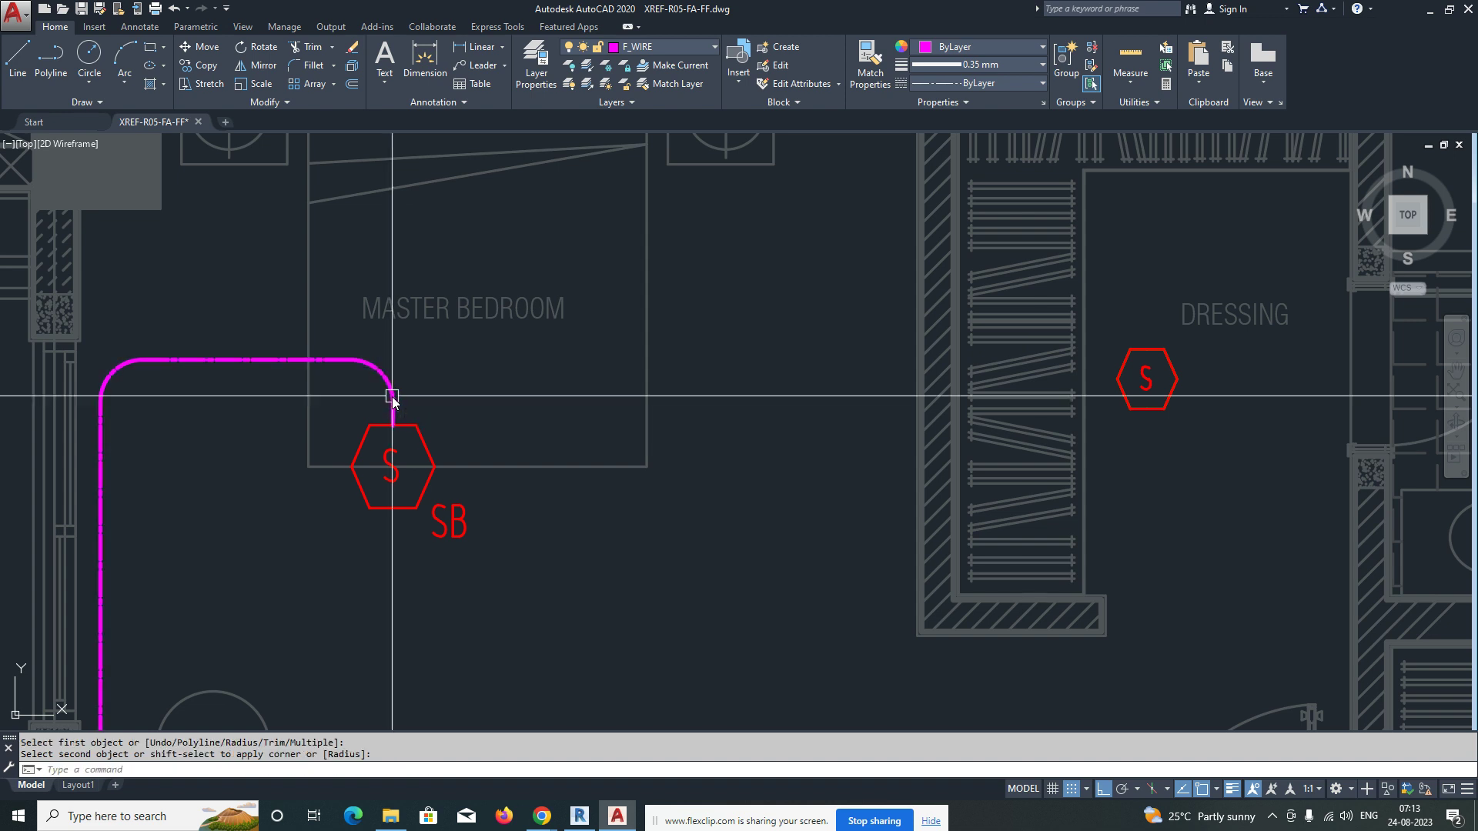
Step: Draw a horizontal wire polyline from the master bedroom detector's right corner across the wardrobe towards the dressing room detector
middle_drag(439, 416, 414, 385)
key(Return)
click(410, 435)
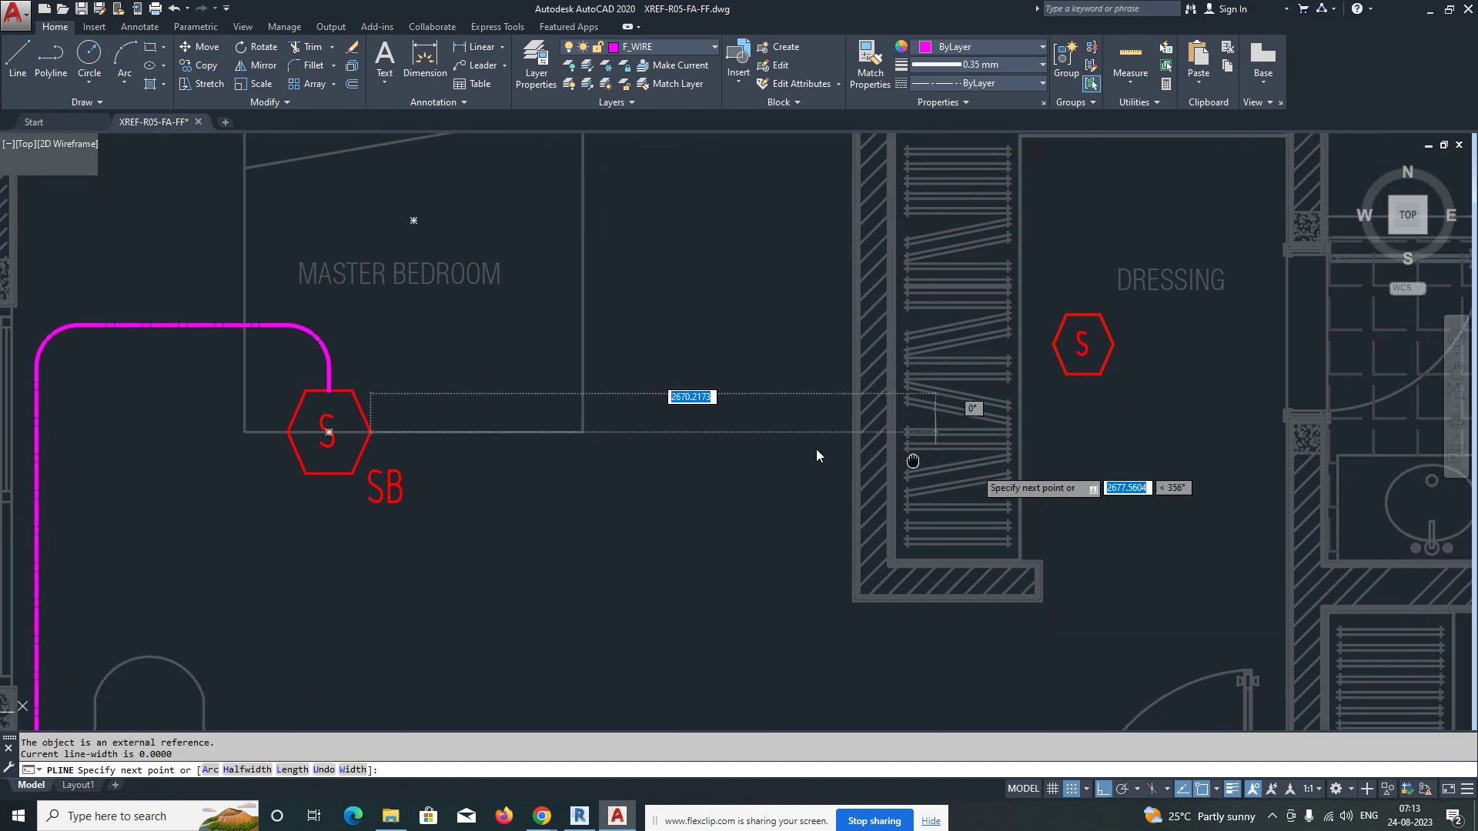
middle_drag(1147, 416, 812, 396)
click(777, 419)
key(Escape)
Step: Draw a short vertical wire down from the dressing room detector and fillet it to the horizontal master bedroom wire
key(Return)
click(787, 360)
click(787, 456)
key(Escape)
text(f)
key(Return)
click(773, 416)
click(789, 389)
Step: Draw a short horizontal wire about 360 units long out from the dressing room detector's right corner
scroll(785, 408, down, 4)
middle_drag(782, 413, 614, 321)
key(Return)
scroll(613, 311, up, 2)
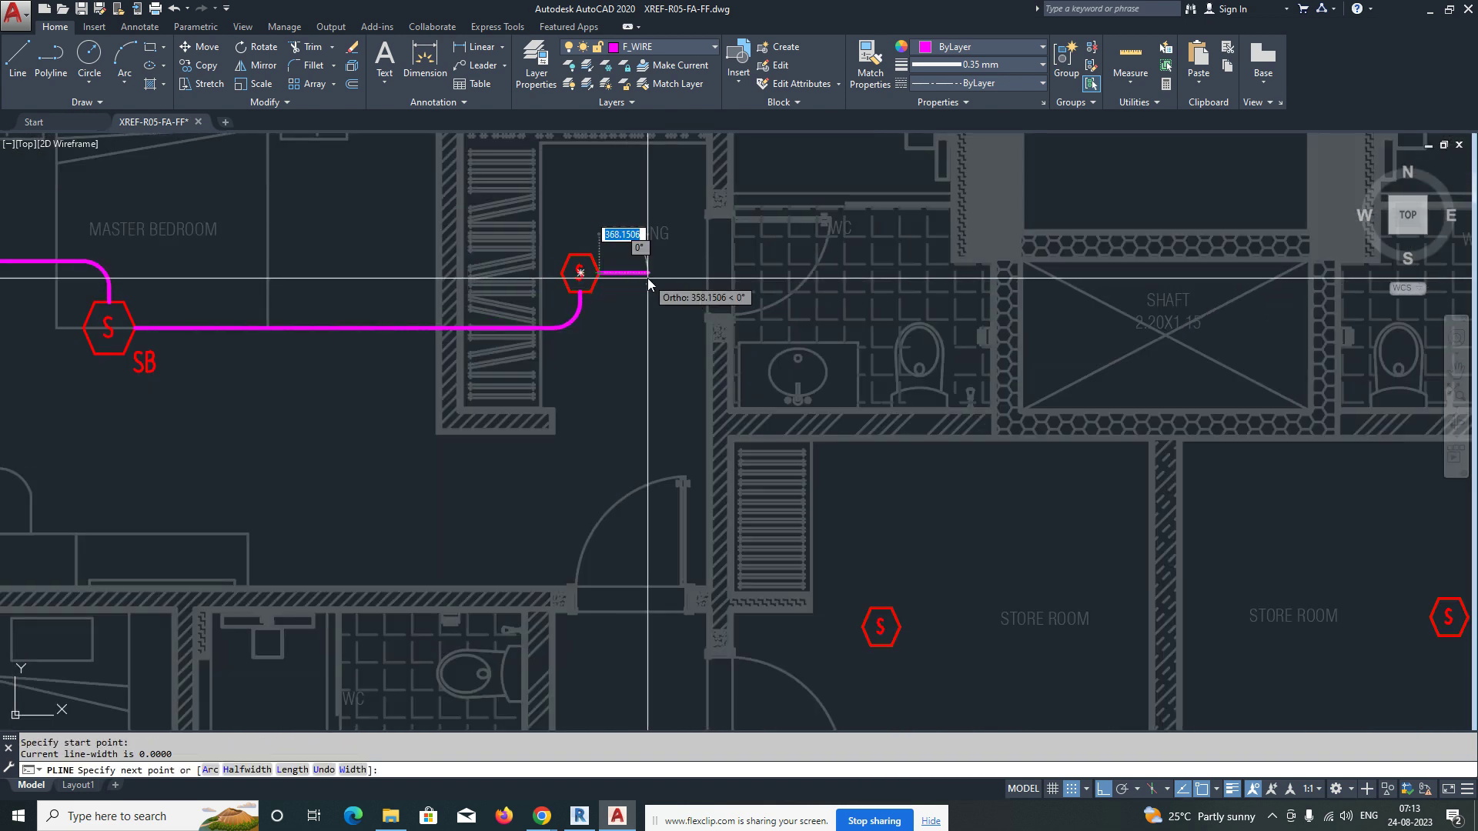
click(649, 278)
scroll(646, 339, down, 4)
middle_drag(650, 424, 648, 336)
key(Escape)
Step: Draw a vertical wire polyline from the top of the lobby detector up towards the dressing room detector's short horizontal wire
scroll(646, 385, up, 4)
key(Return)
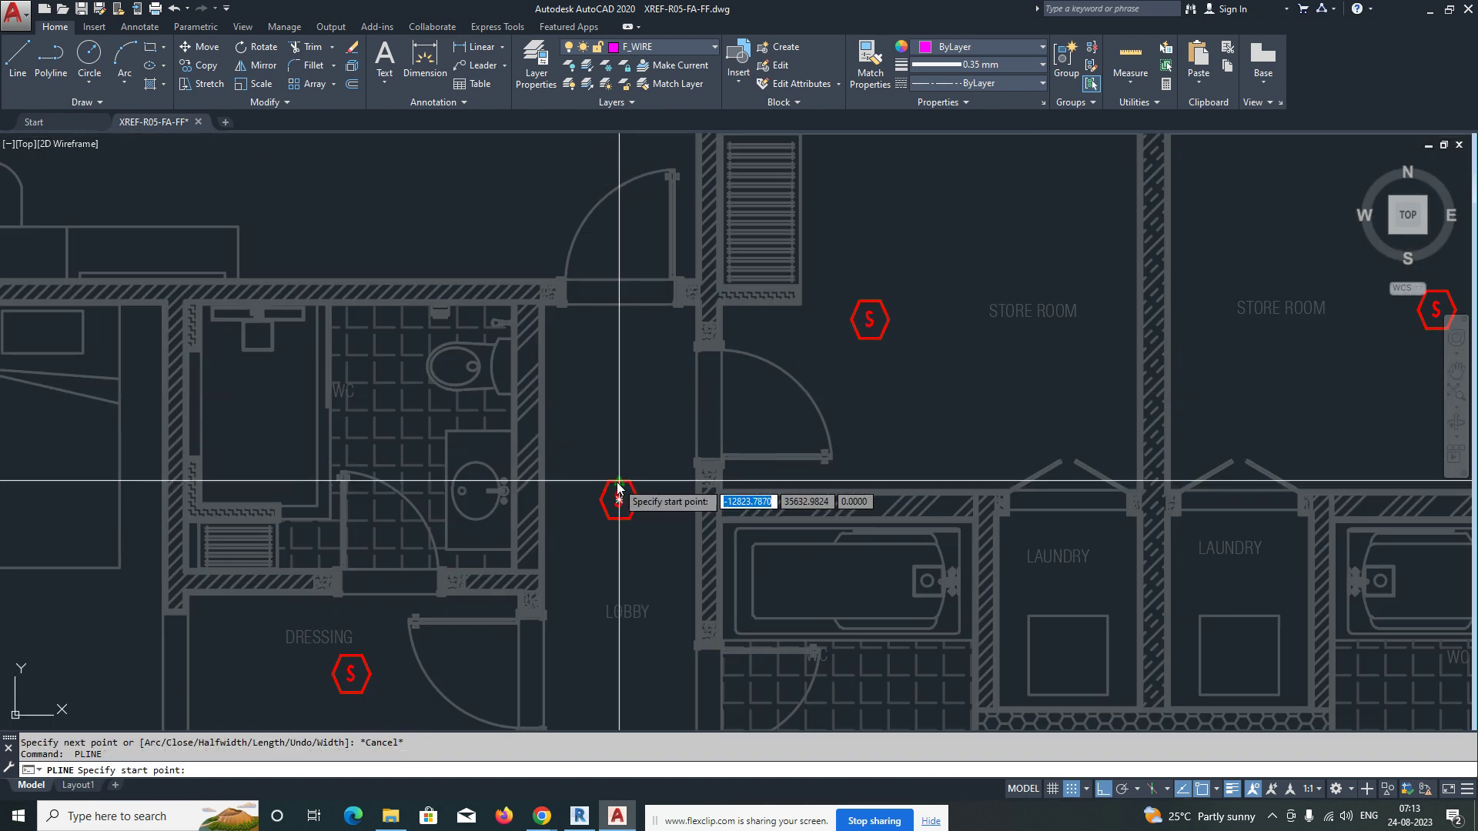
click(618, 487)
scroll(623, 431, down, 5)
Step: Try to fillet the short horizontal dressing room wire with the vertical lobby wire
scroll(627, 385, up, 5)
key(Return)
click(590, 372)
click(596, 422)
key(Escape)
scroll(604, 385, down, 4)
middle_drag(562, 465, 569, 329)
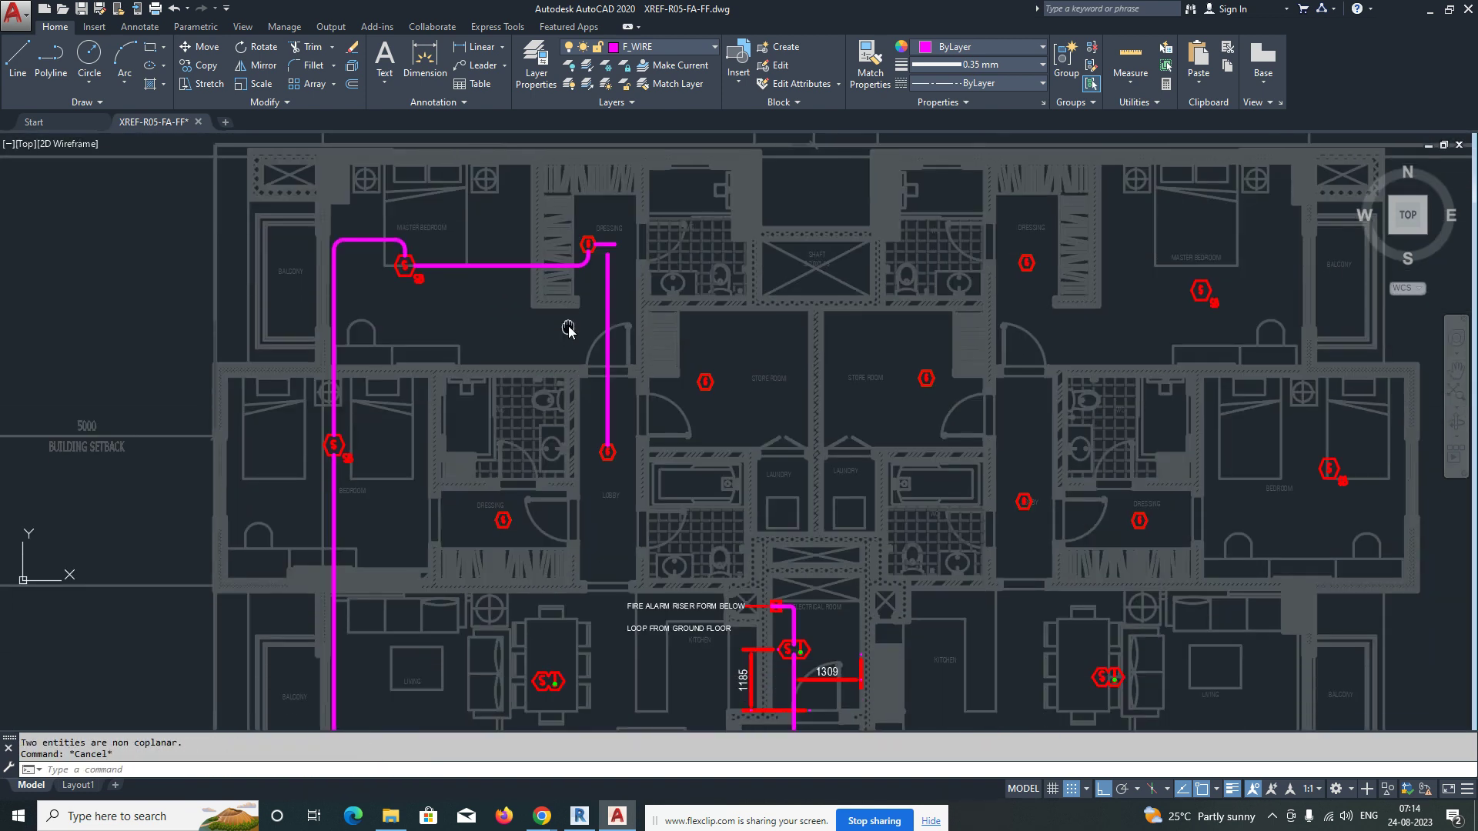
Step: Redraw the short horizontal wire from the dressing room detector's right corner out past the vertical lobby wire
key(Escape)
scroll(602, 295, up, 4)
key(Return)
scroll(595, 210, up, 4)
text(pl)
key(Return)
click(547, 184)
key(Return)
Step: Try again to fillet the vertical lobby wire with the redrawn horizontal dressing room wire
text(f)
key(Return)
click(625, 303)
click(588, 183)
key(Escape)
Step: Select the short horizontal wire and the vertical lobby wire and examine their elevation in the object properties
click(656, 171)
click(595, 304)
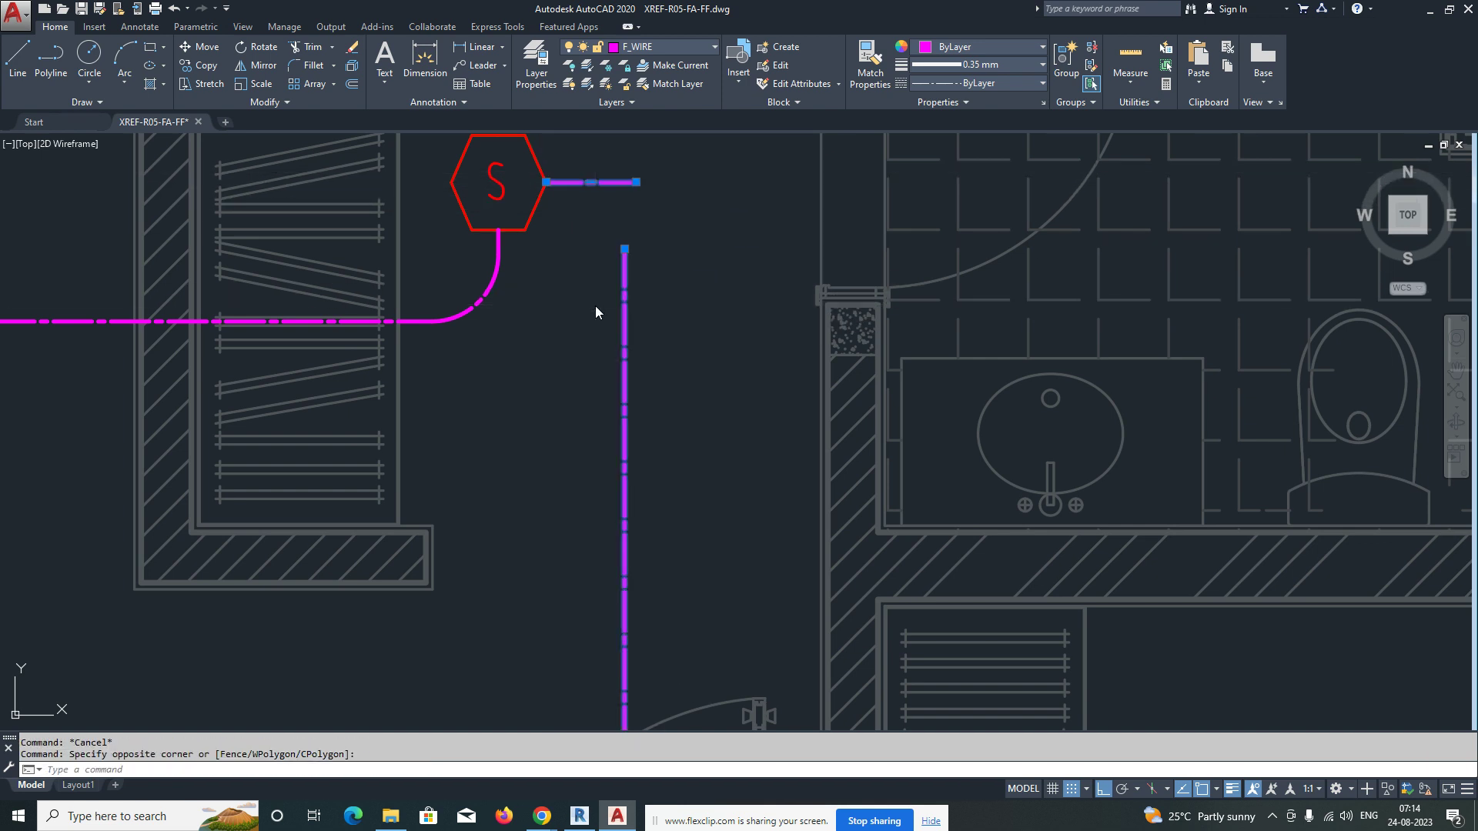
key(ctrl+1)
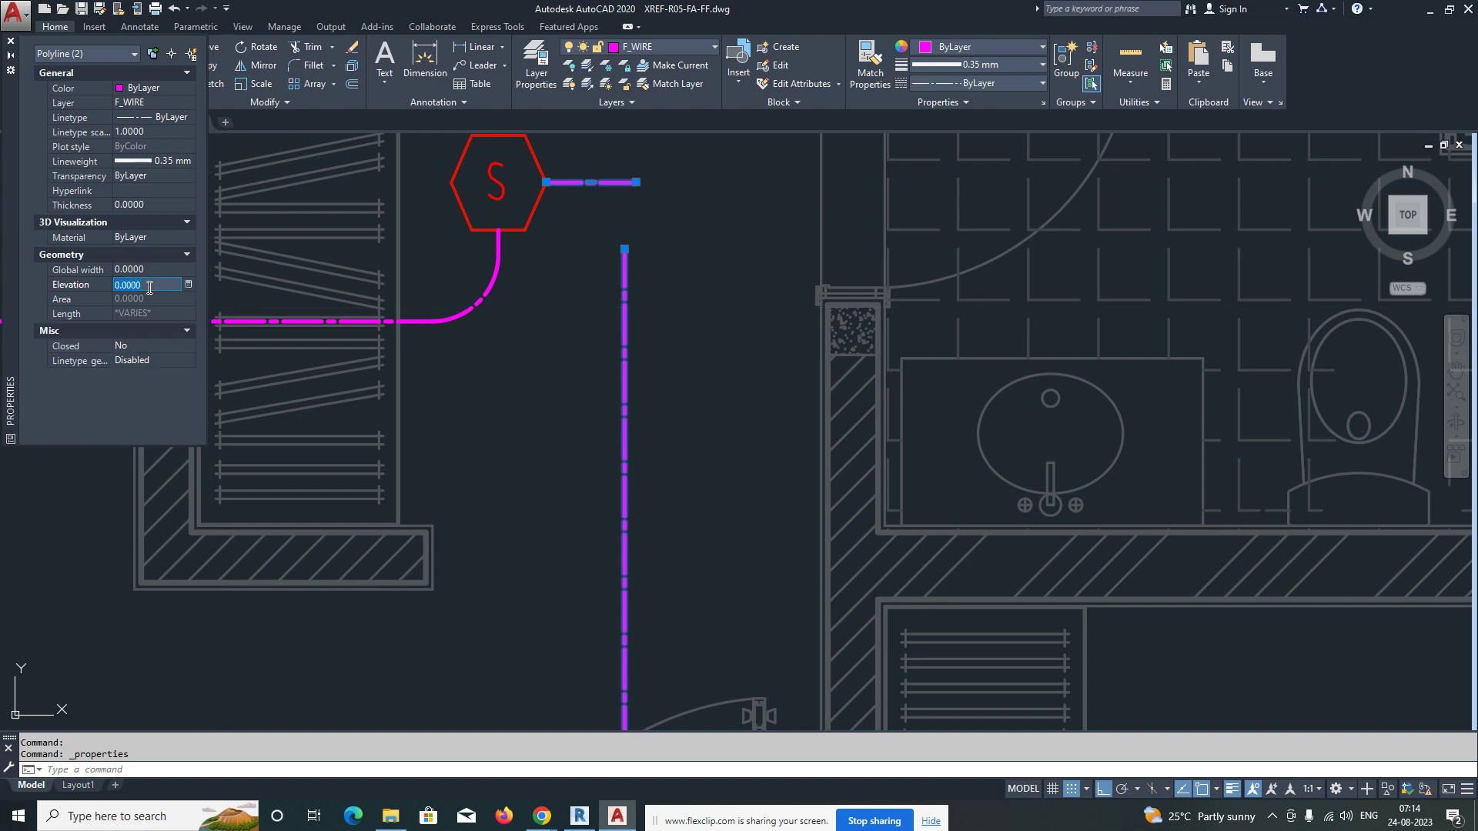
key(Escape)
Step: Erase the short horizontal wire beside the dressing room detector
text(e)
key(Return)
key(Return)
Step: Draw a wire polyline from the vertical lobby wire's top end up and left to the dressing room detector's right corner
middle_drag(645, 204, 638, 263)
text(pl)
key(Return)
click(618, 308)
click(619, 240)
click(539, 242)
key(Escape)
Step: Fillet the corner between the dressing room detector's wire and the vertical lobby wire with a radius of 200
text(f)
key(Return)
click(581, 240)
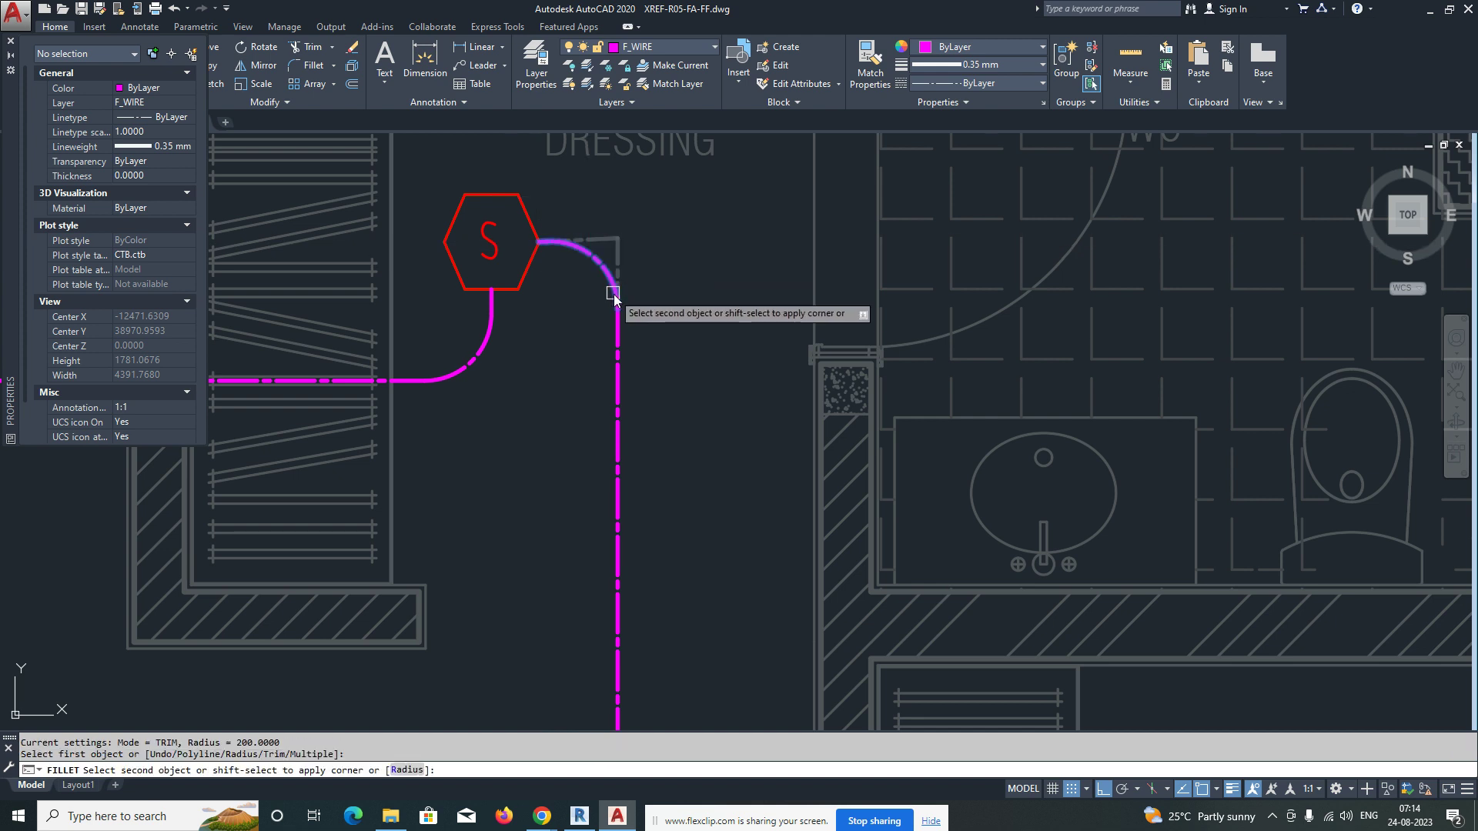
click(617, 345)
Step: Draw a vertical wire polyline from the lower dressing room detector's top up to the lobby detector's level
scroll(643, 324, down, 5)
scroll(703, 454, up, 2)
text(pl)
key(Return)
scroll(513, 464, up, 2)
click(505, 468)
scroll(513, 311, up, 4)
click(512, 311)
key(Escape)
Step: Draw a horizontal wire polyline from the lobby detector's left corner across the WC, past the dressing room wire
key(Return)
click(1087, 301)
click(314, 301)
key(Escape)
Step: Try to fillet the vertical dressing room wire with the horizontal wire crossing the WC
text(f)
key(Return)
click(455, 336)
click(487, 301)
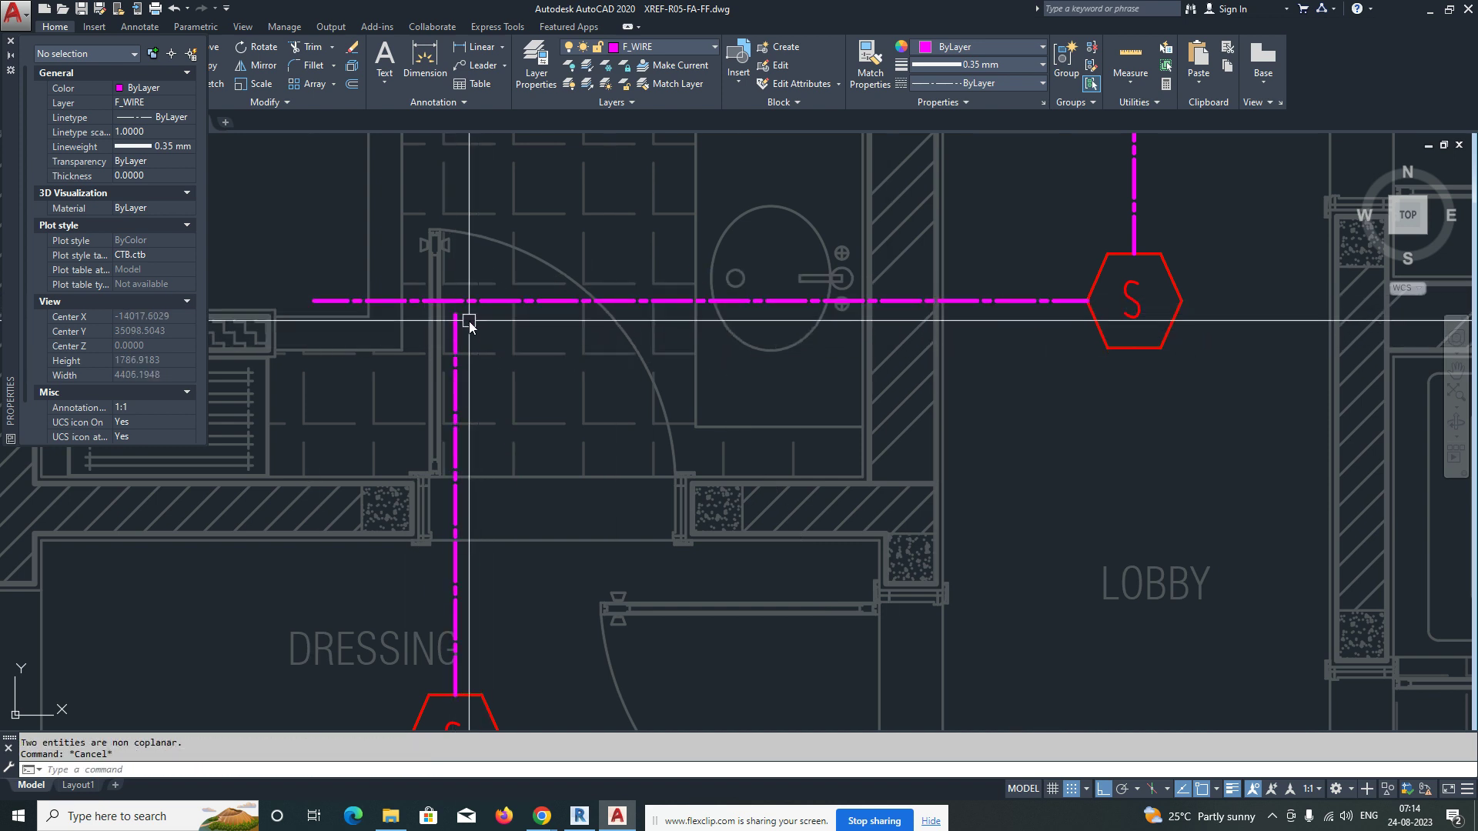
Step: Erase the vertical wire above the lower dressing room detector
click(470, 314)
text(e)
key(Return)
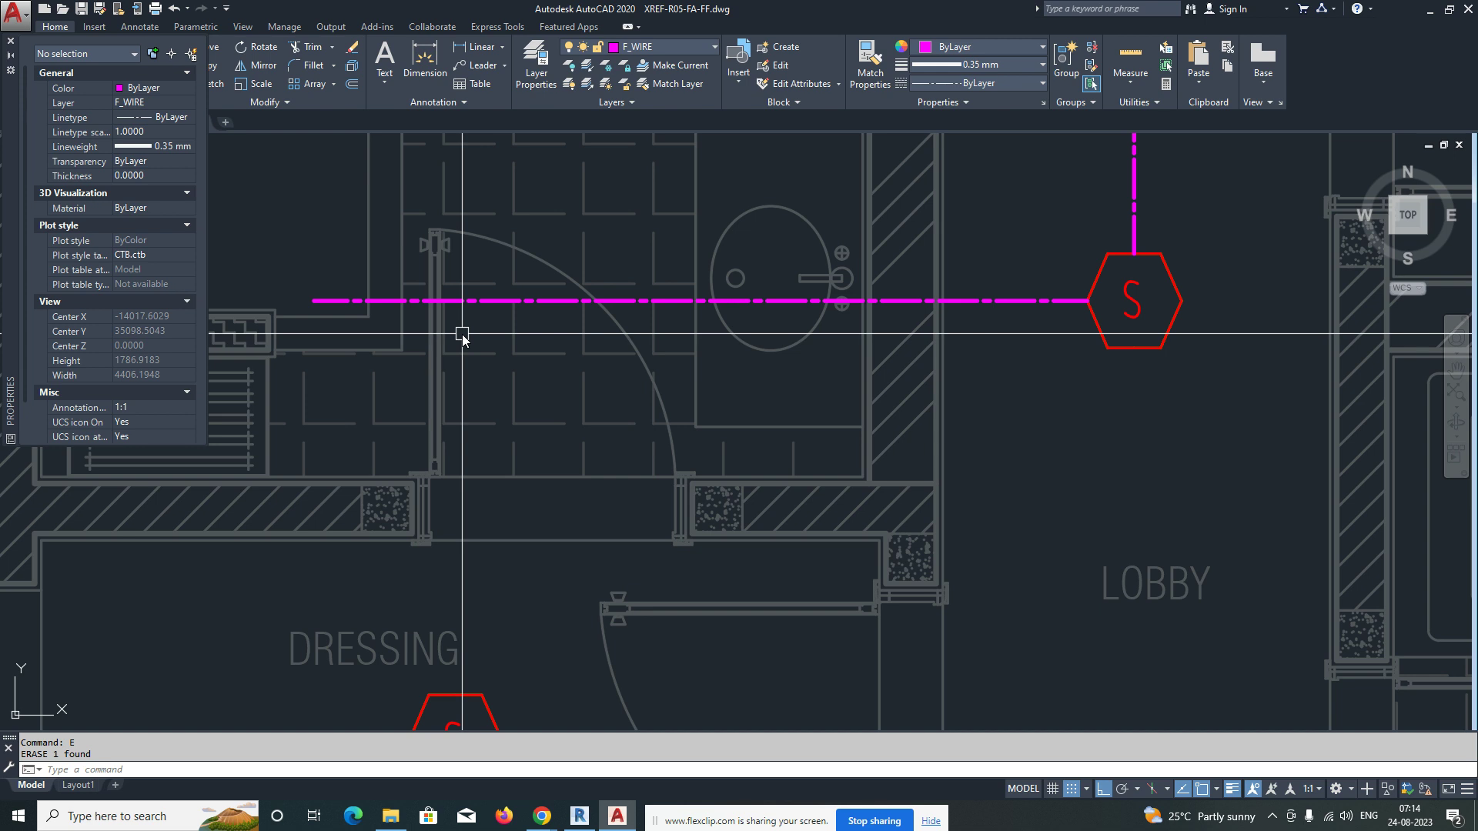
key(Return)
click(461, 301)
middle_drag(462, 463, 494, 253)
key(Escape)
Step: Draw a wire polyline from the lower dressing room detector's top up and right to the lobby detector's left corner
key(Return)
middle_drag(495, 293, 501, 460)
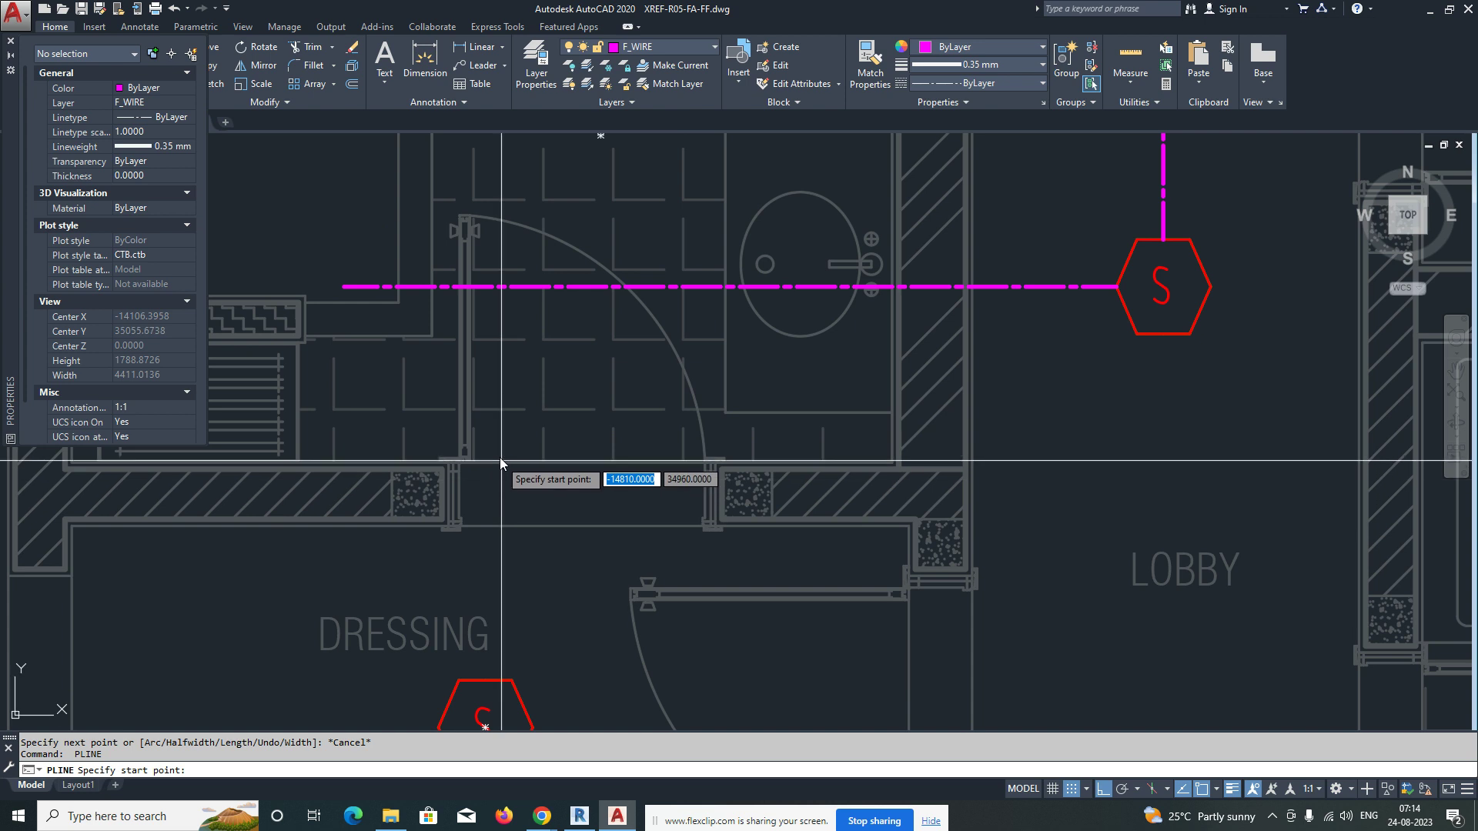
click(485, 679)
click(486, 286)
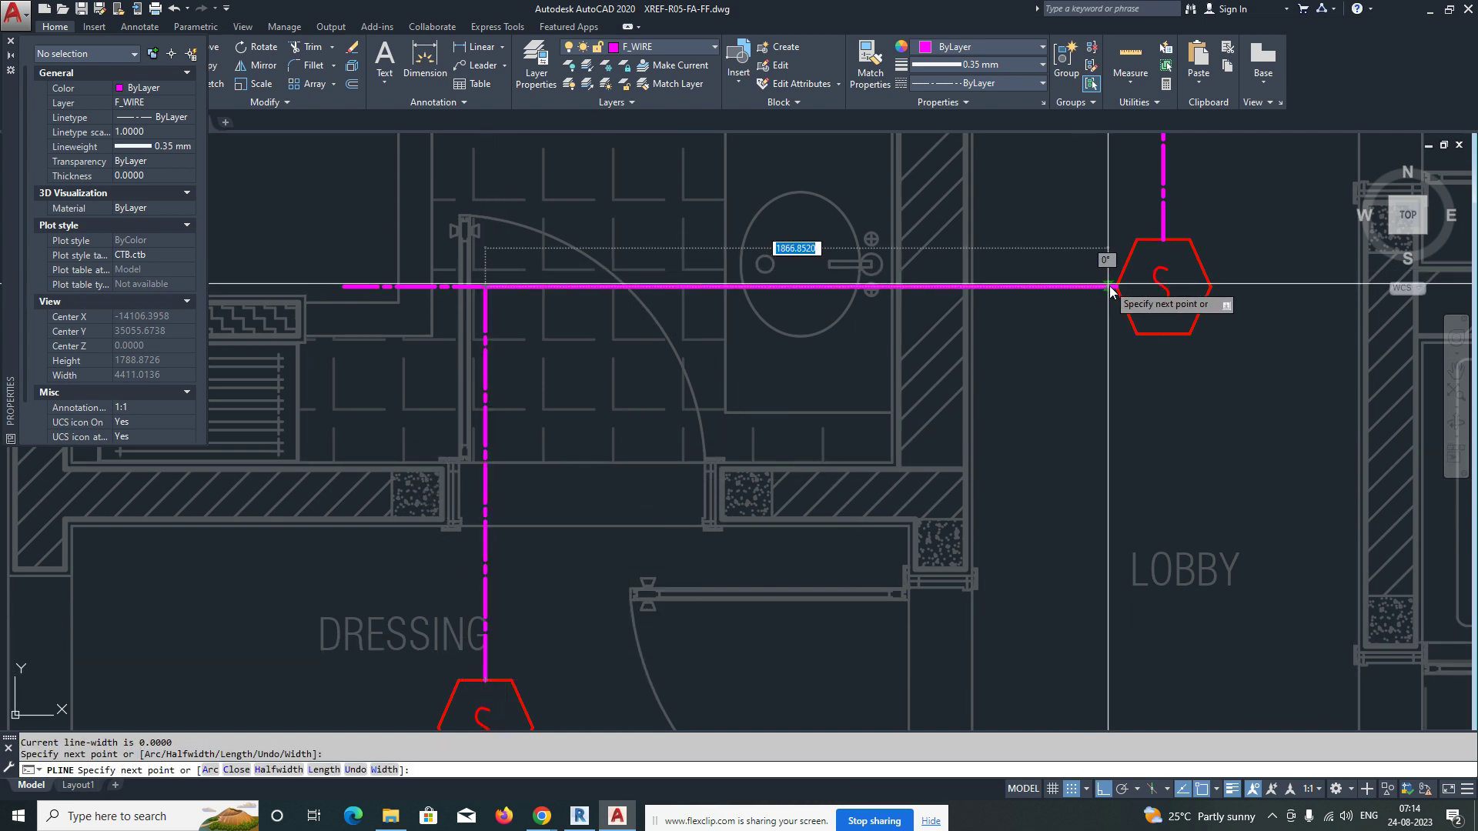
click(1102, 291)
key(Return)
Step: Erase the leftover horizontal wire across the WC and fillet the corner of the redrawn wire
text(E)
key(Return)
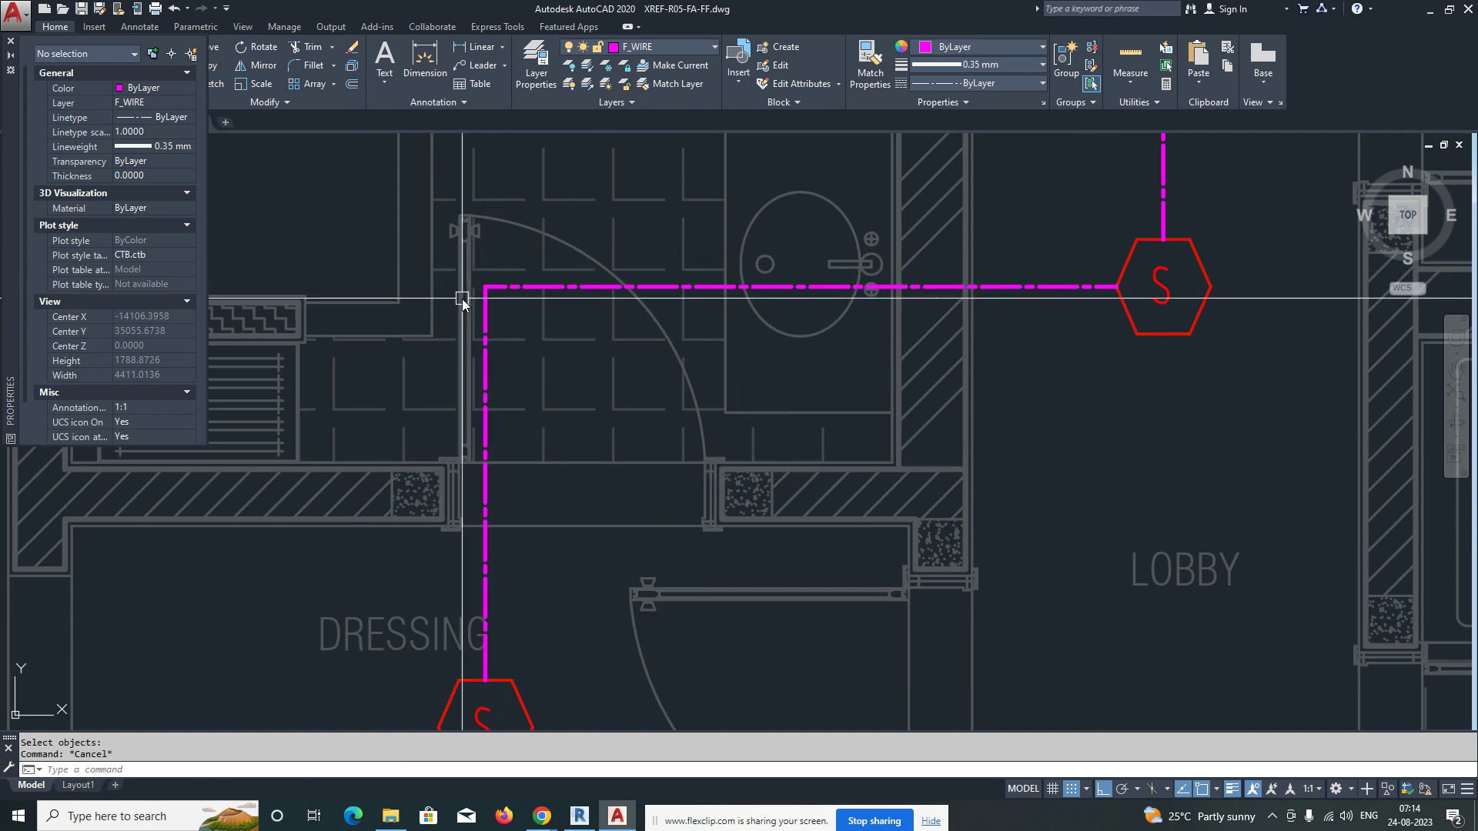
click(508, 291)
Step: Draw a short horizontal wire polyline from the lower dressing room detector's right corner toward the lobby
scroll(577, 320, down, 10)
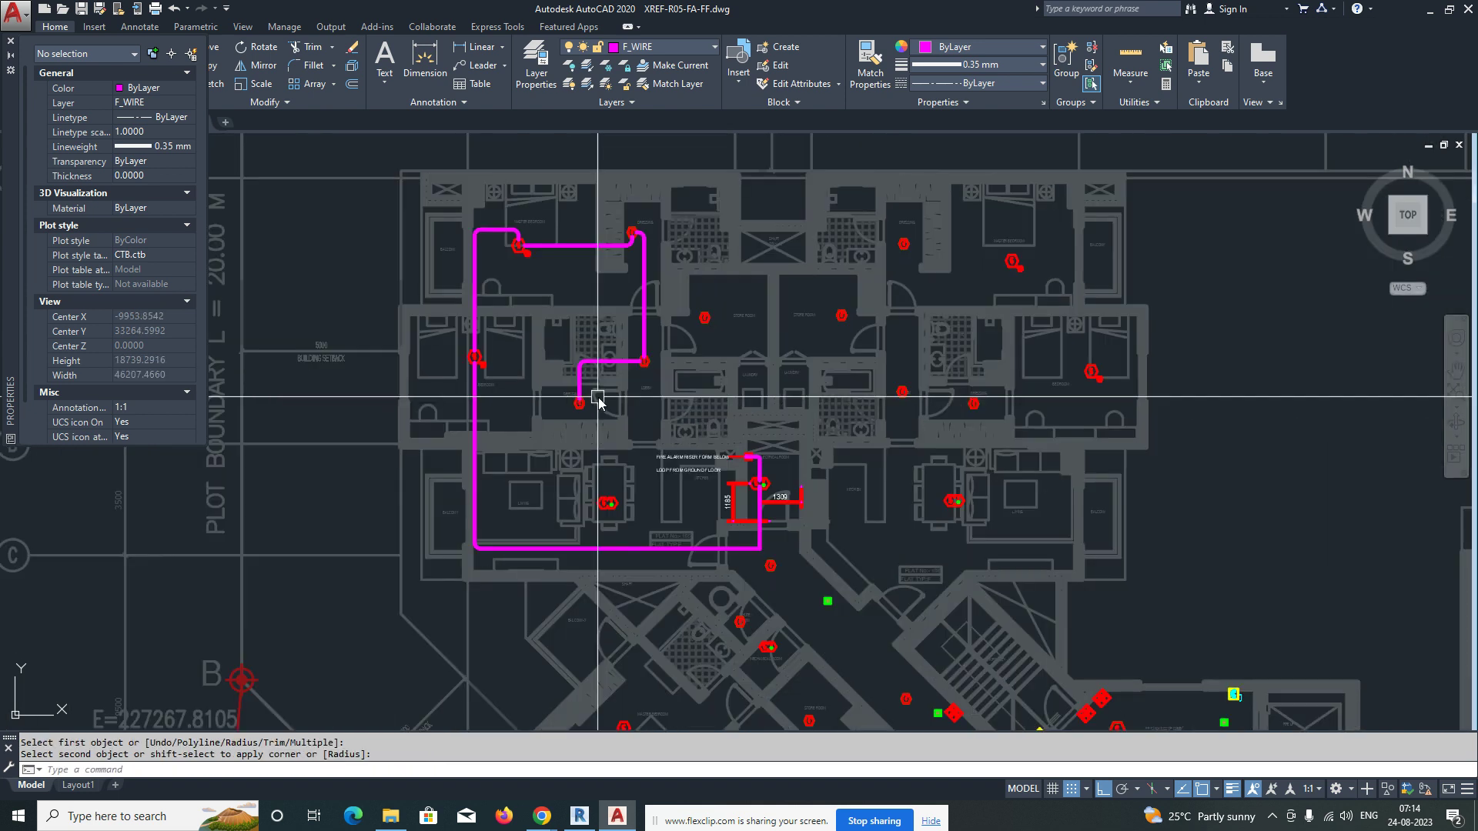
scroll(609, 422, up, 6)
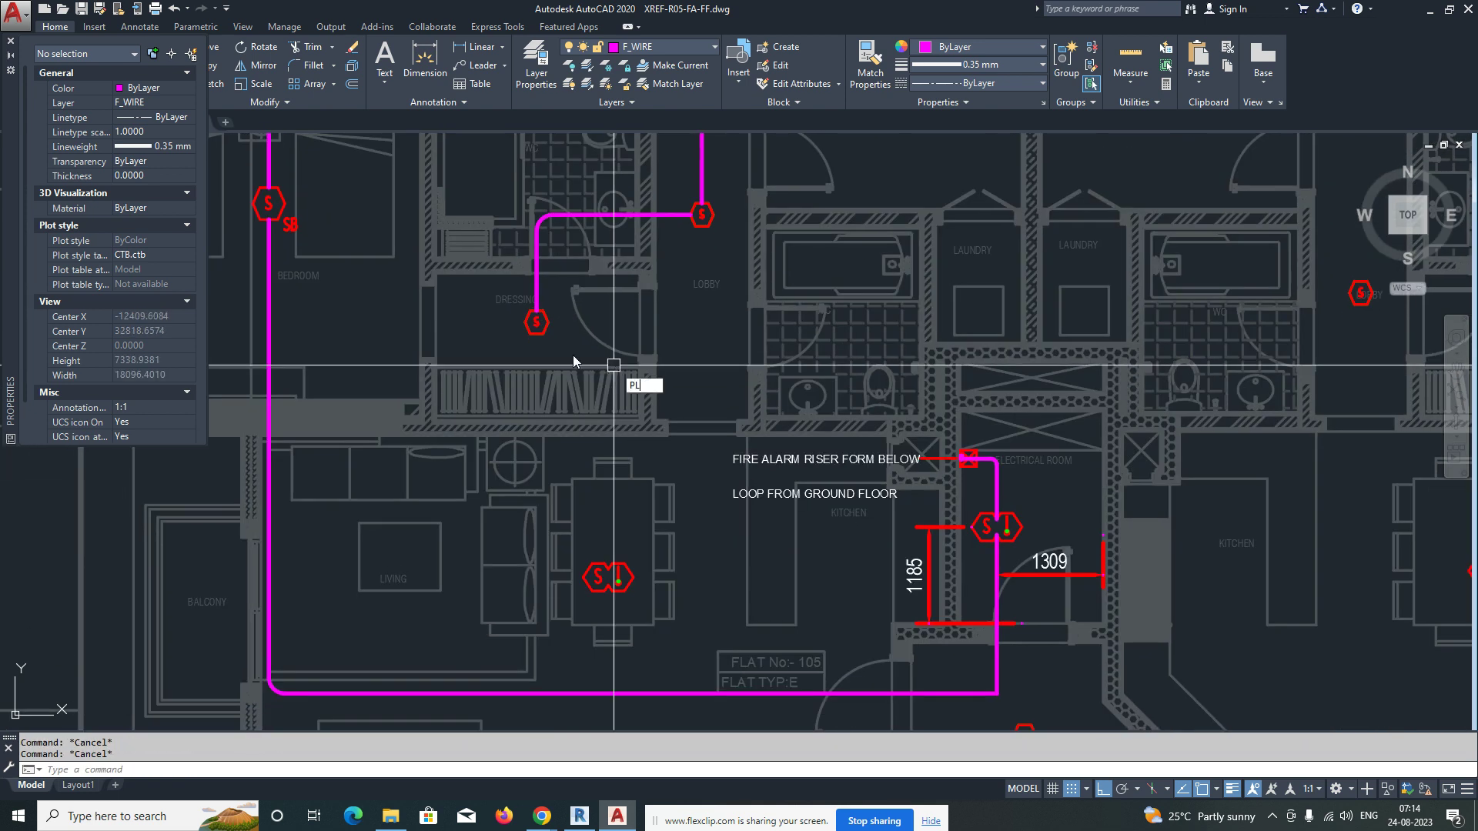
text(PL)
key(Return)
click(527, 316)
click(647, 312)
middle_drag(656, 427, 666, 461)
key(Escape)
Step: Draw a vertical wire polyline from the dining area detector's top up past the short dressing room wire
key(Return)
click(647, 568)
scroll(649, 314, up, 6)
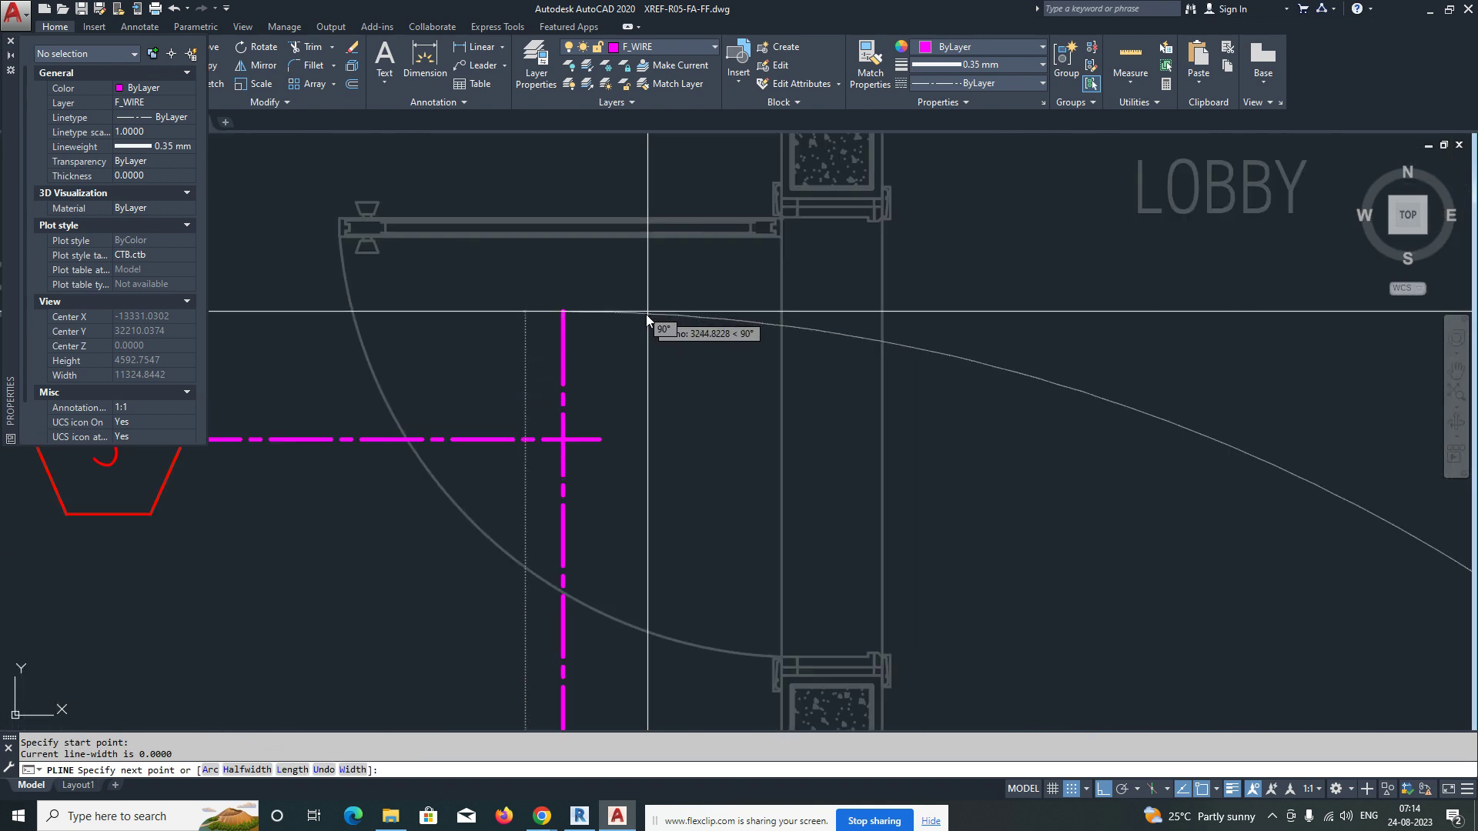
click(647, 315)
key(Escape)
Step: Fillet the short horizontal dressing room wire with the vertical wire rising from the dining area detector
scroll(628, 381, down, 6)
text(f)
key(Return)
click(595, 401)
scroll(612, 431, up, 2)
click(612, 420)
Step: Draw a wire polyline from the dining area detector's right corner, up through the lobby and right across the bathroom beside it
scroll(593, 455, down, 6)
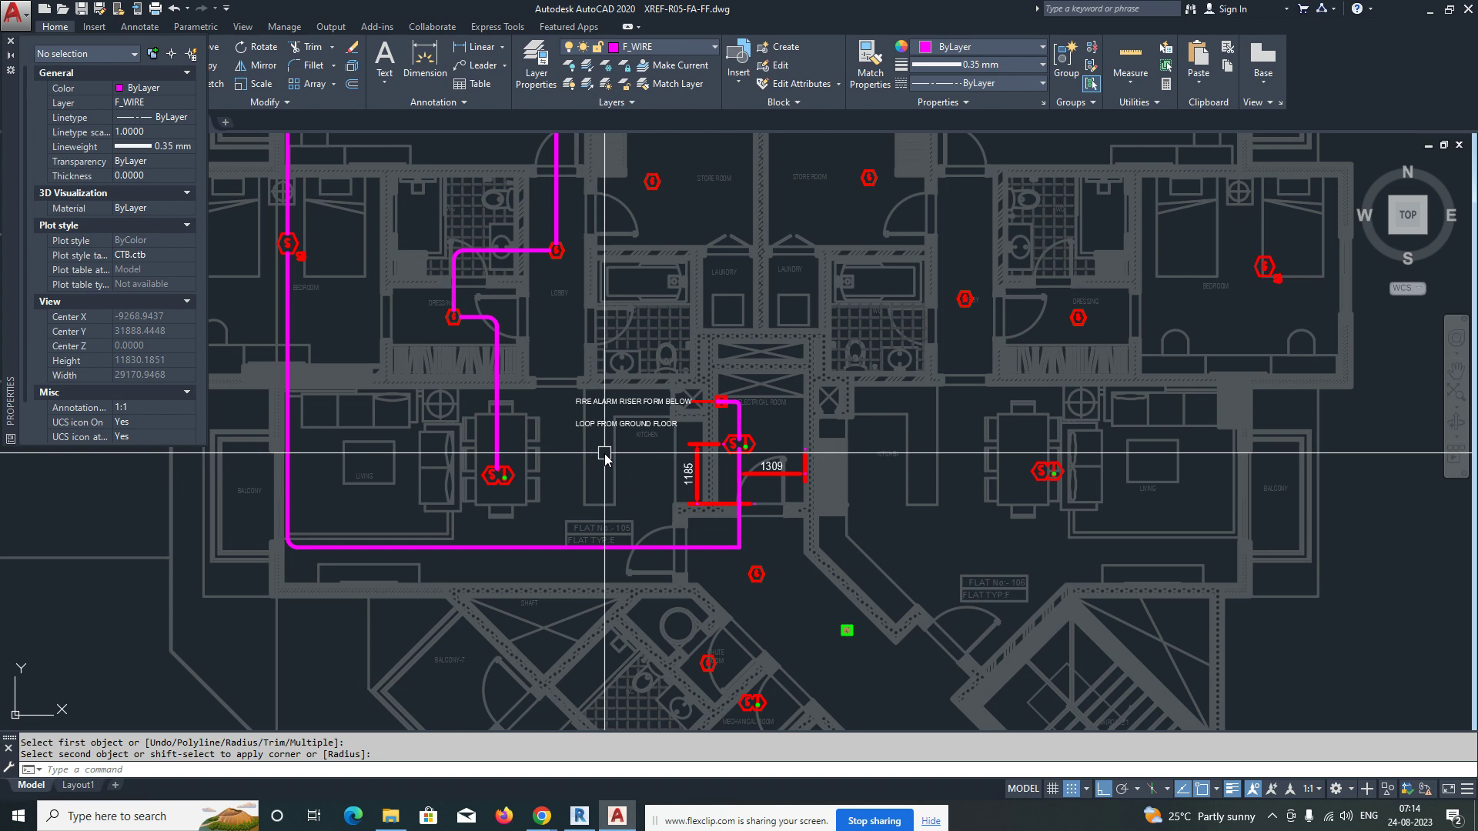
text(PL)
key(Return)
scroll(554, 477, up, 5)
click(501, 485)
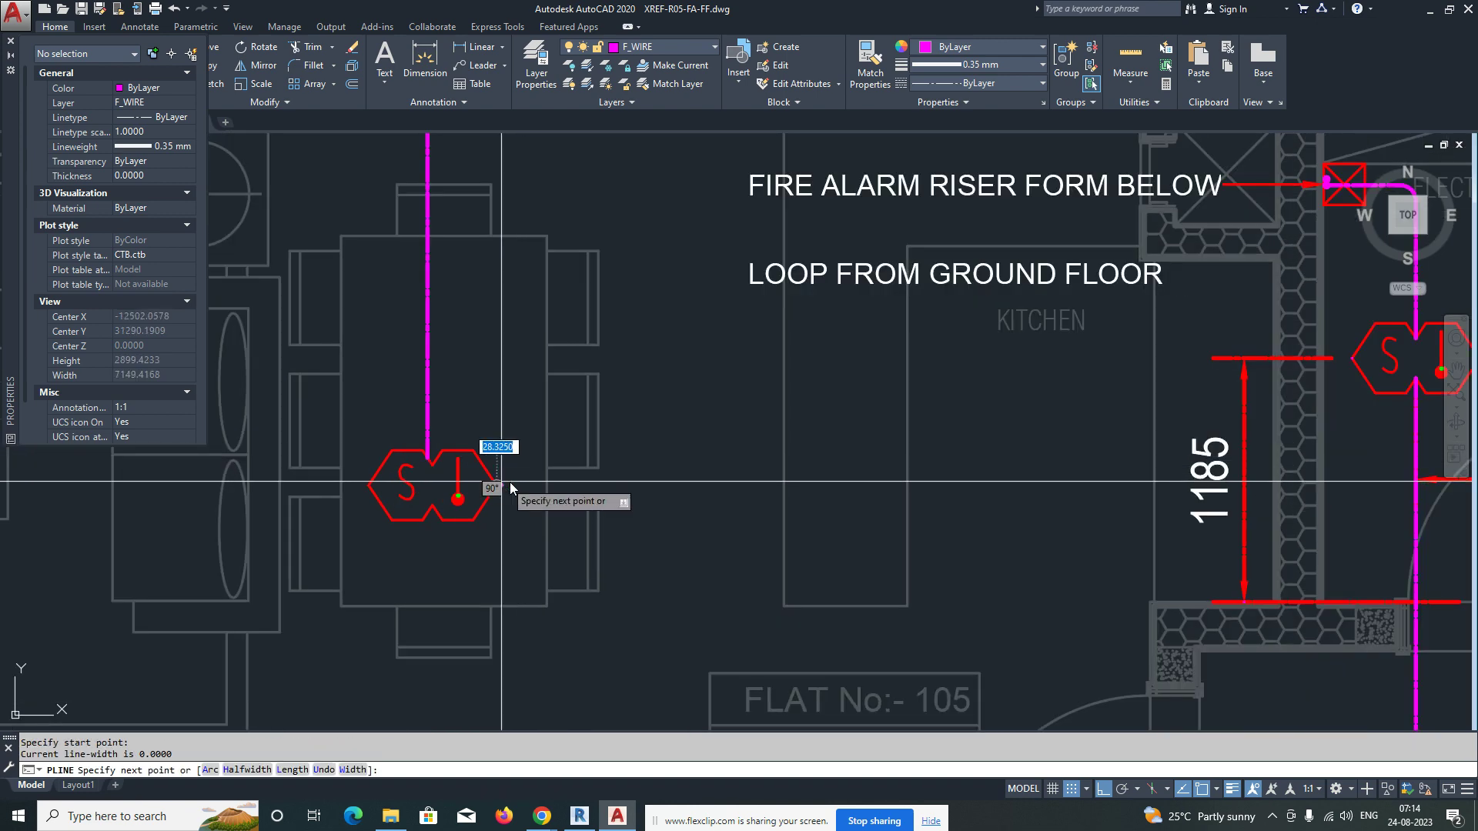
scroll(627, 396, down, 7)
scroll(597, 459, up, 5)
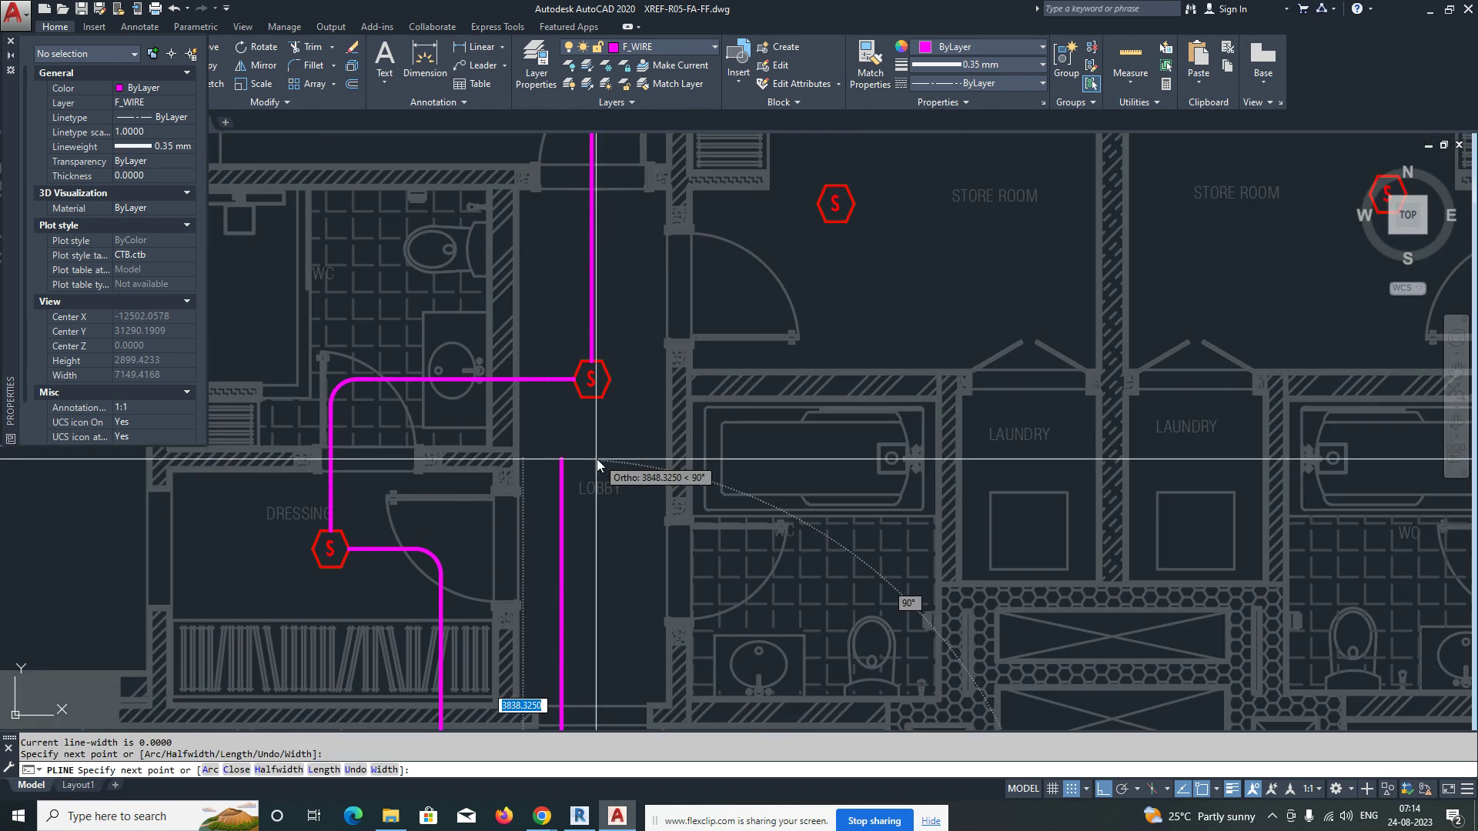
middle_drag(770, 459, 685, 476)
key(Escape)
key(Return)
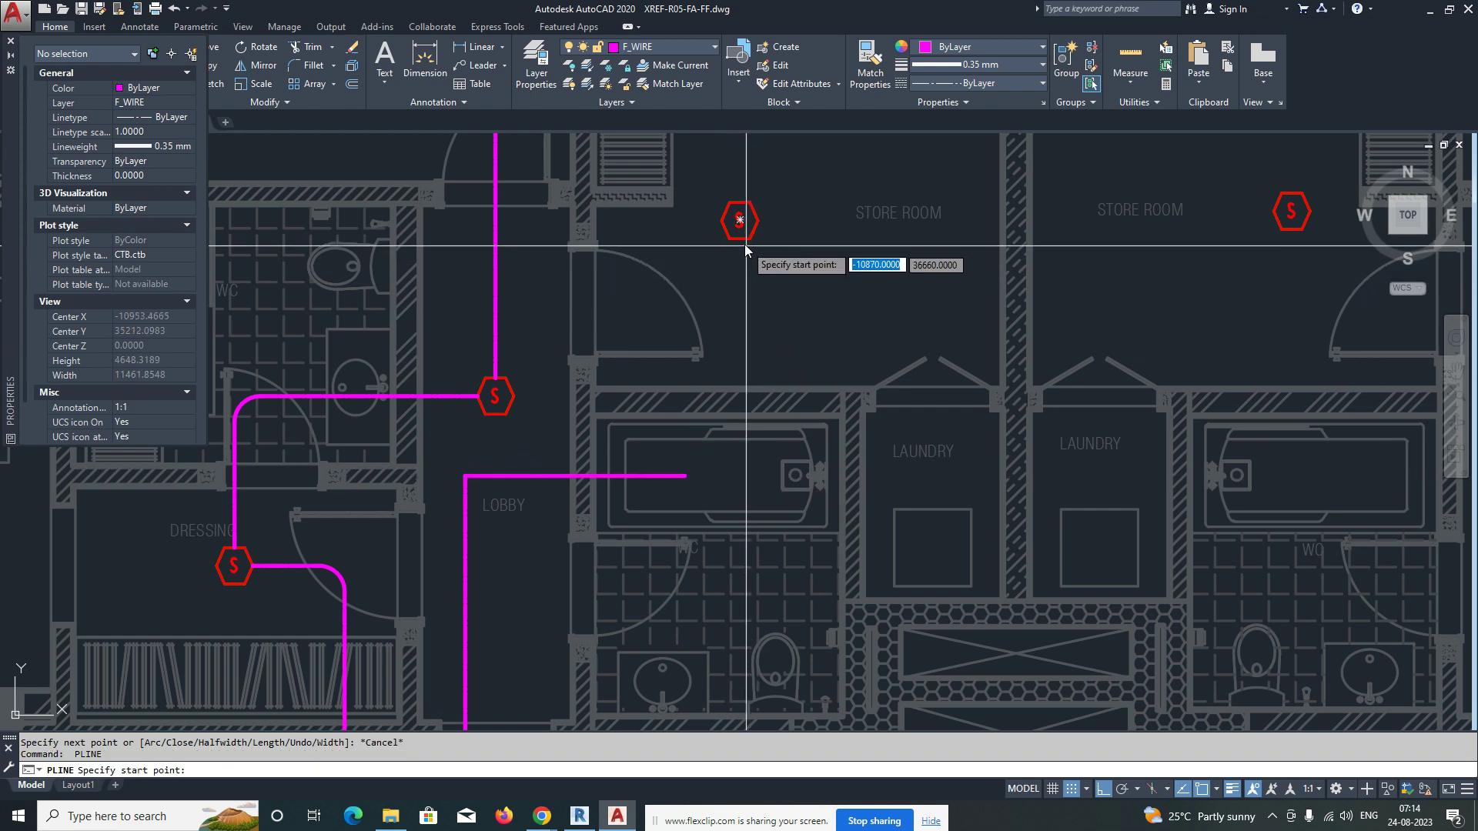
click(722, 479)
key(Escape)
Step: Draw a vertical wire polyline from flat 105's store room detector down past the end of the horizontal bathroom wire
key(Return)
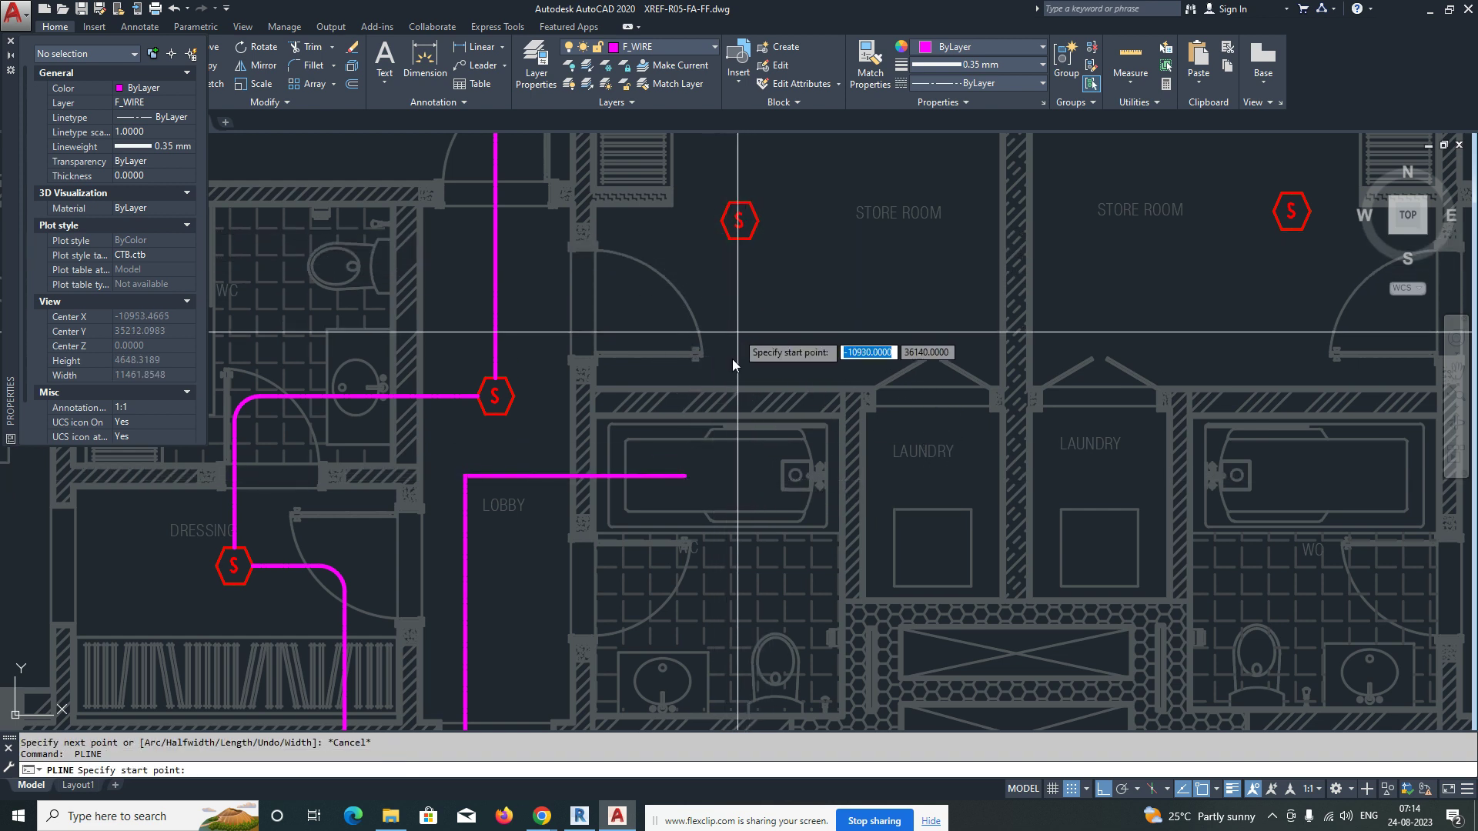
click(729, 477)
key(Escape)
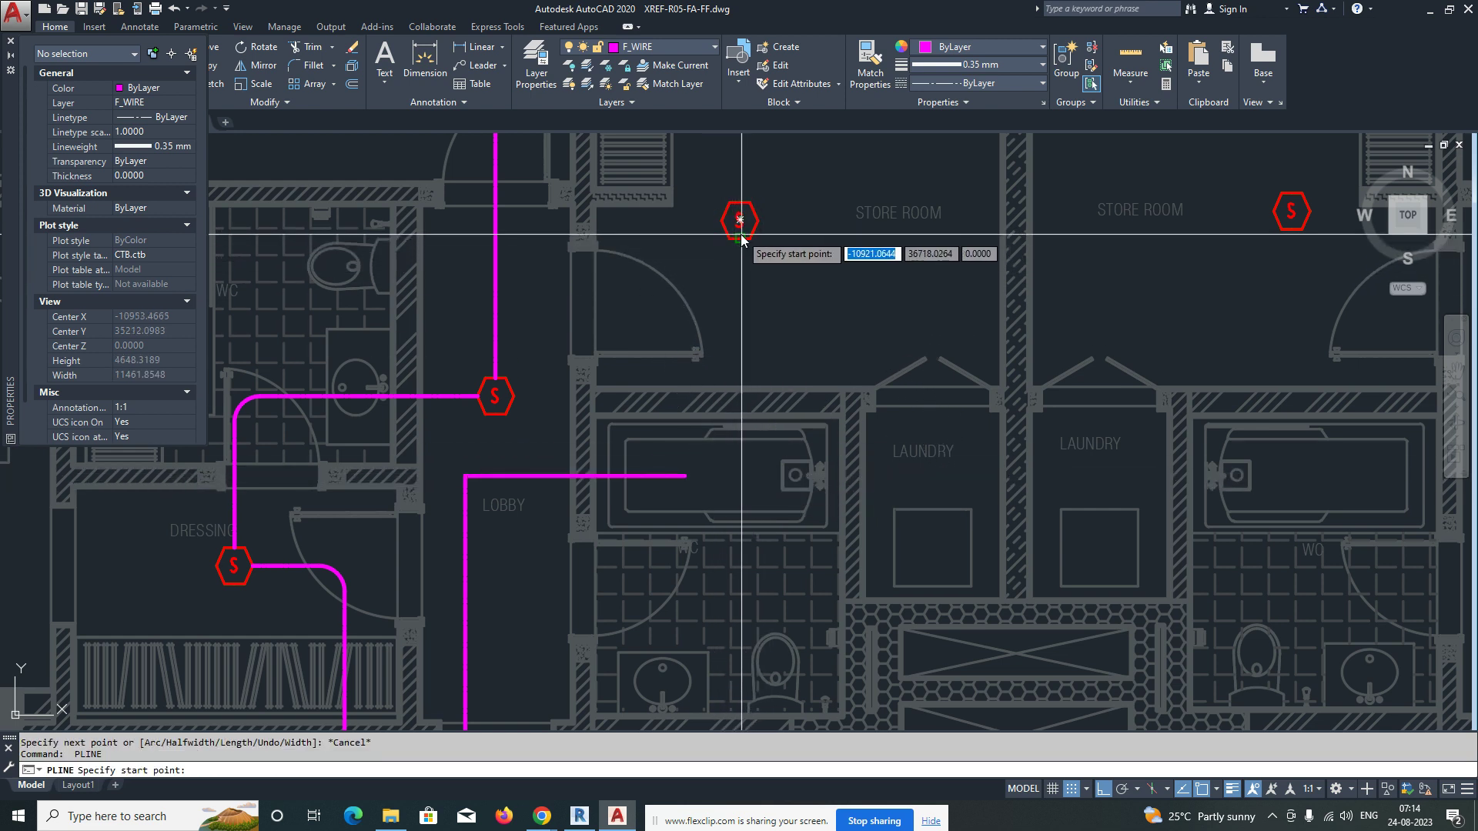
click(750, 492)
key(Return)
Step: Fillet both corners of the horizontal bathroom wire, at the store room wire and at the vertical lobby wire
text(f)
key(Return)
click(671, 477)
click(739, 455)
key(Return)
click(466, 504)
click(504, 477)
key(Escape)
key(Escape)
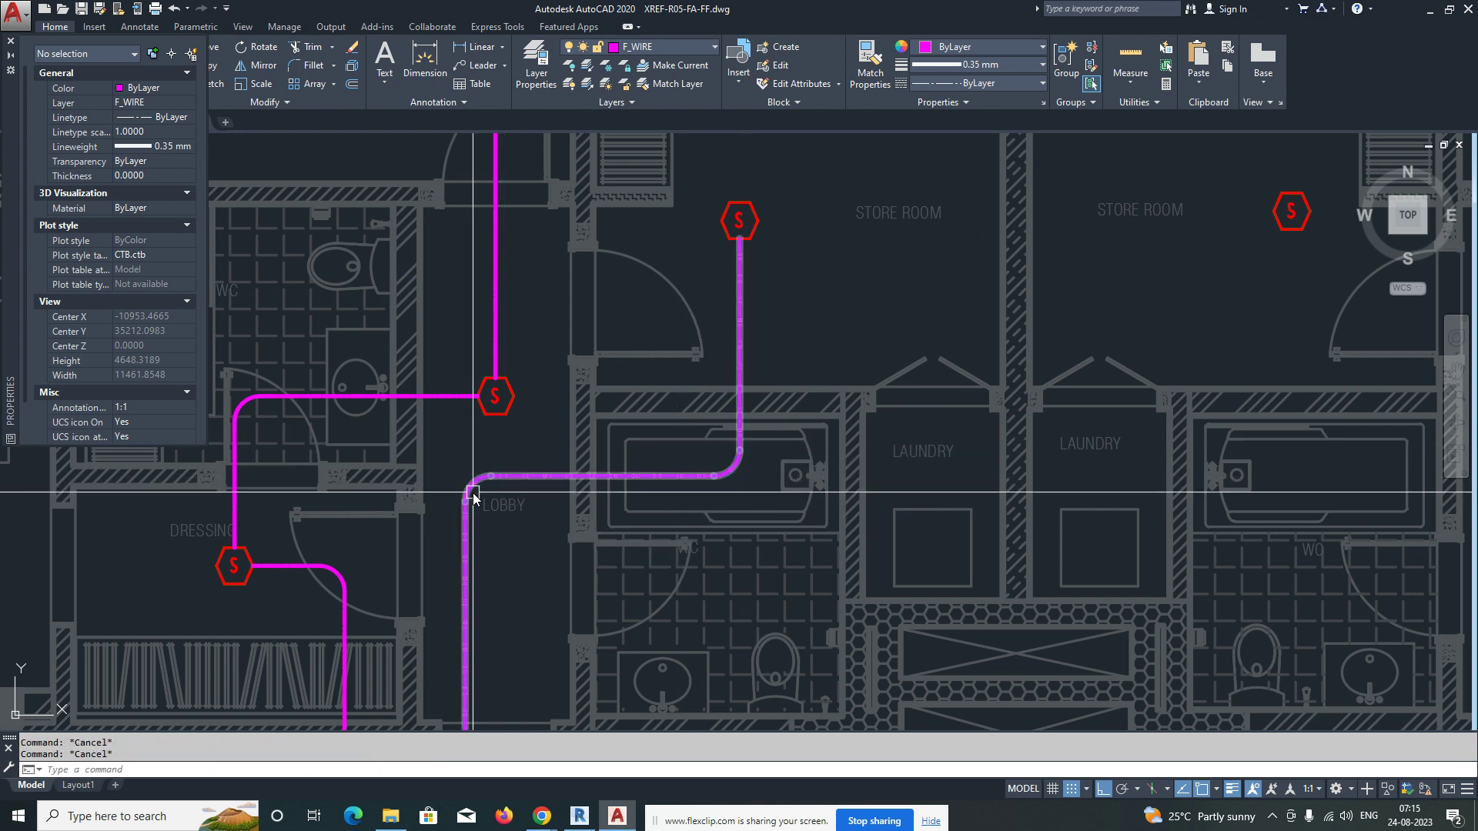
Step: Set the drawing's linetype scale factor to 25 after trying 10
text(LT)
key(Return)
key(Escape)
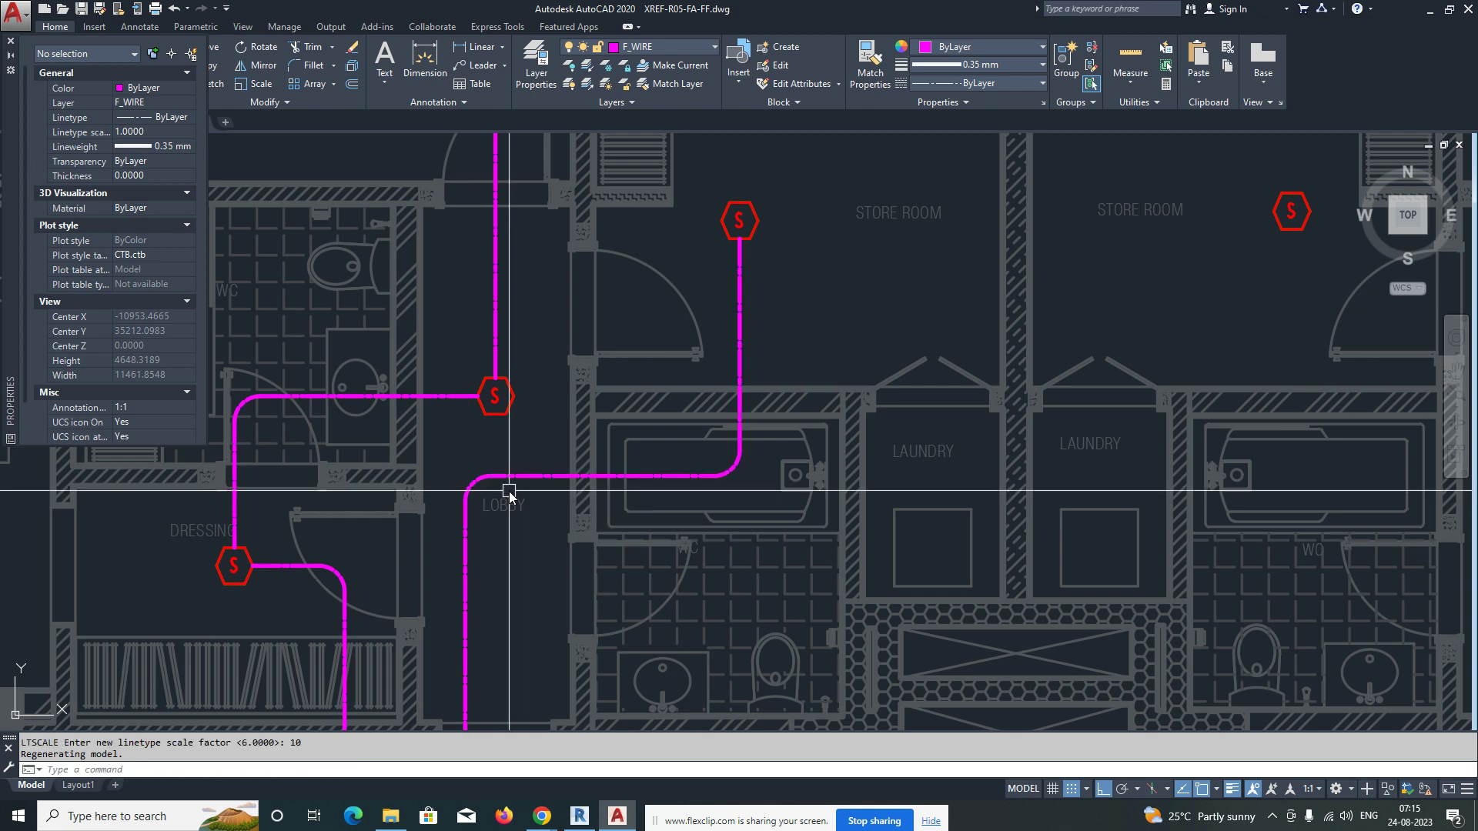
text(25)
key(Return)
Step: Fillet the wire corner beside the dining area detector where the wire turns up toward the lobby
scroll(664, 382, down, 4)
scroll(522, 629, up, 6)
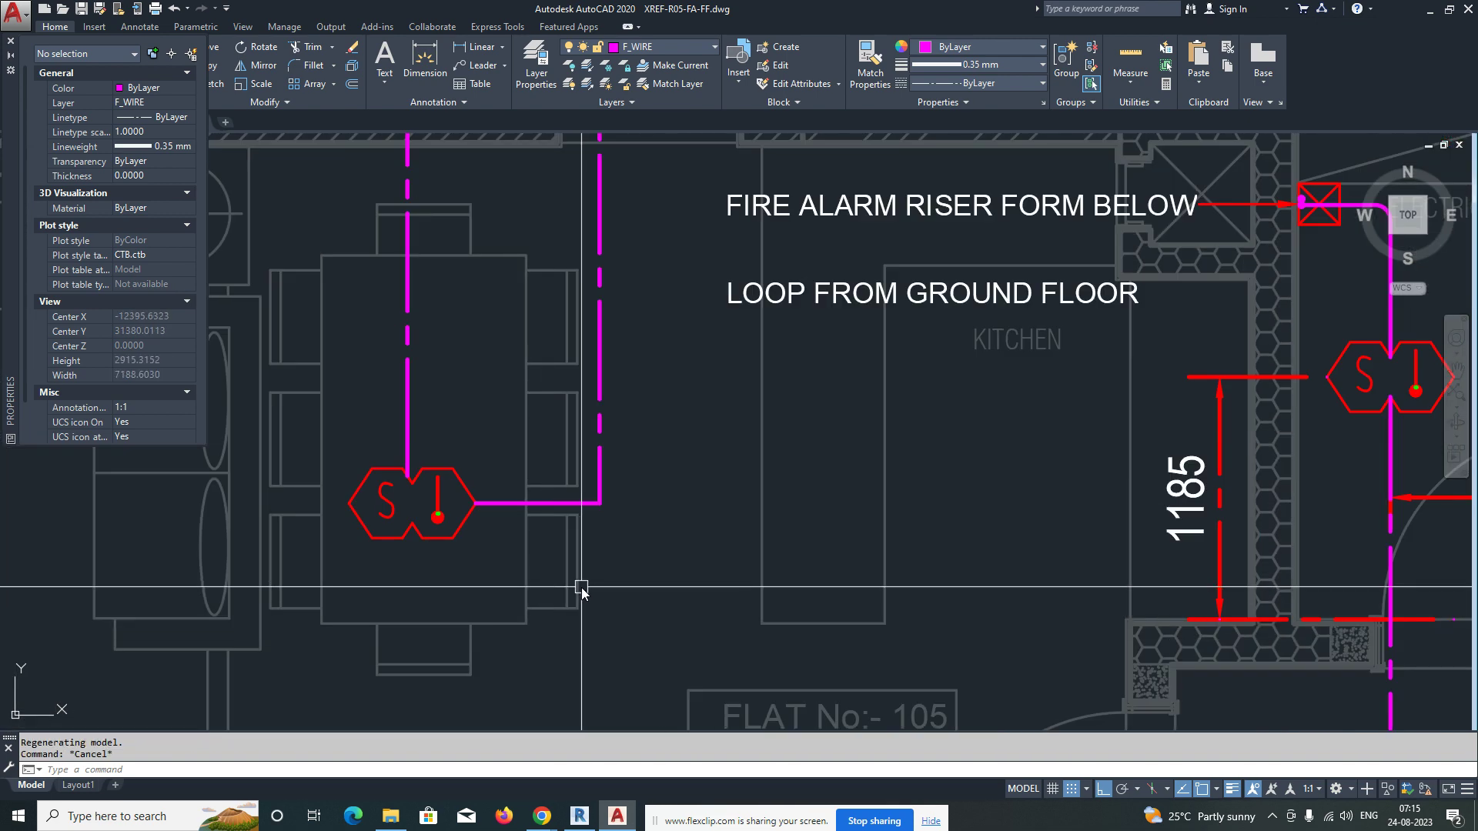
click(600, 481)
Step: Set the current lineweight to 0.30 mm and reduce the lineweight display scale
scroll(605, 477, down, 5)
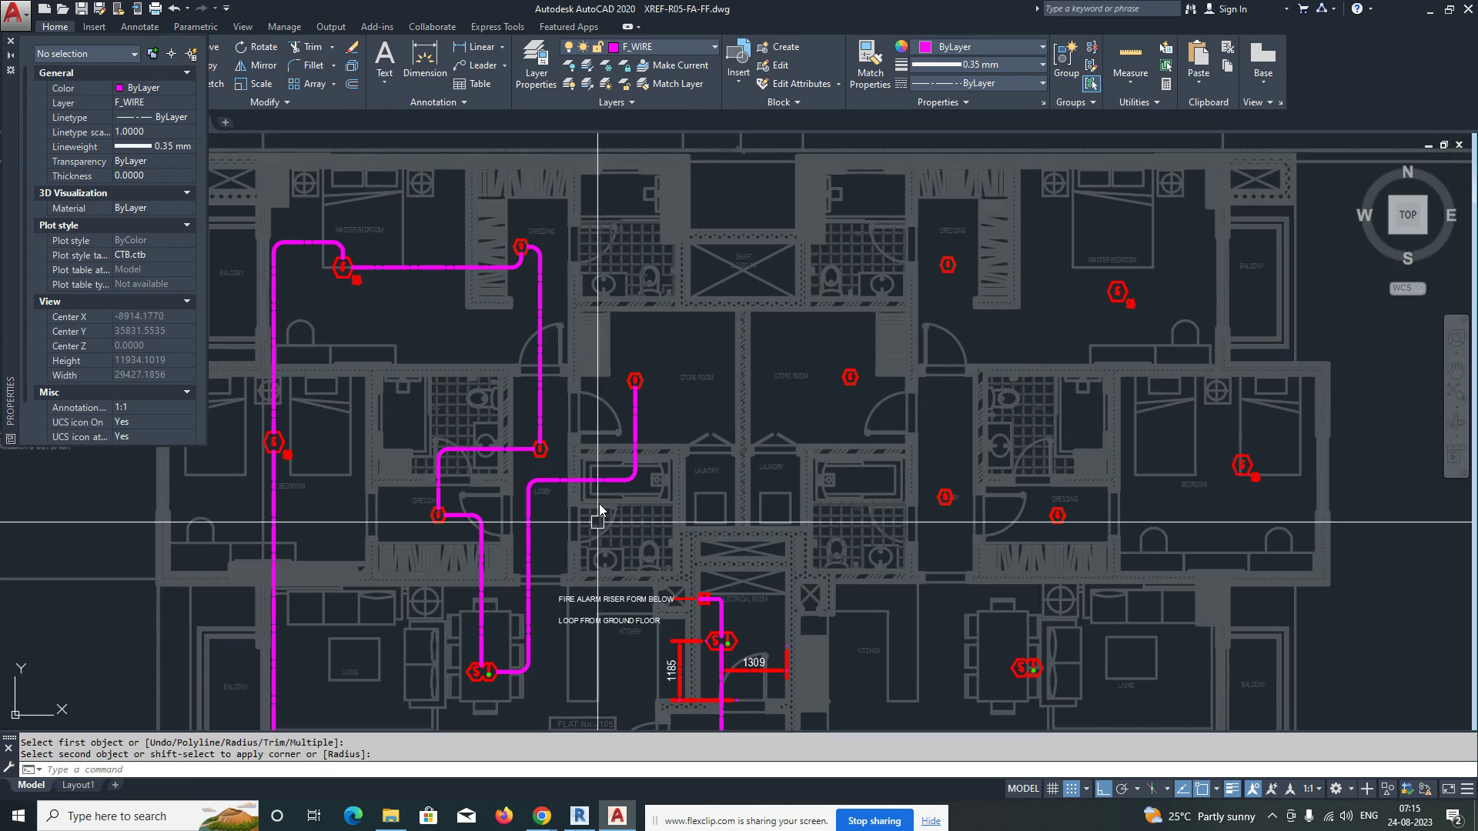
scroll(633, 397, up, 3)
text(LW)
key(Return)
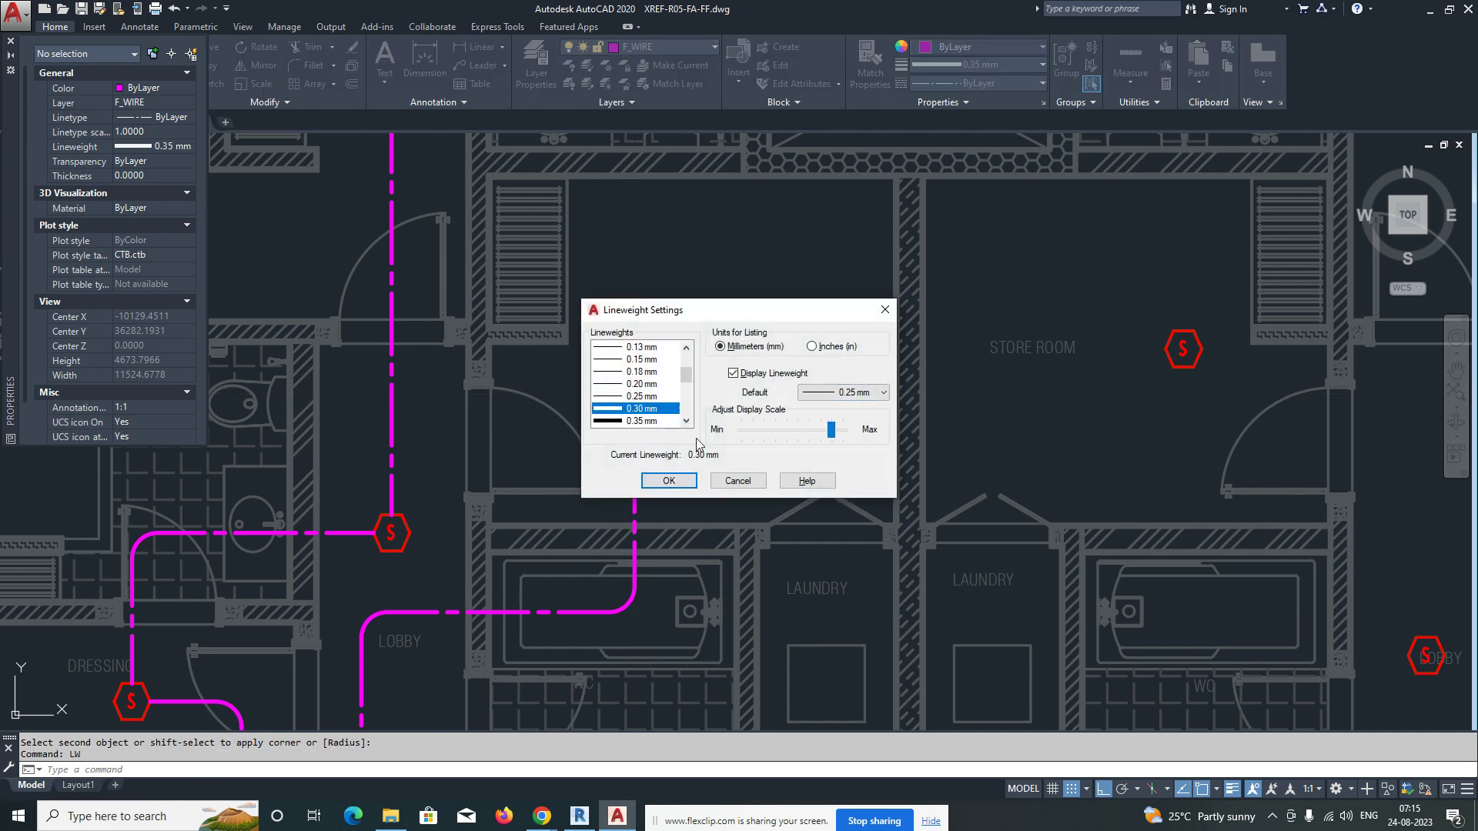
drag(839, 431, 768, 440)
click(669, 481)
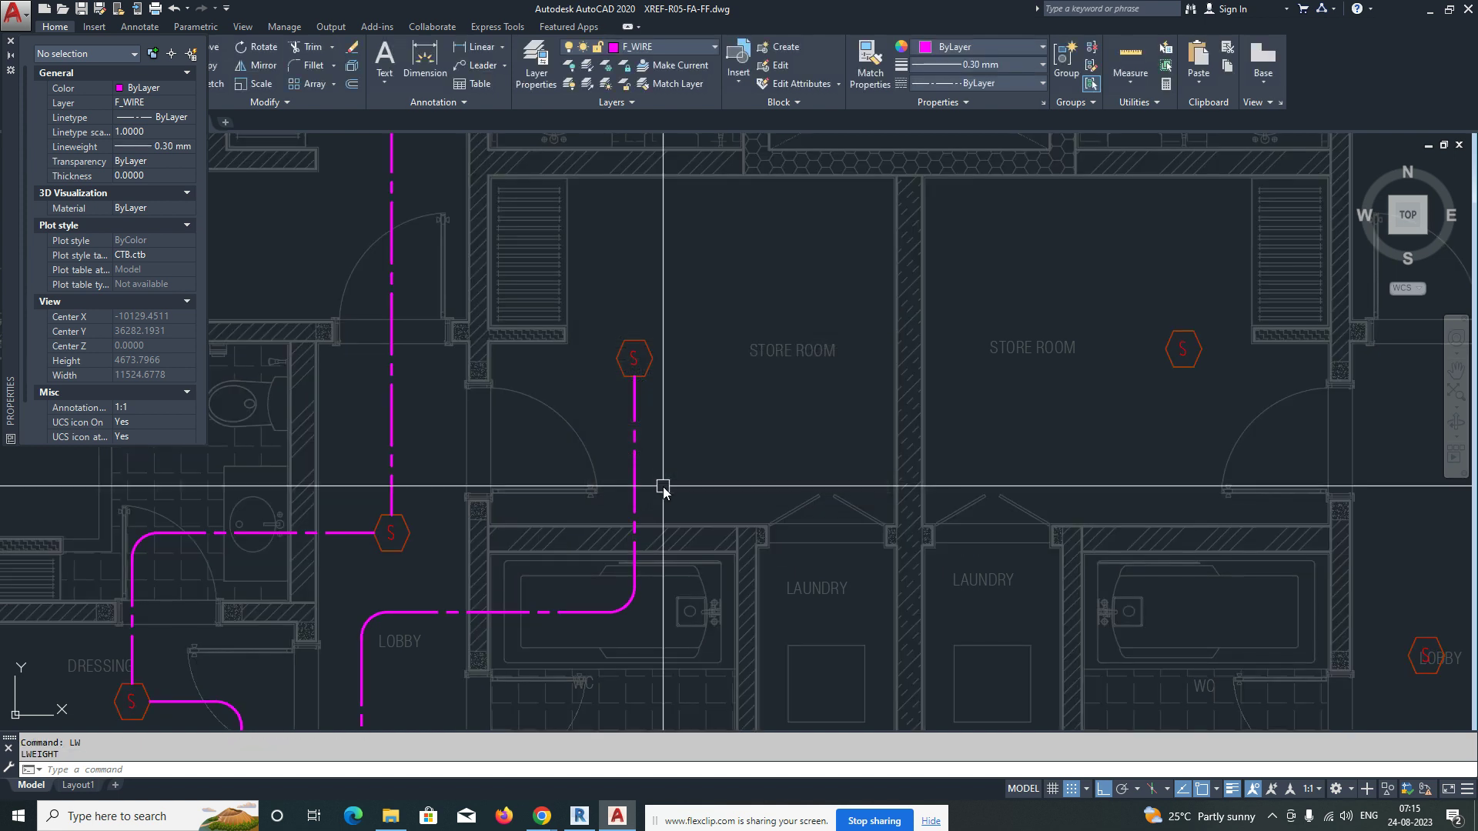
Step: Draw a wire polyline from flat 105's store room detector up, across the dividing wall and down to the adjacent store room's detector
middle_drag(712, 436, 694, 510)
text(pl)
key(Return)
click(615, 415)
click(623, 358)
middle_drag(1087, 336, 768, 377)
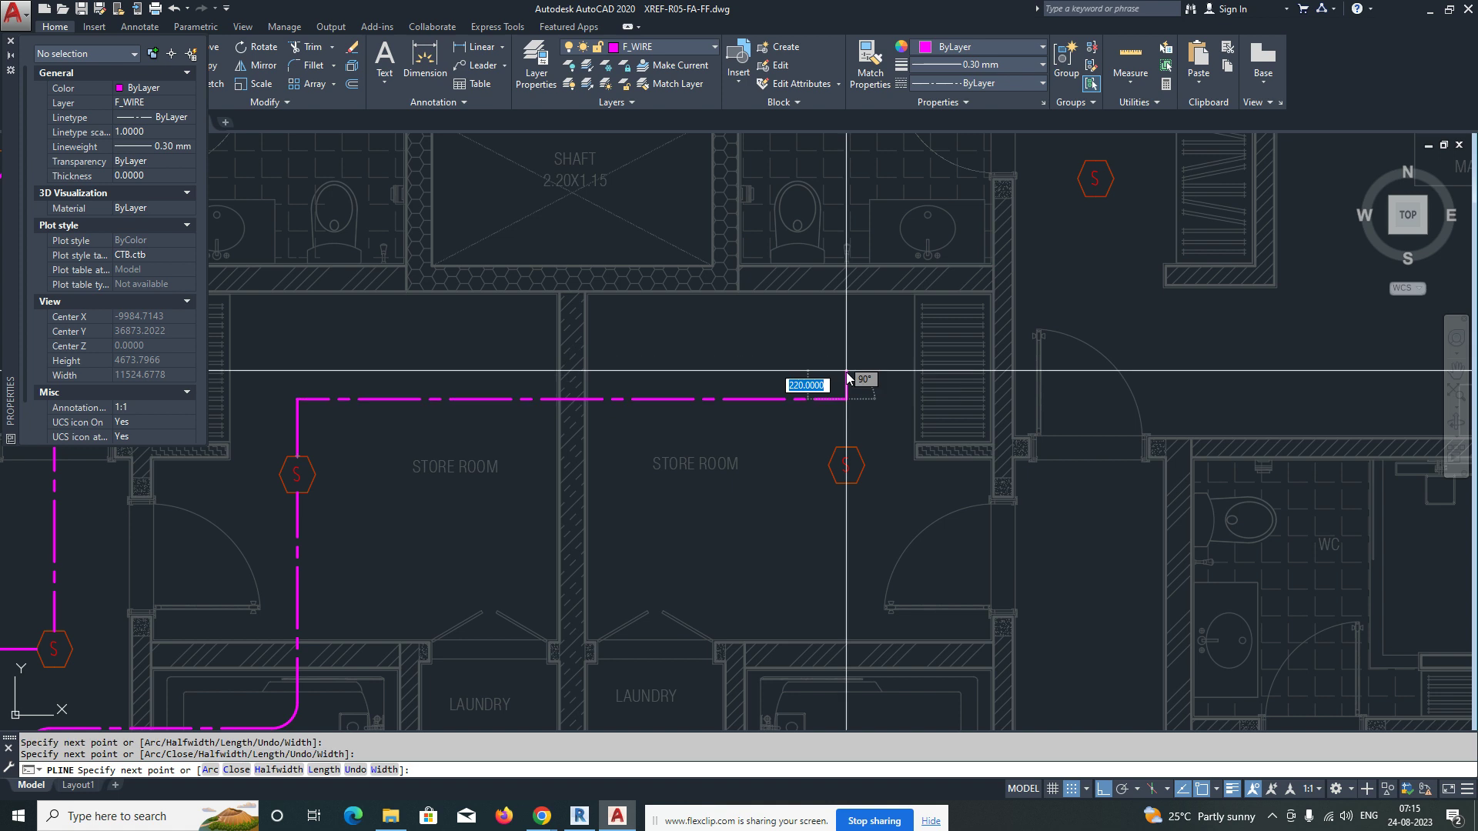
click(846, 374)
scroll(847, 422, up, 1)
click(846, 461)
scroll(846, 463, down, 3)
key(Escape)
Step: Draw wire from the second store room detector right into the adjoining flat's lobby and up to its upper dressing room detector
scroll(851, 474, up, 2)
key(space)
click(851, 472)
scroll(923, 484, down, 2)
middle_drag(942, 485, 746, 486)
scroll(769, 488, up, 1)
click(796, 473)
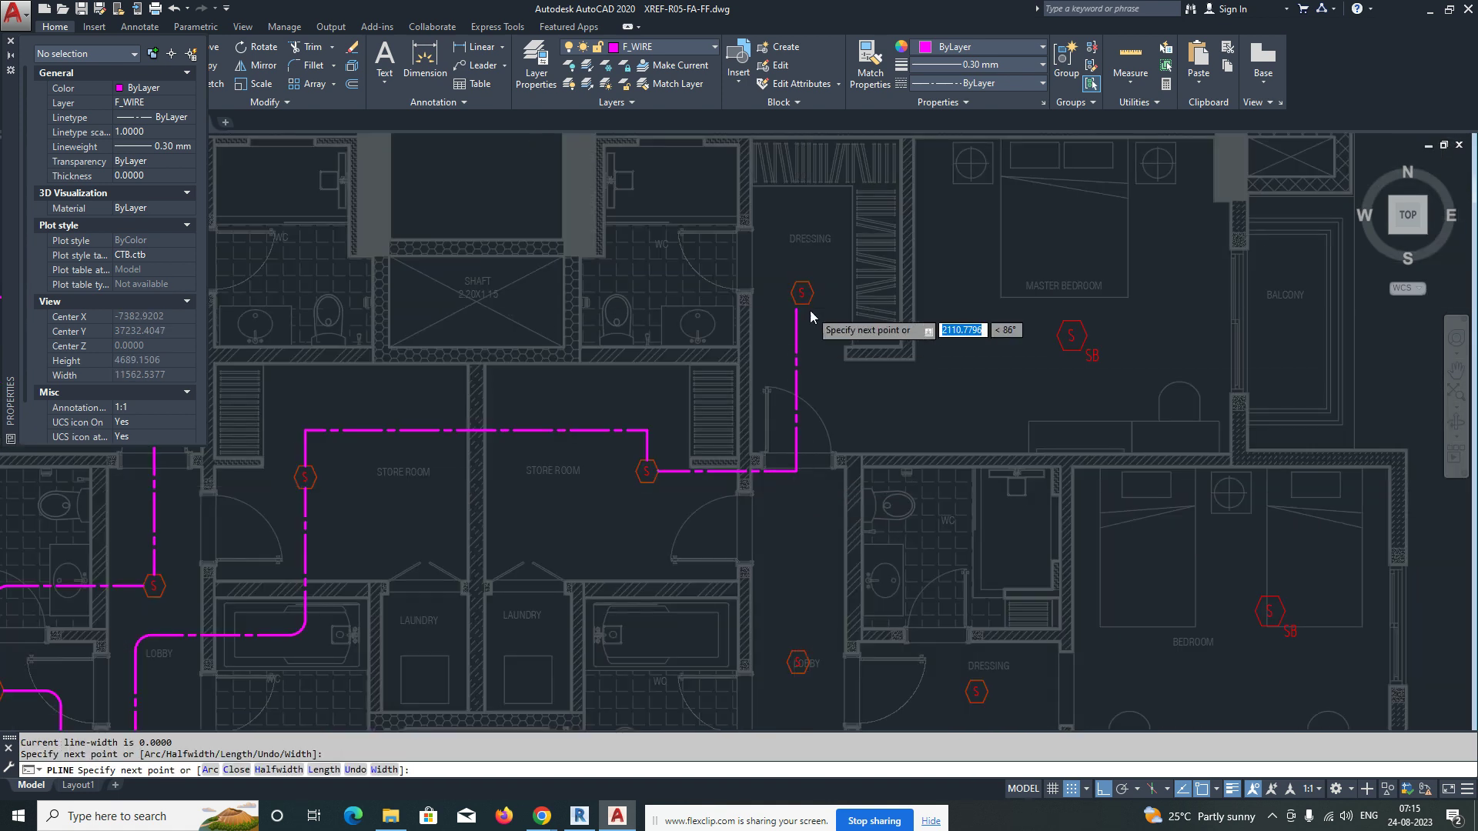
scroll(809, 311, up, 2)
click(802, 302)
scroll(801, 301, down, 2)
key(Escape)
Step: Try to fillet the adjoining flat's horizontal lobby wire with the vertical wire to the upper dressing room detector
text(f)
key(Return)
click(779, 483)
key(Escape)
Step: Erase the vertical wire below the adjoining flat's upper dressing room detector
text(e)
key(Return)
scroll(793, 461, up, 2)
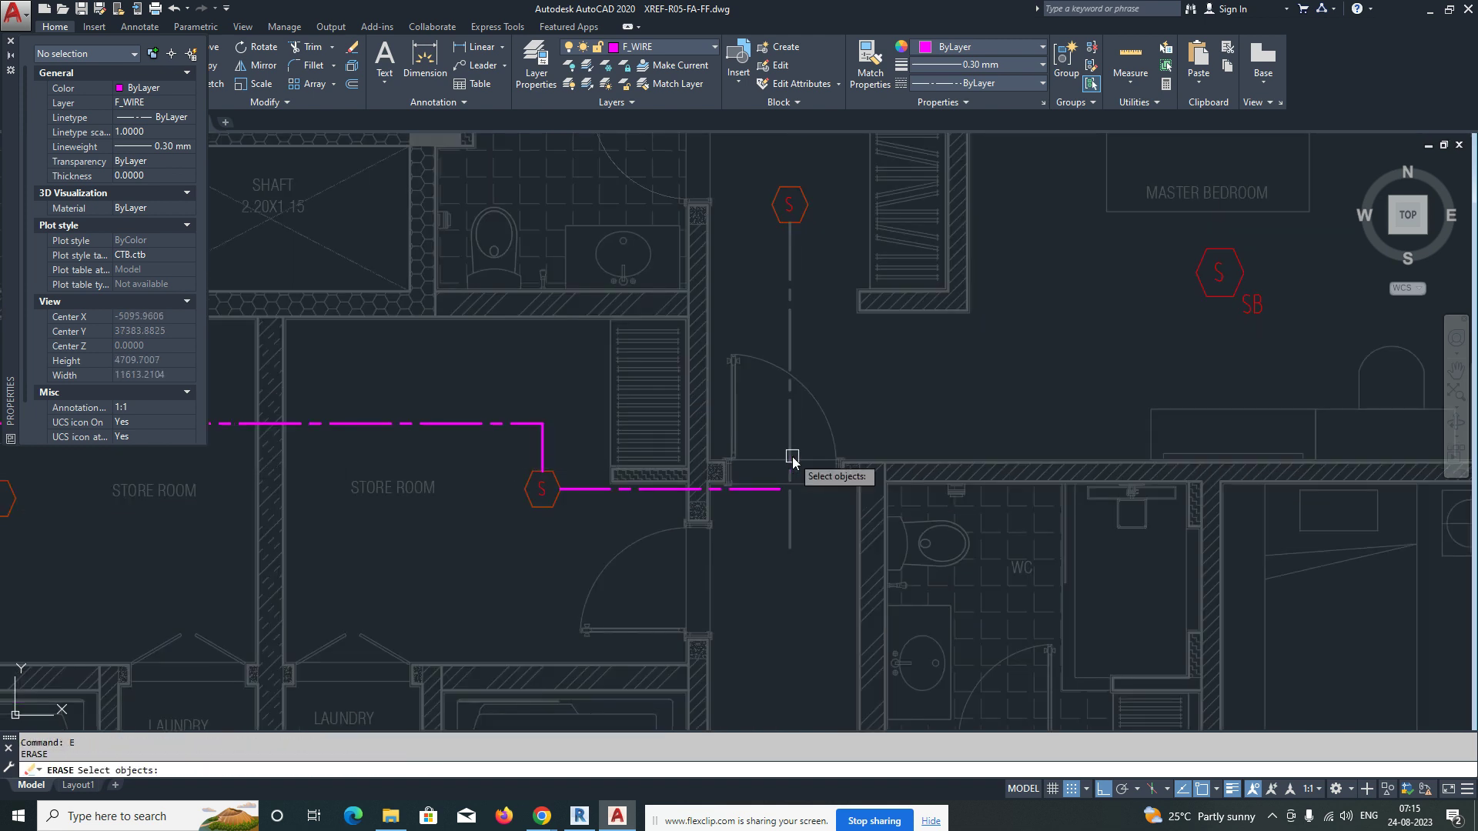
key(Return)
Step: Draw a wire polyline from the adjoining flat's upper dressing room detector down and left toward the second store room detector
text(pl)
key(Return)
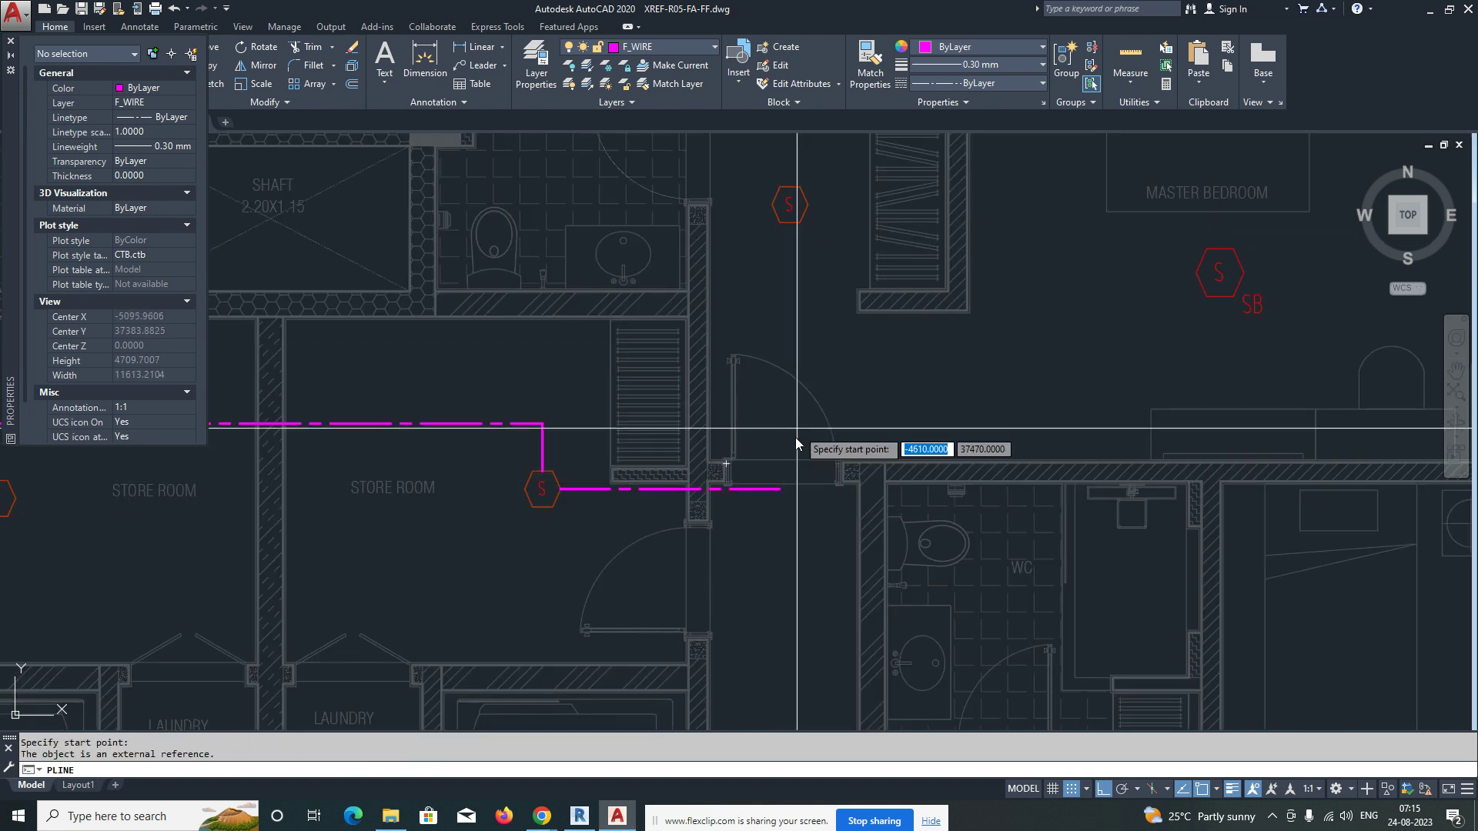
click(788, 225)
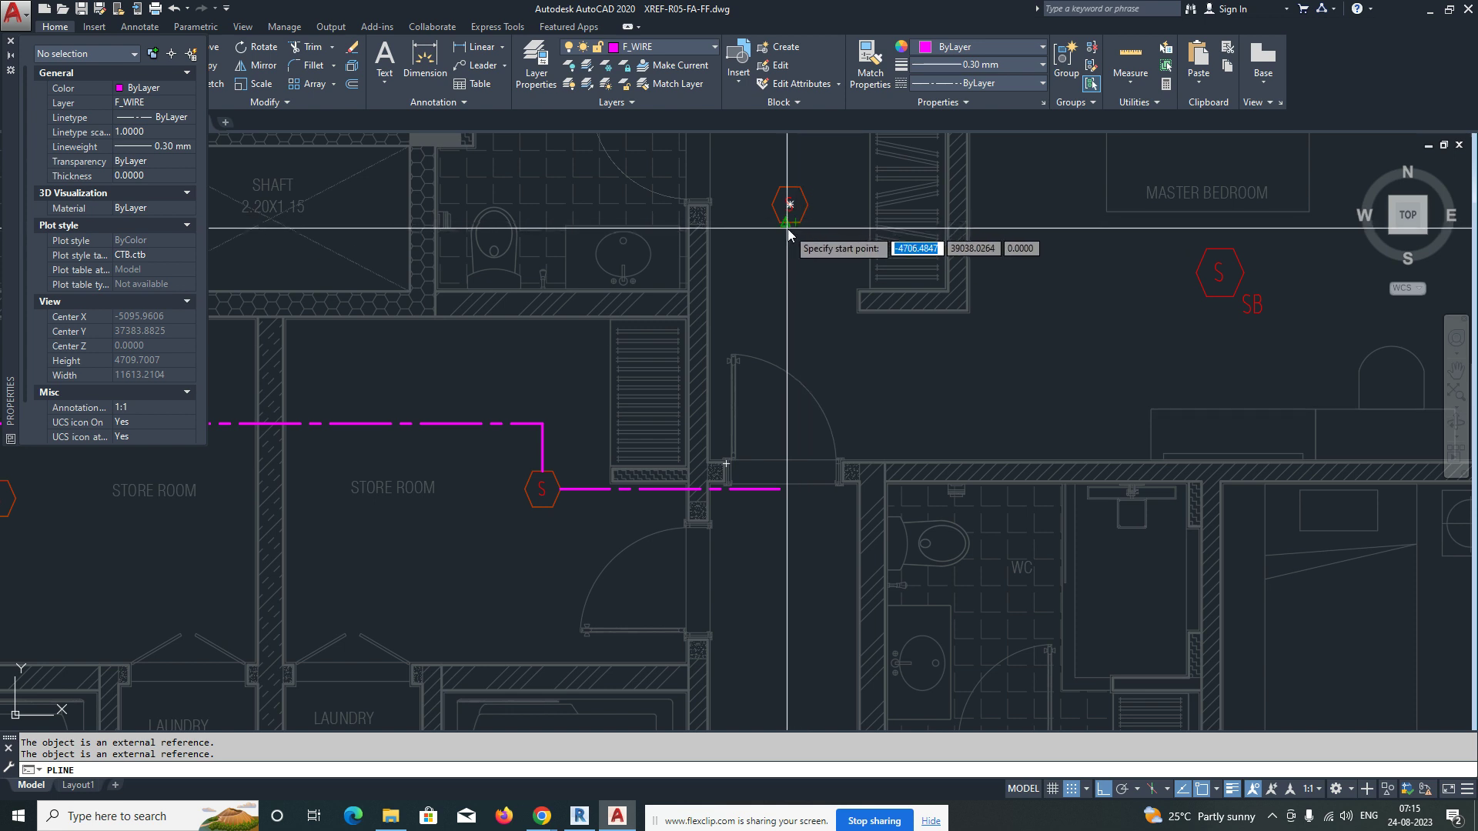
scroll(778, 457, up, 4)
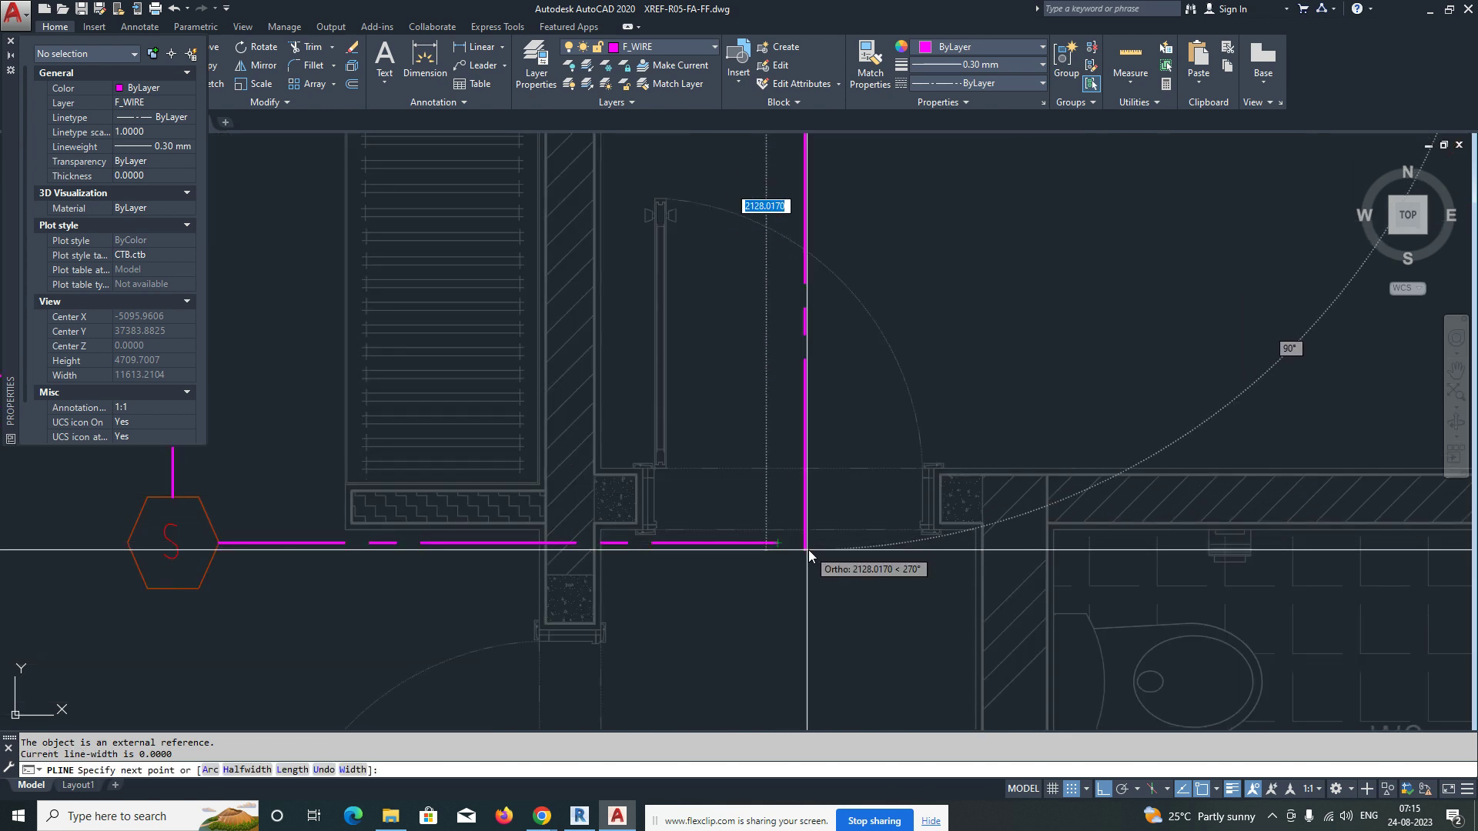
click(788, 493)
click(282, 586)
key(Escape)
text(d)
key(Return)
key(Escape)
key(Escape)
Step: Fillet the corner of the new wire below the adjoining flat's upper dressing room detector
text(f)
key(Return)
click(805, 504)
click(758, 550)
Step: Erase the old horizontal wire and extend the new one to the second store room detector's right corner
text(E)
key(Return)
key(Escape)
middle_drag(290, 551, 434, 556)
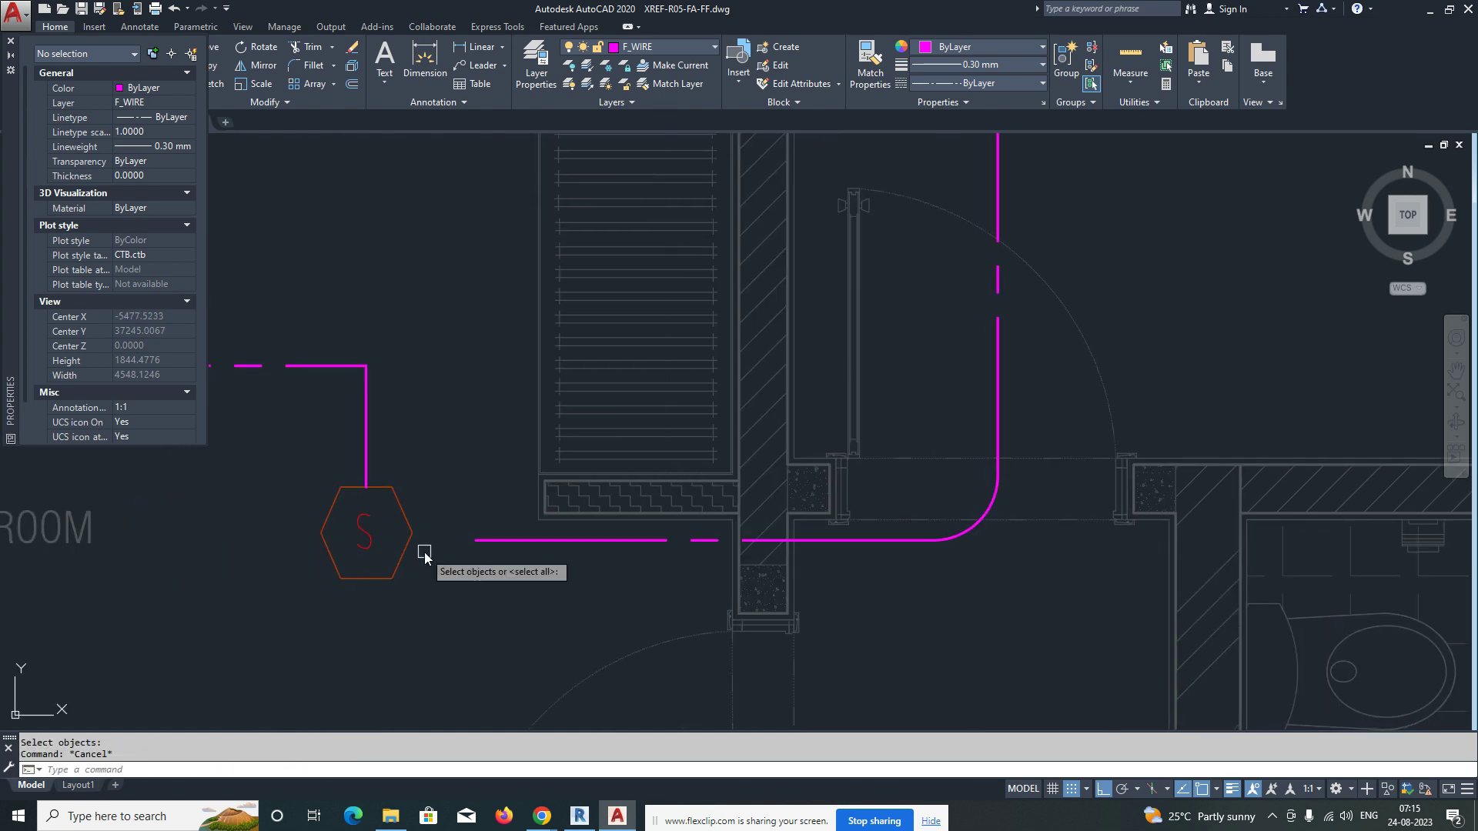
key(Escape)
scroll(561, 577, down, 12)
middle_drag(462, 588, 759, 472)
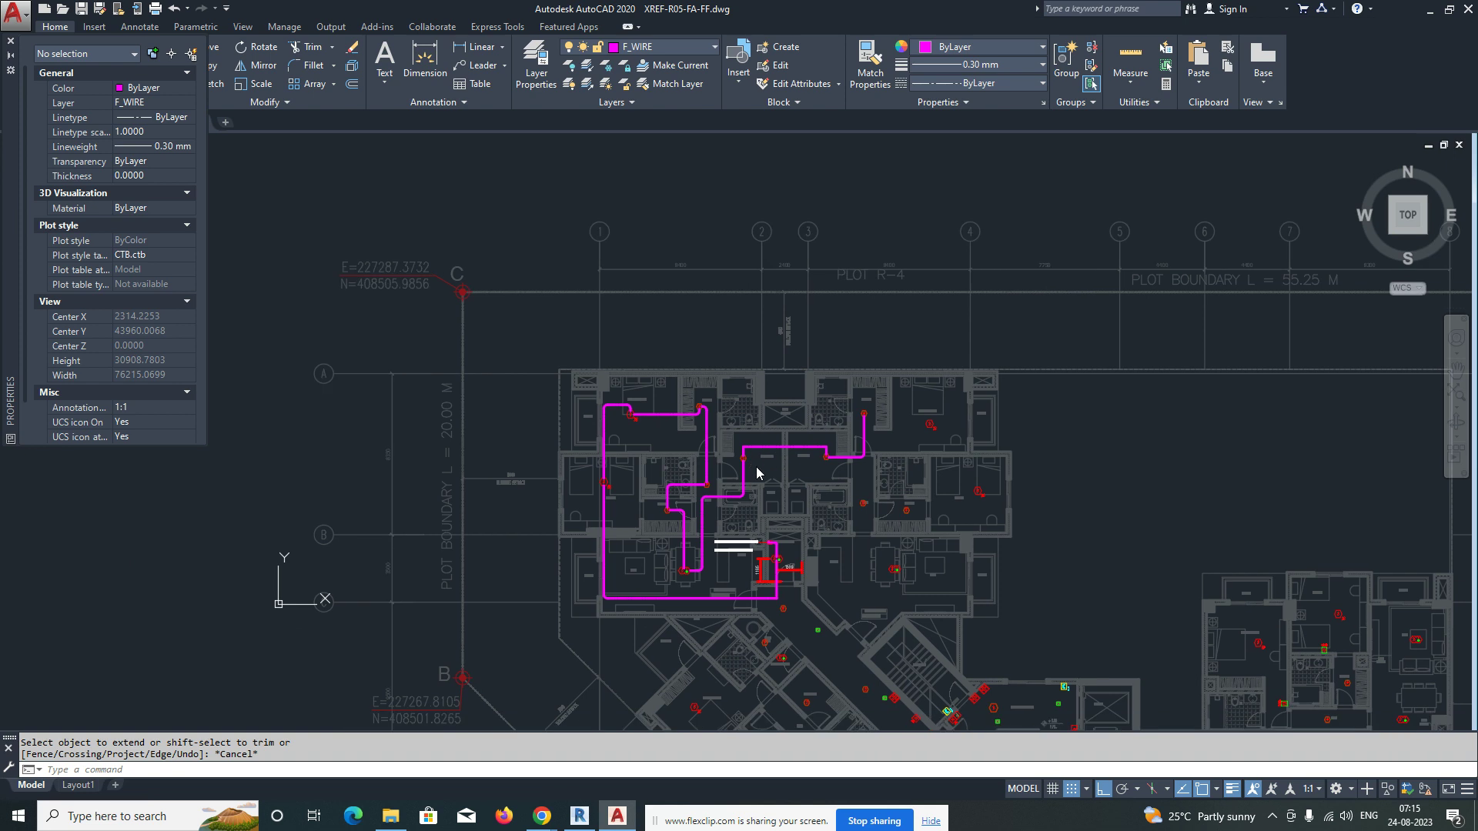
Step: Dimension flat 105's master bedroom detector horizontally to the balcony-side wall and vertically to the wall above it
scroll(611, 419, up, 8)
middle_drag(654, 417, 647, 511)
text(dli)
key(Return)
click(660, 472)
click(471, 474)
click(651, 351)
key(Return)
click(660, 473)
click(663, 219)
click(780, 362)
Step: Add a horizontal linear dimension from flat 105's upper dressing room detector to the wardrobe-side wall on its left
middle_drag(1109, 413, 651, 423)
key(Return)
click(650, 430)
click(539, 430)
click(668, 340)
key(Return)
click(650, 430)
click(624, 561)
key(Escape)
Step: Add a vertical linear dimension from flat 105's upper dressing room detector to the outer wall above it
key(Return)
click(651, 430)
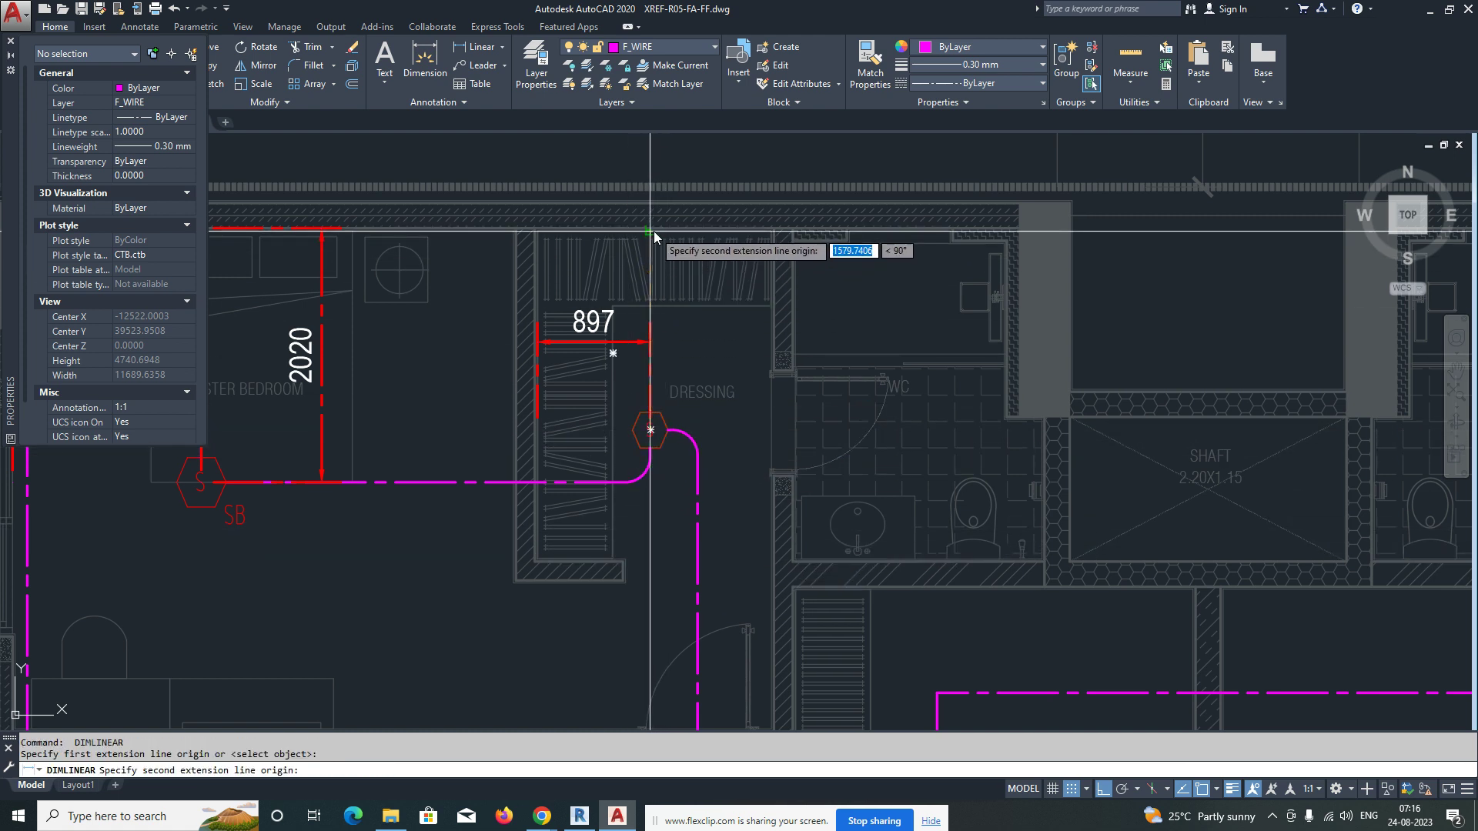
click(651, 231)
click(736, 361)
Step: Fillet both upper corners of the wire running between the two store room detectors
scroll(736, 368, down, 4)
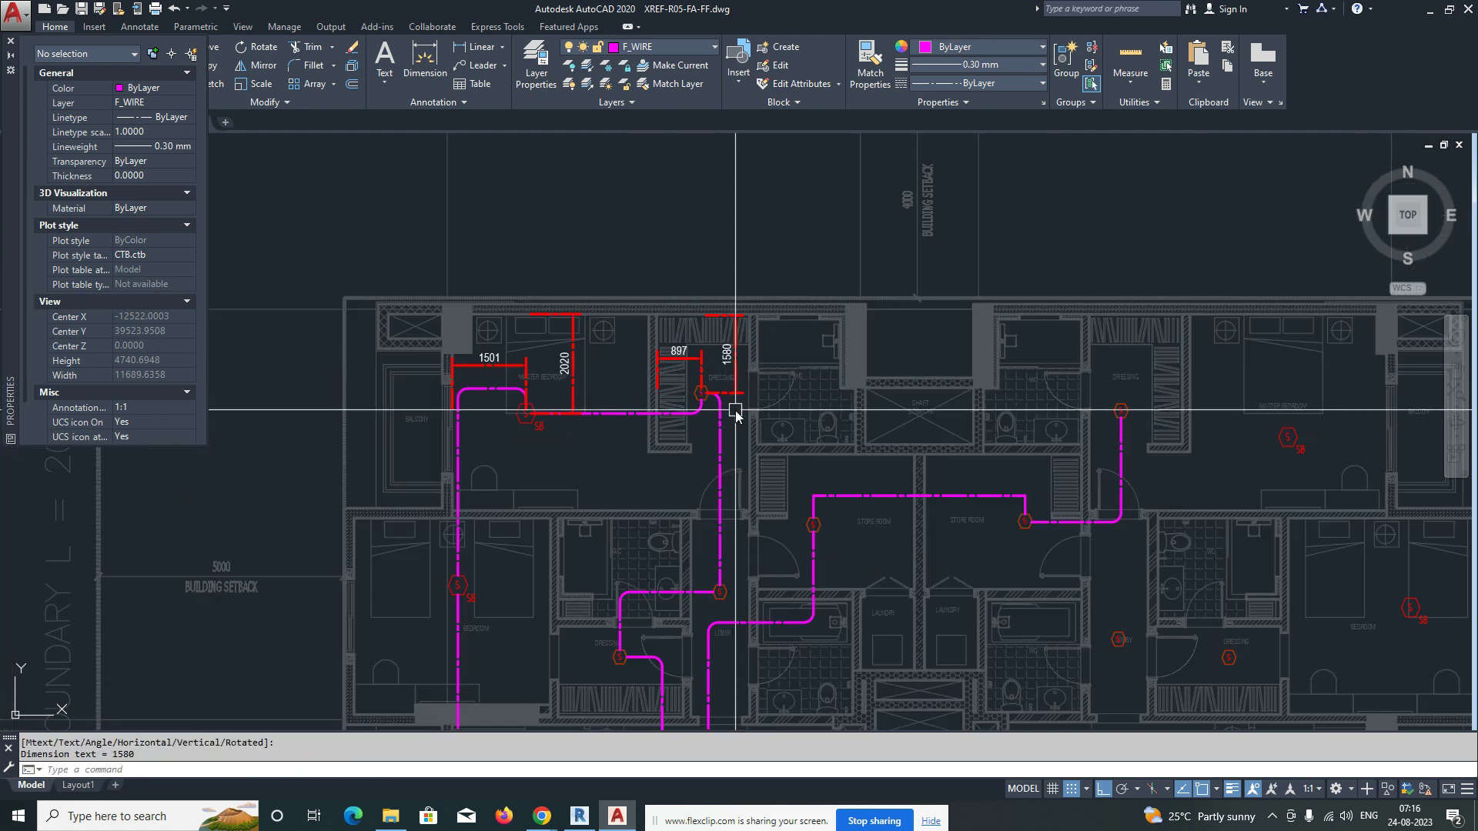
middle_drag(989, 437, 787, 314)
scroll(663, 392, up, 4)
middle_drag(639, 390, 722, 397)
click(612, 385)
click(651, 349)
key(space)
click(1138, 348)
click(1156, 378)
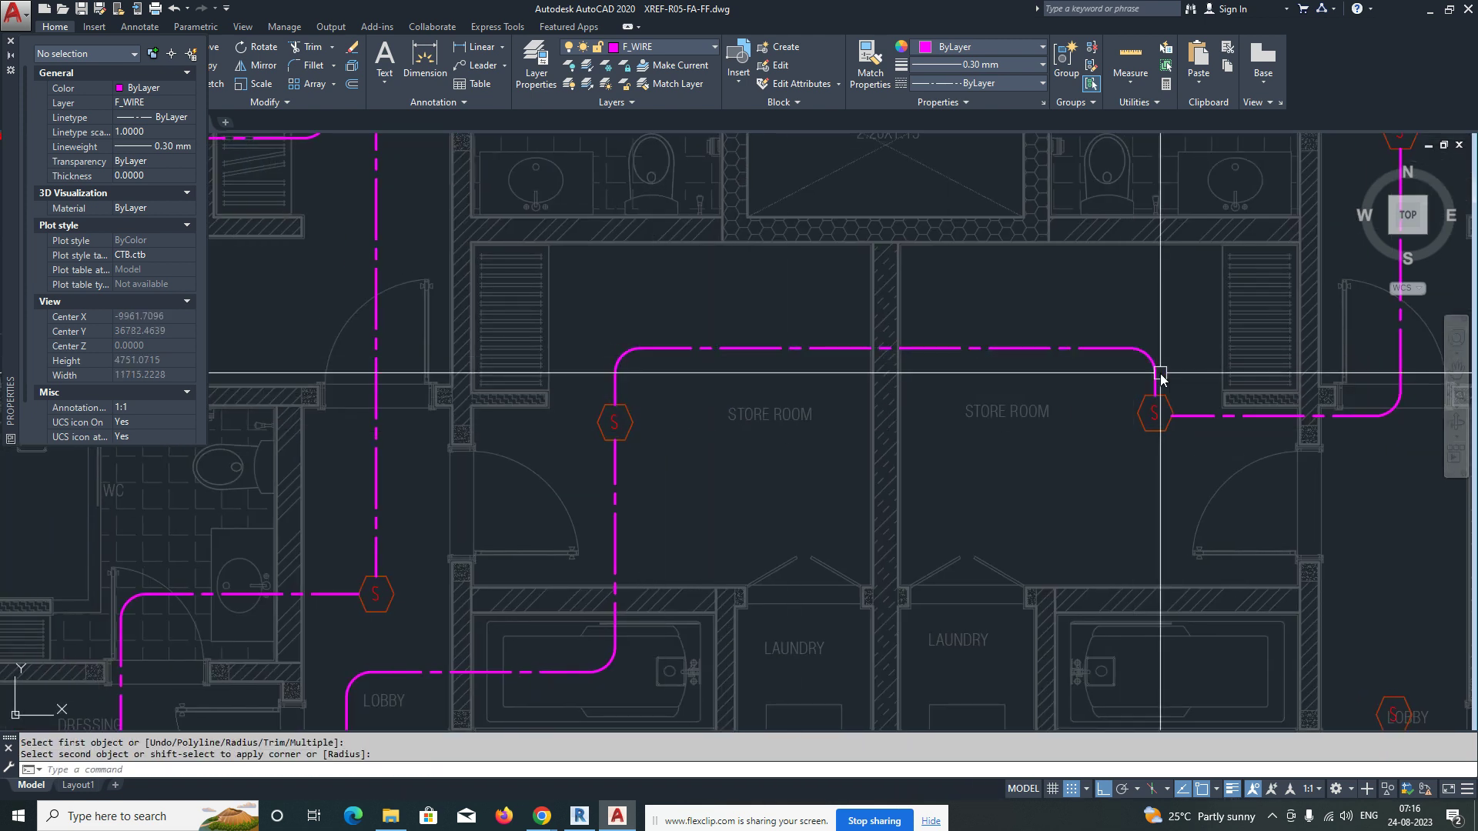
Step: Dimension the first store room's detector horizontally to the wall on its left and vertically to the wall above
text(LI)
key(Return)
click(613, 422)
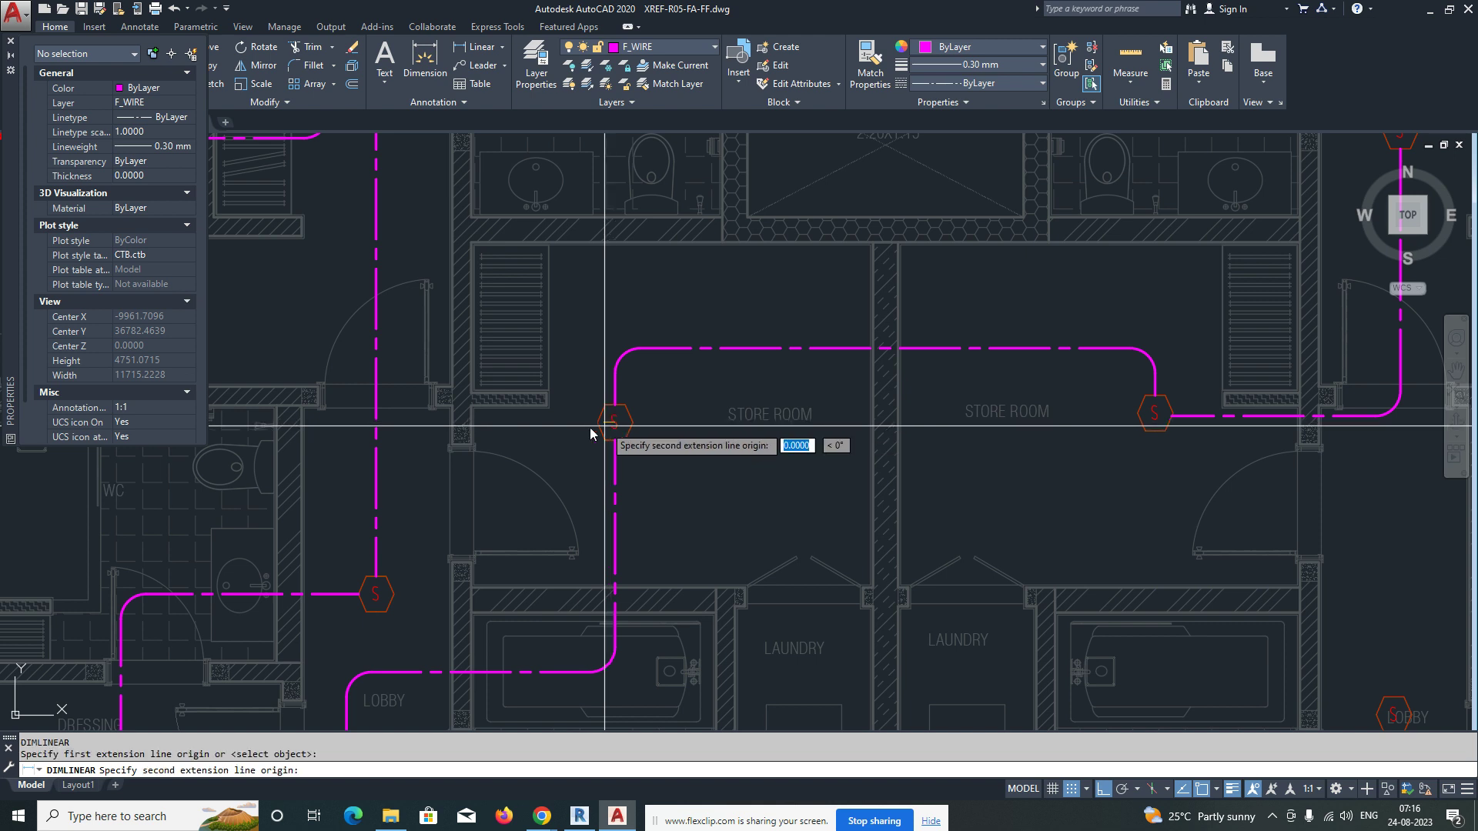
click(473, 423)
click(572, 471)
key(space)
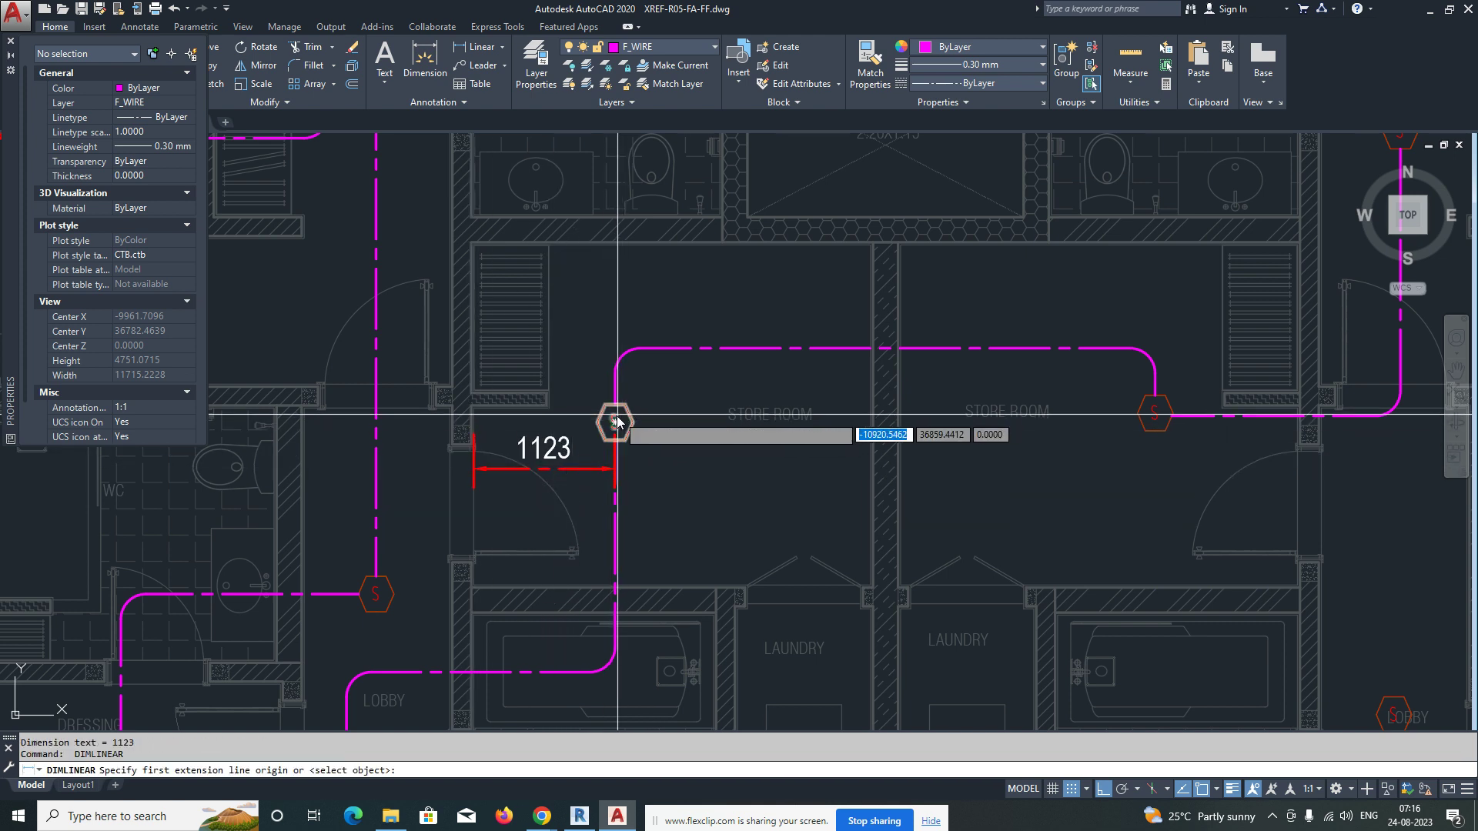
click(615, 423)
click(614, 246)
click(682, 285)
key(Escape)
Step: Stretch the first store room detector's vertical dimension line to the left of the detector and wire
scroll(625, 416, up, 2)
scroll(607, 409, down, 4)
scroll(654, 423, up, 4)
text(s)
key(space)
click(656, 438)
click(620, 384)
key(space)
click(777, 492)
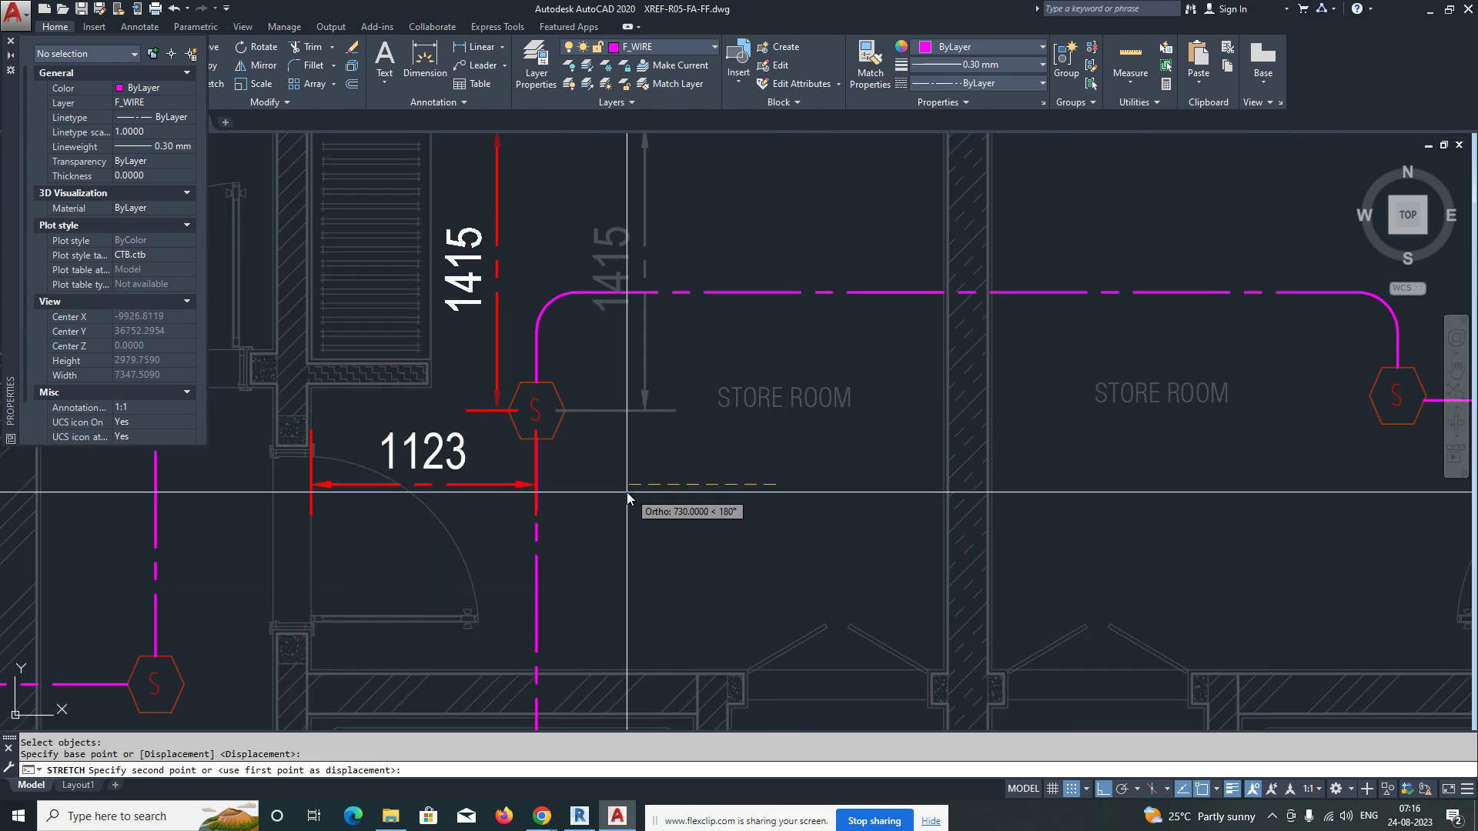
click(611, 494)
scroll(616, 484, down, 4)
key(Escape)
Step: Dimension the second store room's detector horizontally to the lobby-side wall and vertically to the wall above
scroll(662, 436, up, 2)
text(DIMLI)
key(Return)
click(754, 433)
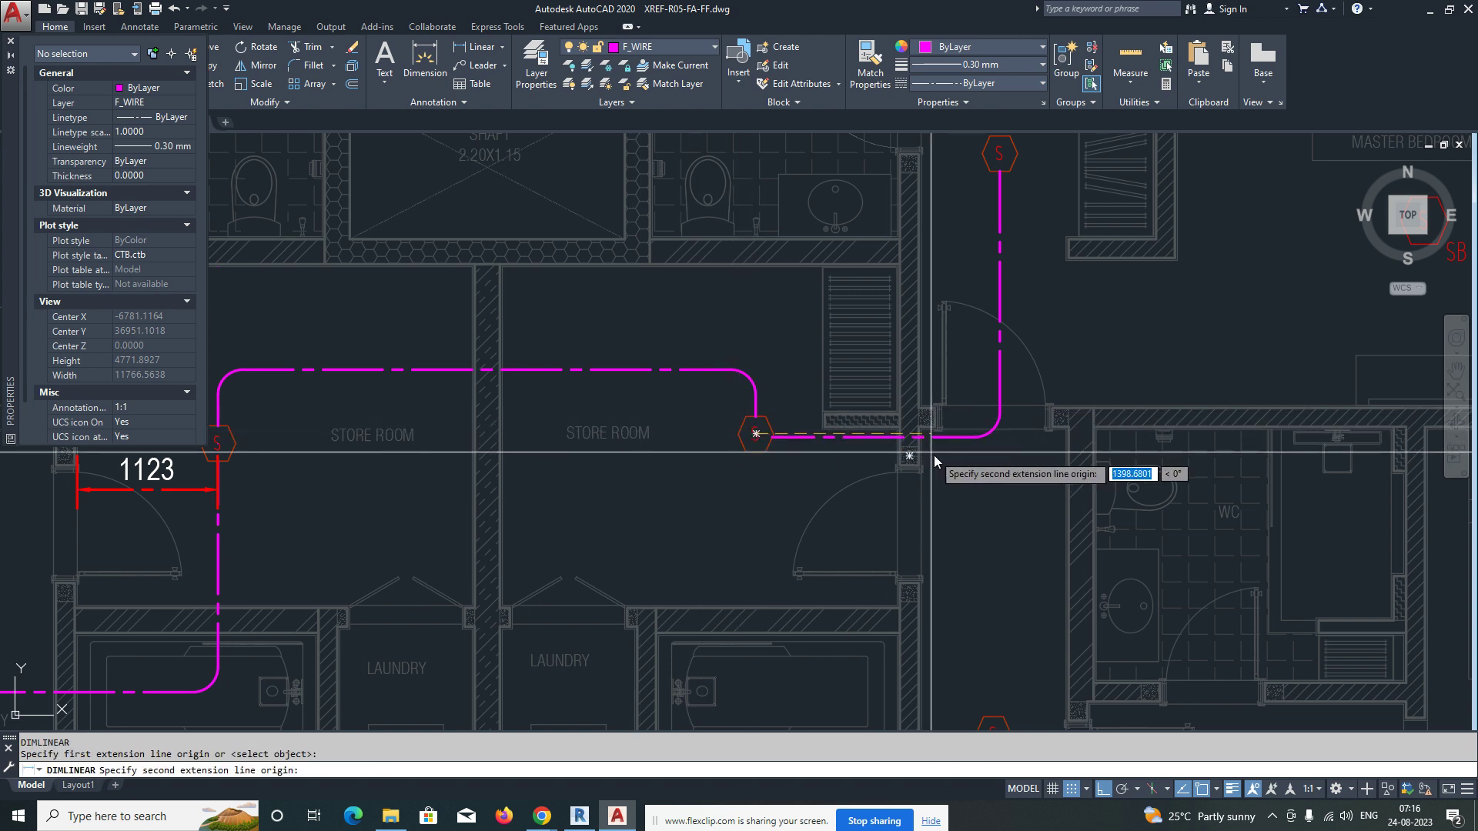
scroll(927, 452, up, 4)
click(875, 450)
click(782, 587)
key(Return)
scroll(662, 539, down, 4)
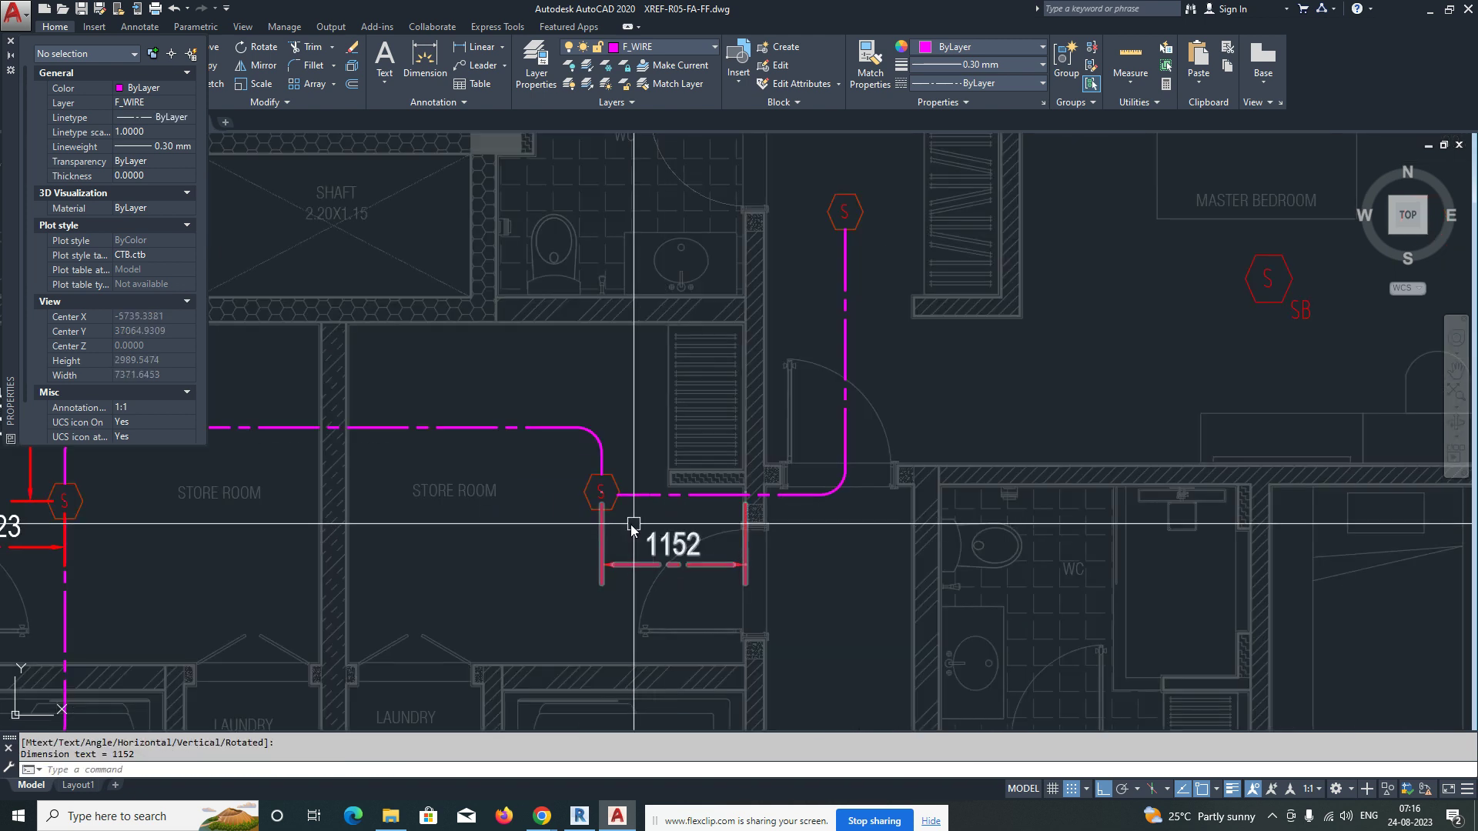
click(604, 489)
click(603, 325)
click(542, 381)
key(Escape)
Step: Dimension the adjoining flat's upper dressing room detector horizontally to the WC wall and vertically to the outer wall above
middle_drag(783, 338, 700, 564)
key(Return)
click(762, 438)
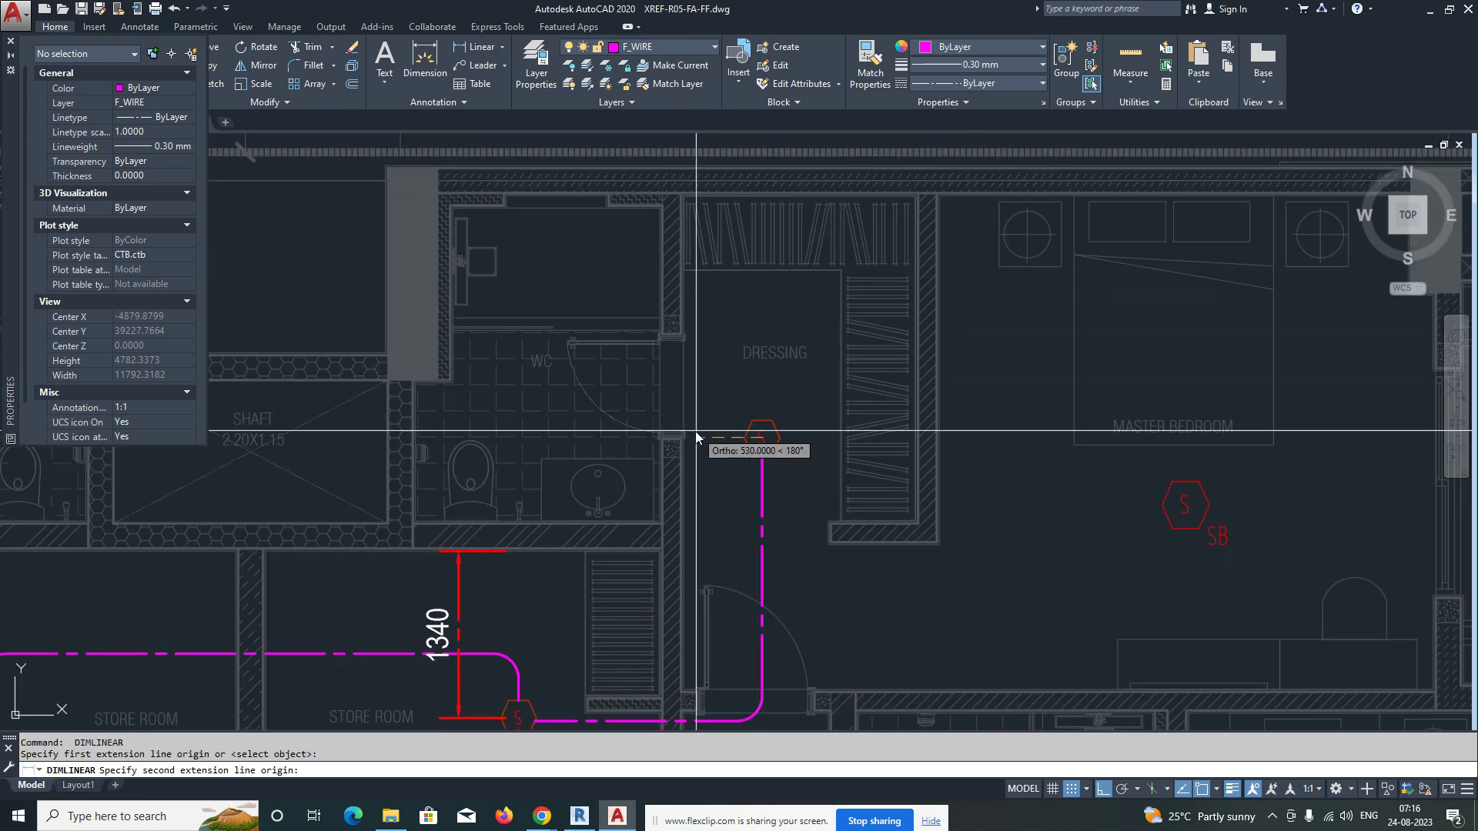
click(685, 444)
click(724, 377)
key(Return)
click(762, 437)
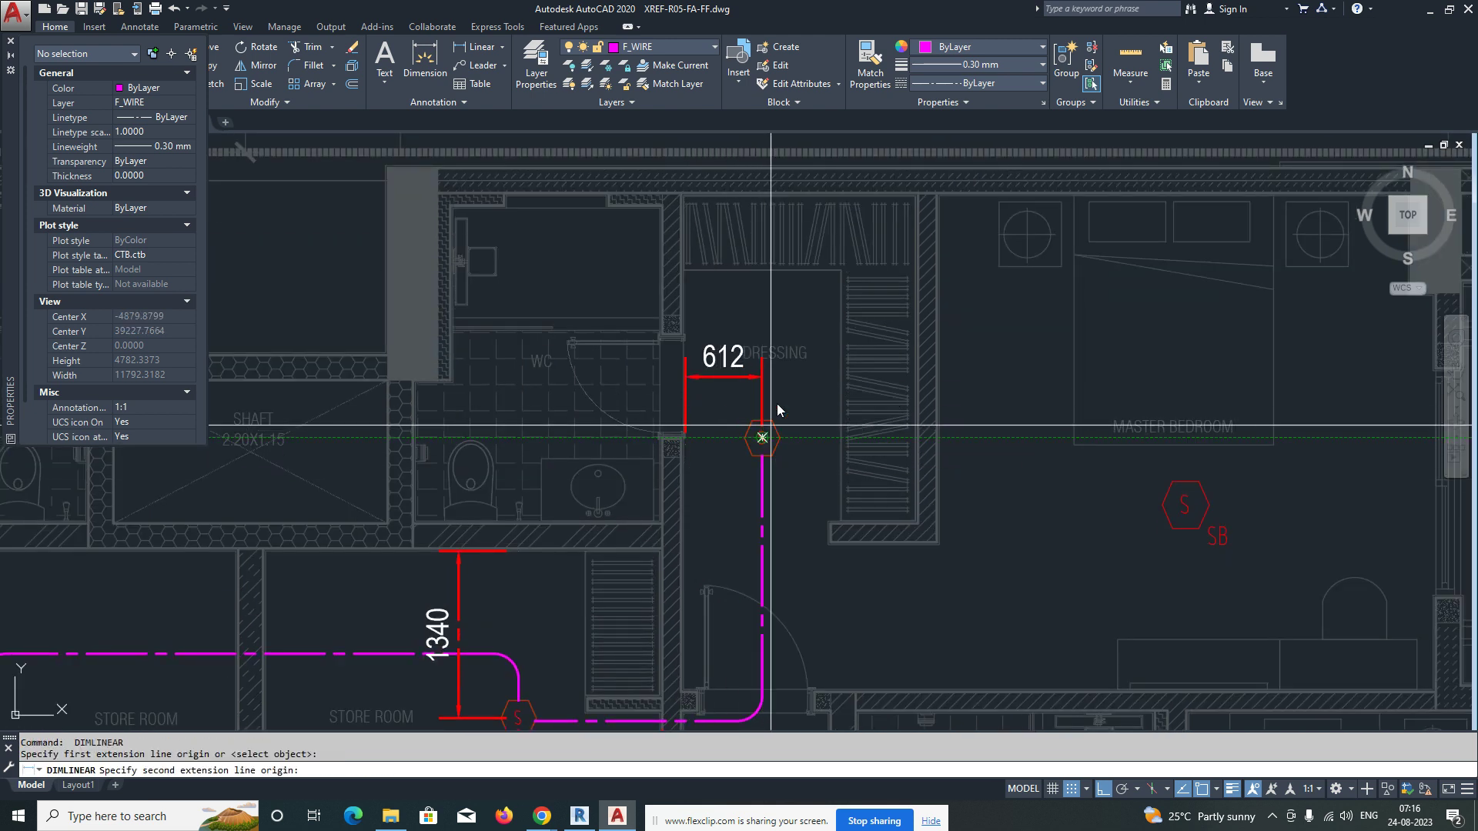
click(764, 199)
click(812, 331)
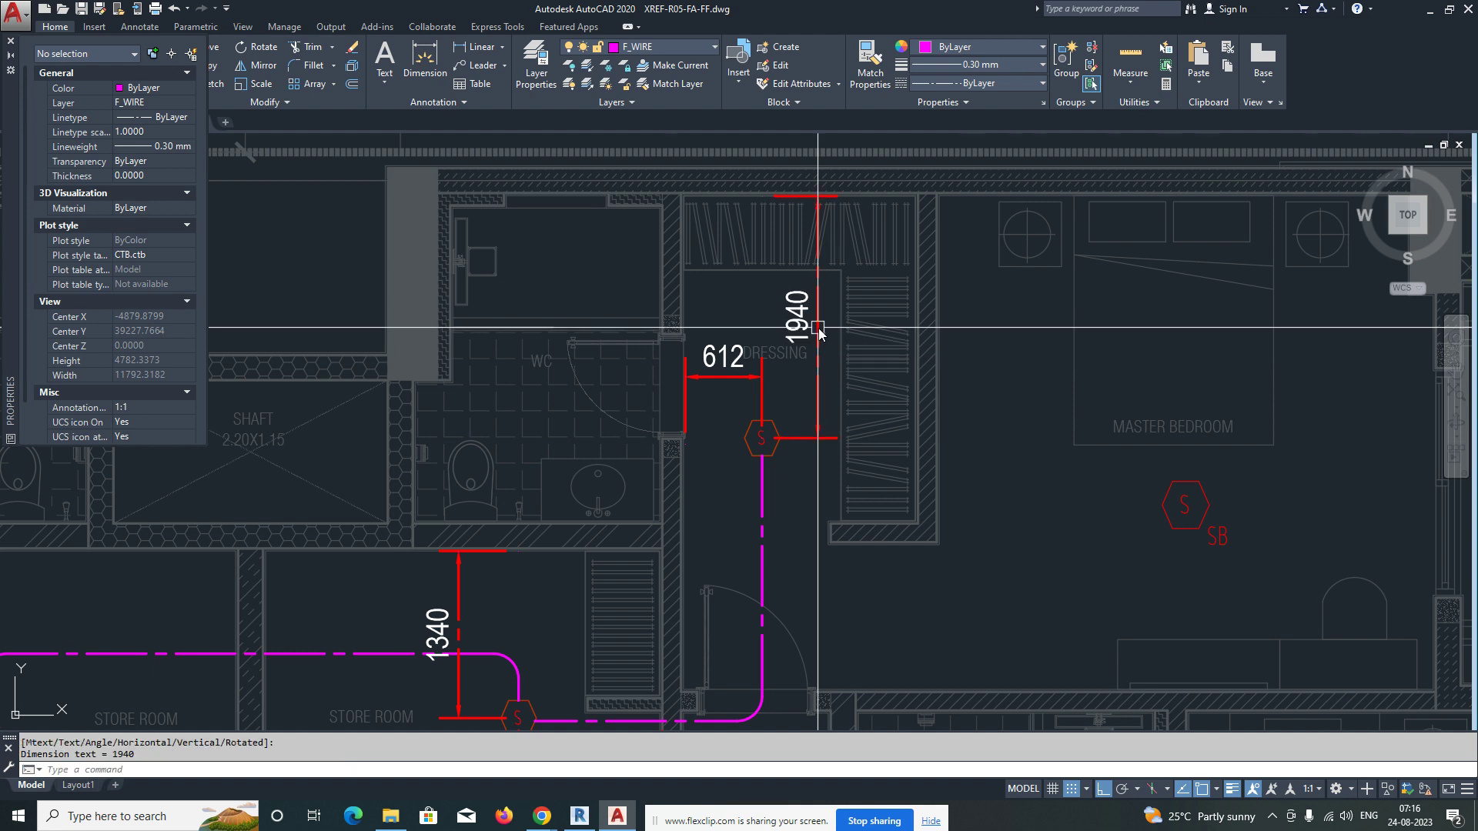
key(Escape)
Step: Draw a wire polyline from the adjoining flat's upper dressing room detector right and down to the master bedroom detector's top
middle_drag(823, 489, 660, 402)
text(pl)
key(Return)
click(599, 349)
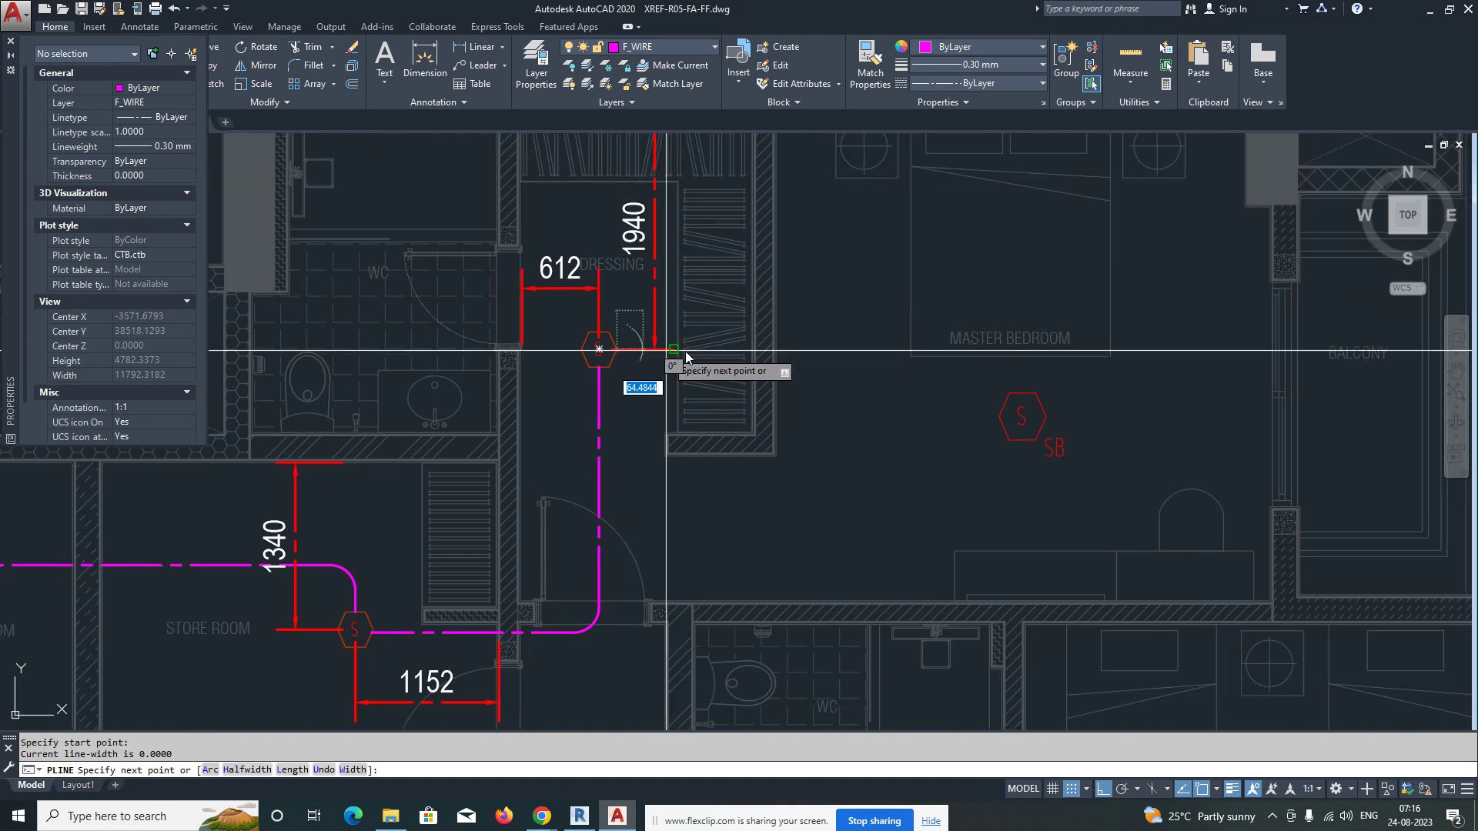
scroll(1025, 383, up, 3)
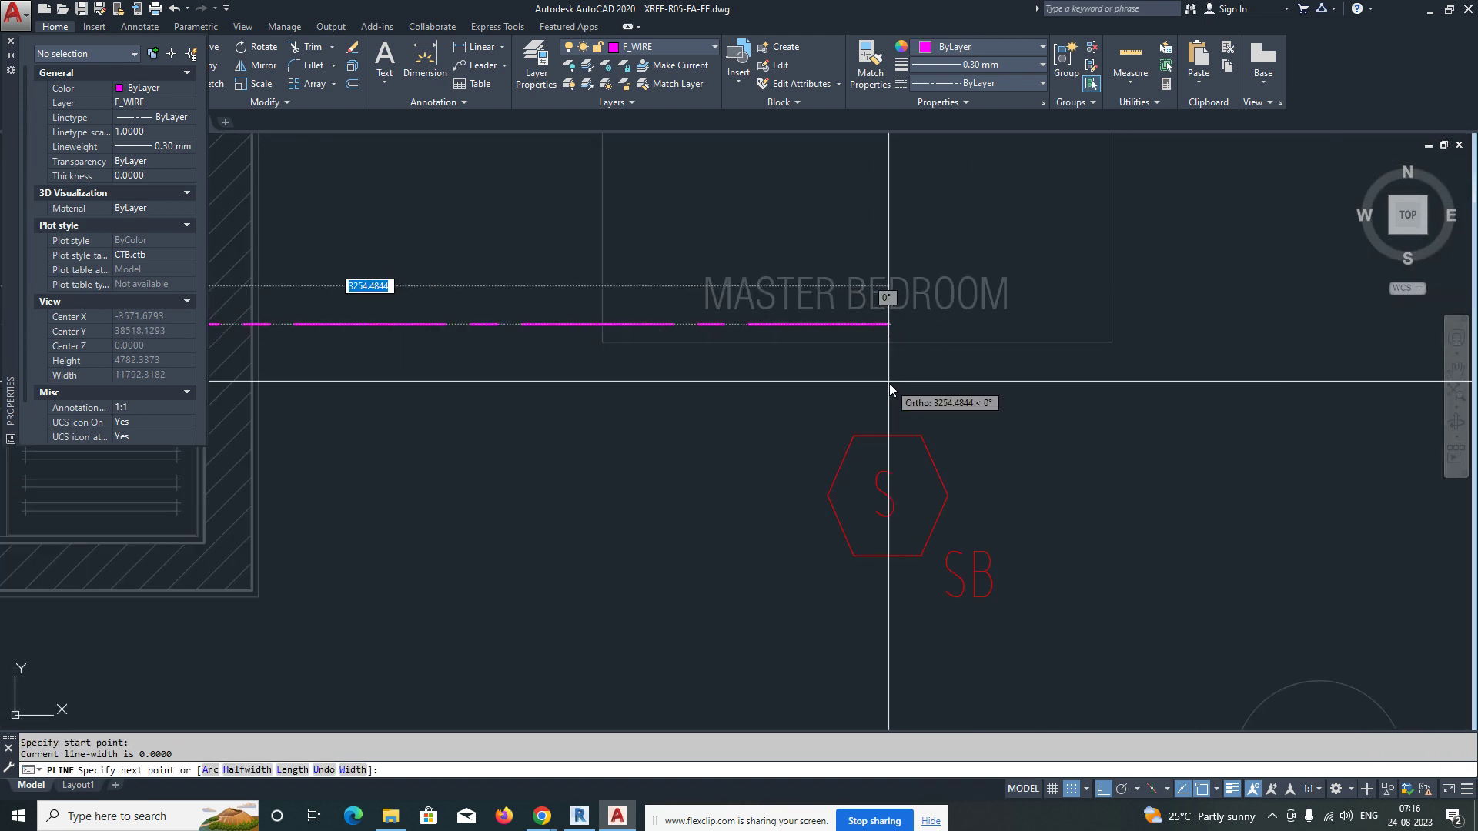
click(889, 382)
click(889, 435)
key(Escape)
Step: Fillet the wire corner above the adjoining flat's master bedroom detector
scroll(889, 436, down, 3)
text(f)
key(Return)
click(889, 428)
click(855, 394)
middle_drag(900, 443, 795, 426)
key(Escape)
key(Escape)
text(dli)
key(Return)
click(784, 442)
key(Escape)
Step: Dimension the adjoining flat's master bedroom detector vertically to the wall below and horizontally to the balcony-side wall
key(Return)
scroll(808, 441, up, 1)
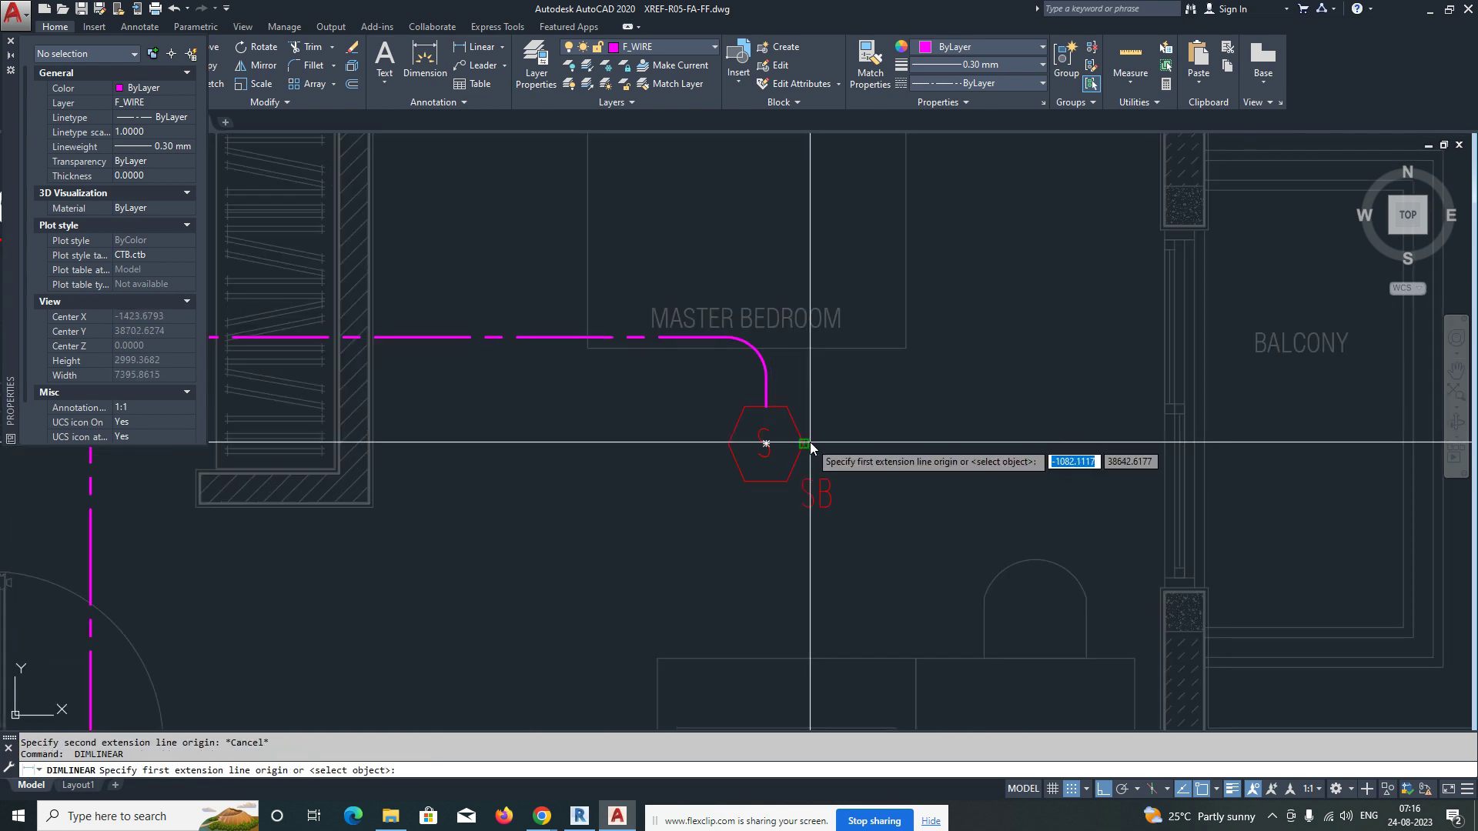
click(810, 442)
scroll(807, 470, down, 2)
click(806, 640)
click(878, 551)
key(Return)
click(782, 455)
click(1027, 455)
click(948, 368)
key(Escape)
scroll(920, 430, down, 5)
scroll(893, 448, up, 3)
middle_drag(956, 465, 685, 394)
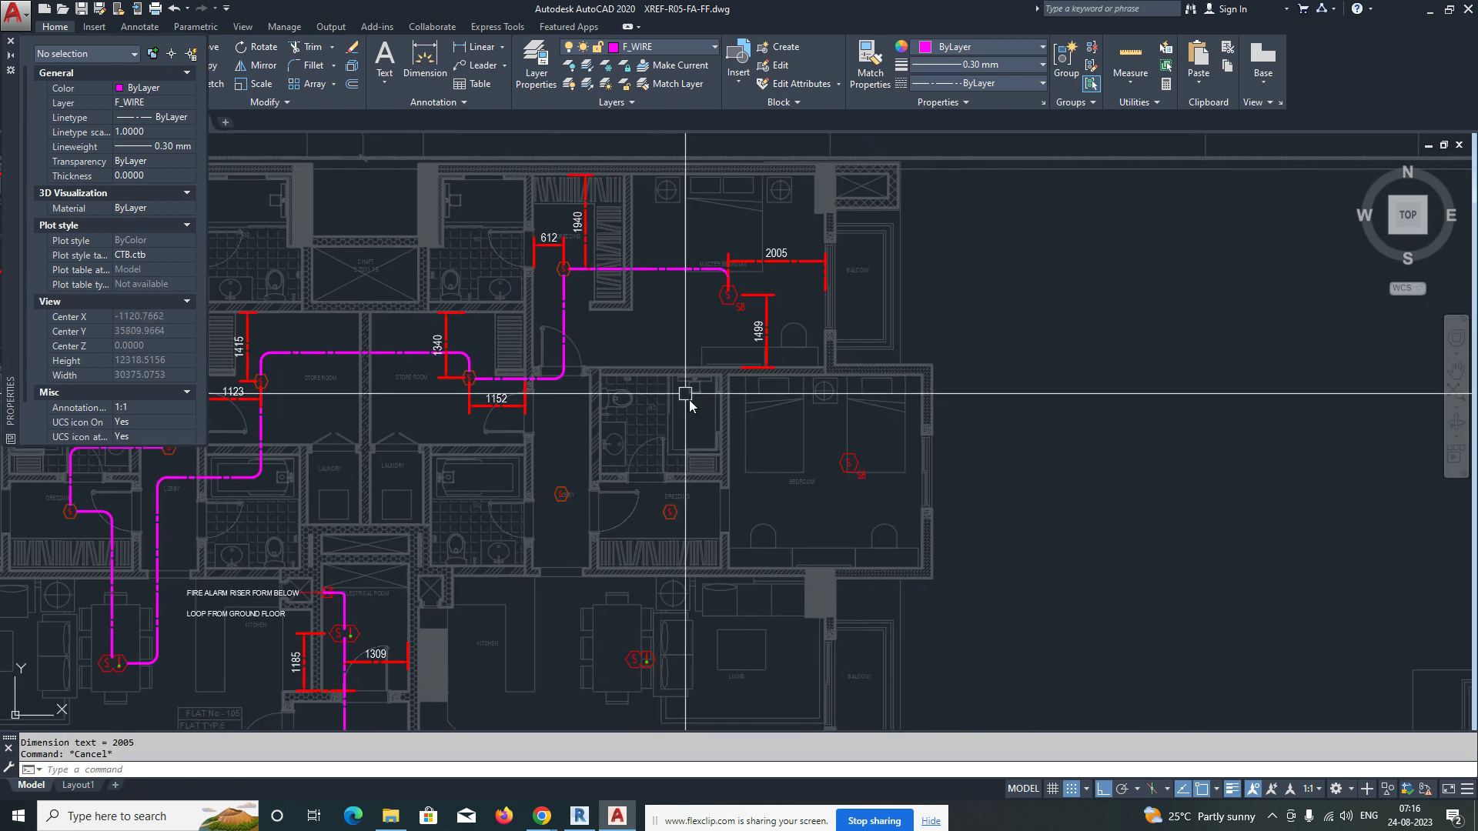
text(pl)
key(Return)
scroll(725, 314, up, 2)
click(728, 324)
middle_drag(791, 573, 750, 274)
key(Escape)
Step: Draw a stepped wire polyline from the adjoining flat's lower bedroom detector up and left to the master bedroom detector's right side
key(Return)
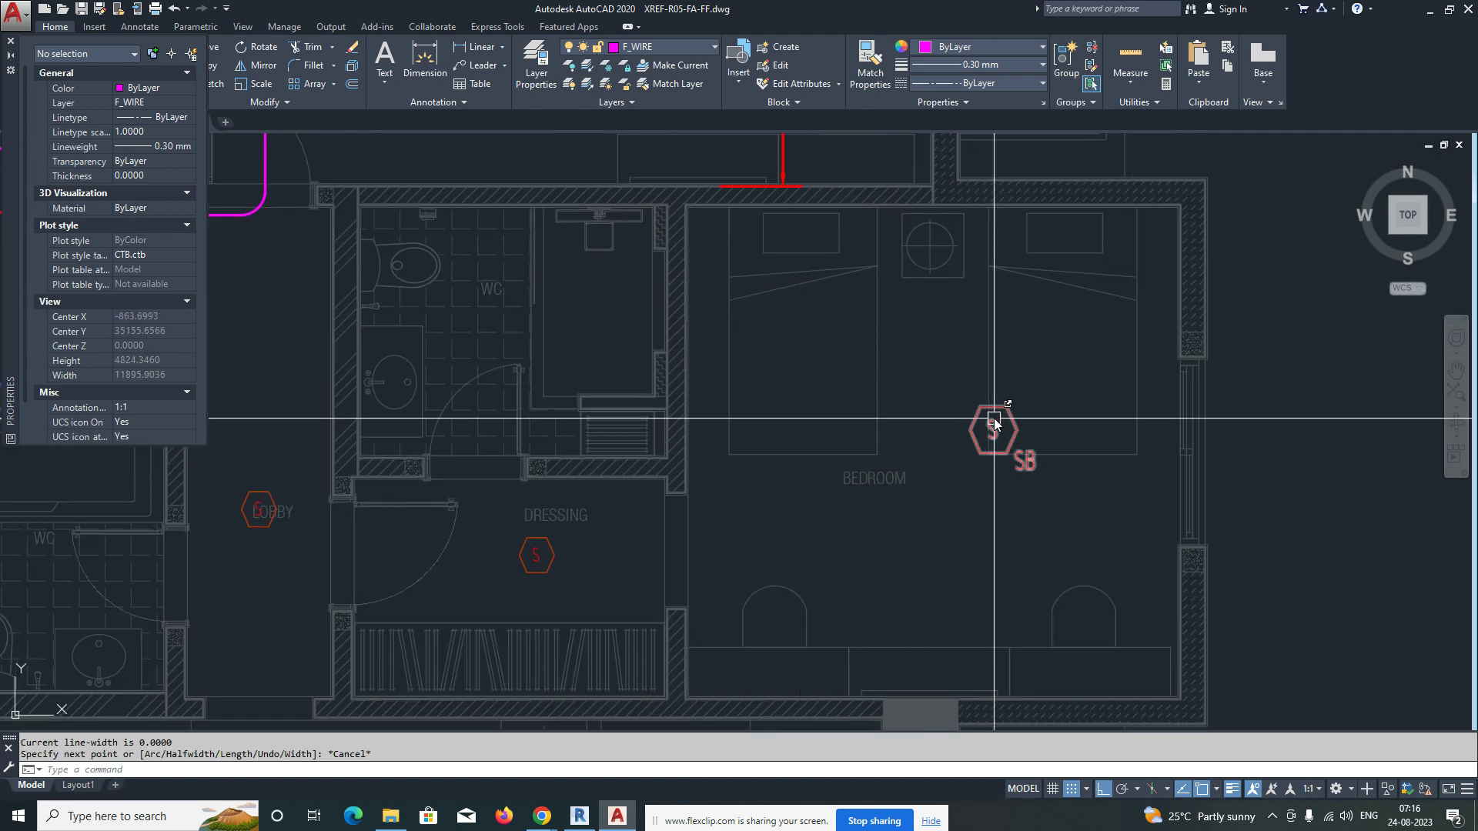
click(995, 414)
middle_drag(809, 361, 805, 547)
click(785, 538)
middle_drag(840, 287, 809, 479)
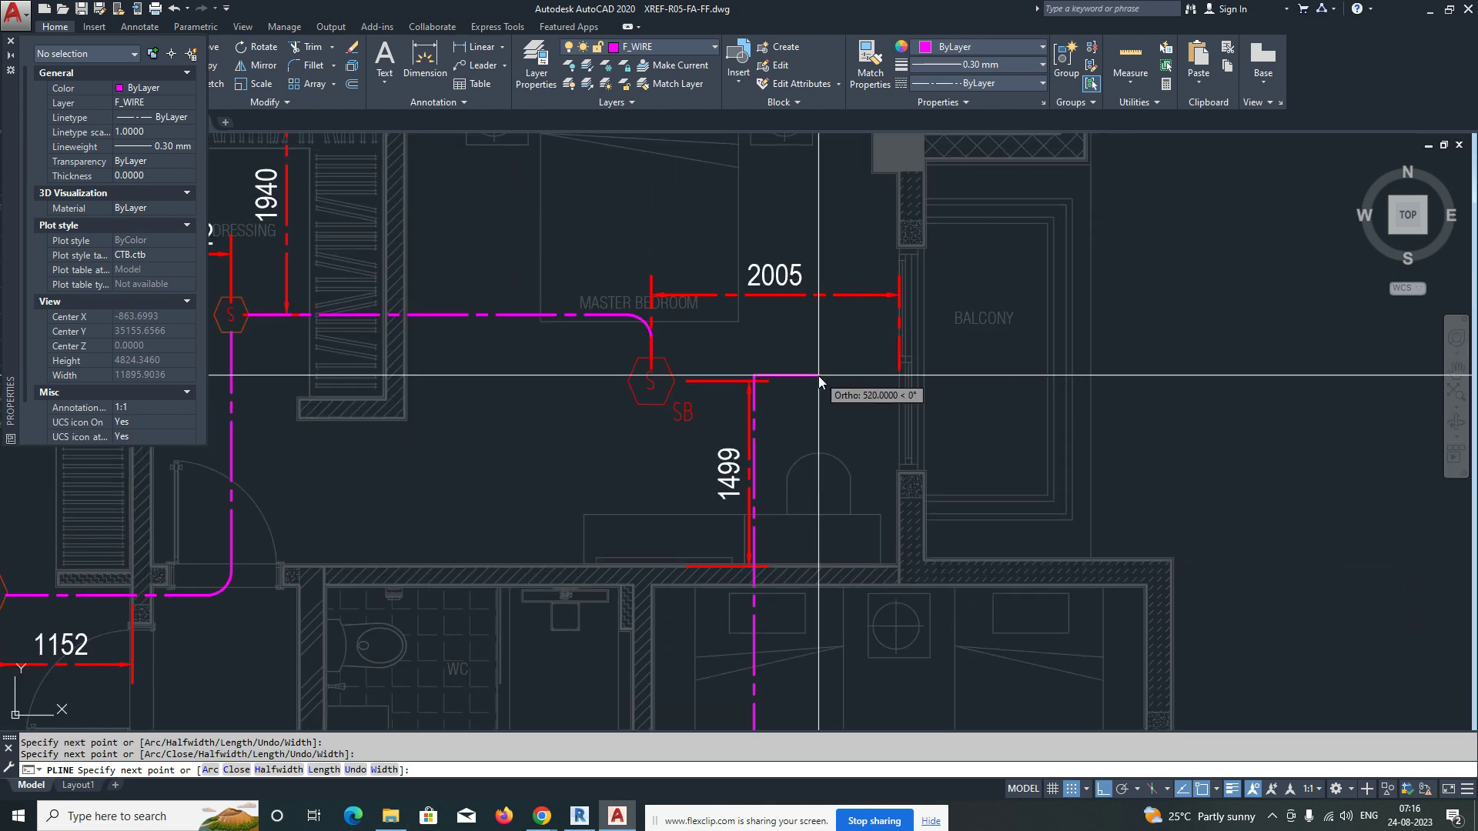
scroll(662, 383, up, 6)
key(Escape)
Step: Fillet the upper corner of the stepped wire beside the adjoining flat's master bedroom detector
scroll(786, 371, down, 2)
text(f)
key(Return)
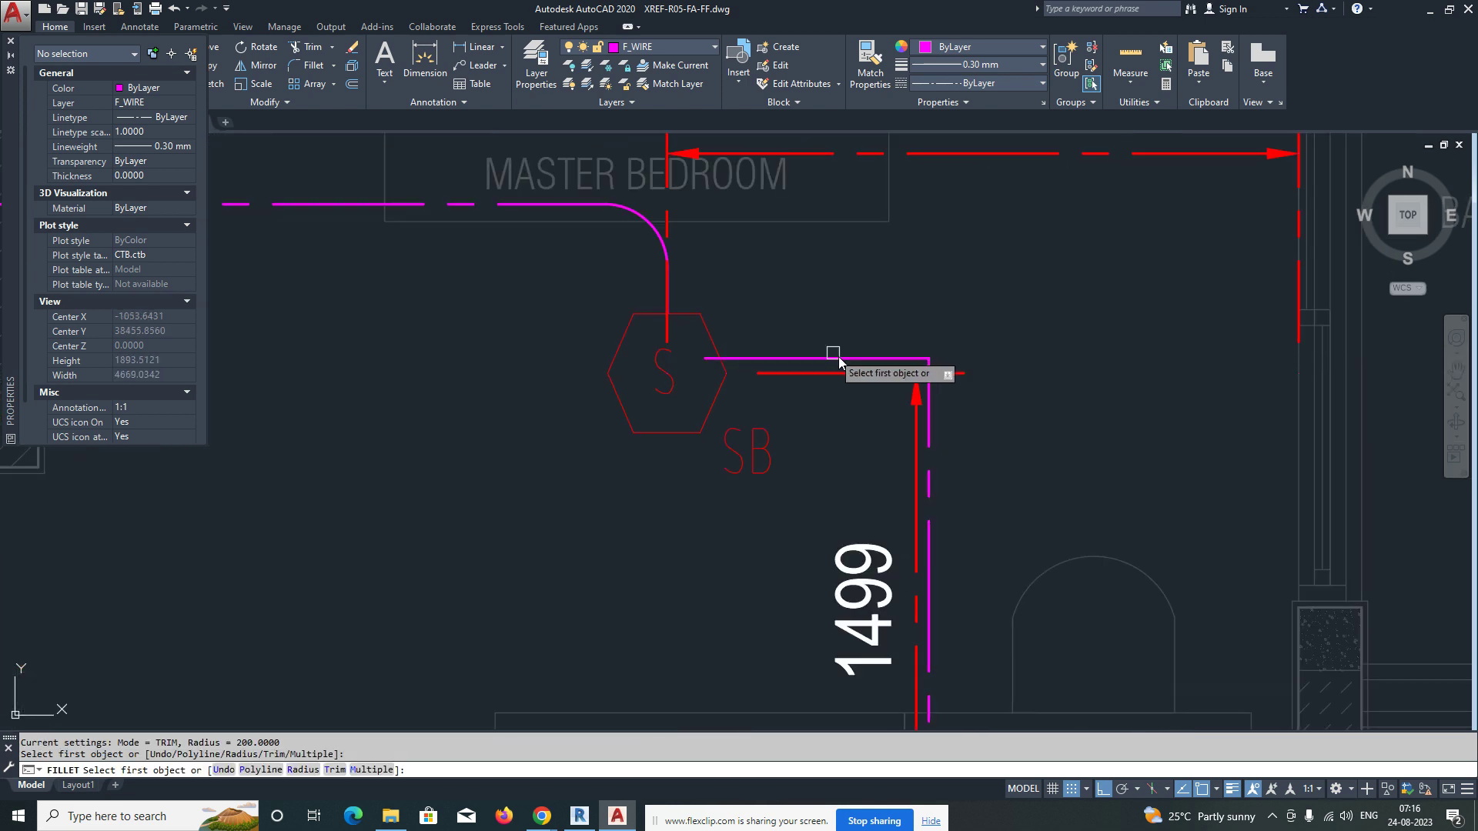
click(880, 358)
scroll(878, 385, down, 6)
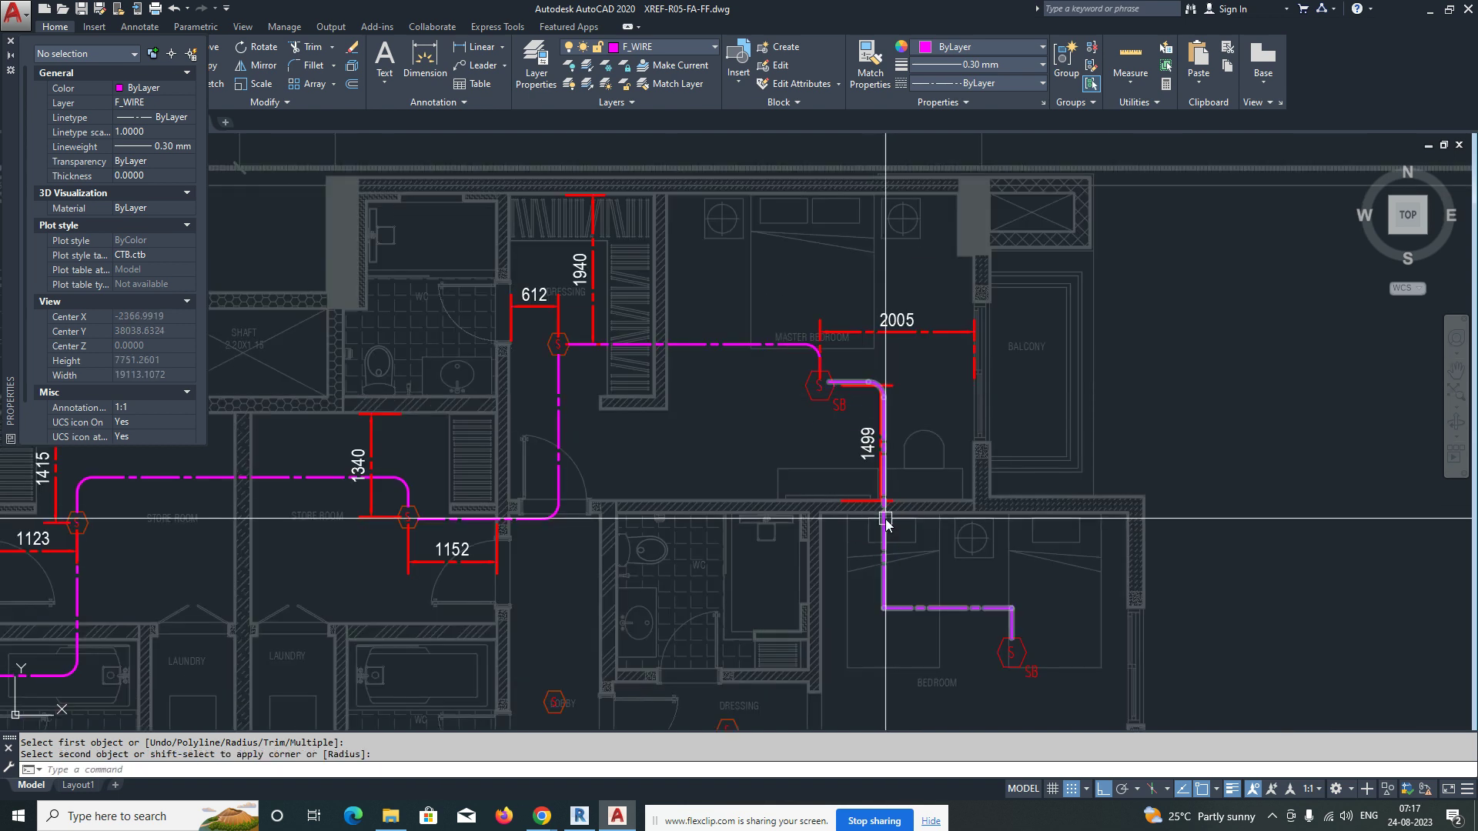
Step: Fillet the two remaining corners of the stepped wire above the lower bedroom detector
middle_drag(884, 521, 756, 356)
key(Return)
click(756, 435)
click(780, 444)
key(Return)
click(890, 463)
Step: Draw a wire polyline from the lower bedroom detector down and left to the lower dressing room detector
middle_drag(844, 495, 855, 375)
key(Return)
scroll(856, 375, up, 2)
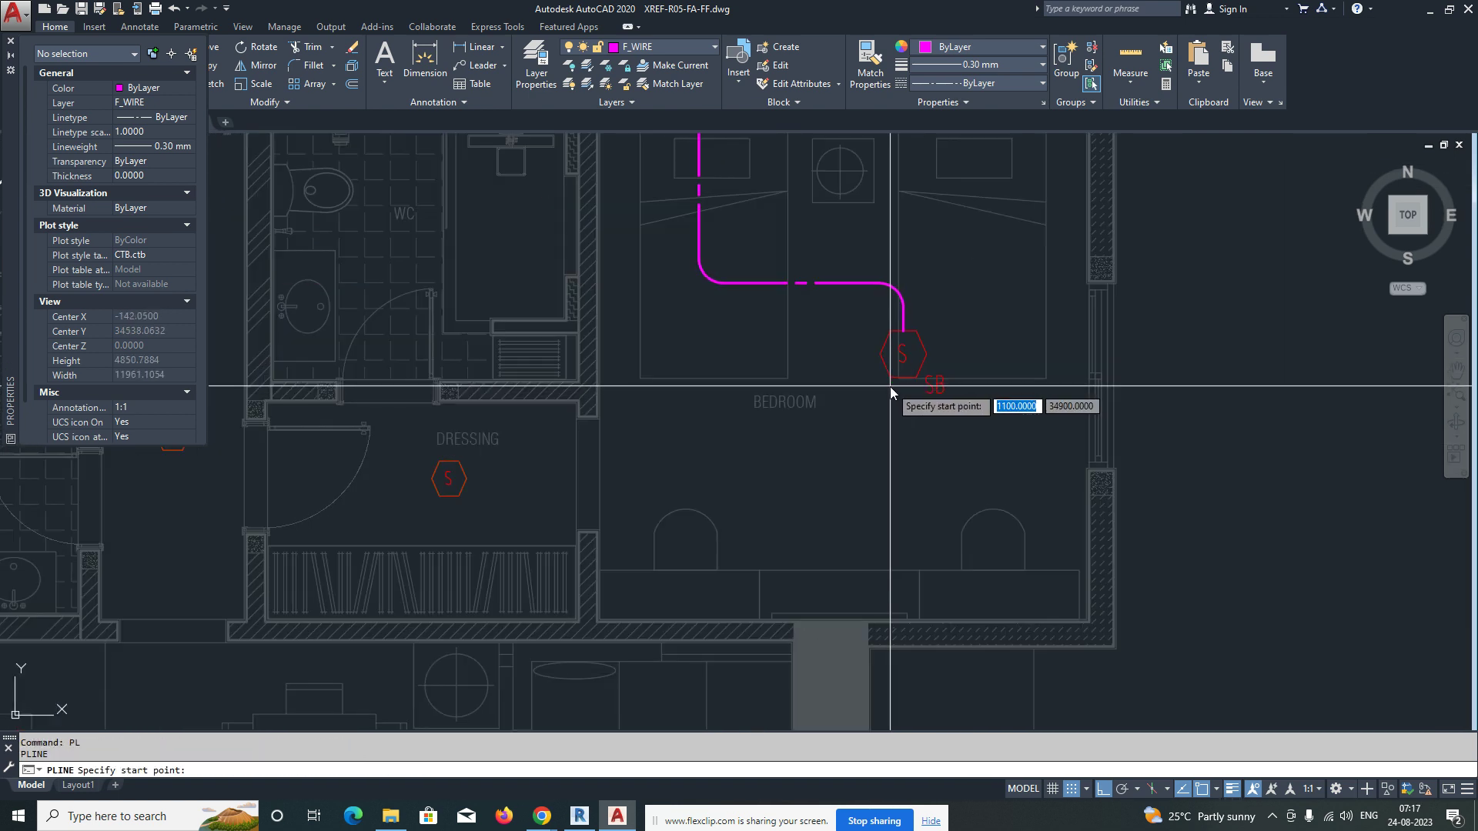
click(904, 360)
click(906, 480)
click(470, 477)
key(Escape)
key(Escape)
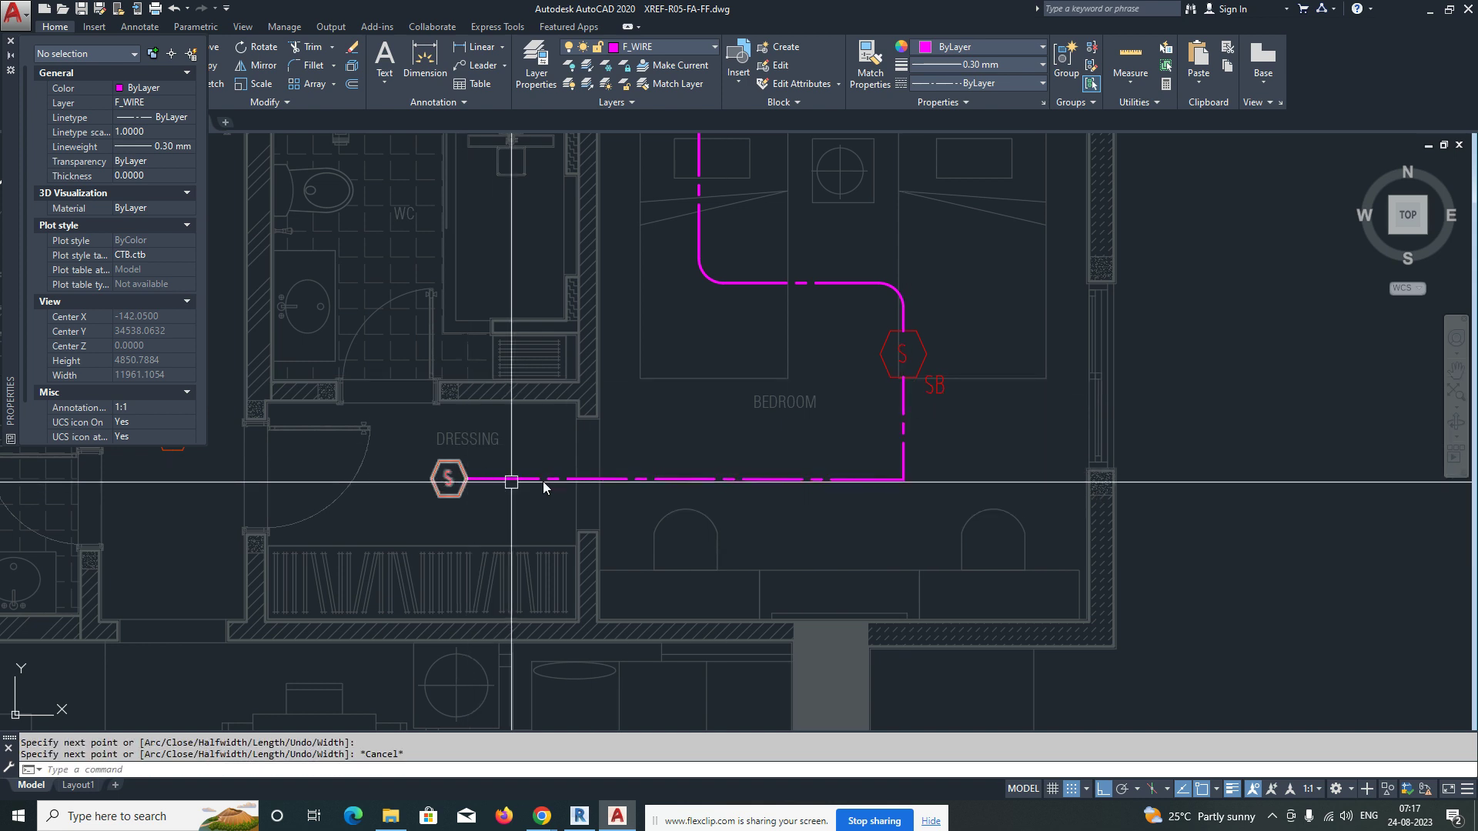
Step: Fillet the wire corner below the lower bedroom detector
text(f)
key(Return)
click(794, 480)
click(900, 448)
scroll(892, 447, down, 3)
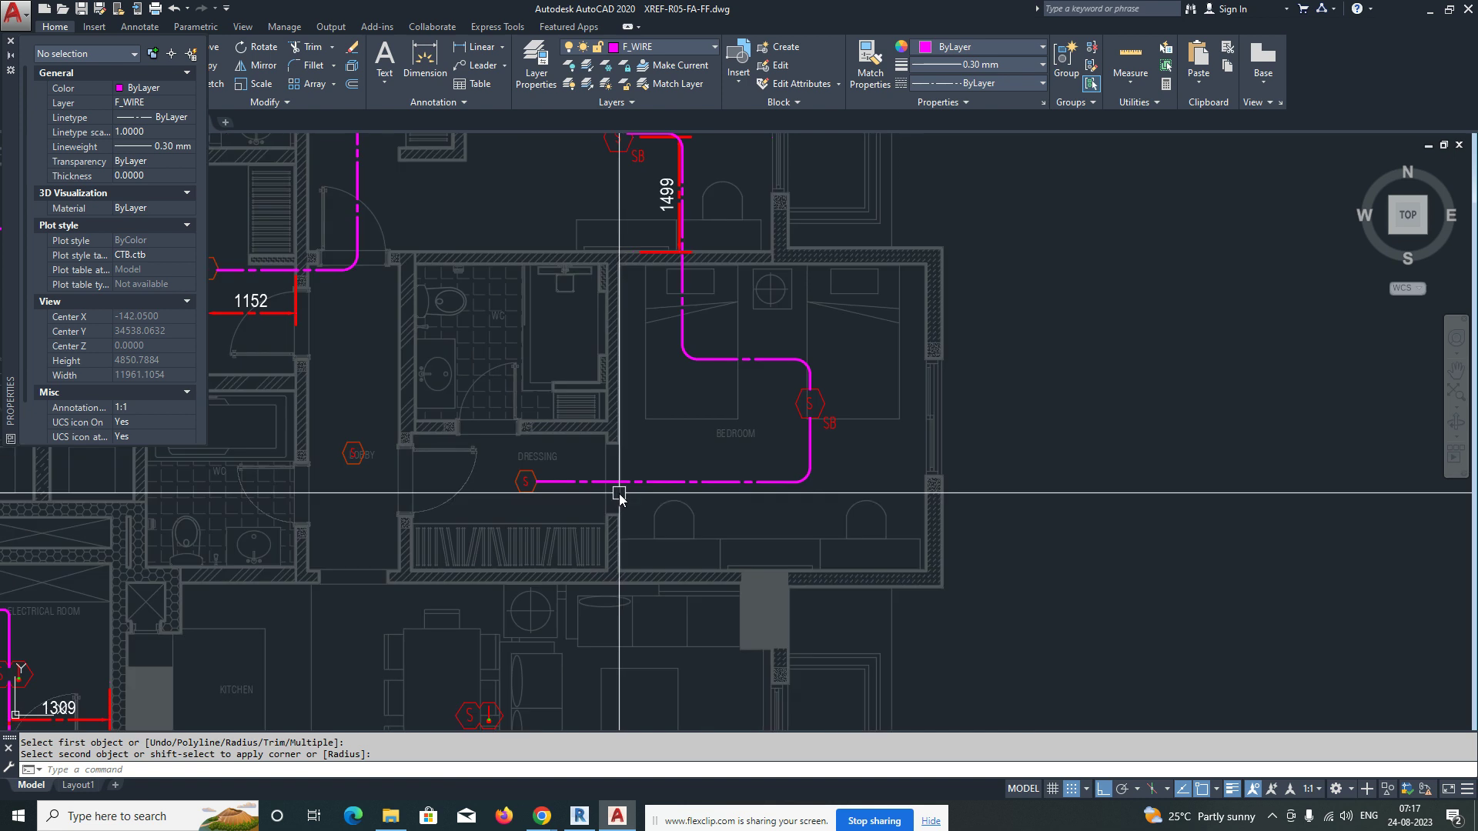
Step: Draw a horizontal wire polyline from the lower dressing room detector left to a point below the lobby detector
text(pl)
key(Return)
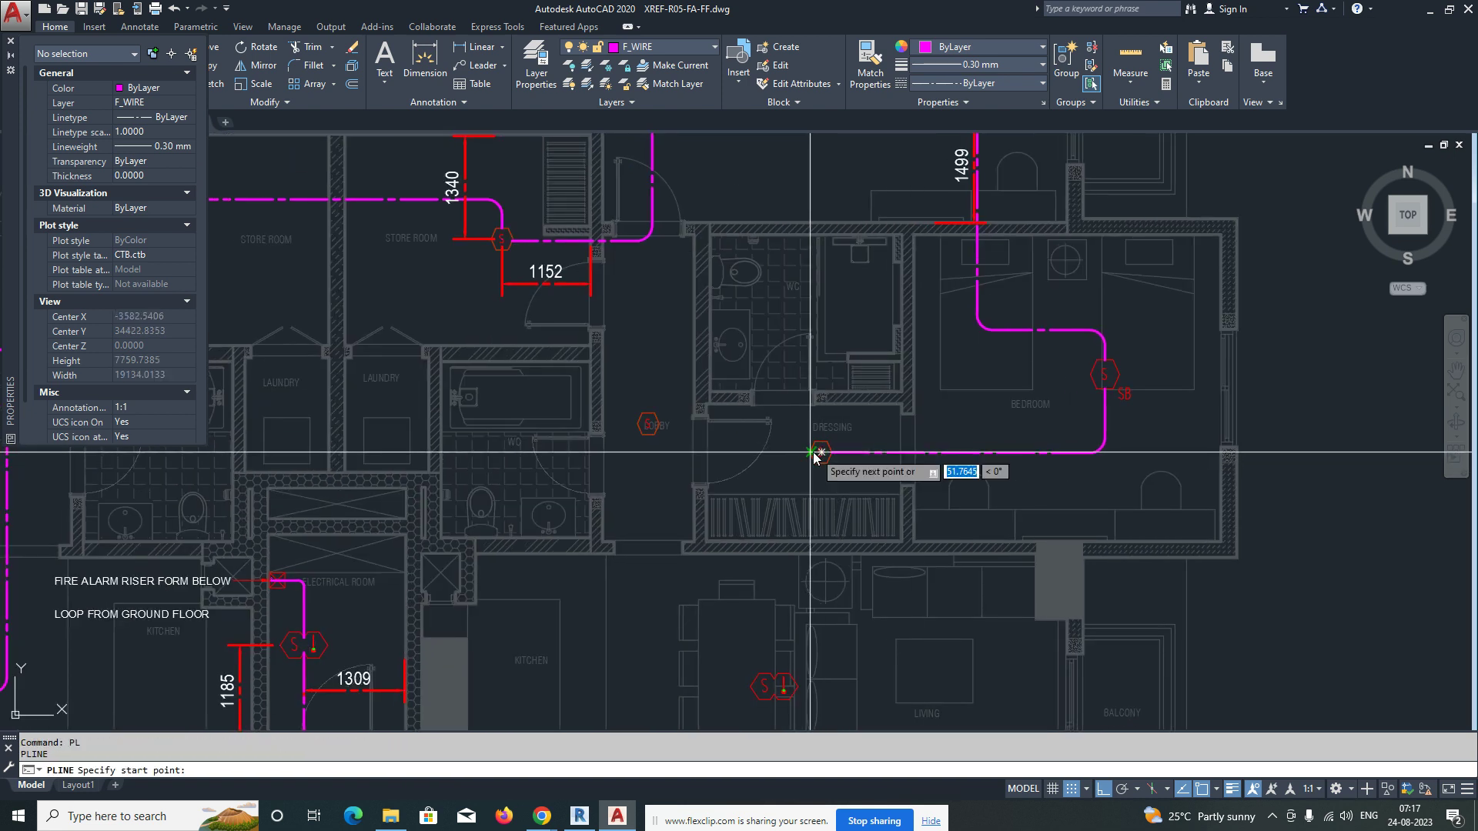
scroll(678, 460, up, 1)
click(626, 467)
key(Escape)
Step: Draw a short vertical wire from the lobby detector down past the horizontal dressing room wire
key(Return)
click(628, 418)
click(626, 463)
key(Escape)
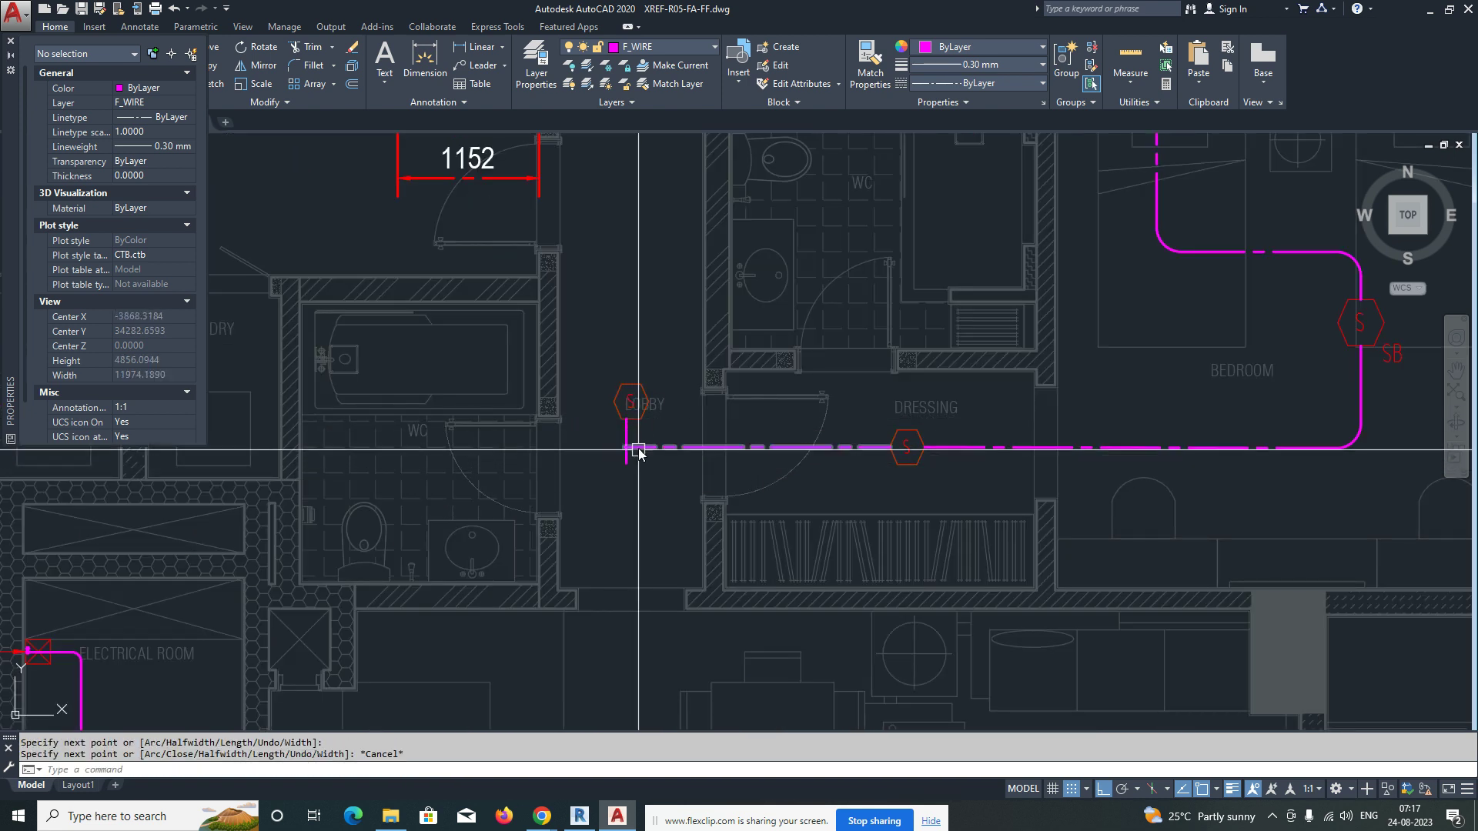
Step: Try to fillet the corner between the short vertical lobby wire and the horizontal dressing room wire
scroll(638, 441, up, 1)
text(f)
click(620, 435)
click(647, 450)
key(Escape)
Step: Replace the short vertical wire below the lobby detector with a polyline from the horizontal wire up to the detector
text(e)
click(640, 434)
click(611, 429)
key(Return)
text(pl)
key(Return)
click(629, 453)
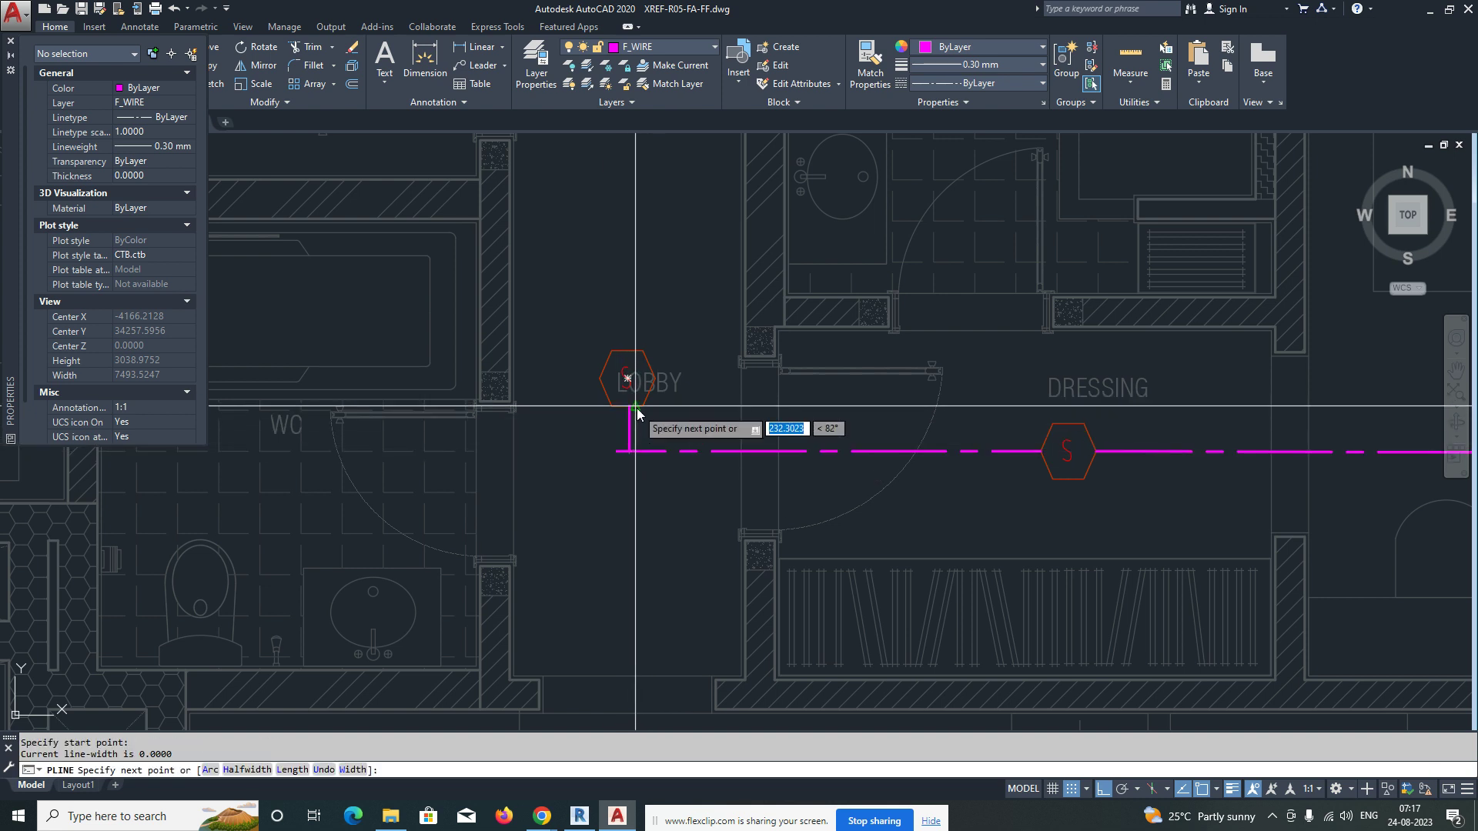
click(635, 408)
key(Return)
Step: Fillet the wire corner below the lobby detector
text(f)
key(Return)
click(630, 433)
click(671, 453)
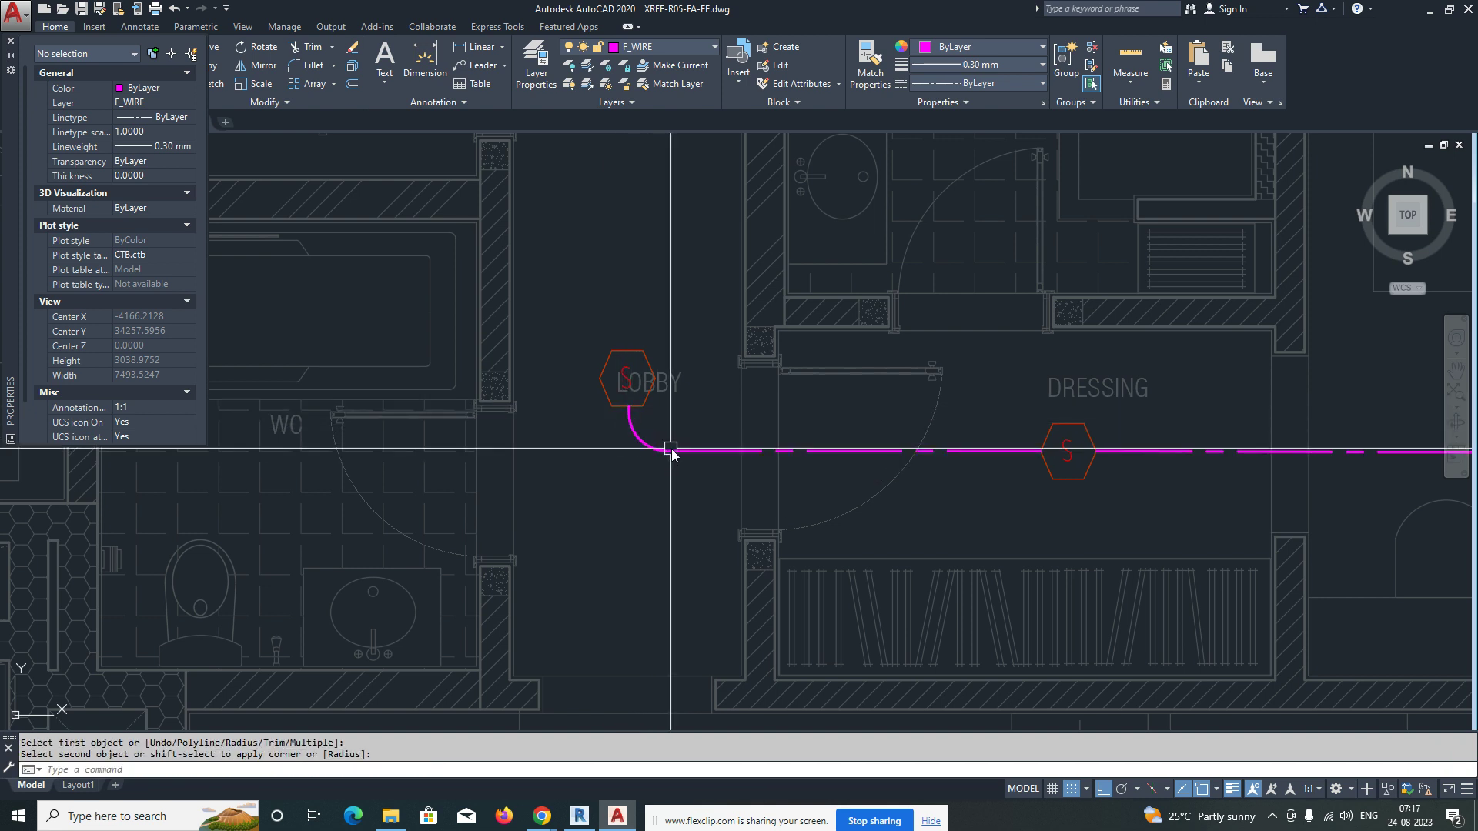
Step: Draw a wire polyline from the lobby detector left and down between the kitchen and dining table to the living room detector's level
scroll(724, 457, down, 4)
middle_drag(723, 471, 700, 423)
text(pl)
key(Return)
scroll(693, 354, up, 5)
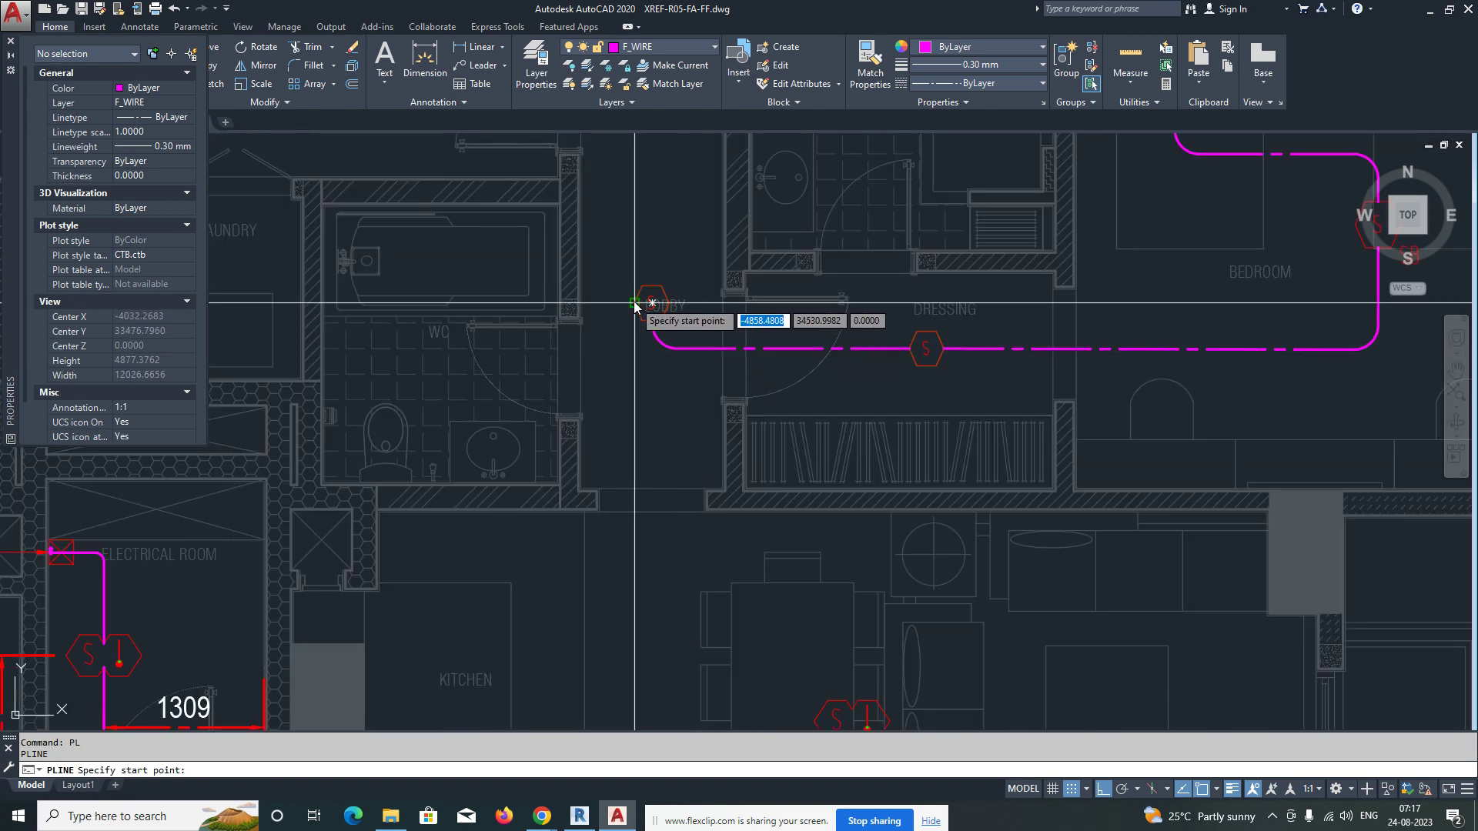
click(610, 314)
scroll(628, 446, down, 2)
middle_drag(629, 478, 639, 328)
scroll(641, 486, up, 2)
click(643, 468)
key(Escape)
Step: Draw a horizontal wire between the vertical lobby wire and the flat 106 living room detector, and fillet their corner
key(Return)
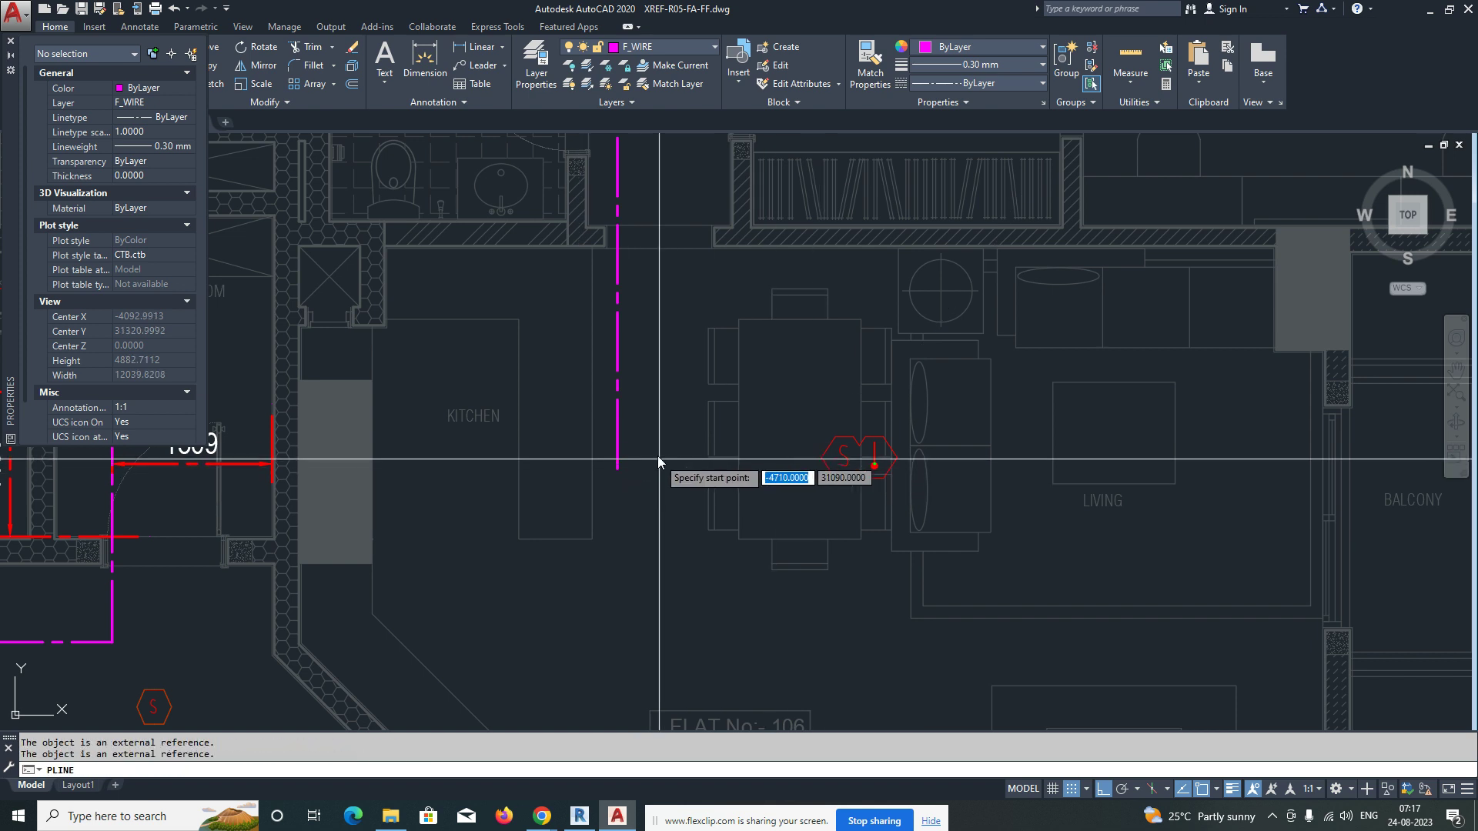
click(616, 464)
scroll(804, 485, up, 2)
key(Escape)
text(f)
key(Return)
click(508, 418)
click(528, 439)
Step: Draw a wire polyline from the living room detector down, left, up through the kitchen, and left into the electrical room beside the riser
scroll(750, 472, down, 2)
middle_drag(750, 472, 825, 347)
text(PL)
key(Return)
click(889, 342)
middle_drag(882, 442, 893, 404)
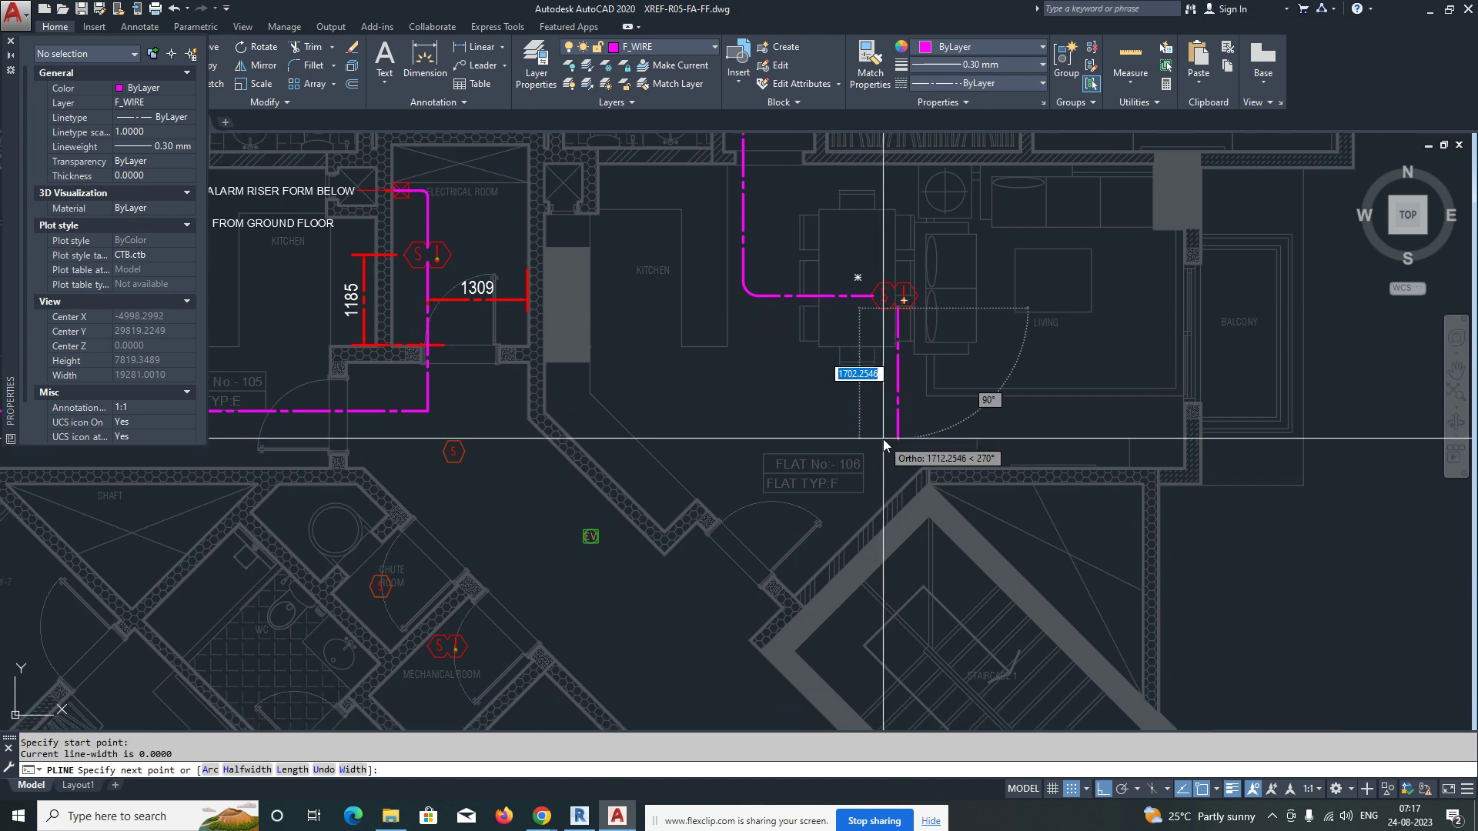
click(901, 395)
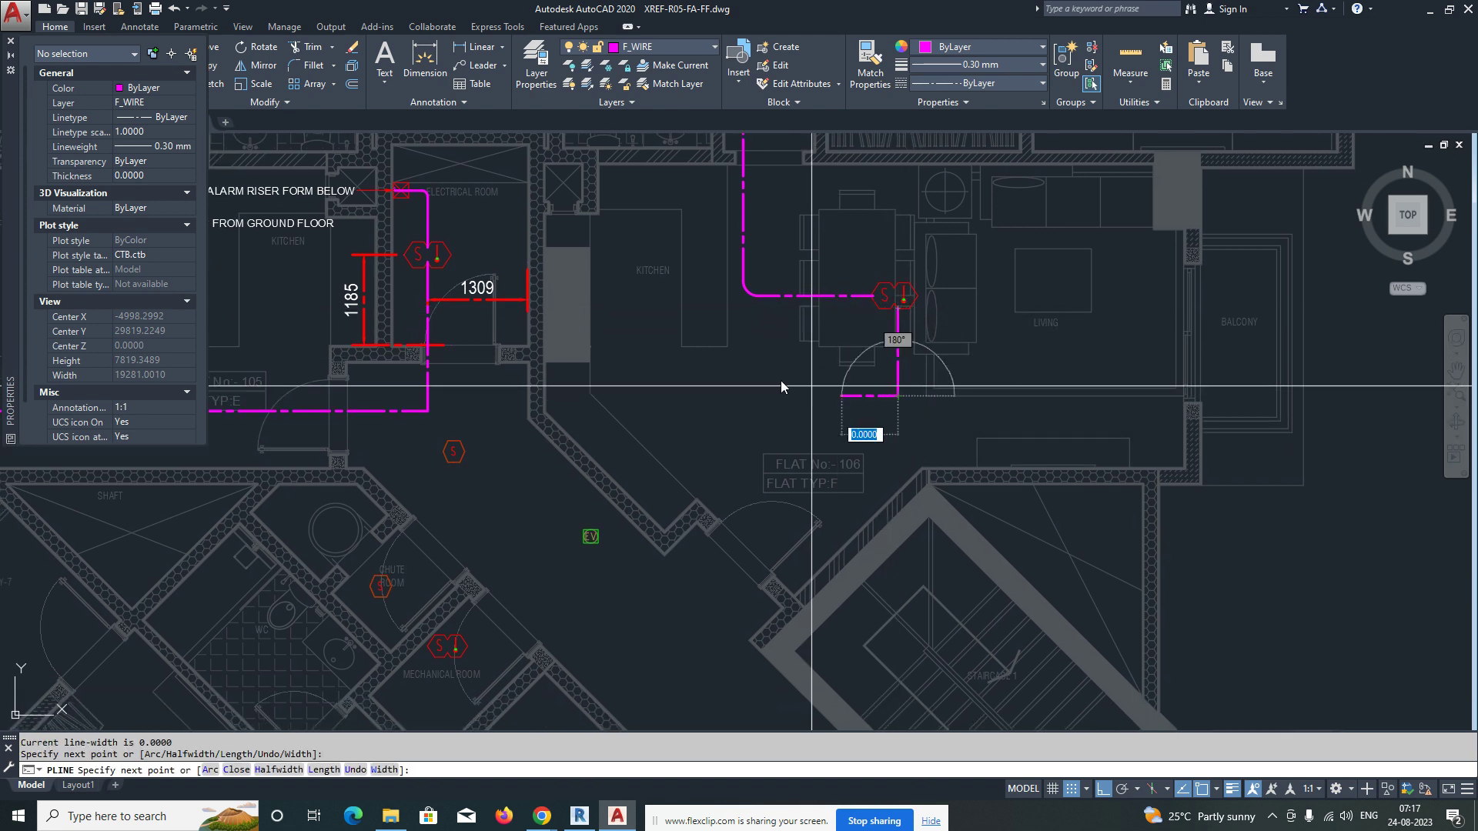
middle_drag(562, 365, 570, 433)
click(640, 451)
middle_drag(659, 300, 648, 433)
scroll(648, 433, up, 2)
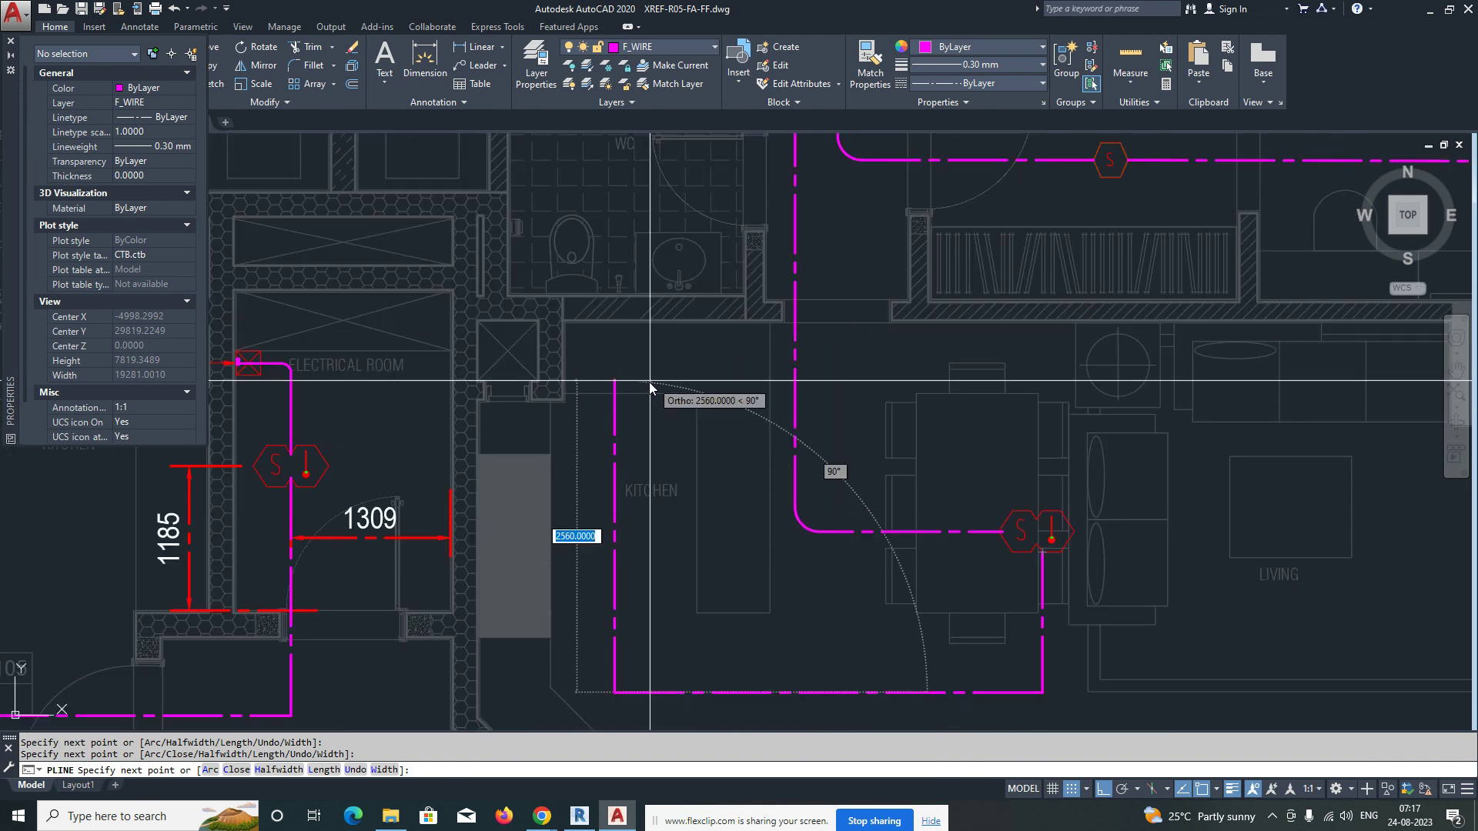
click(624, 422)
middle_drag(412, 423, 697, 424)
scroll(616, 423, up, 3)
click(542, 428)
scroll(493, 358, up, 3)
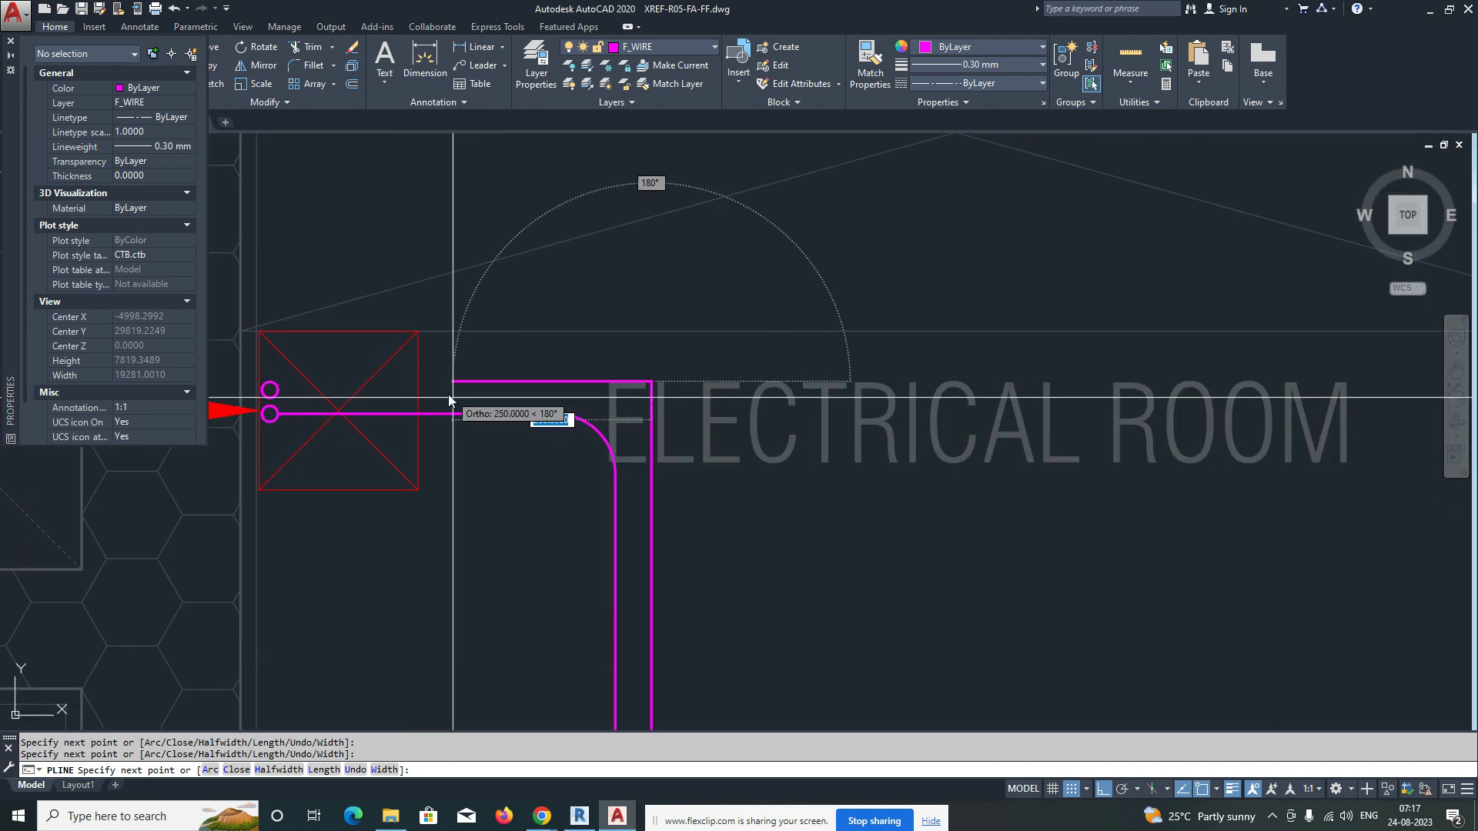
key(Escape)
key(Return)
click(283, 389)
click(725, 488)
key(Escape)
key(Escape)
text(e)
key(Return)
key(Return)
Step: Draw a horizontal wire from the riser's upper circle to the right, past the new vertical electrical room wire
text(pl)
key(Return)
click(270, 390)
click(758, 525)
key(Escape)
Step: Fillet the riser's upper wire into the vertical return wire with a radius of 200
text(f)
key(Return)
click(652, 528)
key(Escape)
key(Escape)
text(r)
key(Return)
key(Escape)
key(Escape)
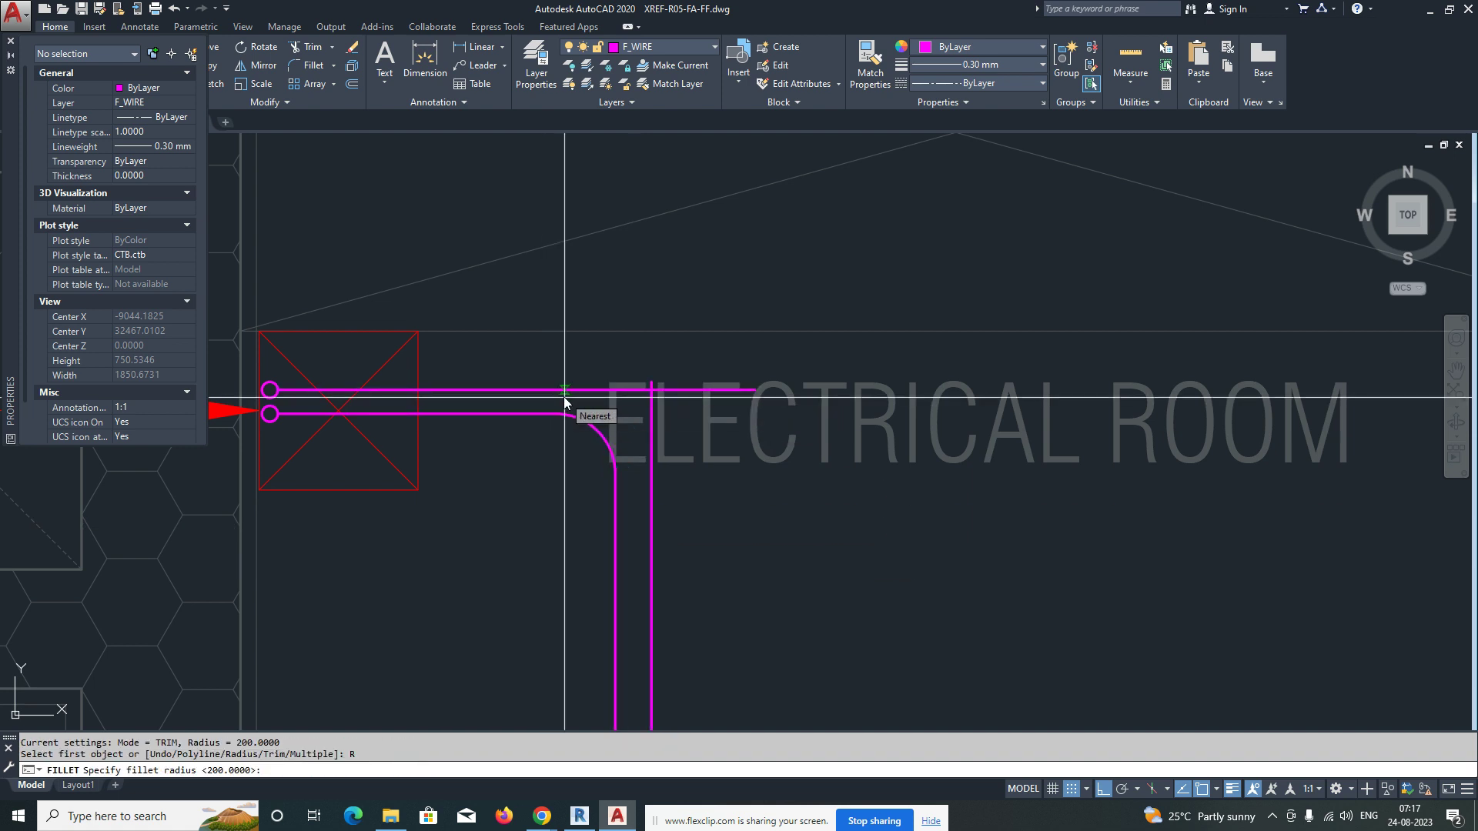
key(Return)
click(544, 393)
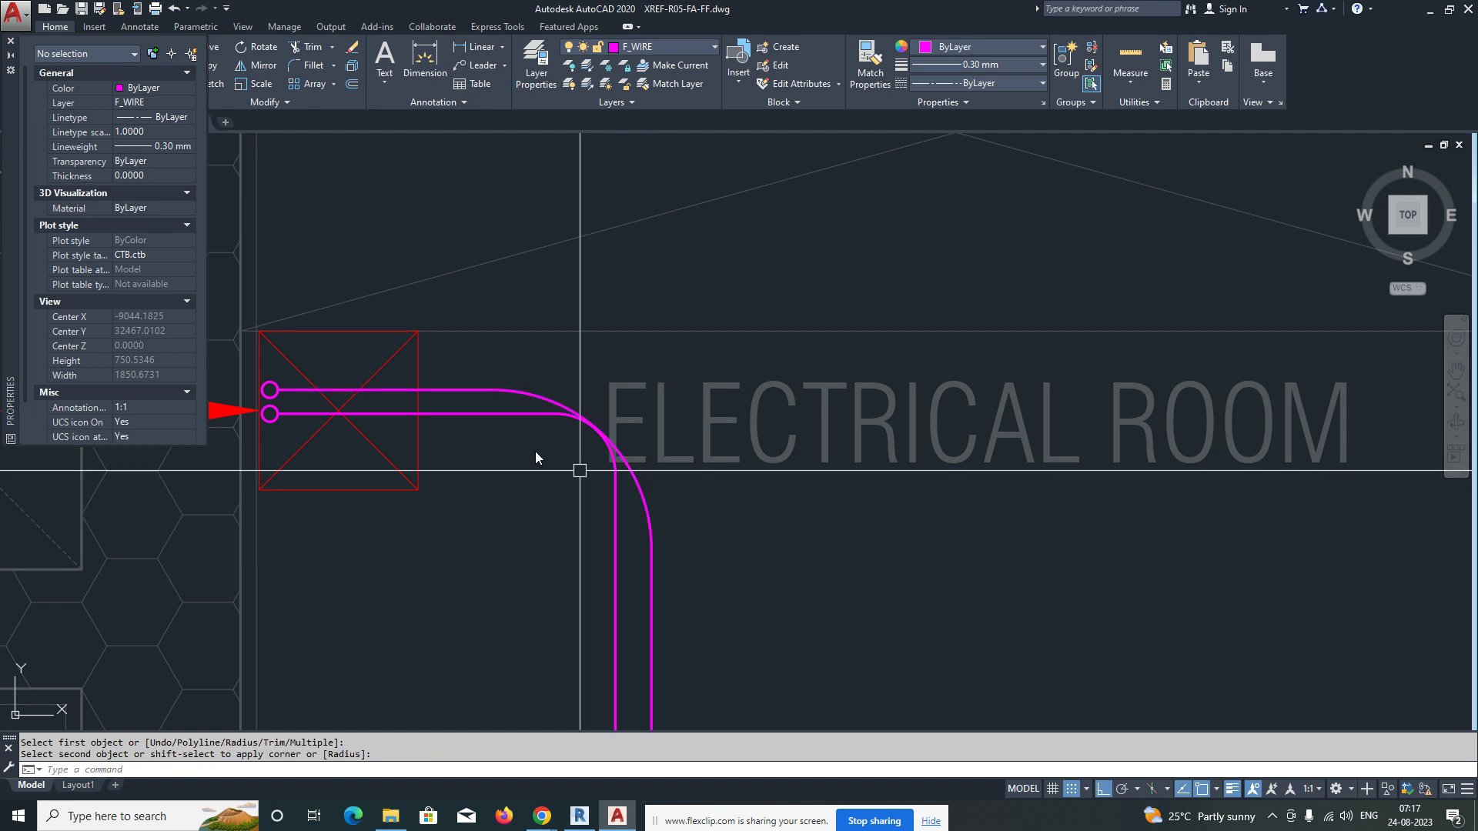
Step: Fillet the remaining corners of the return wire from the electrical room through the kitchen to the living room detector
scroll(585, 554, down, 5)
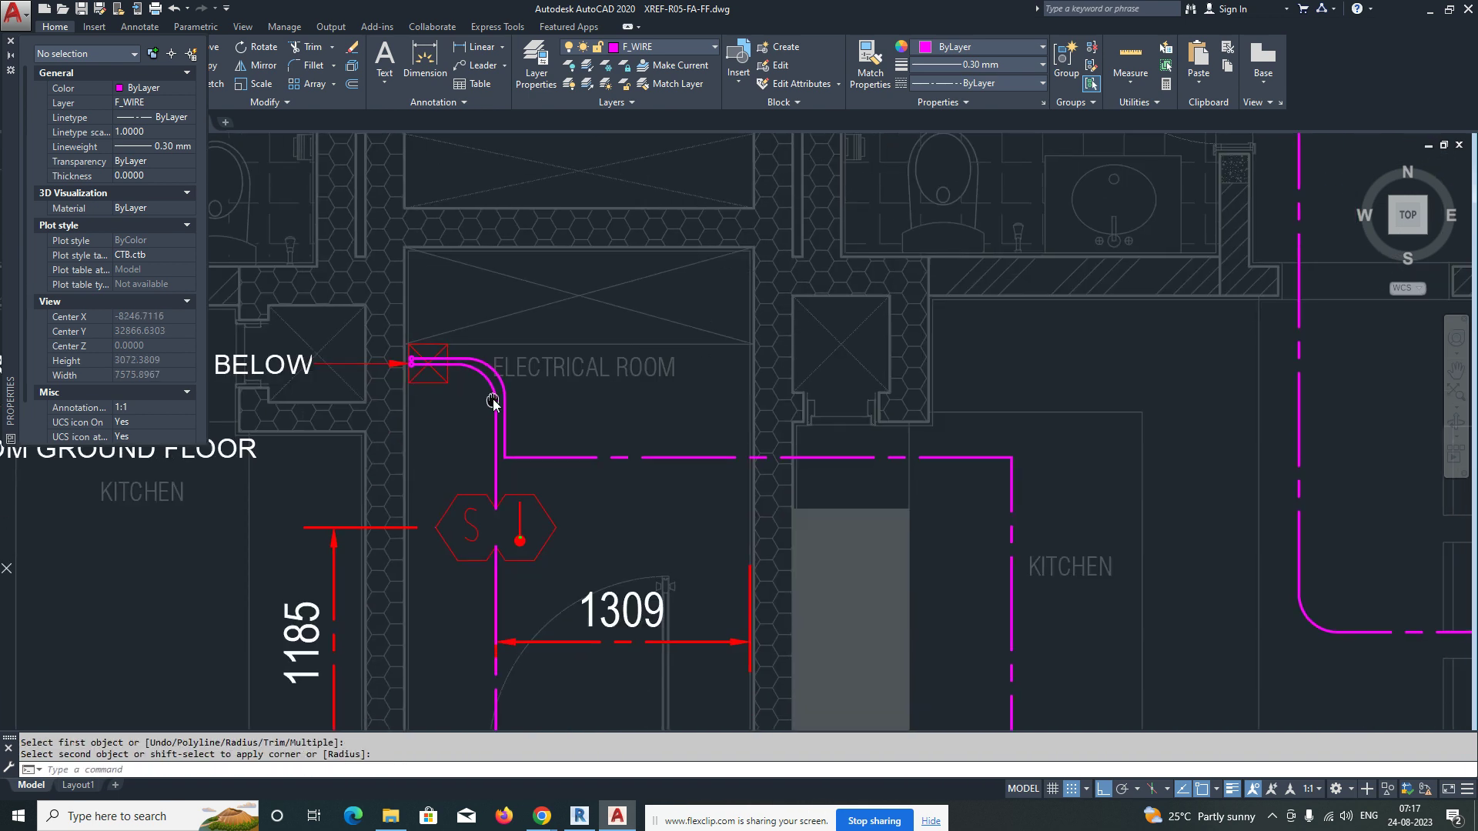
key(Escape)
click(490, 440)
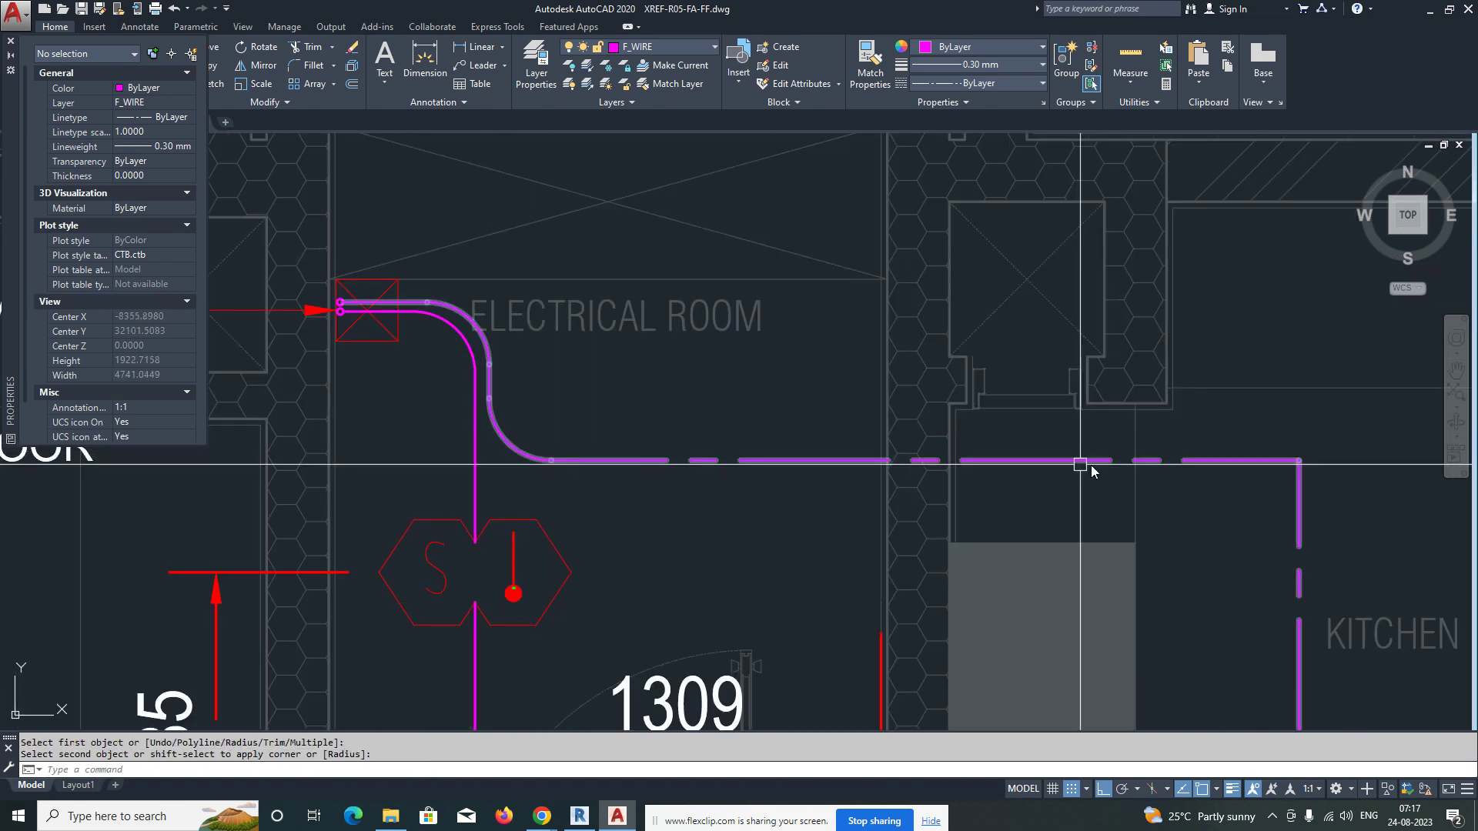
scroll(756, 316, down, 6)
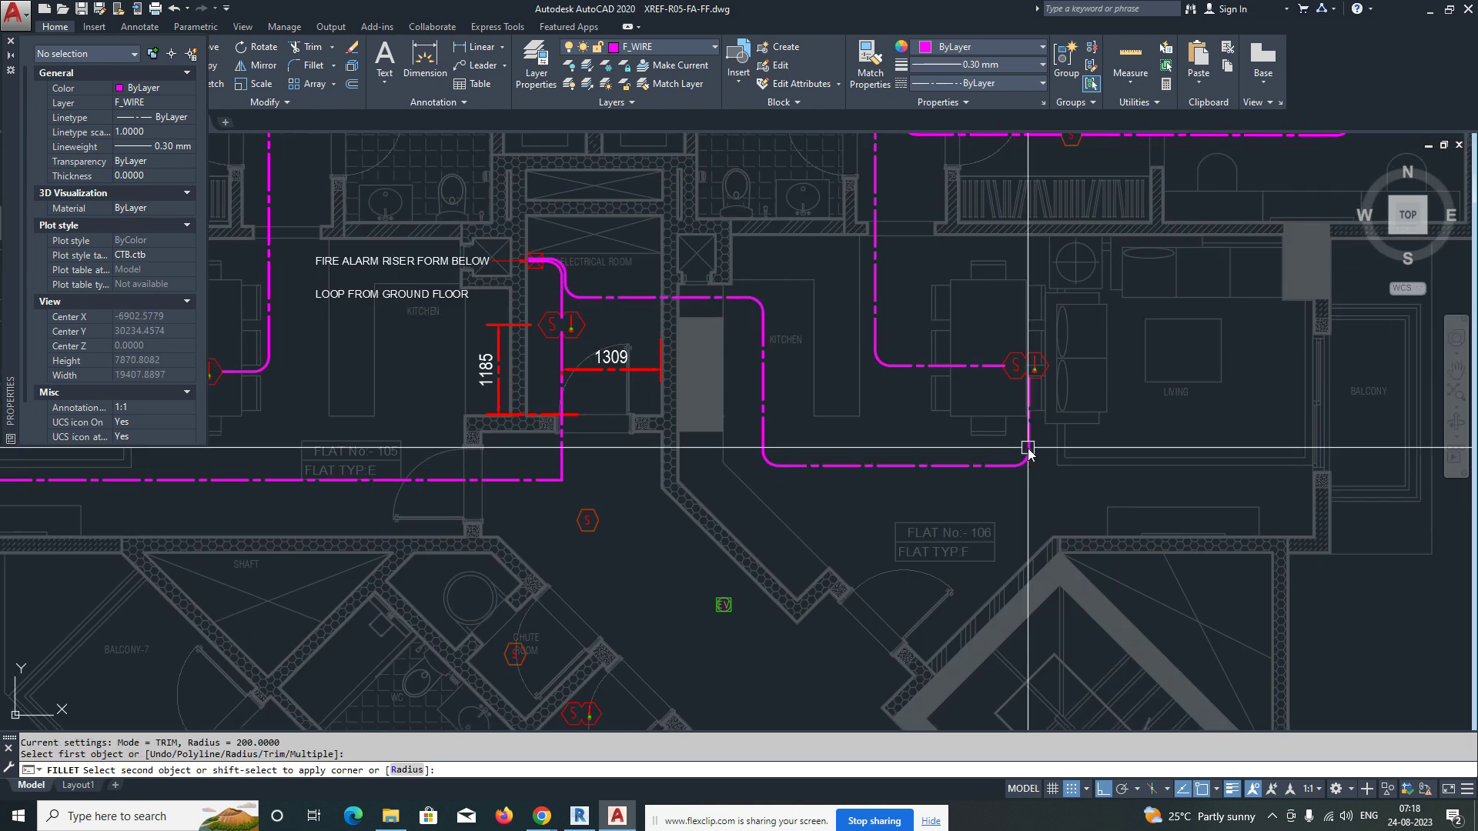
scroll(955, 466, down, 4)
key(Escape)
Step: Add a vertical linear dimension from the flat 106 living room detector to the wall above it
scroll(960, 470, up, 6)
text(DLI)
key(Return)
click(648, 348)
scroll(676, 177, up, 1)
middle_drag(676, 177, 653, 278)
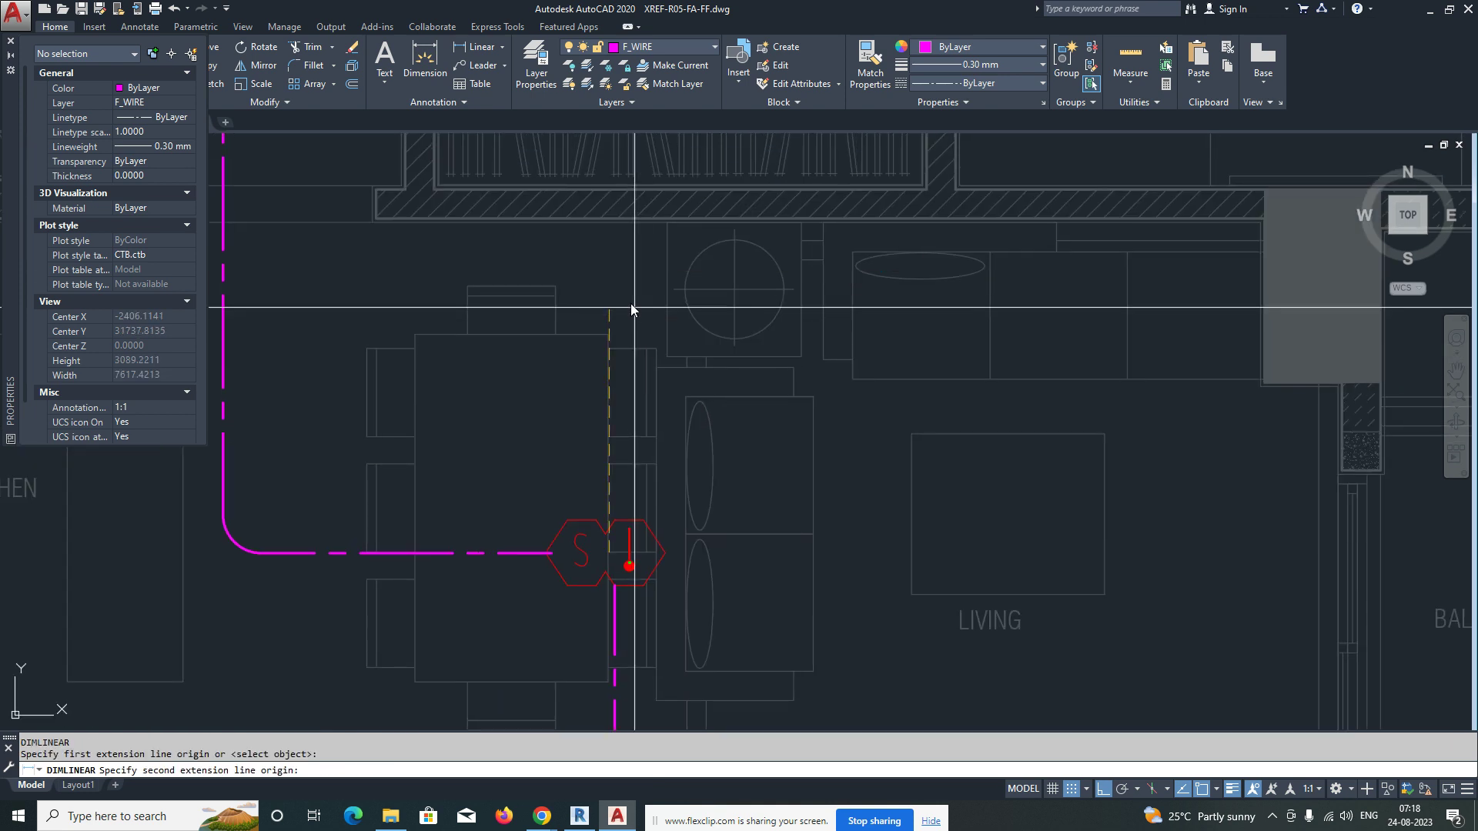
click(605, 222)
click(744, 358)
key(Escape)
Step: Add a horizontal linear dimension from the flat 106 living room detector to the balcony-side wall
middle_drag(646, 518, 682, 368)
key(Return)
click(642, 409)
scroll(661, 438, down, 2)
click(933, 428)
click(895, 479)
Step: Dimension the lobby detector horizontally to the wall on its left and vertically to the wall line below
scroll(894, 479, down, 4)
scroll(650, 406, up, 8)
key(Return)
click(574, 406)
click(459, 401)
click(515, 282)
key(Return)
click(573, 406)
click(570, 711)
click(640, 654)
Step: Dimension the lower dressing room detector horizontally to the lobby-side wall and vertically to the wall above
key(Return)
click(1005, 479)
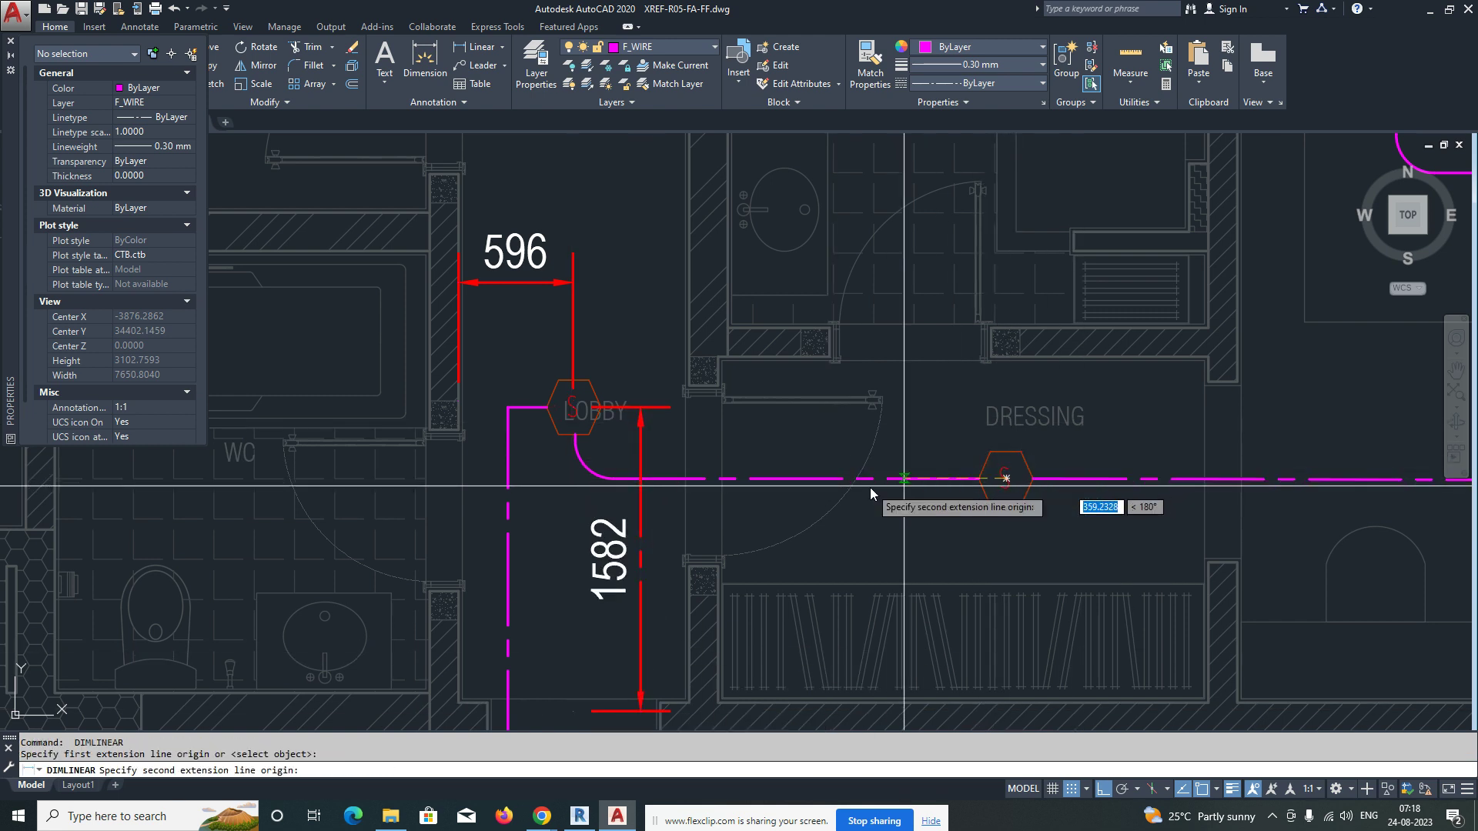
click(722, 479)
click(851, 559)
key(Return)
click(1006, 479)
click(1021, 359)
click(1096, 416)
key(Escape)
Step: Change the word LOOP to LOOP1 in the loop note beneath the fire alarm riser label
scroll(813, 433, down, 7)
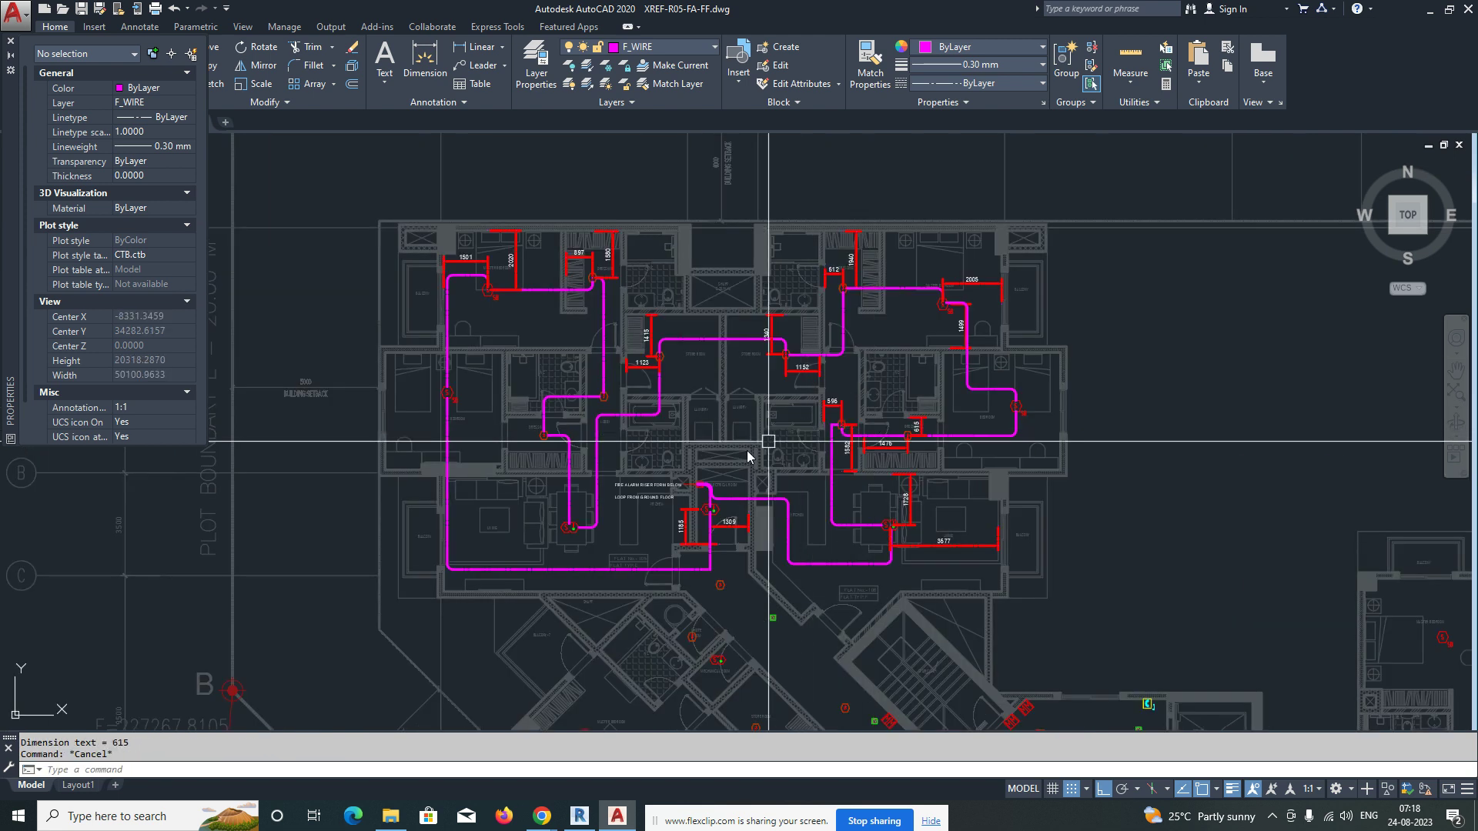
scroll(532, 527, up, 4)
middle_drag(531, 527, 571, 416)
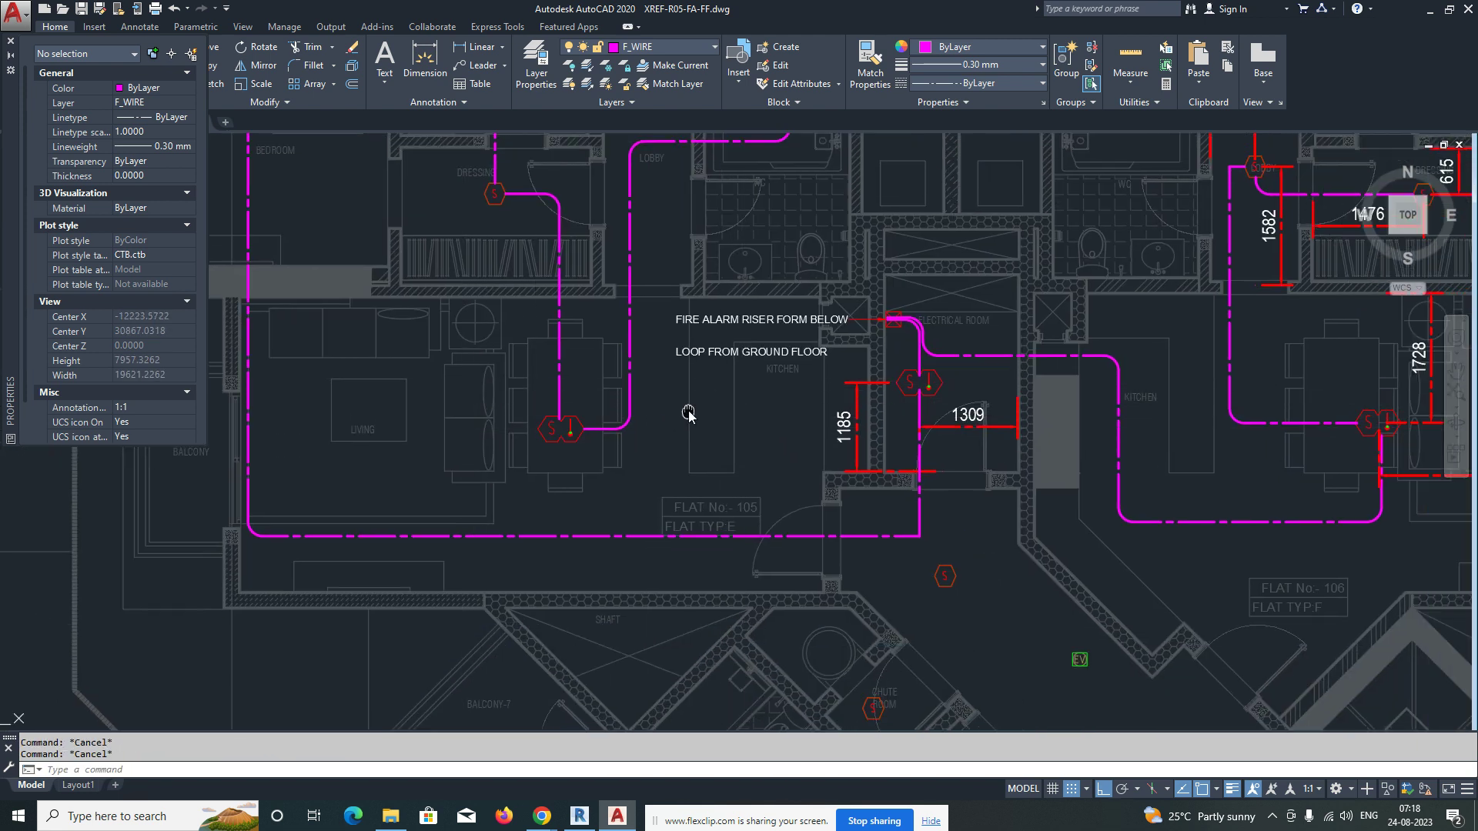
scroll(950, 366, up, 5)
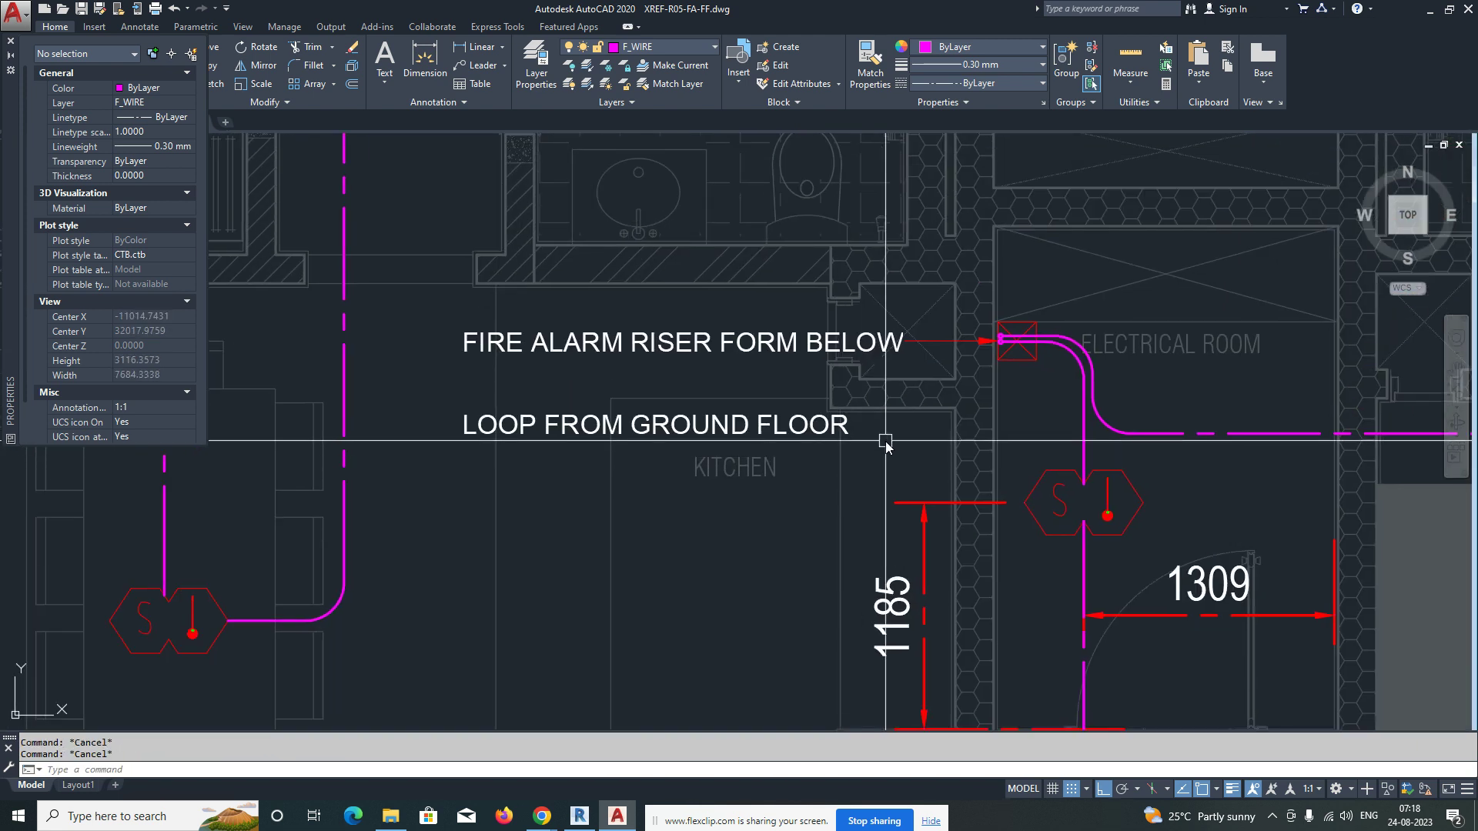
double_click(537, 427)
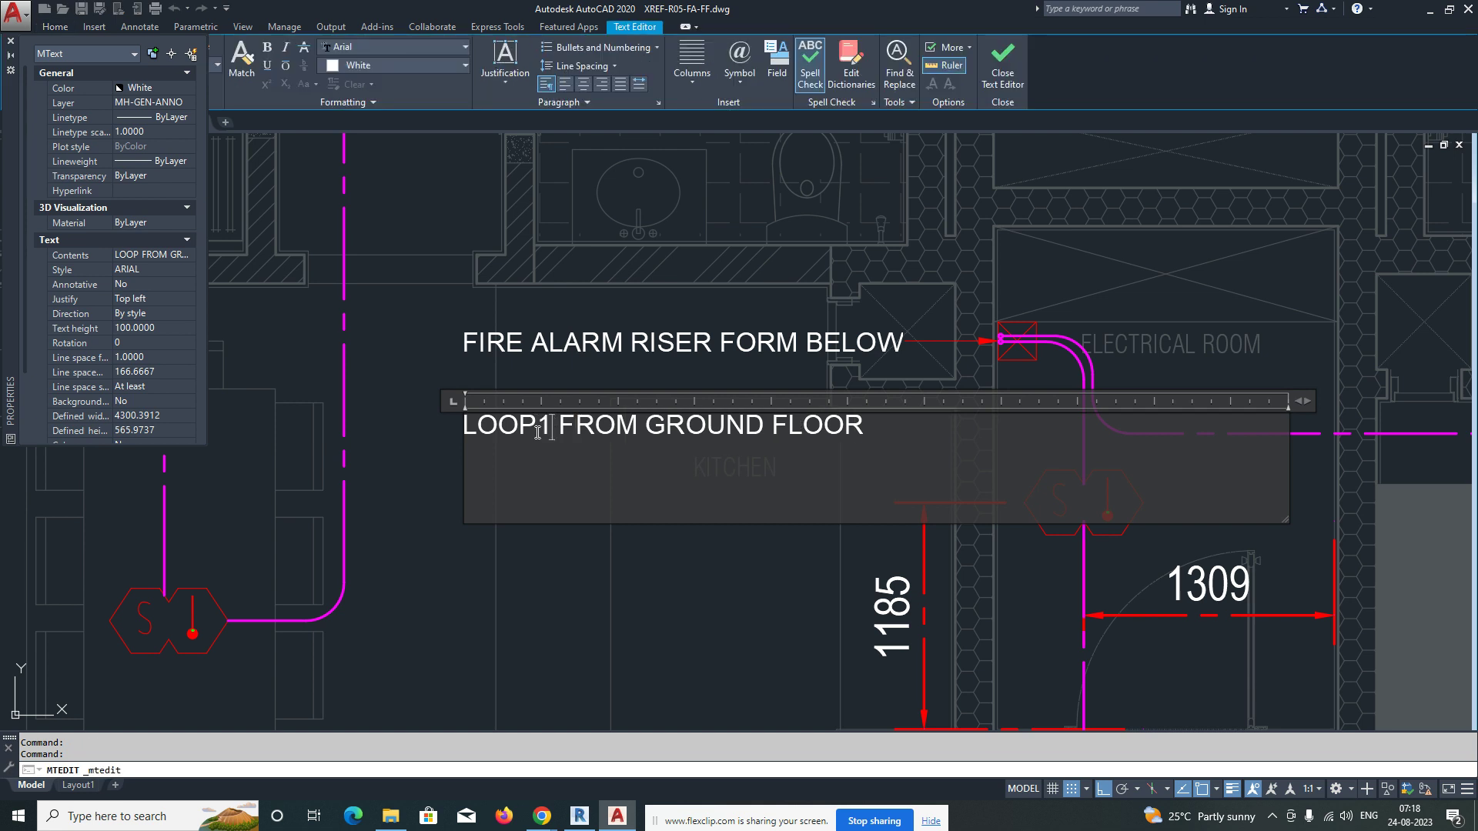
click(677, 552)
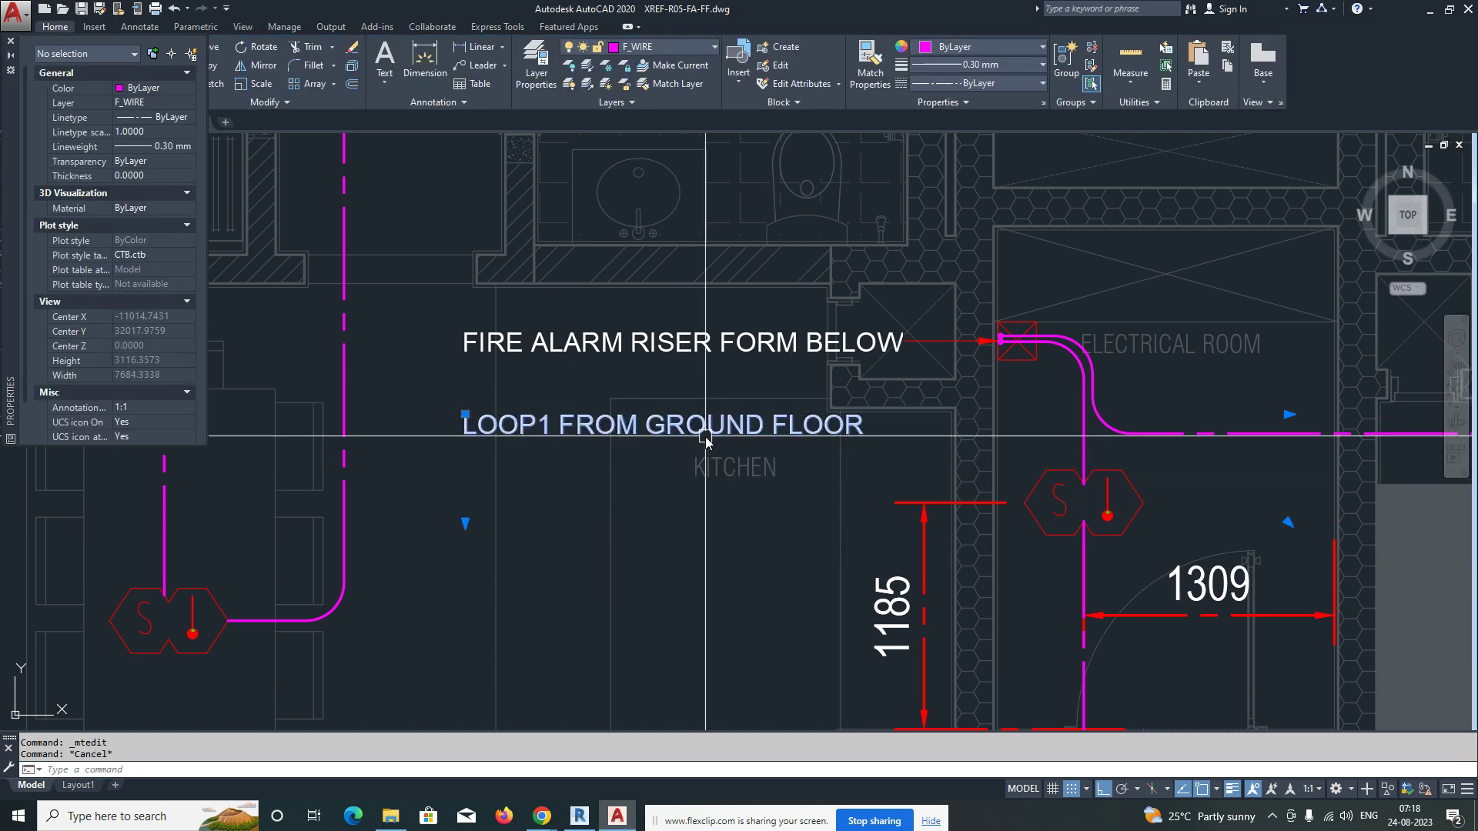
Step: Replace GROUND FLOOR with FACP-1 in the loop note so it reads LOOP1 FROM FACP-1
double_click(660, 428)
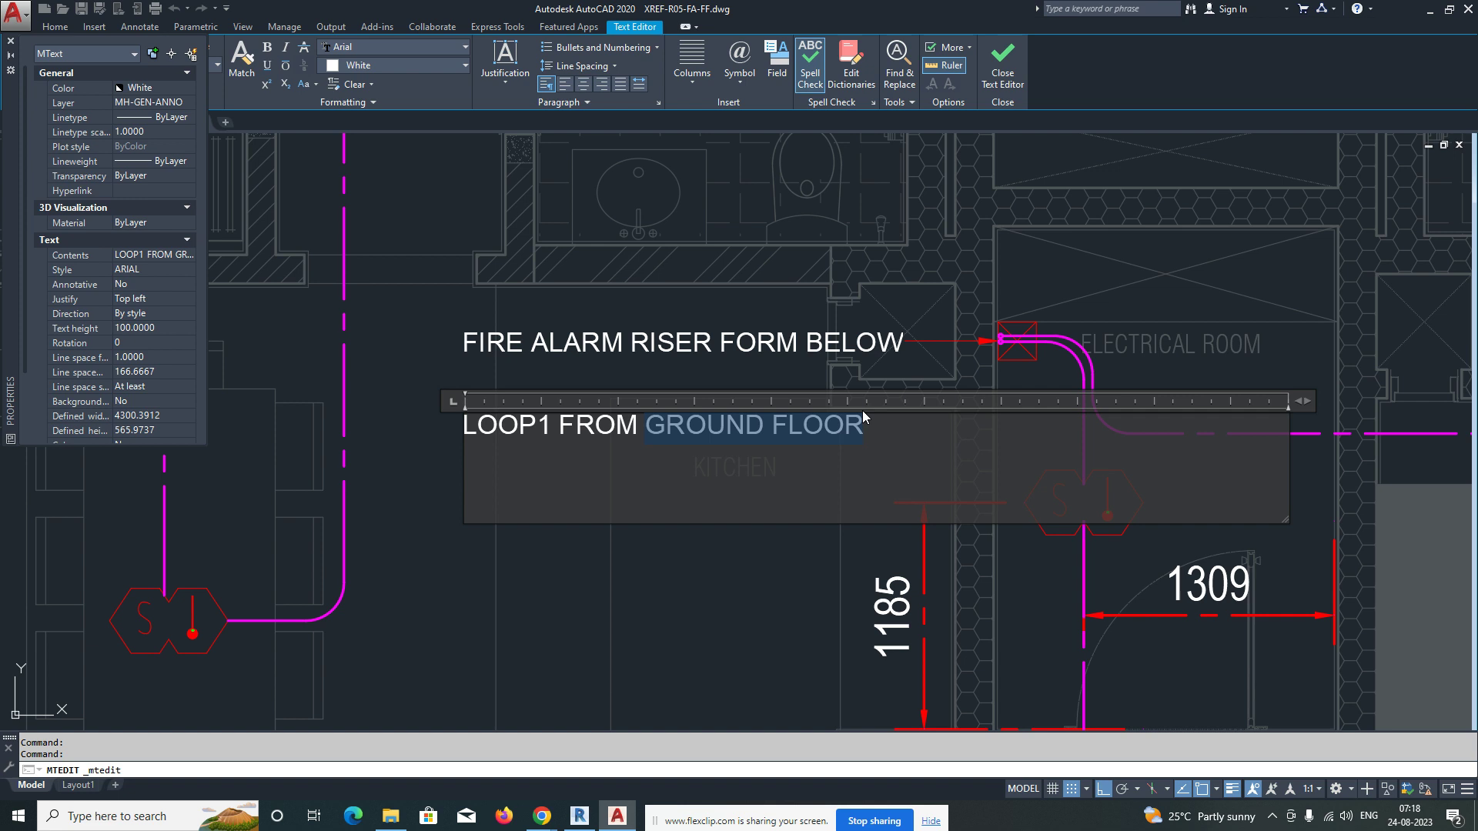
text(FACP-1)
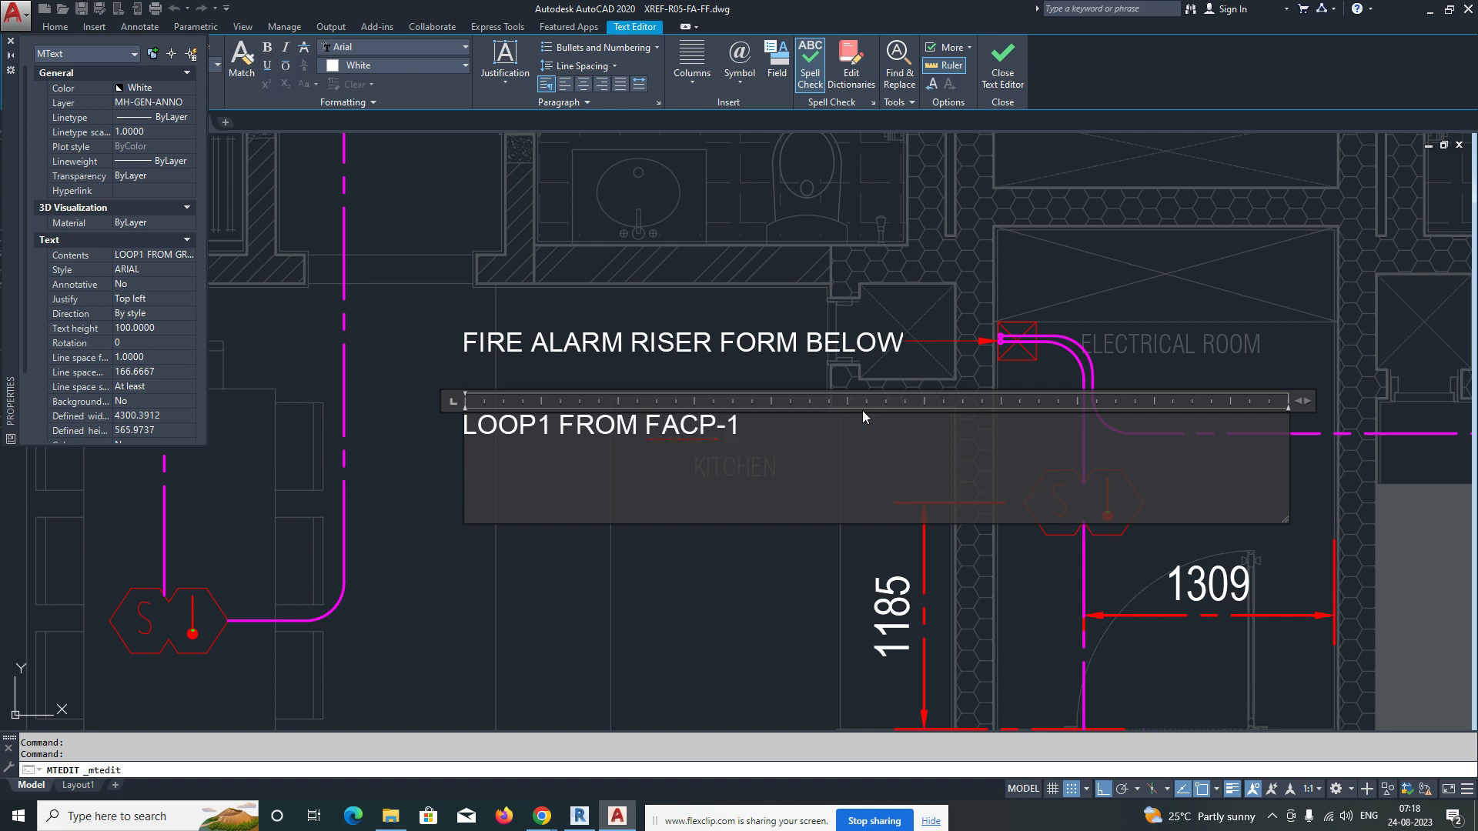
click(760, 568)
click(660, 538)
click(659, 517)
key(Escape)
scroll(992, 321, up, 3)
scroll(965, 335, down, 2)
mouse_move(1010, 393)
middle_down()
mouse_move(886, 304)
mouse_move(893, 377)
middle_up()
key(Escape)
text(PL)
key(Return)
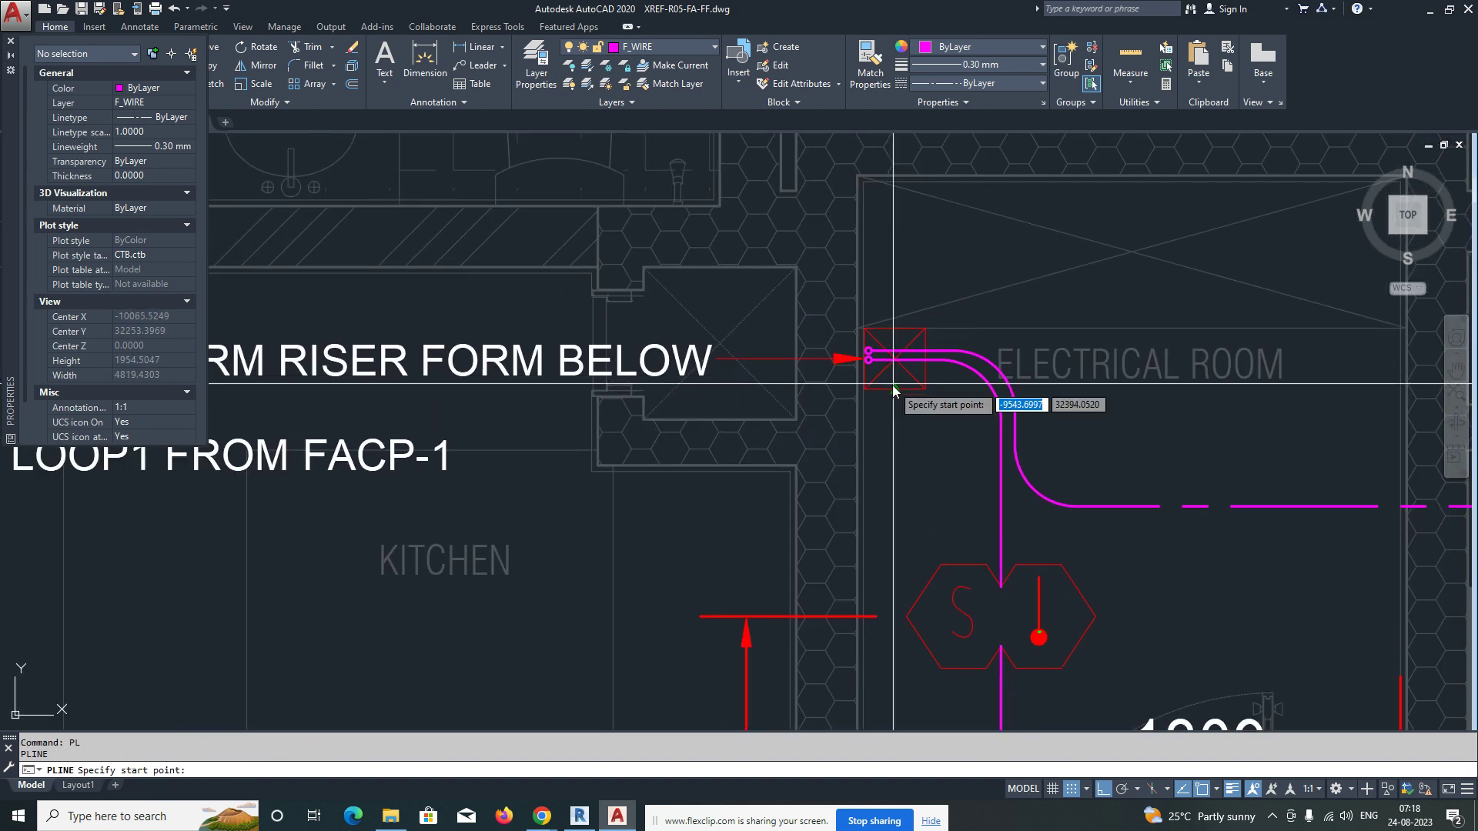
click(992, 493)
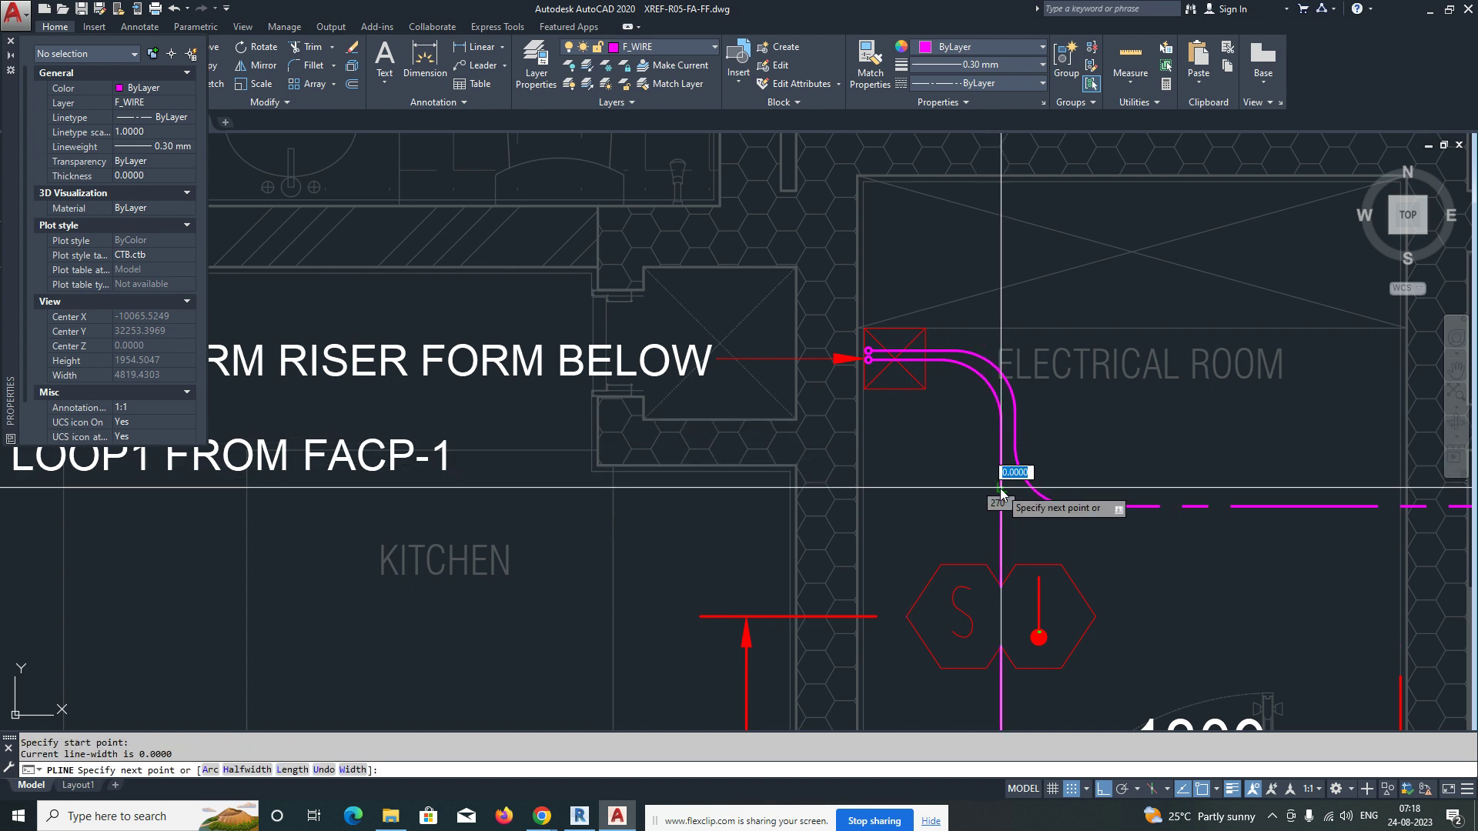
key(Escape)
Step: Draw a horizontal leader from the vertical electrical room wire back toward the LOOP1 FROM FACP-1 note
text(LE)
key(Return)
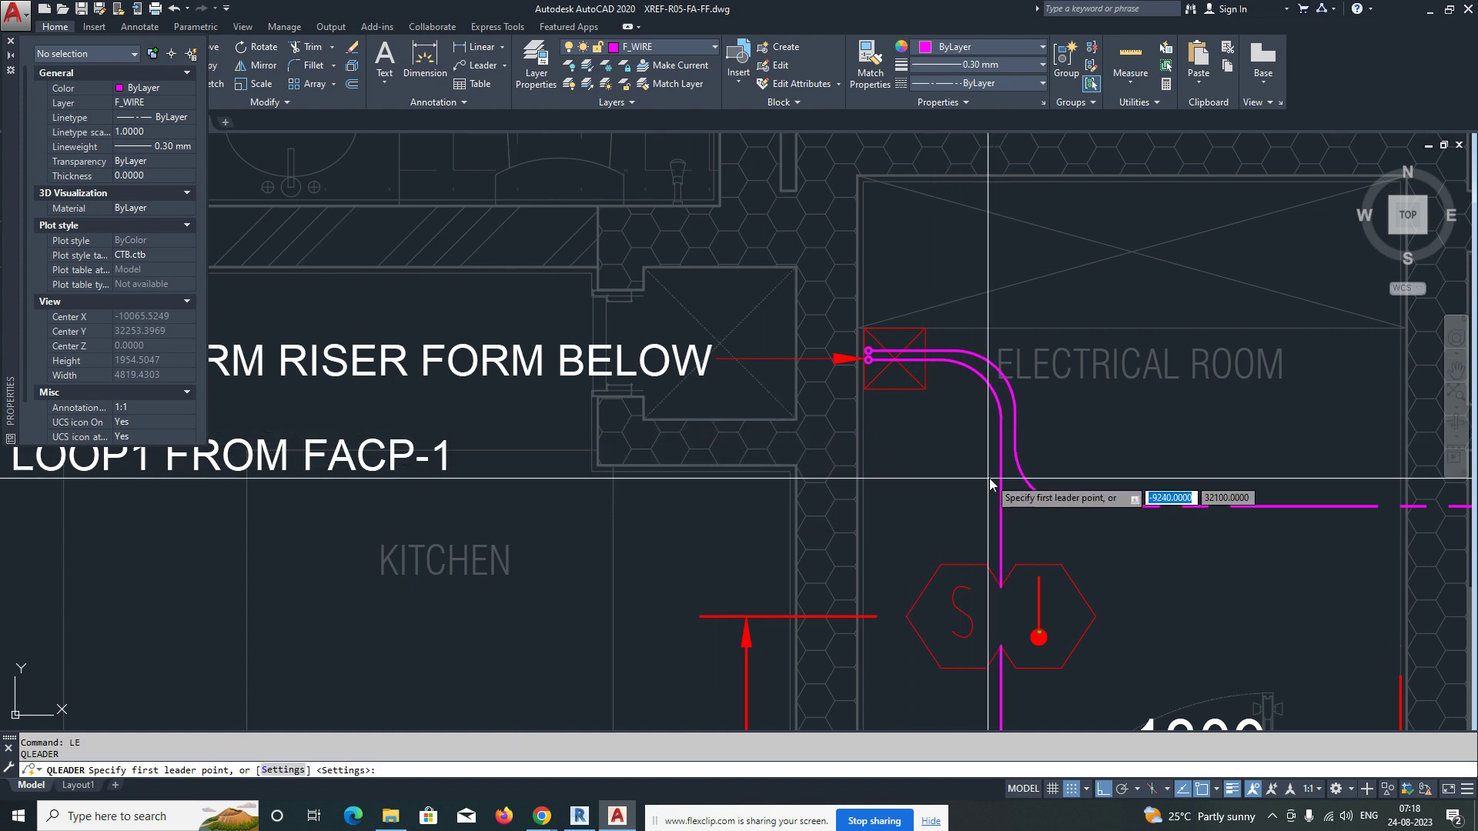
key(Escape)
key(Escape)
Step: Move the LOOP1 FROM FACP-1 note slightly down to line up with its leader
key(space)
text(m)
click(366, 467)
key(space)
click(354, 518)
click(354, 538)
Step: Copy the LOOP1 FROM FACP-1 note to the right of the smoke and heat detector in the electrical room
scroll(431, 523, down, 1)
middle_drag(431, 522, 732, 452)
key(Escape)
click(581, 430)
key(space)
click(559, 421)
key(space)
click(553, 425)
scroll(782, 467, down, 1)
middle_drag(781, 466, 611, 459)
scroll(704, 451, up, 2)
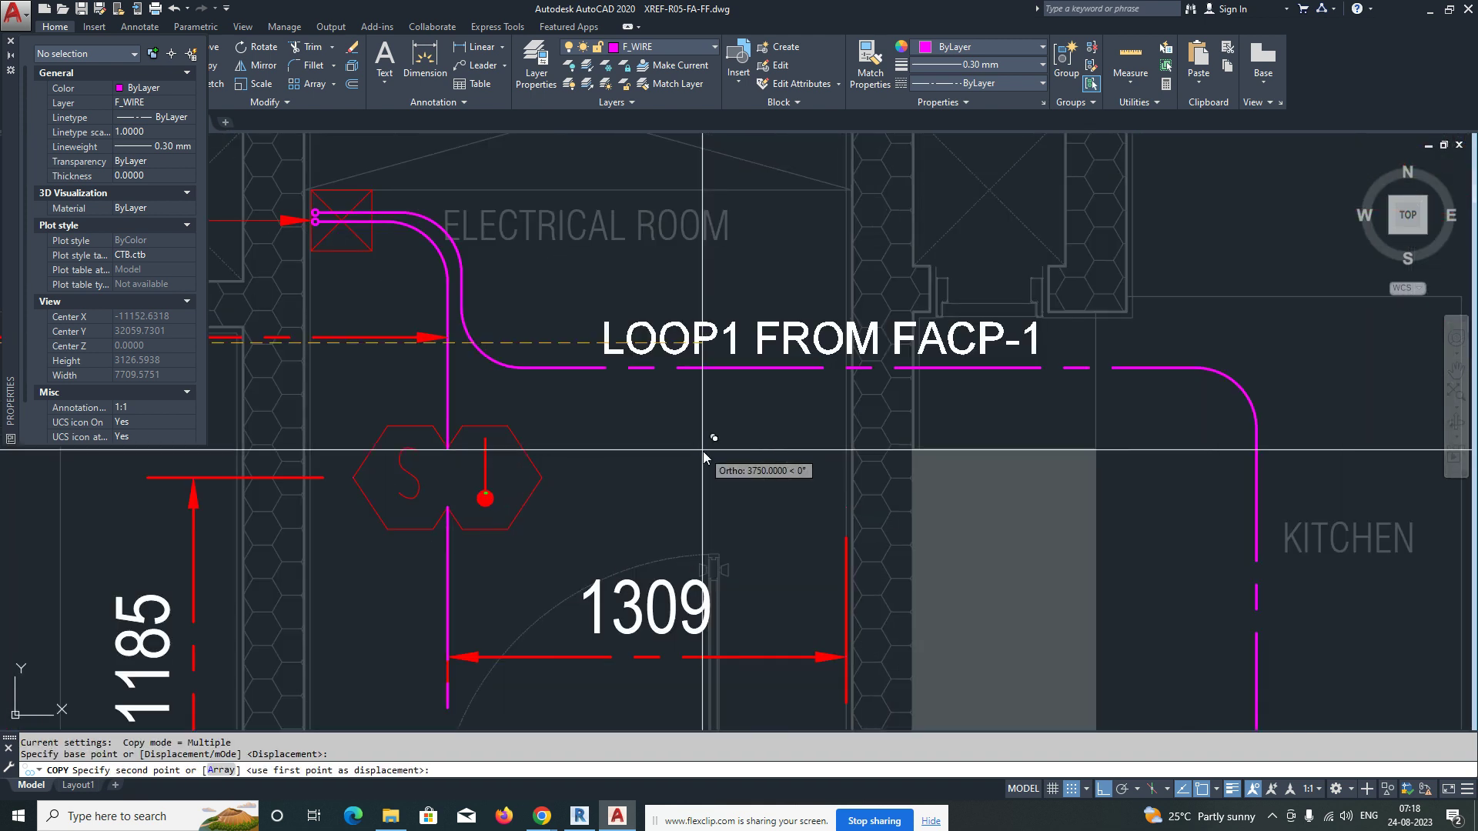
key(F8)
click(654, 482)
key(Escape)
Step: Replace the text of the copied note beside the electrical room detector with L1/001
double_click(609, 483)
double_click(581, 482)
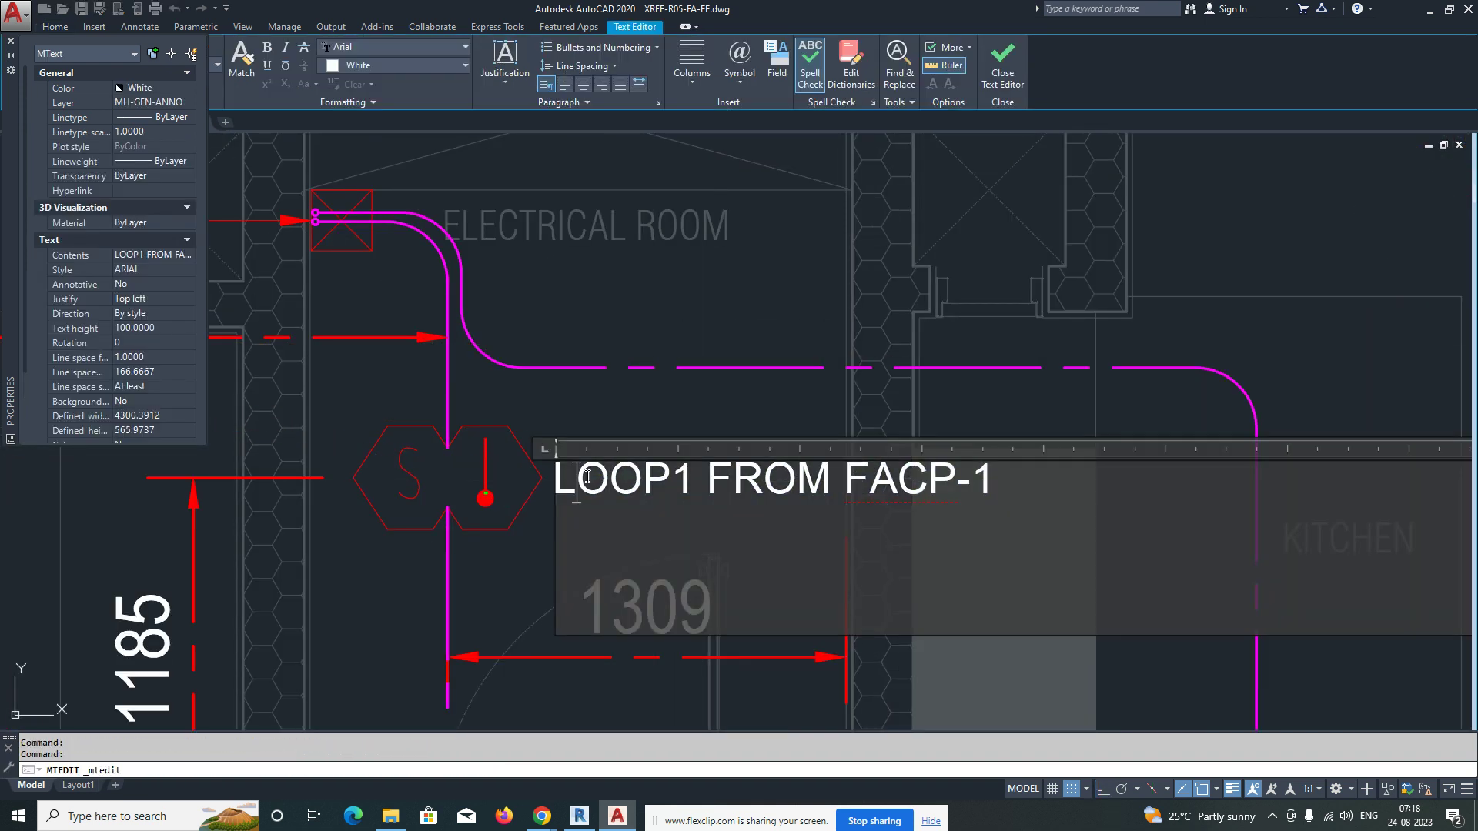
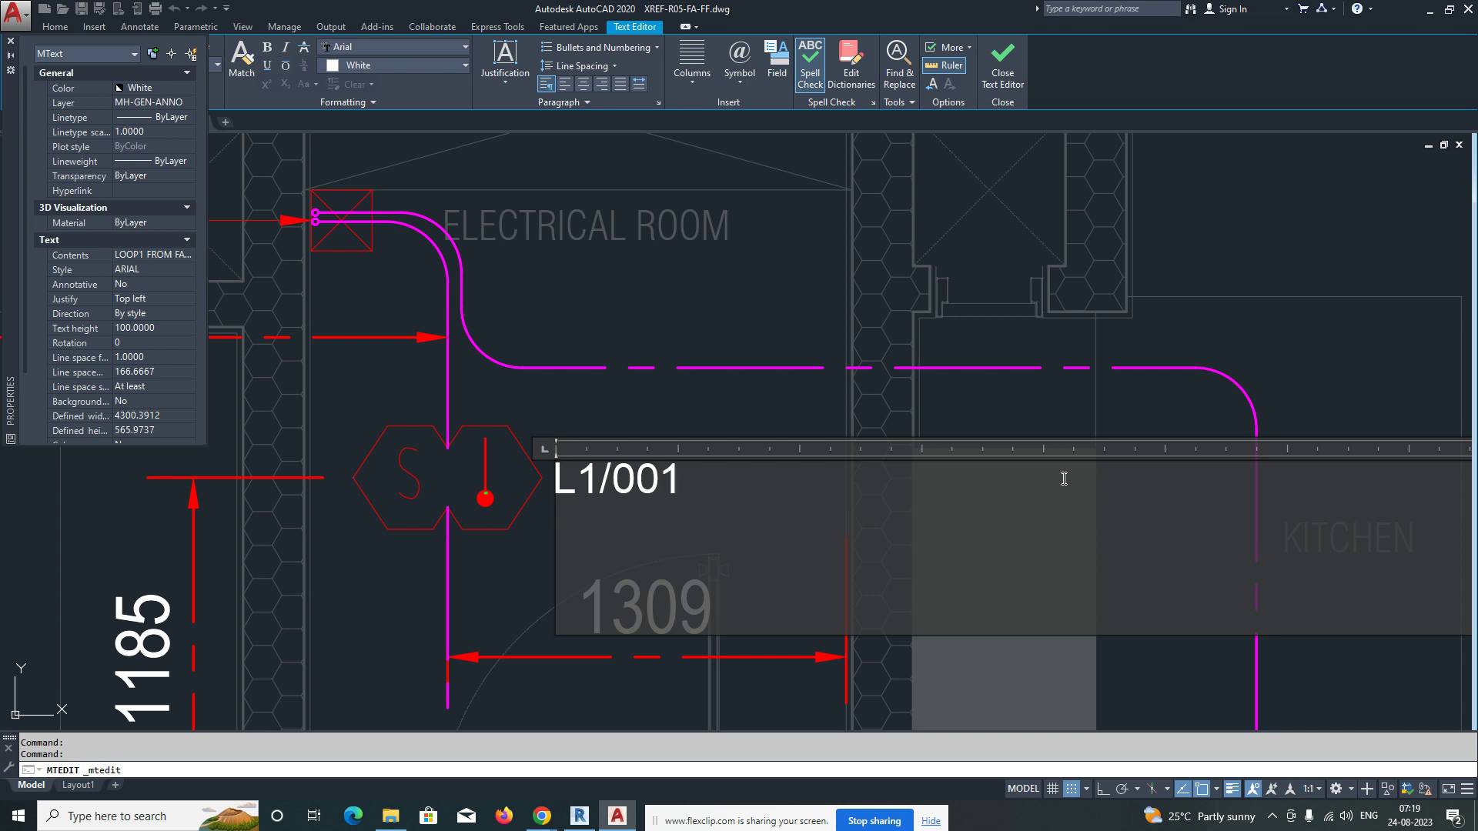
click(803, 416)
Step: Explode the L1/001 multiline label into single-line text
click(625, 499)
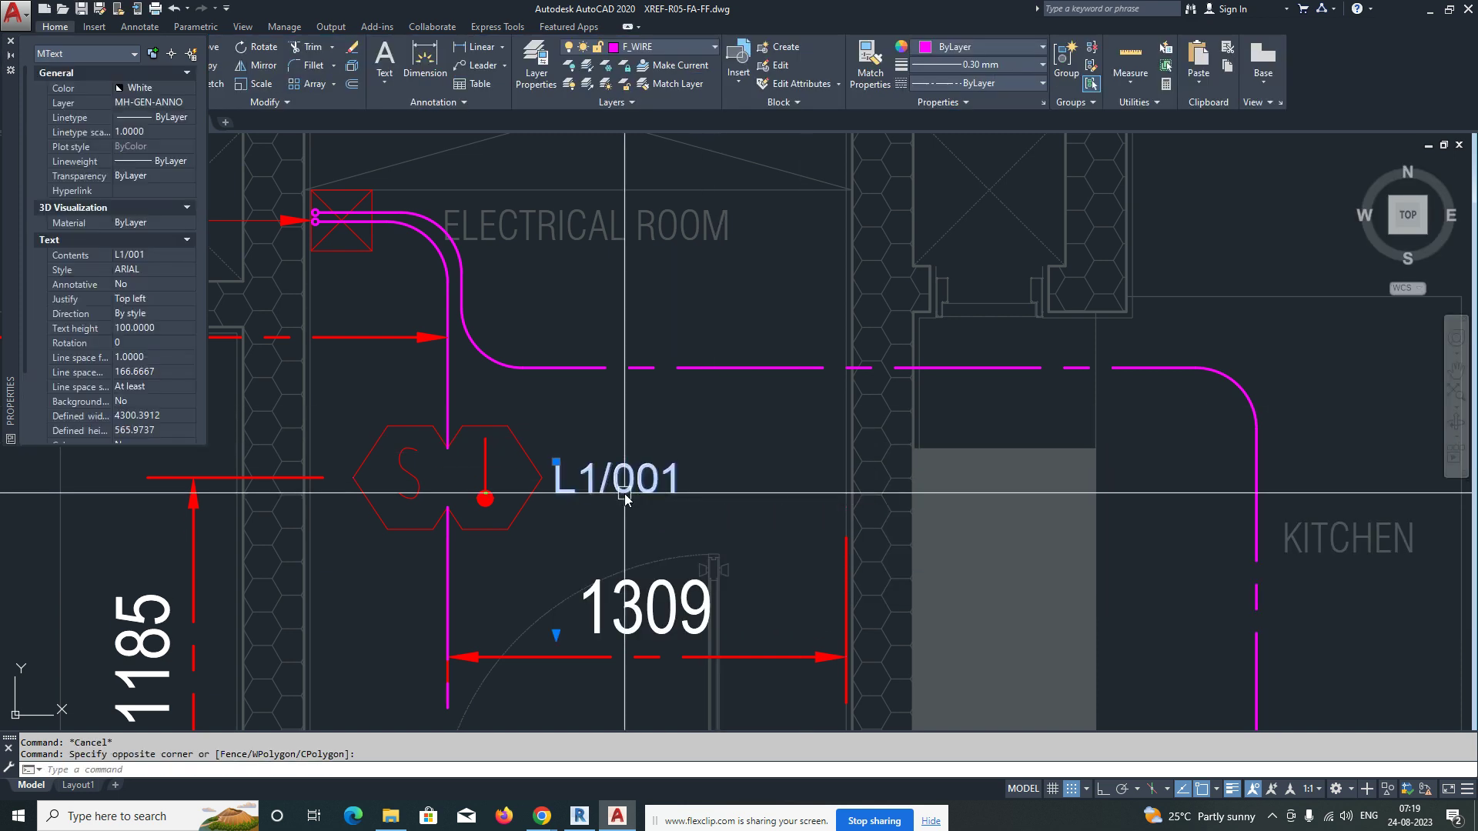
text(x)
key(Return)
key(Escape)
middle_drag(602, 502, 699, 450)
text(co)
key(Return)
scroll(698, 446, down, 2)
click(702, 439)
key(Return)
click(678, 443)
middle_drag(230, 645, 653, 499)
scroll(653, 499, down, 2)
key(Escape)
scroll(910, 526, up, 2)
key(Escape)
Step: Fillet the corner where the horizontal loop wire through flat 105 meets the vertical electrical room wire
text(f)
key(Return)
click(881, 520)
click(909, 492)
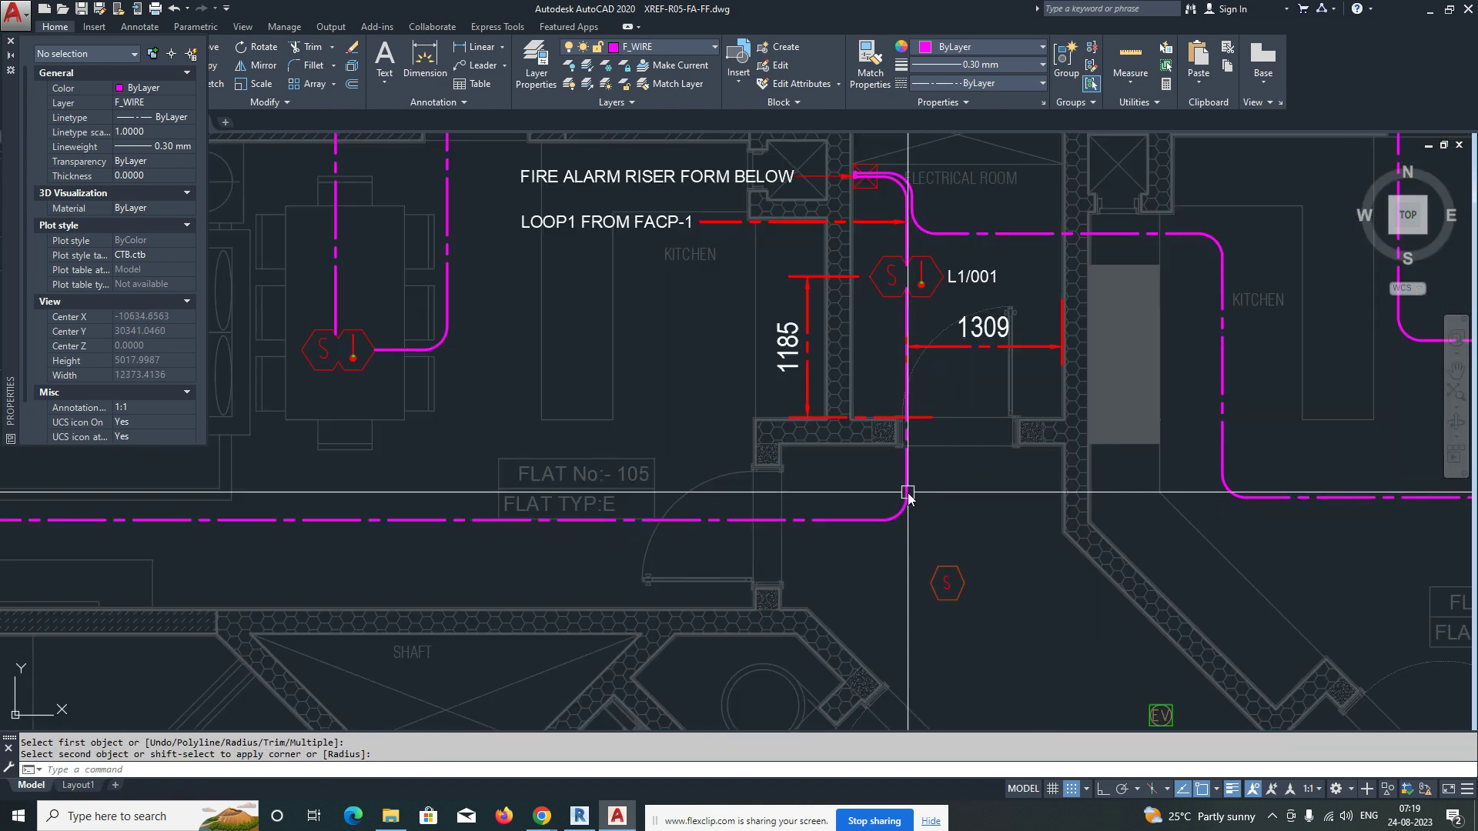
Step: Copy the L1/001 label beside the SB smoke detector on the outer wire in flat 105's bedroom
scroll(909, 497, down, 8)
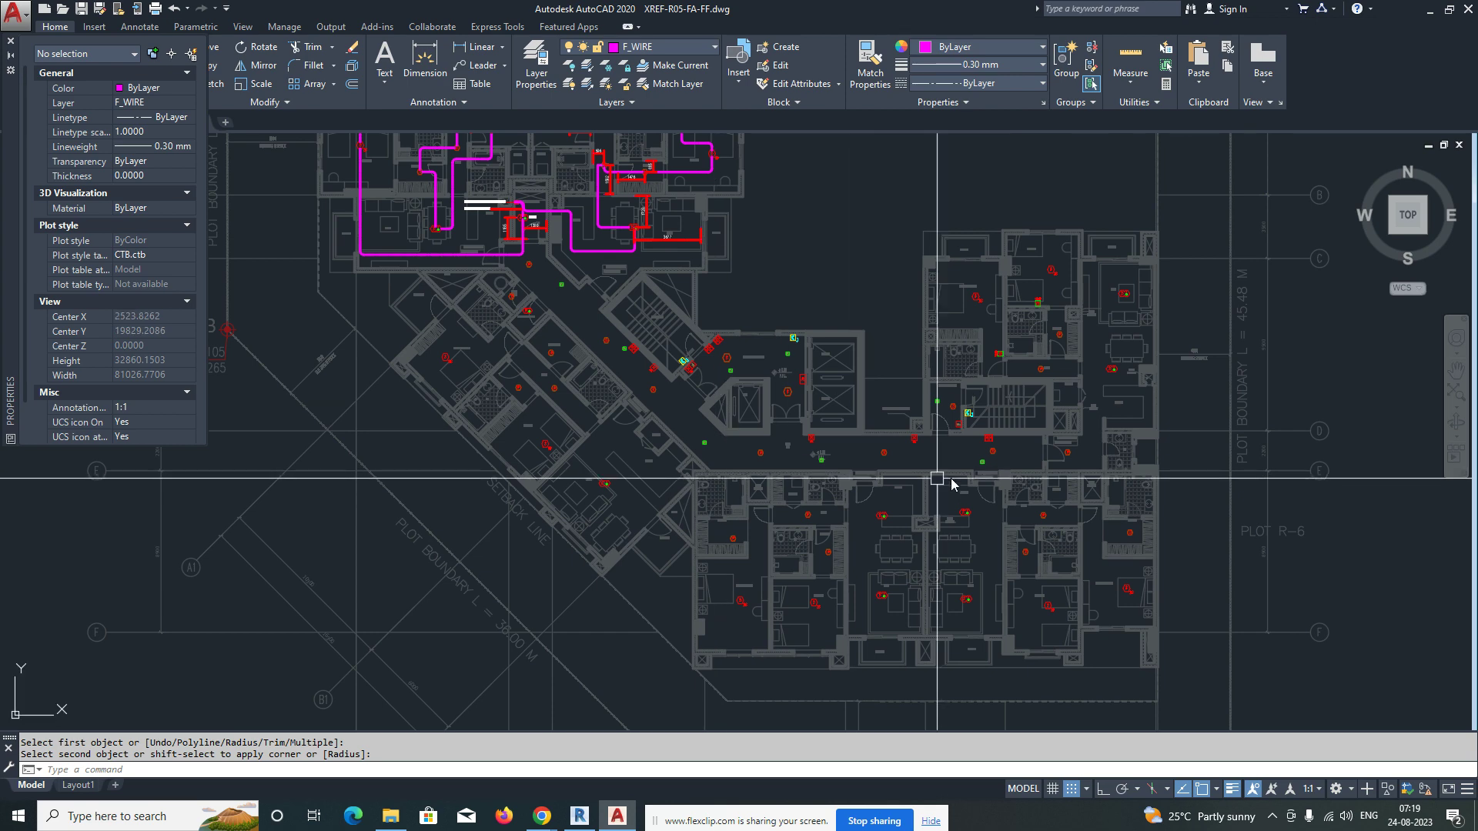
scroll(610, 330, up, 10)
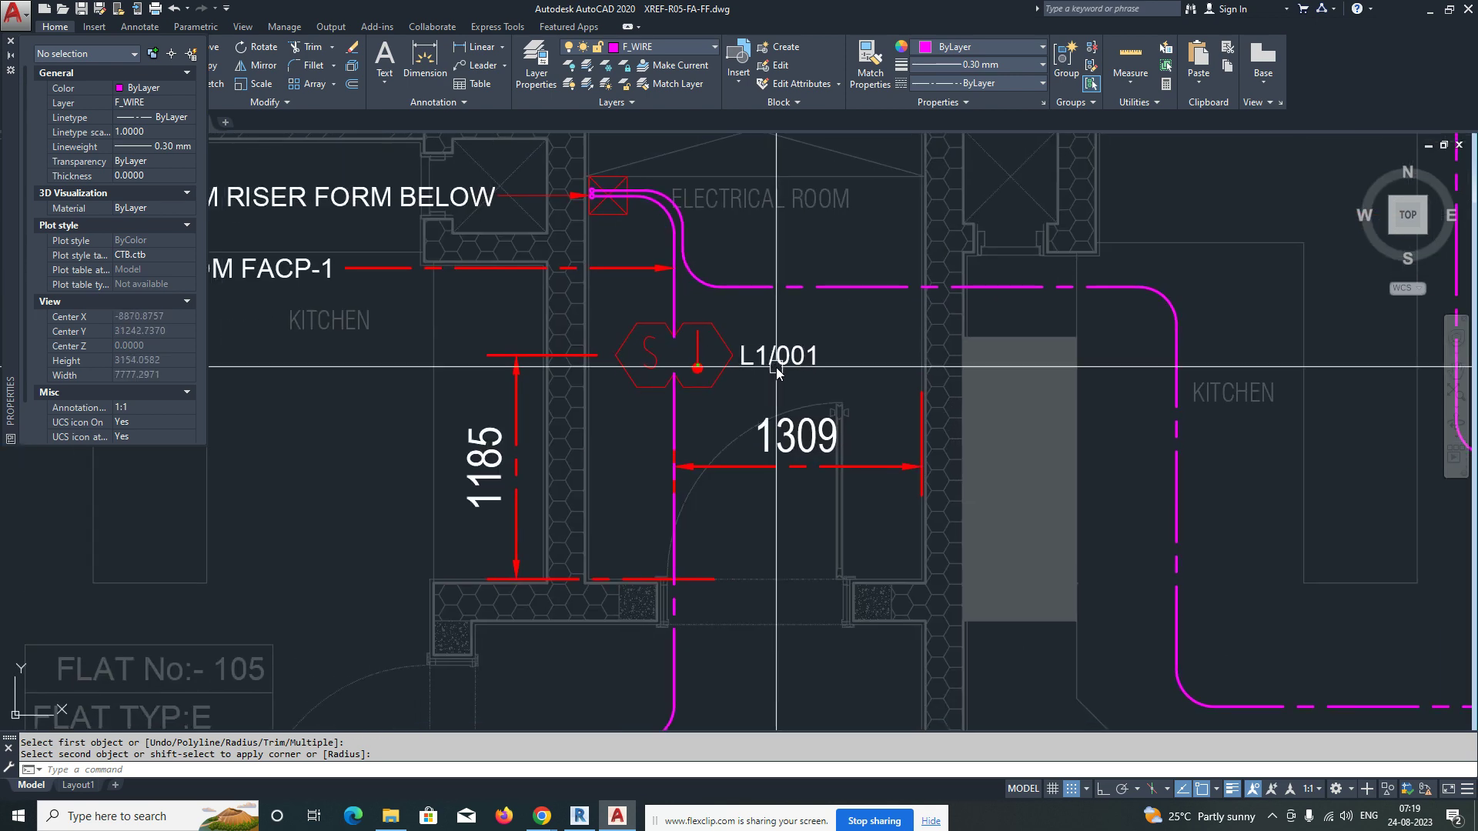
key(Escape)
key(Escape)
text(co)
key(Return)
click(778, 361)
key(Return)
click(776, 368)
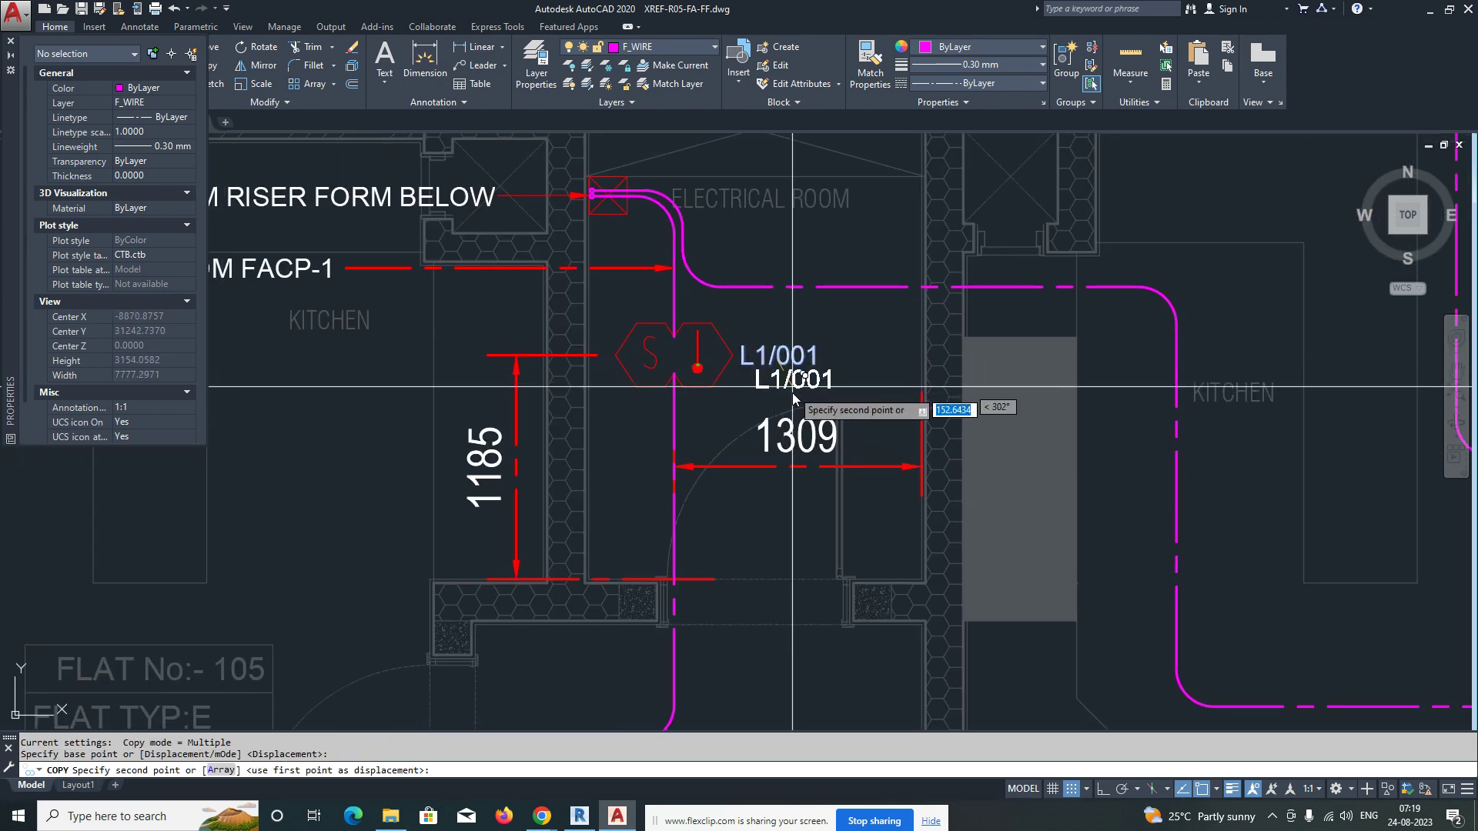
scroll(792, 393, down, 2)
middle_drag(668, 399, 764, 376)
scroll(595, 403, up, 4)
scroll(620, 424, down, 6)
middle_drag(592, 479, 628, 578)
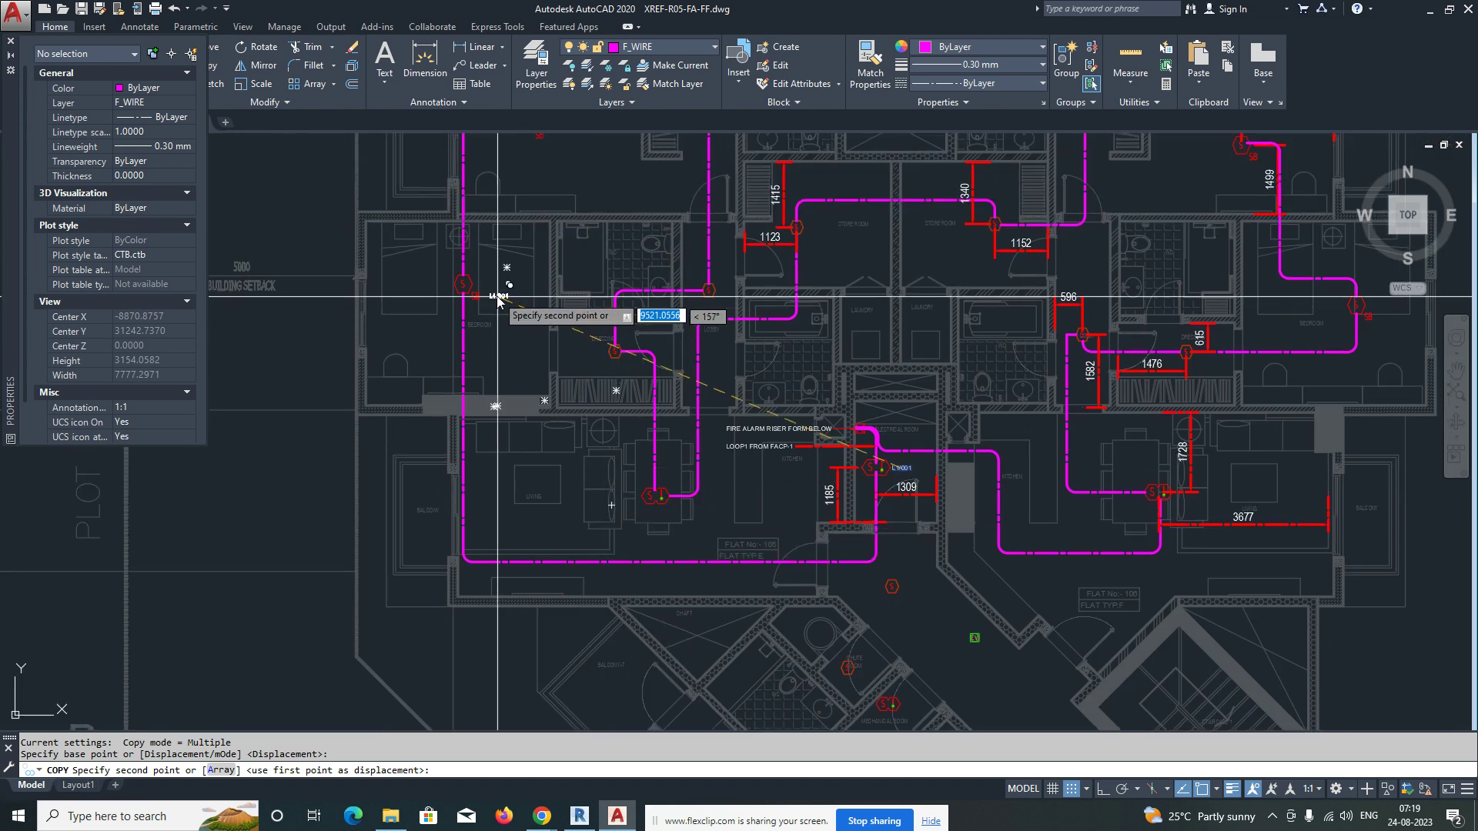
scroll(510, 300, up, 8)
scroll(518, 295, up, 2)
click(536, 314)
key(Escape)
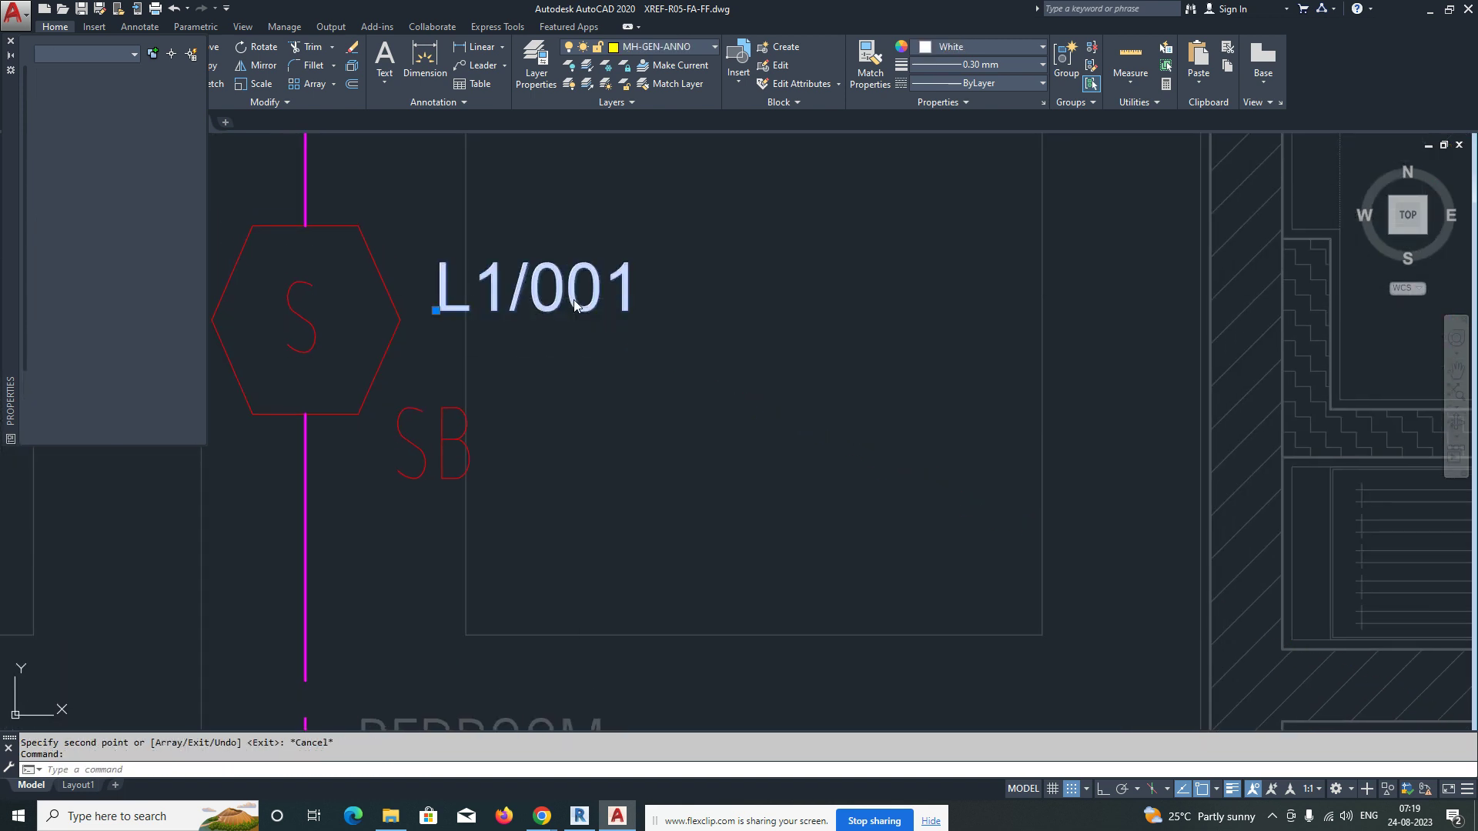
Step: Change the copied label beside the bedroom's SB detector to L1/002
double_click(613, 281)
text(2)
key(Return)
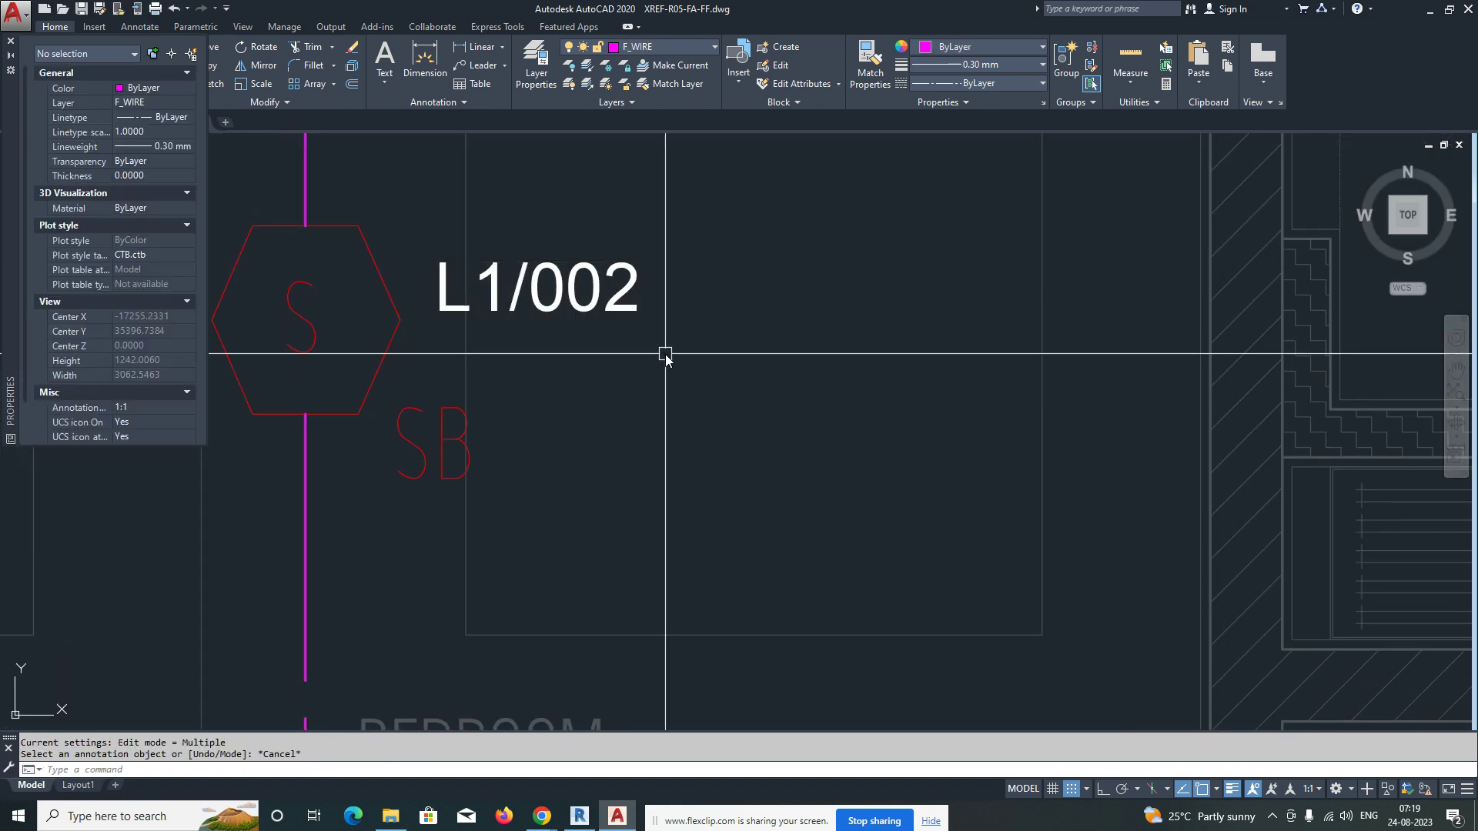
Step: Copy the L1/002 label to just below the next SB smoke detector along the loop
middle_drag(667, 357, 712, 501)
key(Escape)
text(co)
key(Return)
click(584, 463)
scroll(640, 375, down, 5)
scroll(644, 338, up, 8)
click(524, 408)
key(Escape)
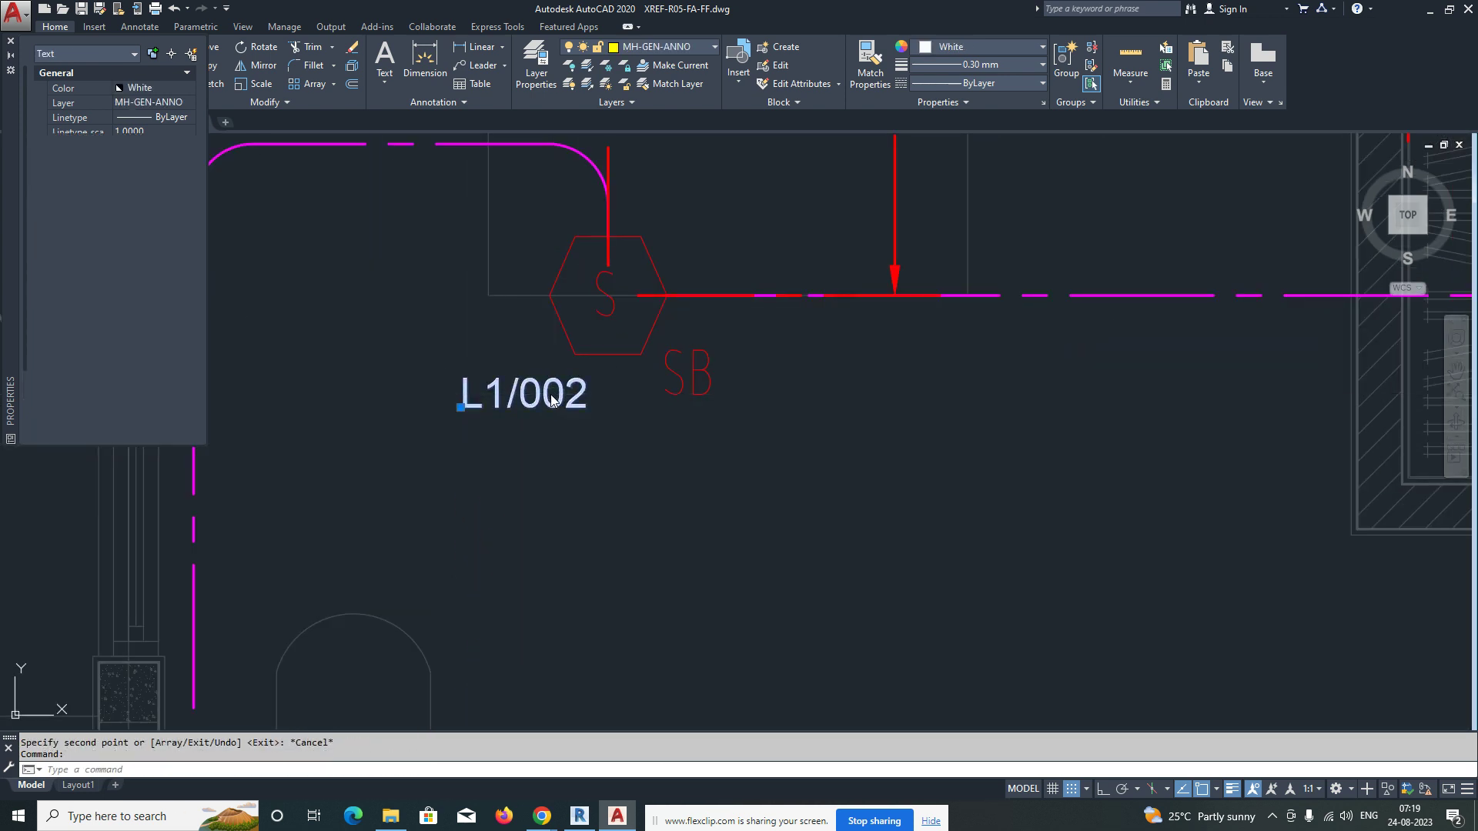
Step: Change the copied label below that SB smoke detector to L1/003
double_click(567, 393)
text(3)
key(Return)
key(Escape)
Step: Copy the L1/003 label to the left of the next smoke detector, beside the upper dressing room
text(Co)
key(Return)
click(561, 439)
scroll(516, 418, down, 4)
scroll(731, 431, up, 6)
click(506, 409)
key(Escape)
Step: Change the copied label beside the upper dressing room detector to L1/004
double_click(712, 370)
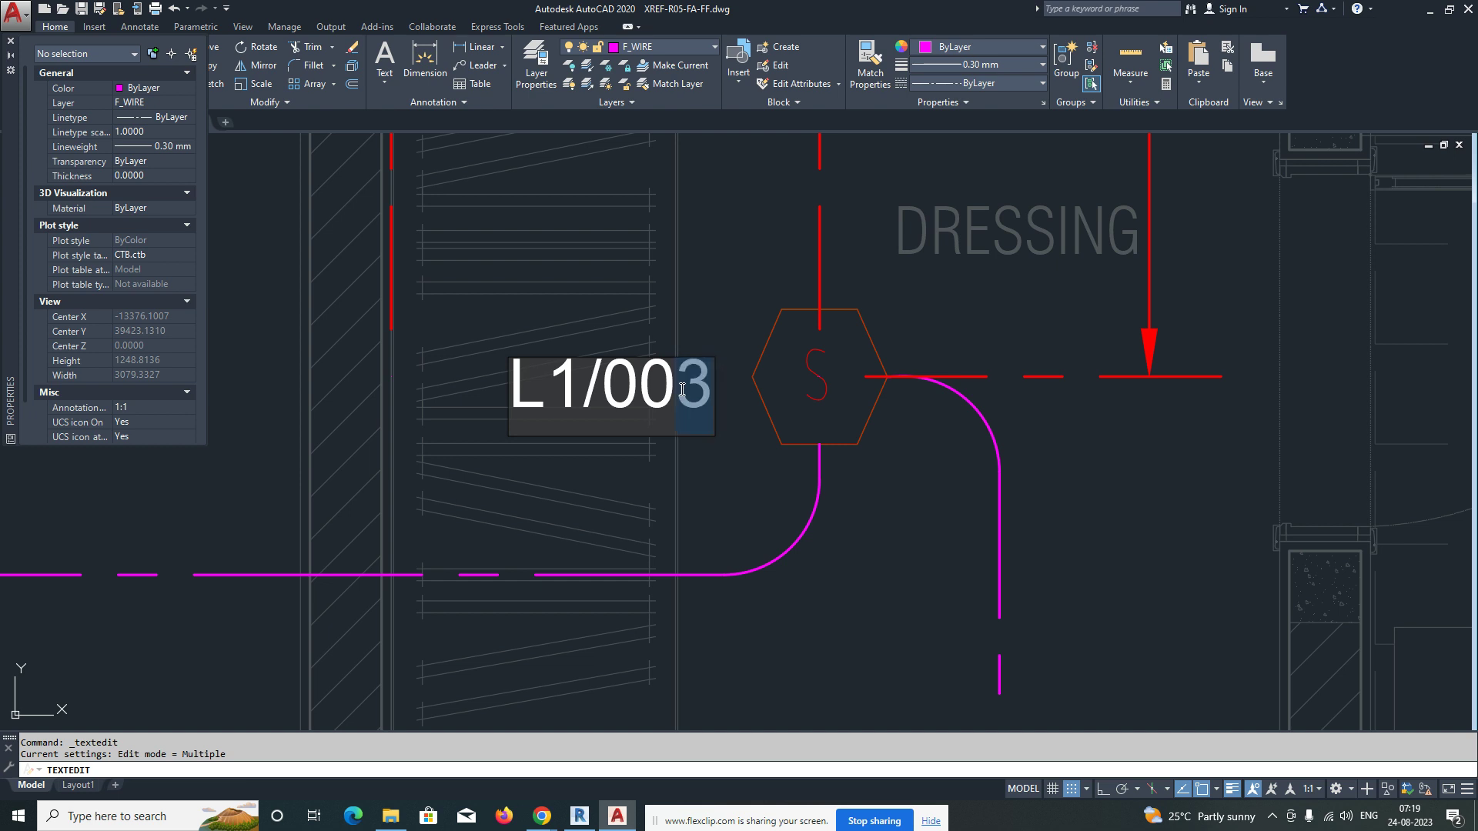
key(Escape)
key(Escape)
key(Escape)
Step: Copy the L1/004 label to just below the smoke detector in flat 105's lobby
text(c)
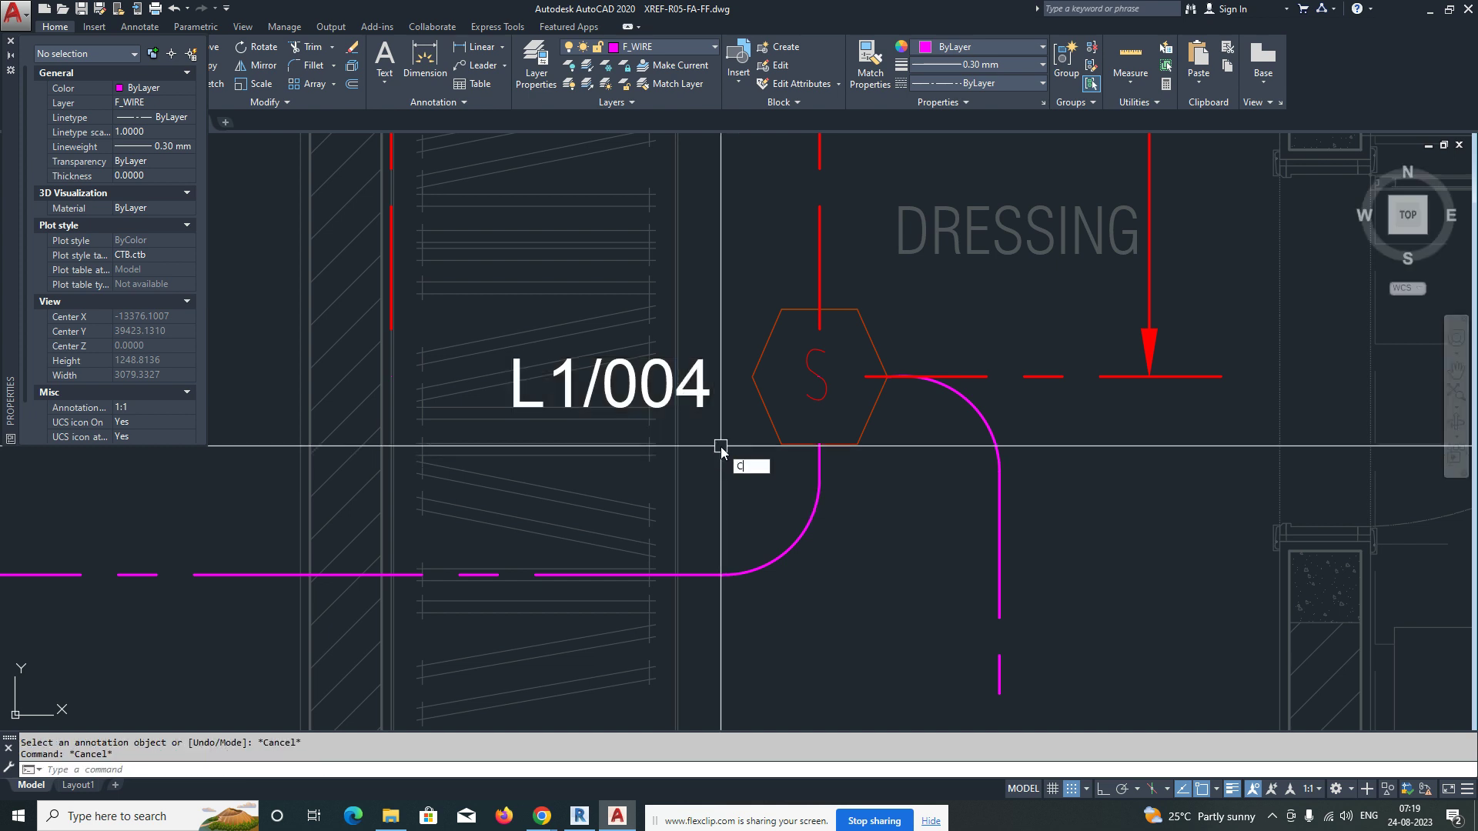
scroll(647, 421, down, 1)
click(638, 405)
key(Return)
click(633, 407)
scroll(640, 453, down, 2)
middle_drag(976, 603, 717, 369)
middle_drag(499, 711, 574, 508)
scroll(574, 508, up, 1)
scroll(574, 507, up, 2)
click(569, 488)
key(Escape)
Step: Change the copied label below the lobby smoke detector to L1/005
double_click(570, 483)
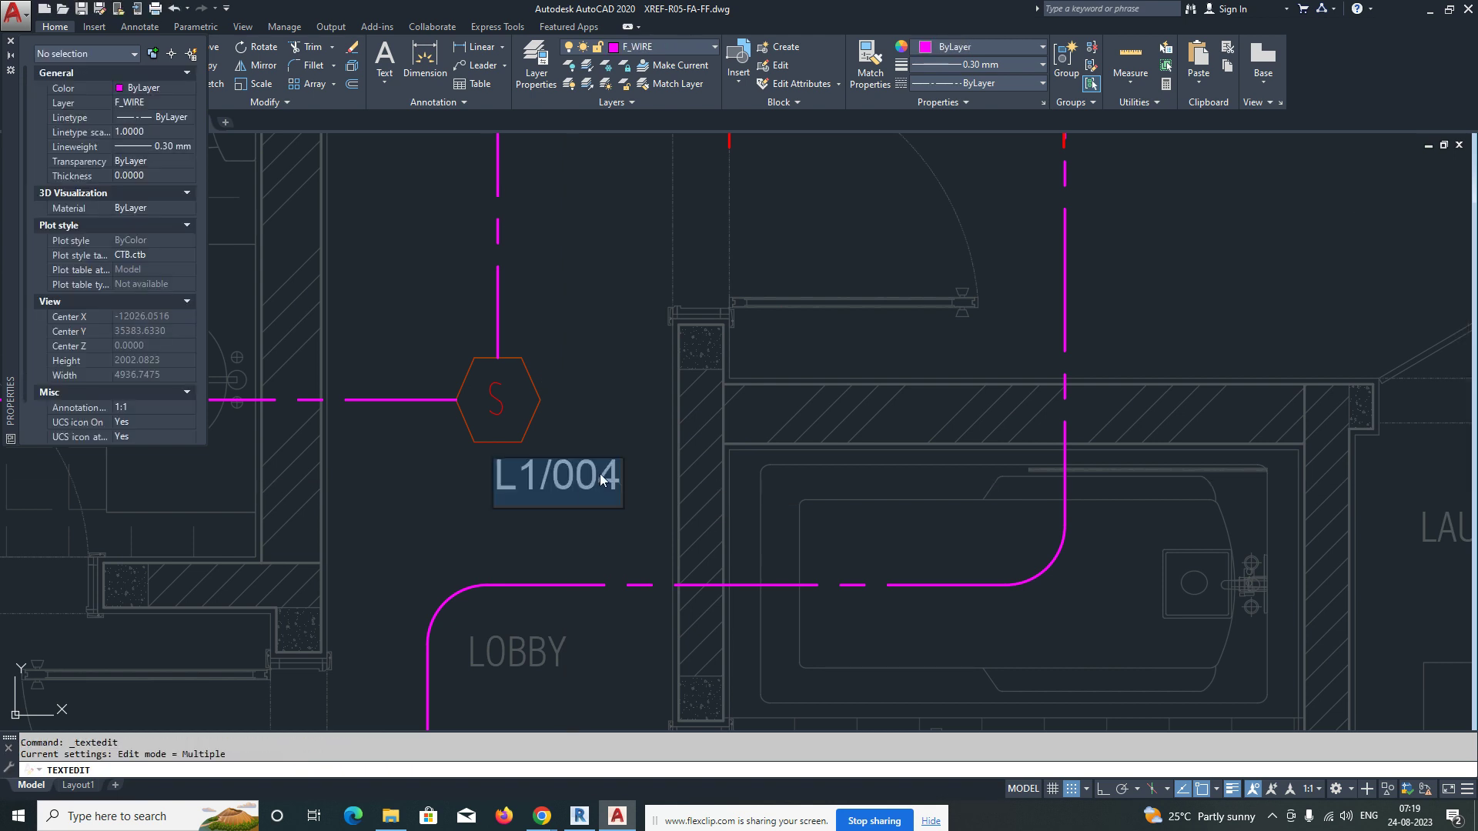
text(5)
click(659, 527)
key(Escape)
key(Escape)
Step: Copy the L1/005 label to just below the smoke detector in the lower dressing room
middle_drag(626, 513, 816, 461)
text(co)
key(Return)
click(767, 434)
key(Return)
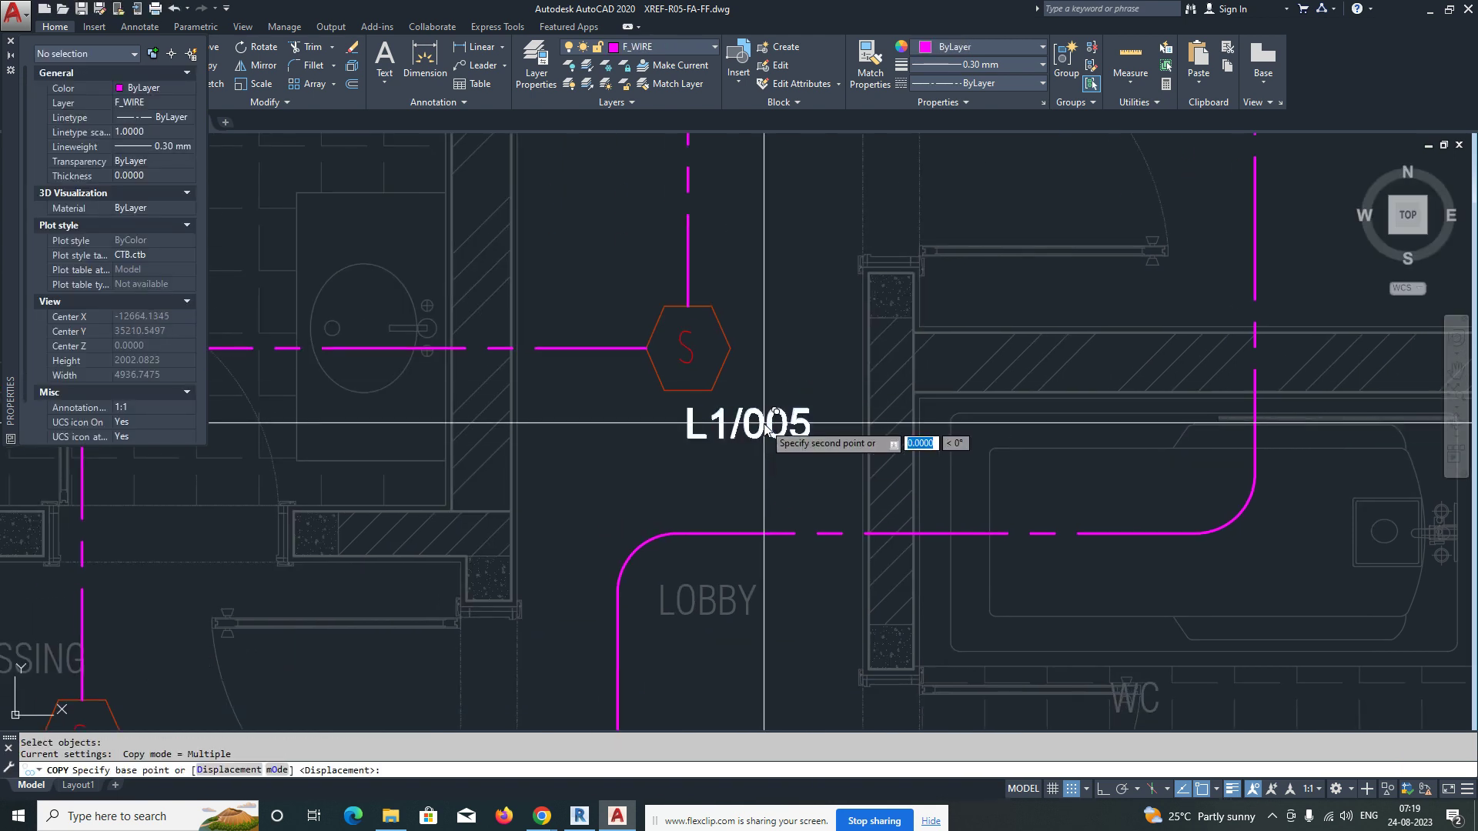
click(762, 423)
scroll(781, 373, down, 3)
scroll(502, 542, up, 3)
click(452, 545)
key(Escape)
Step: Change the copied label below the lower dressing room detector to L1/006
double_click(477, 555)
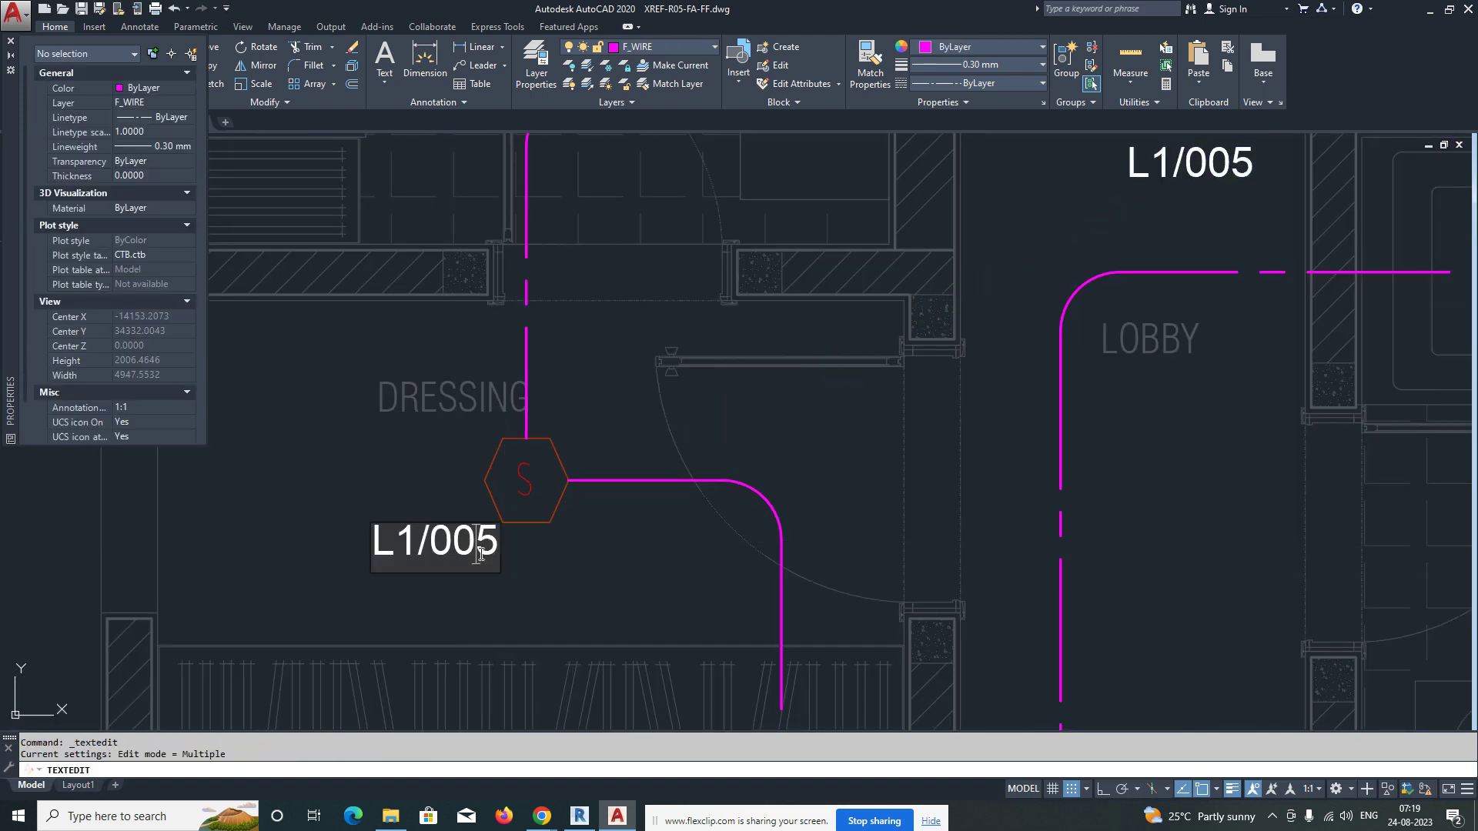
text(6)
click(547, 577)
key(Escape)
Step: Add a horizontal linear dimension from the L1/006 detector to the dressing room's left wall, placed above the detector
text(dl)
key(Return)
scroll(515, 498, down, 2)
click(522, 492)
click(293, 492)
click(342, 441)
Step: Add a vertical linear dimension from the L1/006 detector to the wall below, placed clear of its label
key(Return)
click(523, 488)
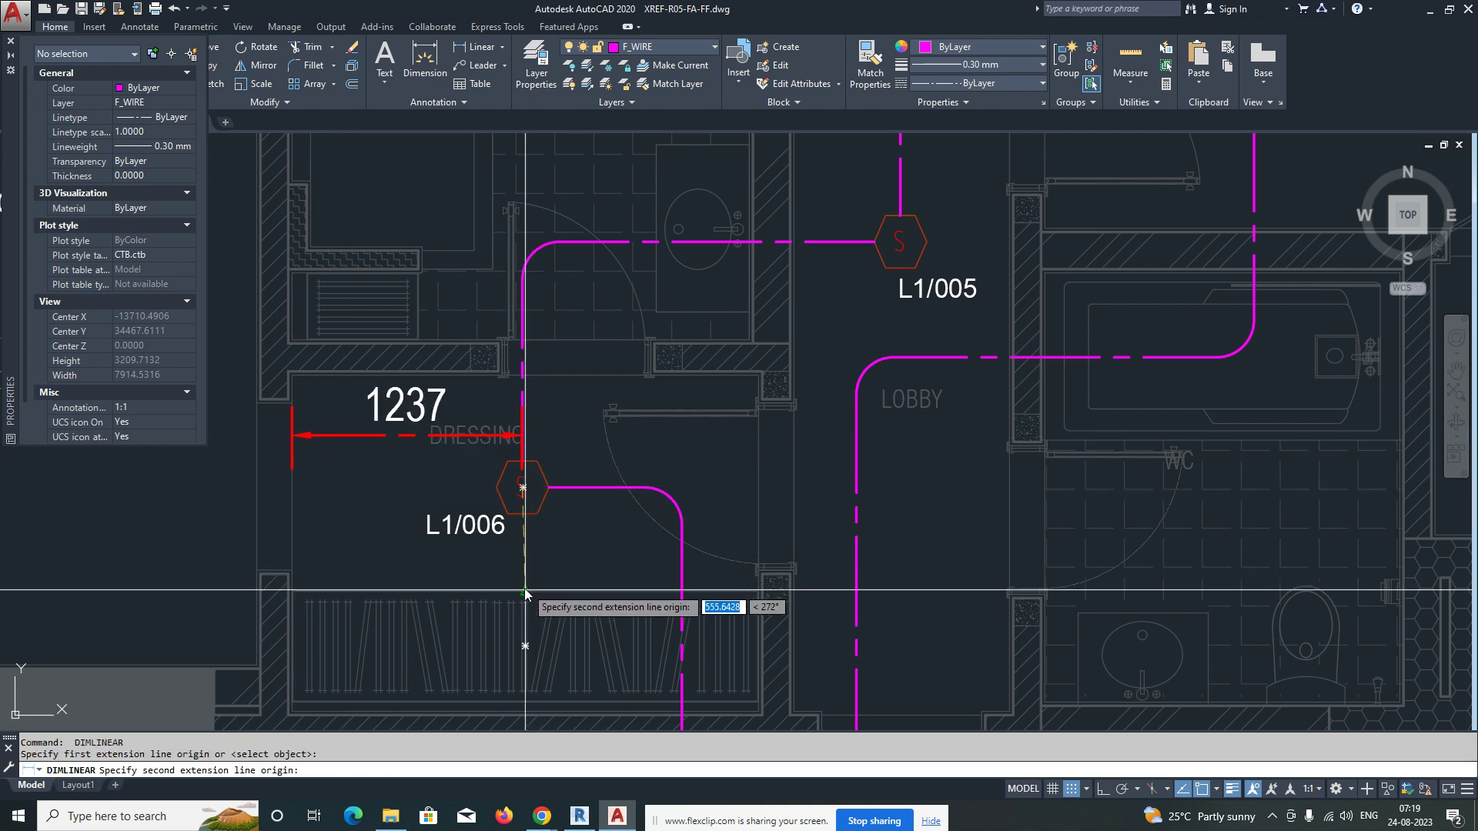
click(508, 714)
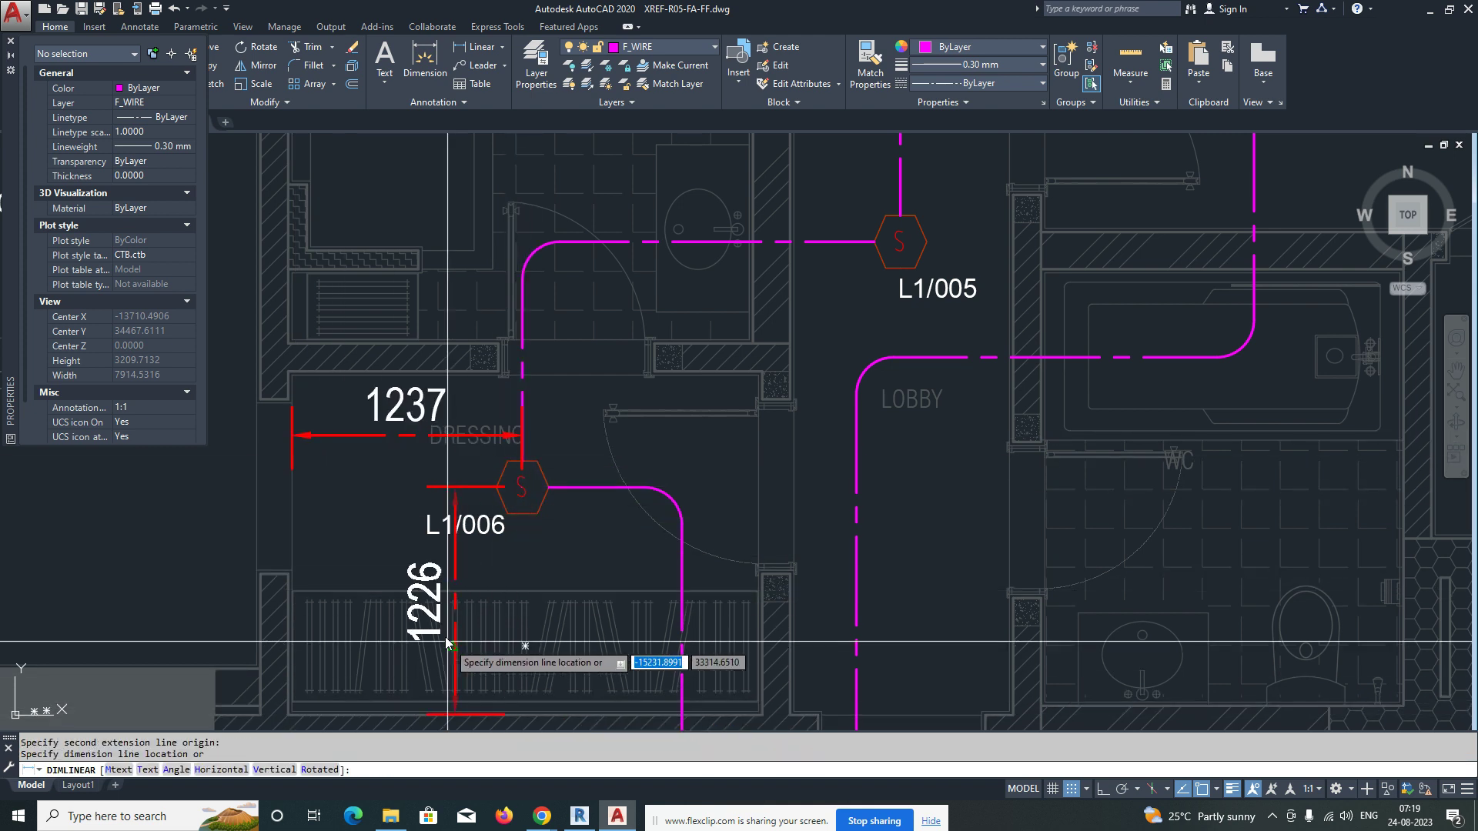
click(404, 552)
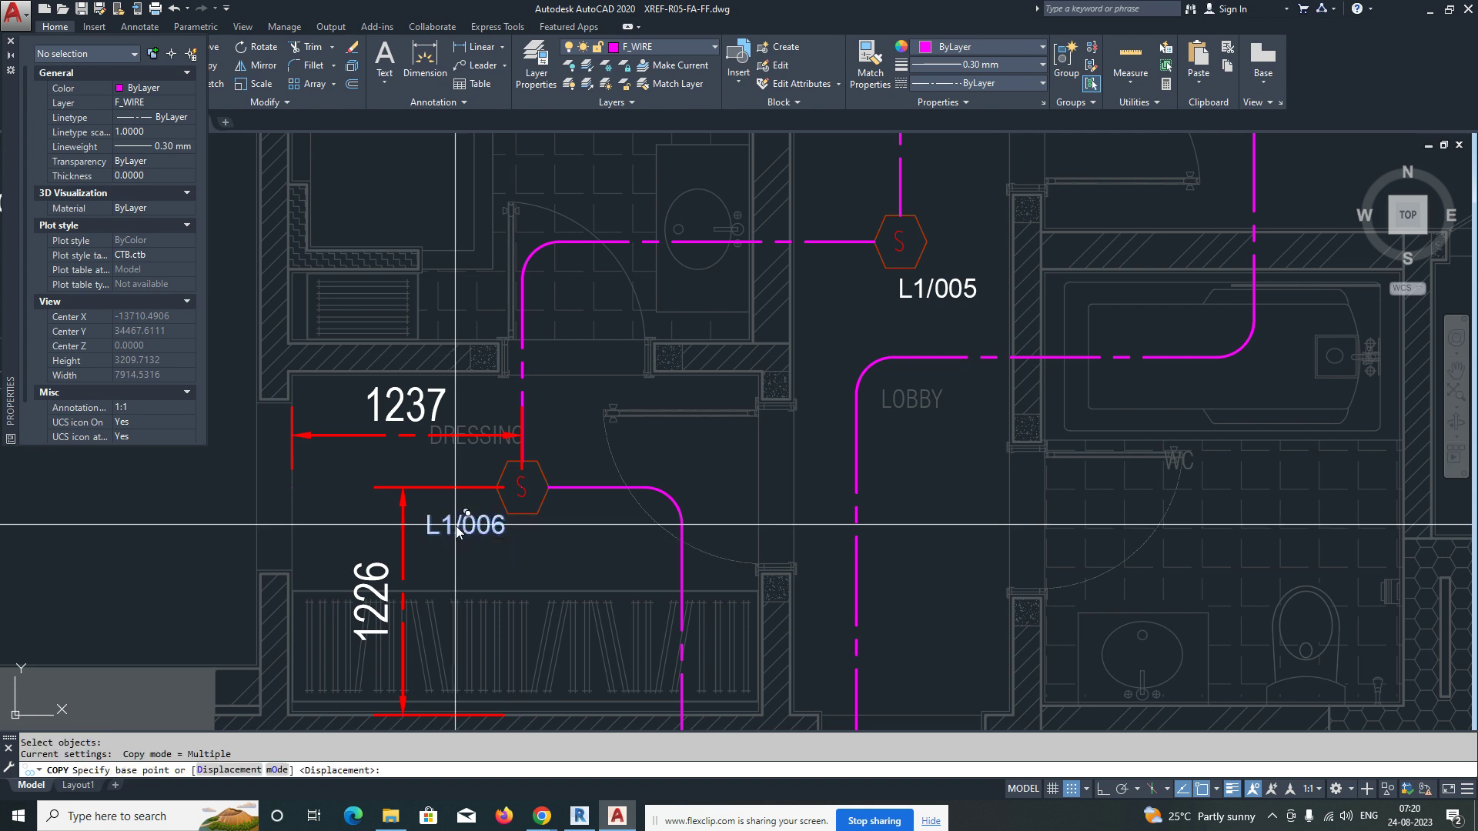
Step: Copy the L1/006 label to just below the smoke and heat detector in flat 105's living and dining area
click(456, 530)
scroll(876, 396, down, 4)
scroll(645, 531, up, 3)
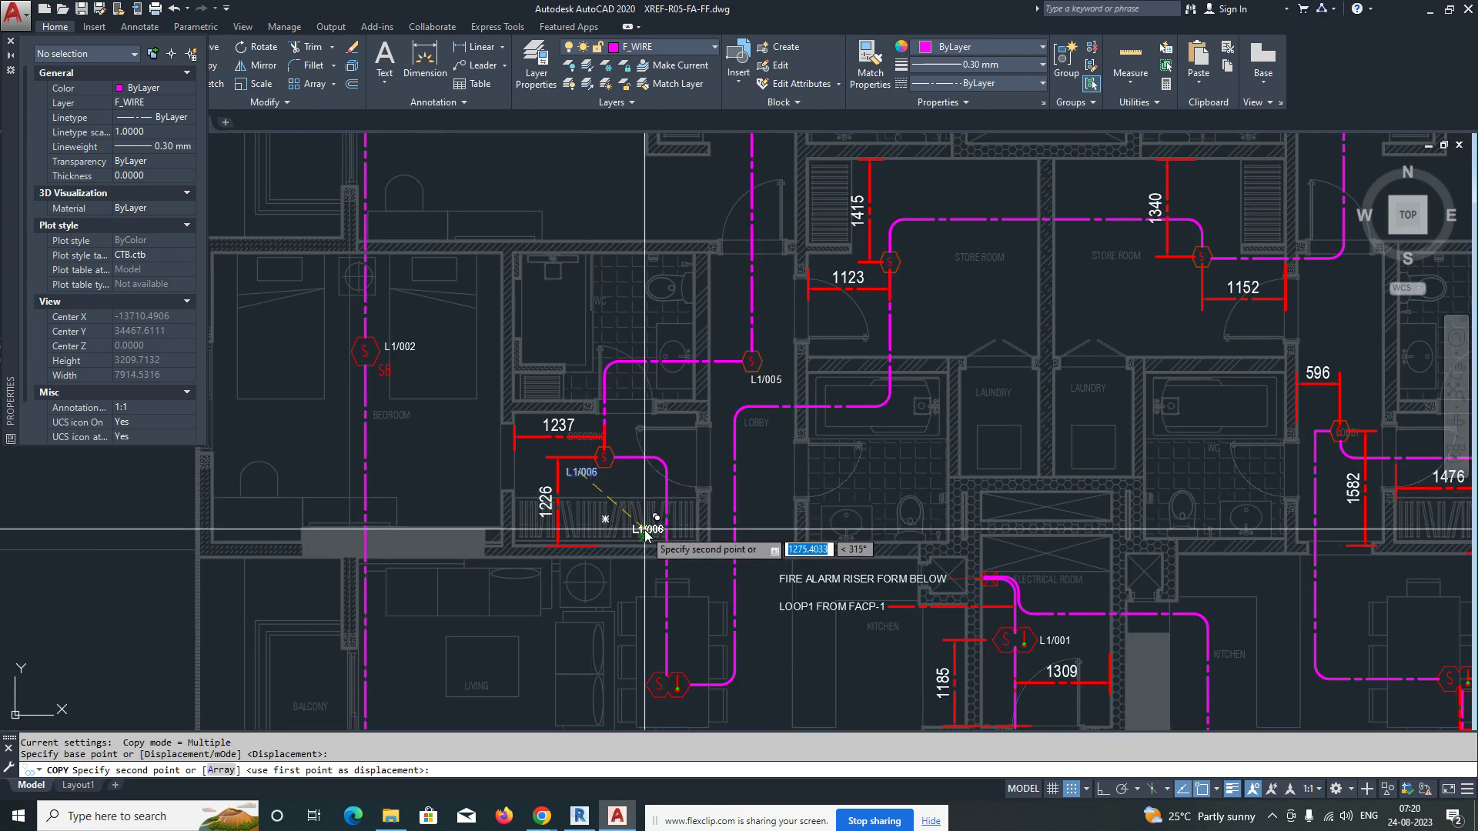
scroll(645, 531, up, 6)
key(Escape)
Step: Change the copied label below the living and dining area detector to L1/007
double_click(656, 425)
drag(676, 416, 704, 416)
text(7)
key(Return)
key(Escape)
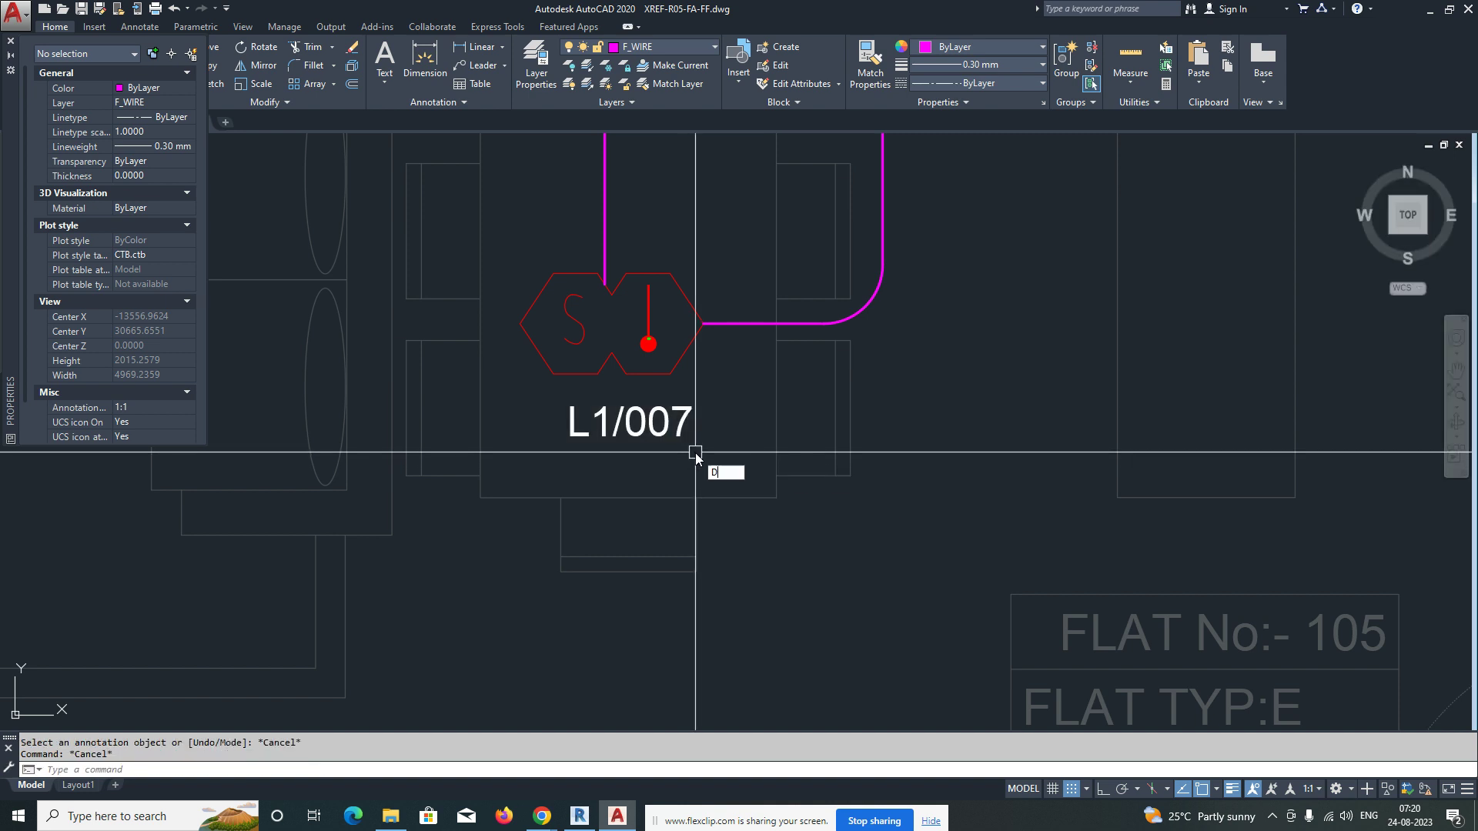
Step: Add a horizontal linear dimension from the L1/007 detector to the living room's left wall, placed below the detector
key(Return)
scroll(646, 452, down, 5)
click(632, 394)
scroll(451, 423, down, 3)
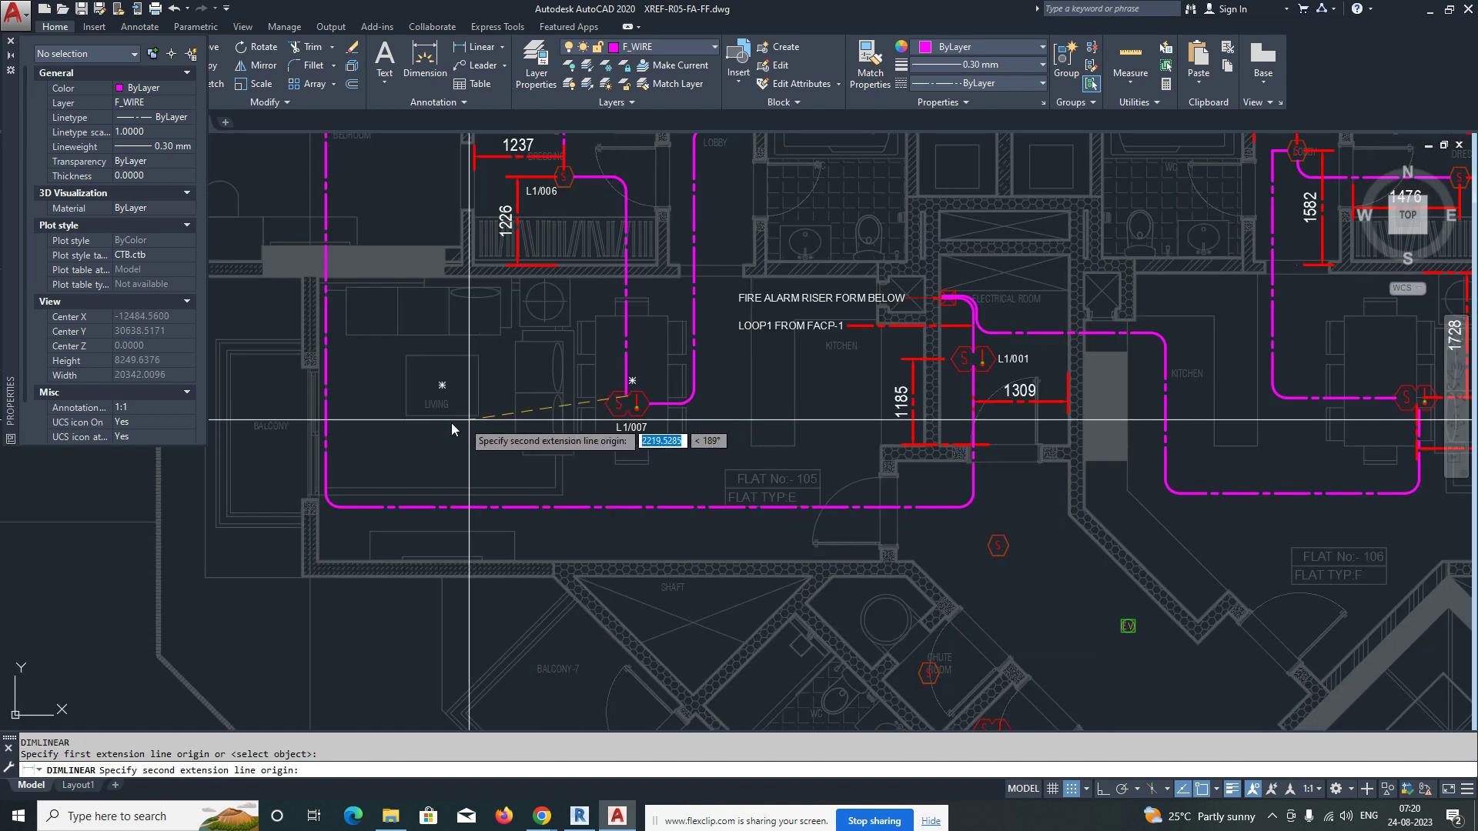
click(320, 403)
click(449, 446)
key(Escape)
Step: Add a vertical linear dimension from the L1/007 detector to the wall below, placed just left of the detector
key(Return)
click(628, 412)
click(627, 568)
click(612, 528)
key(Escape)
Step: Move the L1/007 label slightly to the right, clear of the dimension lines
scroll(647, 428, up, 4)
text(M)
click(722, 455)
click(762, 455)
key(Escape)
key(Escape)
Step: Copy the L1/007 label to the lower right of the detector in flat 105's store room
text(CO)
key(Return)
click(628, 431)
key(Return)
click(613, 433)
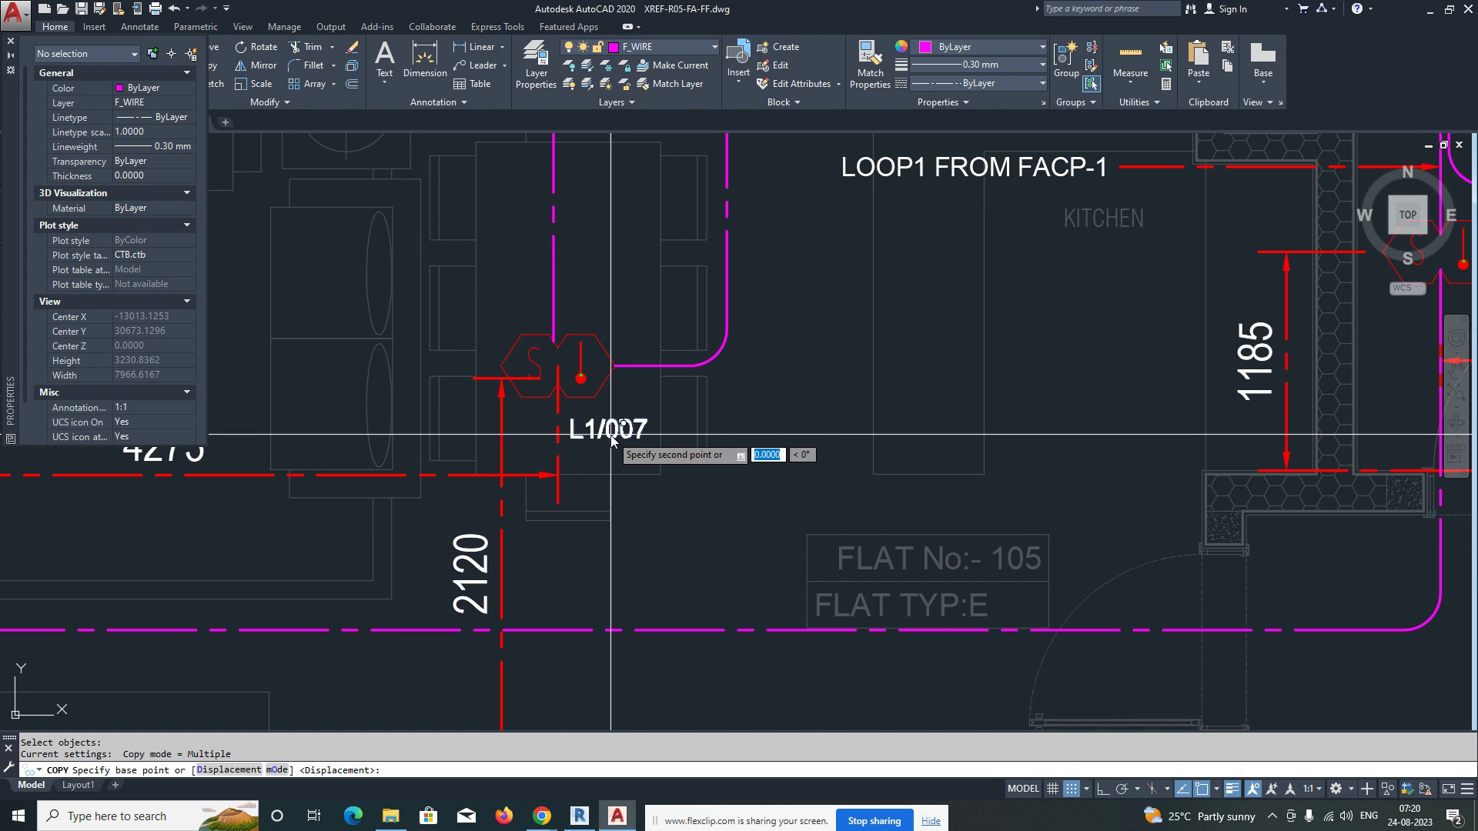
scroll(612, 439, down, 5)
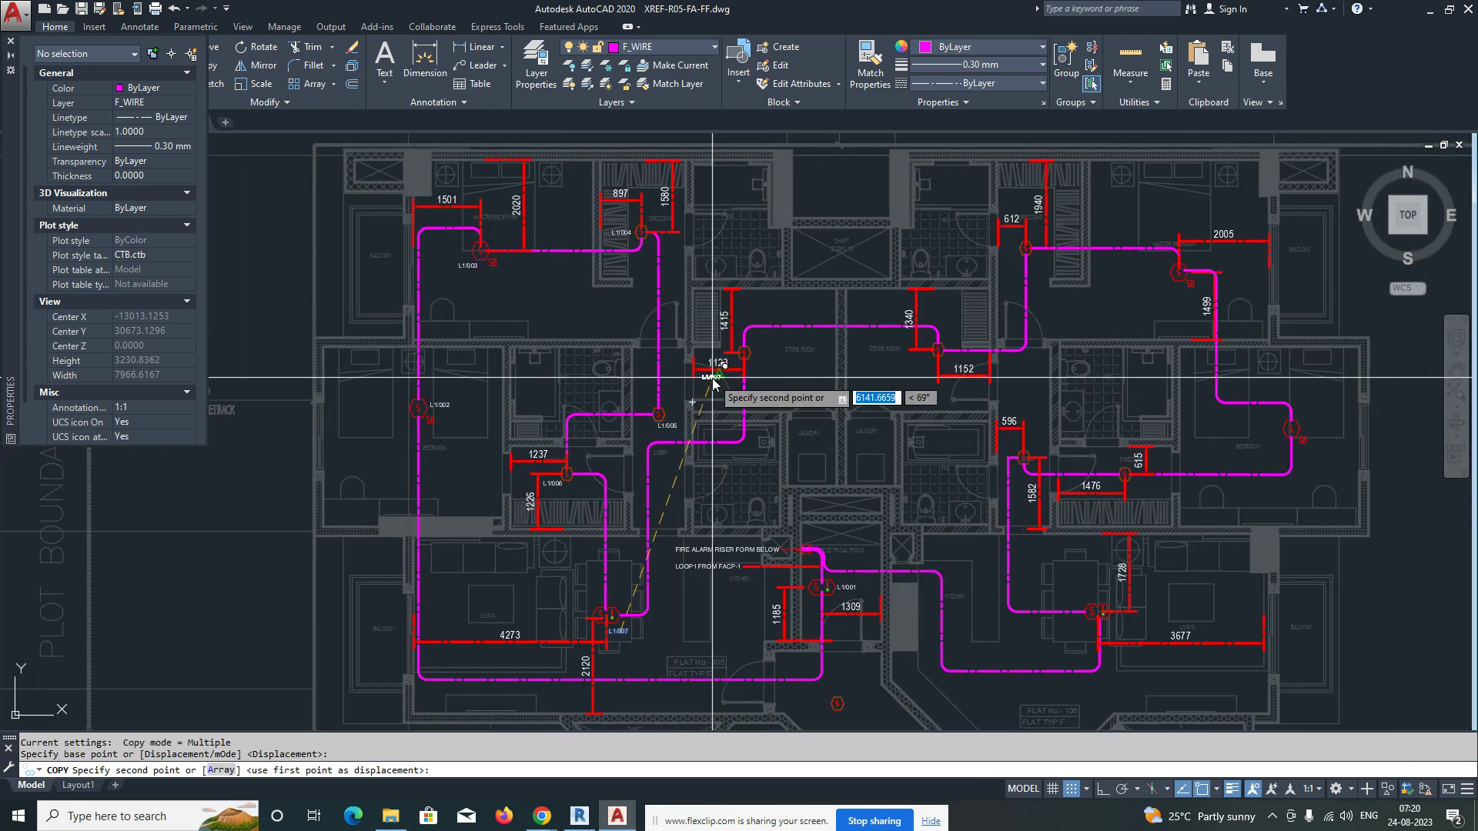
scroll(713, 383, up, 6)
key(Escape)
Step: Change the copied label beside flat 105's store room detector to L1/008
click(616, 355)
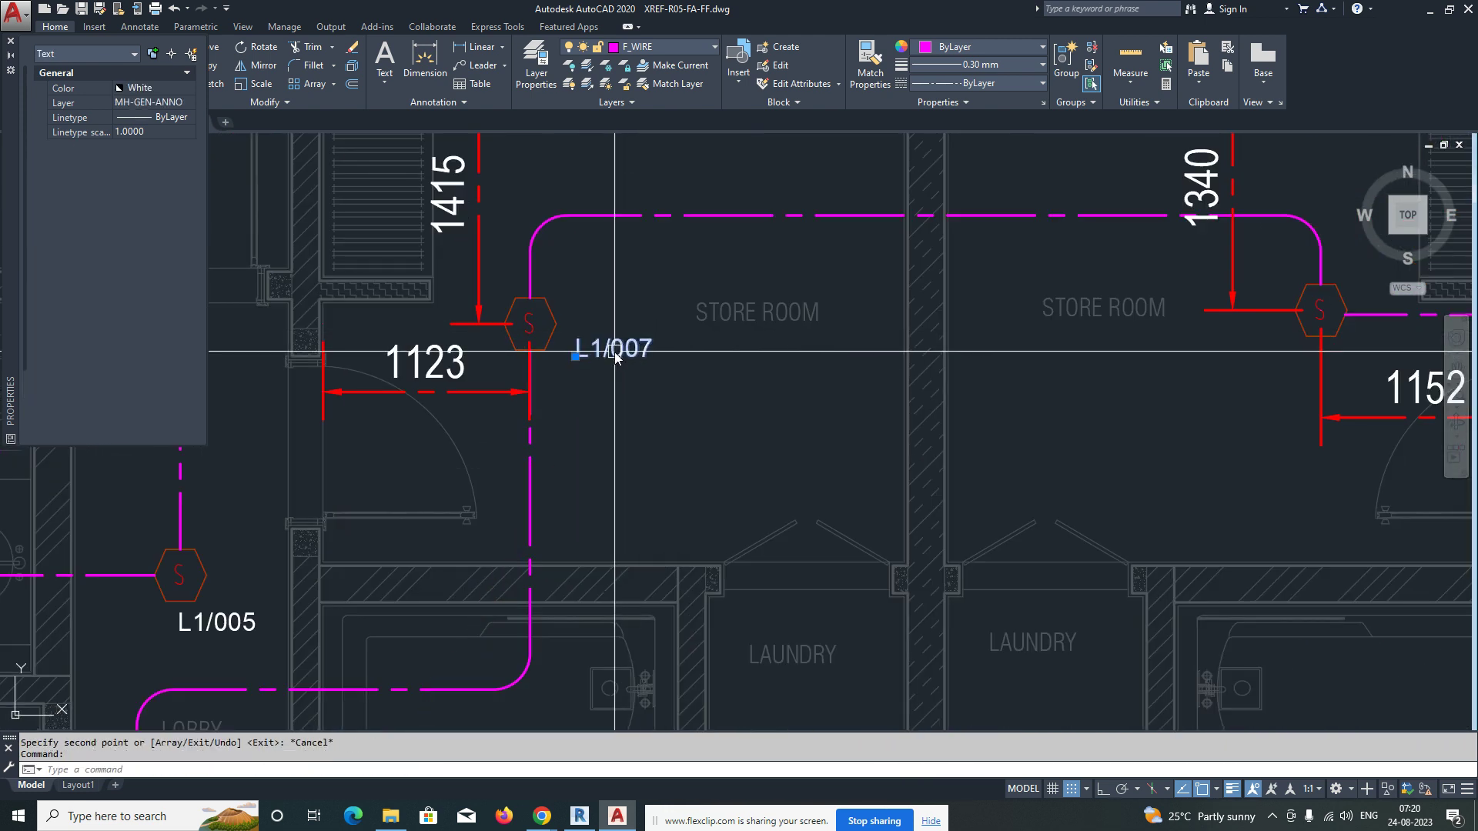
double_click(619, 354)
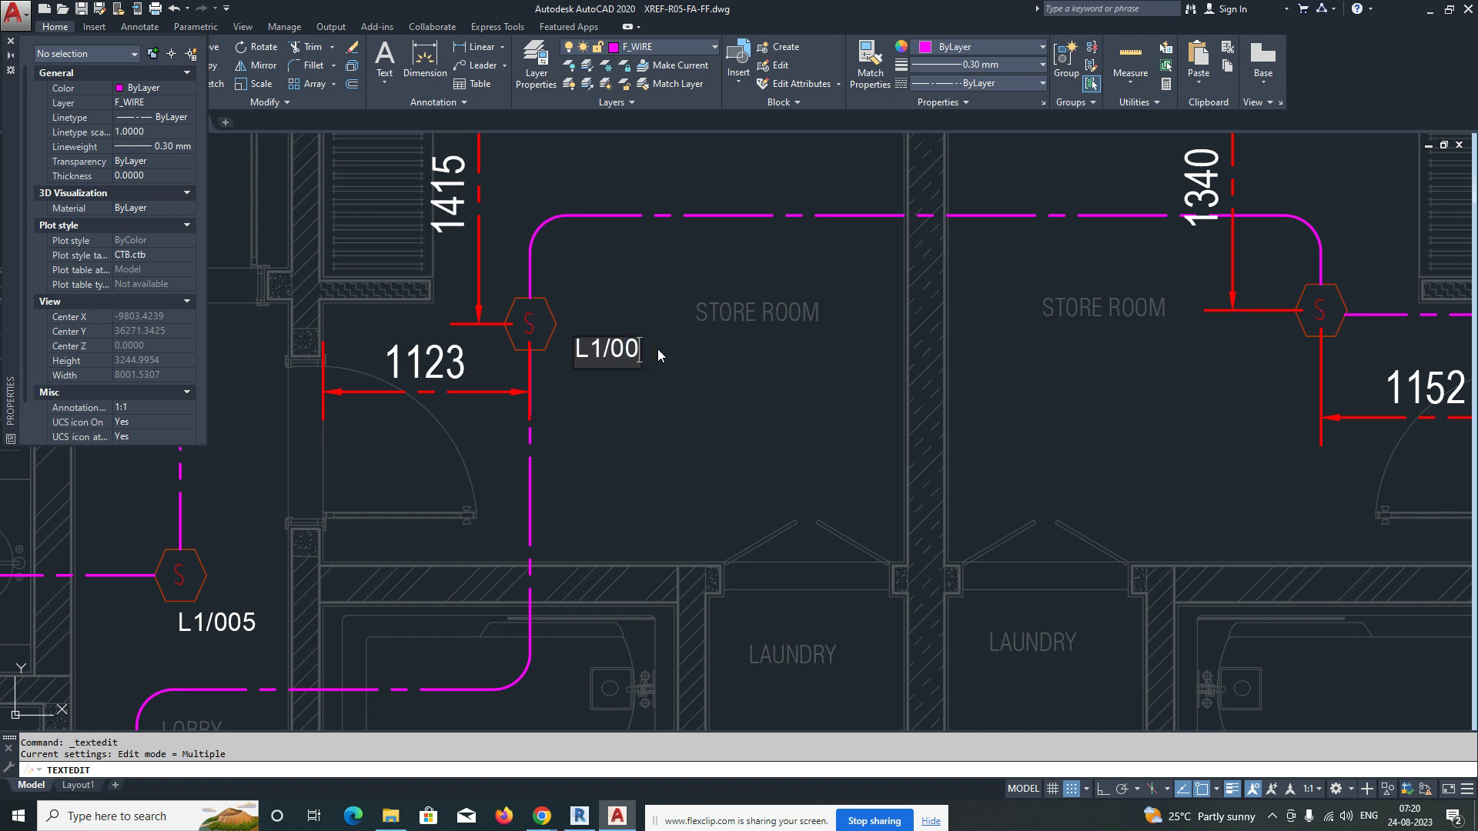
click(685, 366)
key(Escape)
key(Escape)
Step: Copy the L1/008 label to the lower left of the detector in flat 106's store room
text(c)
click(627, 355)
key(Return)
click(611, 353)
middle_drag(1150, 365, 739, 374)
click(821, 369)
key(Escape)
Step: Change the copied label beside flat 106's store room detector to L1/009
click(850, 368)
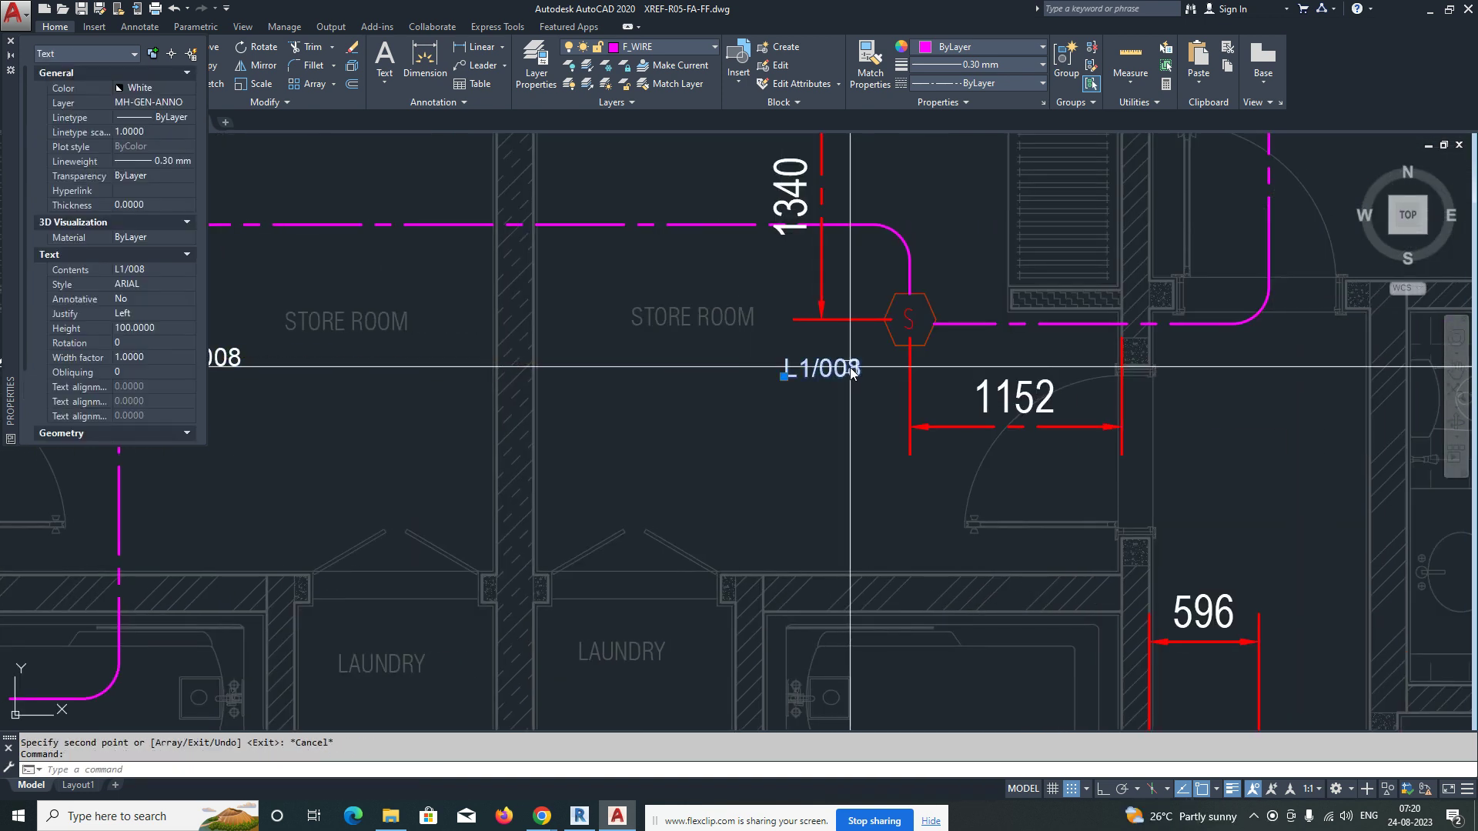
double_click(850, 367)
scroll(851, 372, up, 3)
drag(839, 368, 885, 364)
text(0)
click(954, 505)
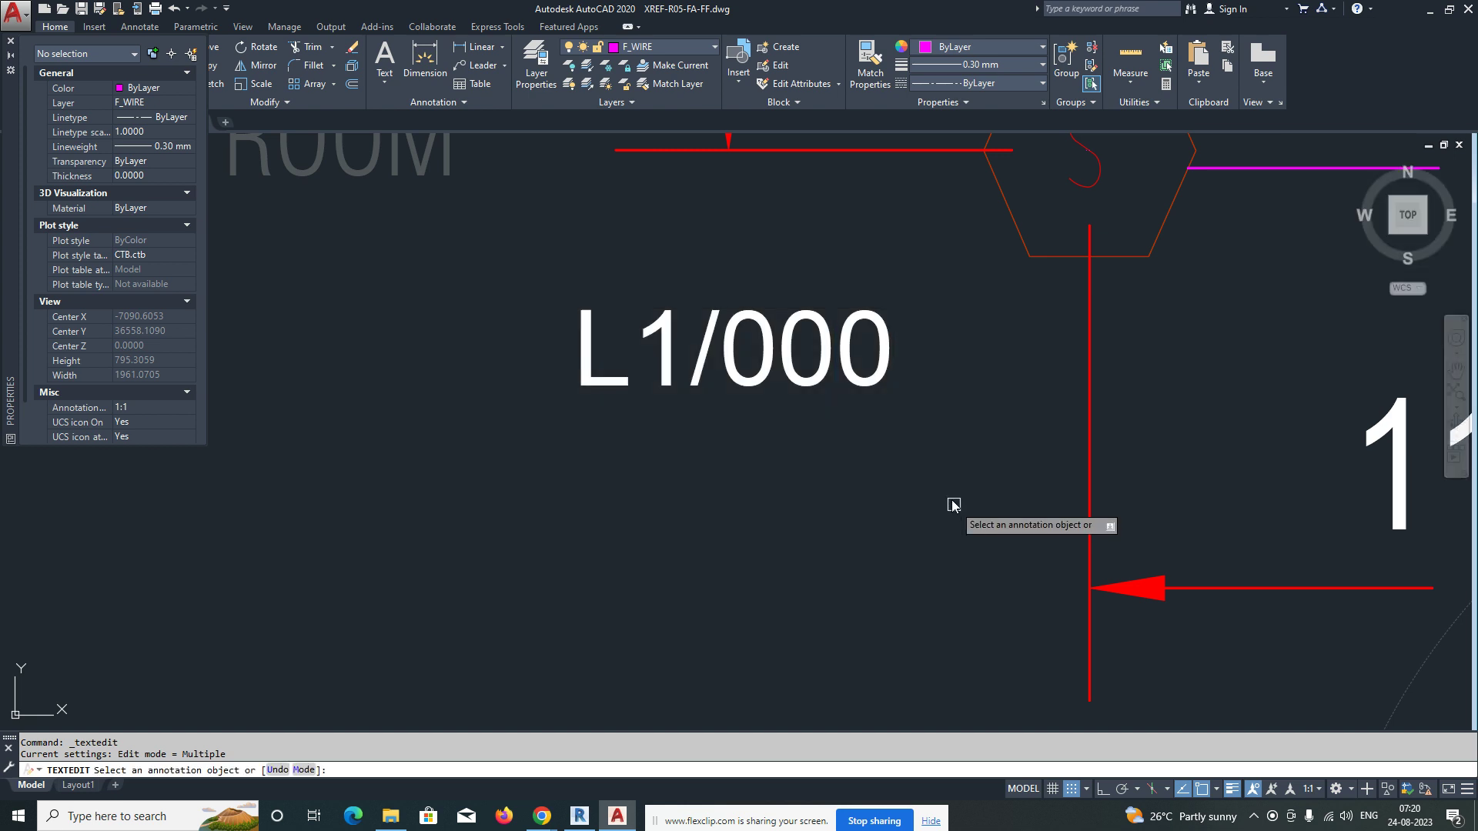
click(839, 371)
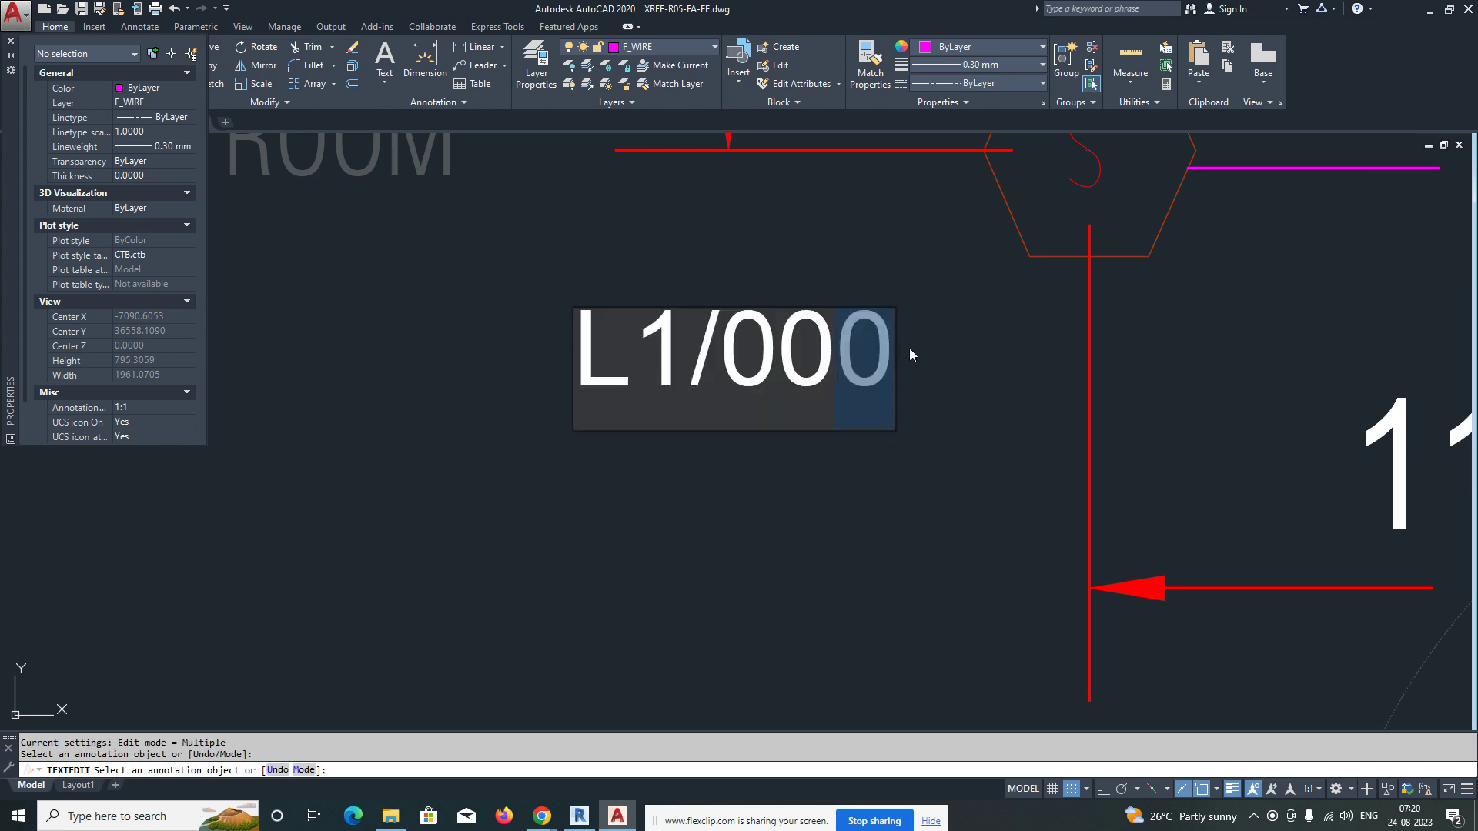
text(9)
key(Return)
Step: Move the L1/009 label slightly closer to its store room detector
text(m)
click(849, 460)
click(782, 379)
key(space)
click(729, 495)
click(811, 475)
Step: Copy the L1/009 label to the lower right of the dressing area detector beside flat 106's master bedroom
scroll(827, 403, down, 3)
text(cp)
click(829, 394)
key(space)
click(786, 391)
scroll(940, 408, down, 2)
middle_drag(1061, 245, 830, 374)
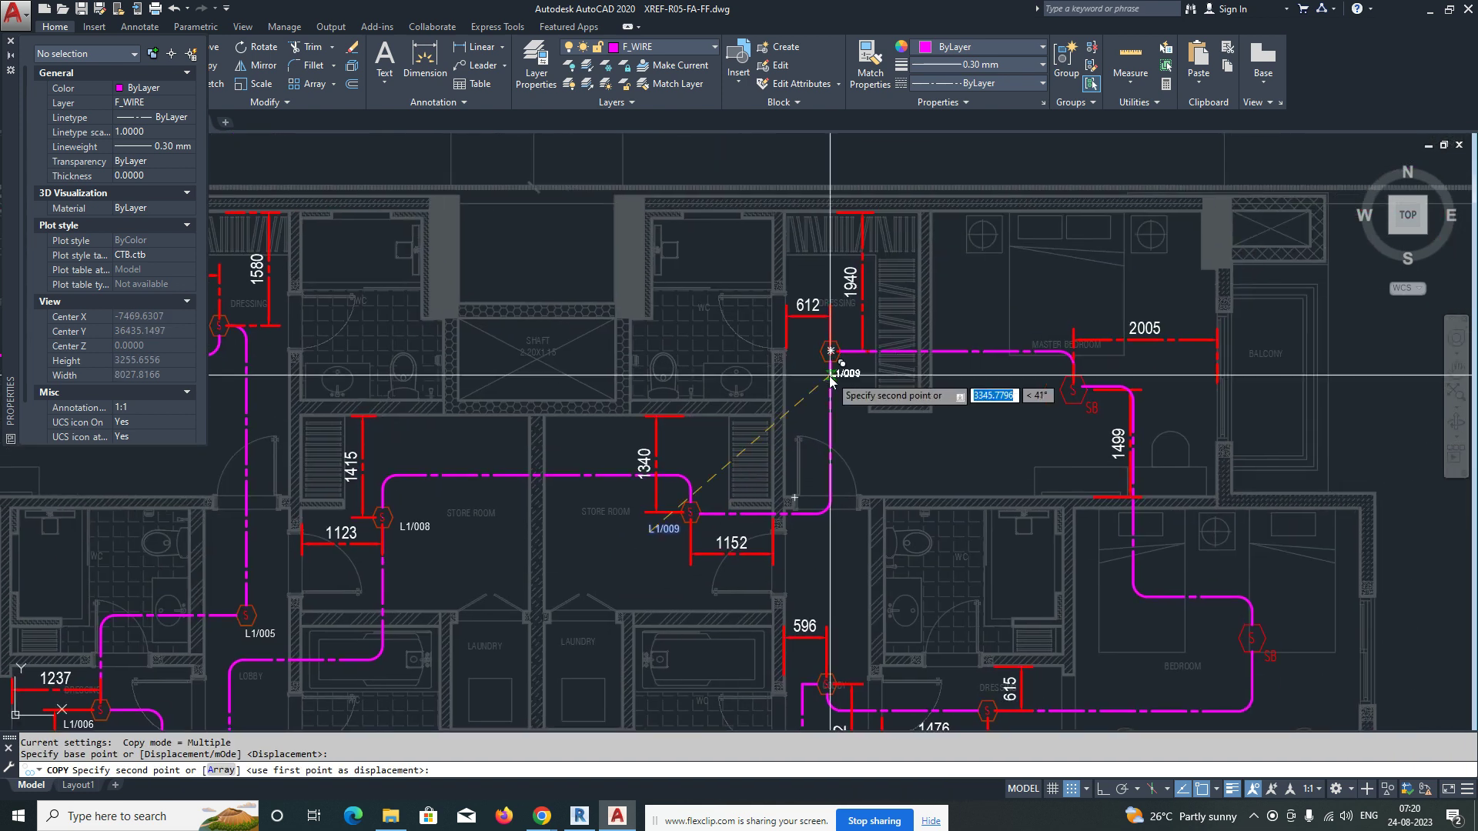
scroll(834, 370, up, 5)
click(861, 383)
key(Escape)
Step: Change the copied label below the dressing area detector in flat 106 to L1/010
double_click(949, 379)
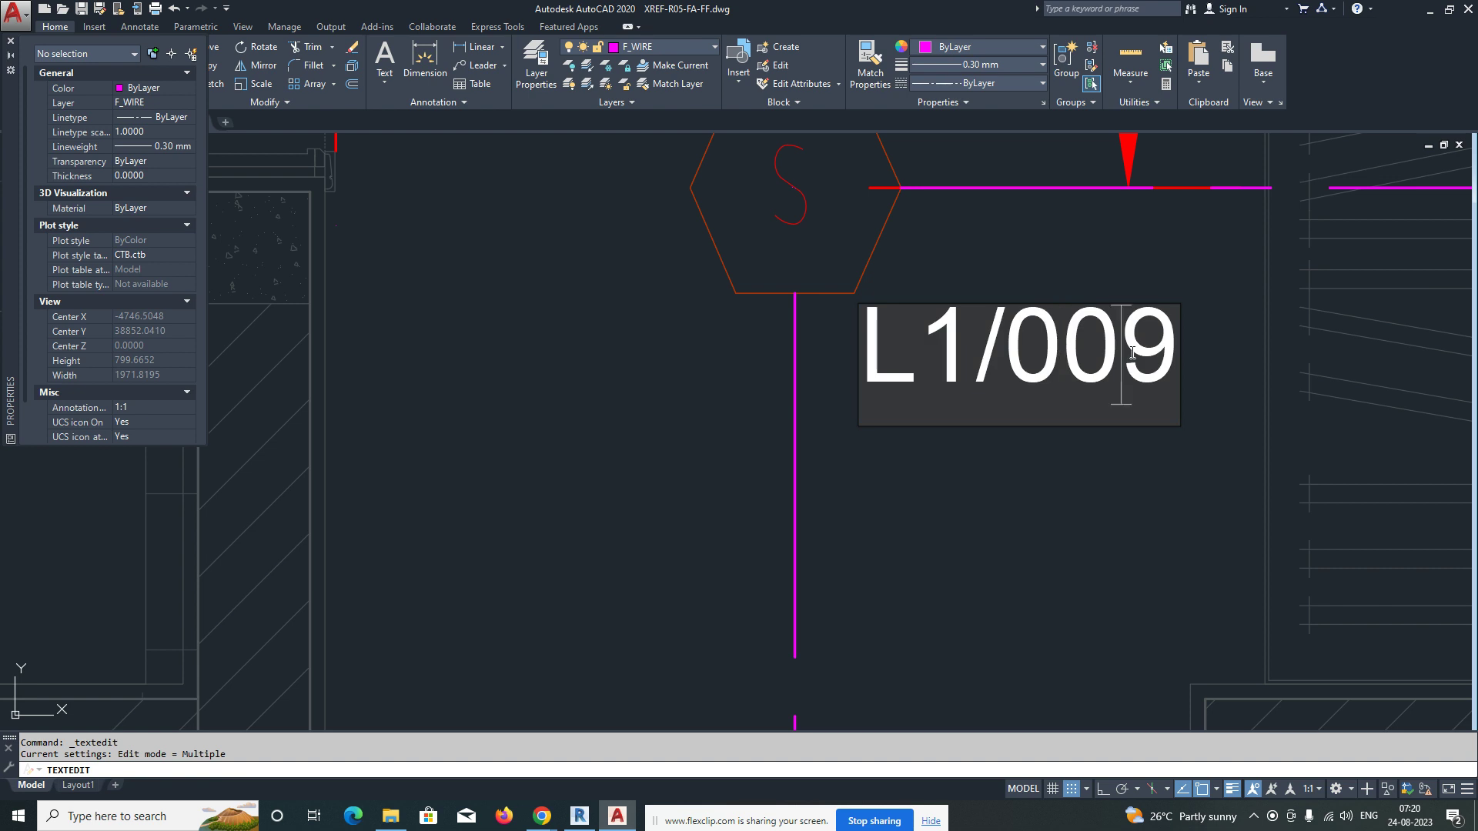
text(10)
key(Return)
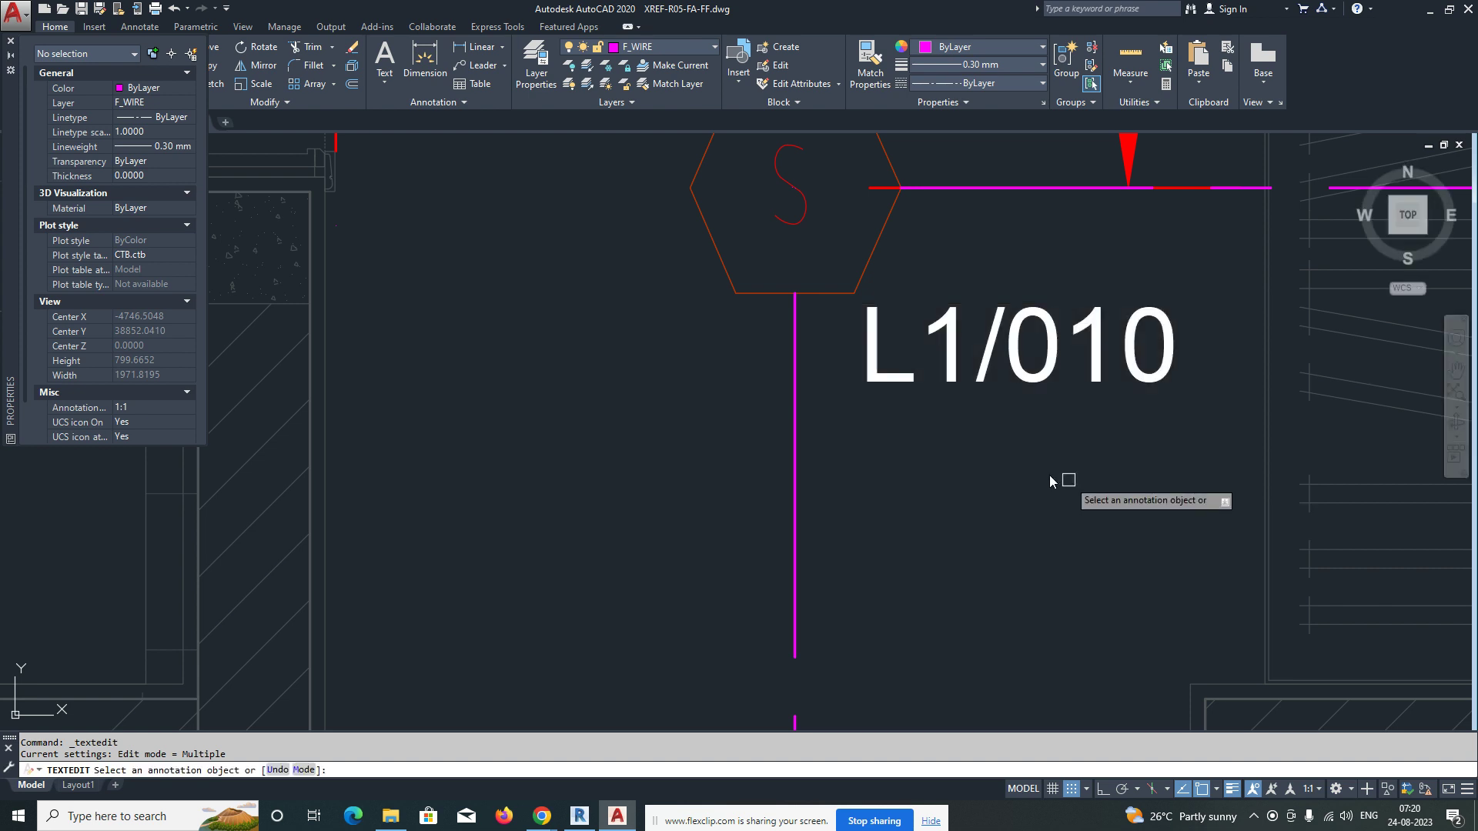
key(Escape)
Step: Copy the LOOP1 FROM FACP-1 note to the right side of the electrical room, near the return wire
scroll(990, 480, down, 6)
middle_drag(921, 420, 843, 318)
middle_drag(877, 485, 863, 349)
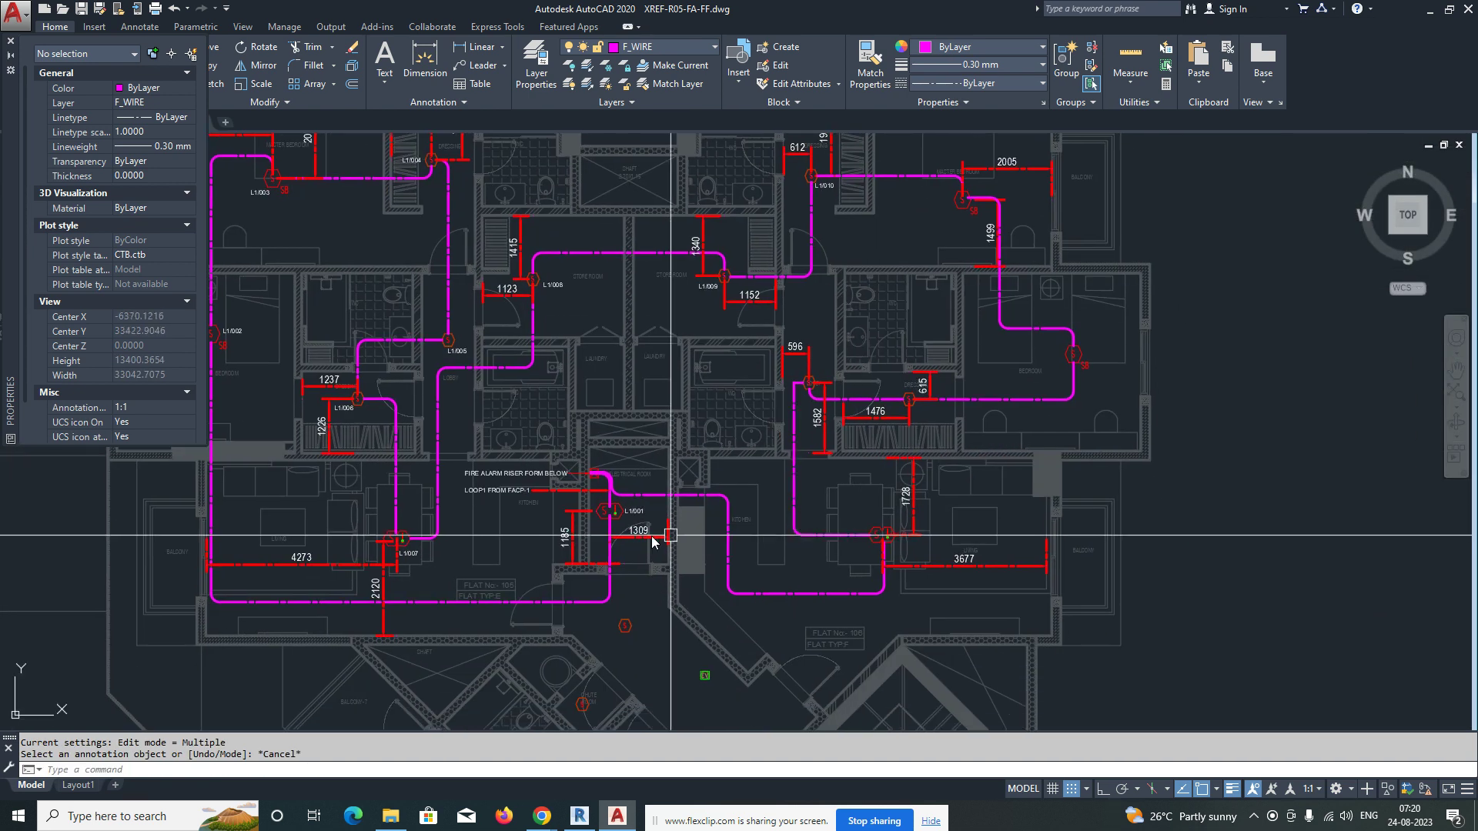
scroll(634, 500, up, 3)
middle_drag(485, 489, 859, 503)
key(Escape)
key(Escape)
click(424, 469)
key(Return)
click(454, 473)
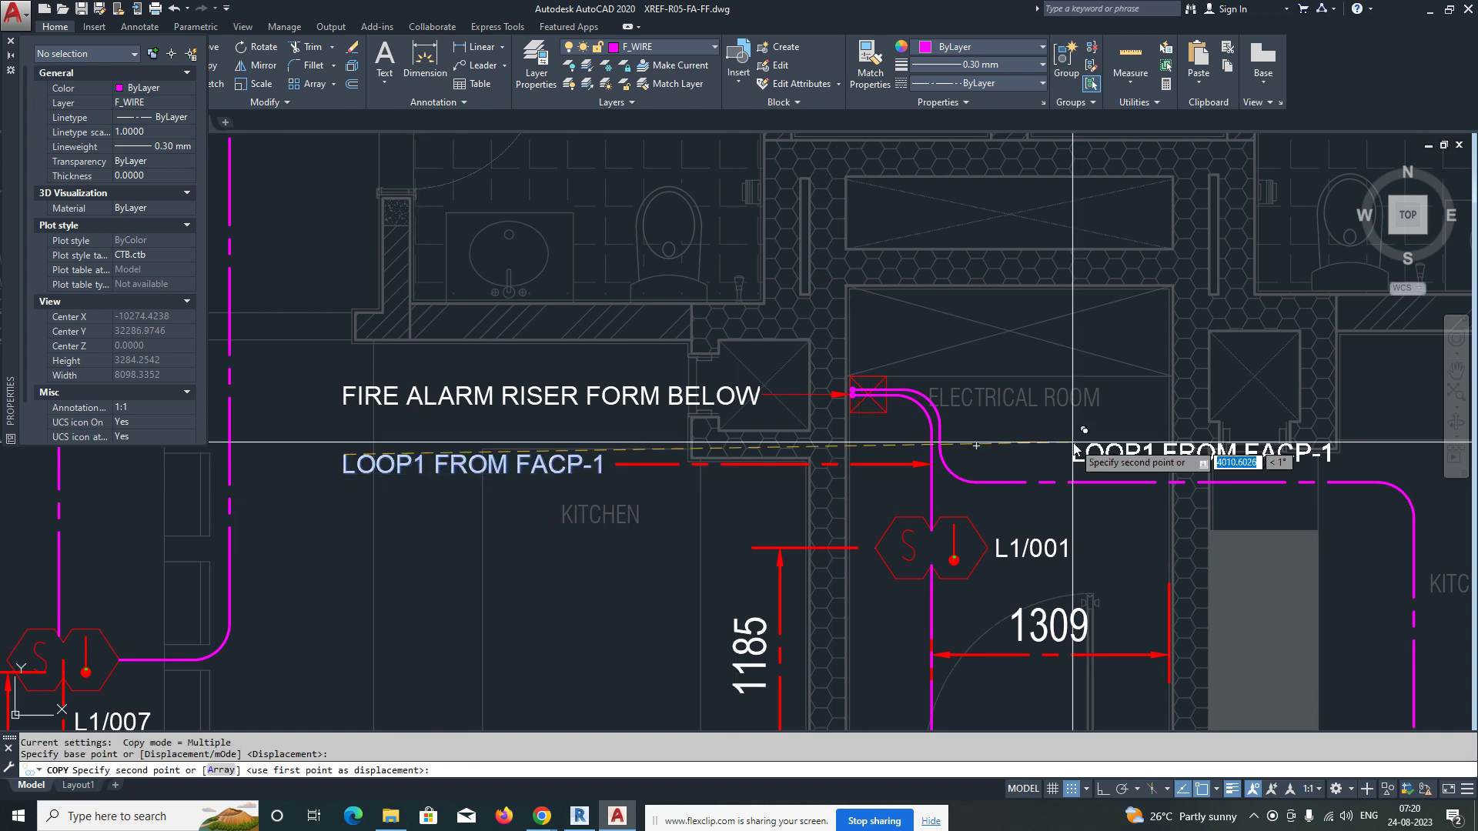
middle_drag(1053, 442, 658, 451)
click(658, 454)
key(Return)
Step: Change the copied note to read LOOP1 TO FACP-1 and save the text change
double_click(773, 461)
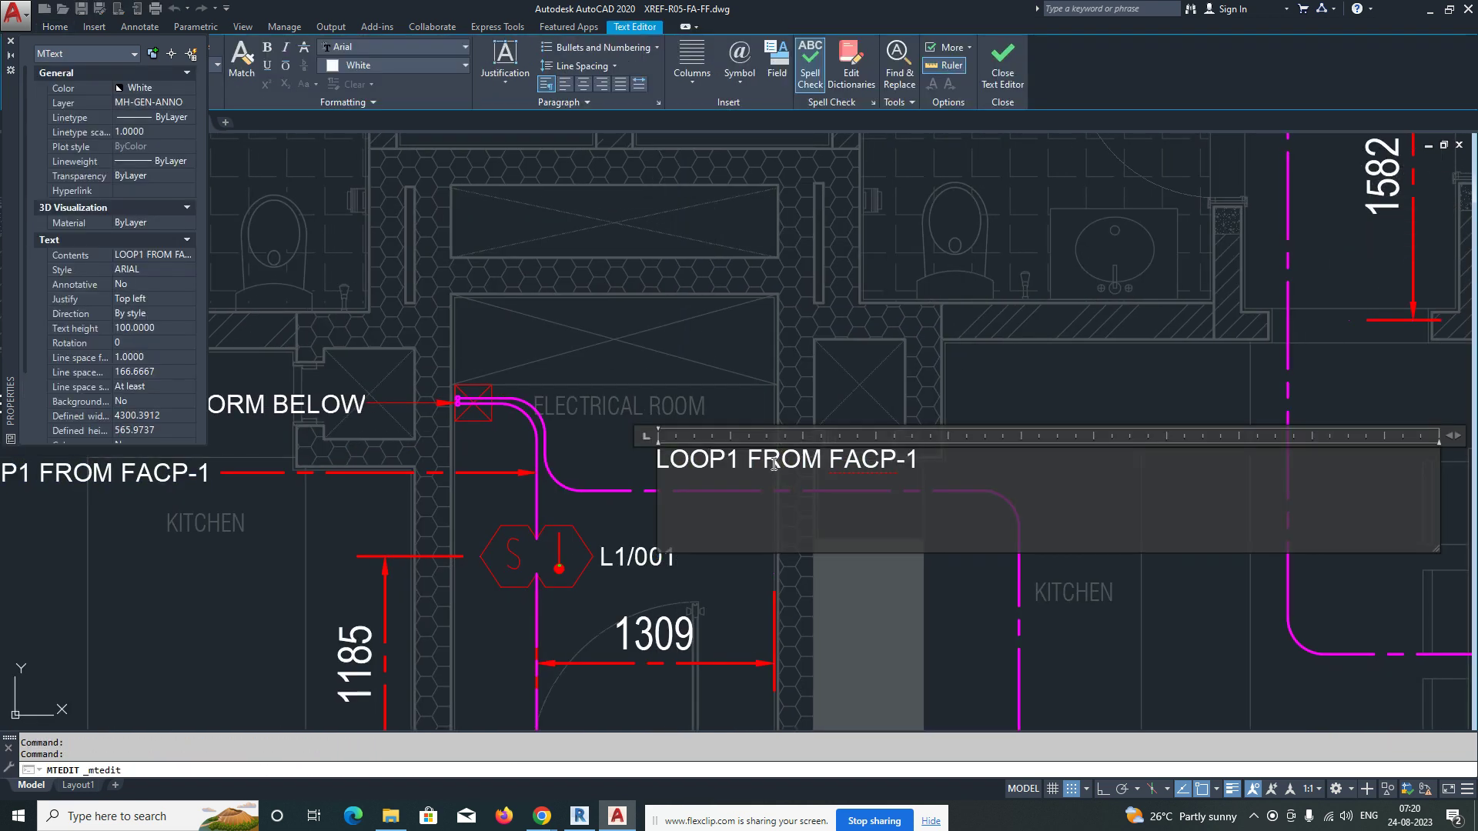
text(TO)
click(880, 534)
key(Escape)
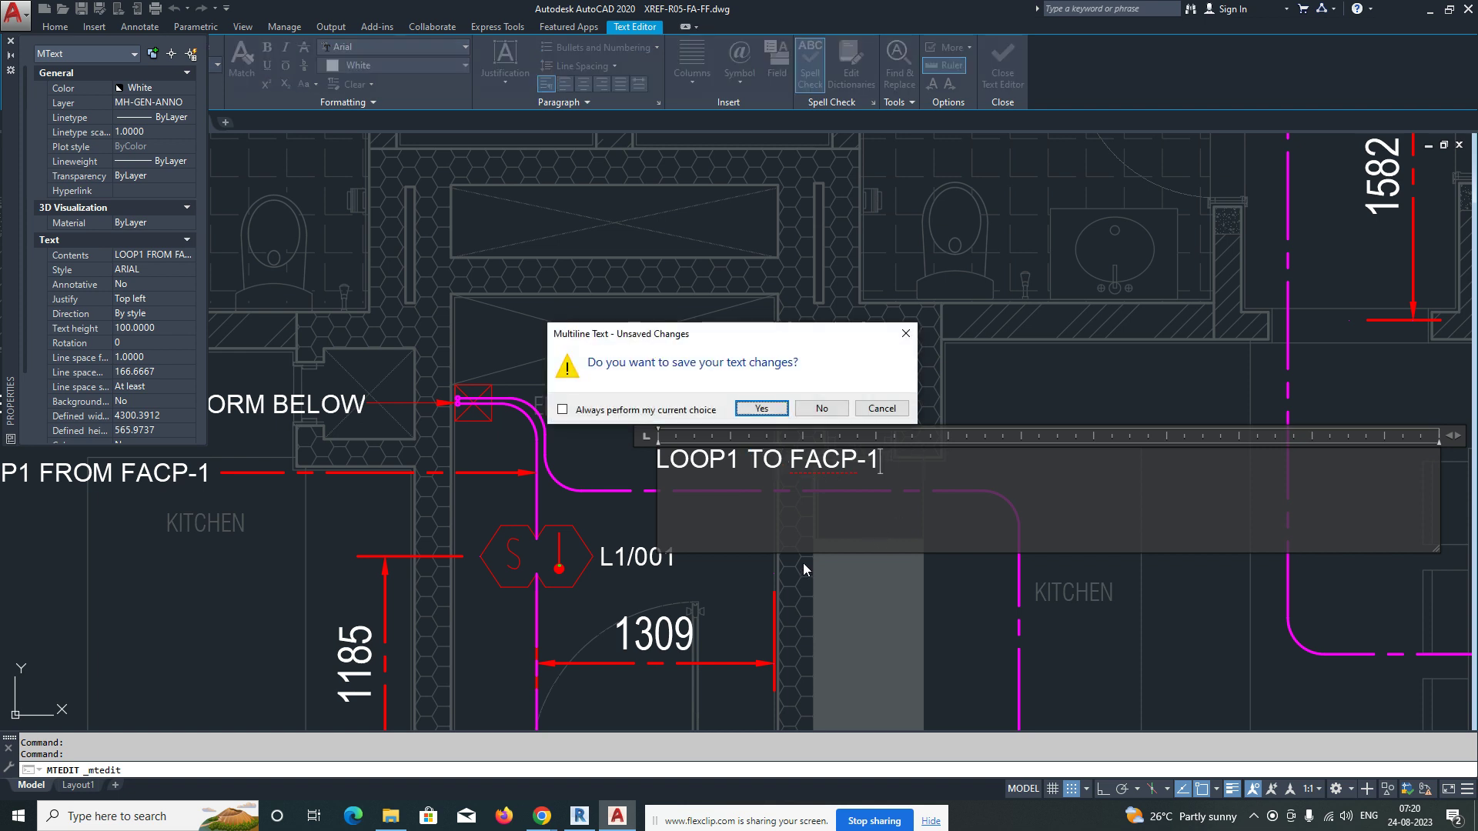
click(769, 414)
Step: Move the LOOP1 TO FACP-1 note up, well clear of the return wire
click(693, 461)
click(725, 338)
key(Escape)
Step: Draw a right-angled leader with its arrow on the horizontal return wire, running up to the LOOP1 TO FACP-1 note
middle_drag(584, 449, 570, 513)
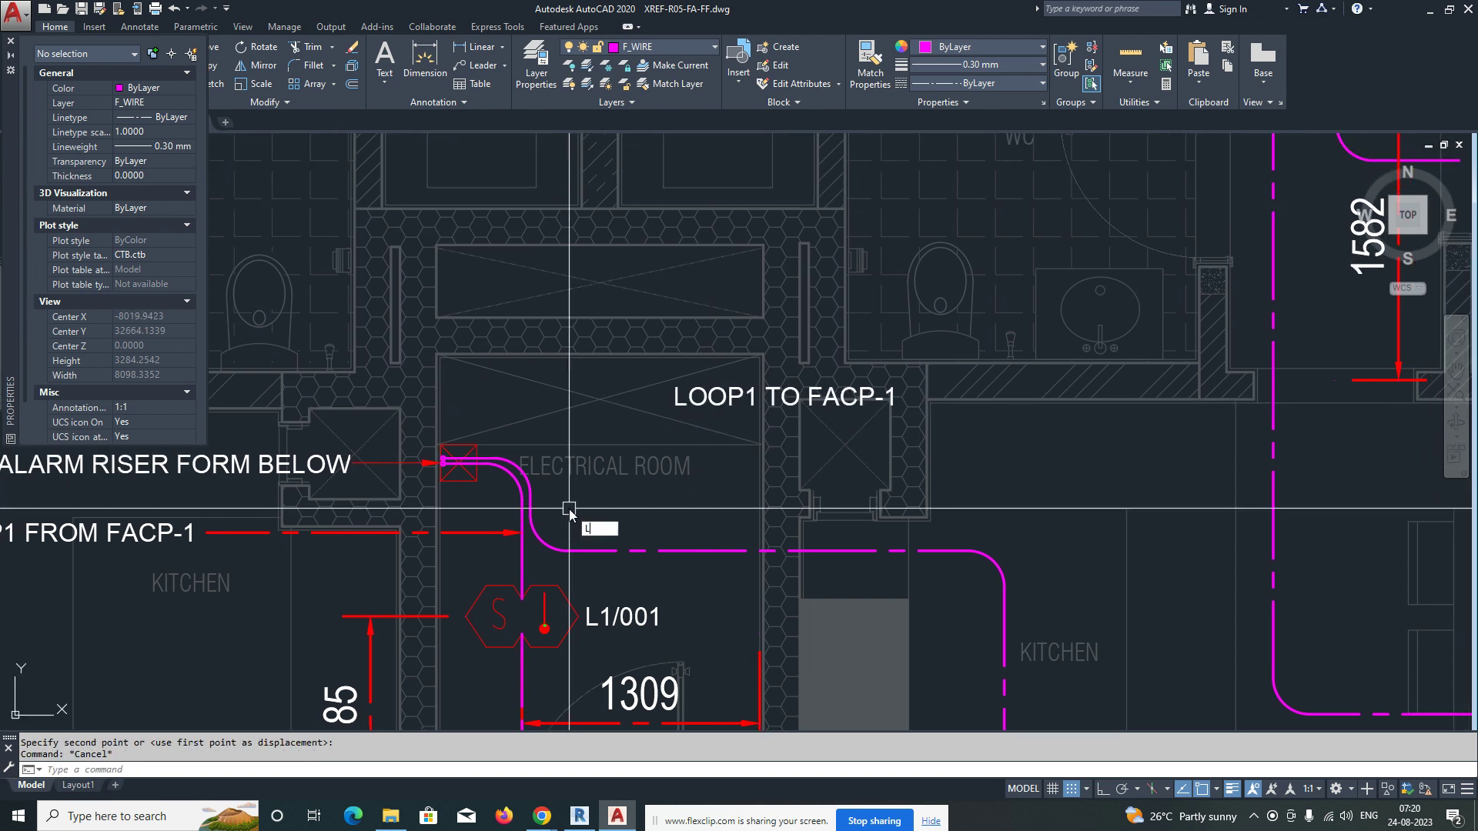
text(LE)
key(Return)
key(F8)
scroll(658, 404, up, 3)
click(658, 390)
click(991, 462)
key(Escape)
Step: Move the LOOP1 TO FACP-1 note right so that it starts at the end of its leader
scroll(987, 468, down, 2)
middle_drag(1019, 477, 713, 436)
text(M)
key(Return)
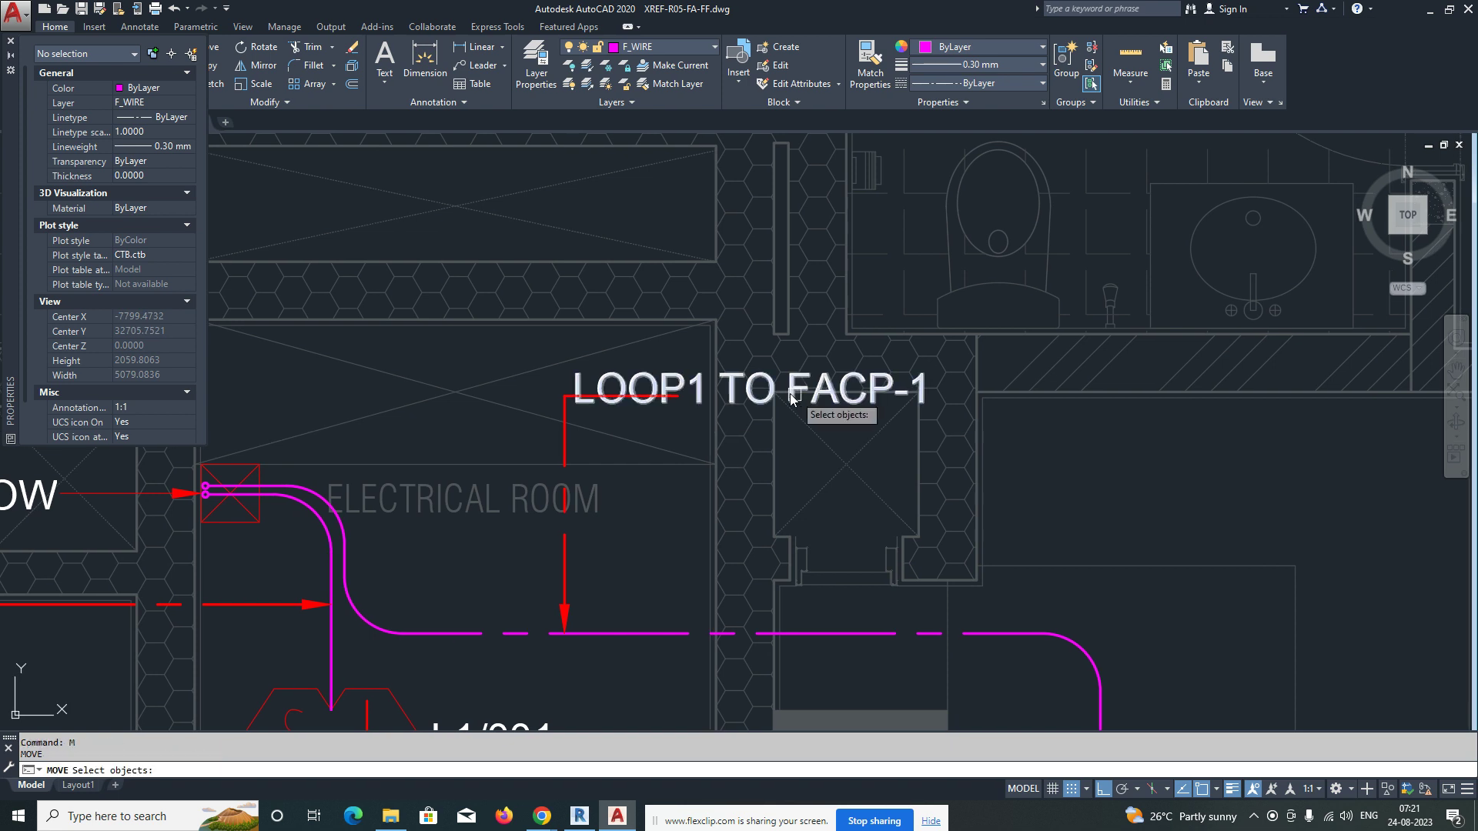
click(1120, 494)
click(1235, 509)
Step: Copy the LOOP1 TO FACP-1 leader a short distance to its left along the return wire
scroll(1132, 504, down, 2)
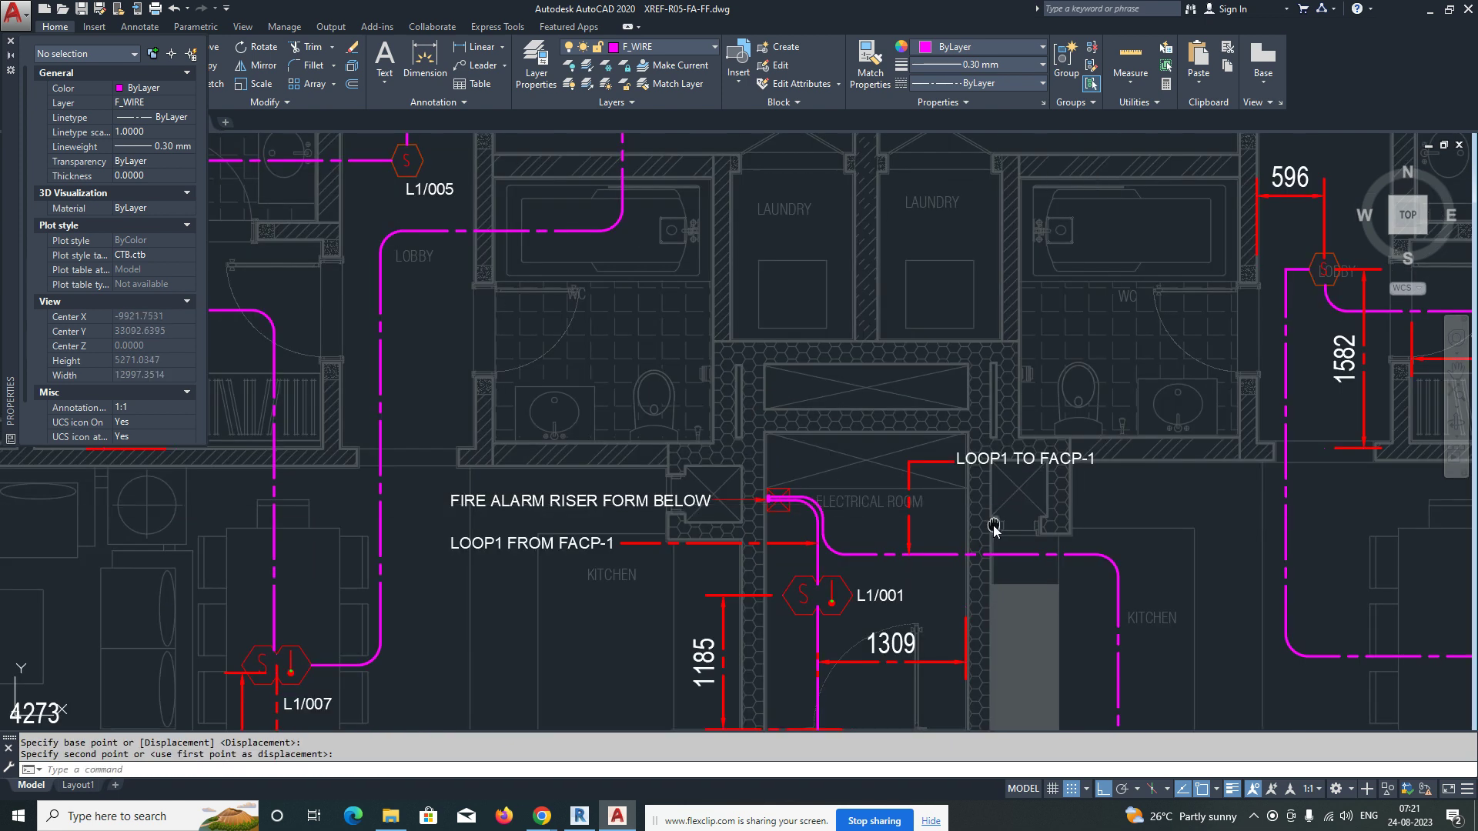
middle_drag(639, 566, 459, 465)
scroll(712, 454, up, 4)
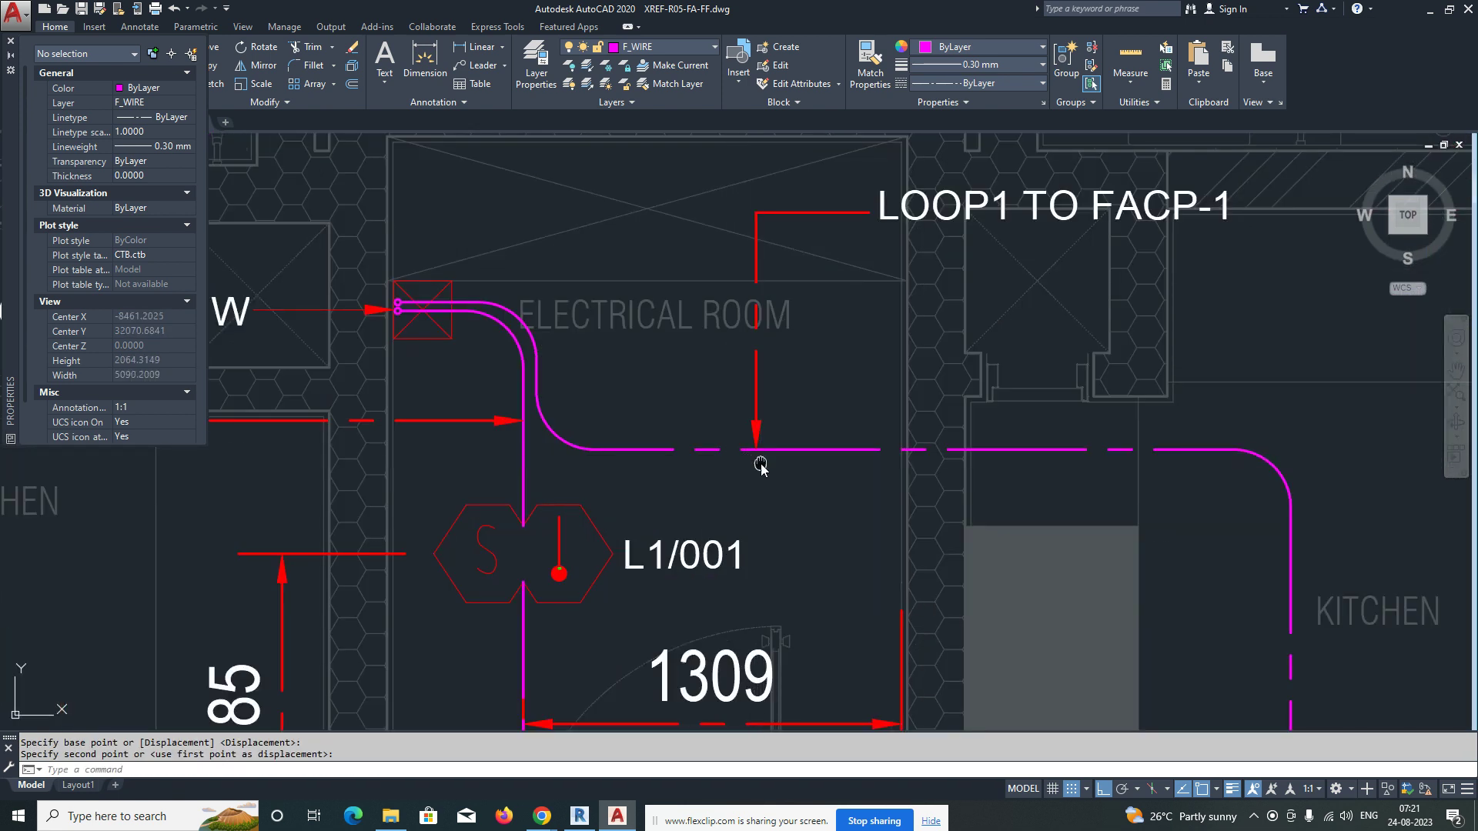
middle_drag(760, 464, 754, 462)
click(755, 429)
text(CO)
key(Return)
click(821, 409)
click(749, 418)
key(Escape)
Step: Break the copied leader into parts and erase its lines, keeping only the arrowhead
text(e)
key(Return)
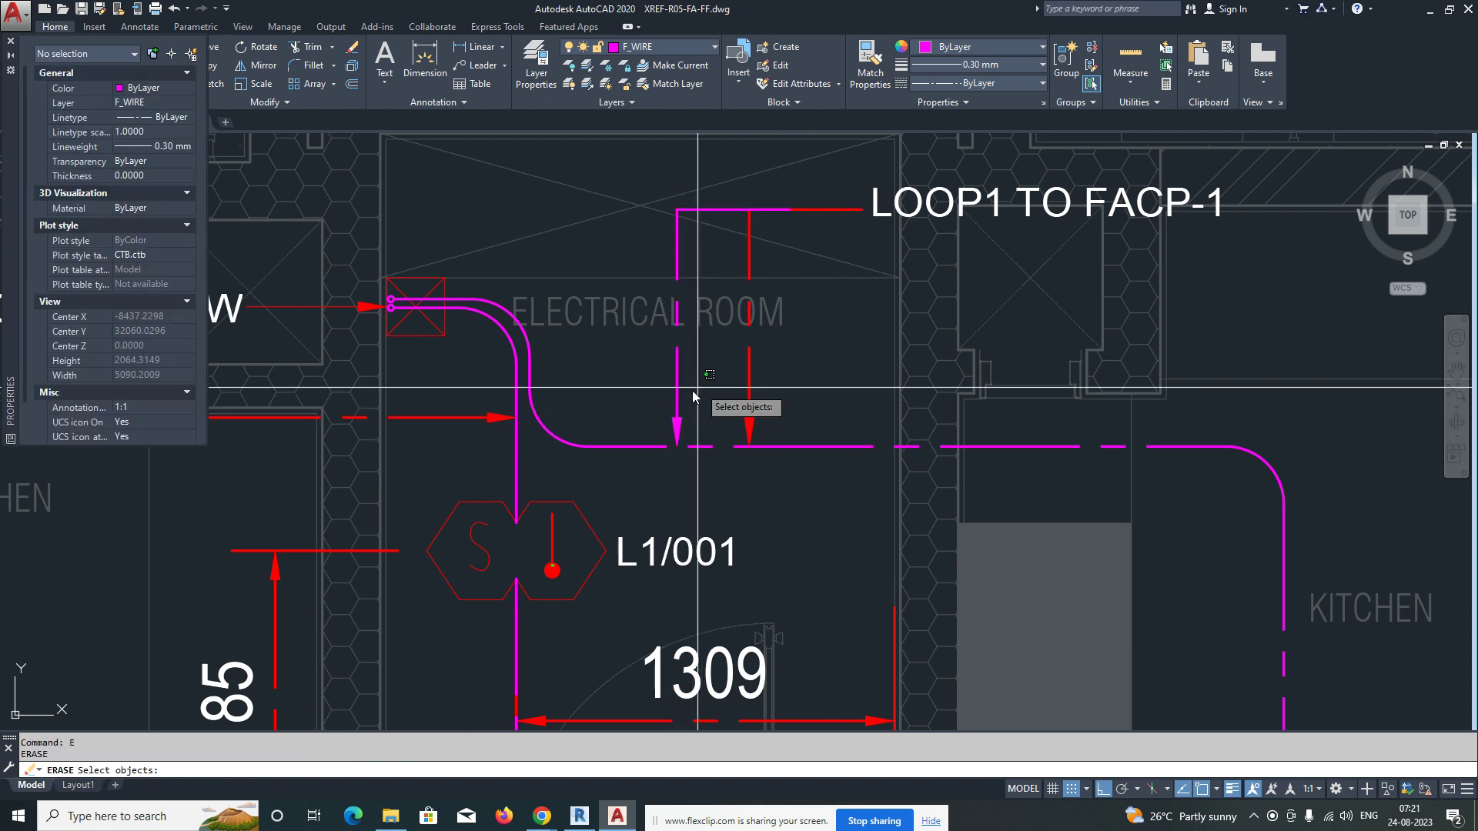
scroll(683, 420, up, 4)
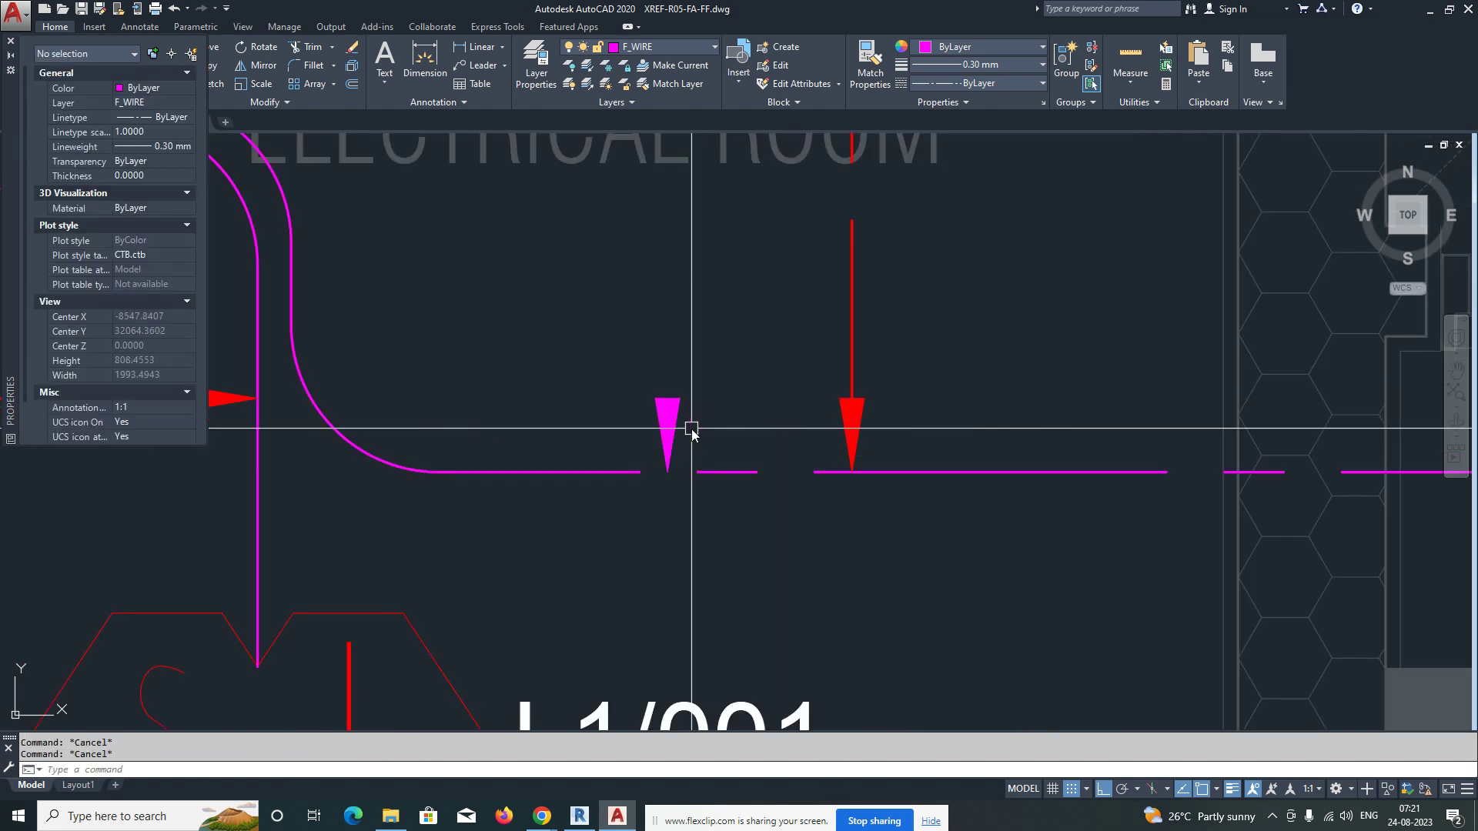
Step: Rotate the loose arrowhead so that it points left, parallel to the horizontal return wire
key(BackSpace)
text(ro)
key(Return)
click(724, 405)
click(656, 432)
key(Return)
click(719, 391)
key(Escape)
Step: Scale the loose left-pointing arrowhead up to about twice its size
text(sc)
key(Return)
click(736, 287)
click(631, 358)
key(Return)
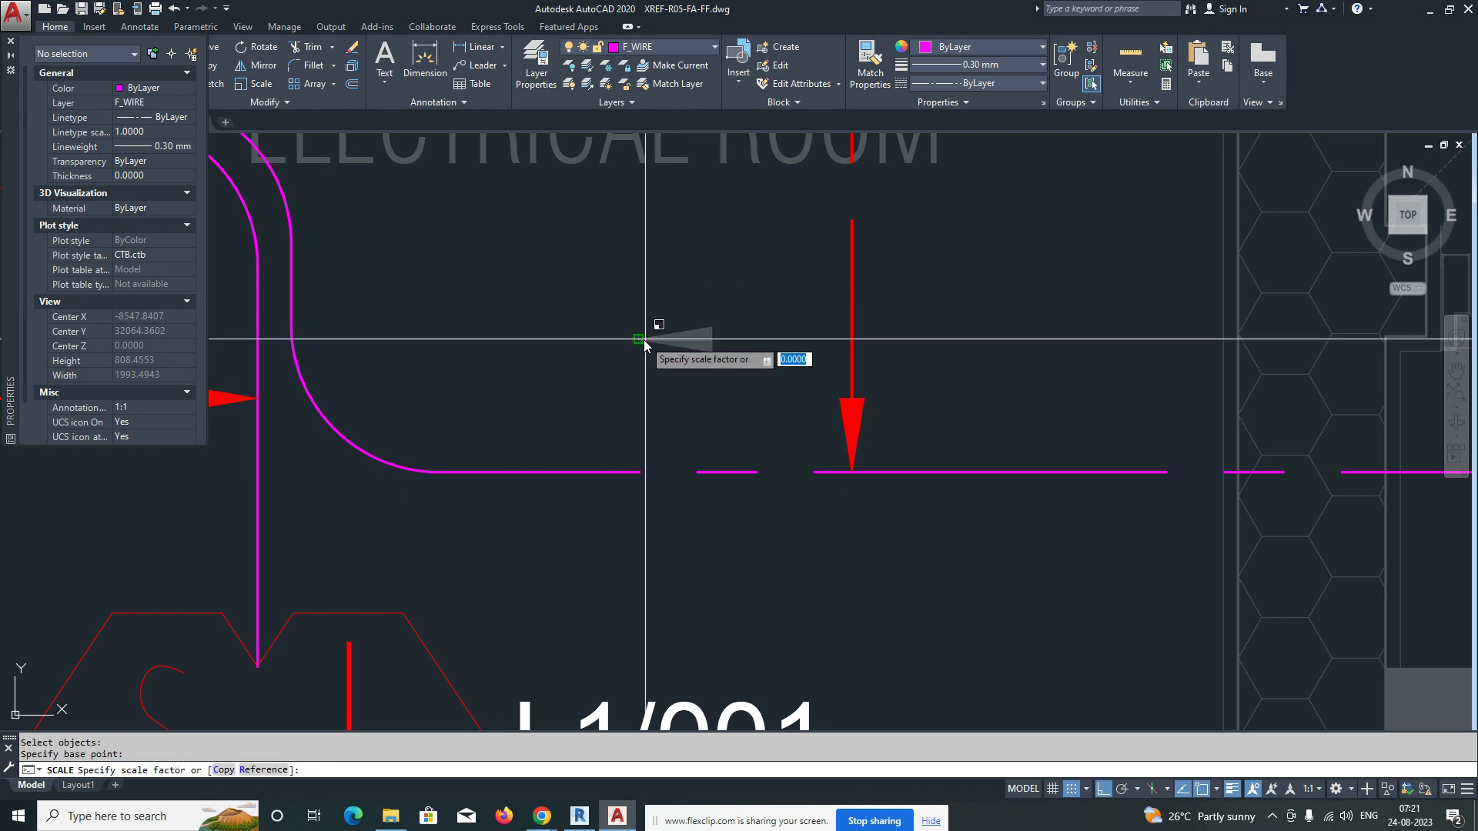
scroll(645, 343, down, 2)
click(666, 403)
Step: Match the arrowhead's properties to the white L1/001 label
key(Escape)
text(MA)
key(Return)
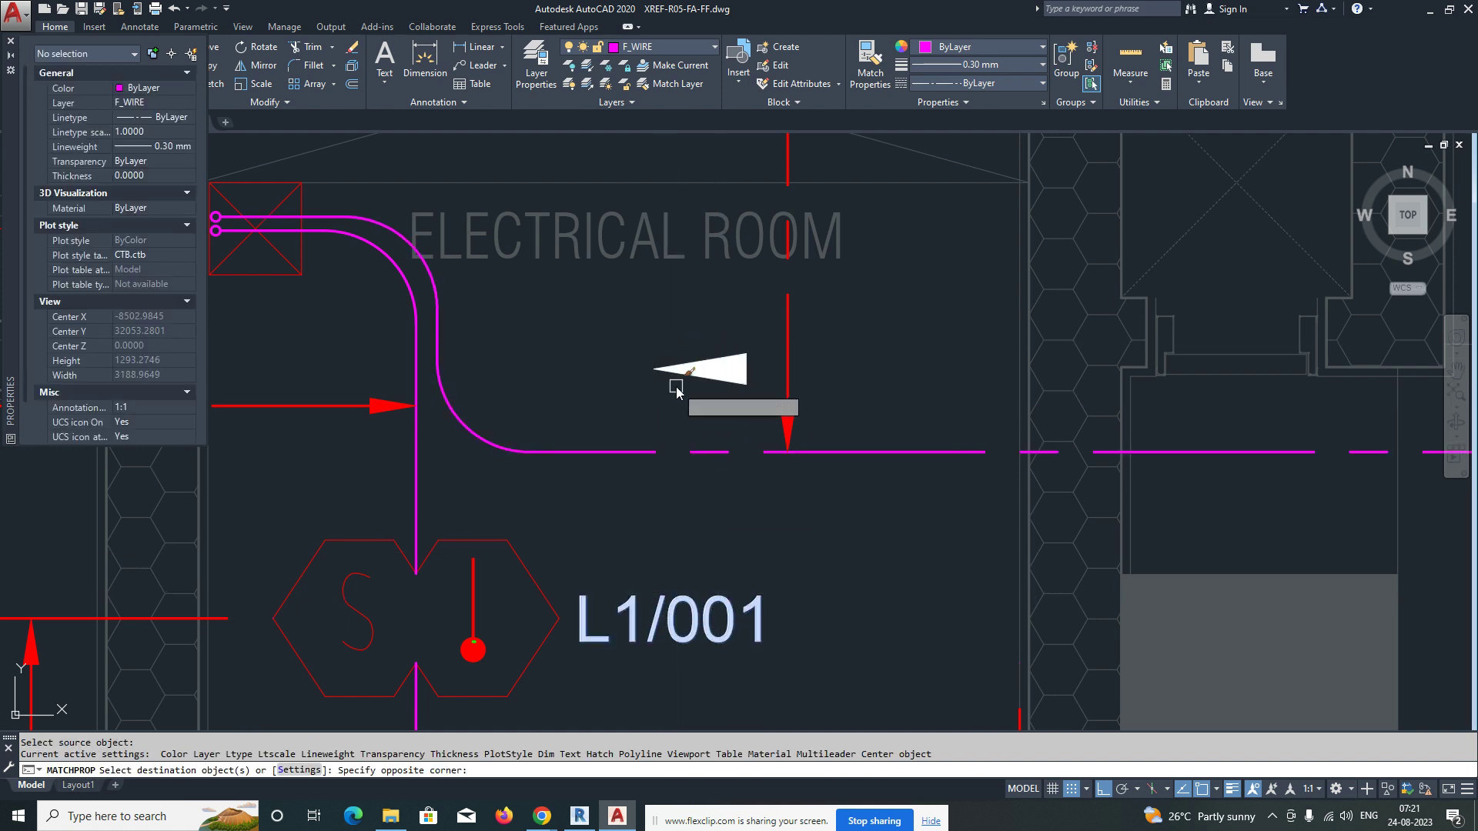
Step: Move the white arrowhead by its tip onto the horizontal return wire, just right of the leader
click(697, 383)
key(Return)
click(654, 368)
click(887, 452)
scroll(811, 475, down, 1)
middle_drag(813, 482, 827, 410)
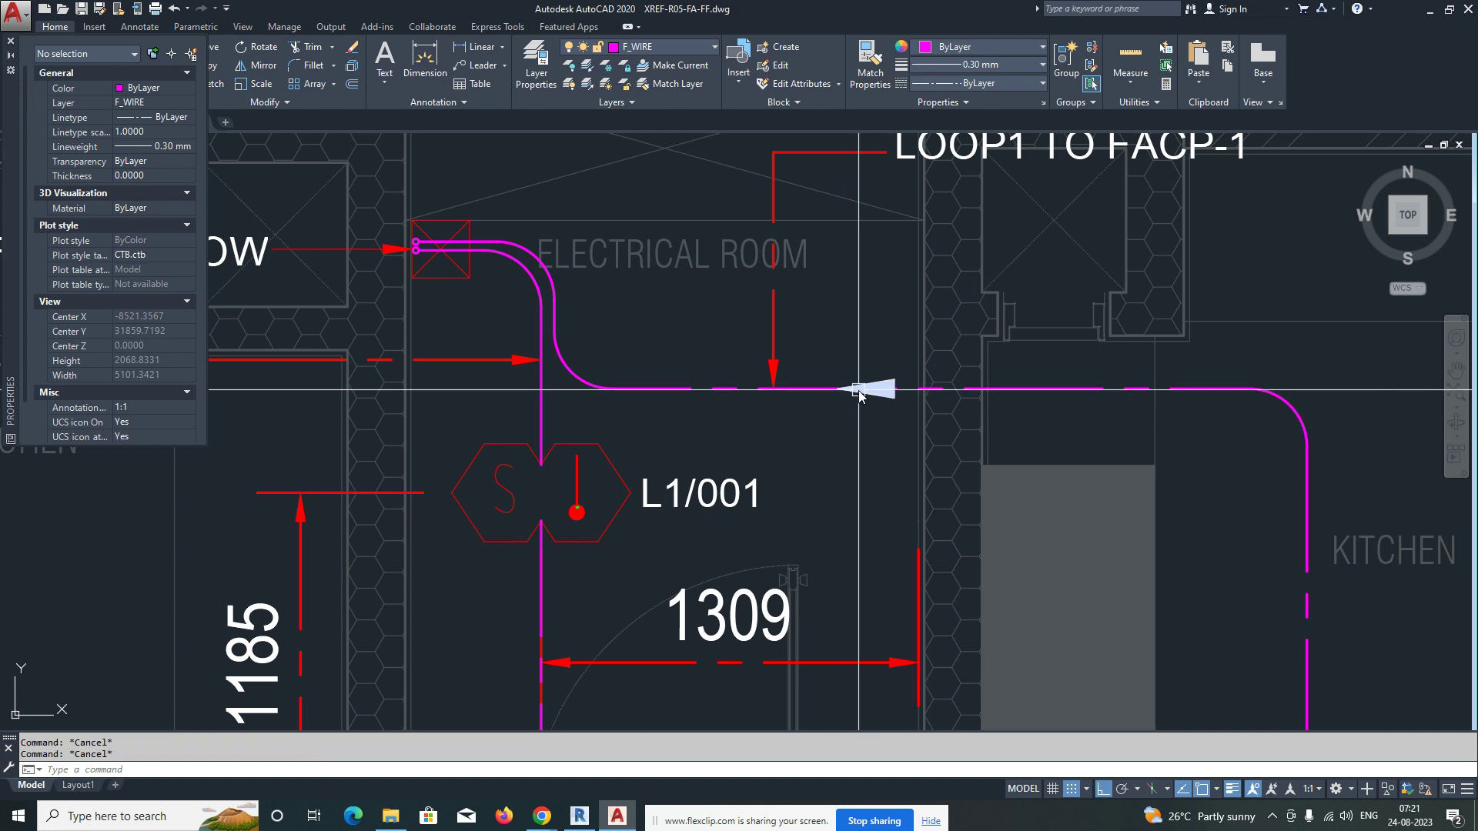
Step: Scale the white arrowhead on the return wire to about double size from its tip
text(c)
key(Return)
scroll(859, 395, up, 2)
click(838, 373)
click(987, 485)
key(Return)
click(829, 397)
scroll(849, 428, down, 4)
middle_drag(875, 439, 847, 316)
key(Escape)
Step: Copy the white arrowhead from the return wire to beside the vertical wire below detector L1/001
text(co)
key(Return)
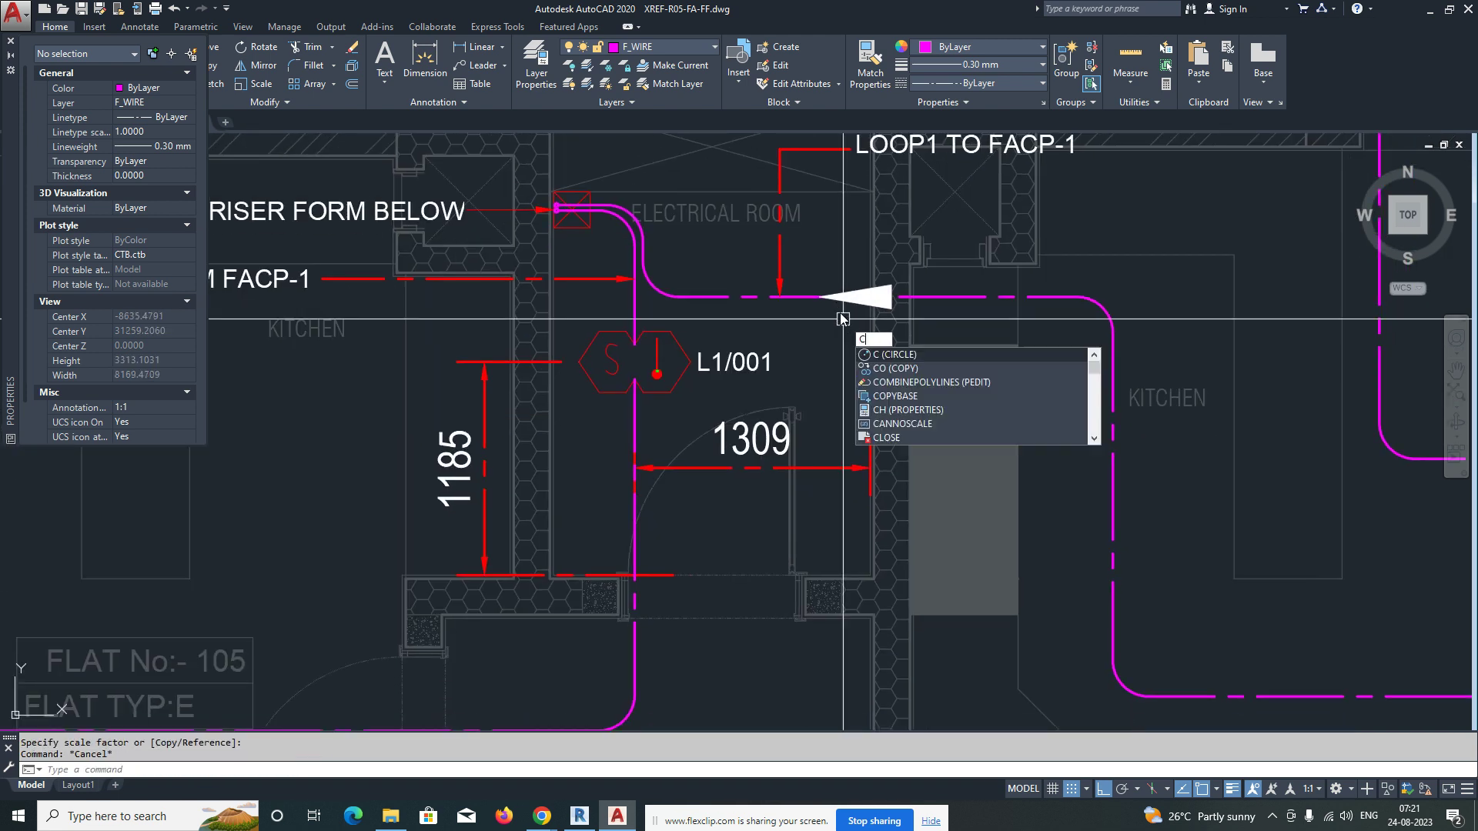
click(824, 285)
key(Return)
click(821, 298)
click(819, 511)
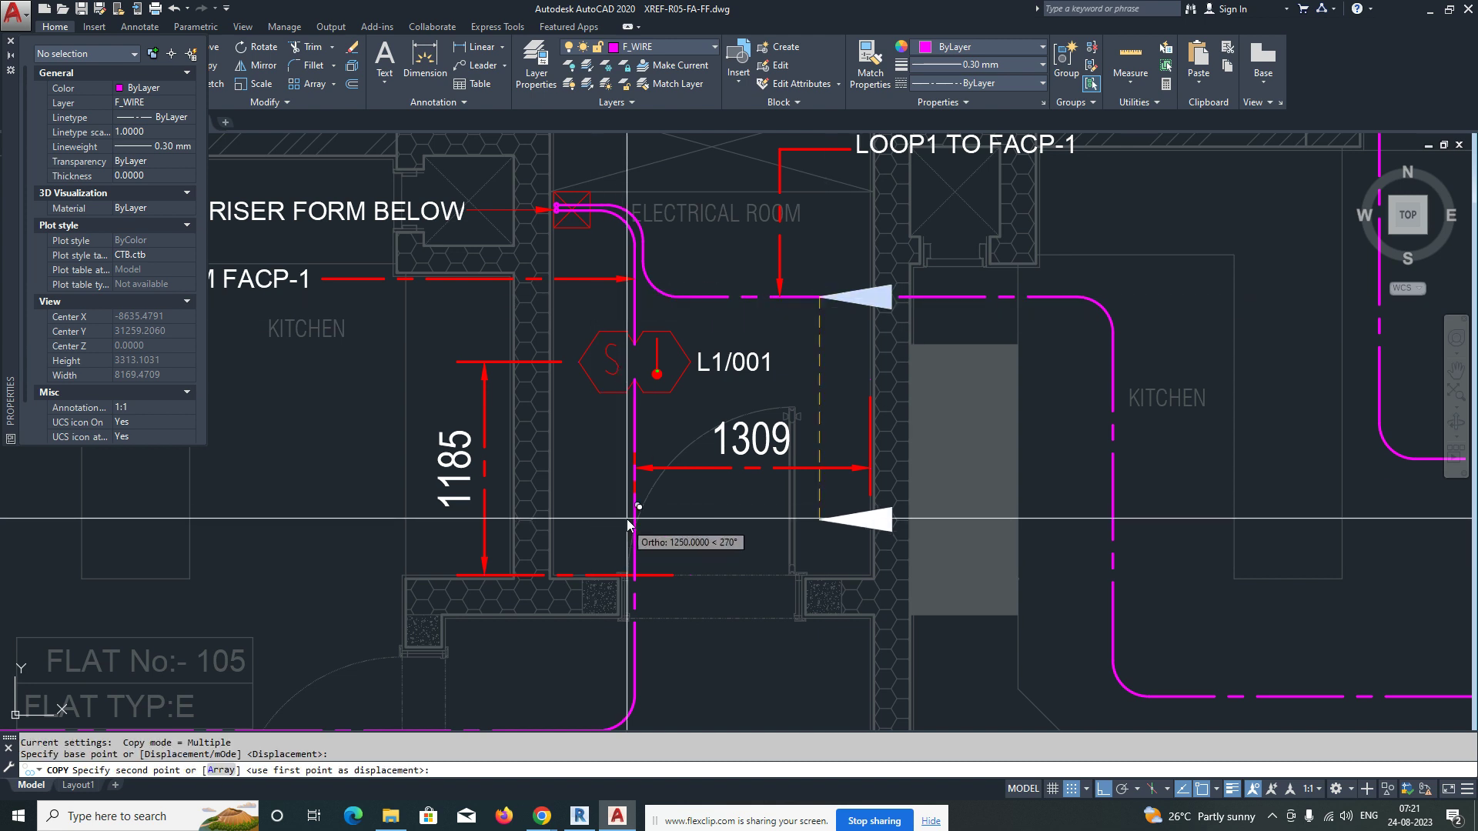
click(640, 514)
key(Escape)
Step: Rotate the copied arrowhead below L1/001 so that it points straight down
scroll(673, 524, up, 2)
click(720, 543)
click(682, 514)
key(Return)
click(678, 516)
click(699, 371)
Step: Move the downward arrowhead by its tip onto the vertical wire below L1/001, just above the door opening
text(m)
click(711, 514)
click(608, 582)
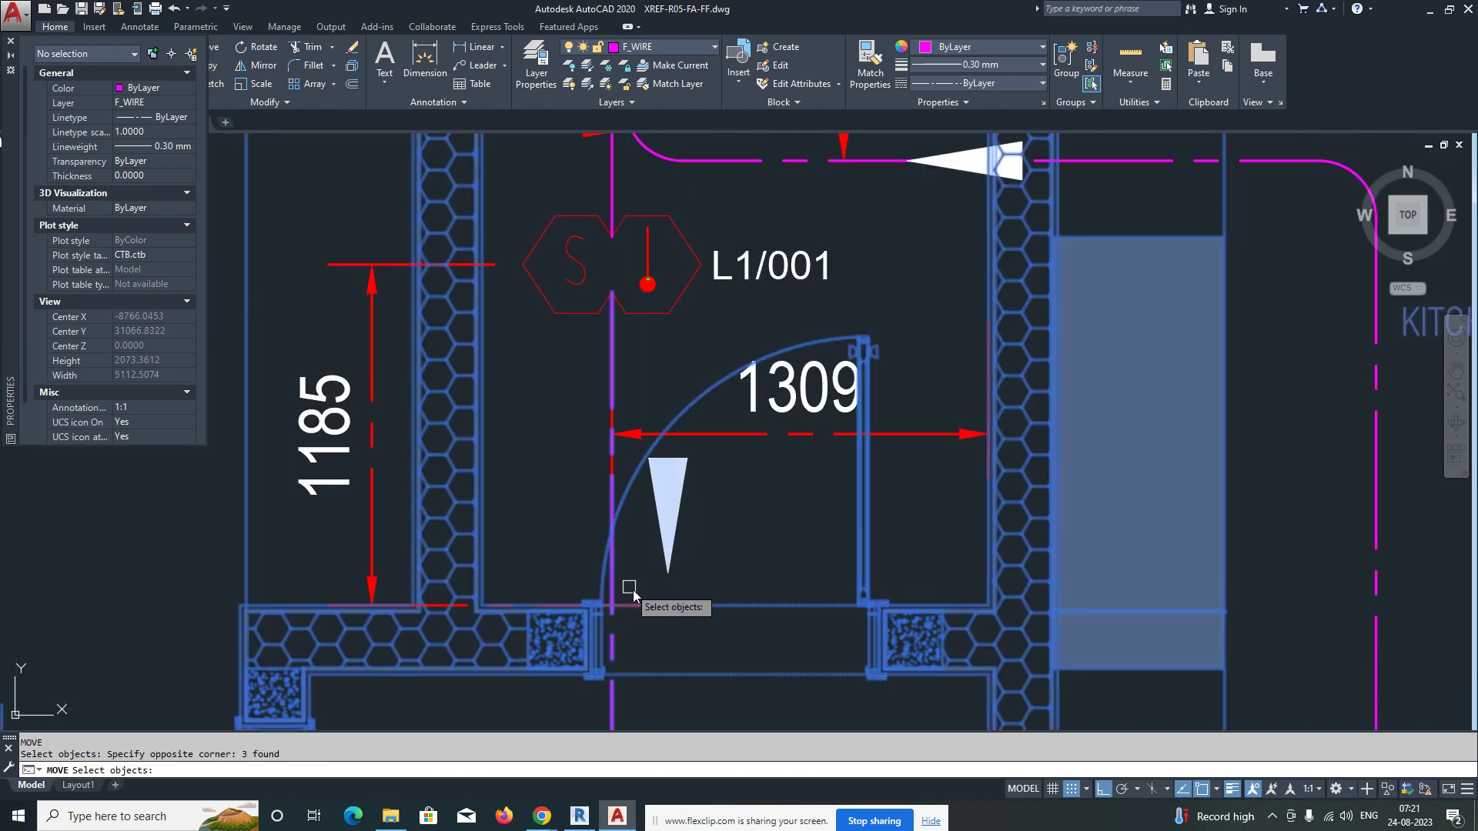
key(Return)
click(667, 574)
click(612, 571)
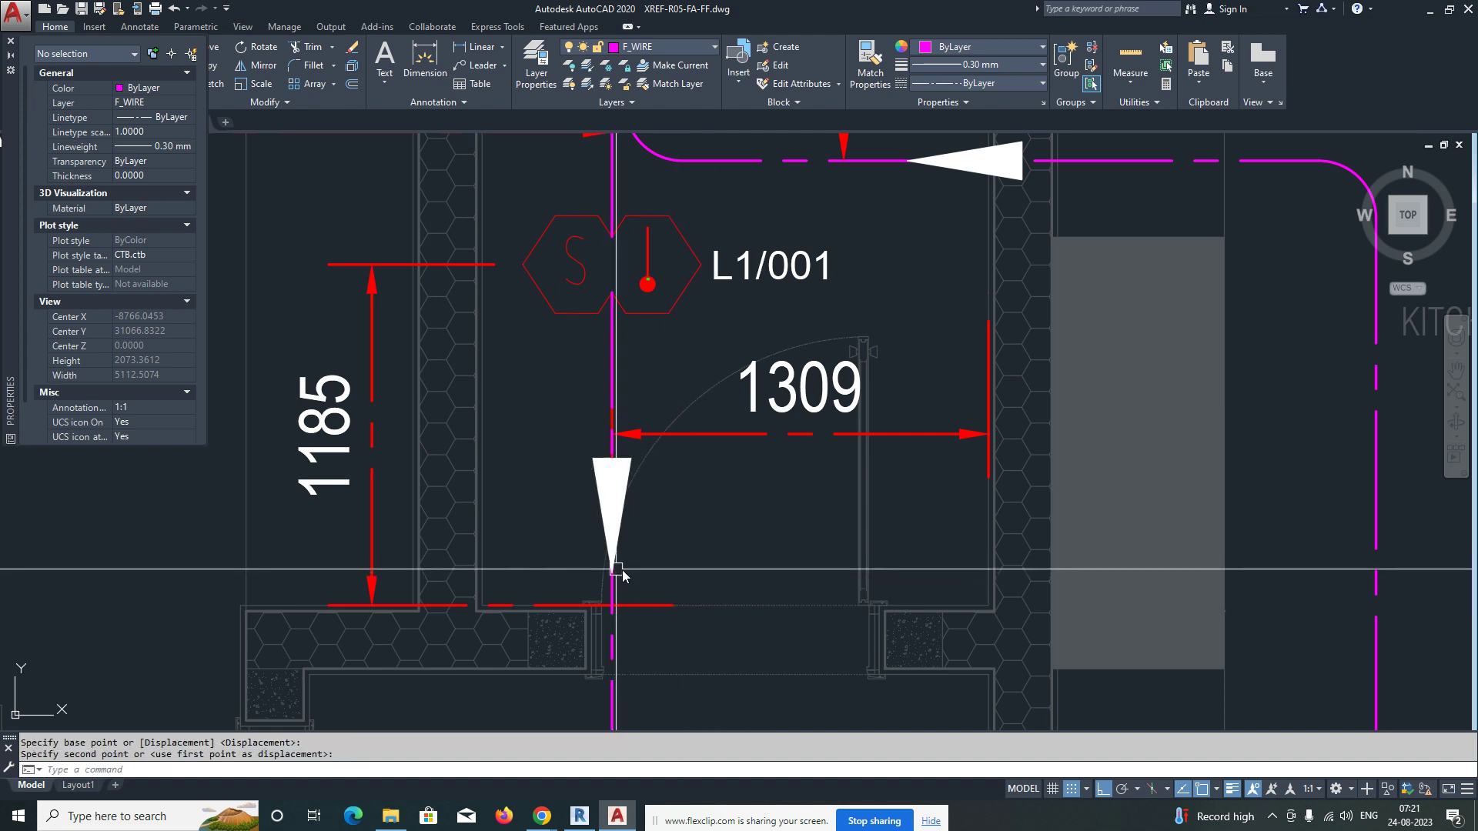
Step: Copy the downward arrowhead onto the flat 105 bedroom's vertical wire below detector L1/002
scroll(660, 457, down, 4)
text(cond)
scroll(648, 420, up, 1)
click(602, 393)
click(696, 494)
key(Return)
click(634, 469)
scroll(759, 497, down, 3)
scroll(454, 433, up, 3)
click(396, 278)
key(Escape)
key(Escape)
Step: Rotate the arrowhead below L1/002 about its tip by 180 degrees so that it points up
middle_drag(451, 235, 455, 363)
text(r)
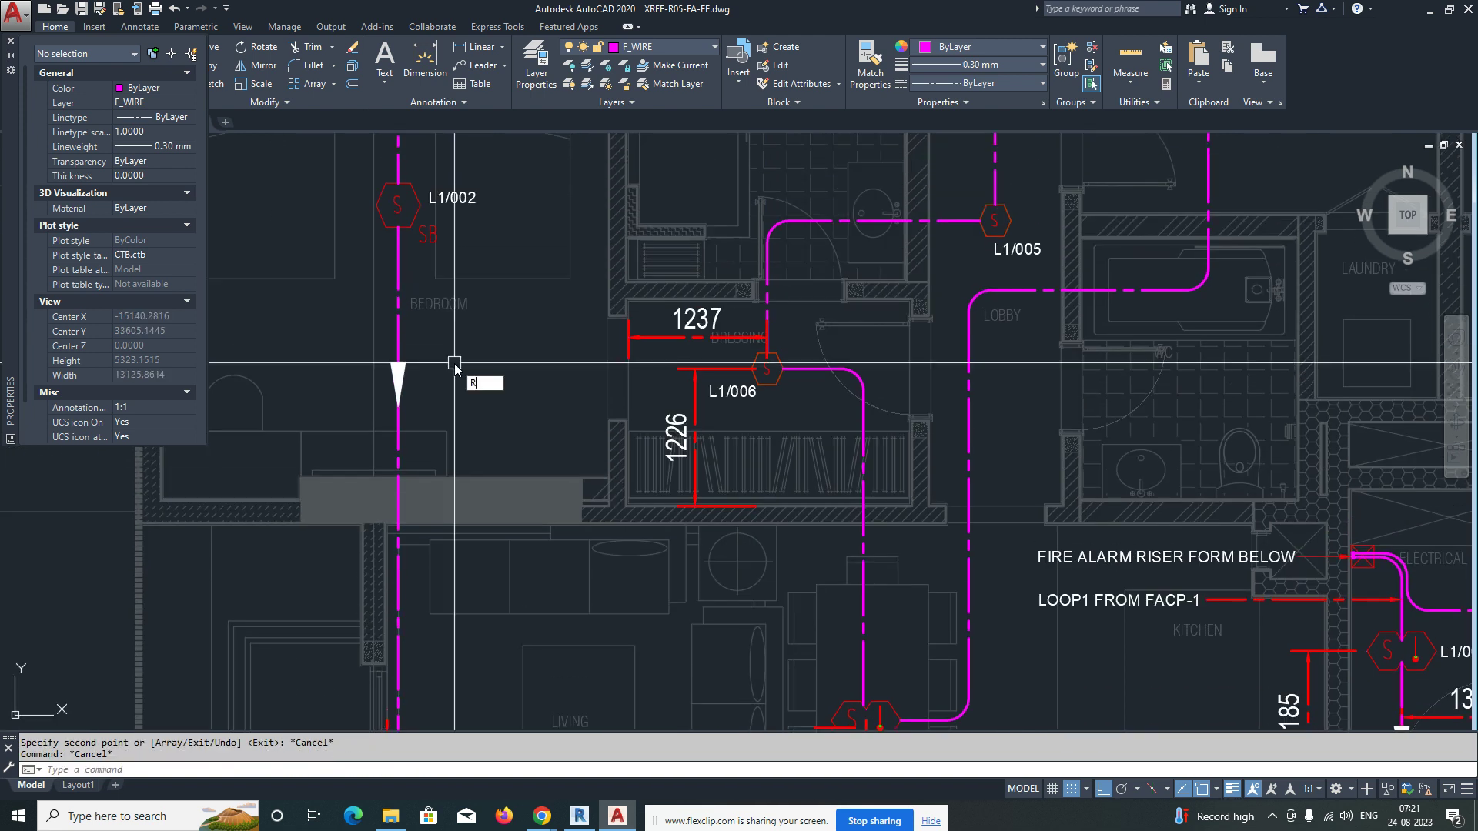
click(480, 445)
key(Return)
click(398, 407)
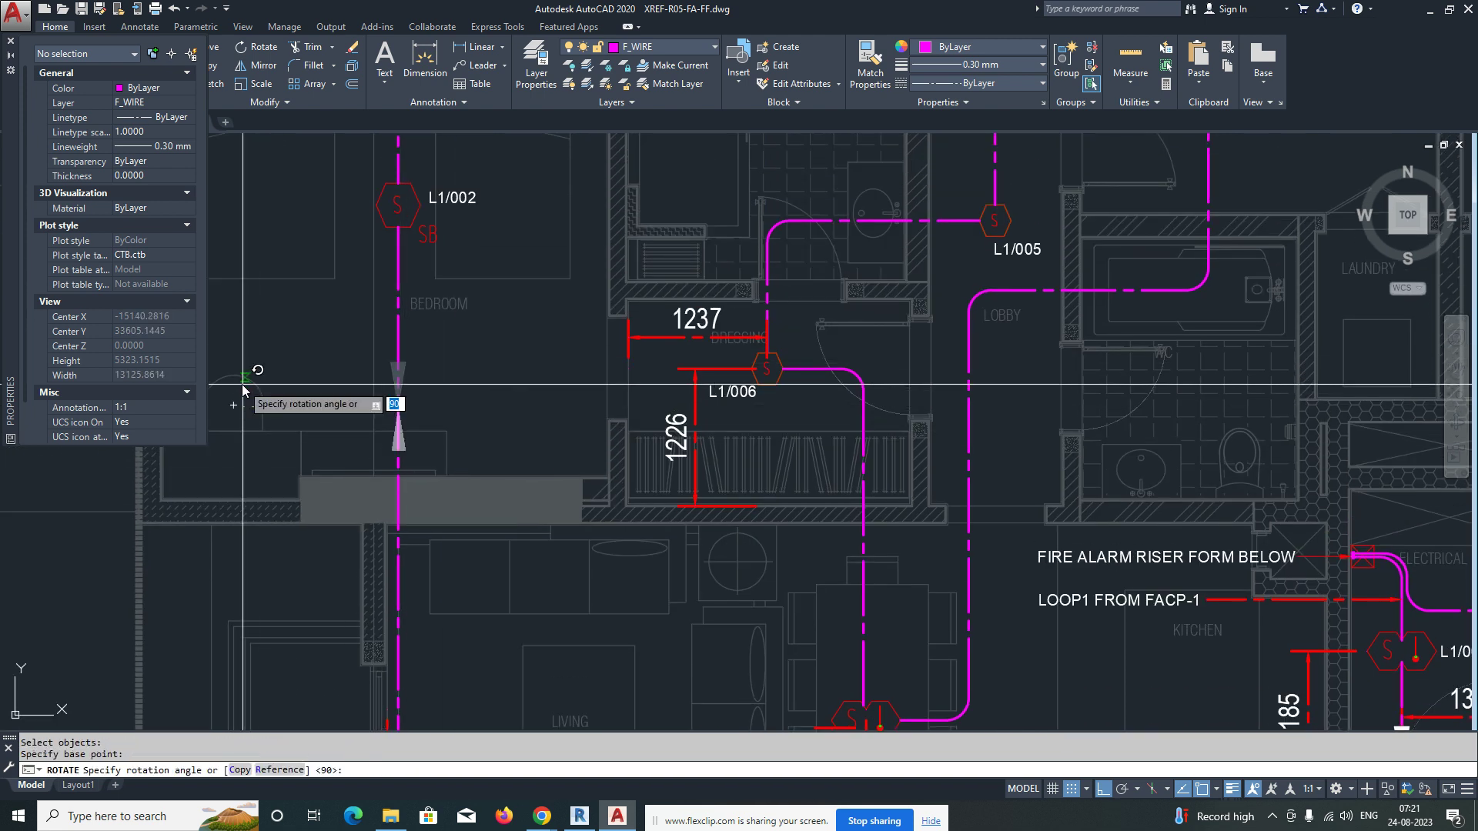
click(307, 364)
Step: Copy the upward arrowhead below L1/002 onto the horizontal bedroom wire in flat 106, placing its tip on the wire
text(co)
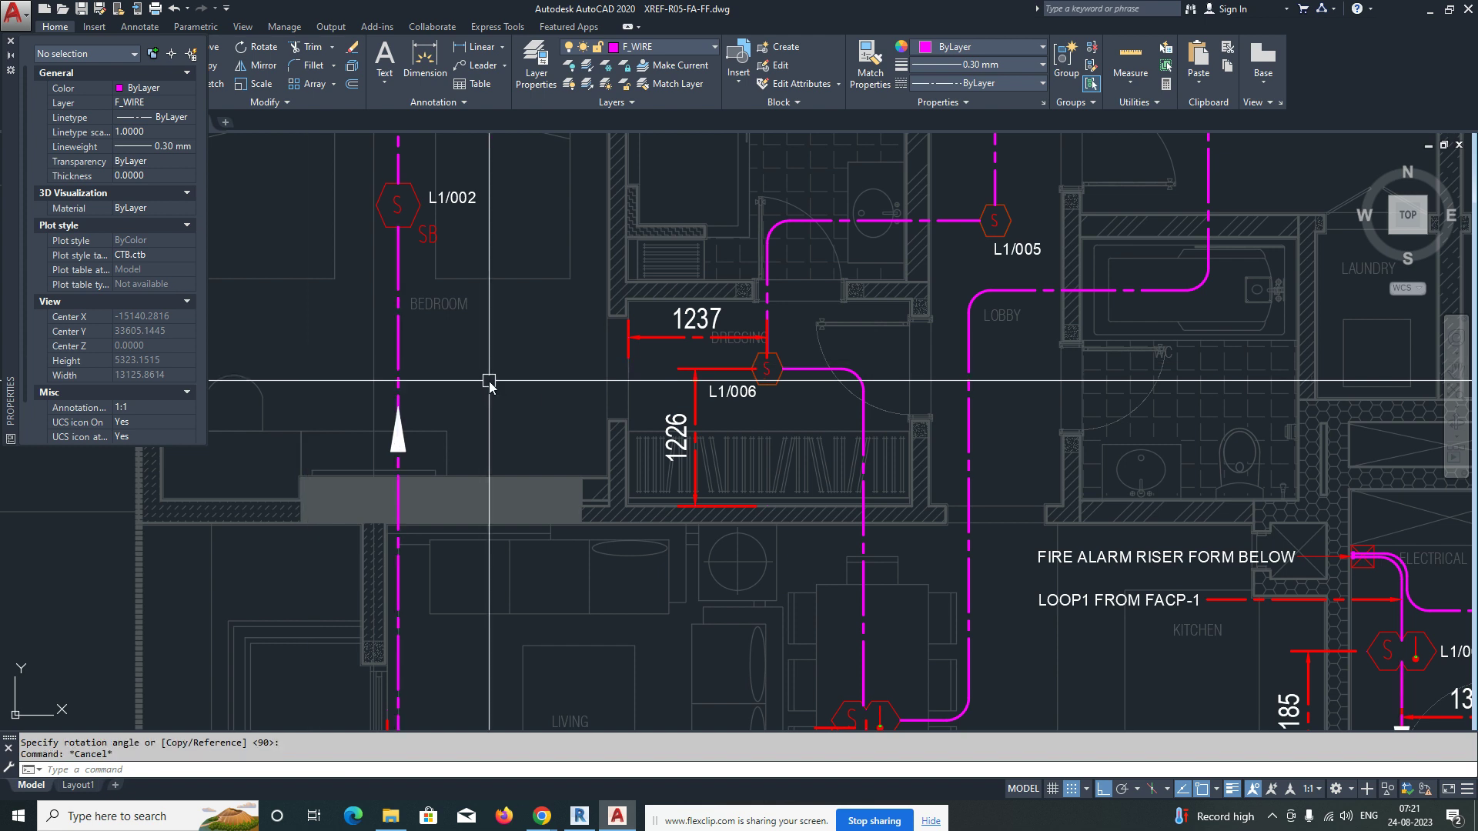
key(Return)
click(352, 383)
click(436, 477)
key(Return)
click(398, 409)
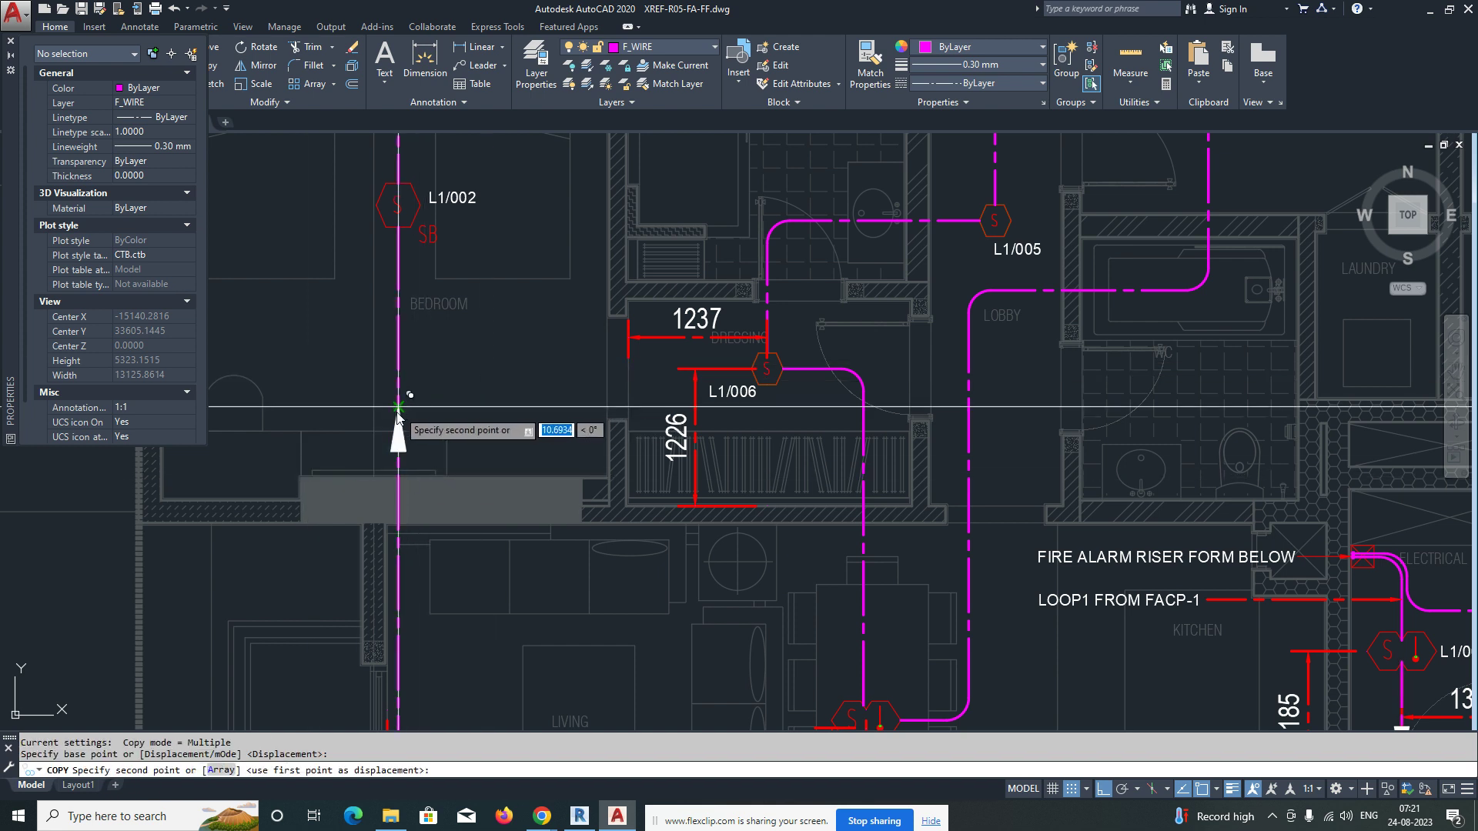
scroll(434, 430, down, 1)
middle_drag(698, 399, 499, 371)
middle_drag(475, 522, 358, 626)
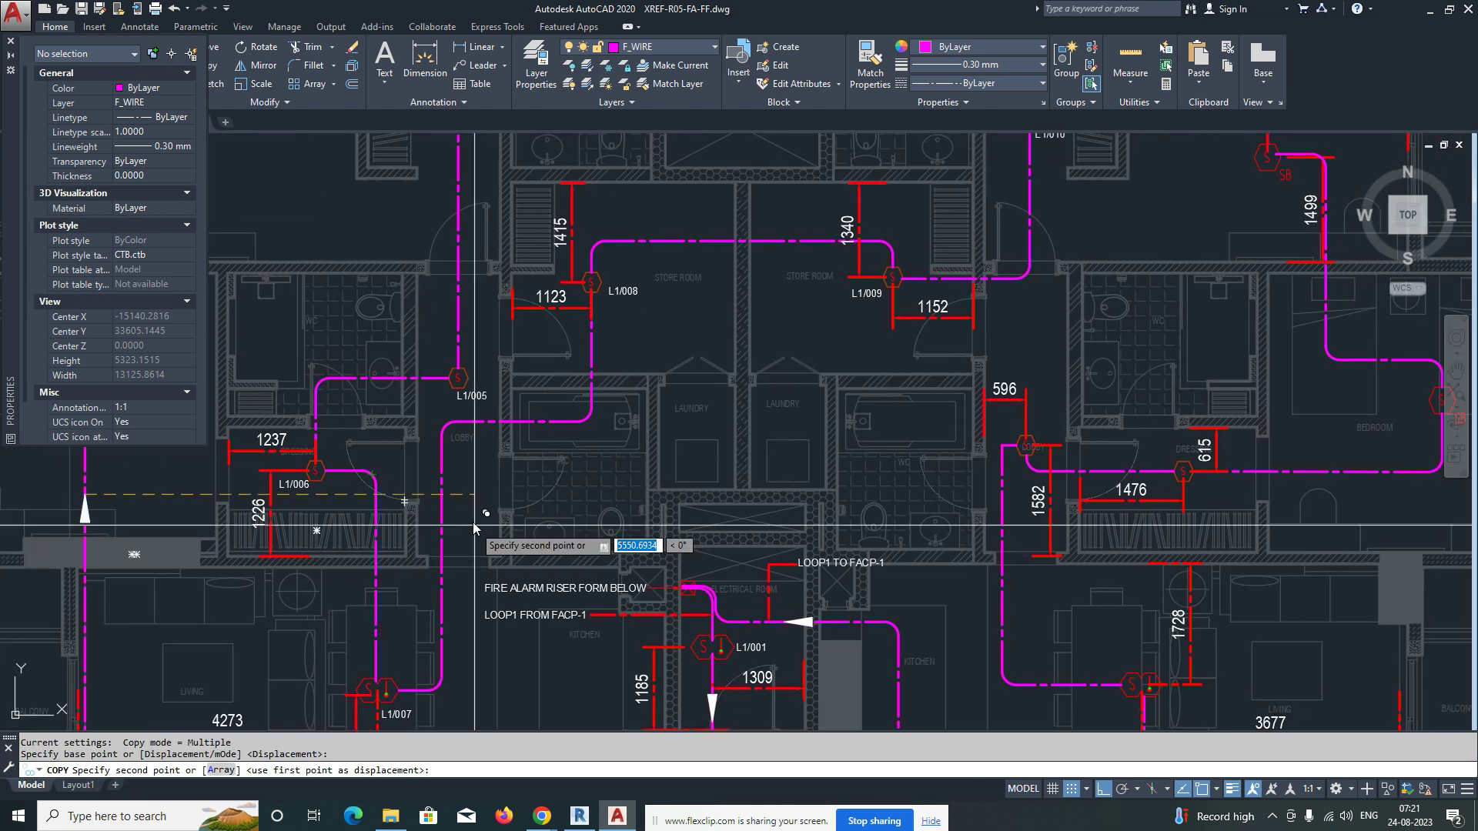
middle_drag(758, 468, 437, 636)
scroll(587, 507, down, 1)
middle_drag(762, 505, 654, 382)
scroll(773, 457, up, 2)
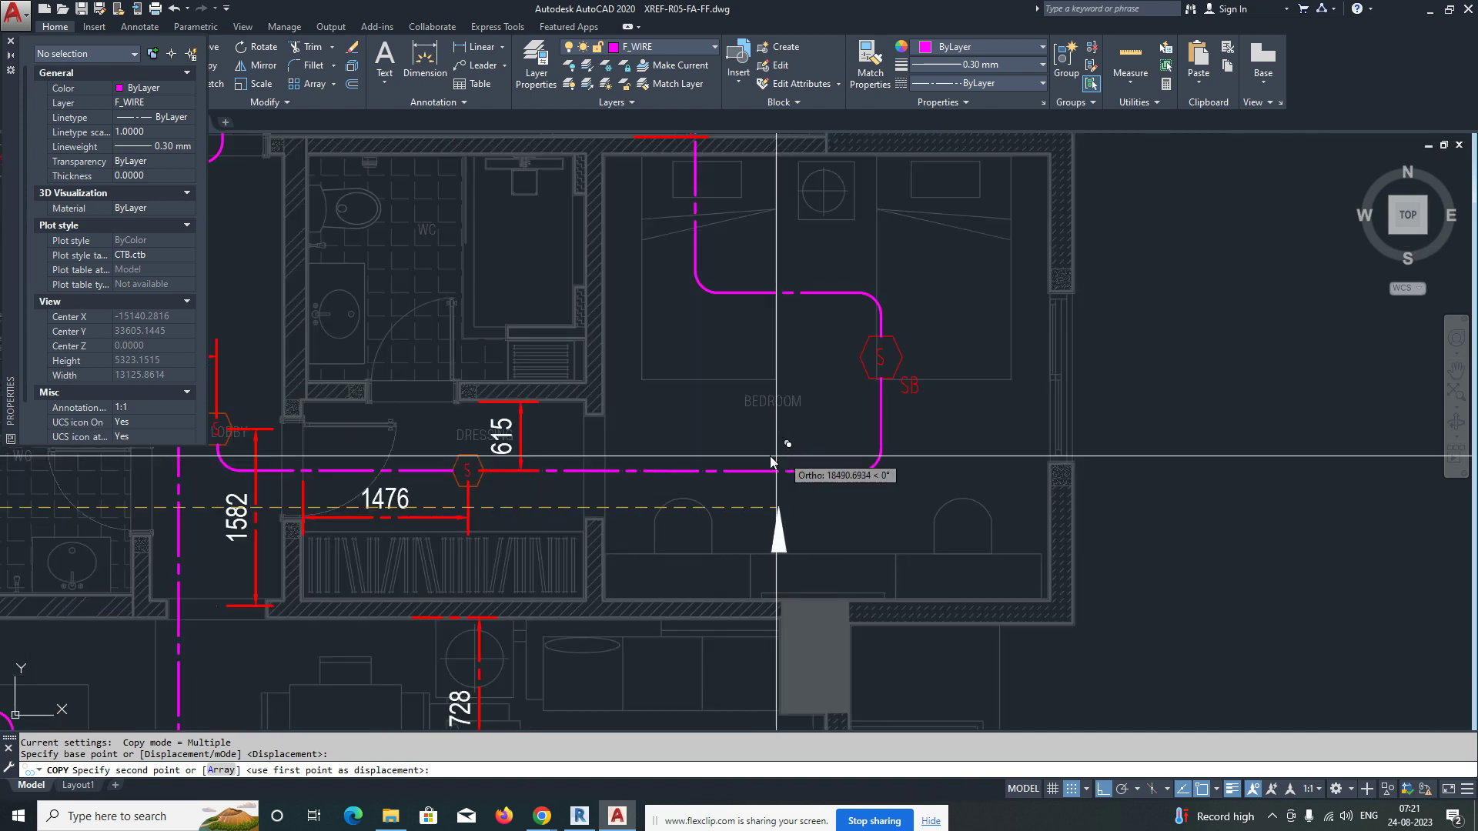
click(705, 471)
key(Escape)
key(Escape)
Step: Rotate the flat 106 bedroom arrowhead about its tip so that it points left along the wire
text(RO)
key(Return)
scroll(704, 461, up, 2)
click(673, 441)
click(780, 659)
key(Return)
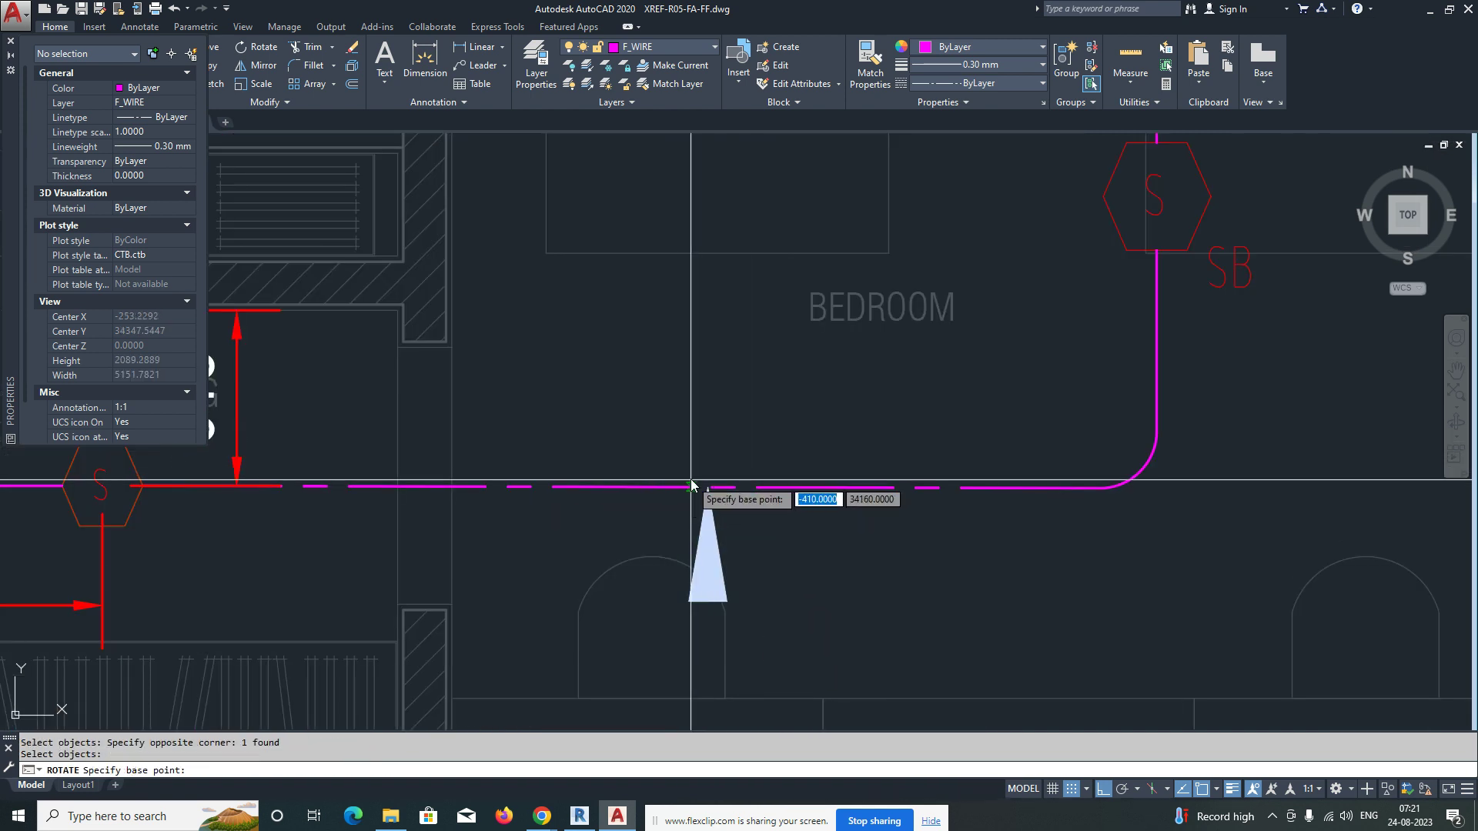
click(708, 488)
click(757, 366)
scroll(758, 366, down, 8)
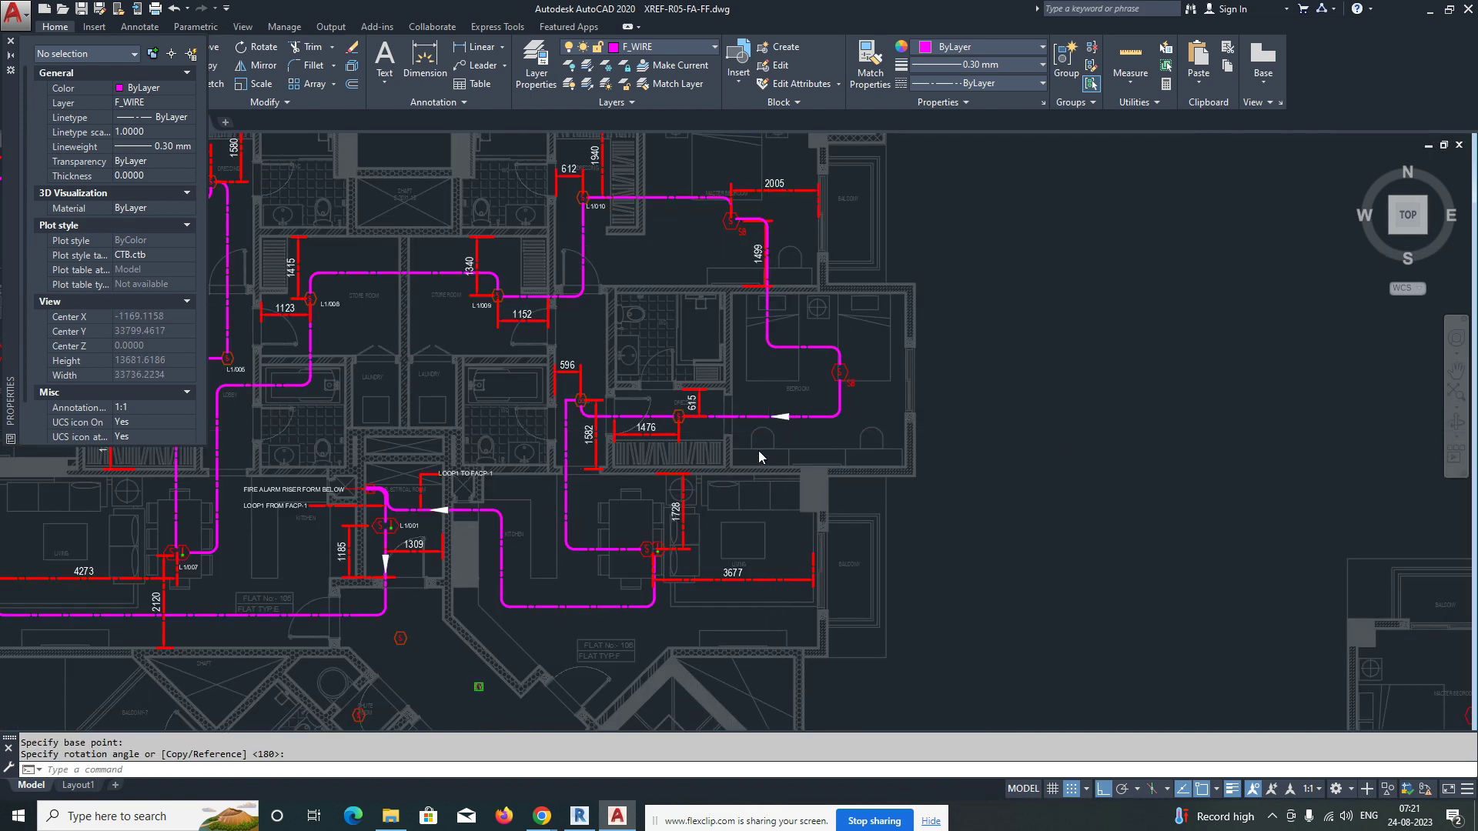
Step: Copy the upward arrowhead below L1/002 onto the vertical wire between detectors L1/004 and L1/005
middle_drag(528, 546, 685, 508)
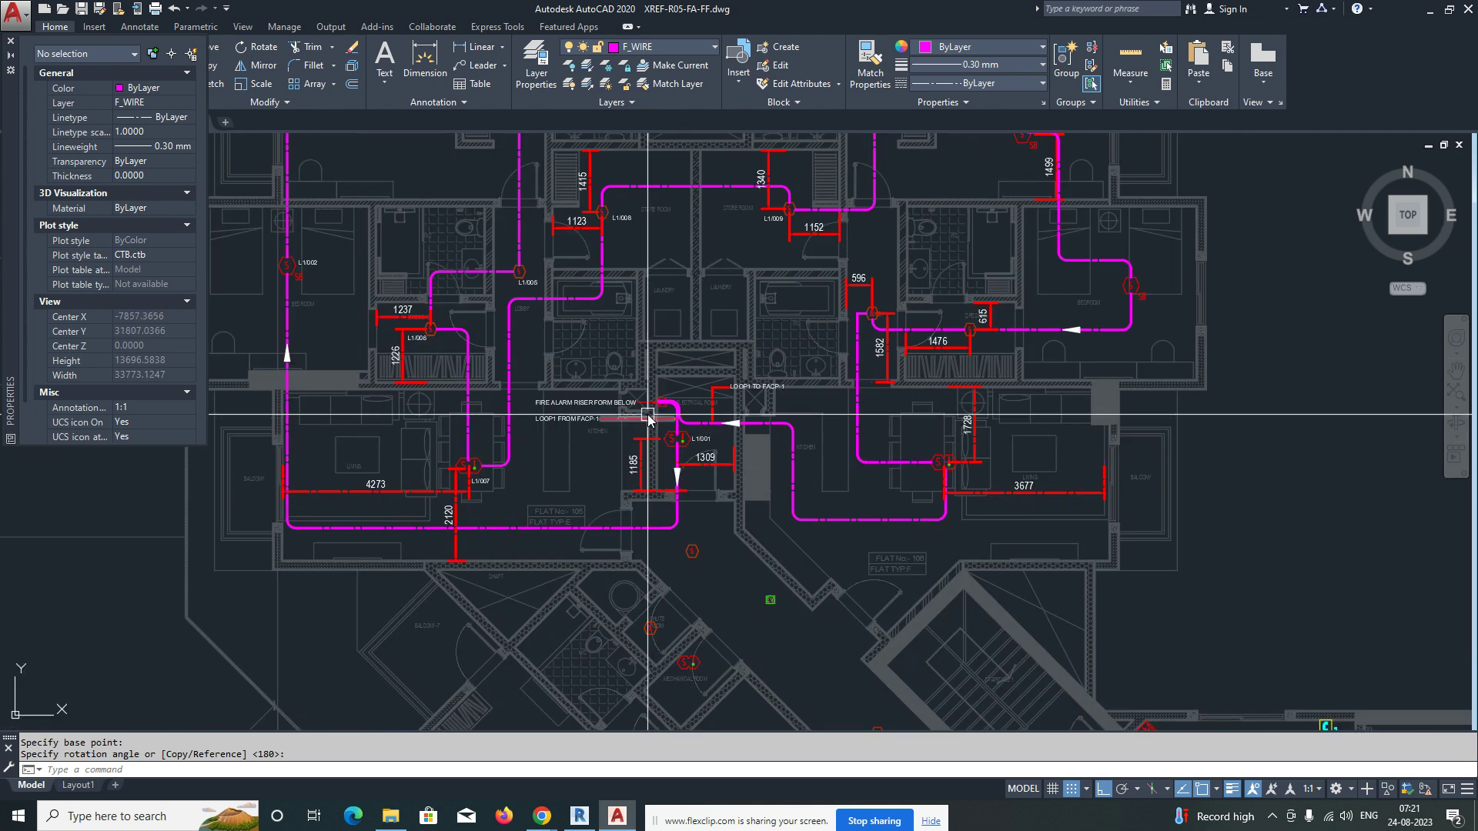
middle_drag(325, 393, 326, 582)
text(co)
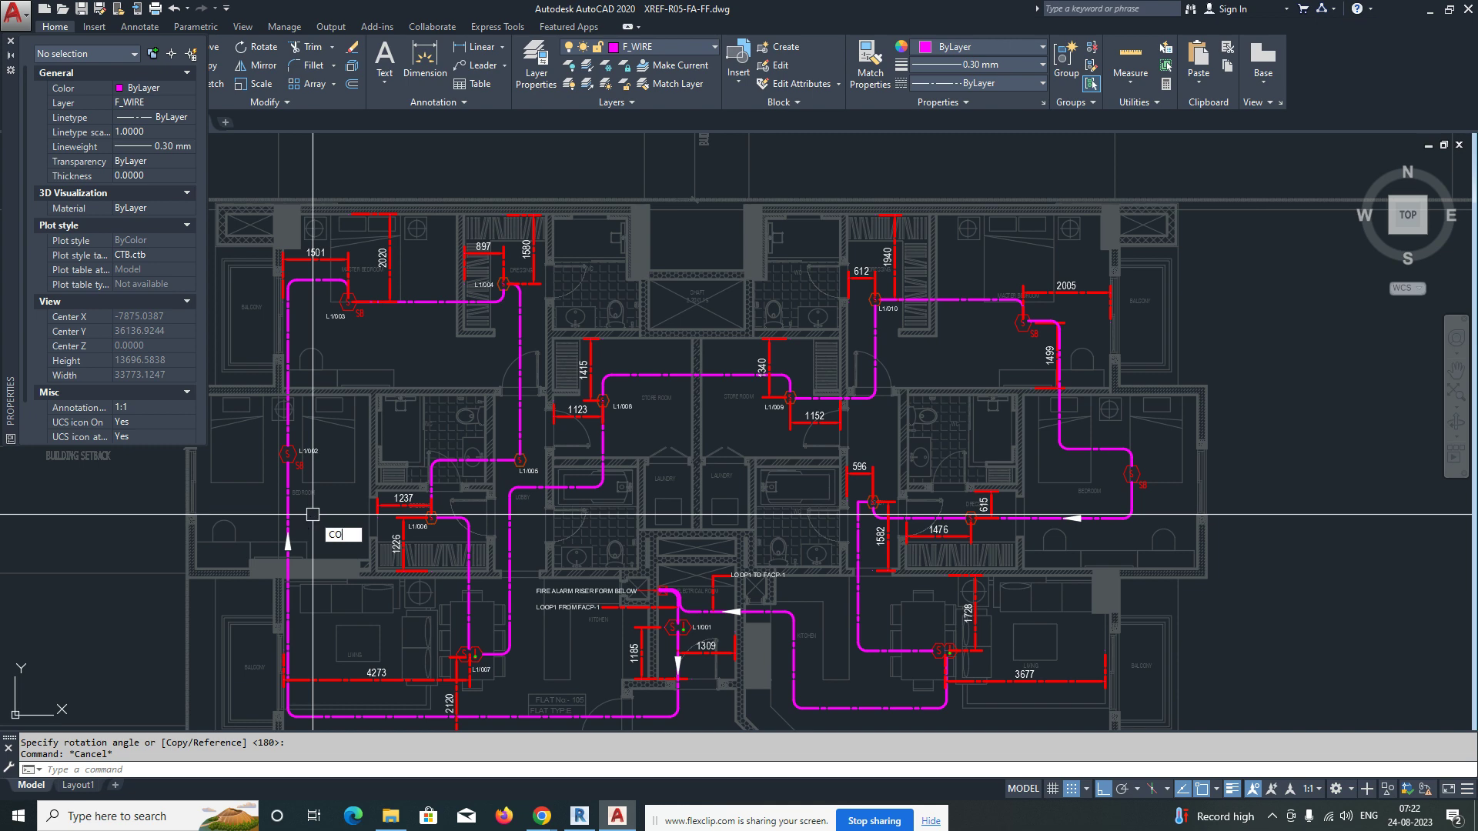
key(space)
scroll(295, 519, up, 5)
click(238, 522)
click(354, 632)
key(space)
click(277, 552)
scroll(504, 462, down, 4)
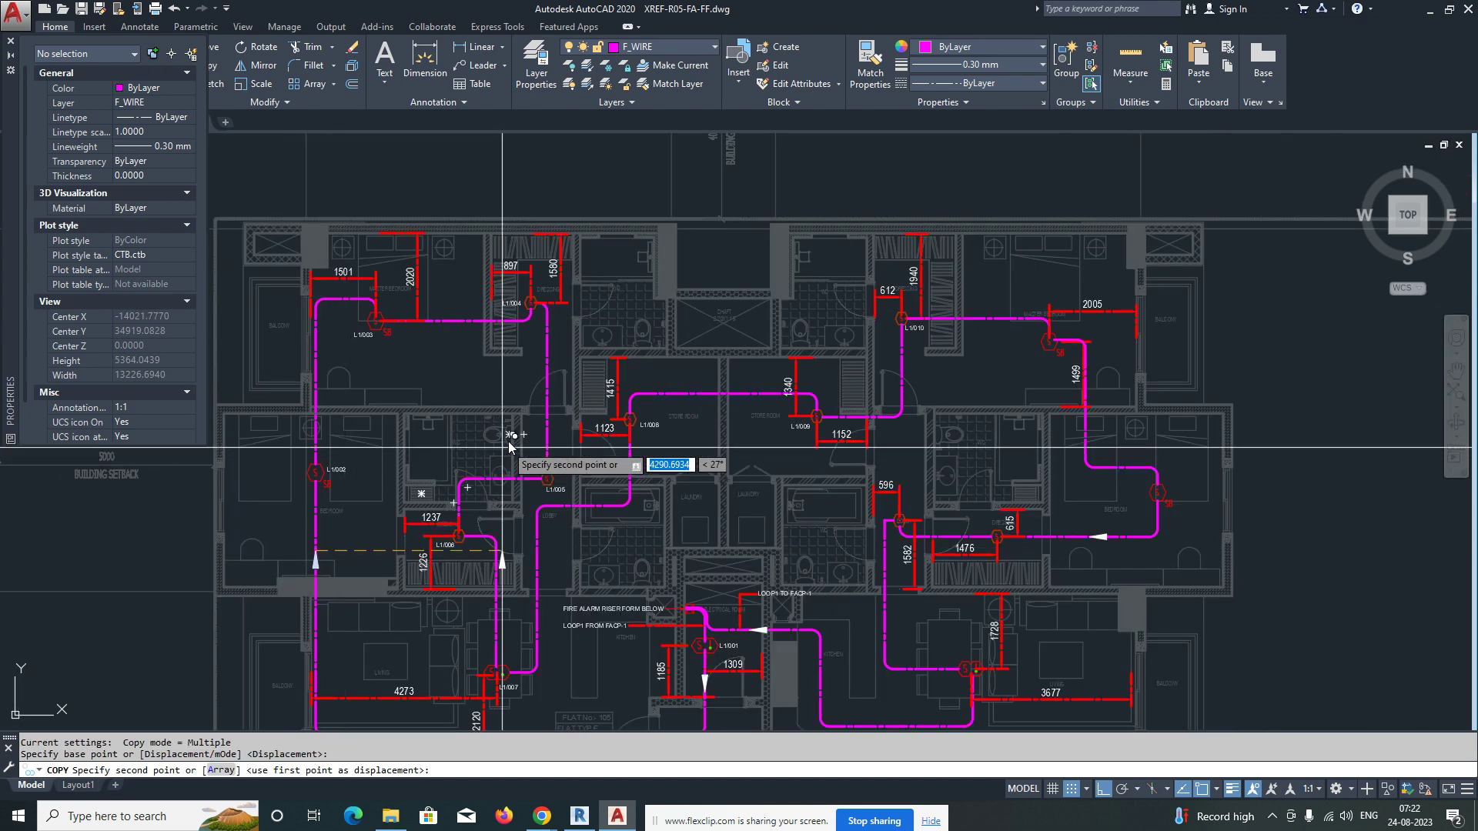
scroll(561, 331, up, 4)
click(552, 368)
key(Escape)
Step: Mirror the arrowhead between L1/004 and L1/005 about a horizontal line through its tip, erasing the source
text(mi)
key(Return)
click(501, 329)
click(604, 454)
key(Return)
click(553, 351)
click(510, 364)
text(y)
key(Return)
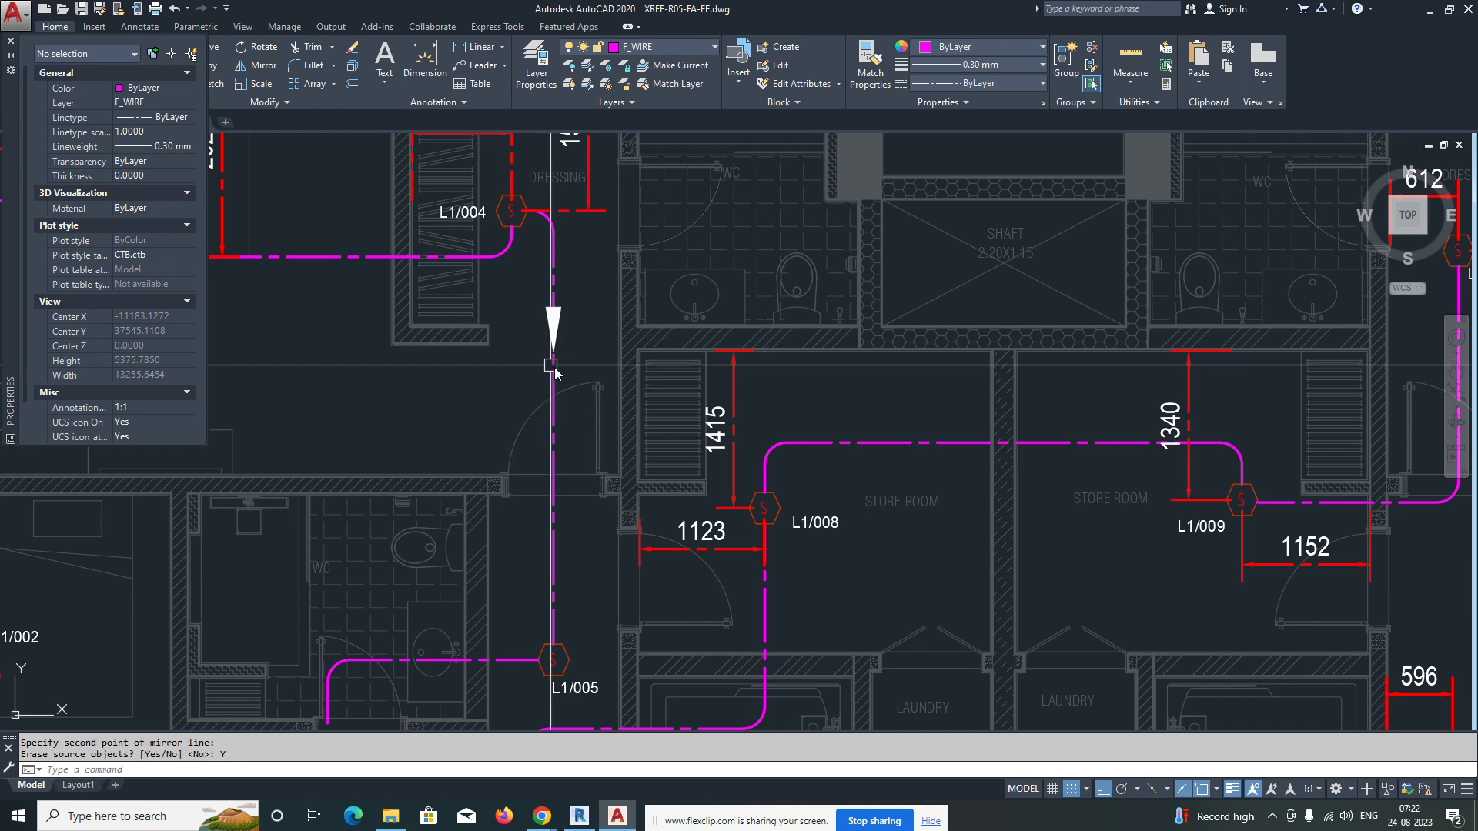
Step: Copy the left-pointing return-wire arrowhead twice onto flat 105's lower horizontal wire and once onto the wire between L1/003 and L1/004
scroll(577, 423, down, 4)
scroll(849, 388, up, 5)
key(Escape)
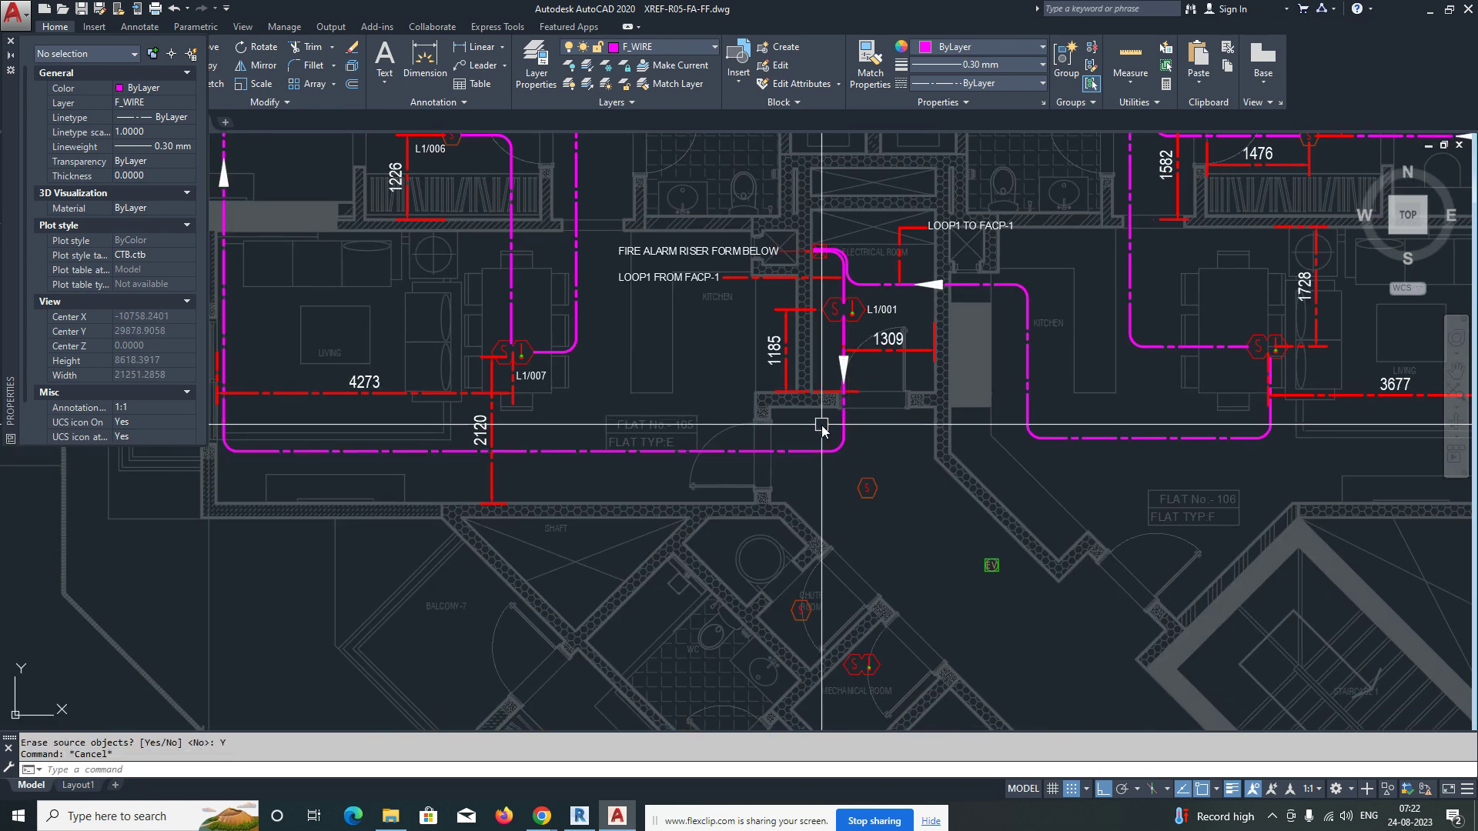
scroll(946, 289, up, 4)
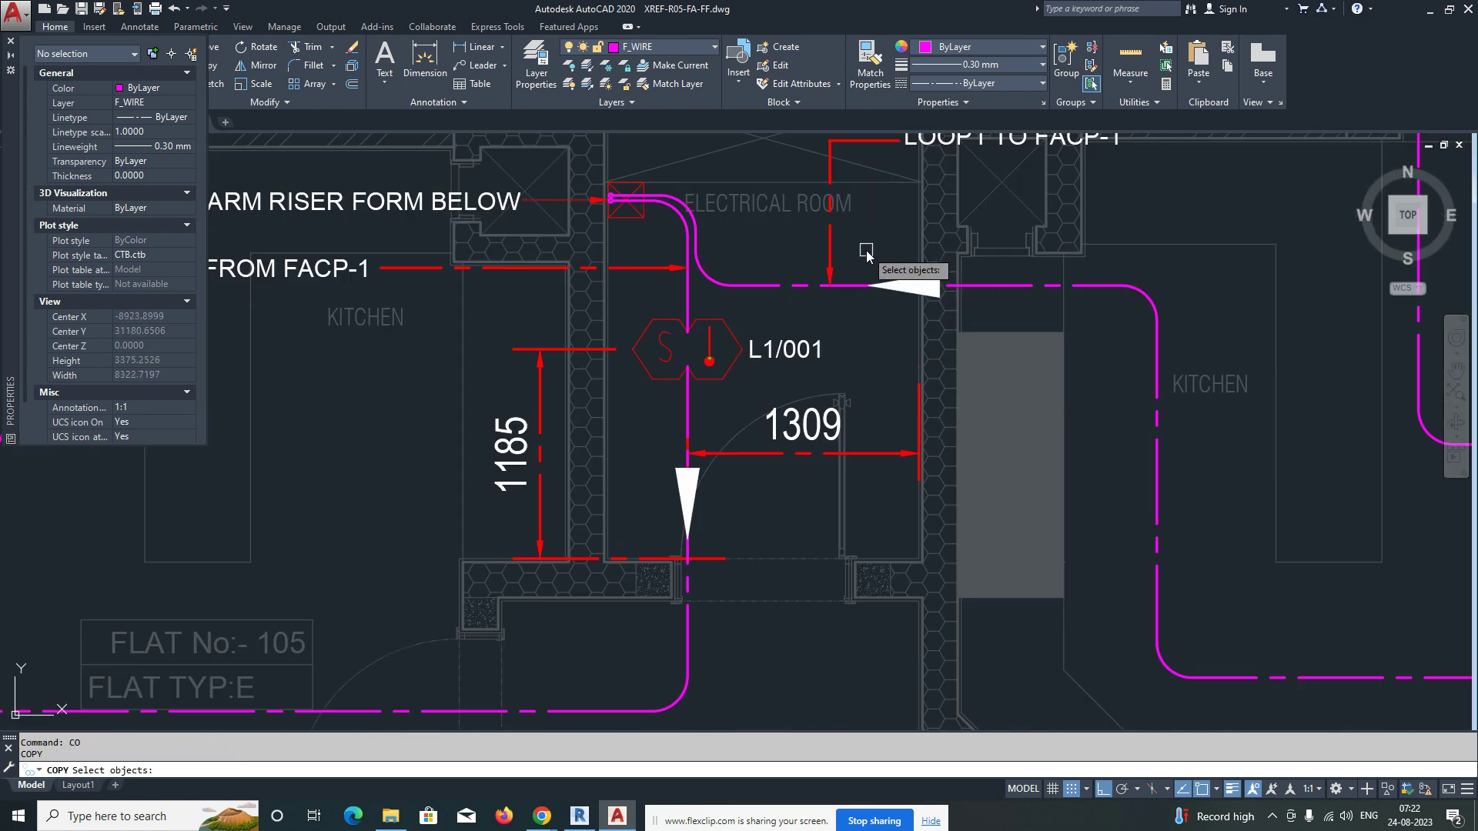
key(Return)
click(870, 287)
scroll(869, 290, down, 4)
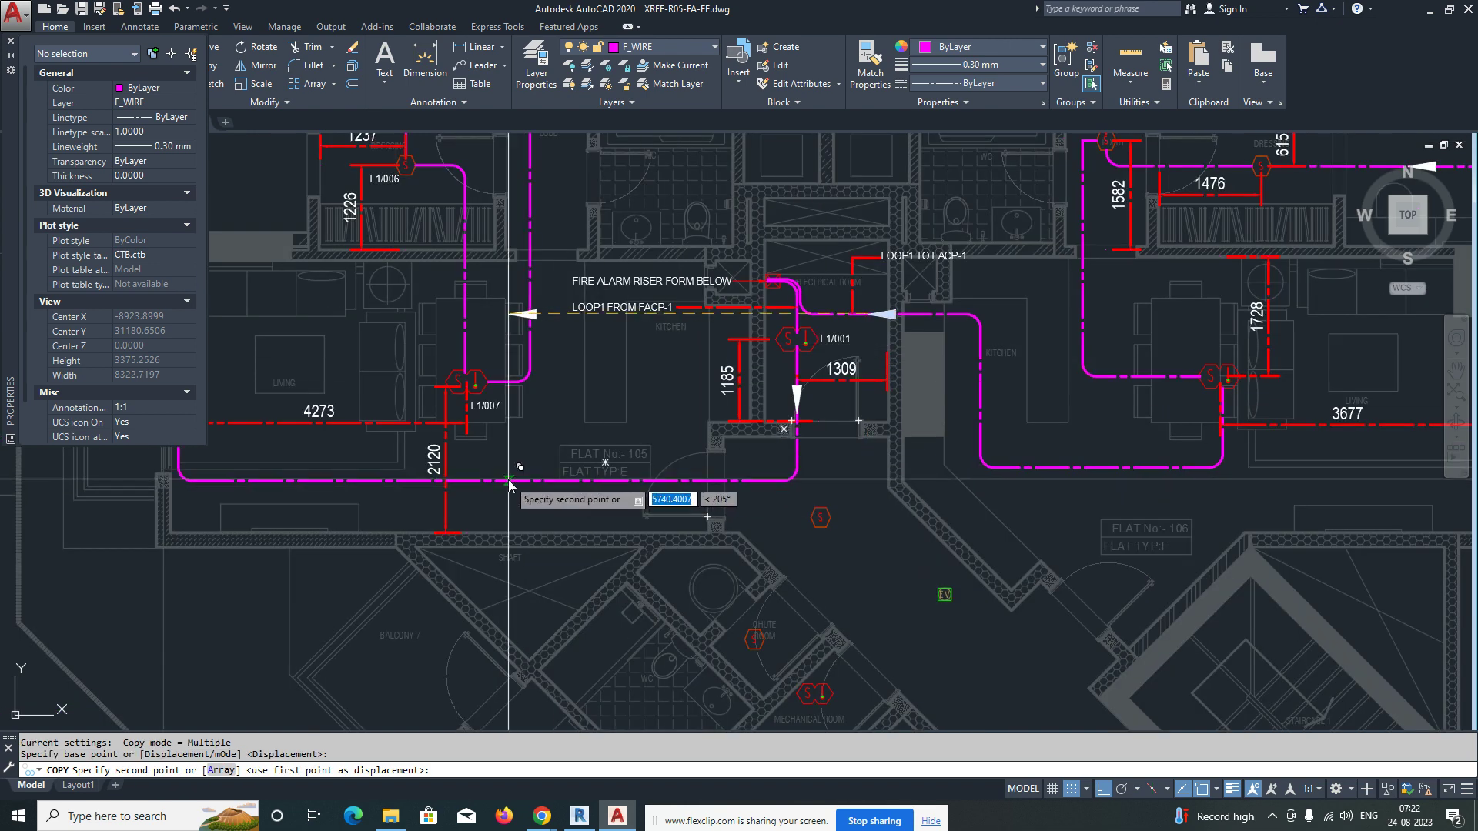
middle_drag(287, 477, 633, 469)
click(633, 469)
scroll(560, 473, down, 1)
middle_drag(546, 352, 528, 498)
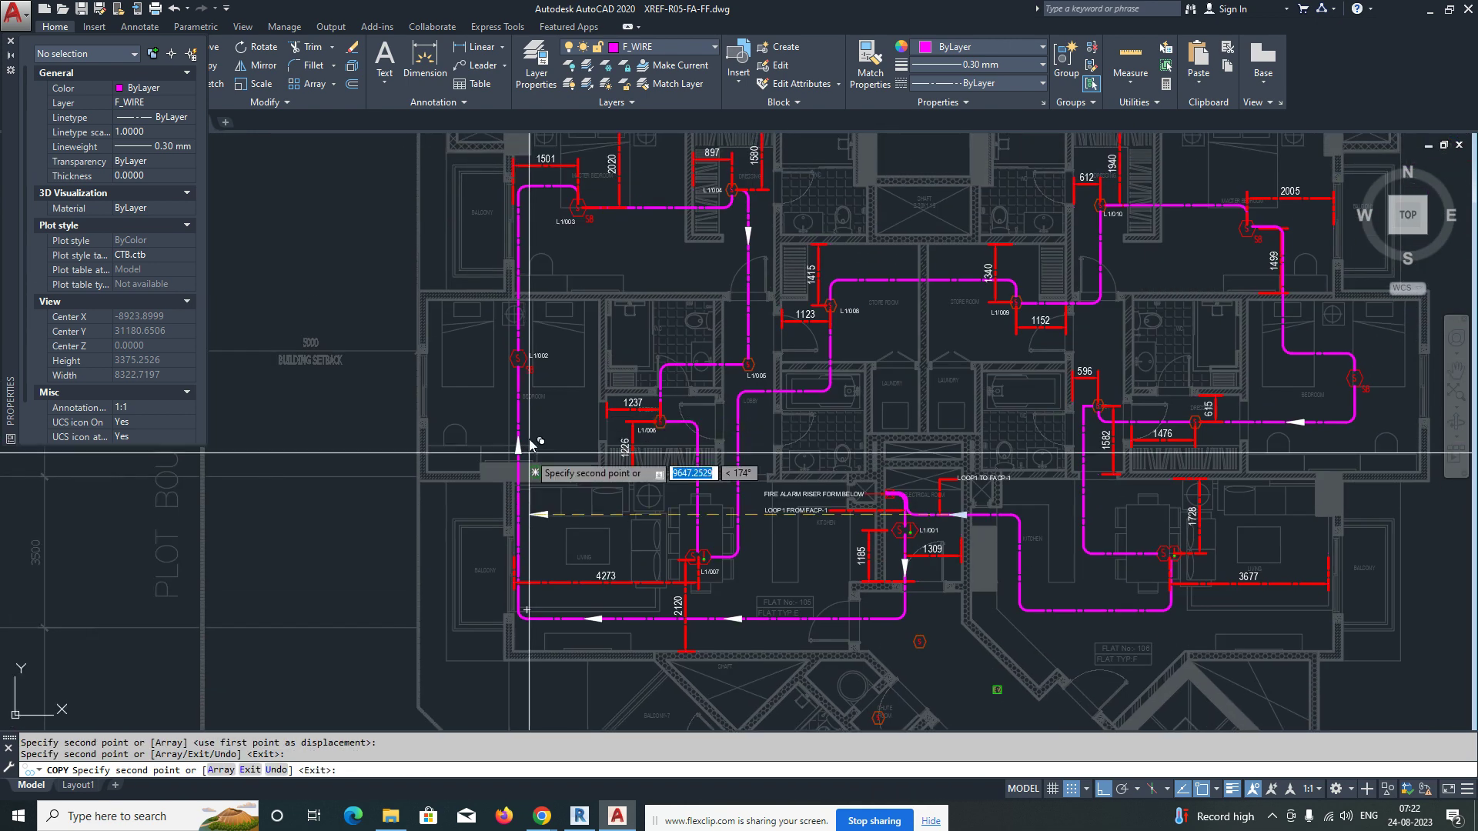
middle_drag(545, 307, 522, 458)
scroll(647, 335, up, 4)
Step: Mirror the arrowhead between L1/003 and L1/004 about a vertical line through its tip, erasing the source
scroll(622, 400, up, 2)
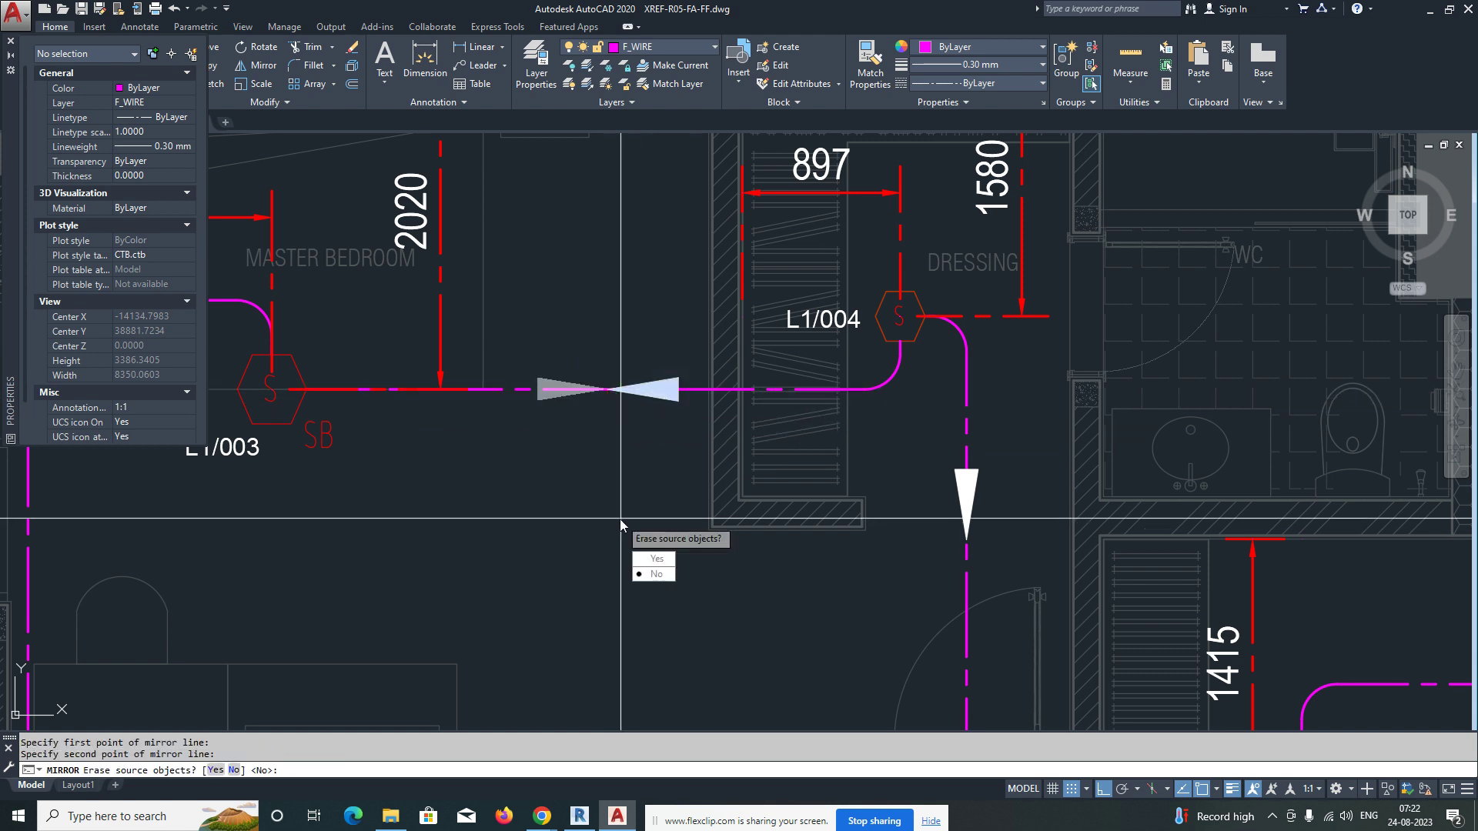
text(y)
key(Return)
scroll(616, 502, down, 6)
middle_drag(672, 460, 661, 433)
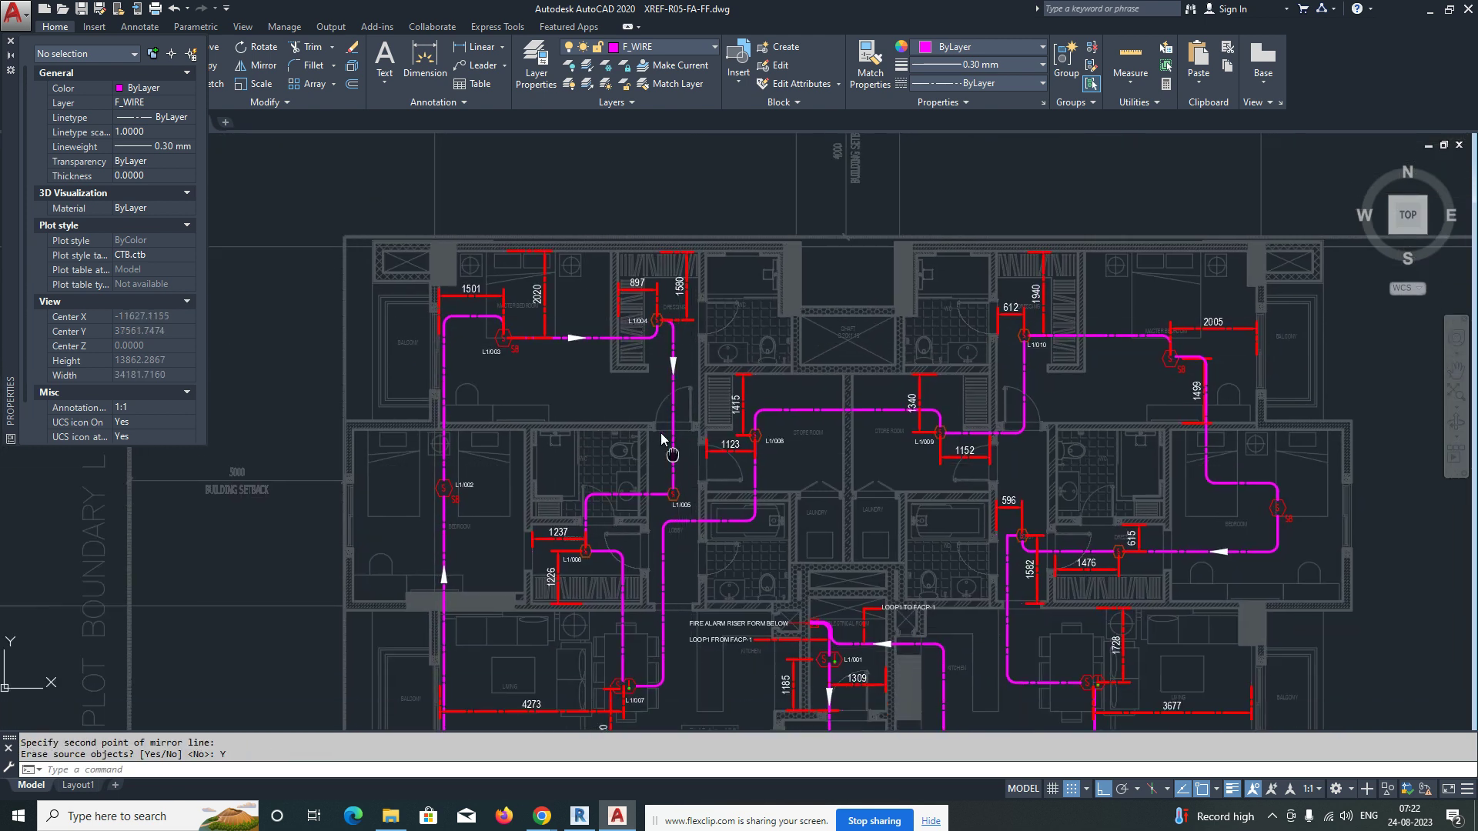
Step: Copy the downward arrowhead below L1/004 onto the vertical wire above L1/007 and the store-room wire between L1/008 and L1/009
key(Escape)
scroll(666, 385, up, 4)
text(ct objects:)
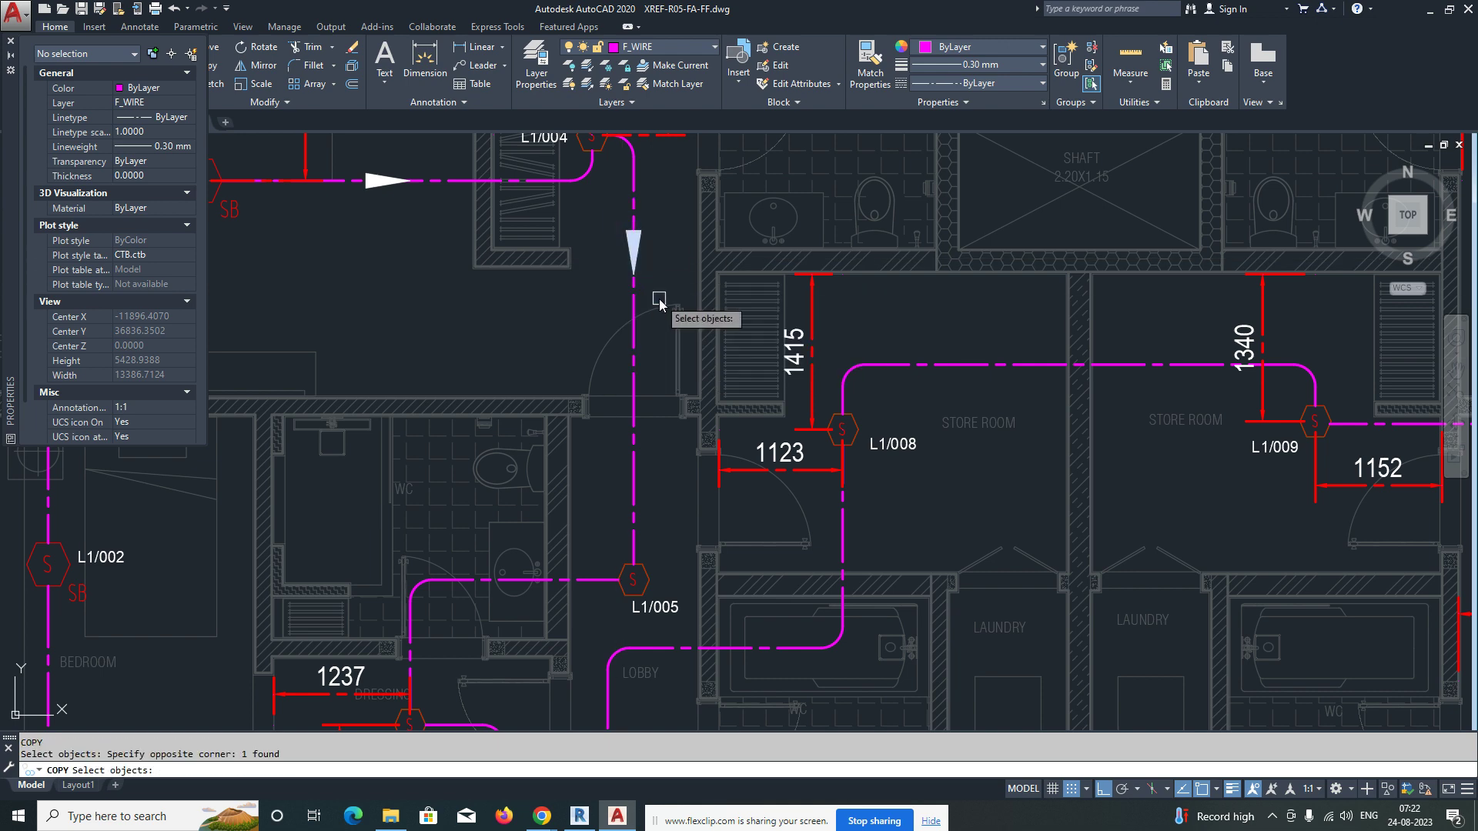
key(Return)
click(635, 248)
scroll(651, 397, down, 5)
scroll(585, 443, up, 6)
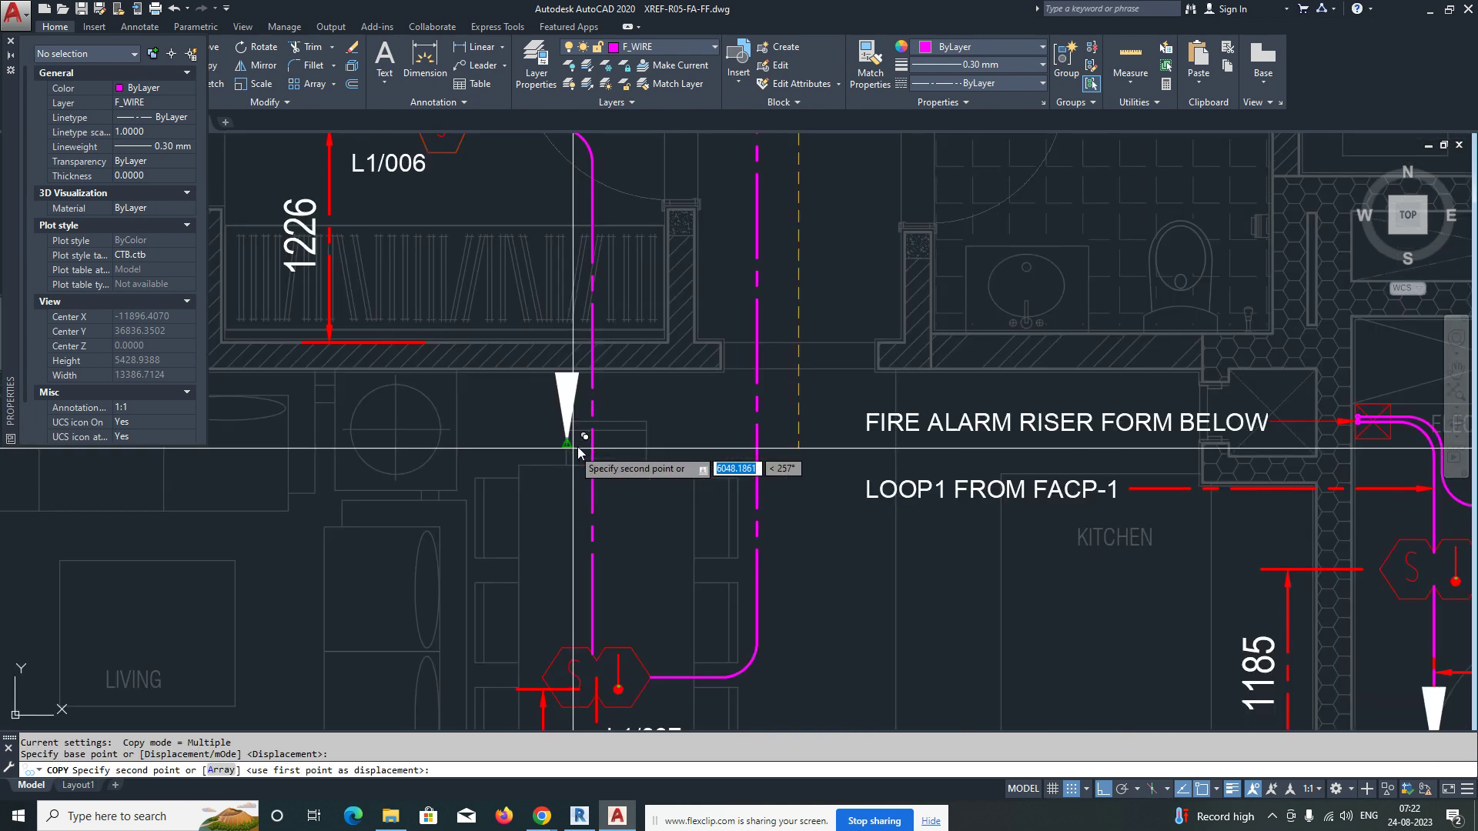
click(595, 450)
scroll(599, 455, down, 5)
scroll(562, 431, up, 3)
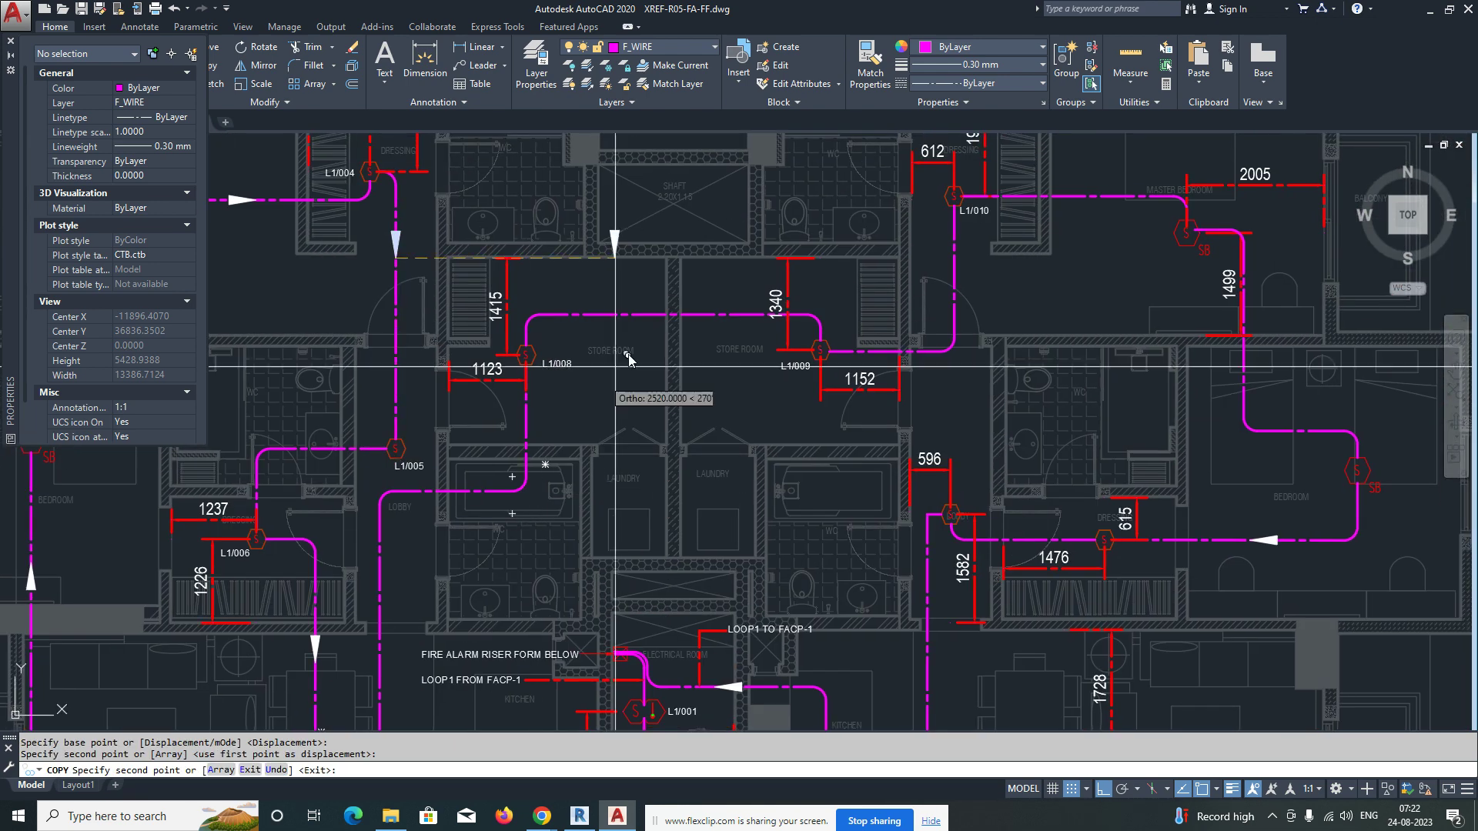
key(Escape)
Step: Rotate the store-room arrowhead about its tip so that it points right along the wire
text(RO)
scroll(627, 298, up, 3)
click(613, 257)
click(705, 399)
key(space)
click(688, 367)
click(736, 182)
scroll(732, 182, down, 8)
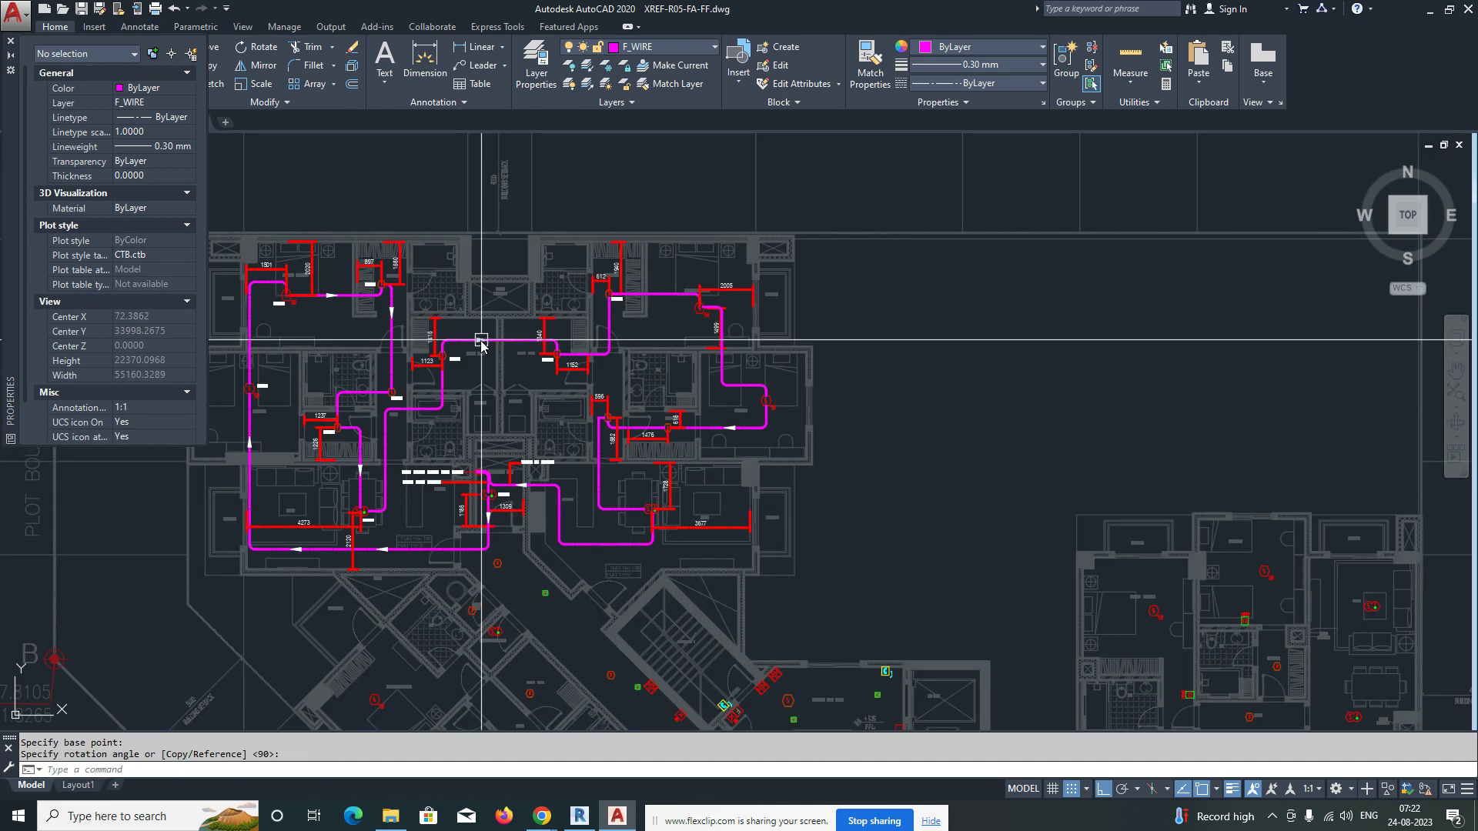
Step: Copy the L1/010 label to beside the SB detector in flat 106's master bedroom
scroll(665, 270, up, 2)
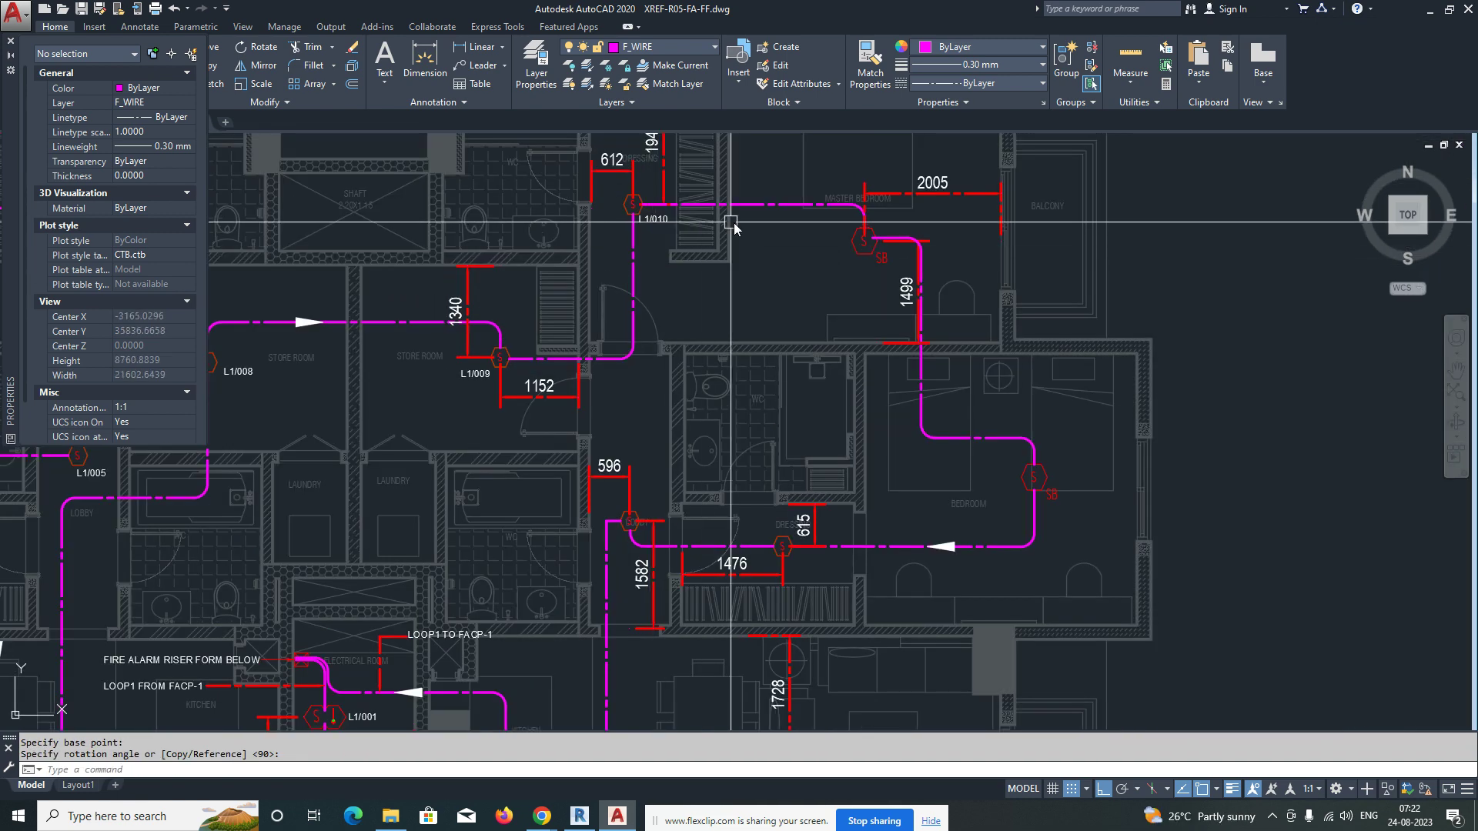
click(665, 222)
scroll(678, 223, up, 2)
key(Return)
click(639, 221)
scroll(954, 265, up, 2)
click(808, 308)
key(Escape)
Step: Change the copied label beside the master bedroom detector to L1/011
double_click(859, 316)
text(11)
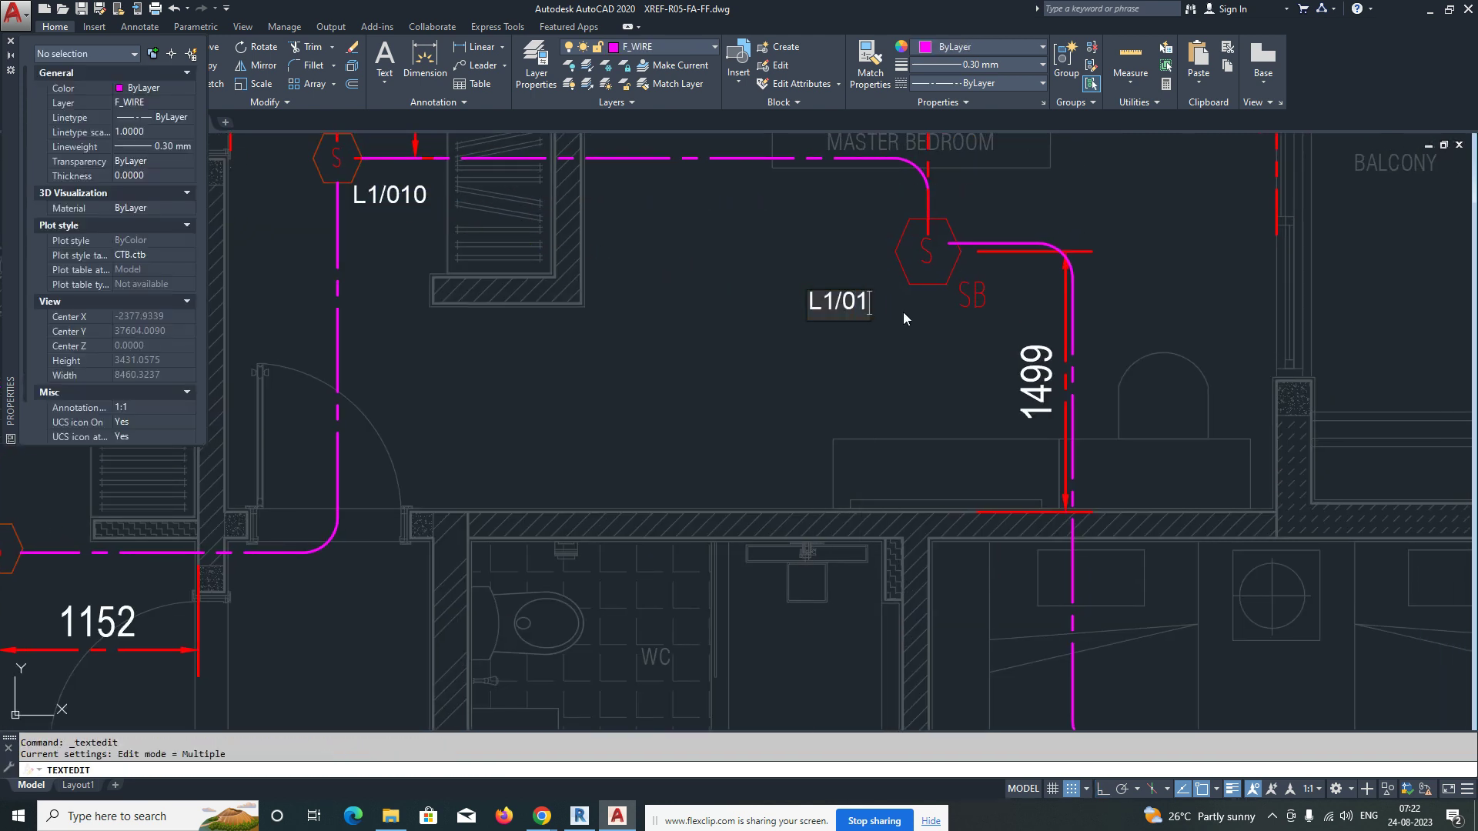
key(Escape)
key(Escape)
Step: Copy the L1/011 label to beside the SB detector in the other flat 106 bedroom
text(co)
key(Return)
click(820, 310)
key(Return)
click(844, 299)
scroll(851, 416, down, 2)
middle_drag(851, 416, 753, 234)
scroll(1011, 406, up, 3)
click(902, 366)
key(Escape)
Step: Change the copied label beside the SB detector in flat 106's other bedroom to L1/012
double_click(938, 376)
drag(944, 376, 981, 378)
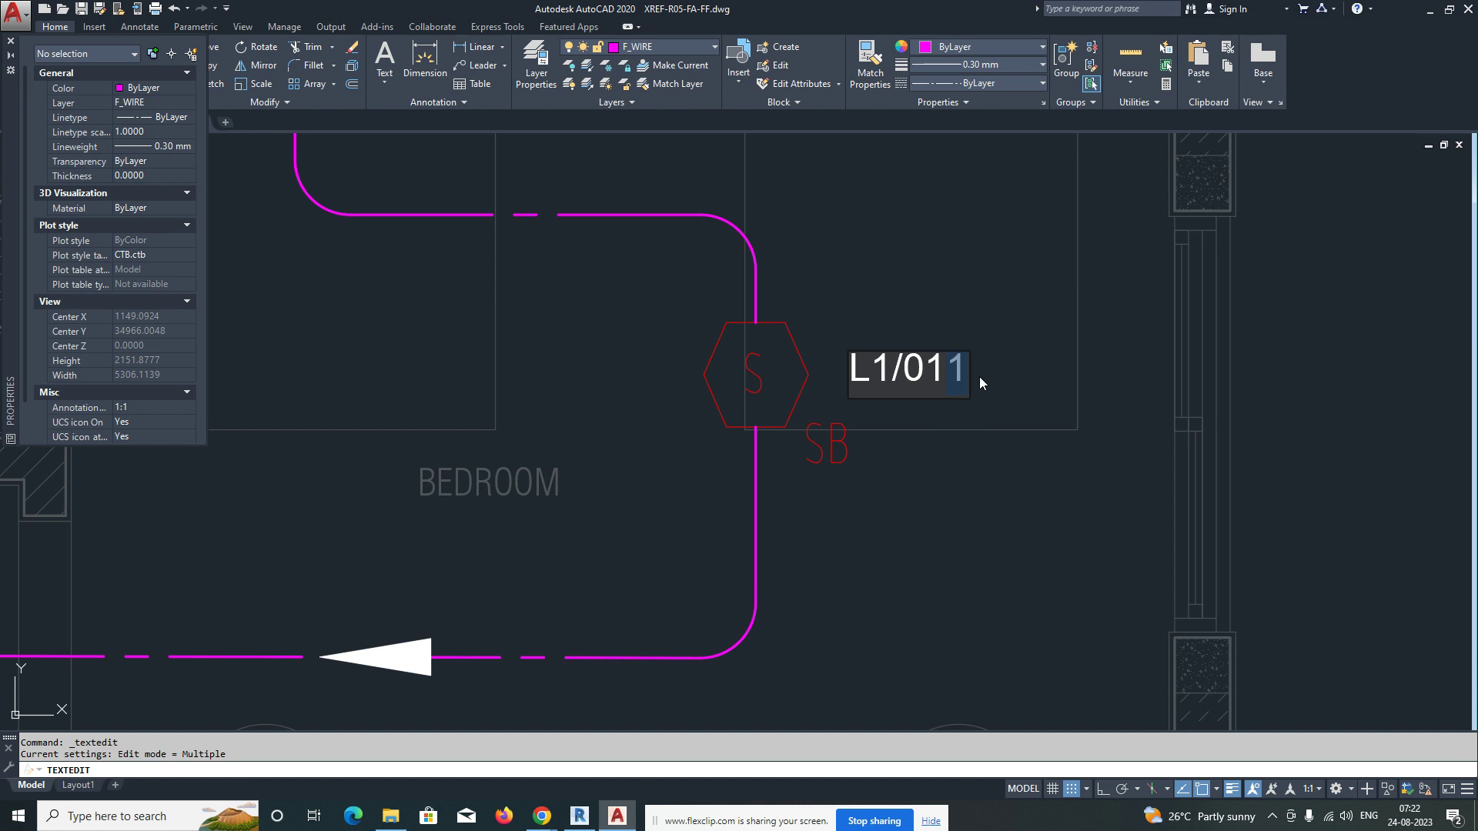
text(2)
key(Escape)
key(Escape)
Step: Copy the left-pointing wire arrowhead from flat 106's bedroom onto the horizontal wire run below flat 106's kitchen
scroll(856, 416, down, 6)
mouse_move(695, 509)
middle_down()
mouse_move(734, 437)
mouse_move(753, 470)
mouse_move(870, 340)
middle_up()
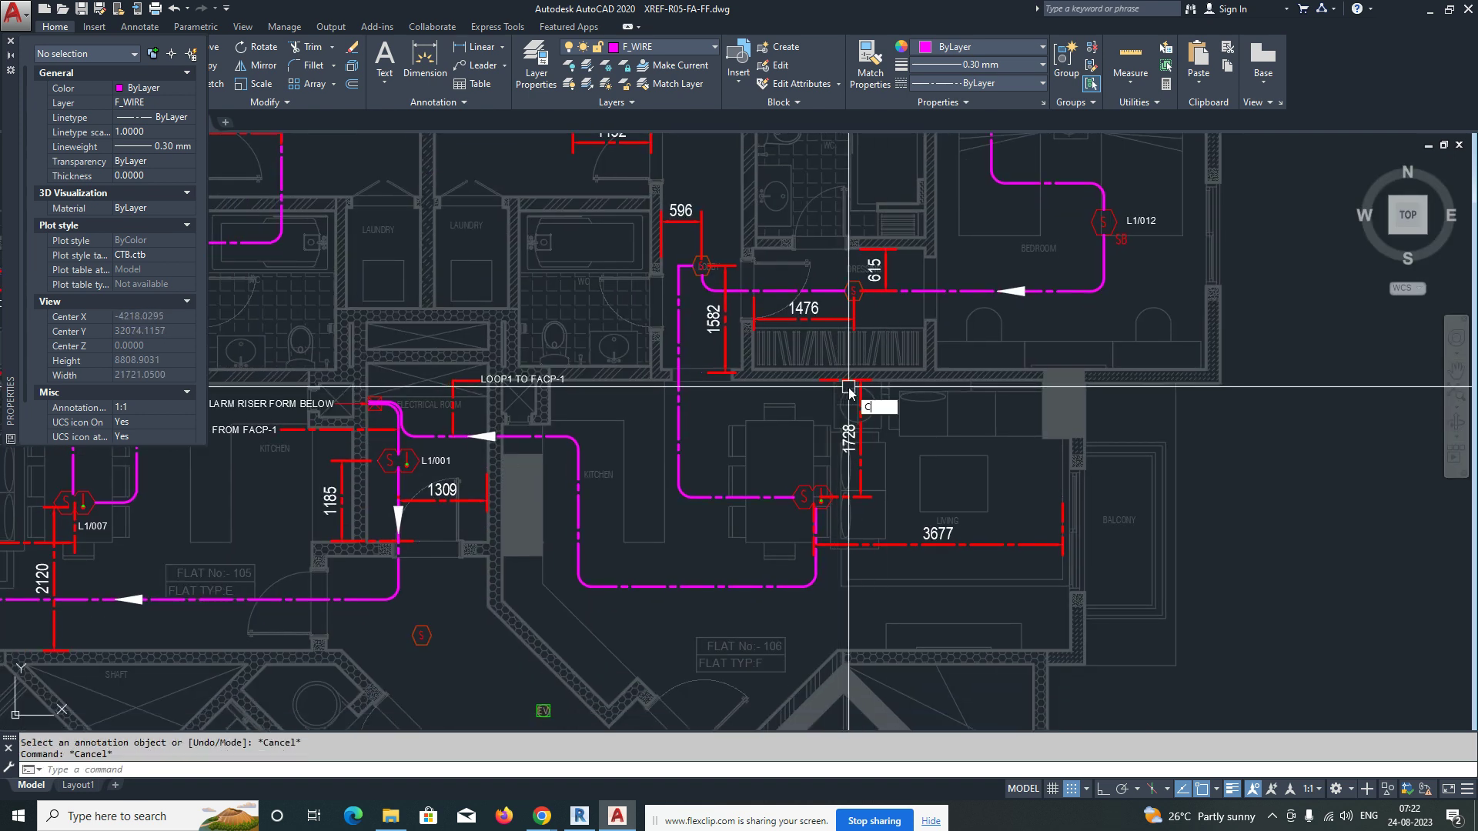
click(1031, 334)
key(Return)
click(998, 292)
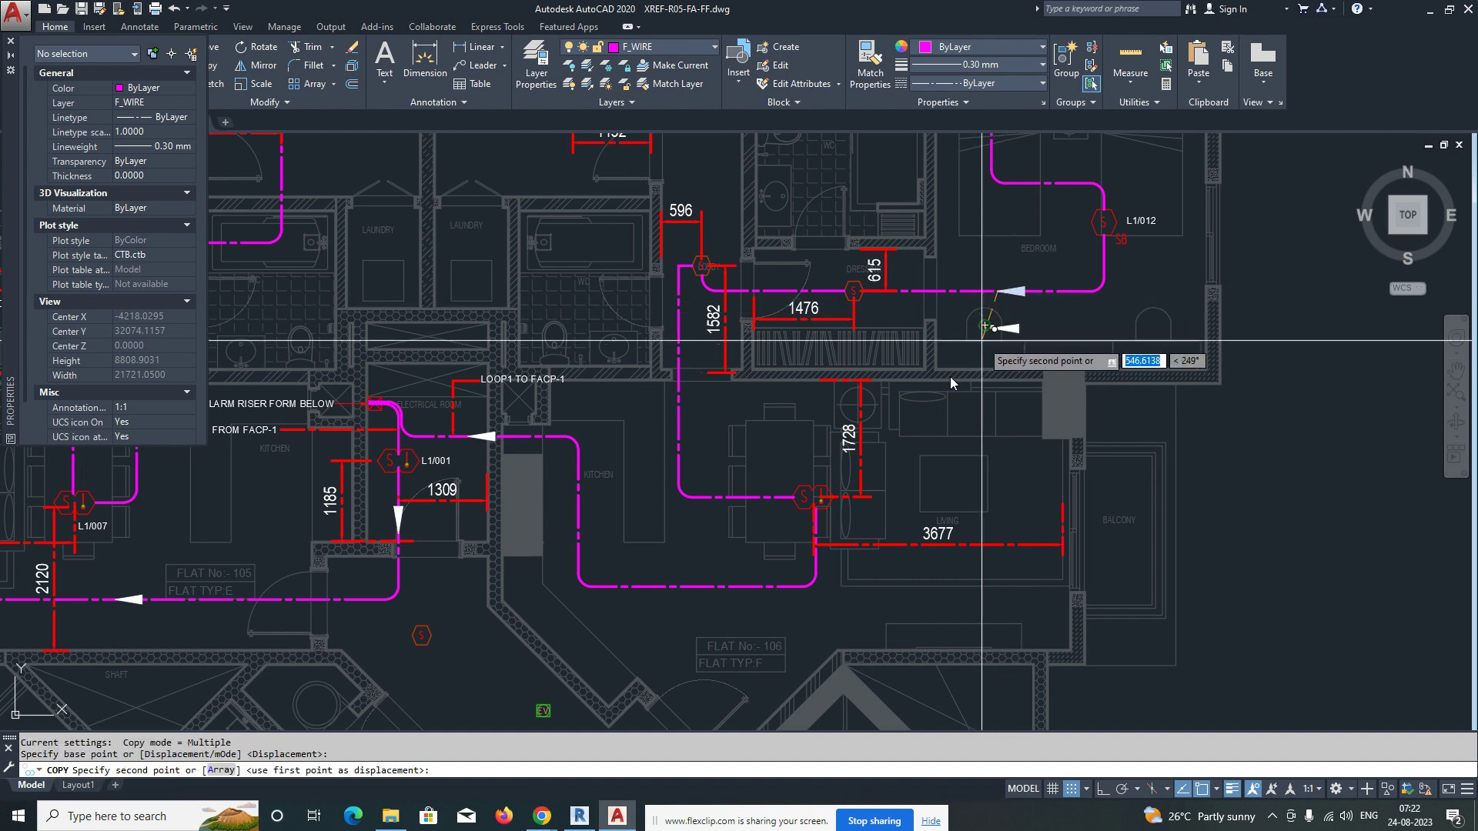
click(672, 587)
key(Escape)
Step: Examine the detector labels, wire arrows and FACP-1 loop notes from flat 105's master bedroom to the electrical room
scroll(705, 555, down, 2)
middle_drag(705, 555, 886, 514)
scroll(692, 312, up, 3)
middle_drag(691, 310, 686, 455)
scroll(685, 452, down, 1)
scroll(488, 426, up, 4)
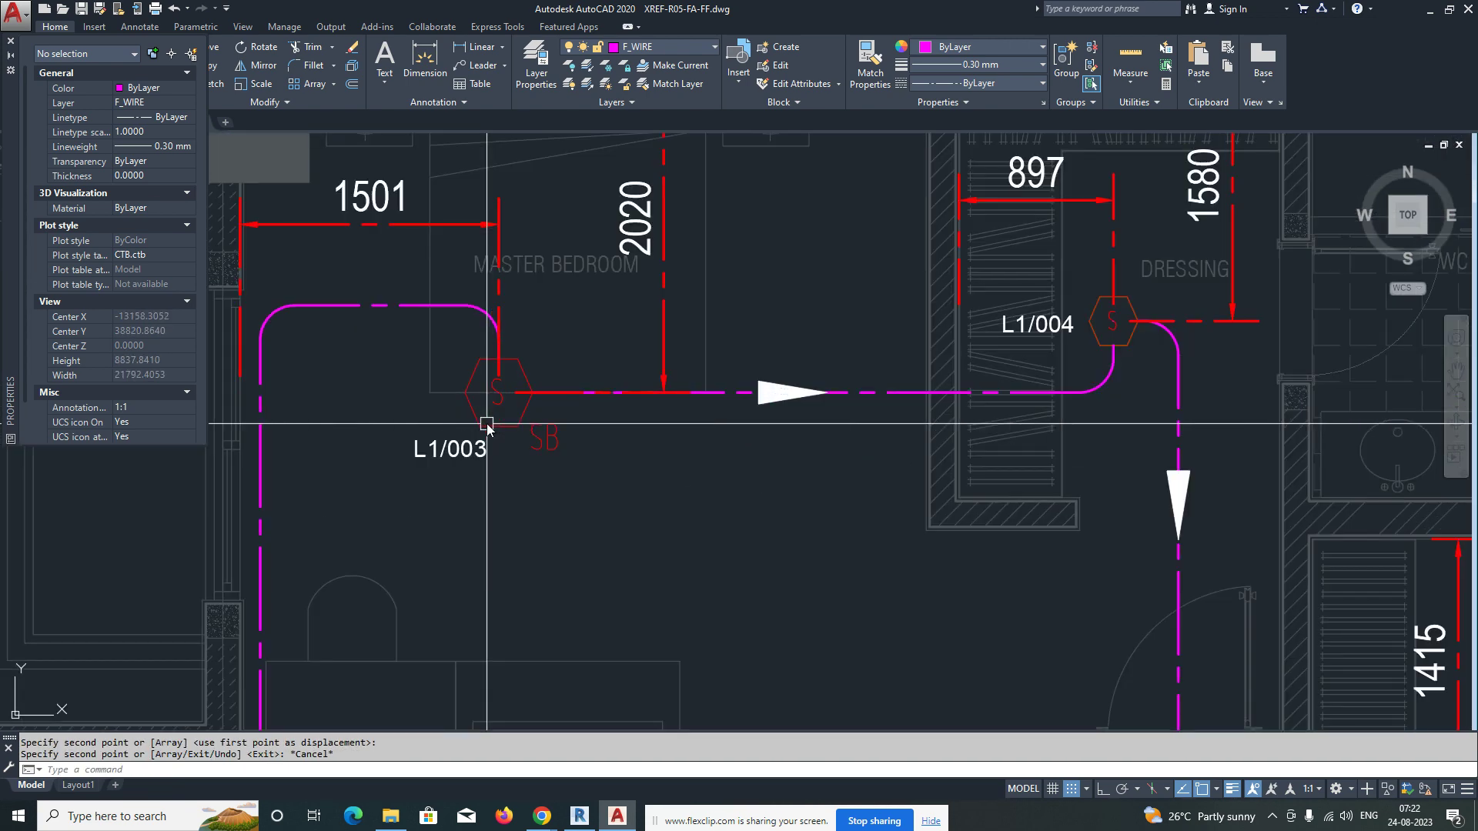
scroll(503, 424, down, 6)
middle_drag(670, 536, 593, 385)
middle_drag(653, 566, 605, 469)
scroll(600, 471, up, 6)
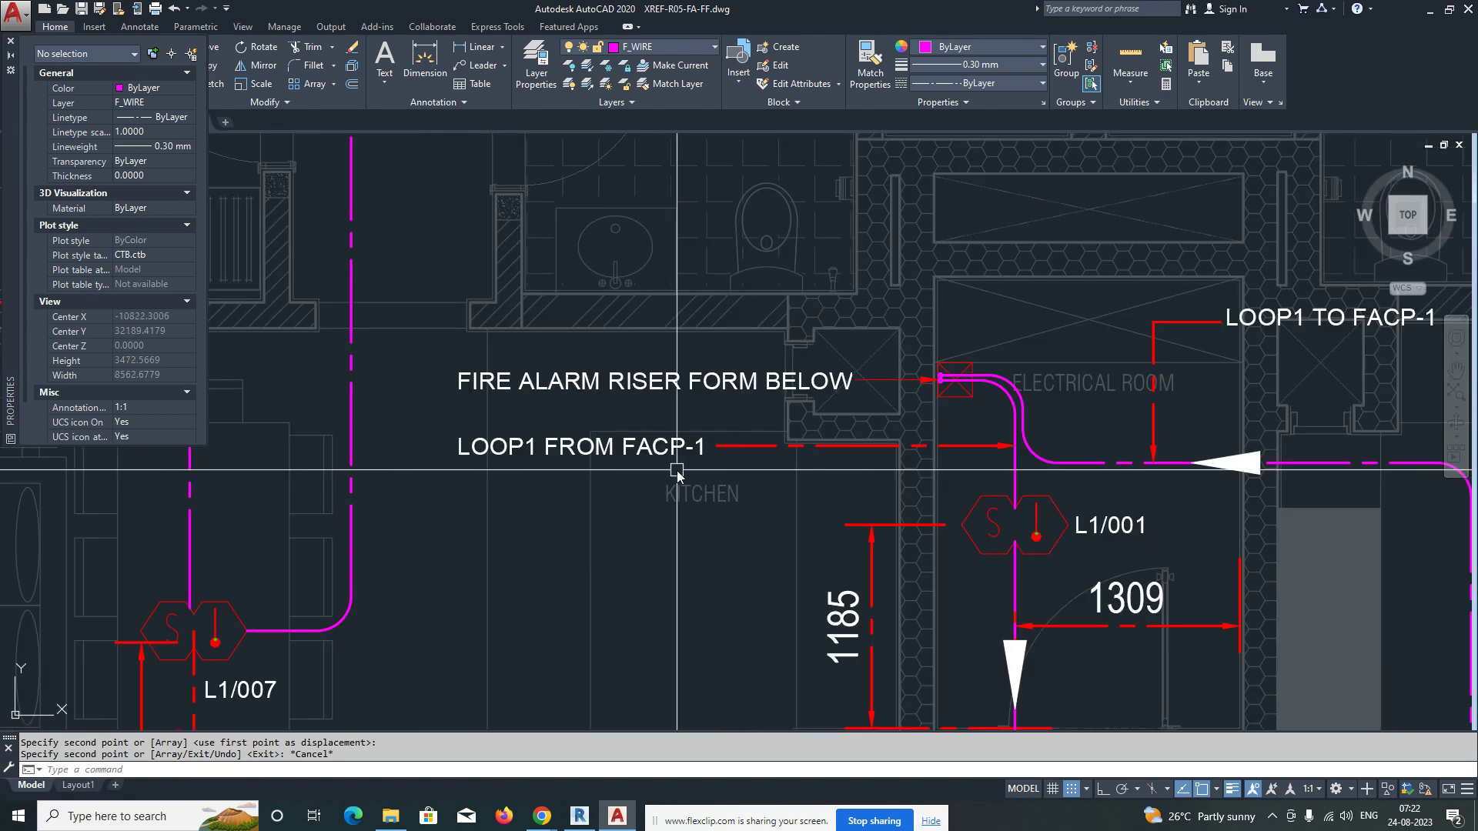
scroll(768, 425, down, 4)
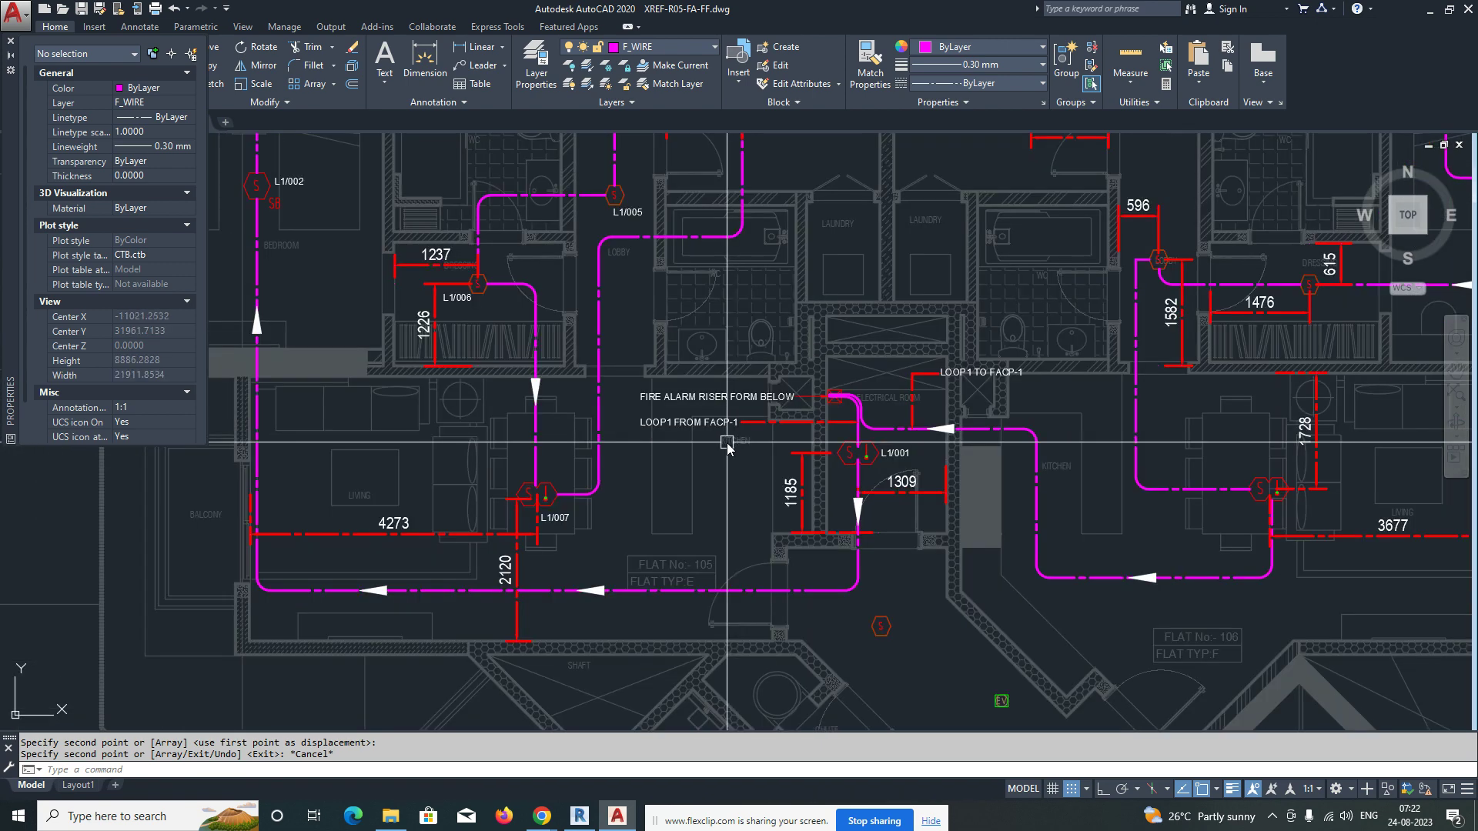
Step: Match the LOOP1 FROM FACP-1 and LOOP1 TO FACP-1 leaders to the properties of the fire alarm riser leader
scroll(808, 419, up, 6)
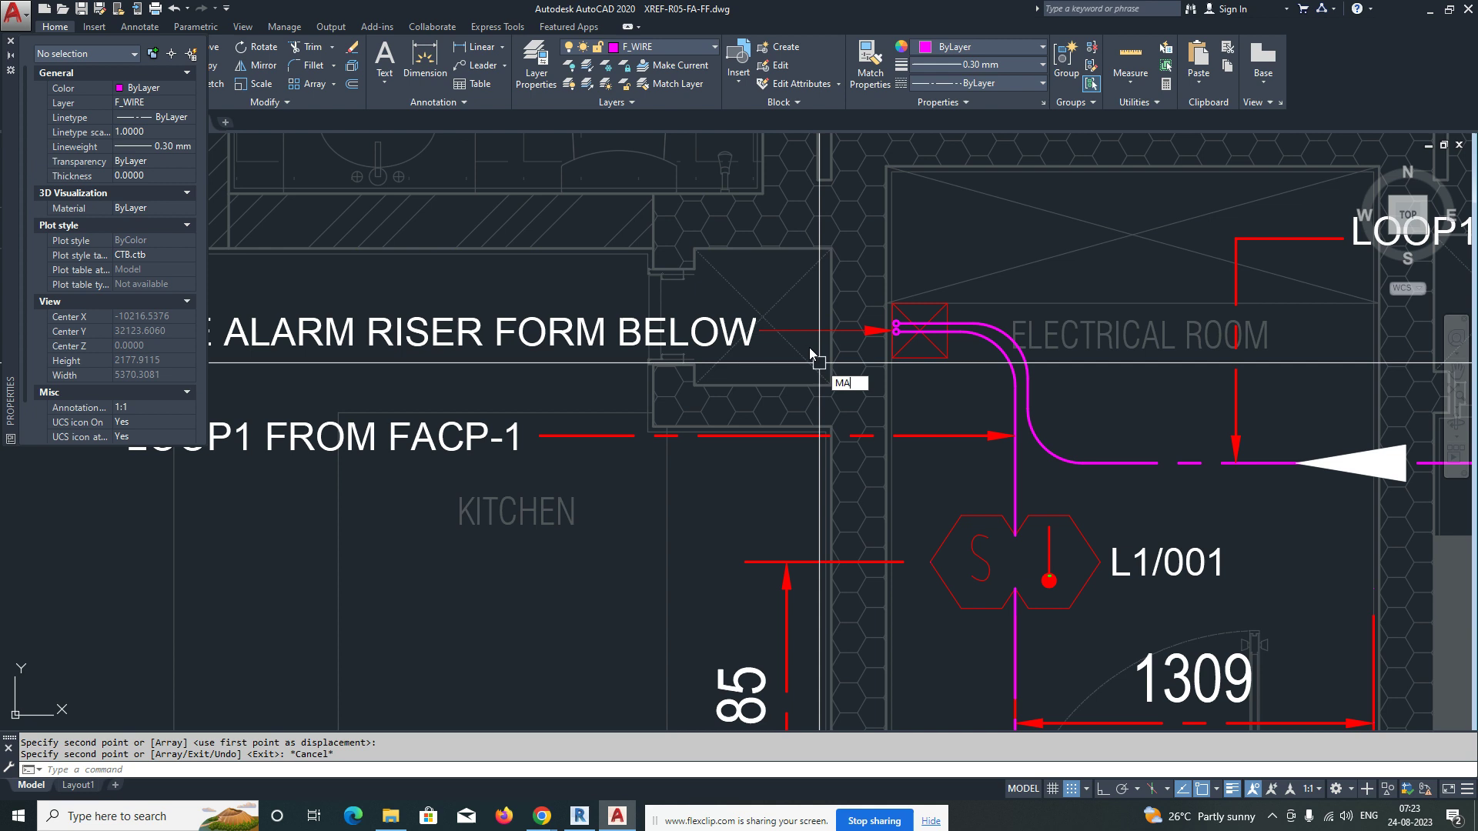
text(ma)
key(Return)
click(812, 331)
click(1273, 413)
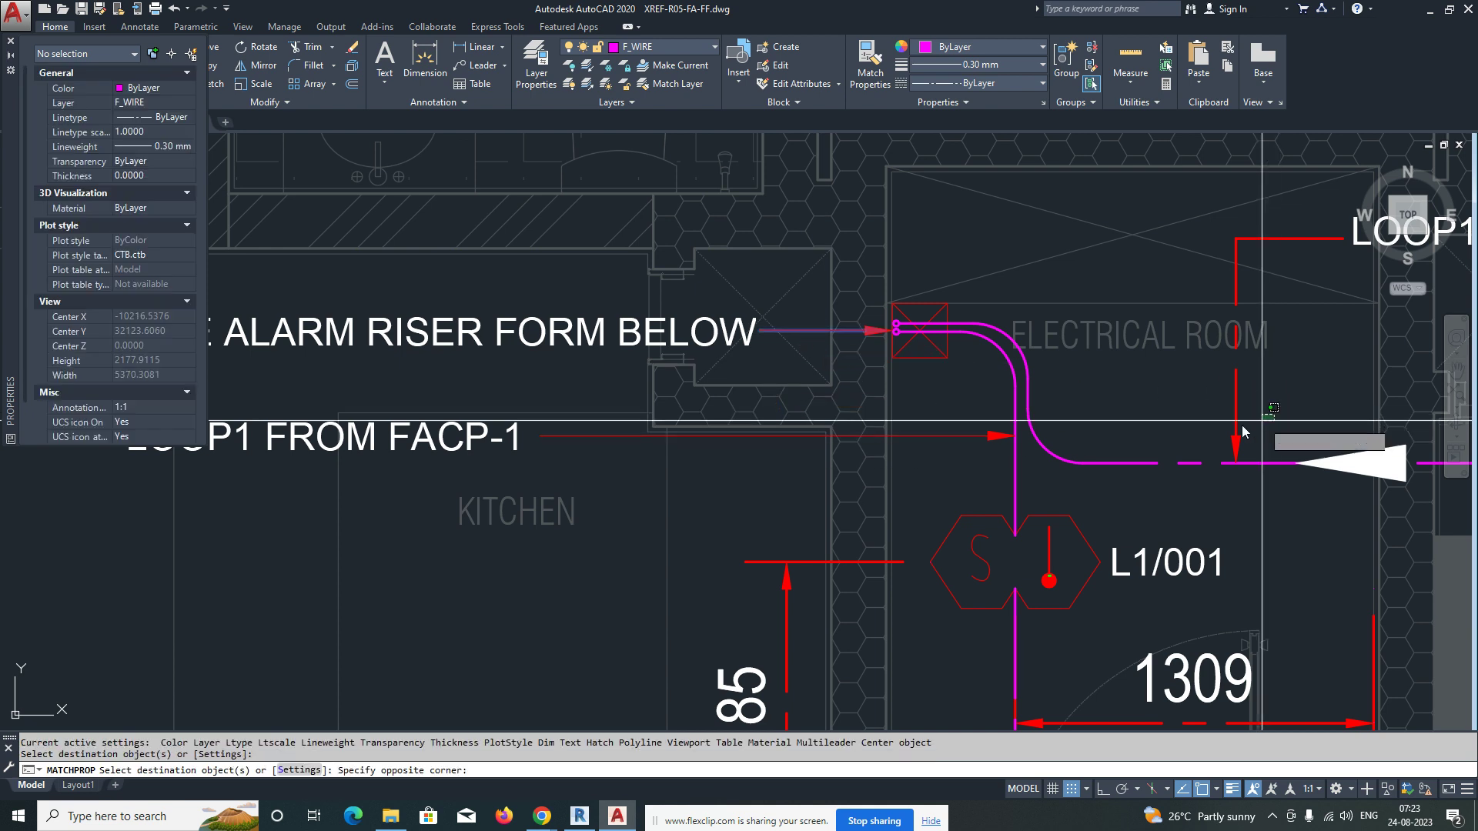
click(1143, 431)
scroll(1116, 433, down, 2)
middle_drag(1118, 432, 957, 356)
key(Return)
Step: Zoom to a window framing the whole detector loop of flats 105 and 106, and save the drawing
scroll(935, 421, down, 2)
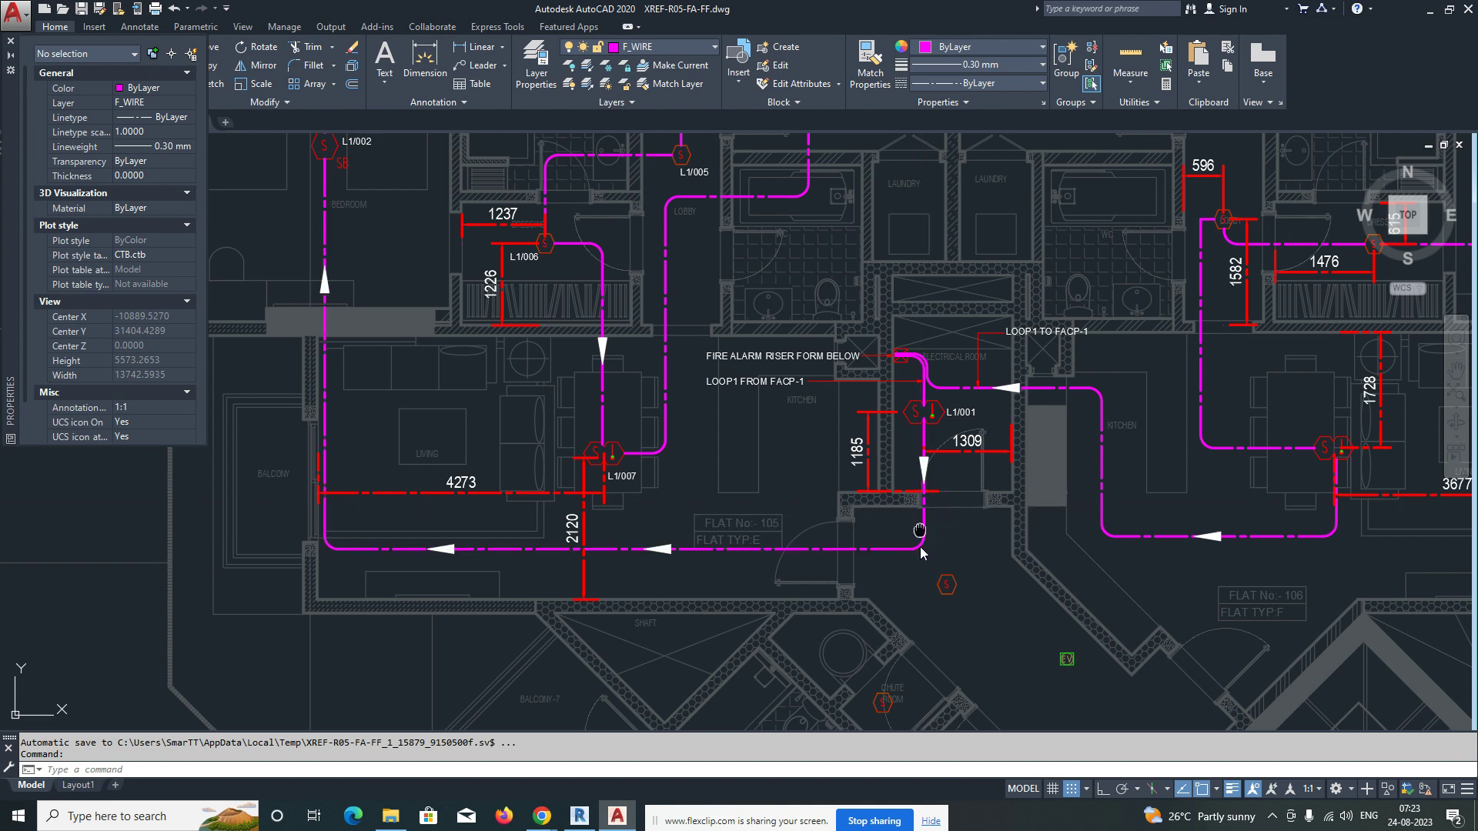
scroll(923, 510, down, 6)
mouse_move(923, 509)
middle_down()
mouse_move(816, 662)
mouse_move(739, 561)
middle_up()
text(z)
key(Return)
click(490, 283)
click(1083, 649)
key(ctrl+s)
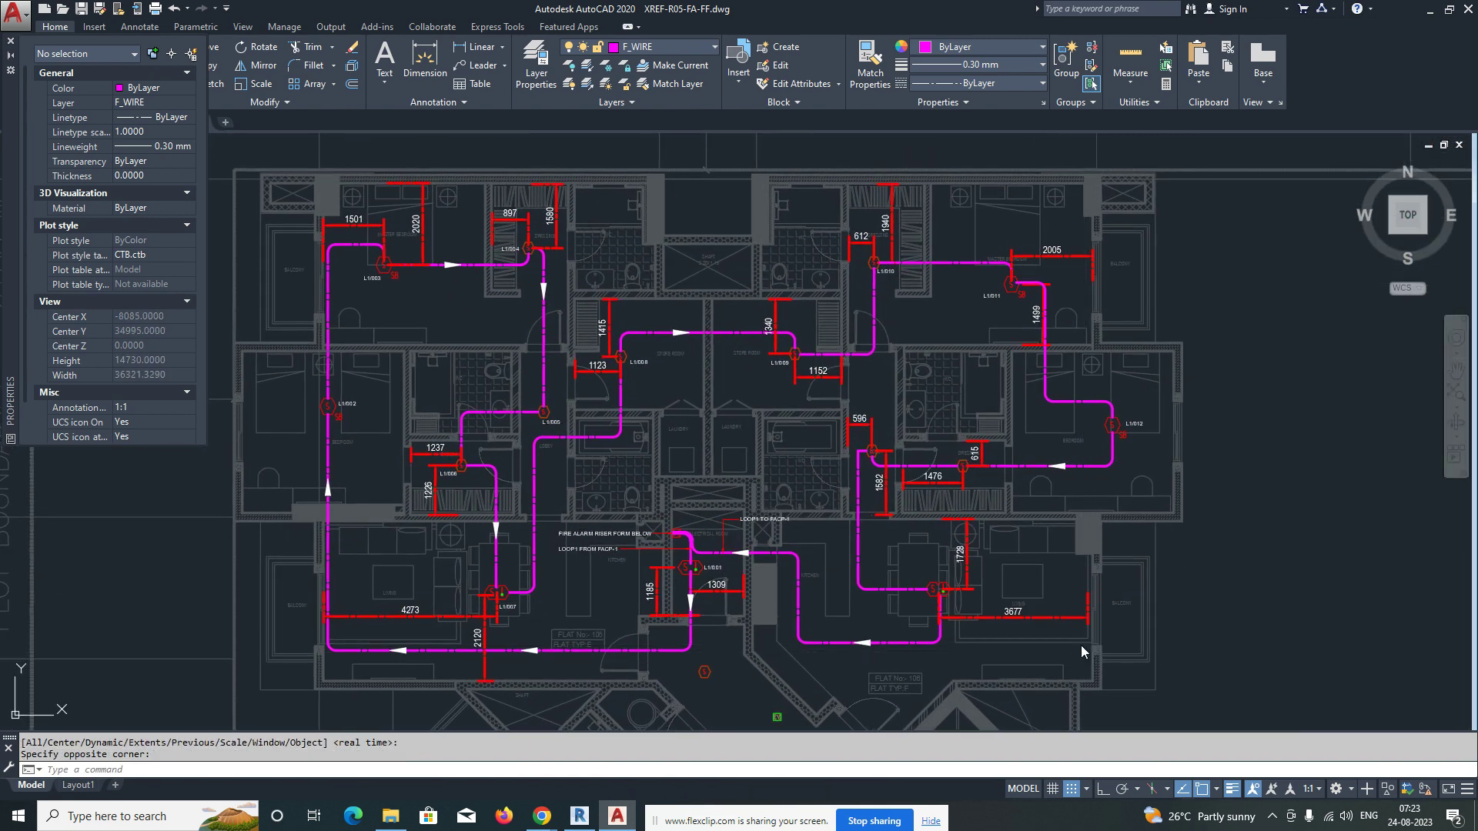